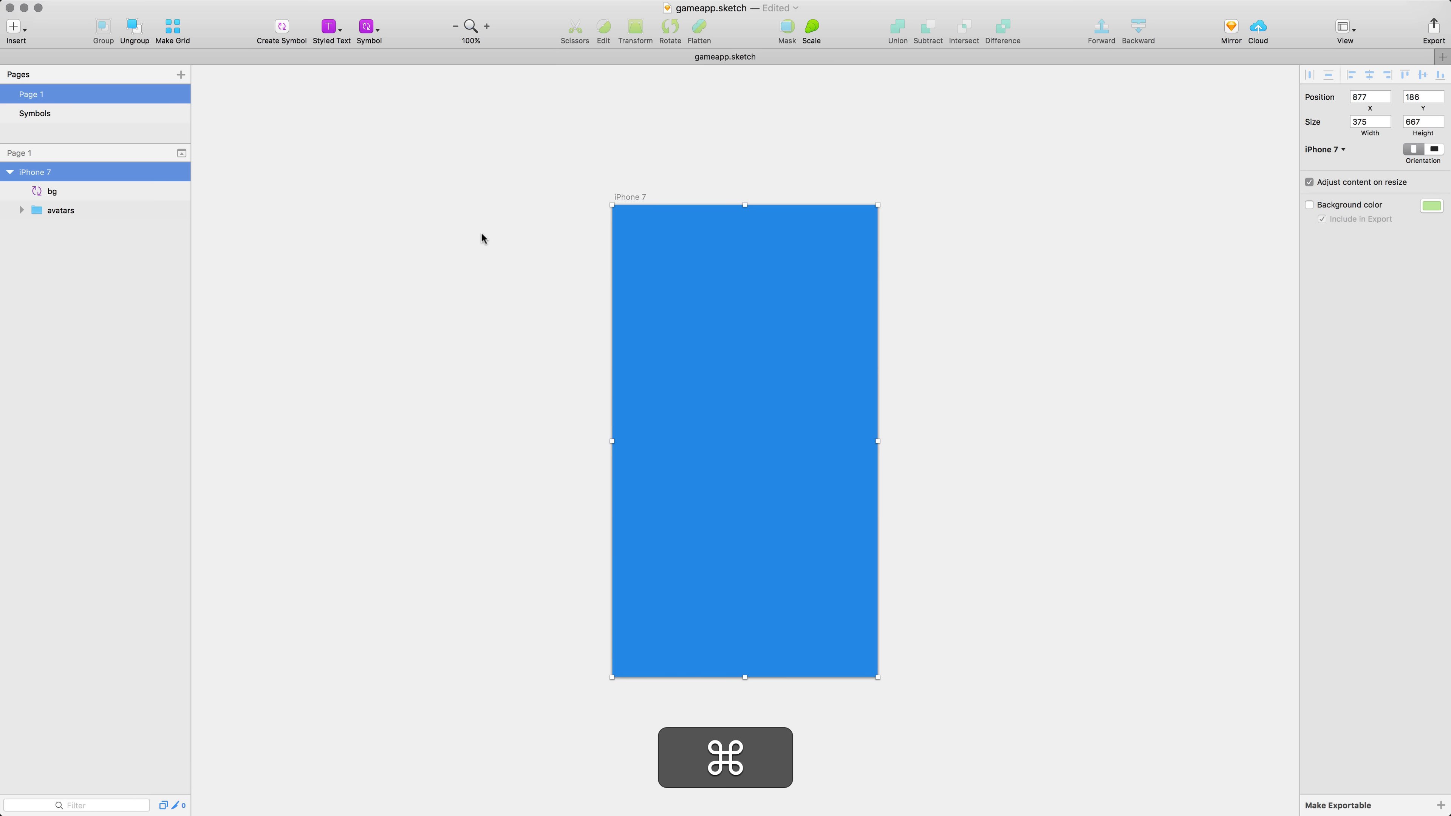
Step: Duplicate the iPhone 7 artboard twice, placing the two copies beside the original
key("super+d")
key("super+d")
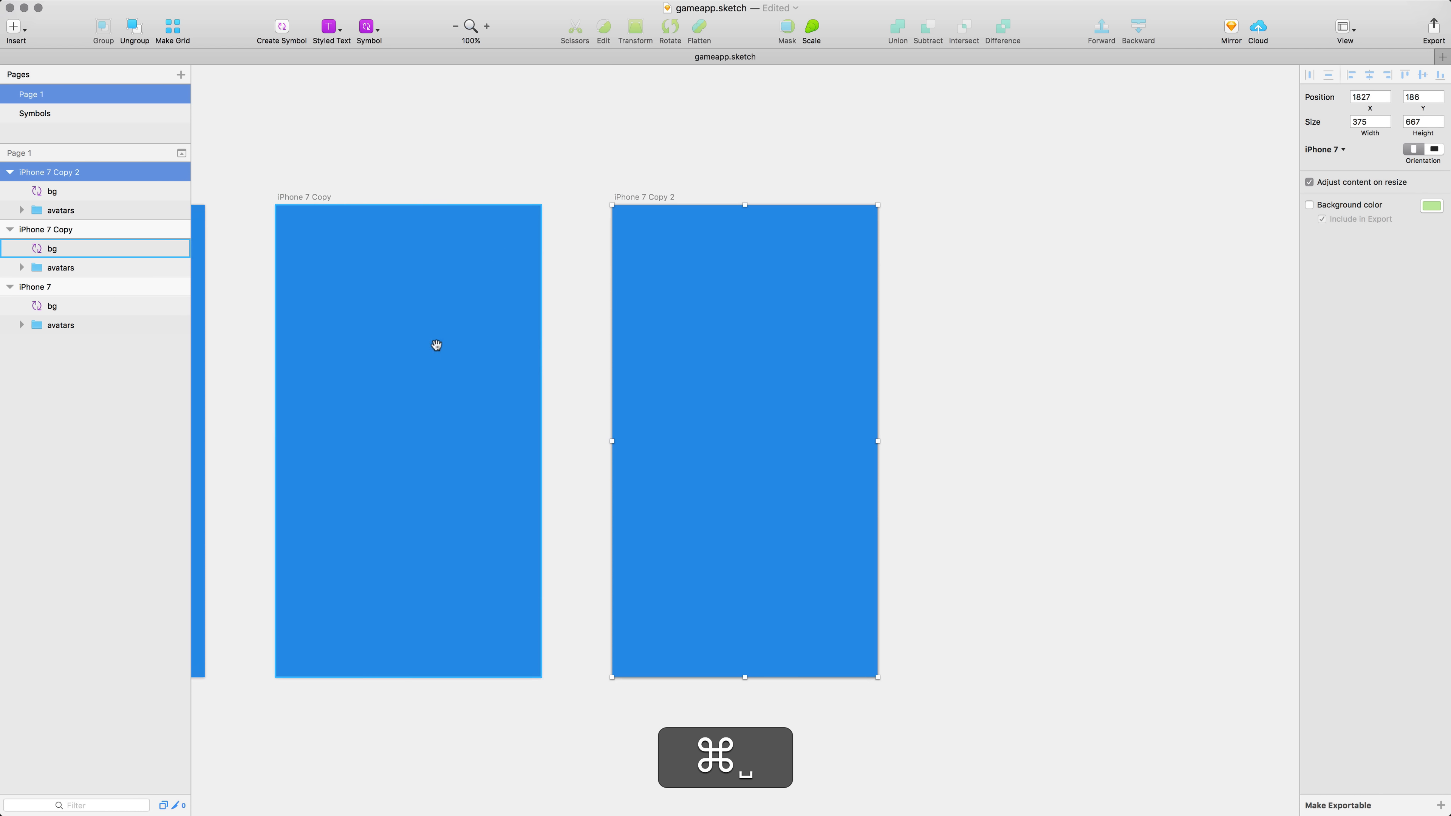
left_click_drag(438, 347, 771, 347)
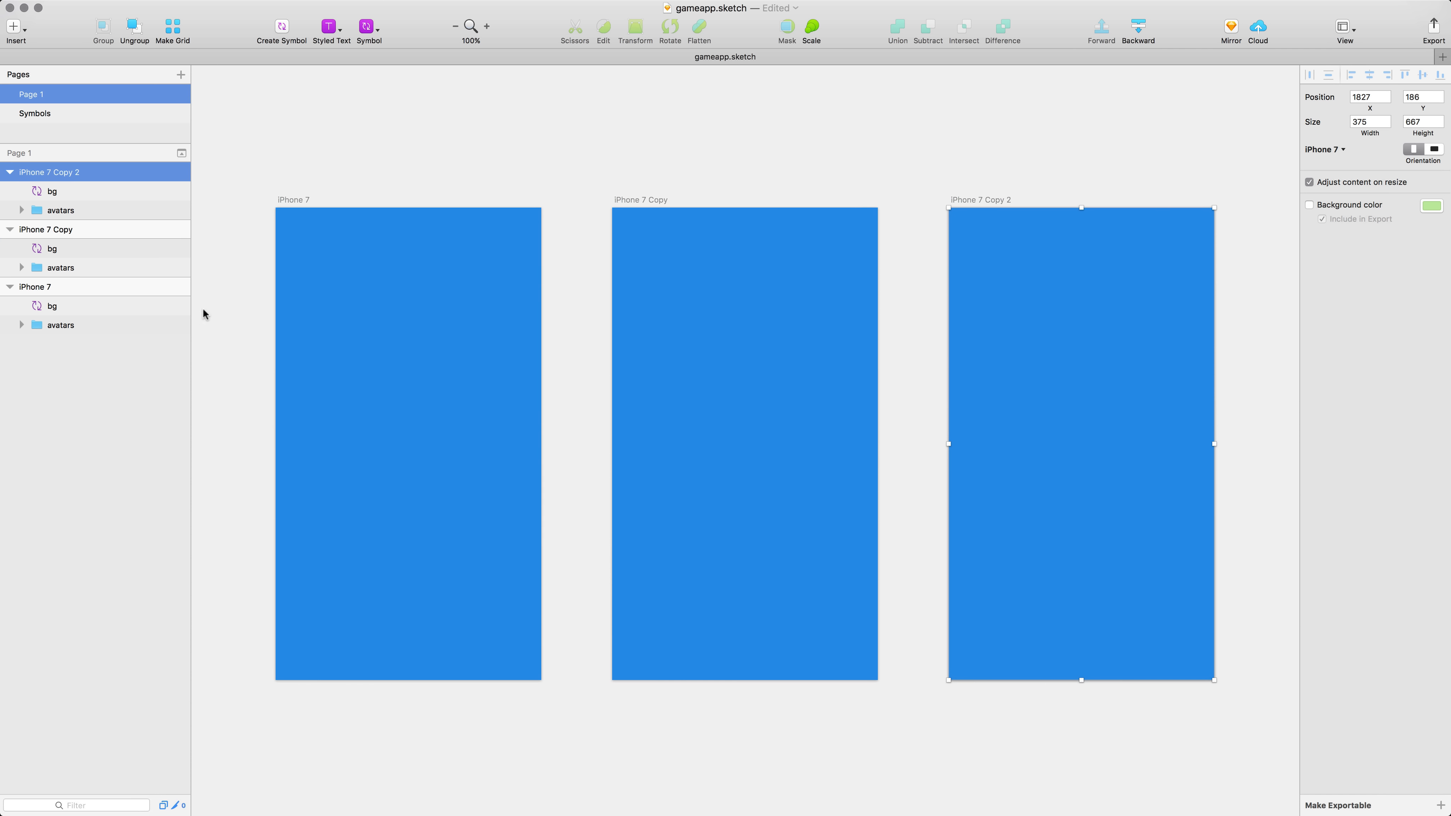
Step: Change the fill of the bg symbol master to dark navy blue and return to Page 1
left_click(65, 306)
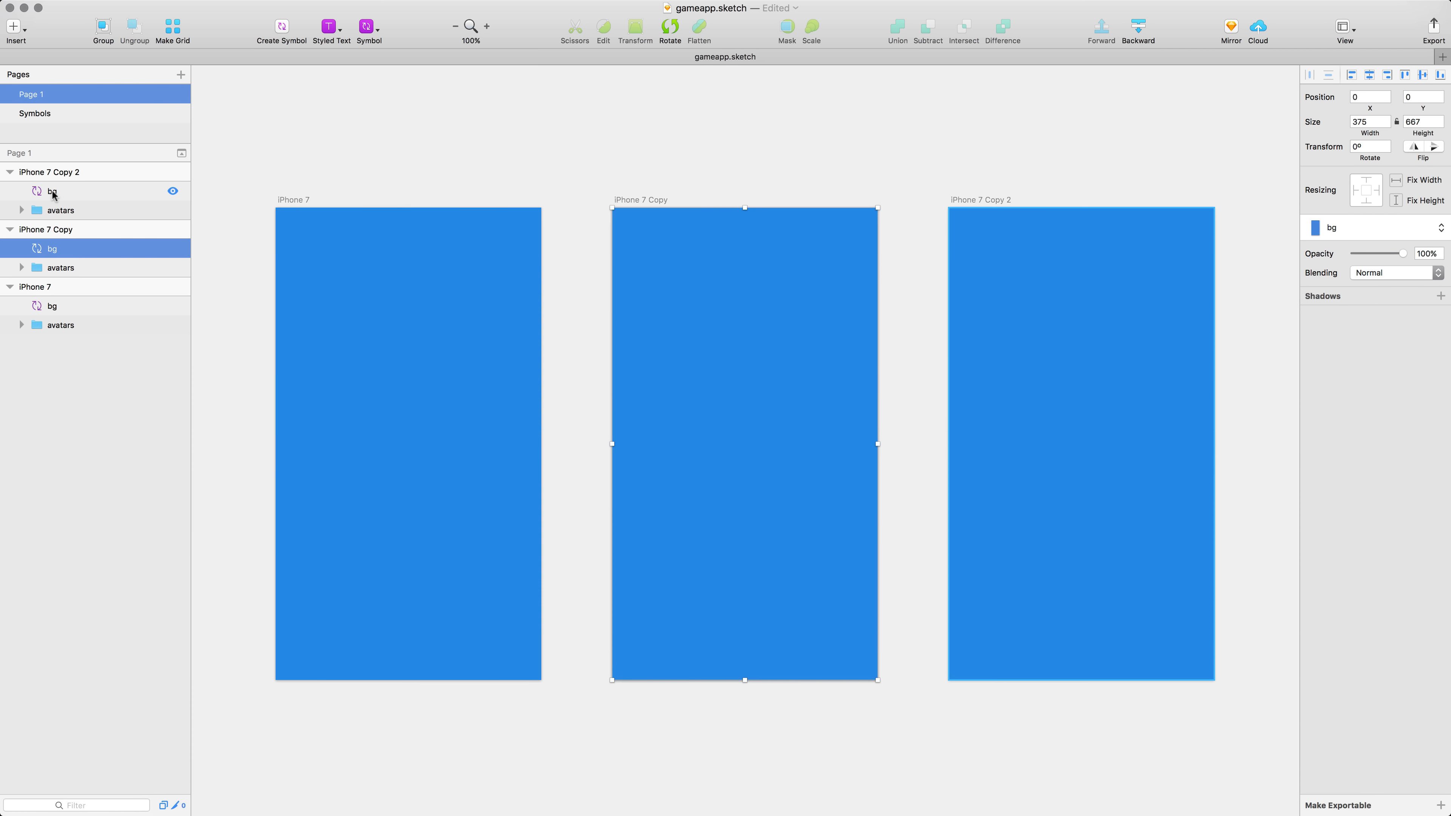
left_click(52, 192)
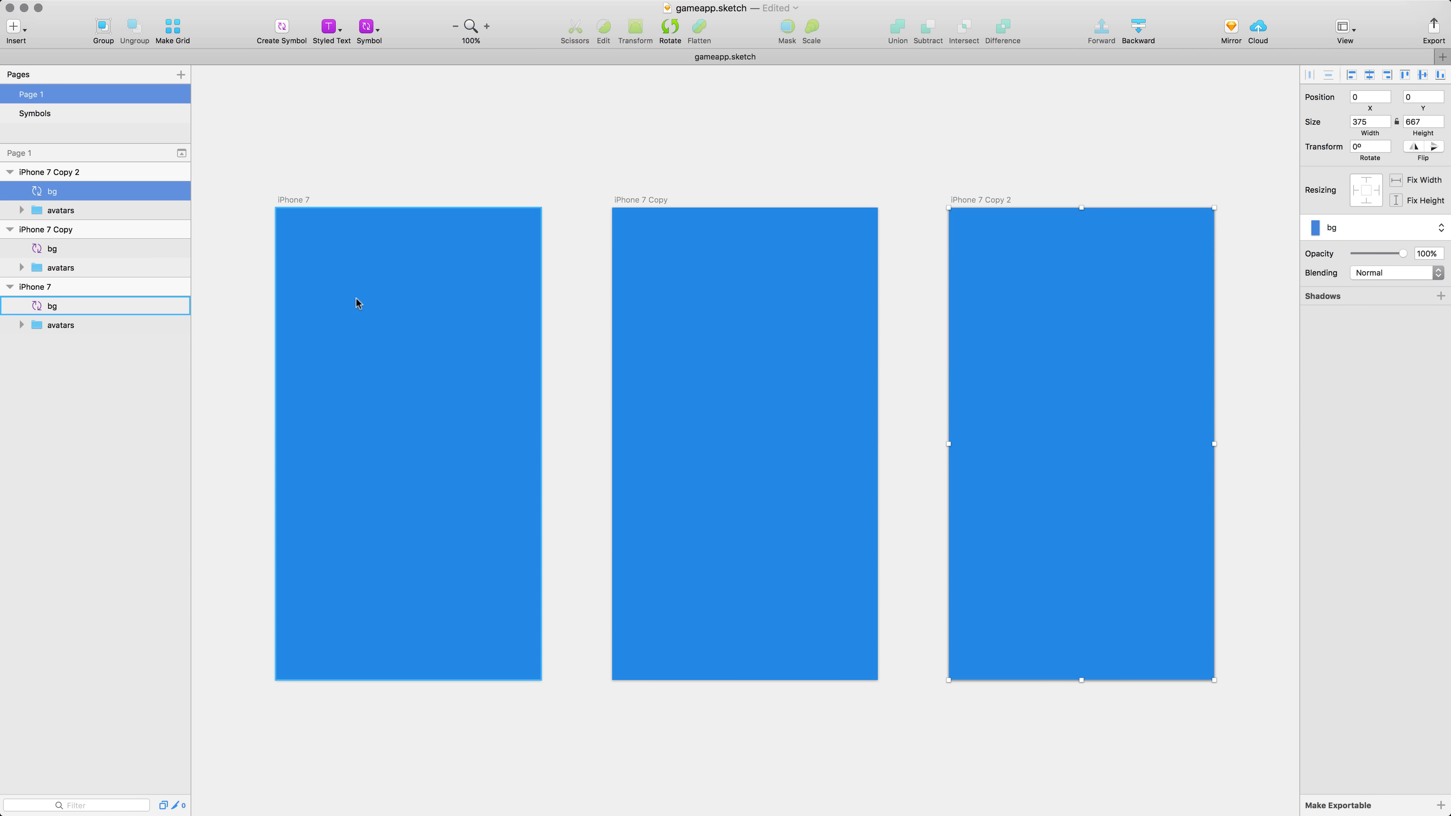
left_click(33, 113)
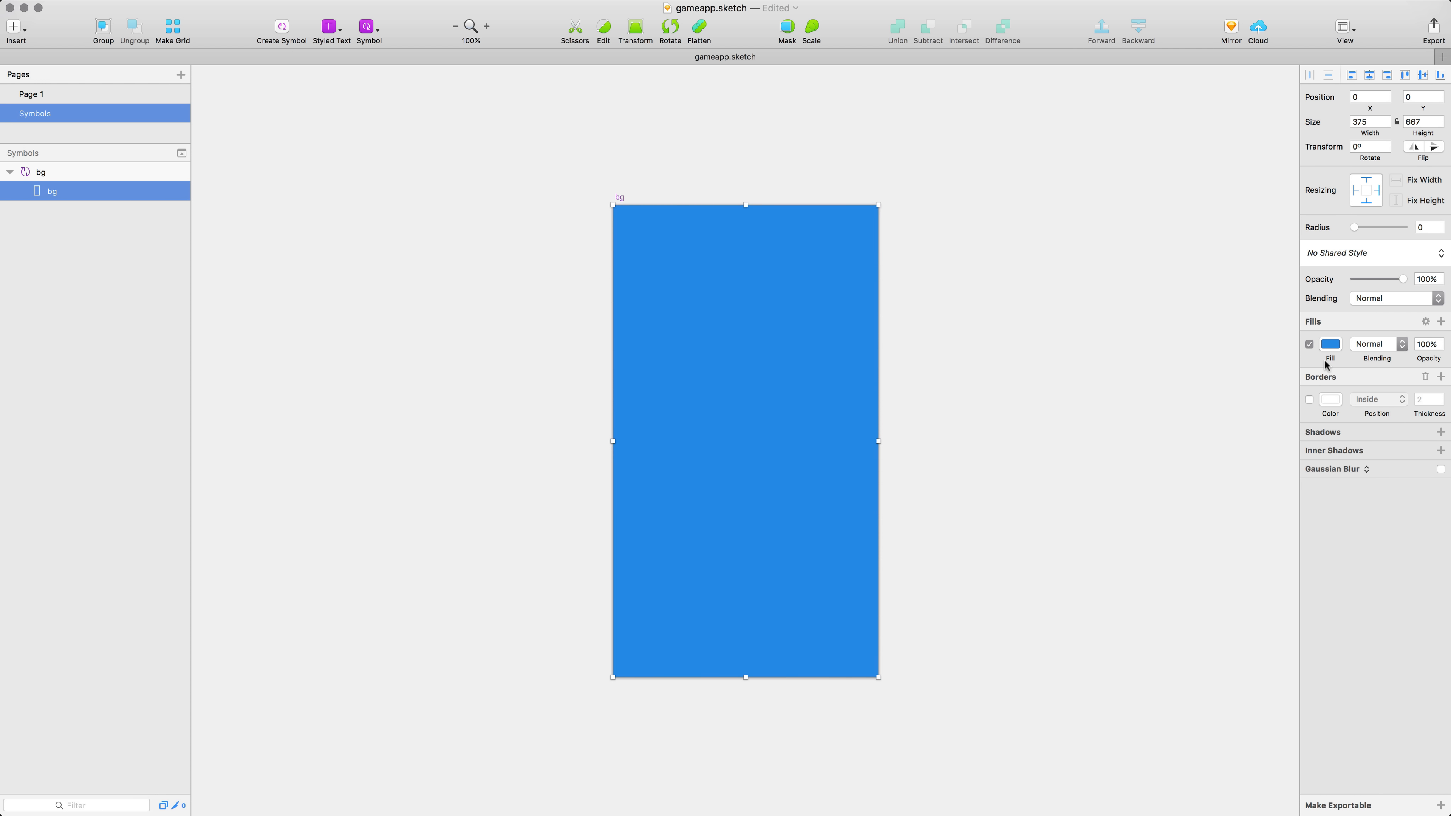
left_click(1330, 343)
left_click_drag(1414, 469, 1405, 450)
left_click(1073, 379)
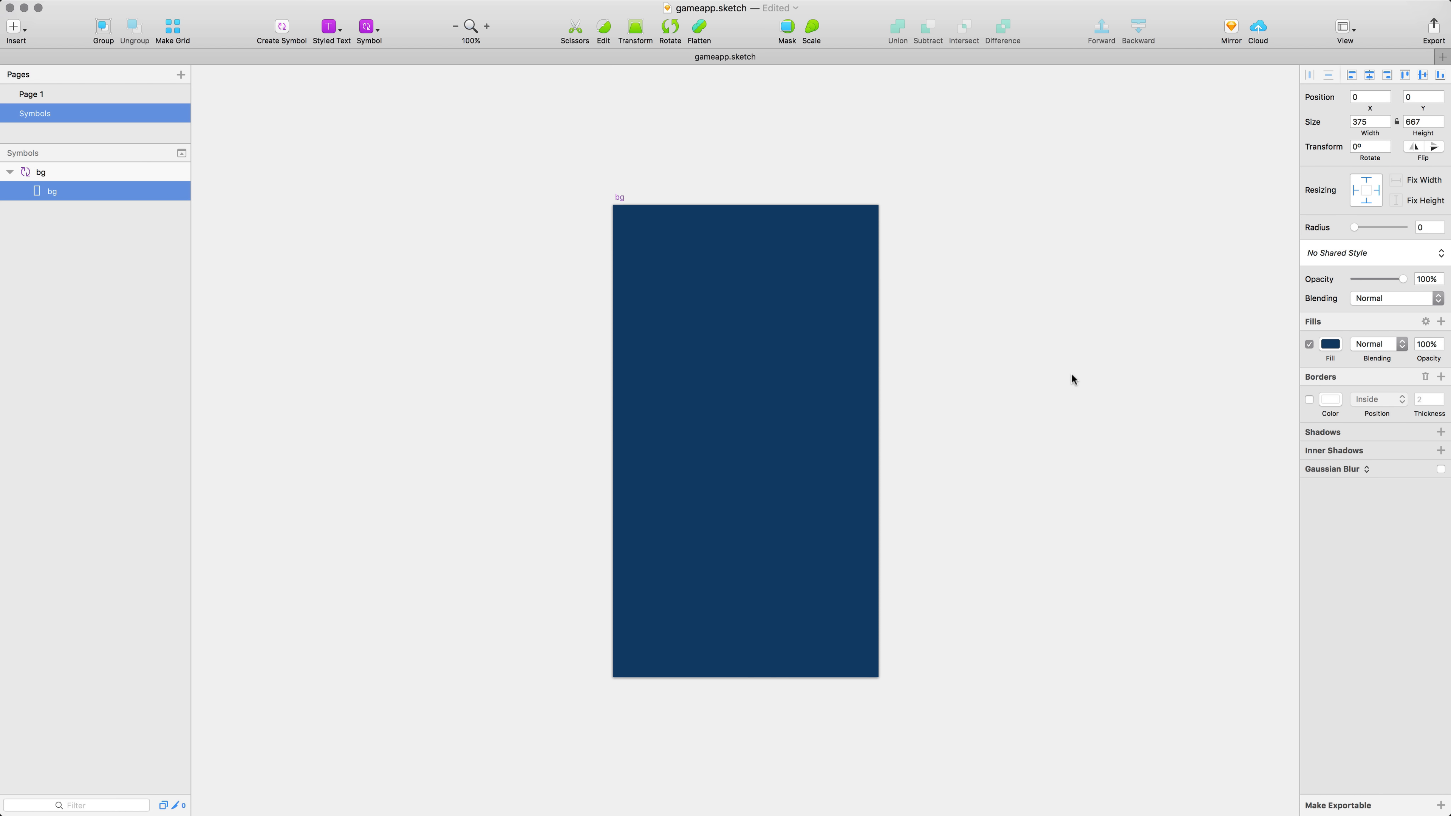
left_click(47, 98)
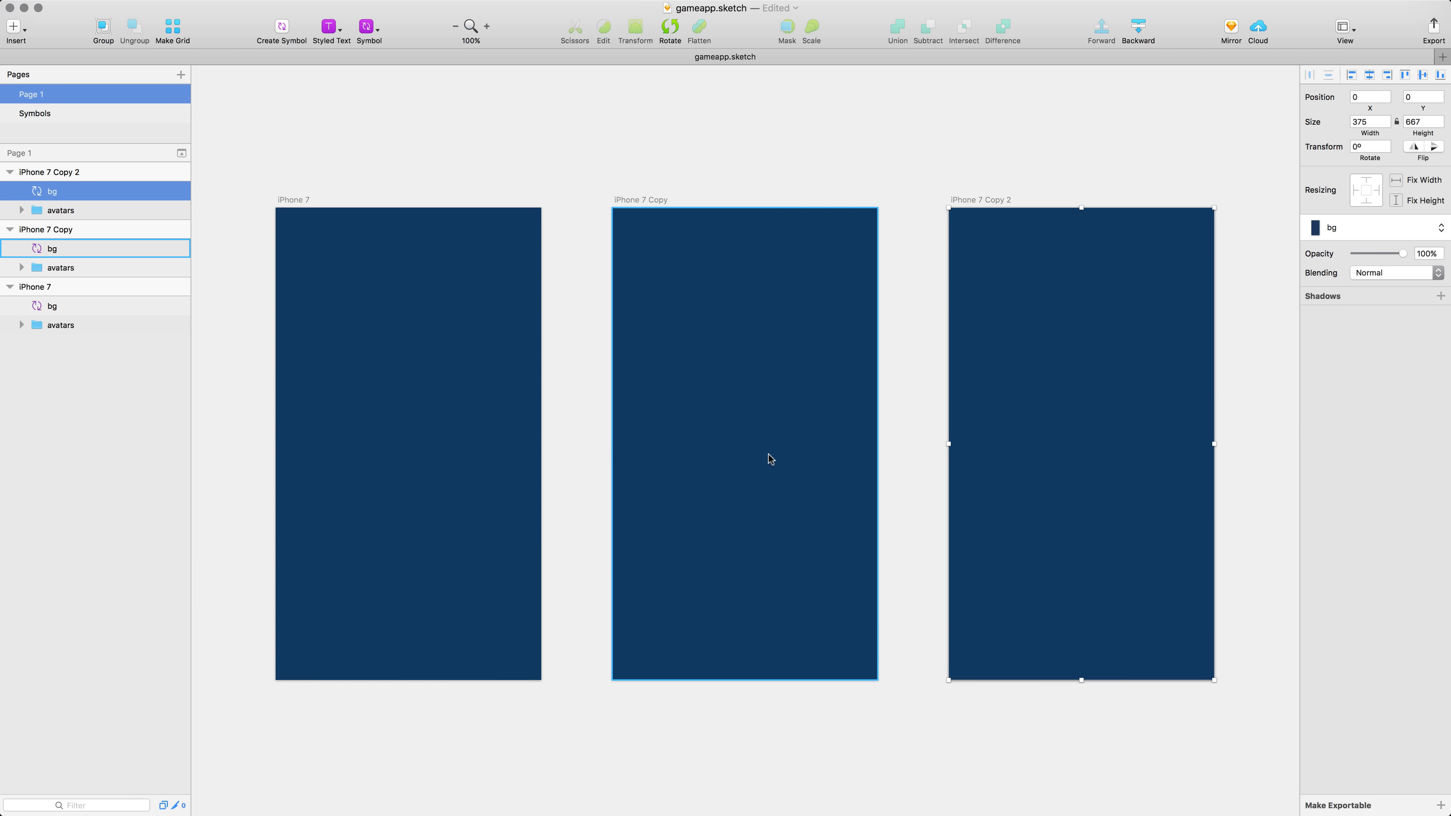
Step: Delete the iPhone 7 Copy 2 artboard
left_click(988, 201)
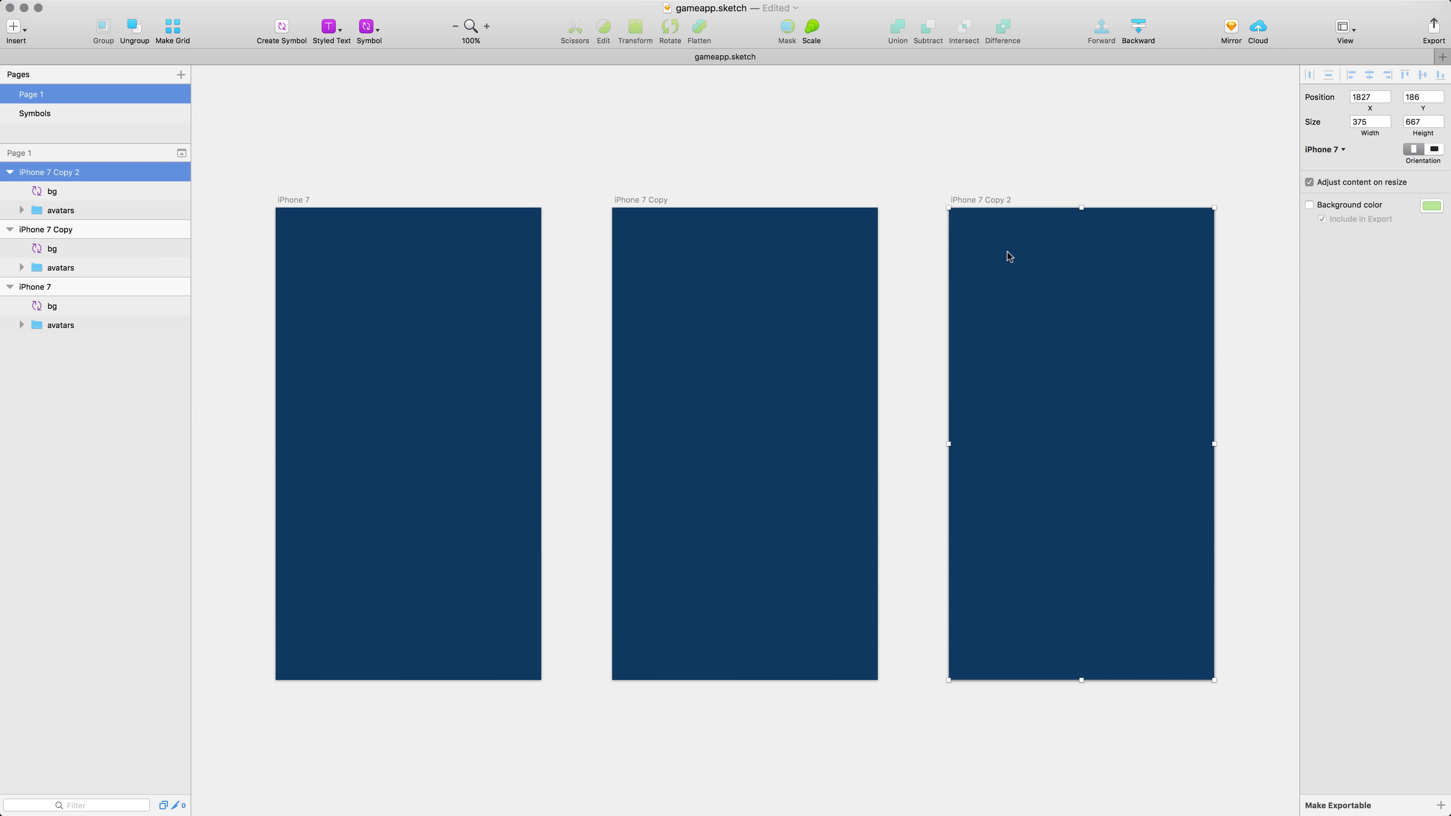
key("BackSpace")
scroll(754, 445, "left", 5)
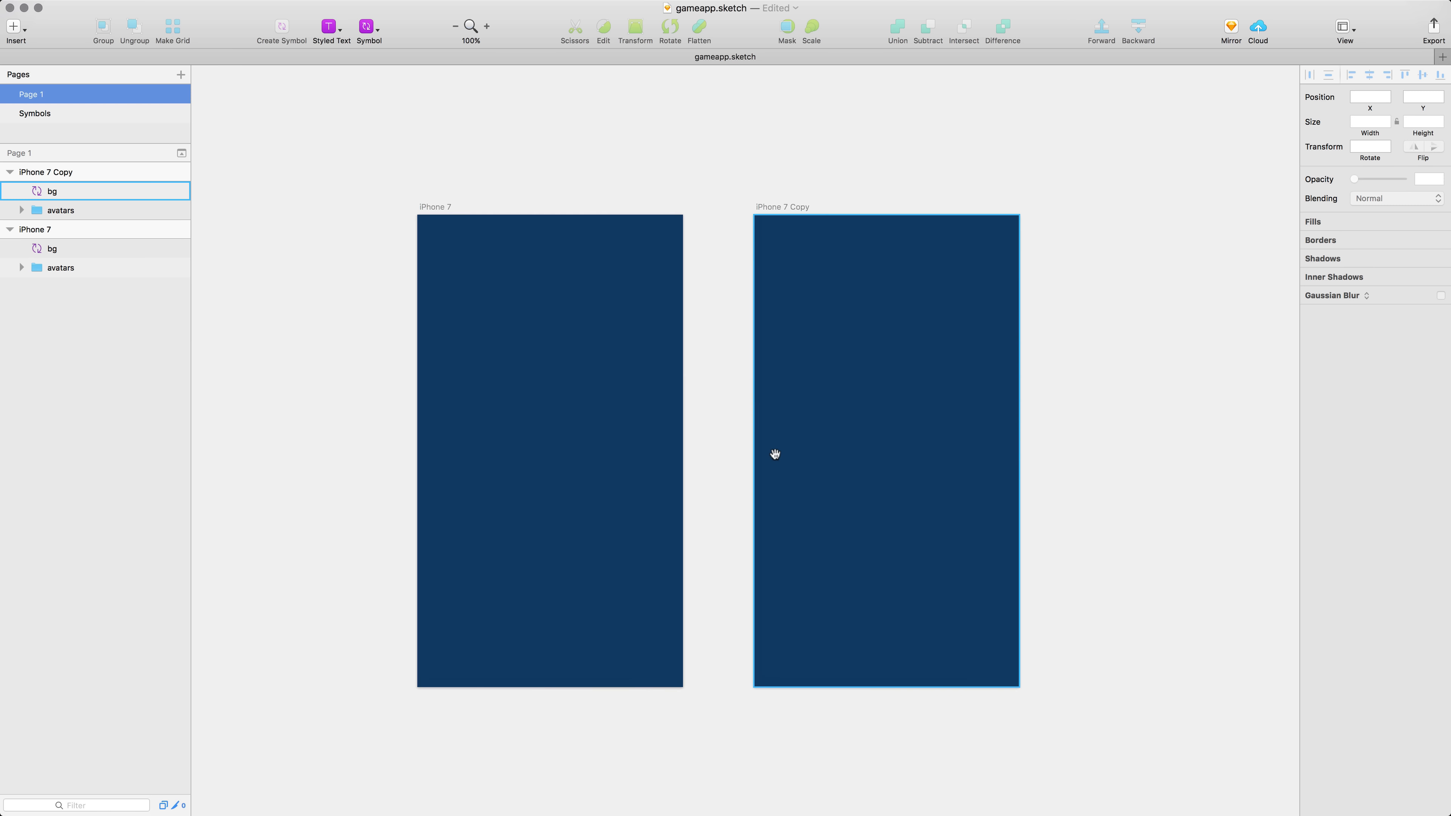
Step: Reorder the layers of both remaining artboards so that bg sits below the avatars group
left_click_drag(52, 192, 57, 219)
left_click(43, 249)
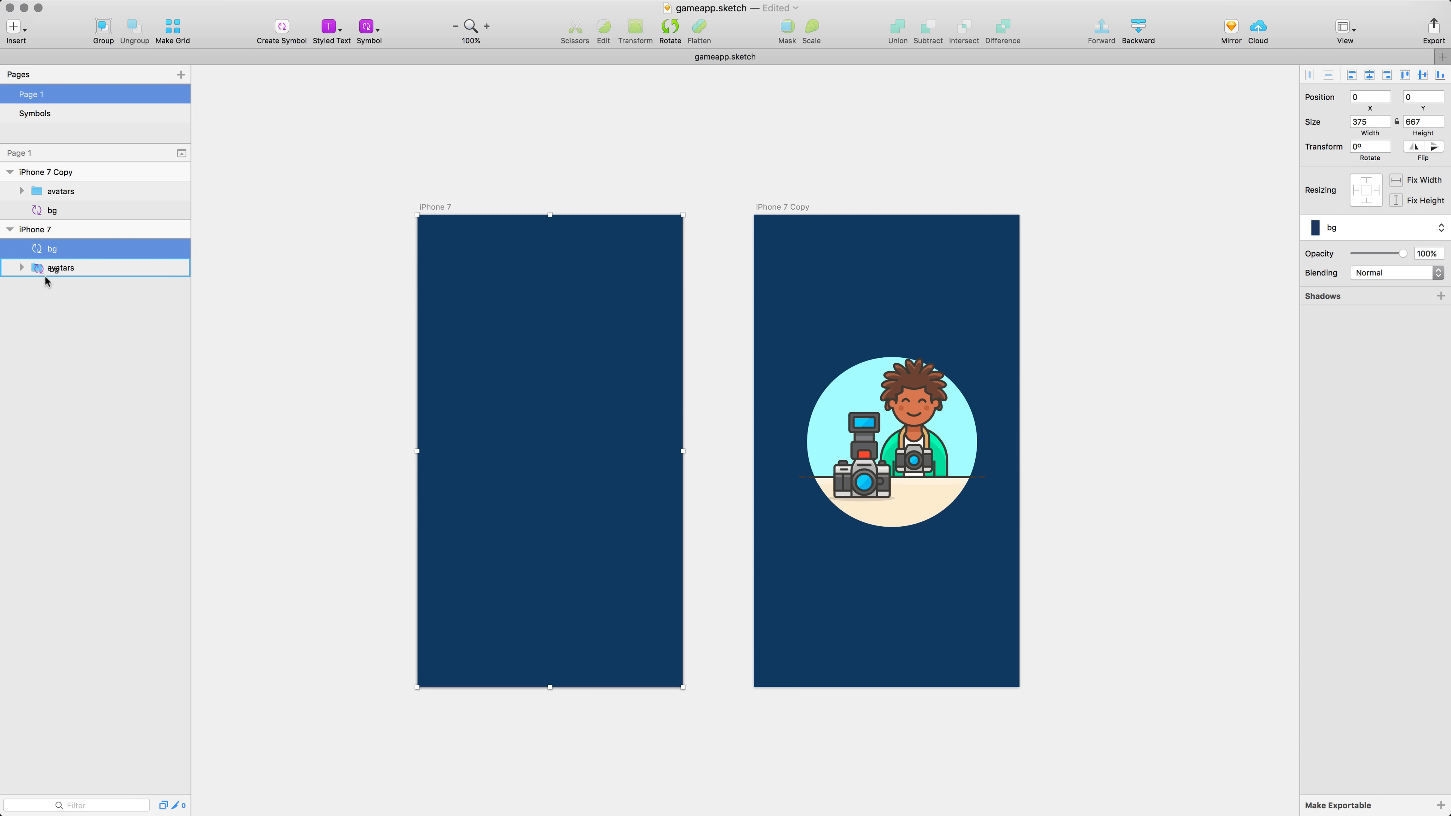
left_click_drag(49, 283, 49, 282)
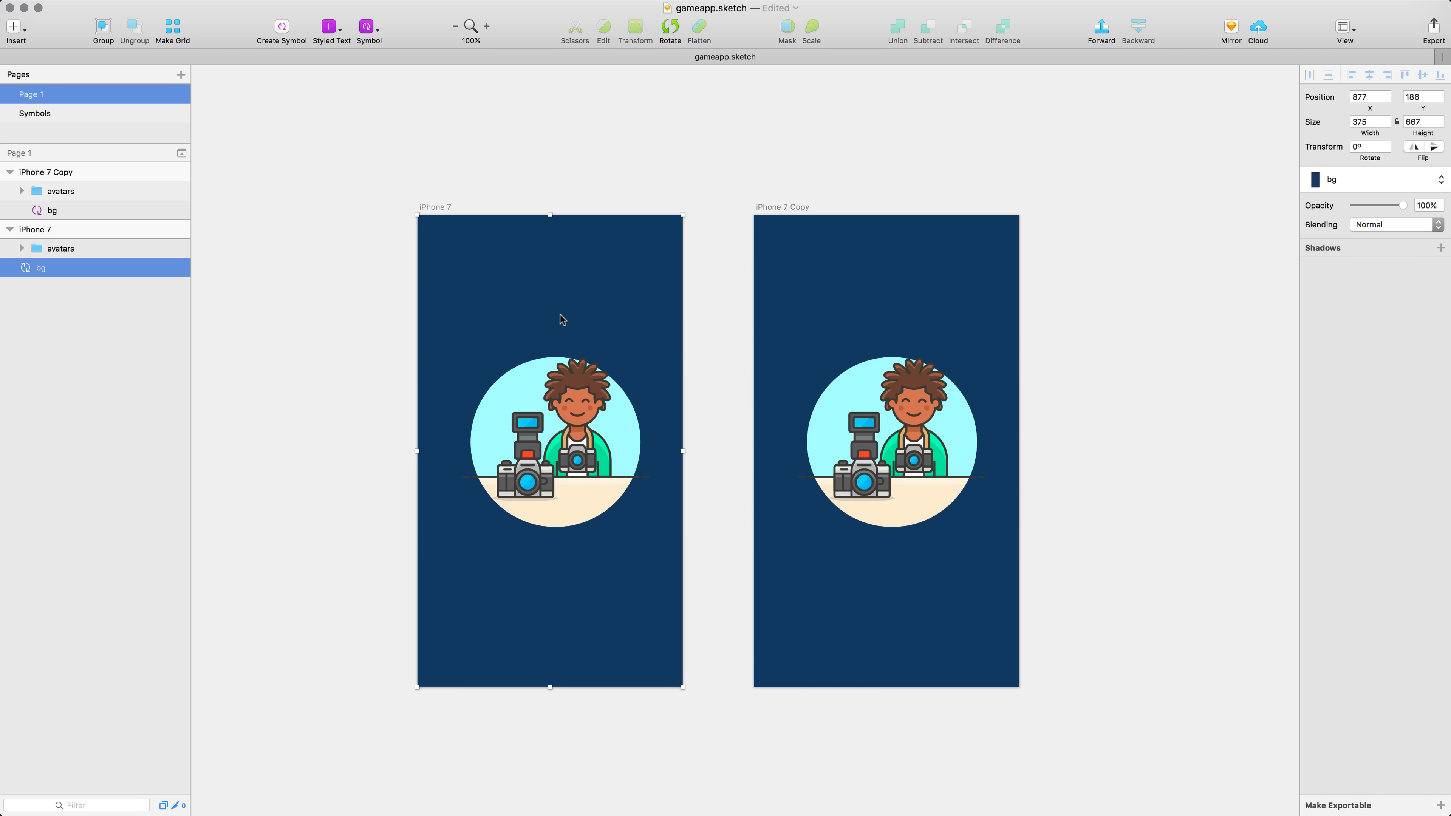
Step: Draw a yellow 375 × 122 header rectangle at the top of the iPhone 7 artboard and add the text "Avatar App" on it
key("r")
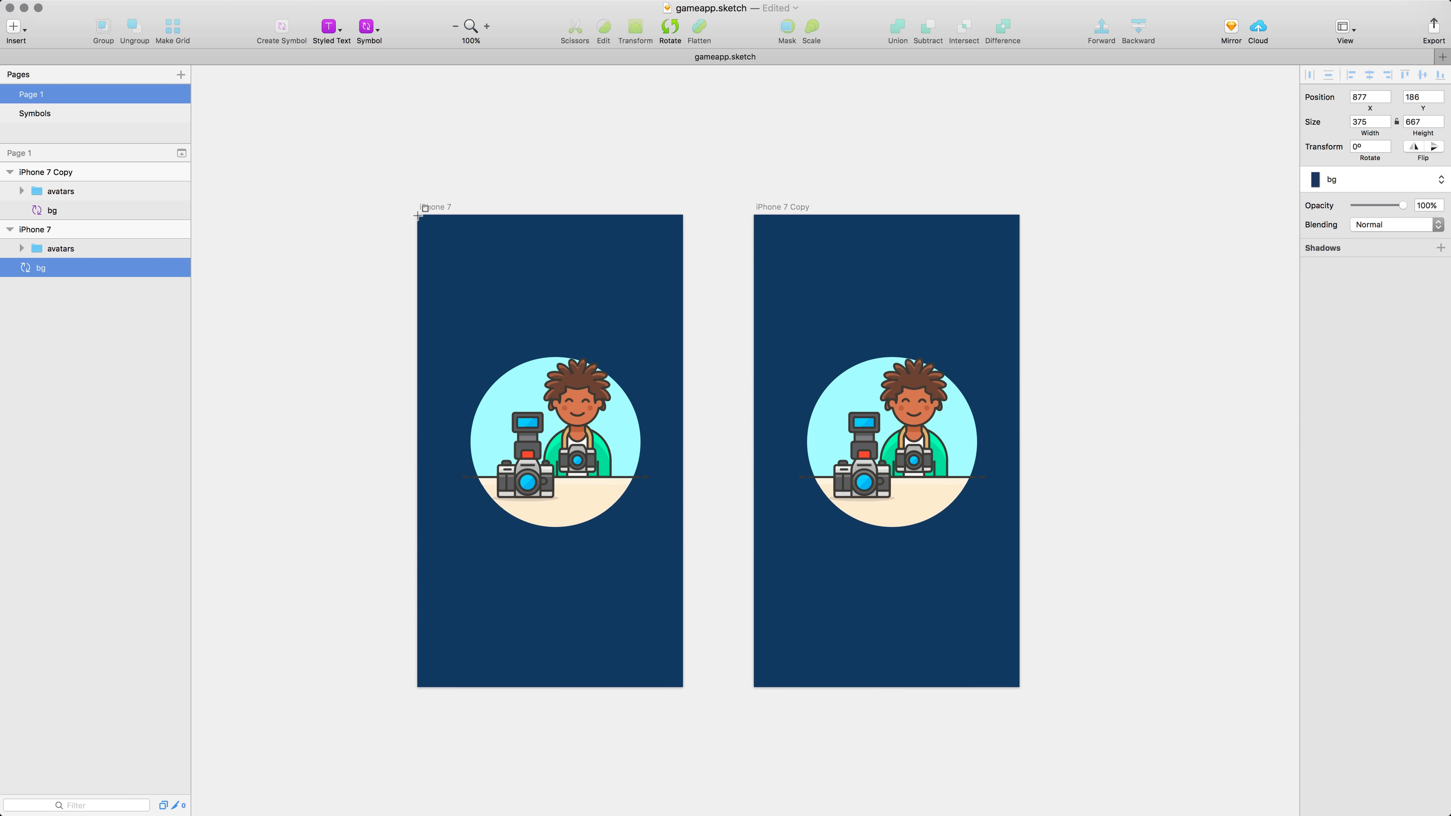
left_click_drag(418, 216, 670, 294)
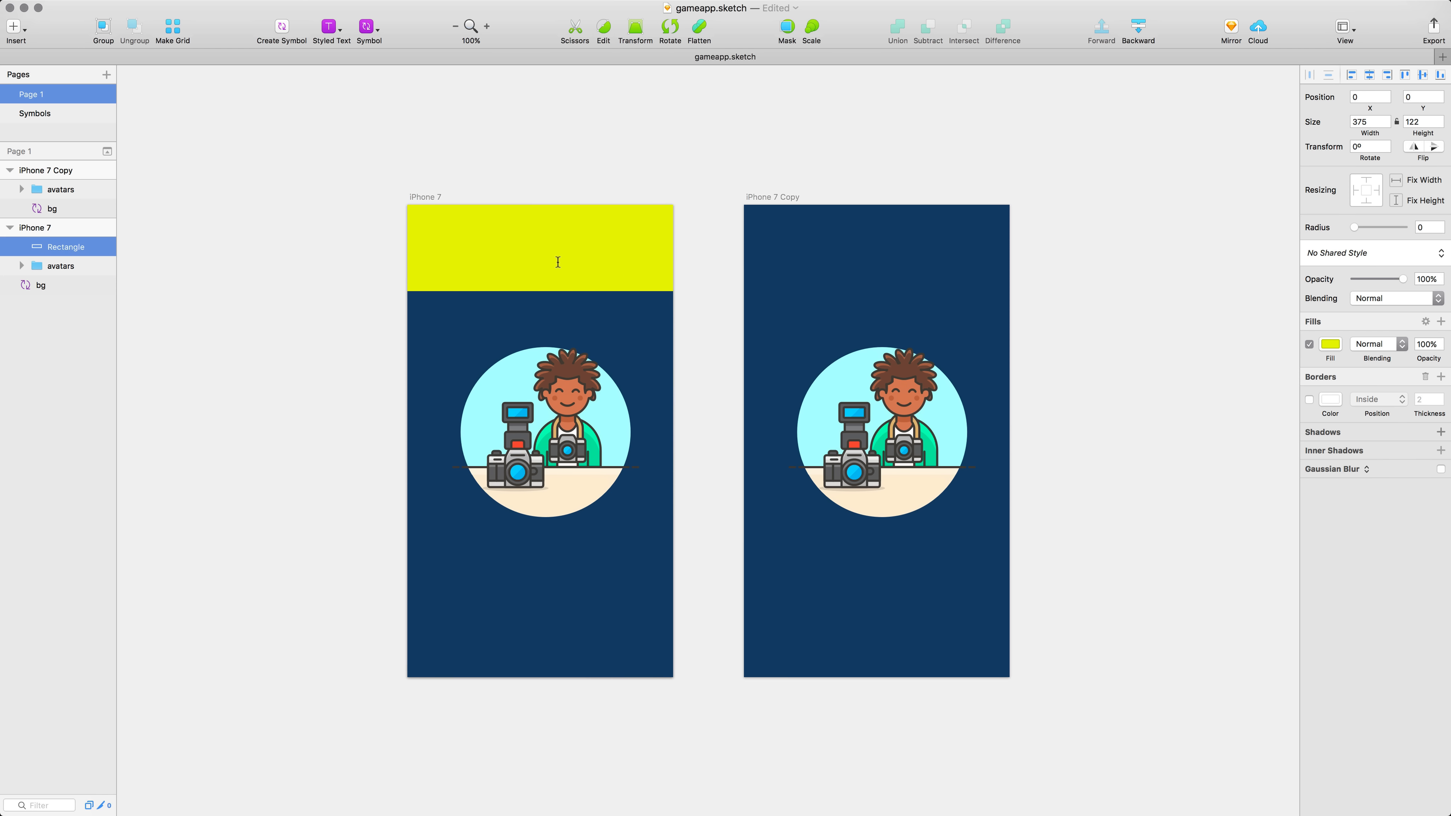
left_click(529, 246)
type("A")
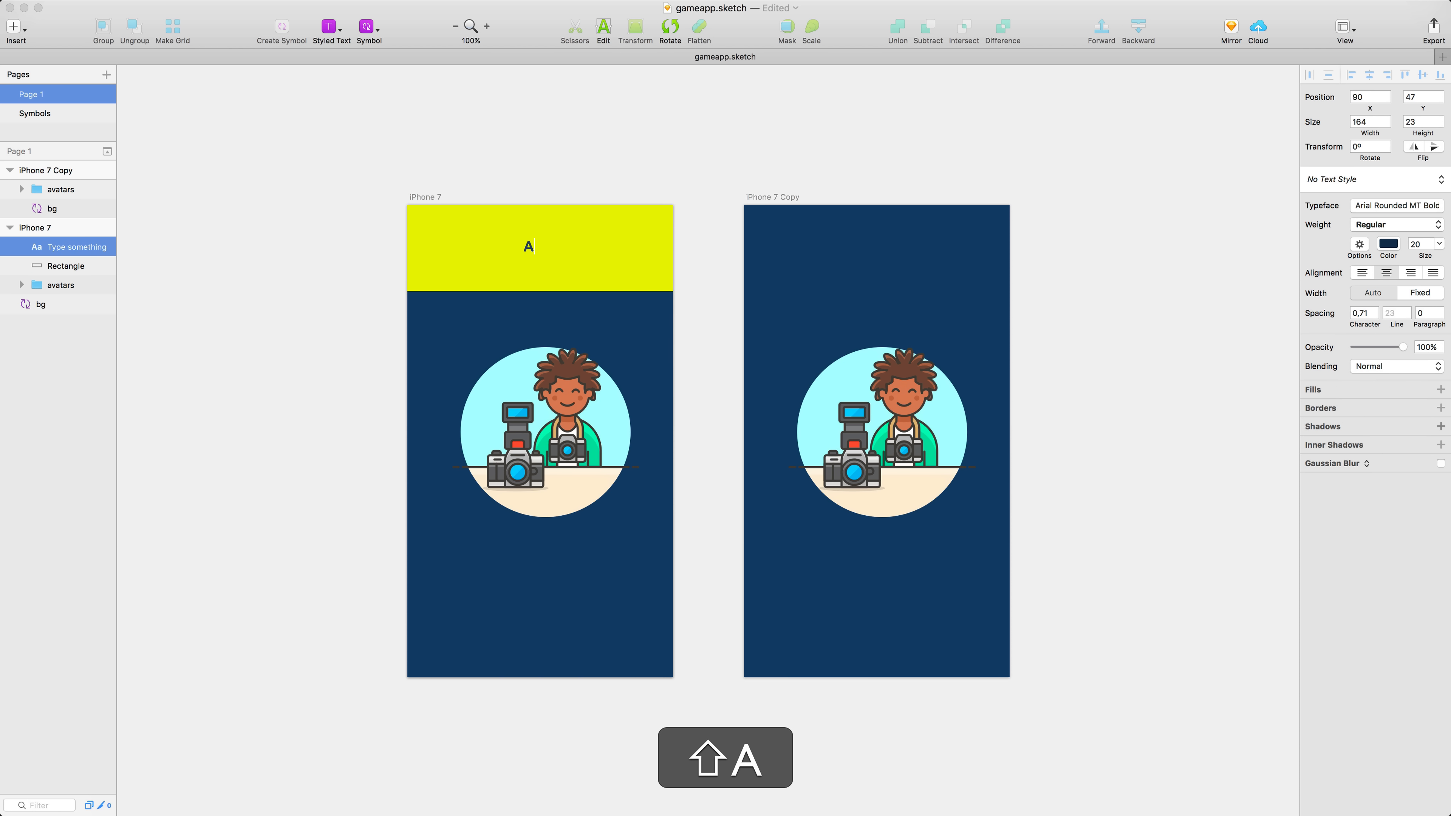
type("vatar App")
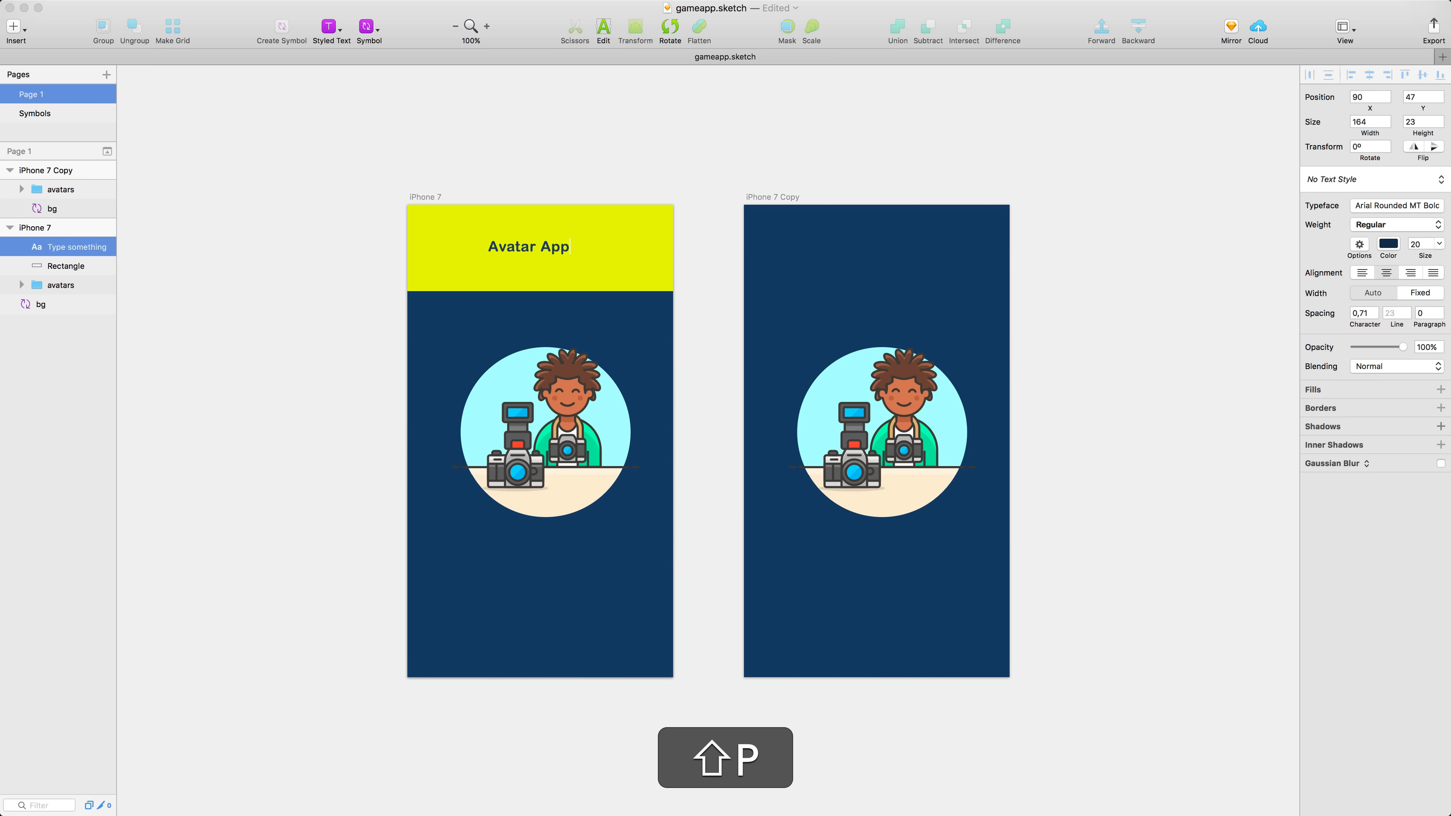
key("Escape")
Step: Centre the Avatar App text on the header rectangle and convert both layers into a symbol named "Top"
left_click(620, 255, "shift")
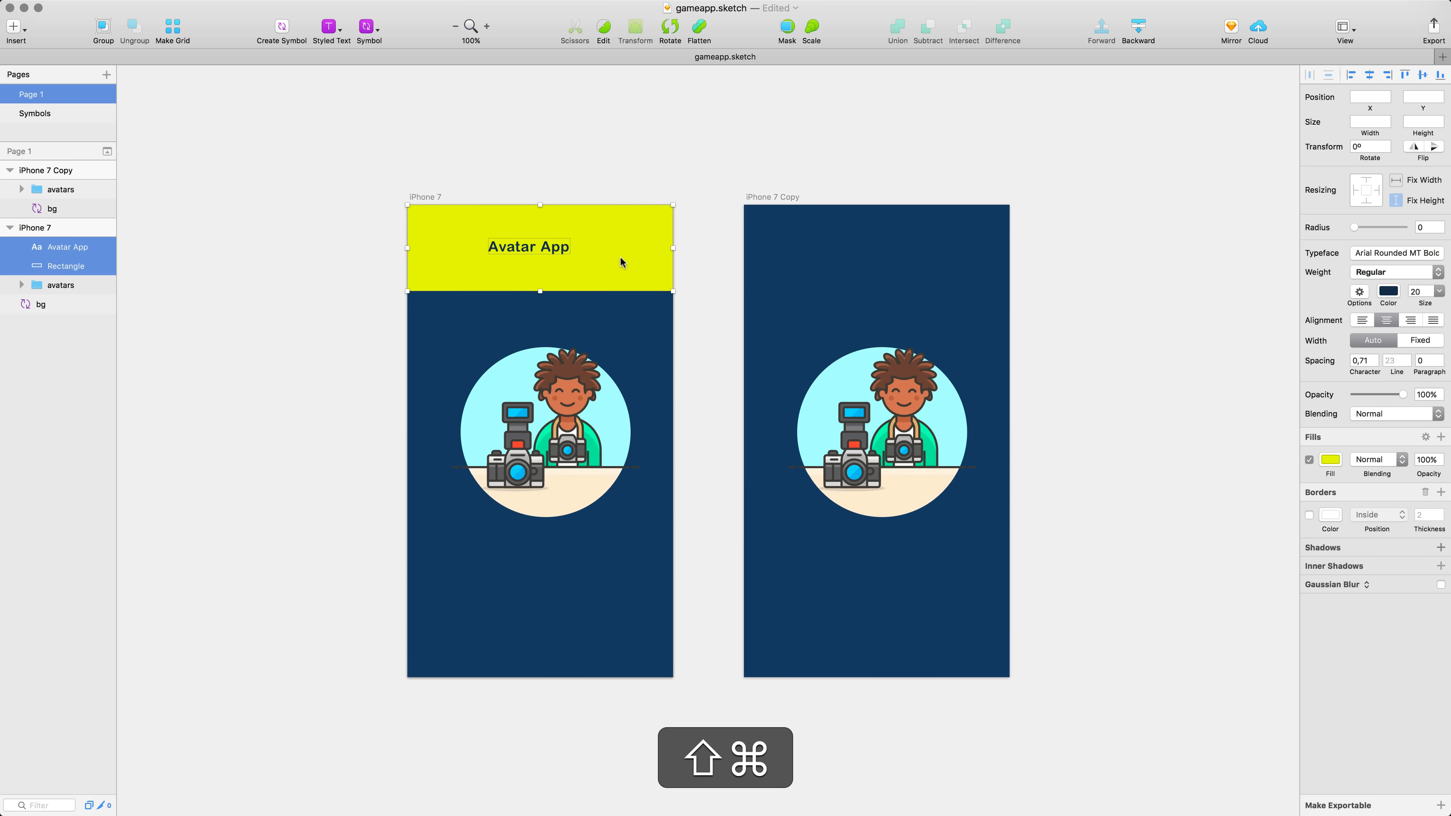
key("super+bracketright")
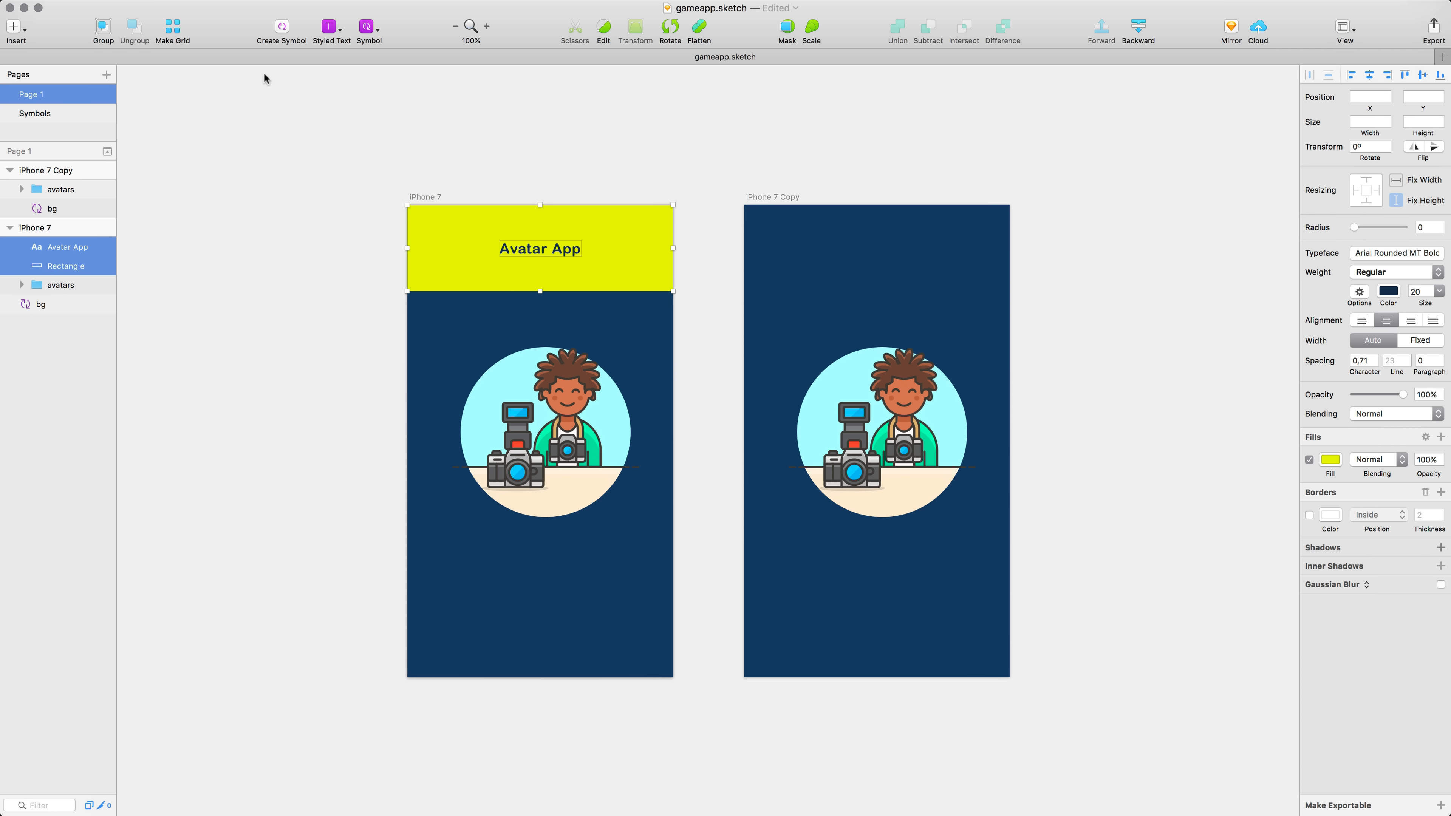
left_click(282, 29)
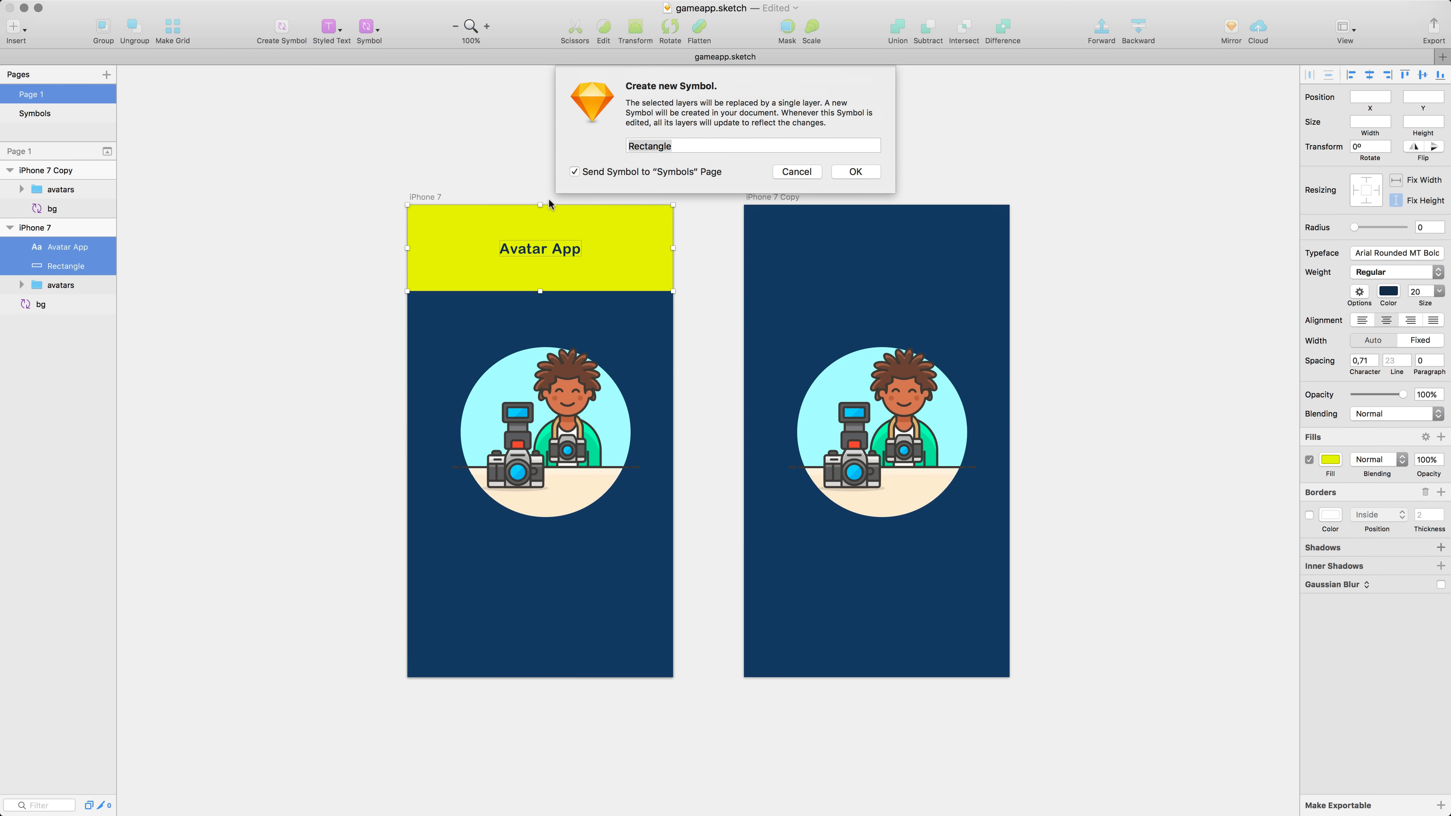
type("Top")
key("Return")
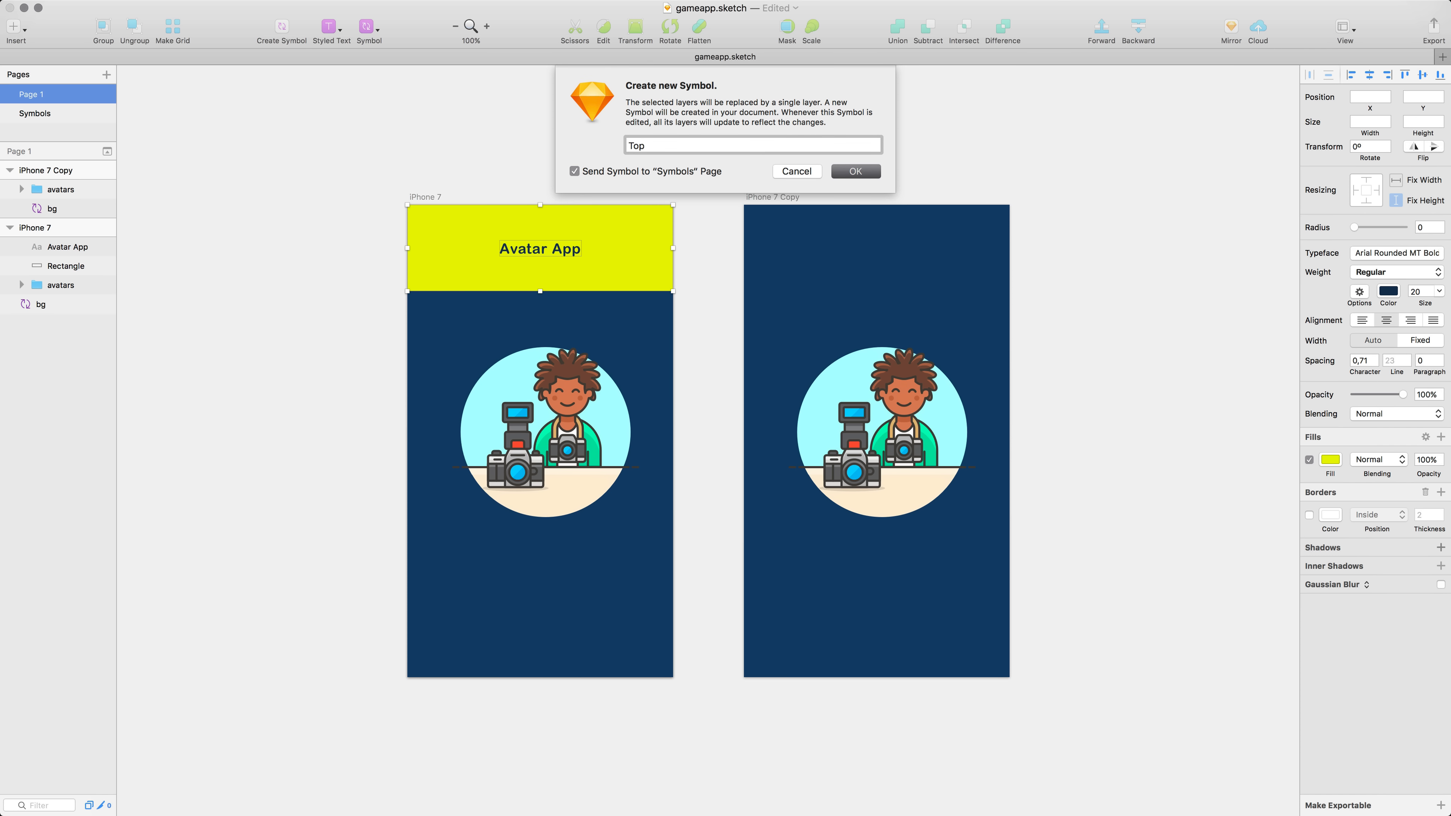
Step: Insert the Top symbol into the iPhone 7 Copy artboard and set its position to X 0, Y 0
left_click(831, 280)
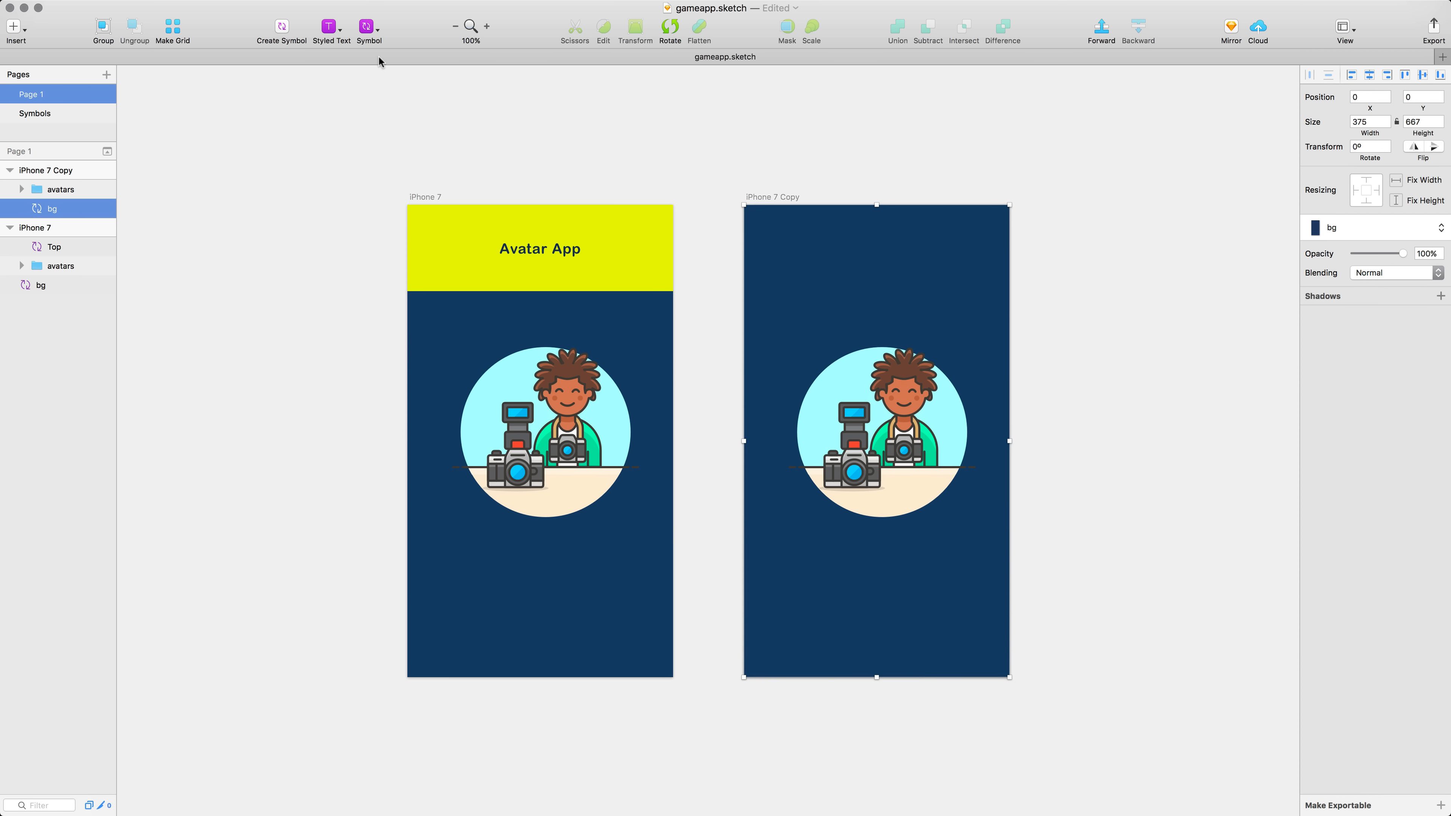
left_click(367, 34)
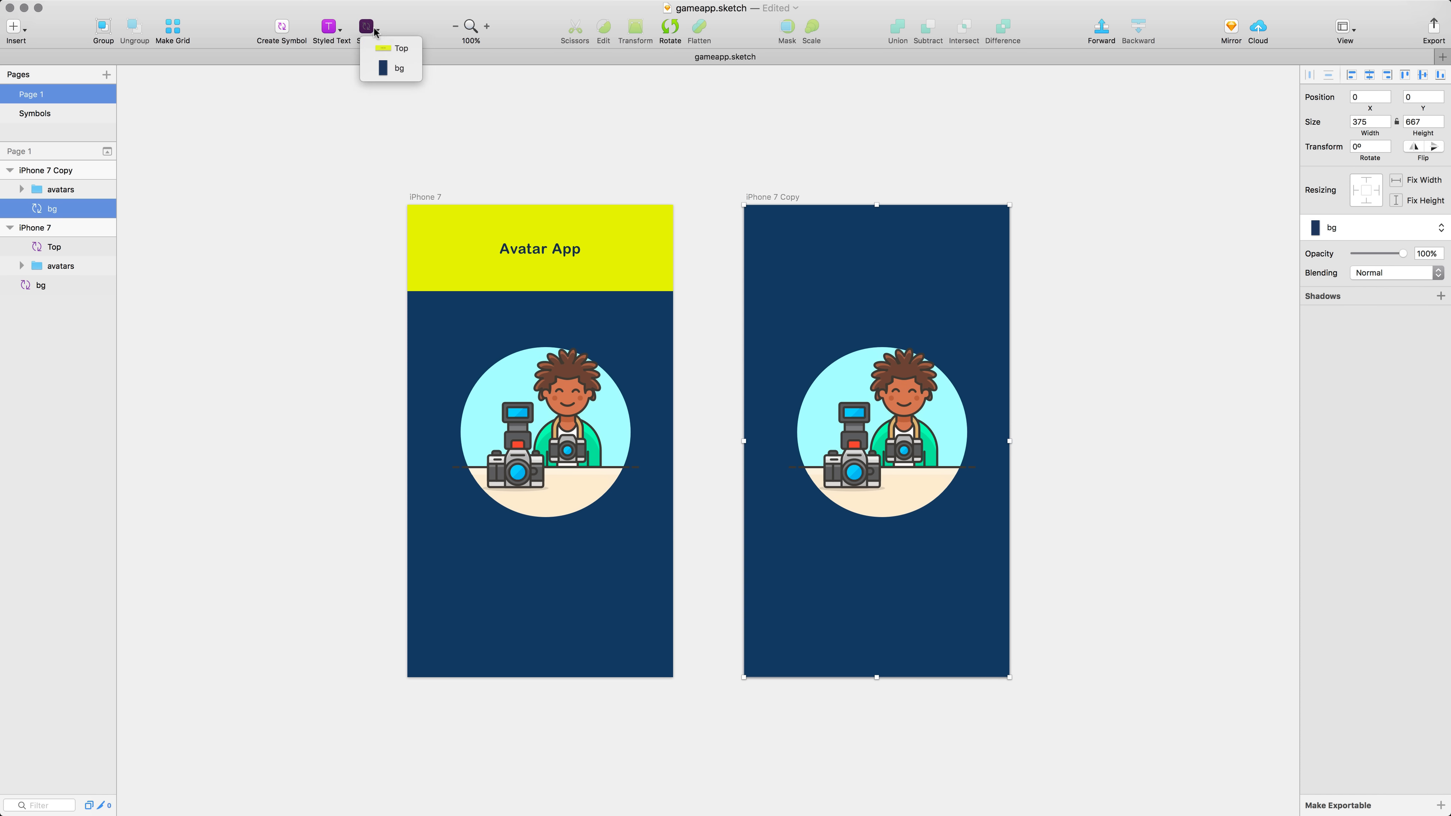
left_click(383, 49)
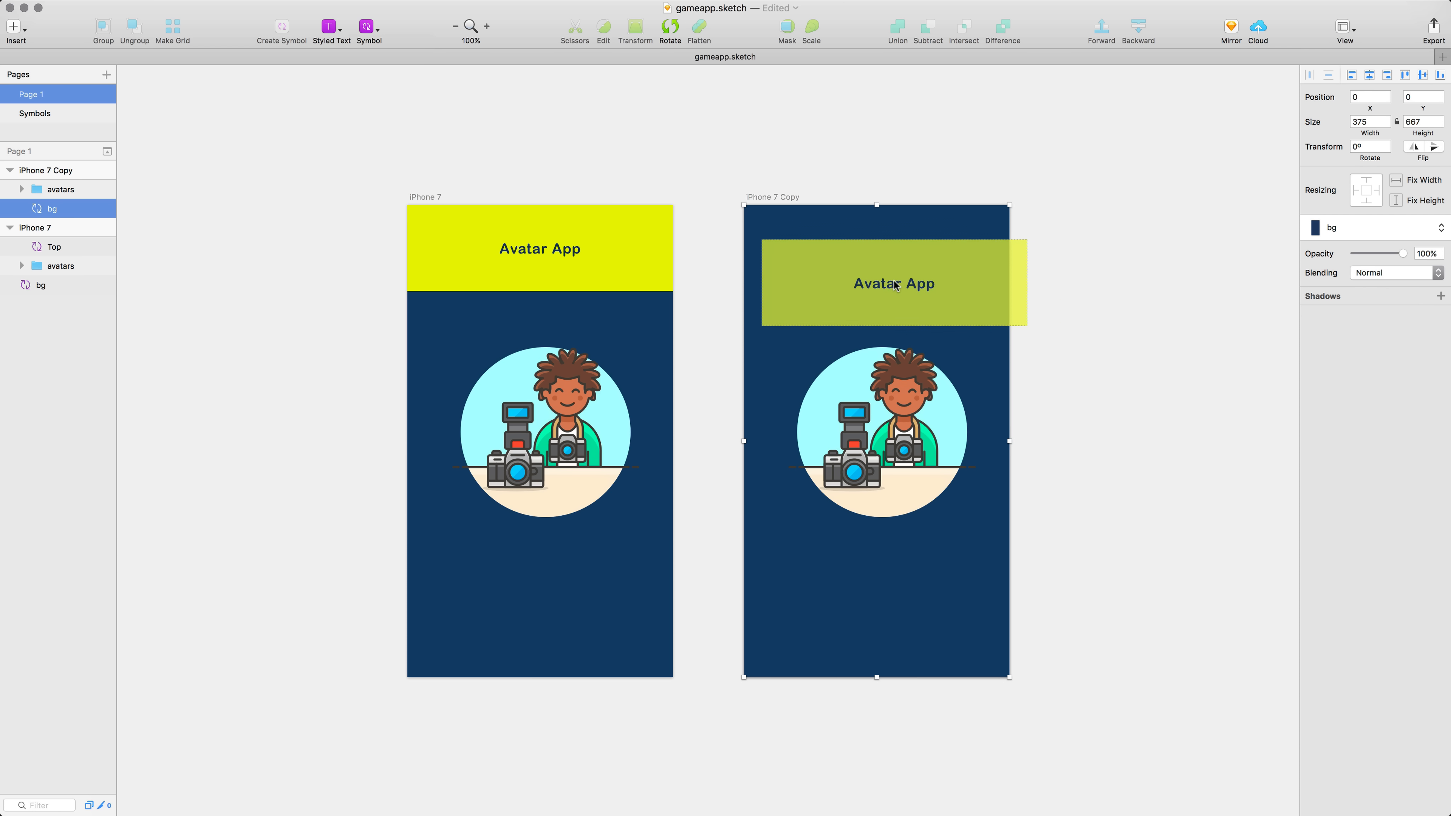
left_click(894, 279)
left_click(1388, 101)
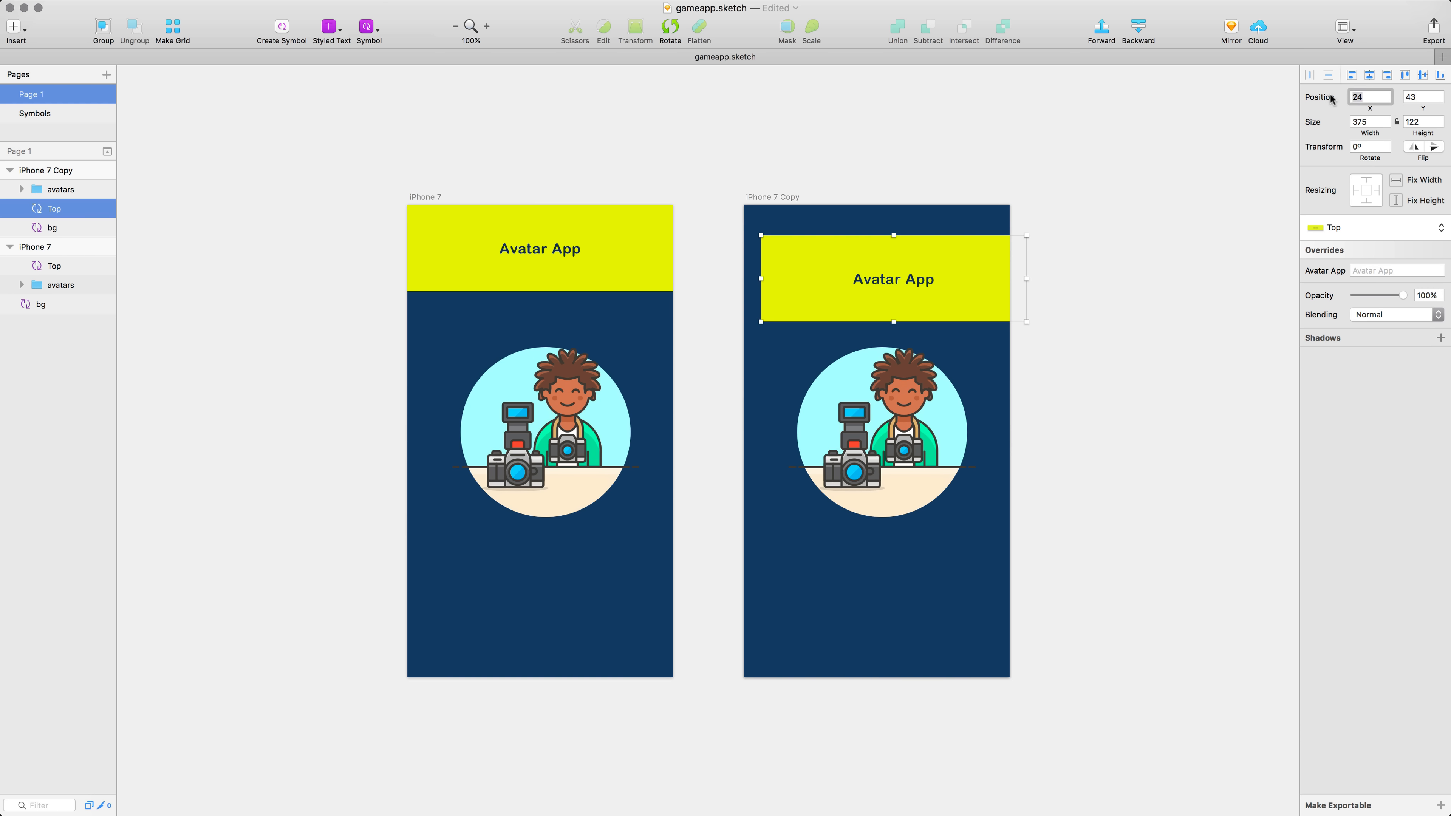
type("0")
key("Tab")
type("0")
key("Return")
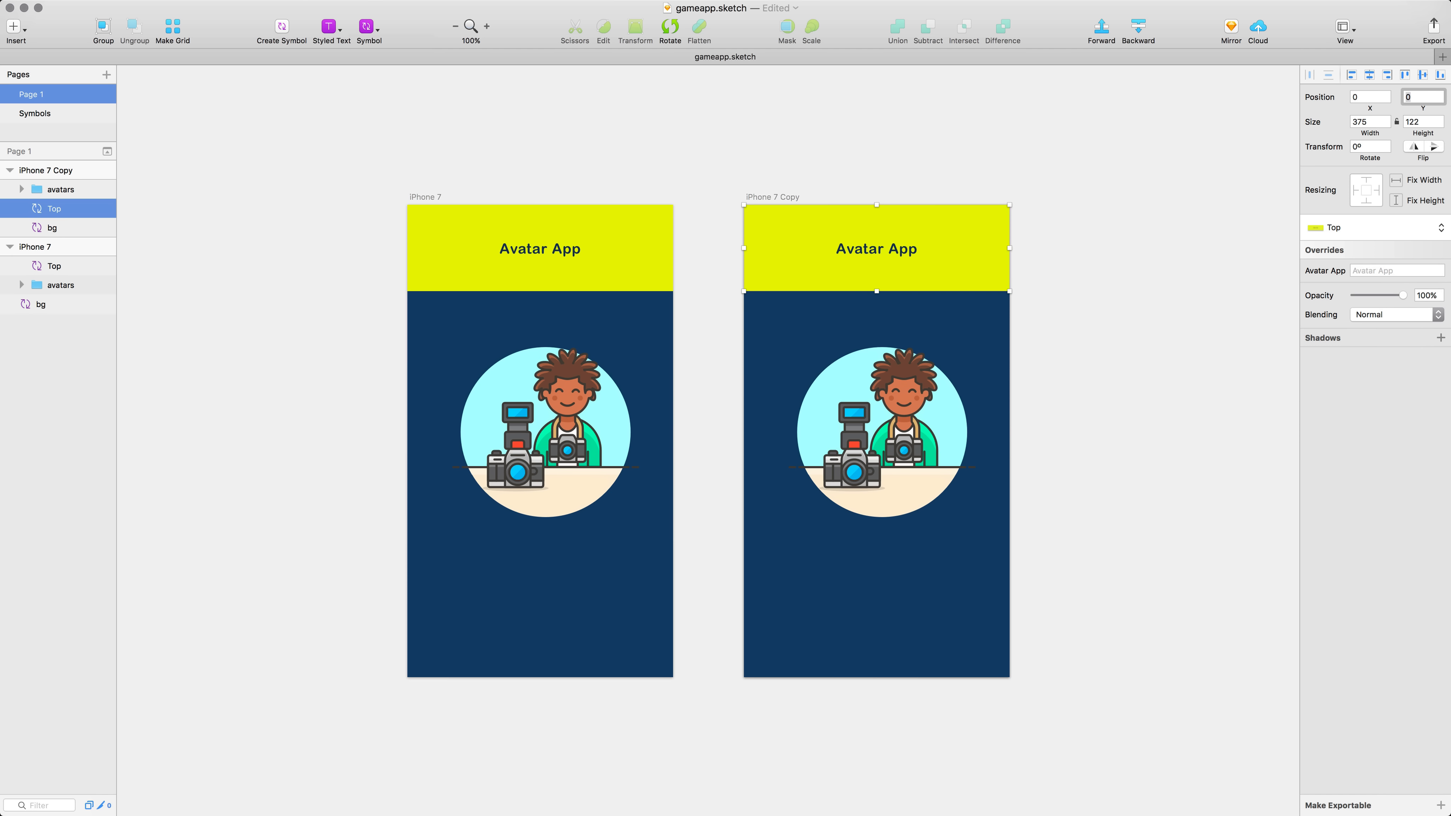
Step: Change the fill of the Top symbol's rectangle to turquoise green and return to the instance
left_click(806, 259)
double_click(799, 246)
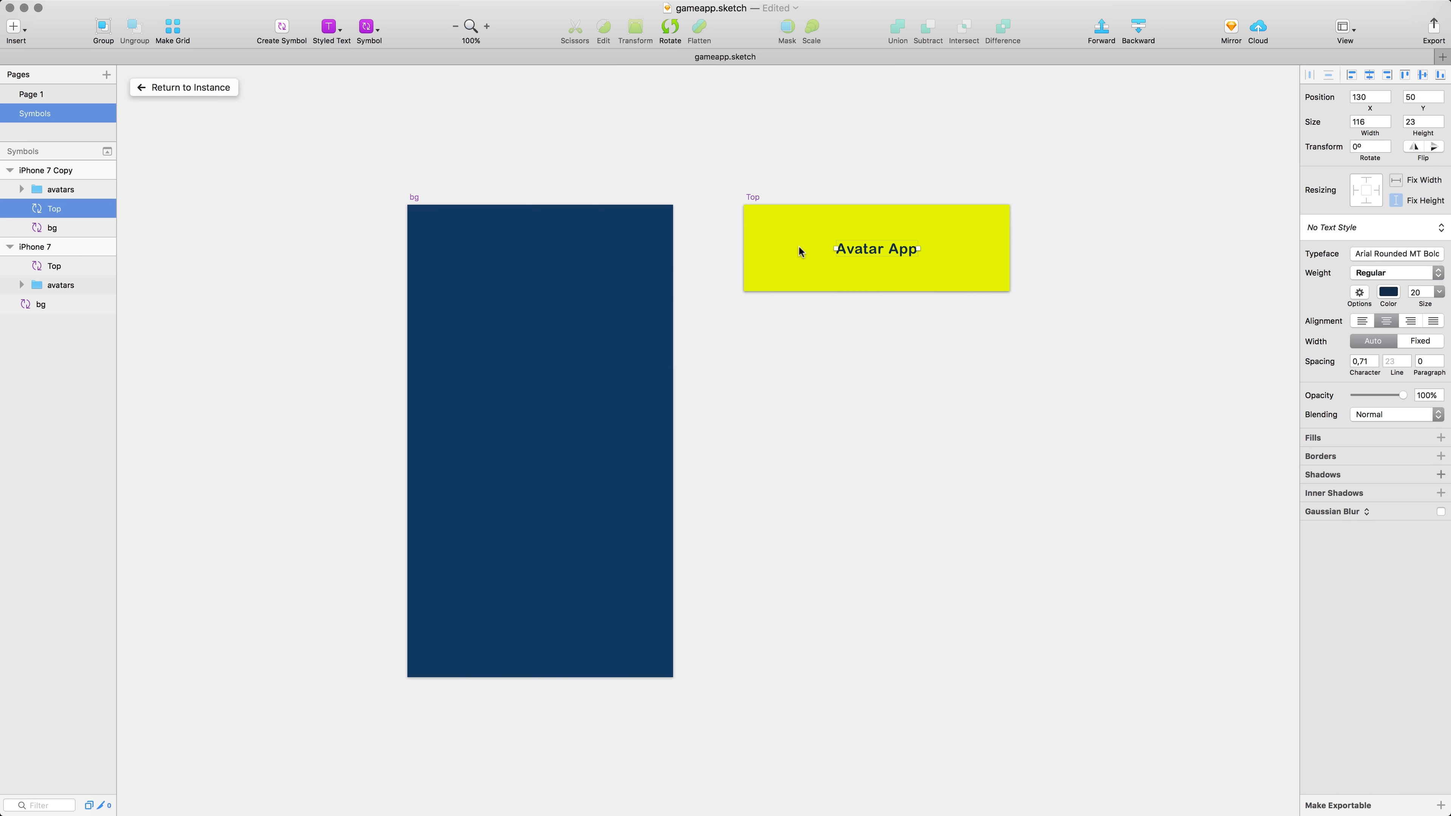
left_click(760, 275)
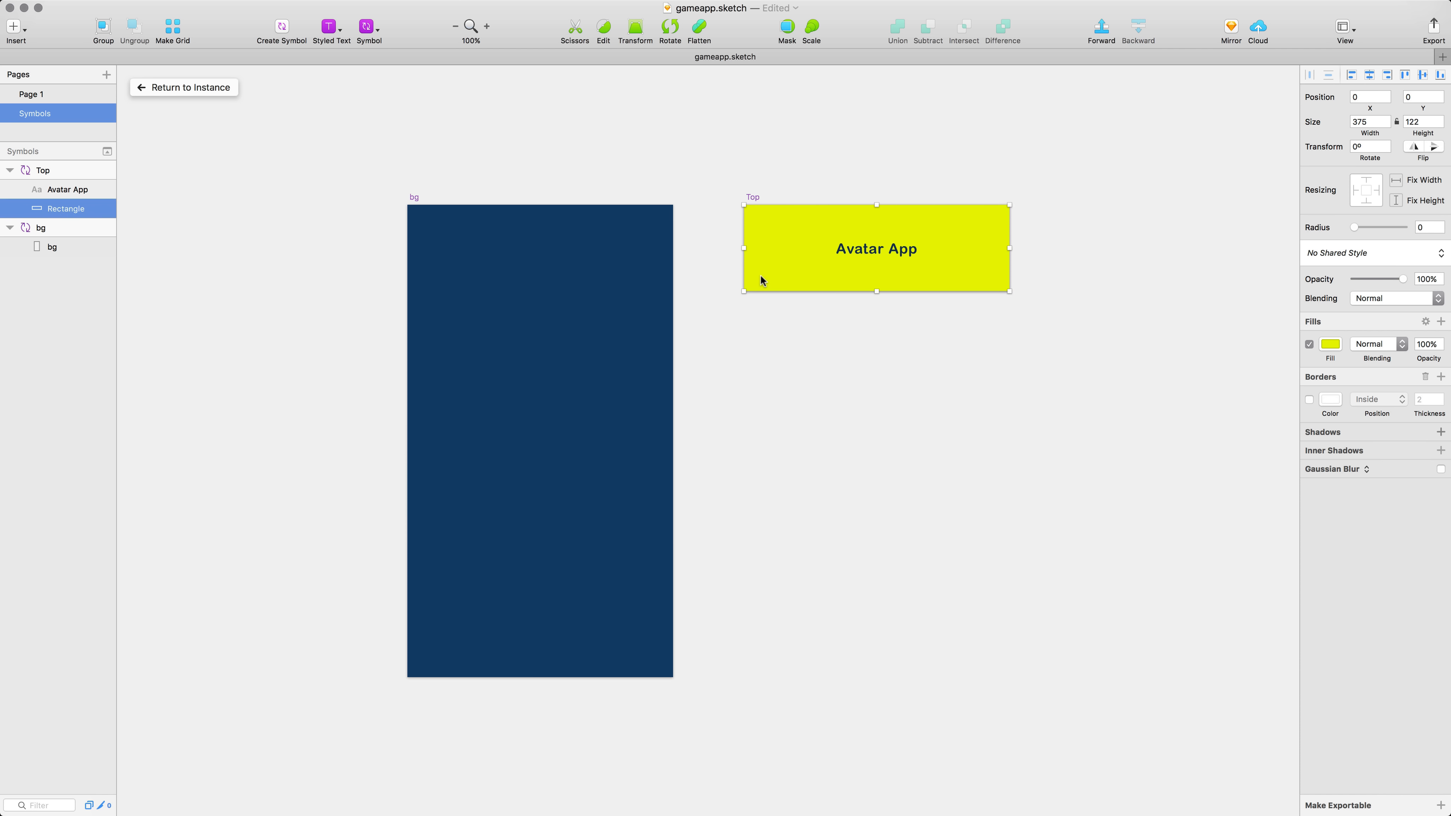
left_click(1330, 344)
left_click(1328, 595)
left_click(1004, 475)
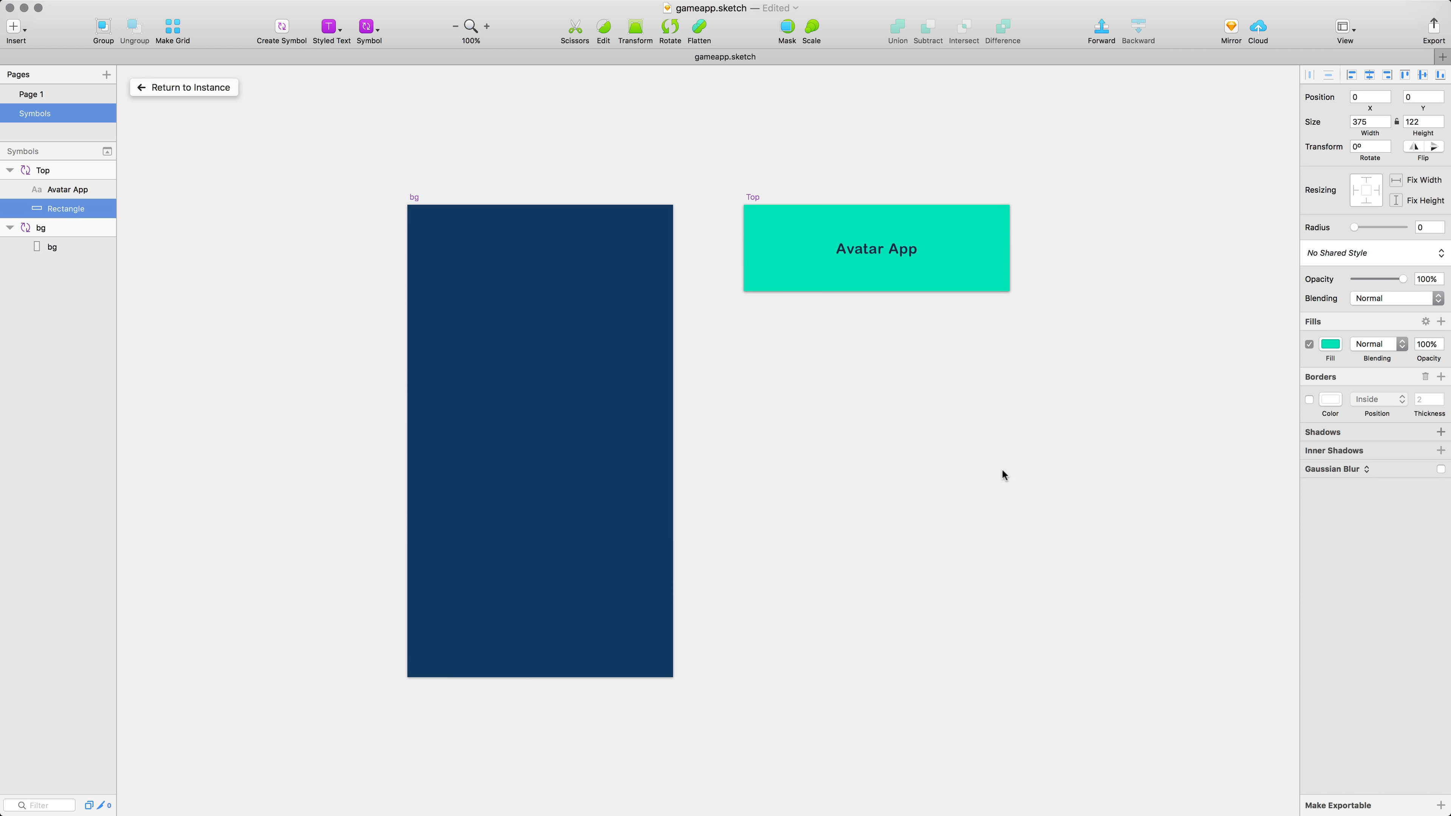
left_click(211, 88)
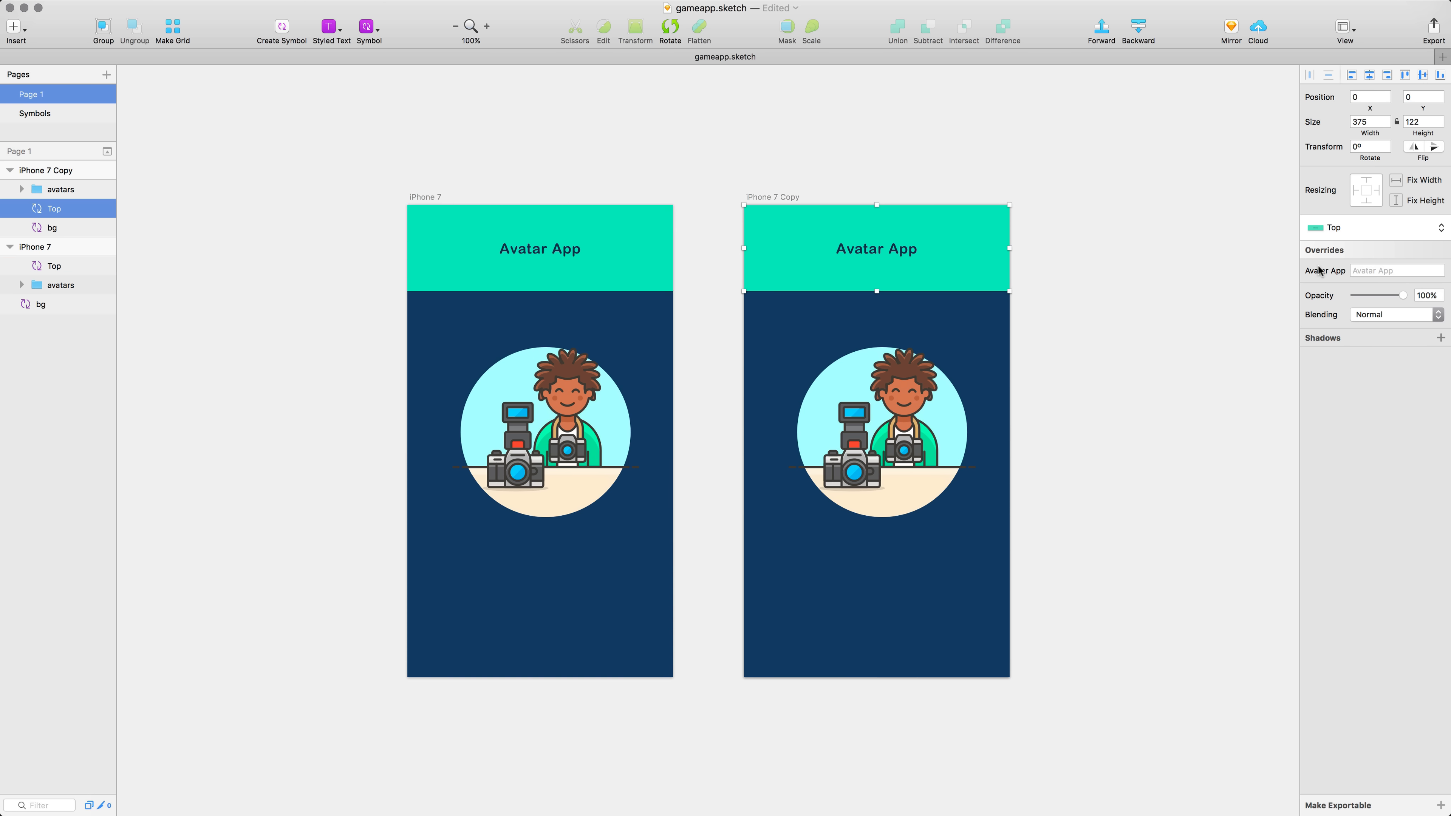
Step: Rename the Avatar App text layer inside the Top symbol to "info" and return to the instance
double_click(841, 256)
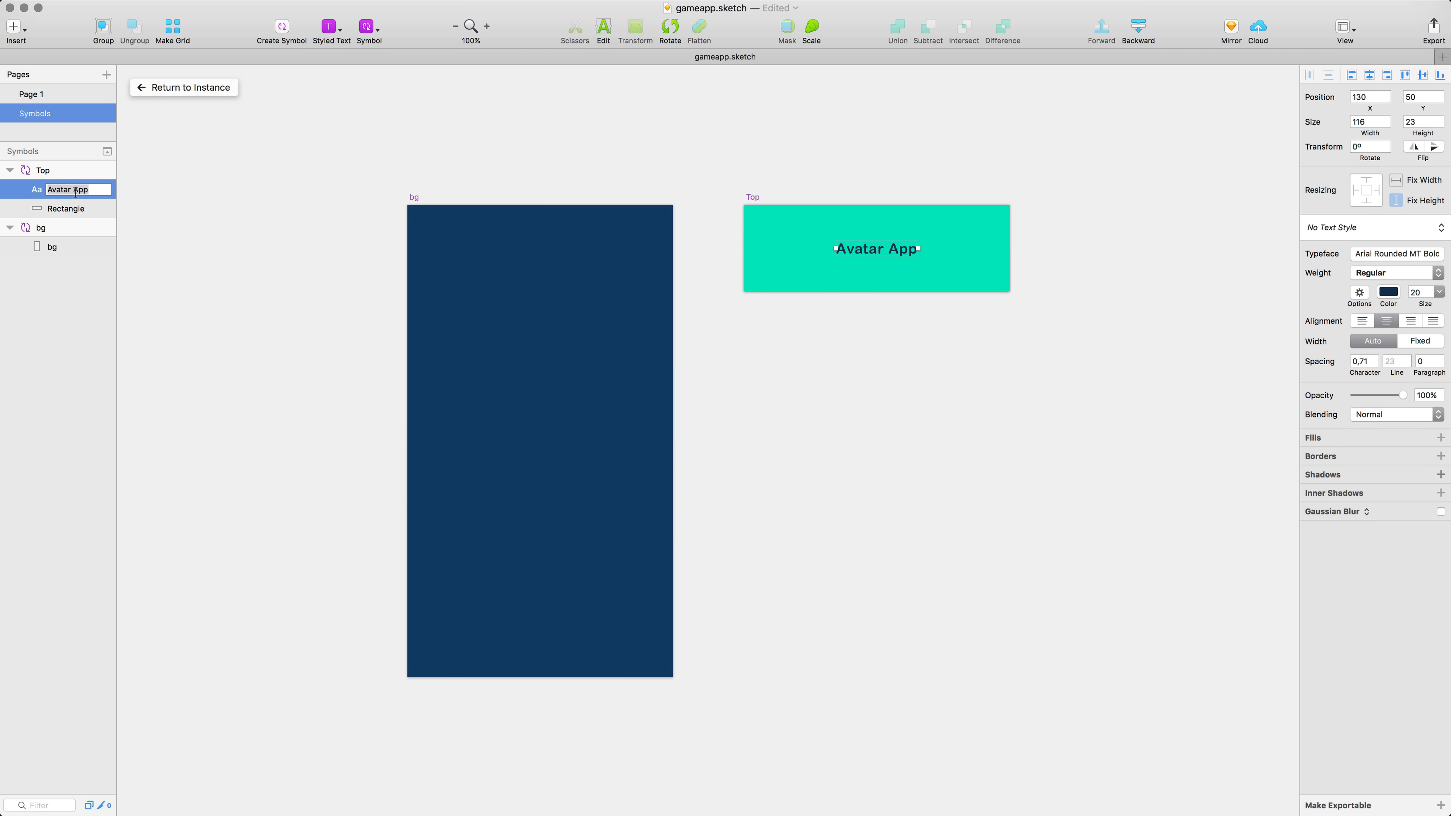
type("info")
key("Return")
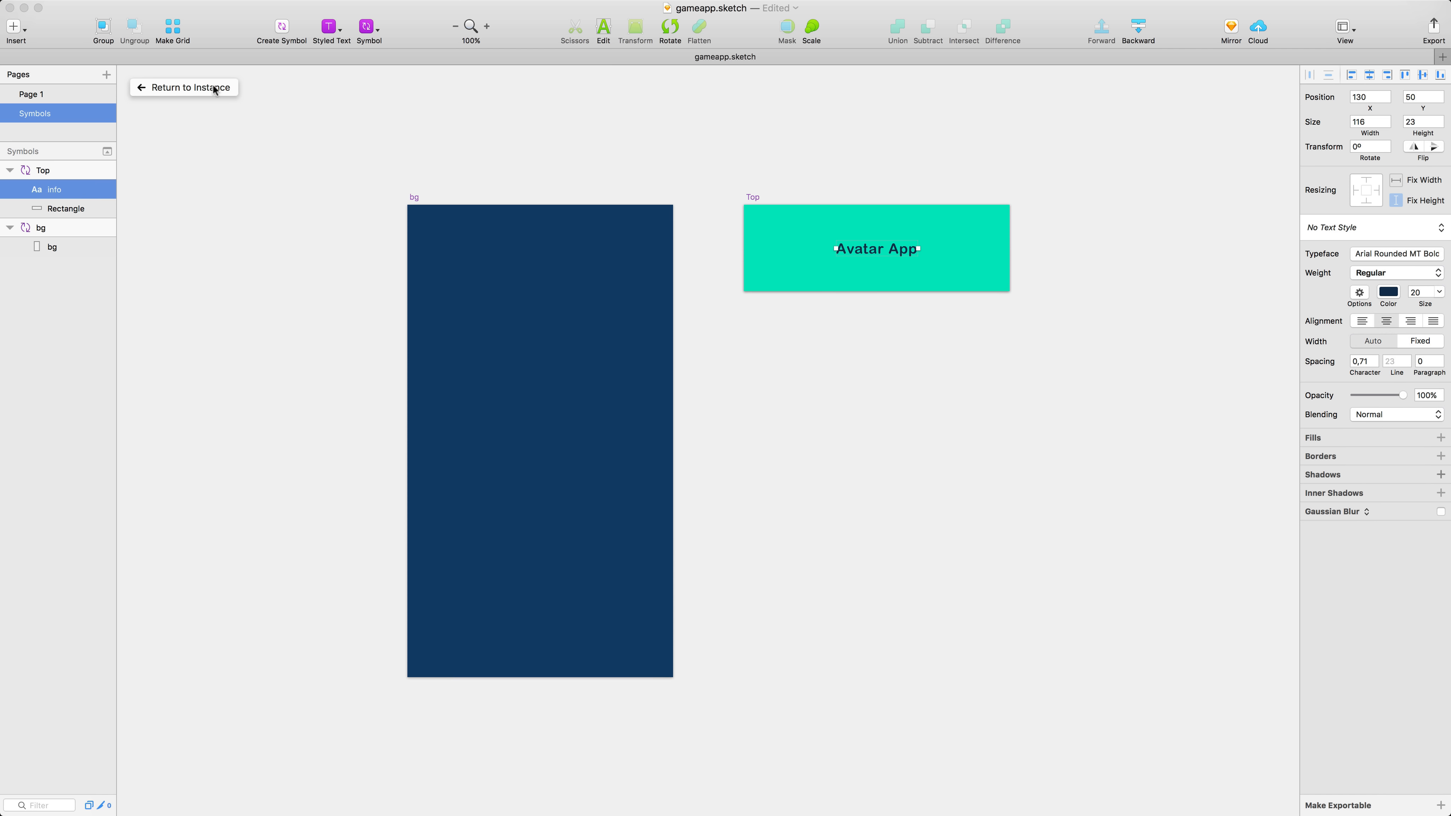
left_click(220, 87)
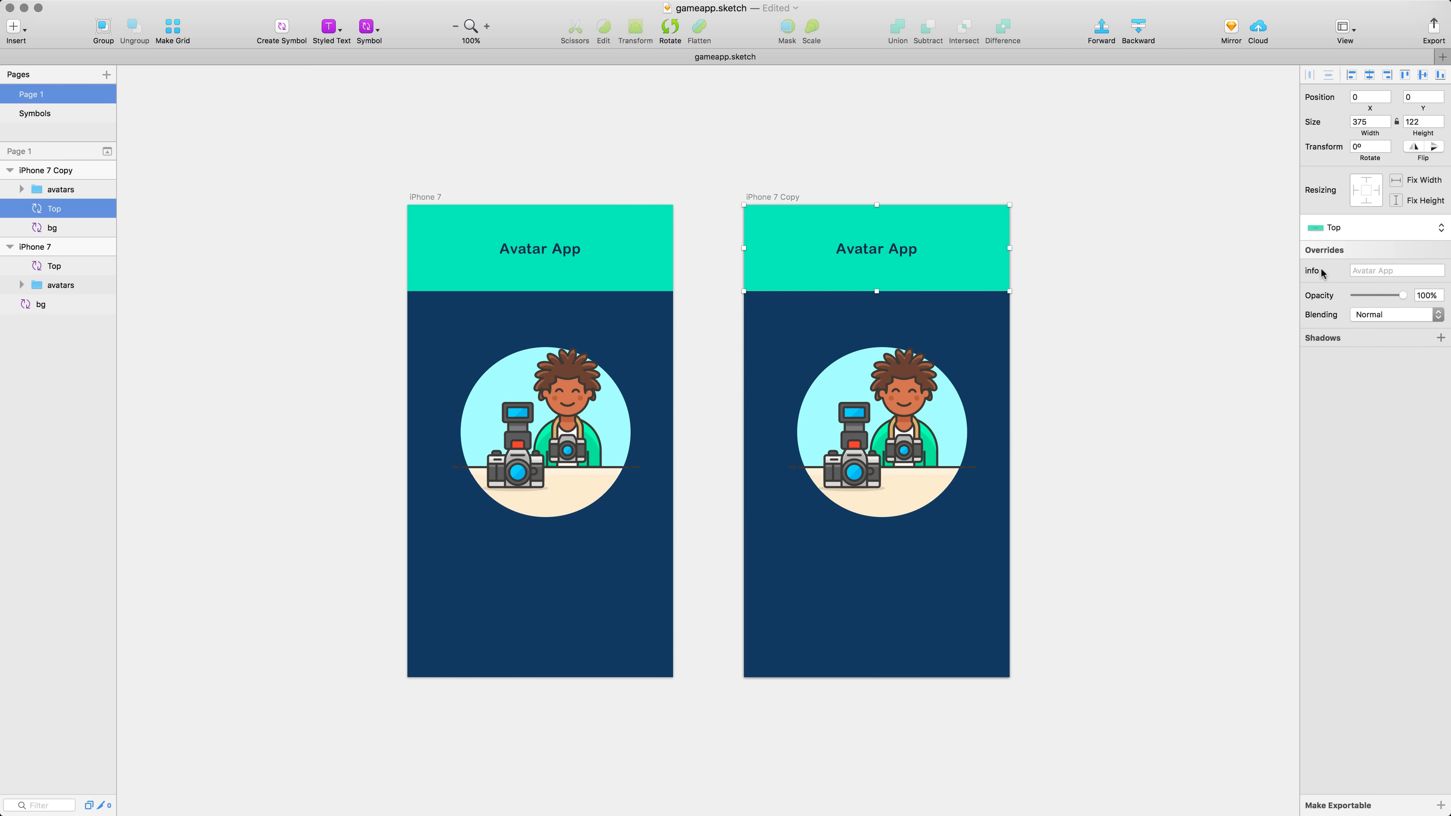
Step: Override the info text of the Top instance on the iPhone 7 Copy artboard with "Character"
left_click(1365, 270)
type("Character")
key("Return")
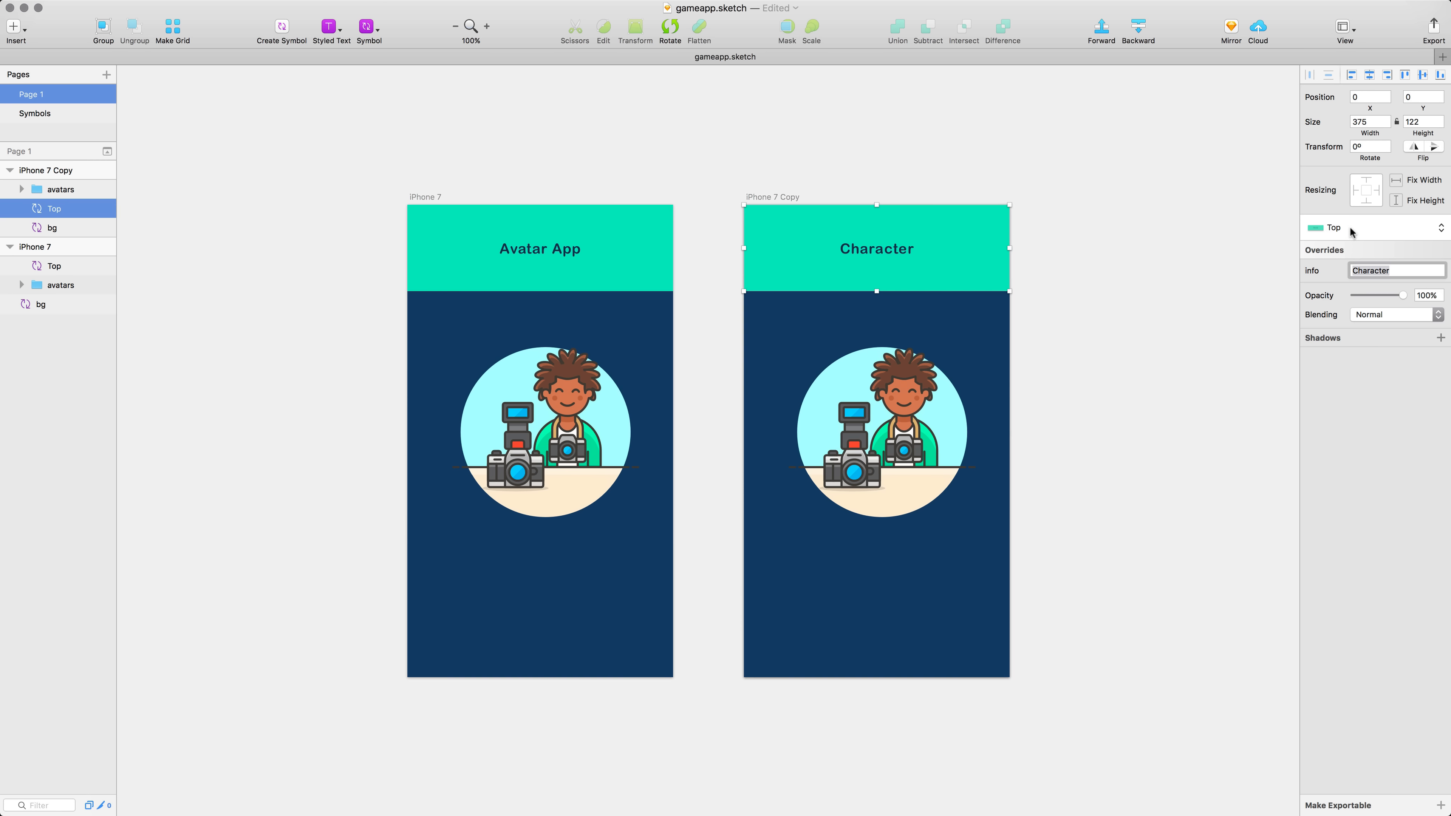
Step: Duplicate the Top symbol master and rename the copy "Top Alt"
double_click(832, 235)
left_click(750, 197)
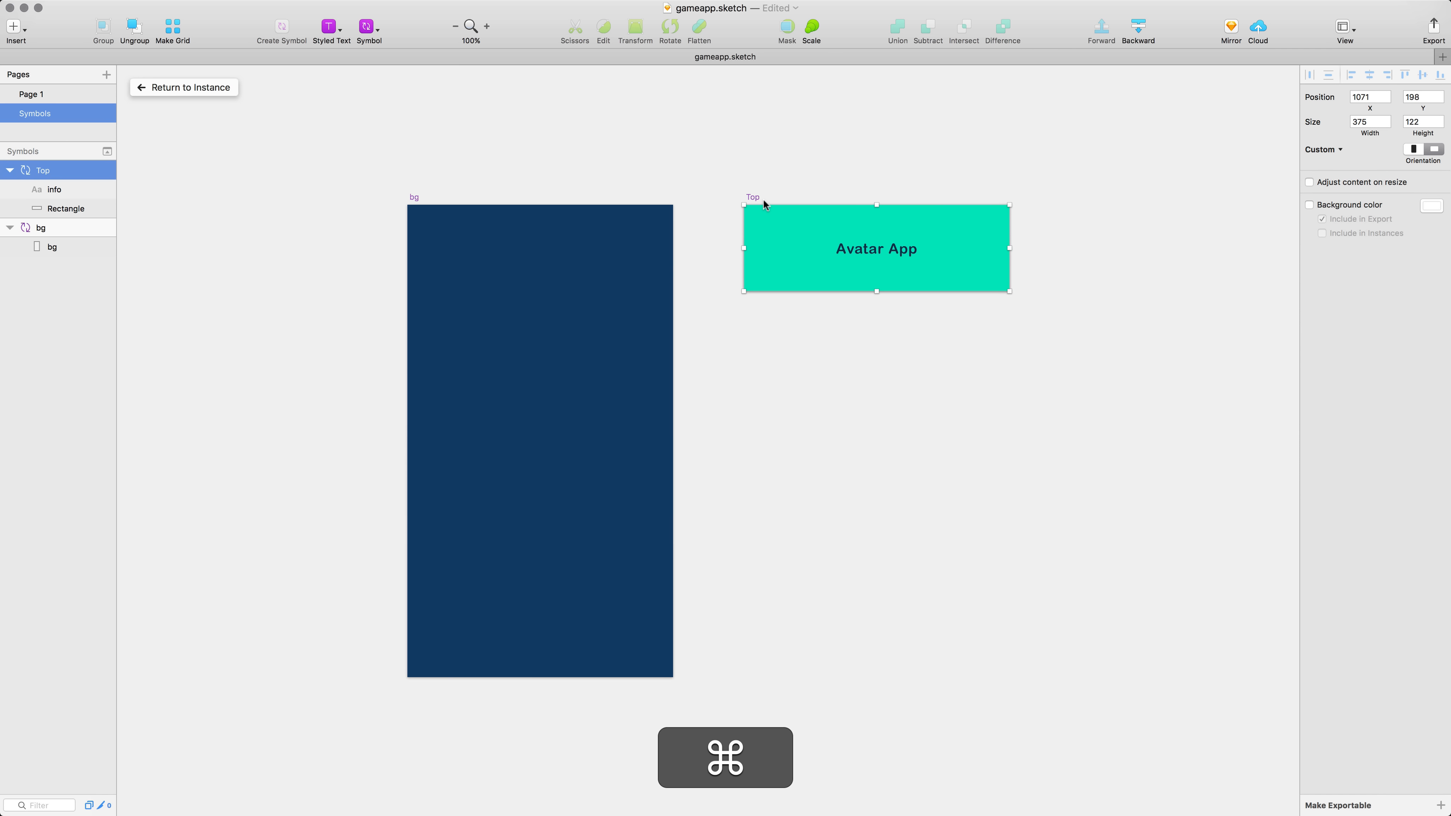
key("super+d")
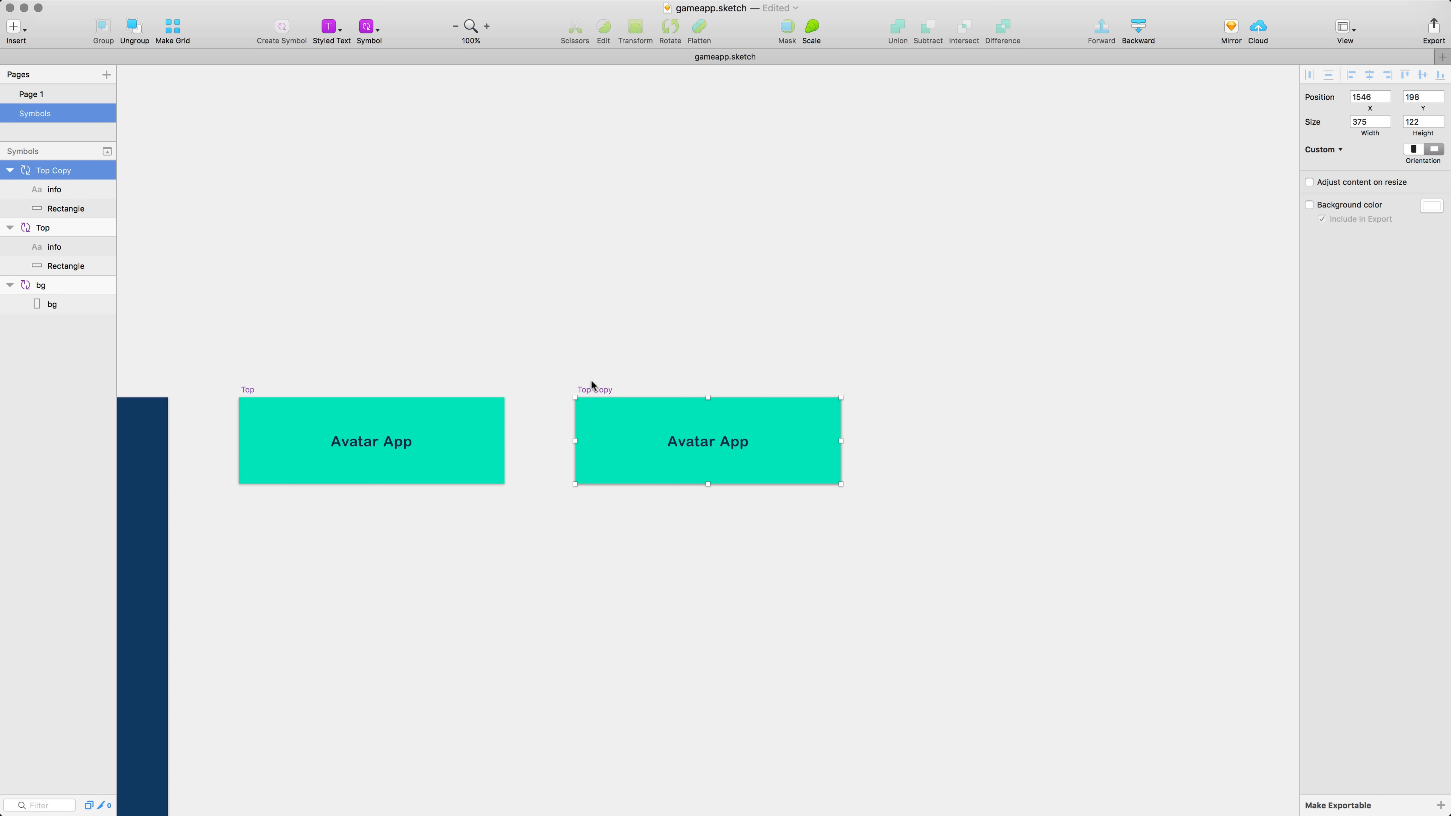
double_click(54, 170)
left_click(54, 171)
left_click_drag(54, 171, 142, 178)
type("Alt")
key("Return")
Step: Change the fill of the rectangle in the Top Alt symbol to yellow F8E81C
left_click(609, 475, "super")
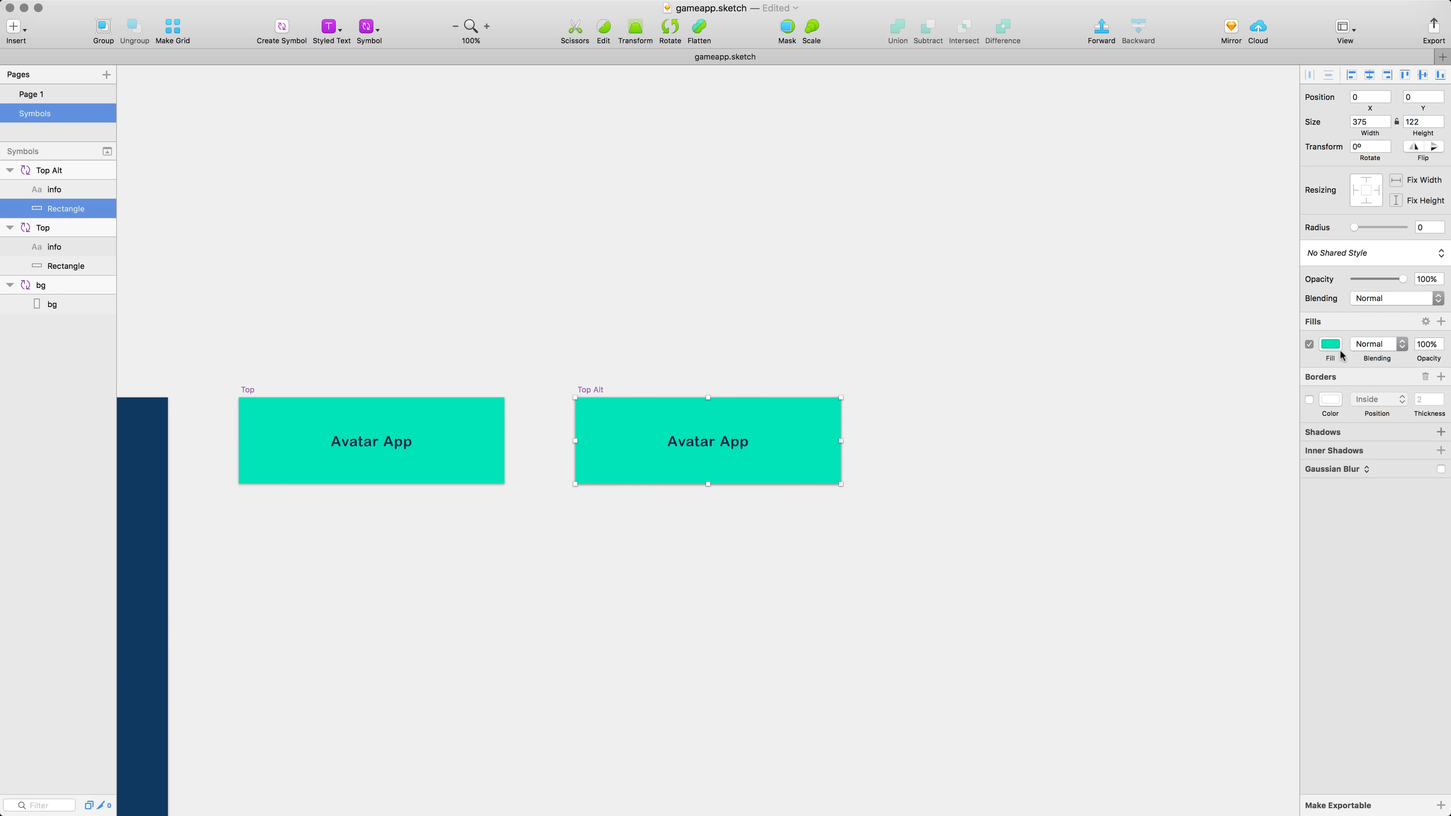
left_click(1331, 344)
left_click(1346, 583)
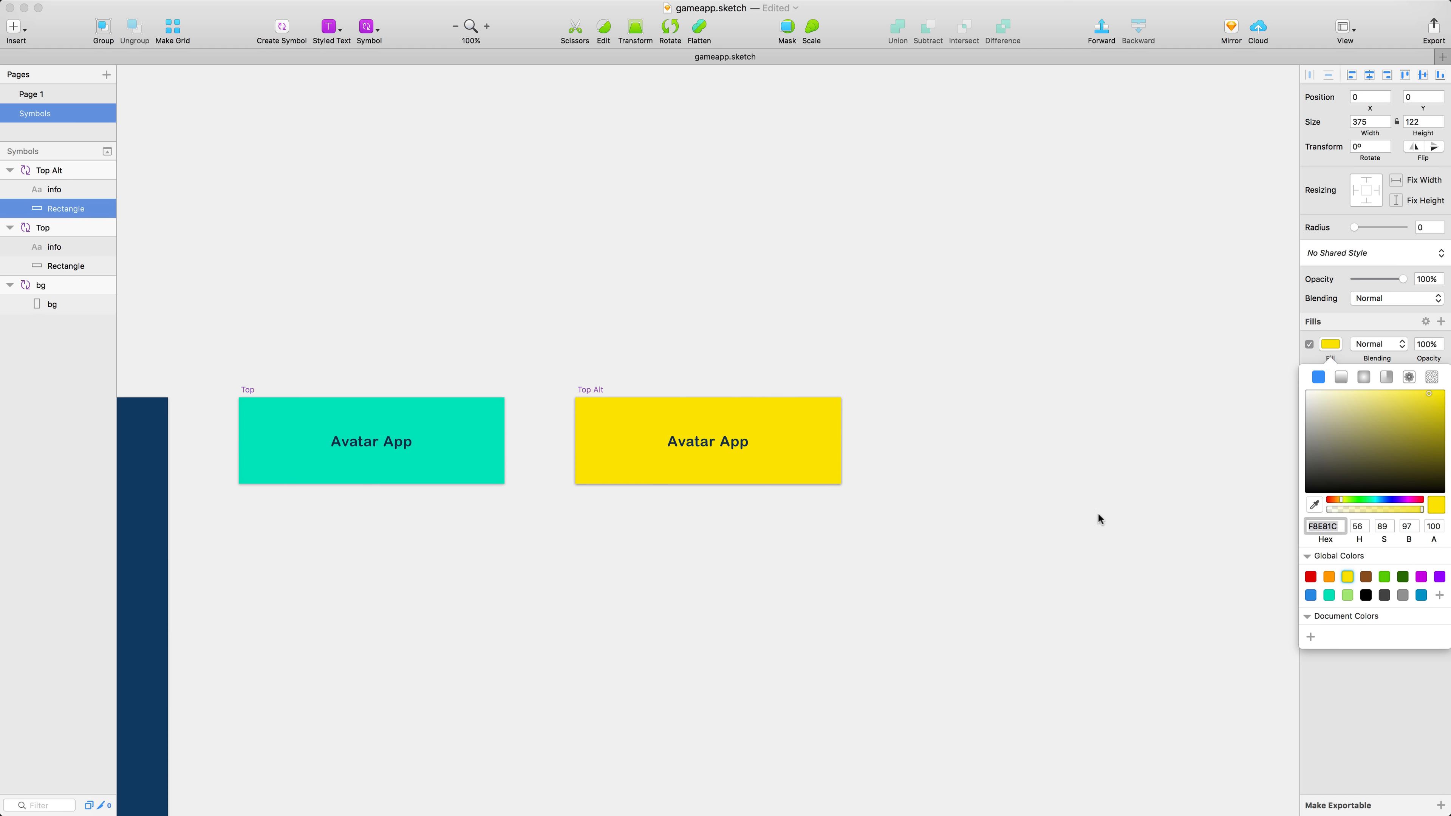
left_click(1098, 516)
left_click(706, 447)
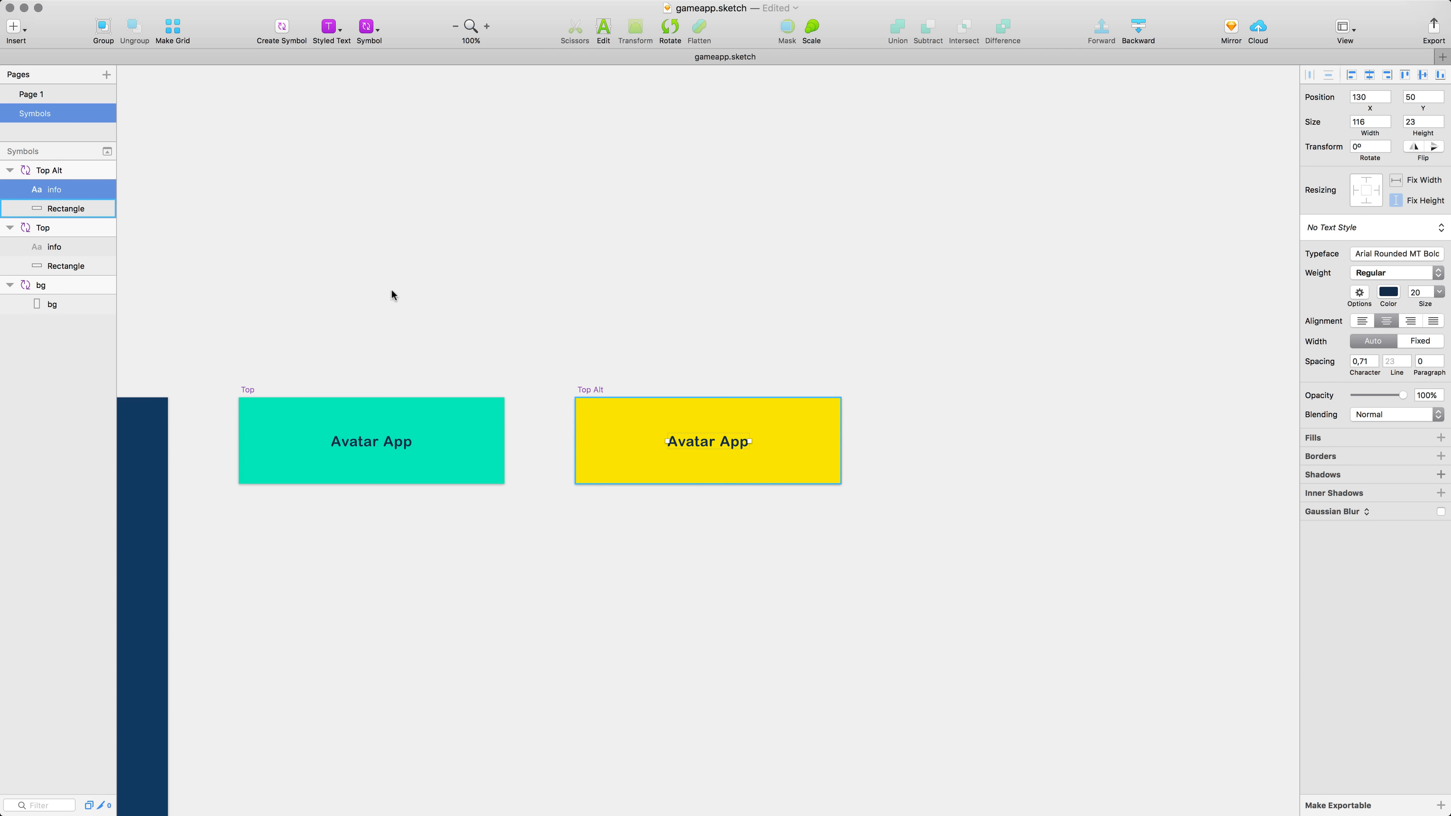
Step: Swap the header instance on the iPhone 7 Copy artboard to the Top Alt symbol and switch it back to Top
left_click(32, 93)
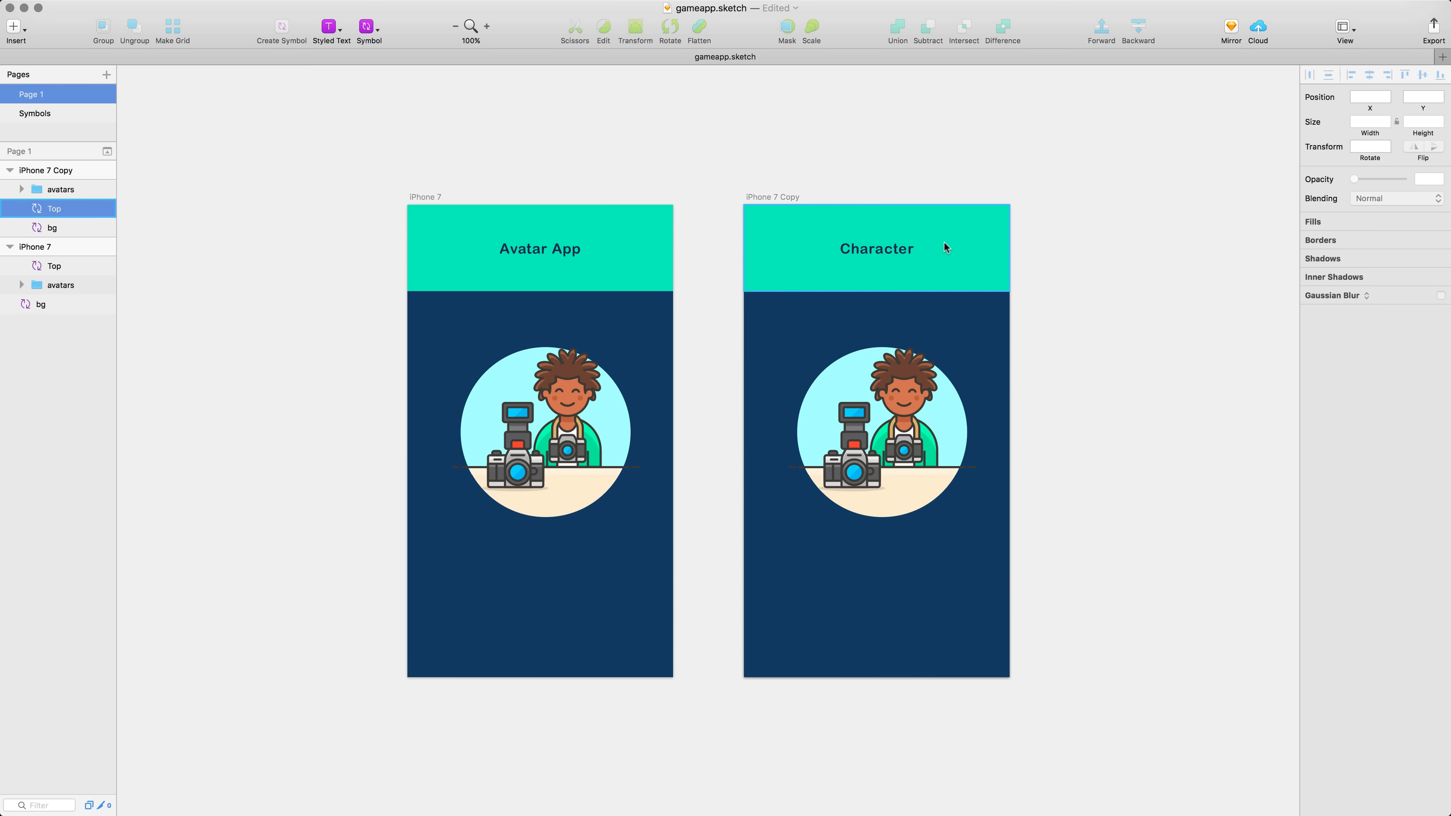
left_click(944, 247)
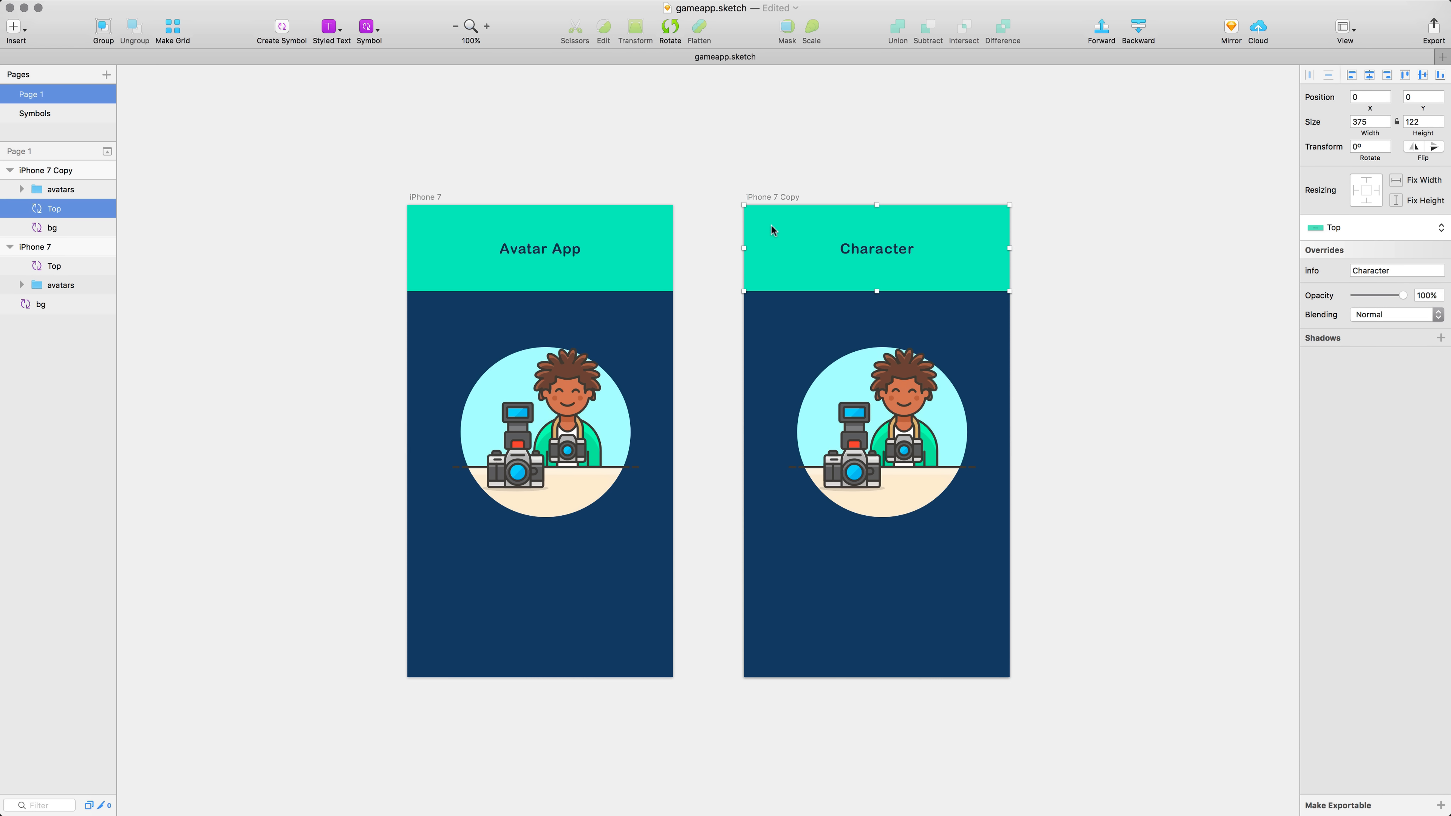
left_click(1400, 237)
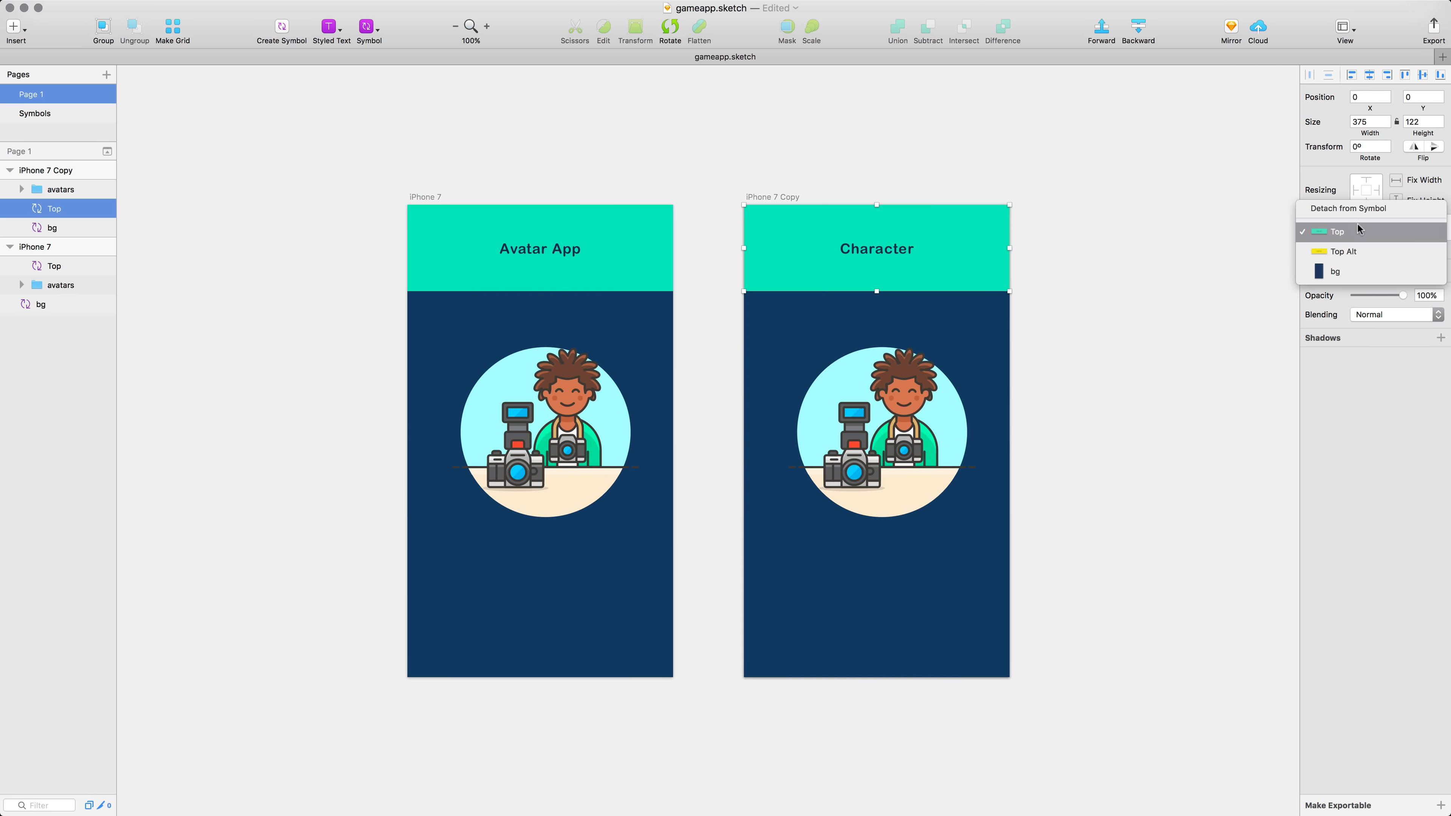
left_click(1347, 254)
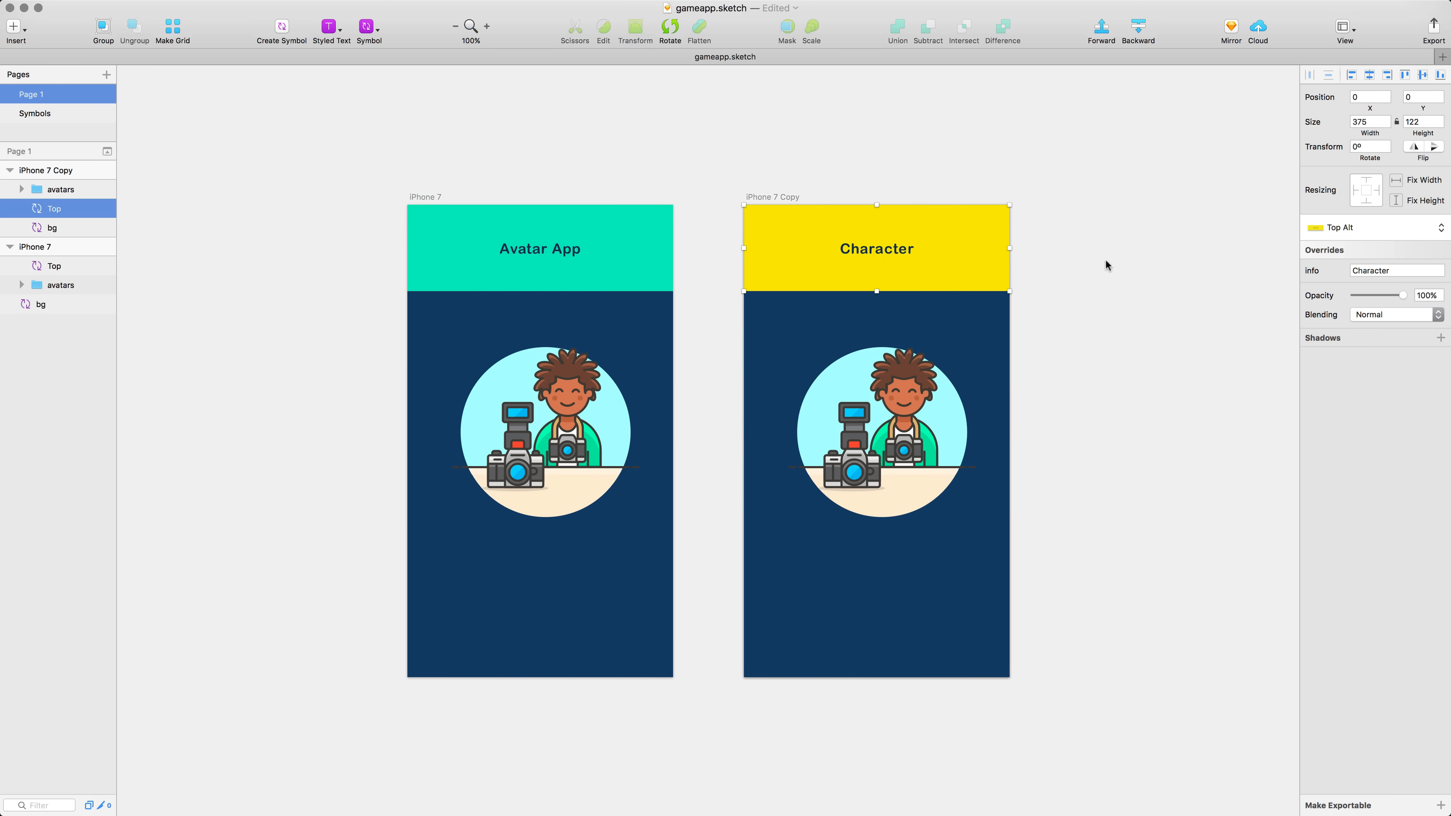
left_click(1359, 229)
left_click(1341, 222)
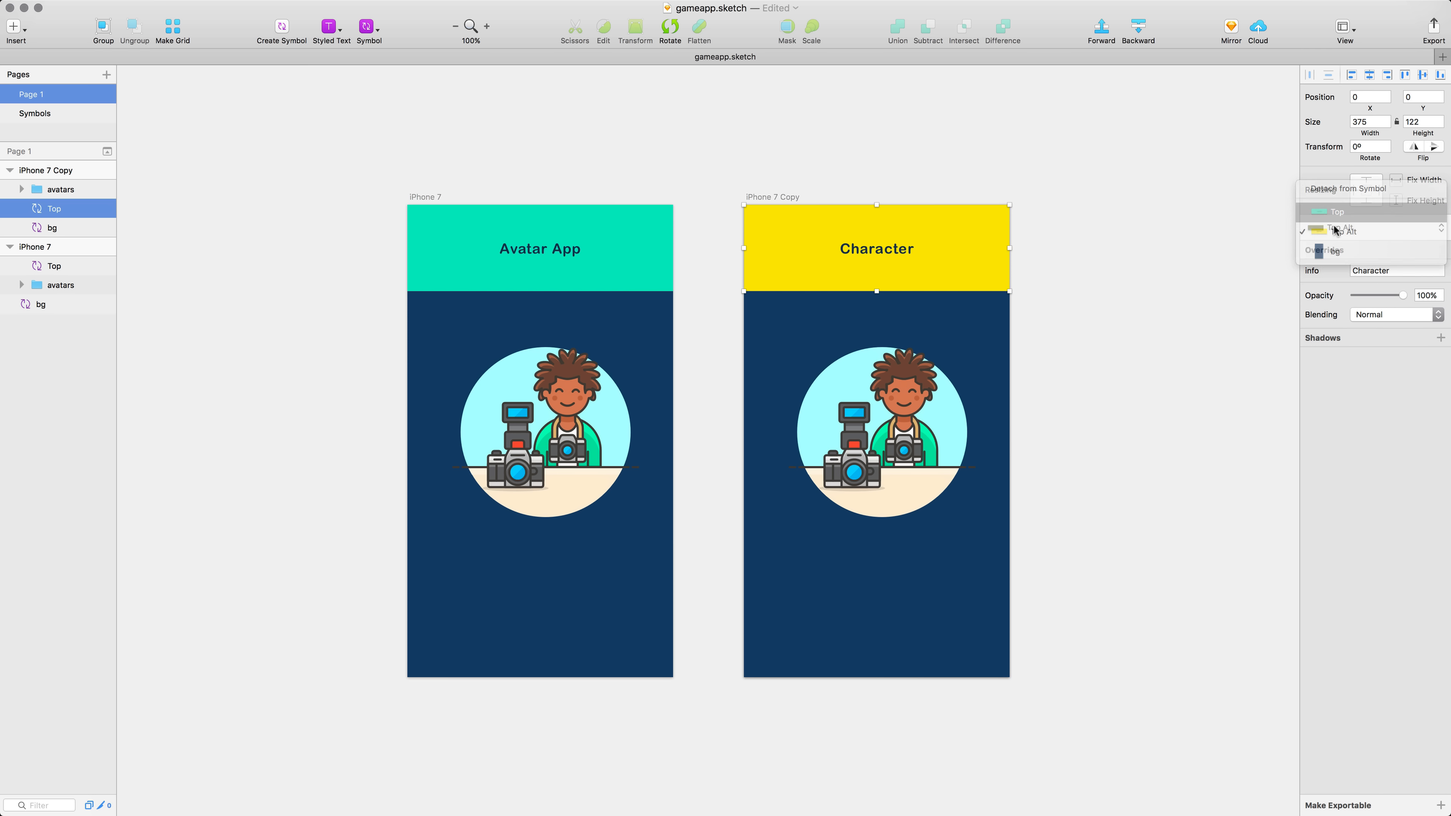
Step: Change the fill of the rectangle in the Top symbol master to the yellow global color
left_click(42, 116)
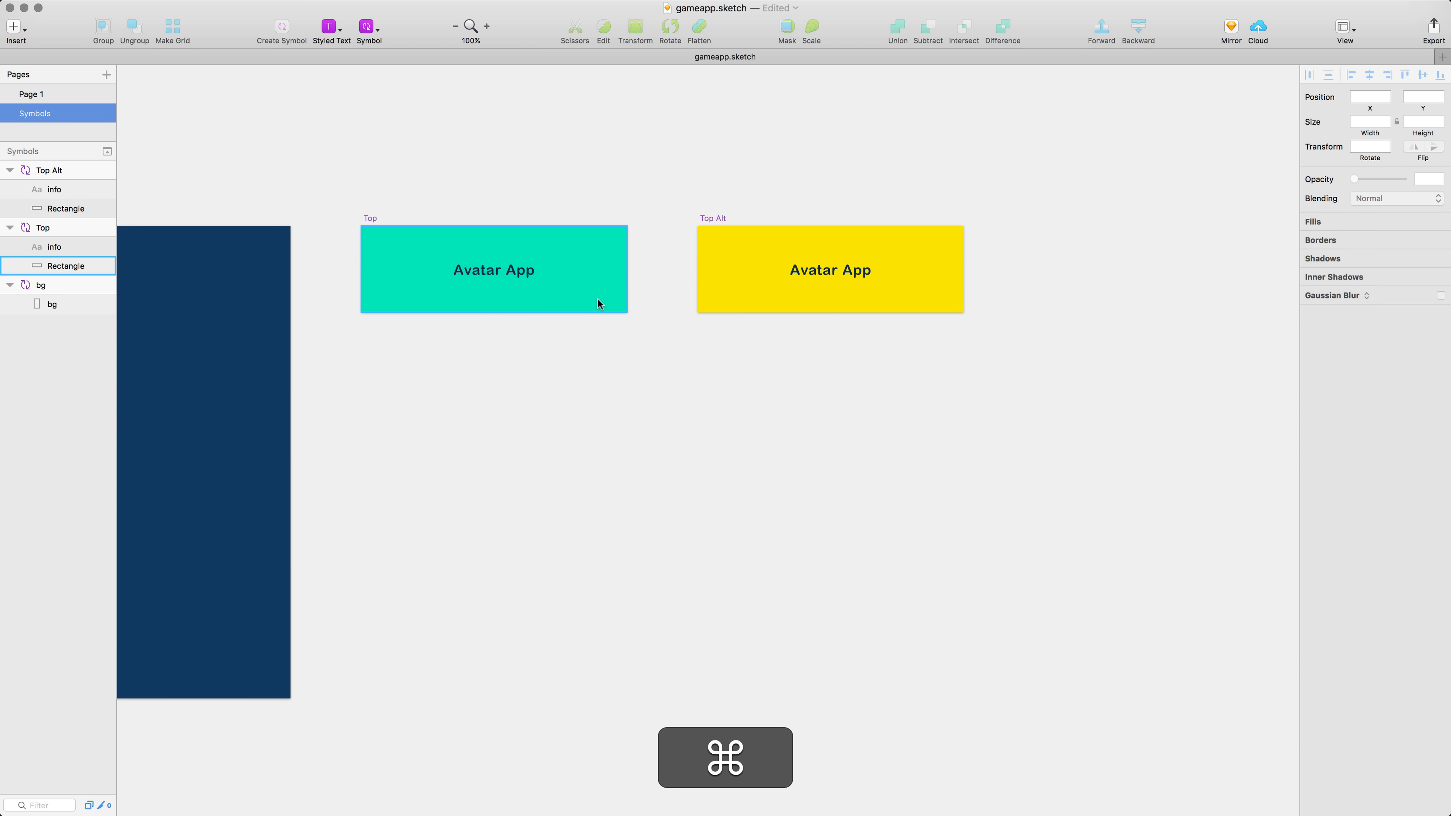
left_click(599, 301, "super")
left_click(1331, 344)
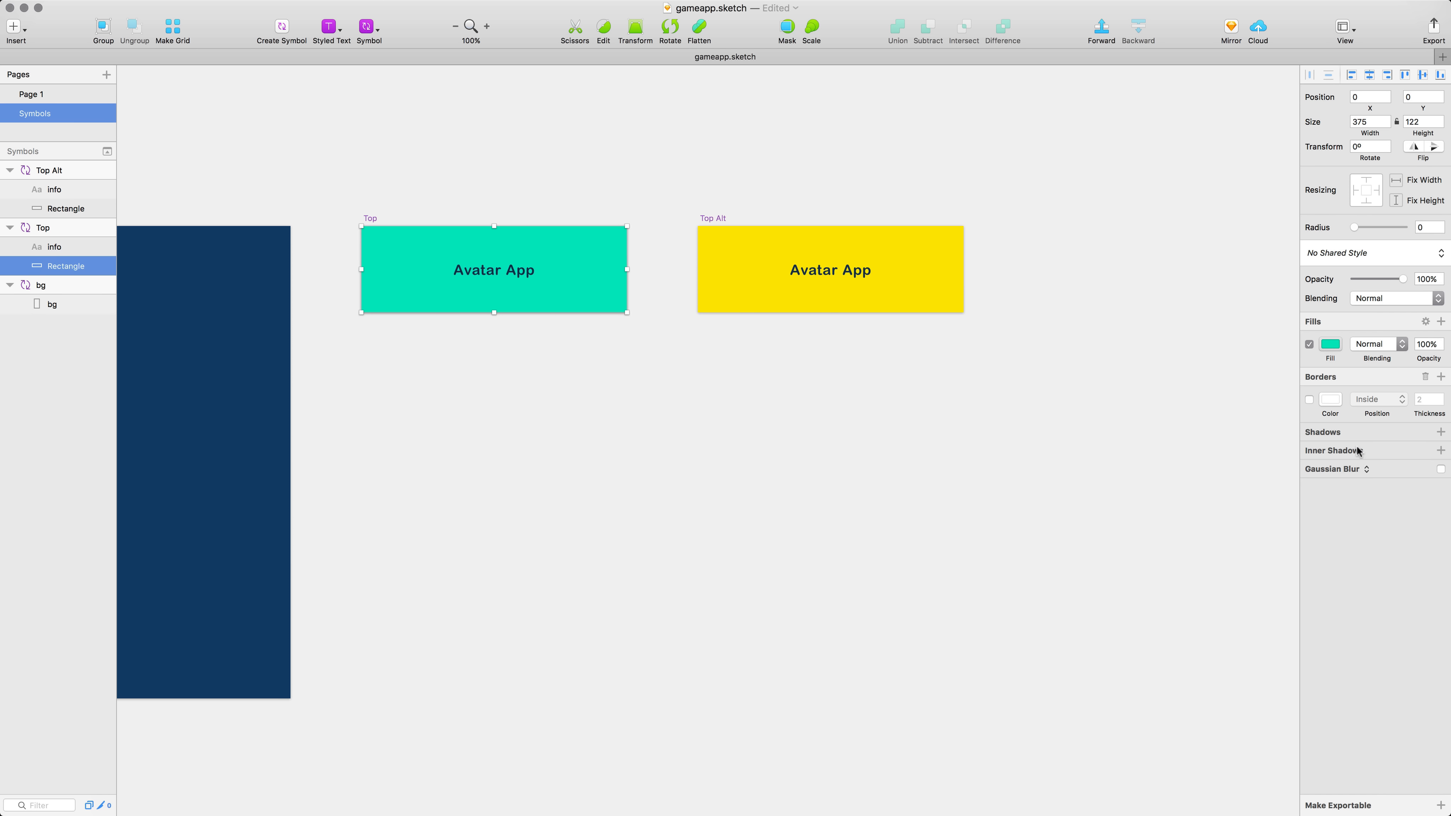
left_click(1347, 576)
left_click(852, 444)
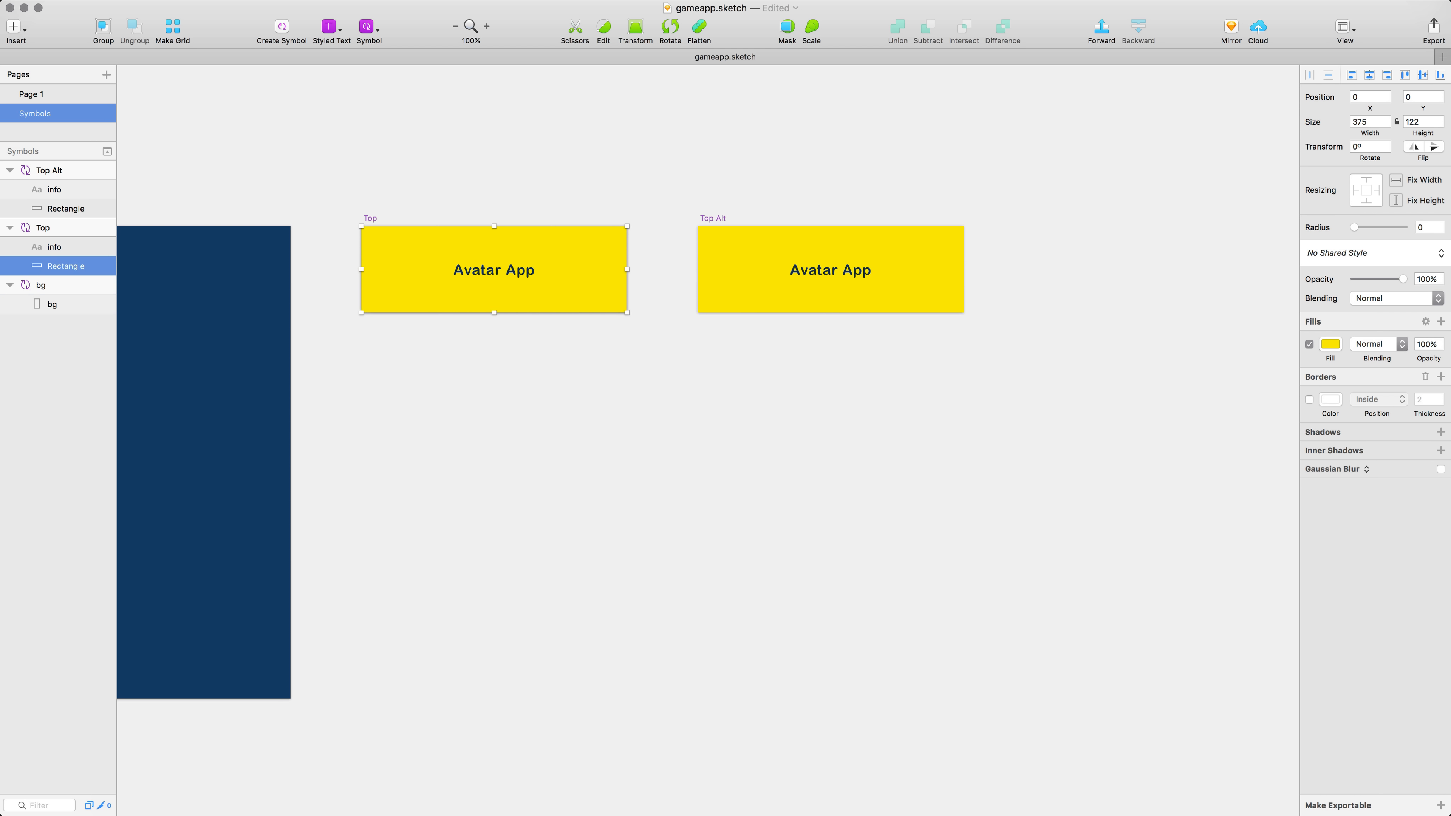
Step: Switch to IconJar and bring the selected flash, pen paint brush, pencil pens and skull icons onto the Sketch canvas below the Top symbol
key("super+Tab")
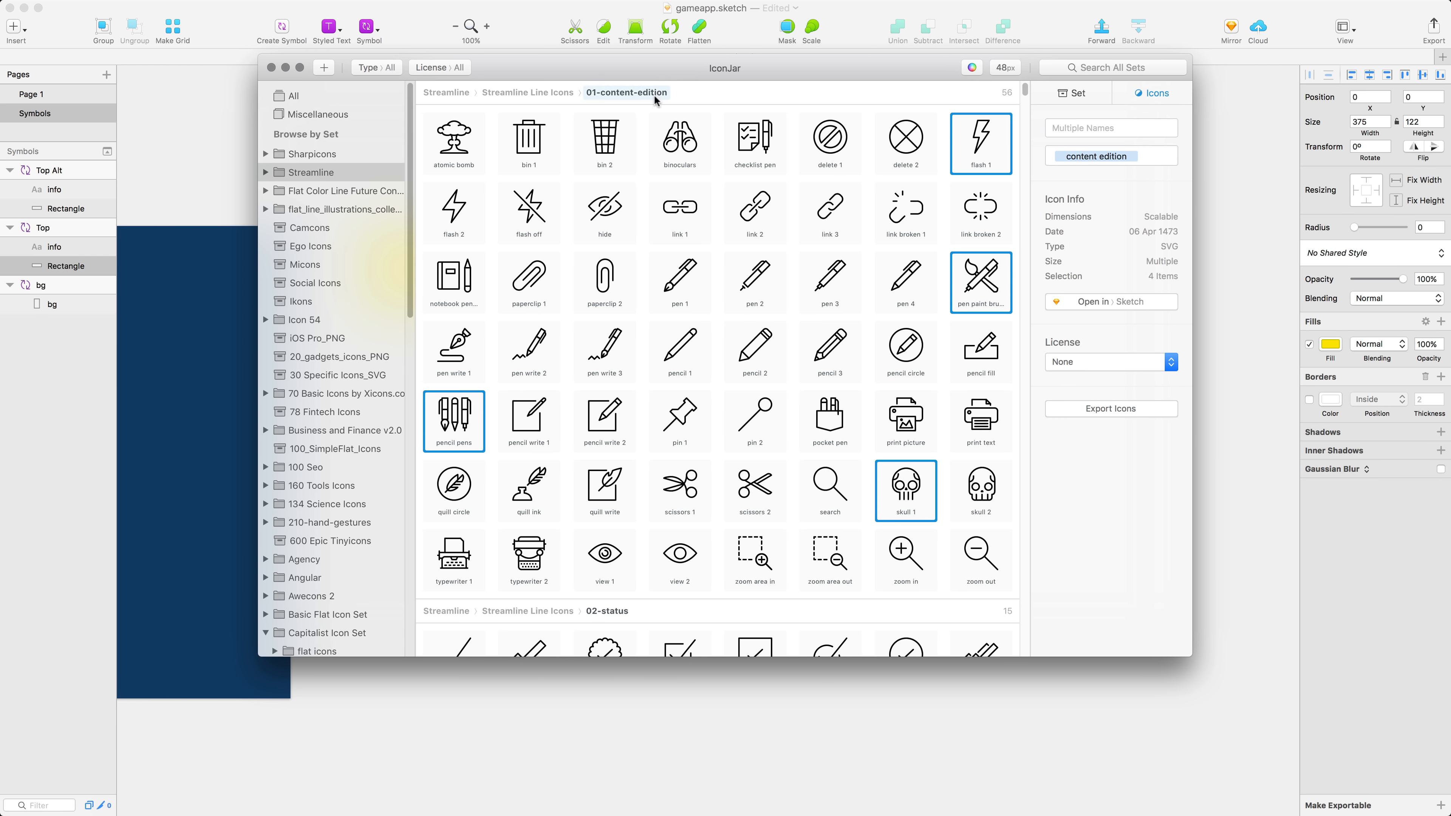
left_click_drag(652, 68, 847, 144)
mouse_move(1178, 220)
left_mouse_down()
mouse_move(397, 353)
mouse_move(723, 357)
mouse_move(465, 369)
left_mouse_up()
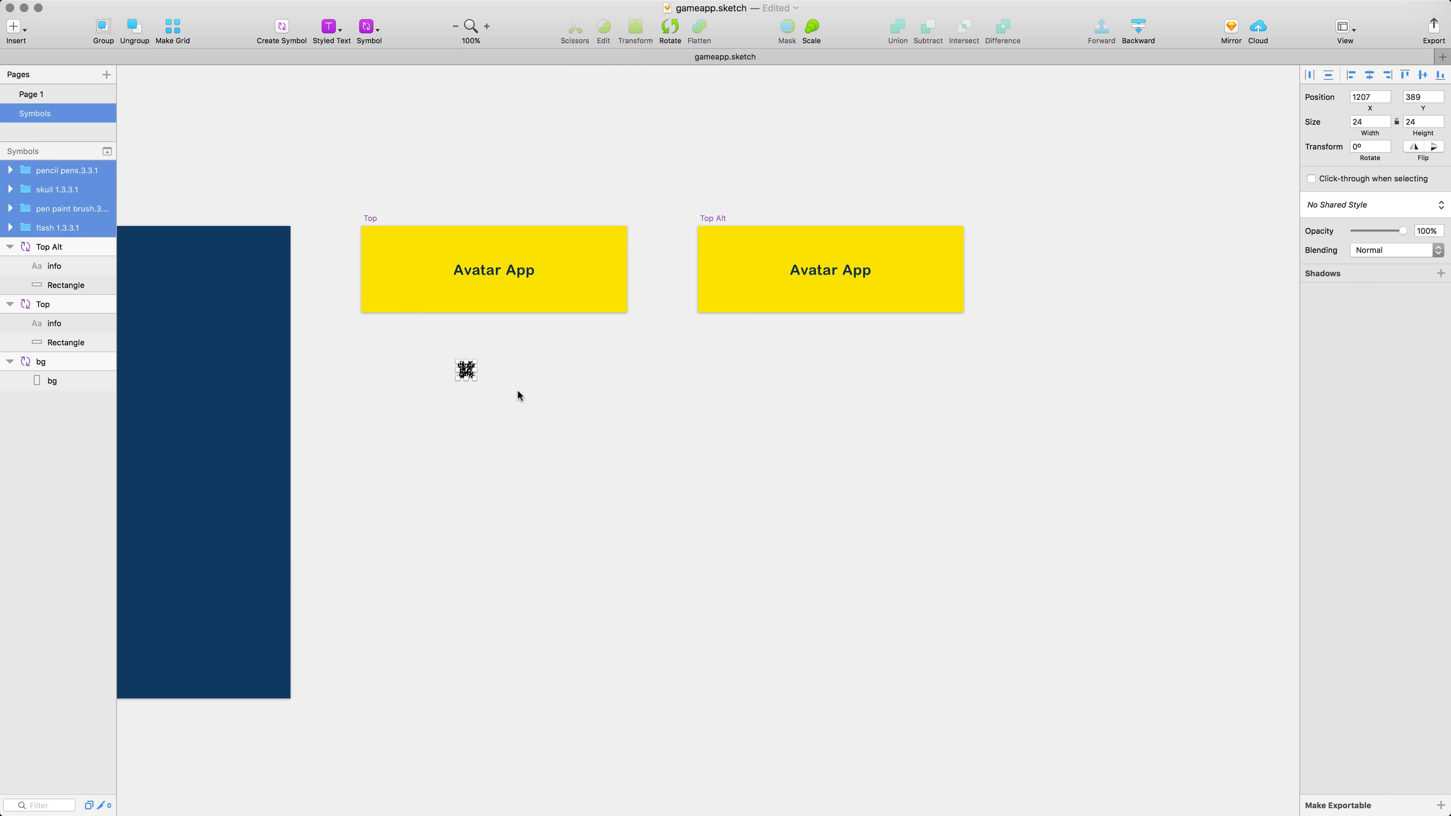
Step: Scale the four imported icons to 150%
key("super+k")
type("150")
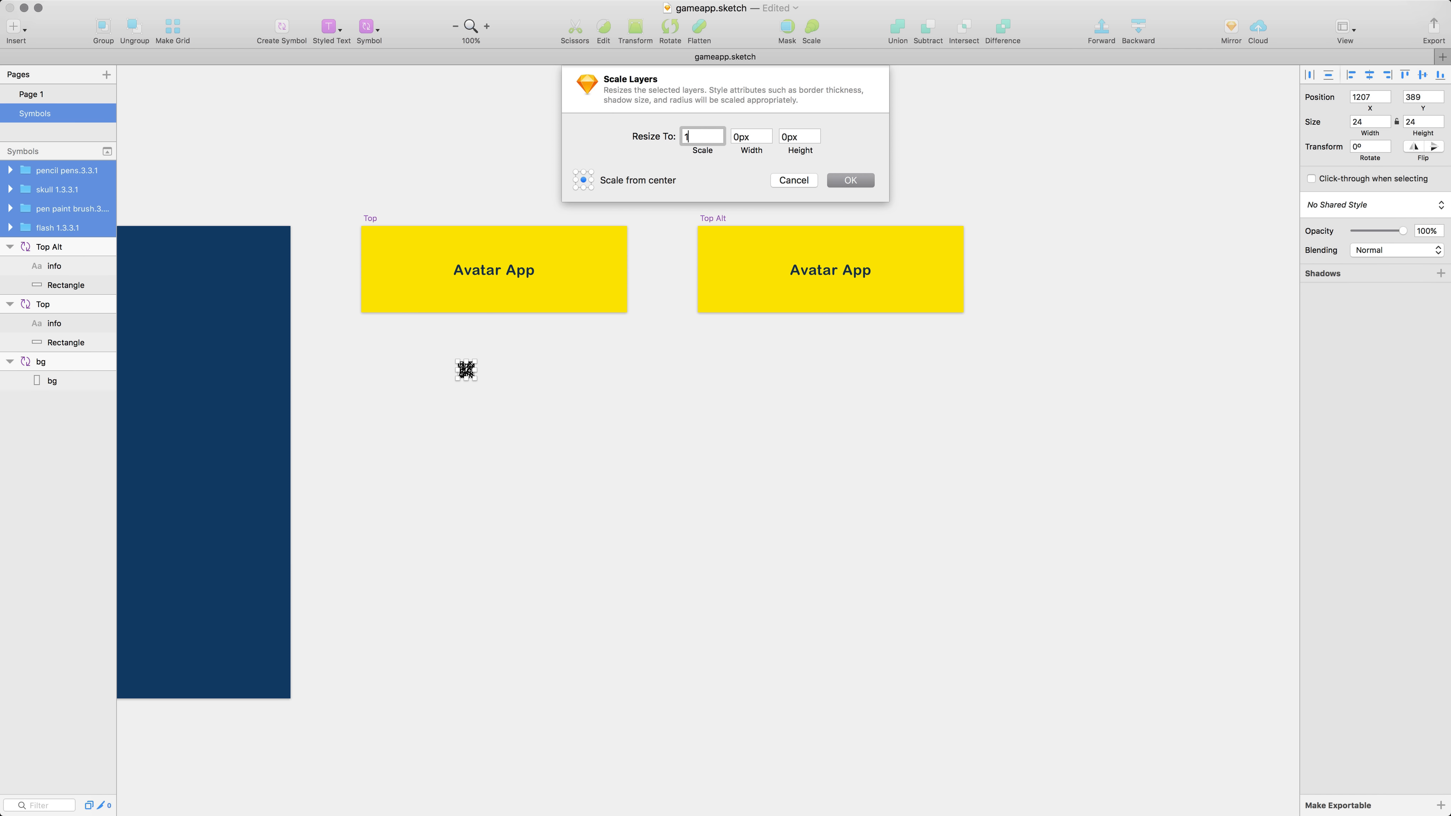
key("Return")
left_click(518, 443)
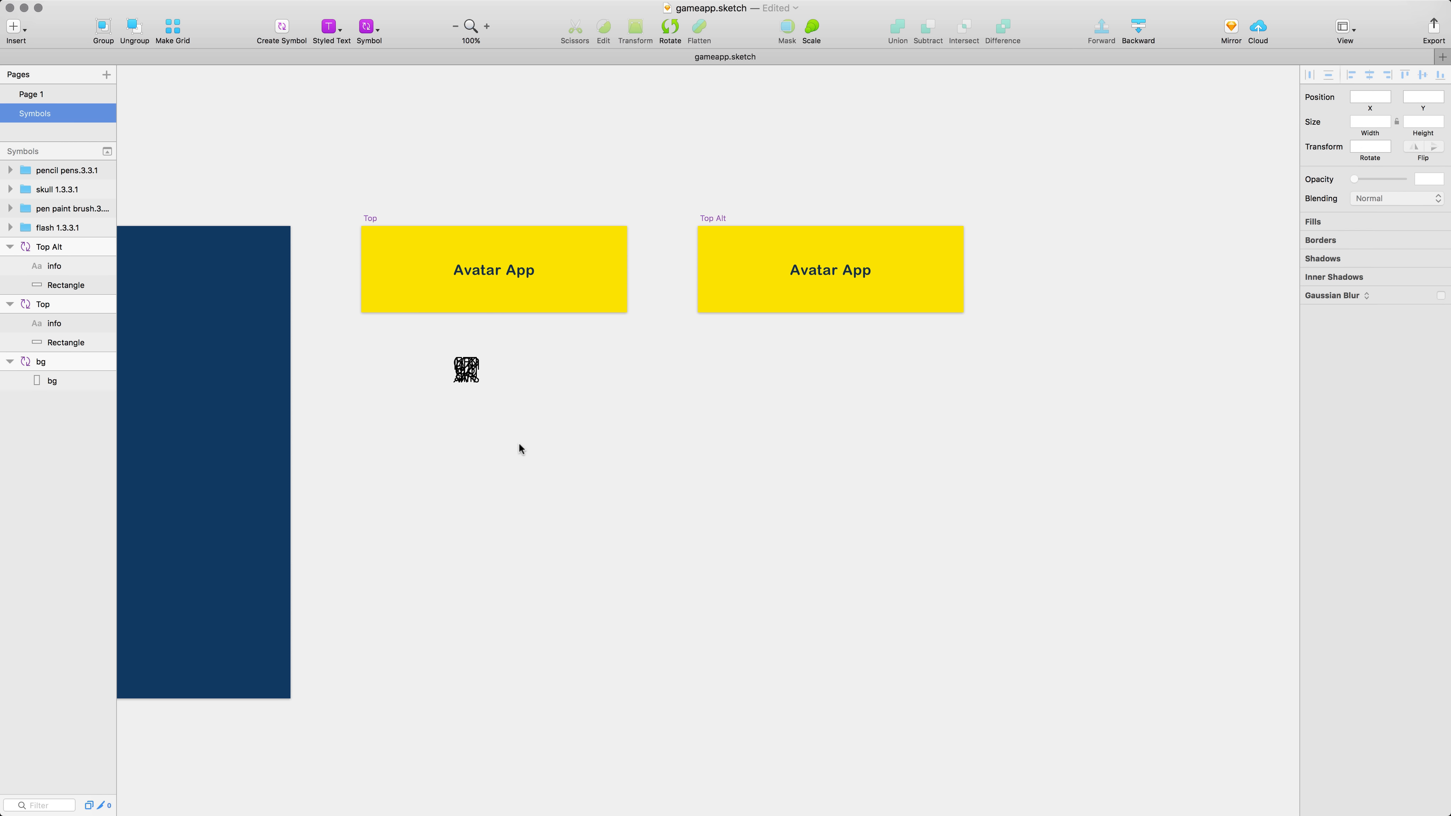
Step: Place the pencil pens at X 320, Y 43 and the skull at X 20, Y 43 inside Top, and separate the paint brush from the flash
mouse_move(469, 377)
left_mouse_down()
mouse_move(527, 374)
mouse_move(603, 275)
left_mouse_up()
mouse_move(467, 370)
left_mouse_down()
mouse_move(388, 267)
mouse_move(507, 370)
left_mouse_up()
left_click(388, 271)
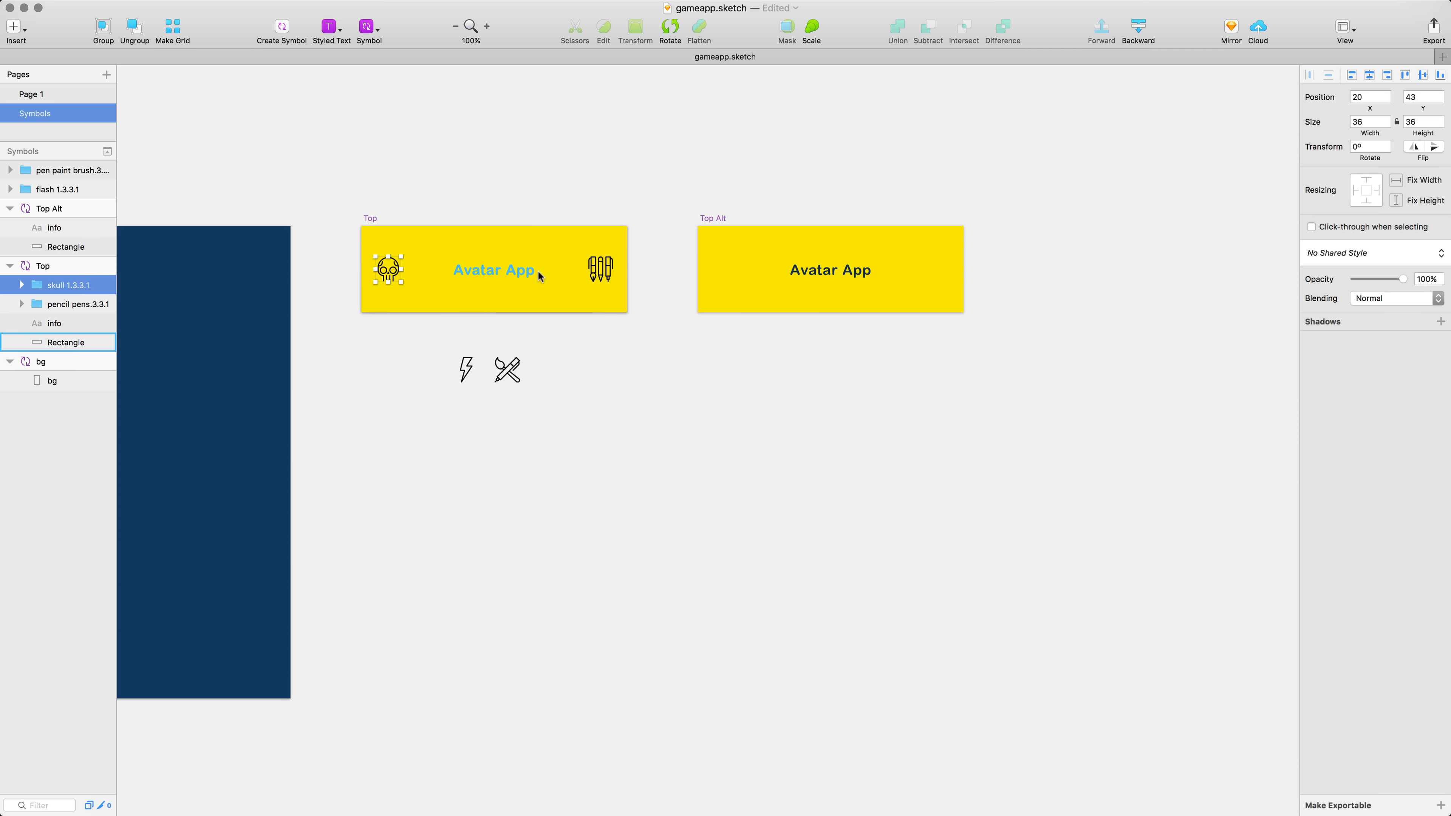
left_click(594, 273)
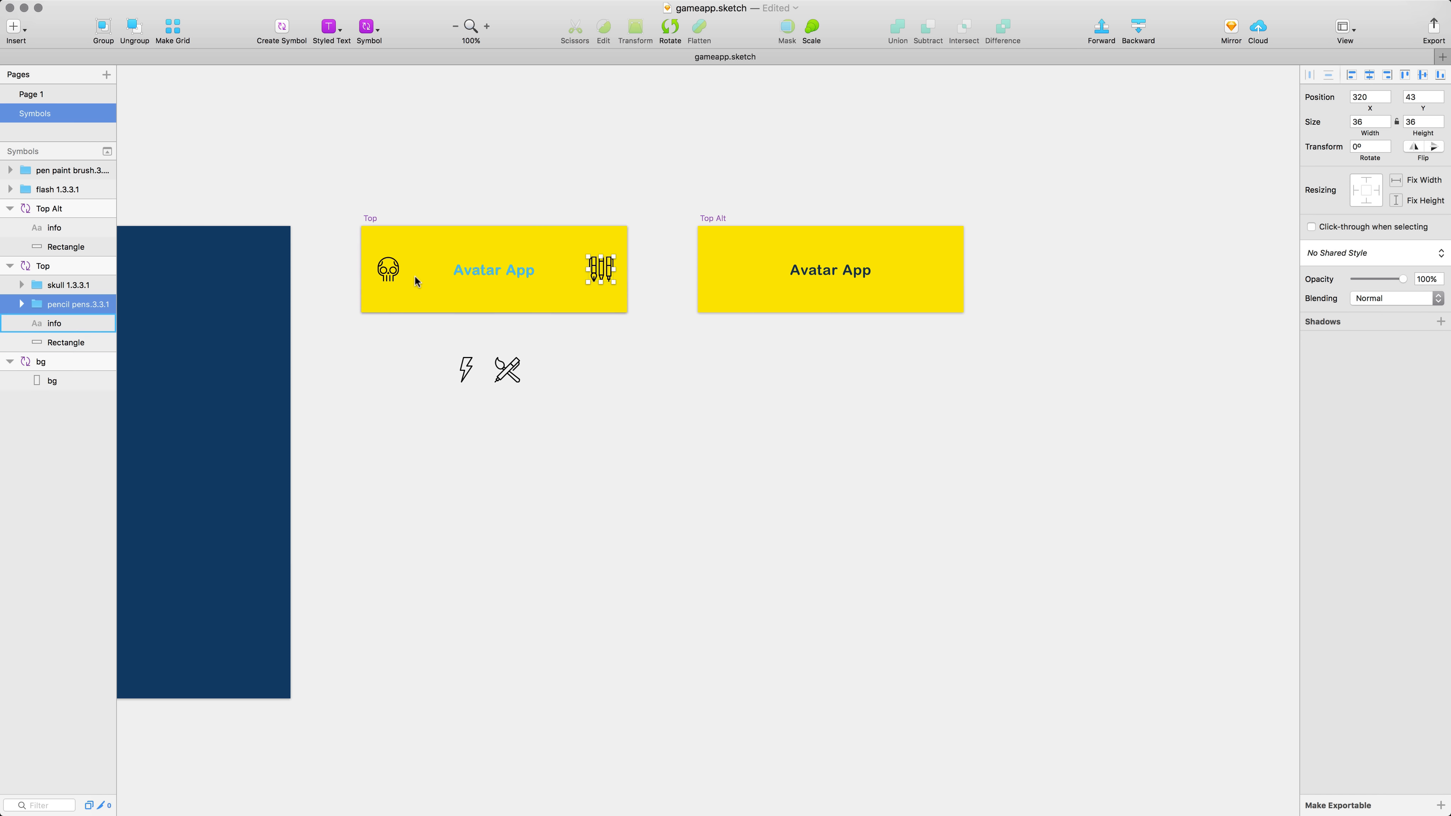
Step: Create separate symbols from the skull and pencil pens icons inside the Top symbol, keeping their suggested names
left_click(394, 270)
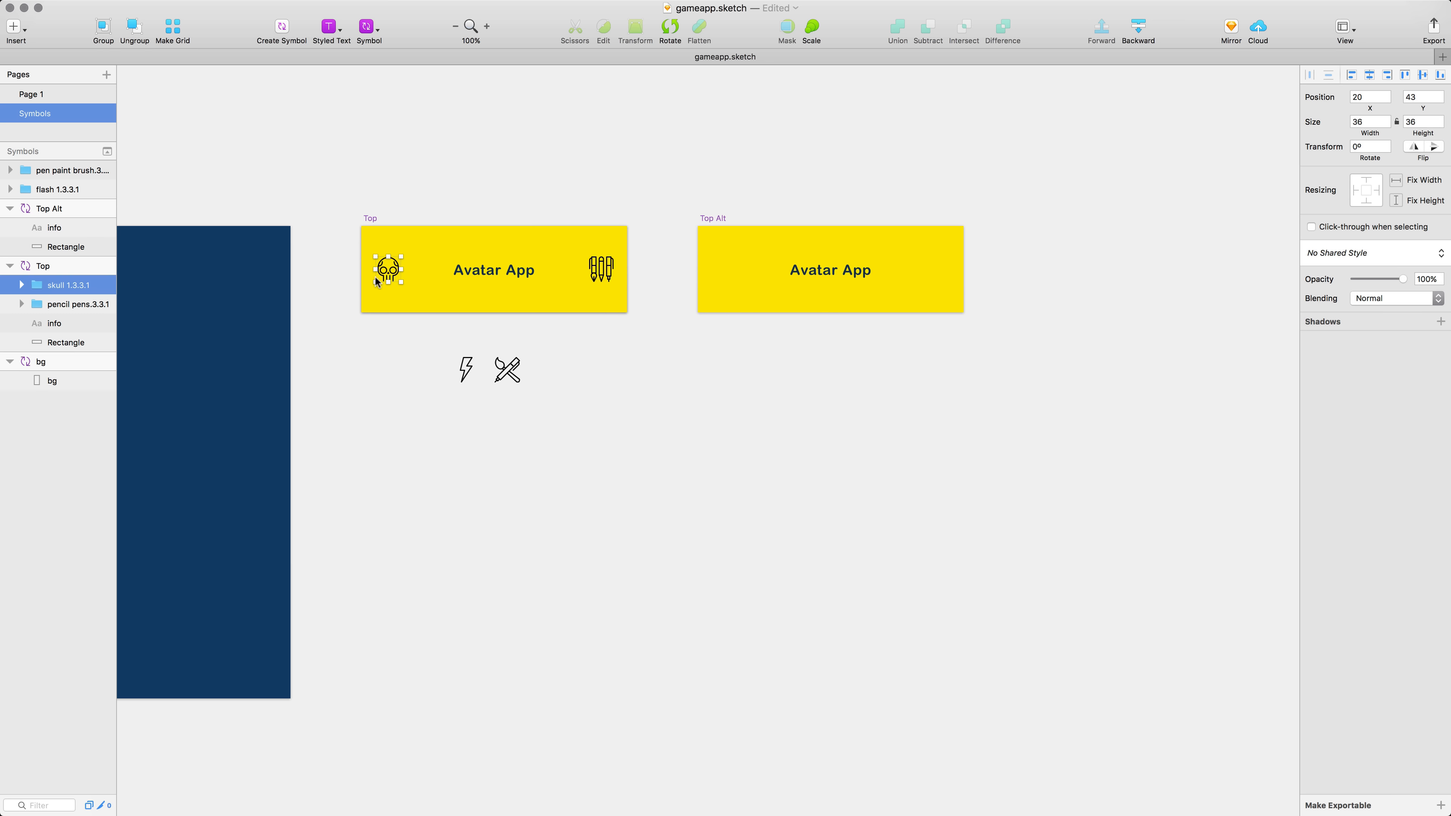
left_click(282, 27)
left_click(845, 168)
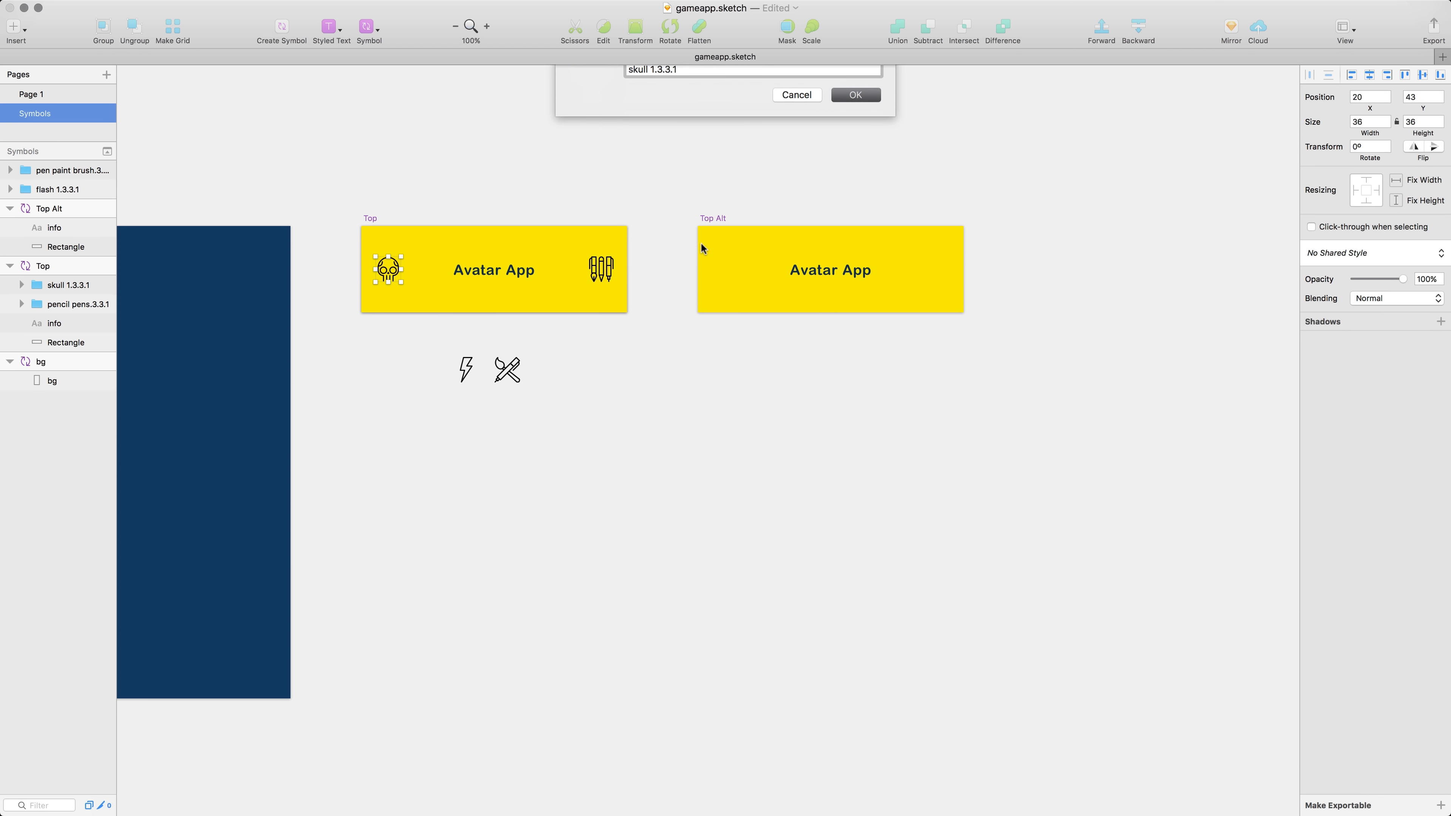
left_click(597, 270)
left_click(283, 26)
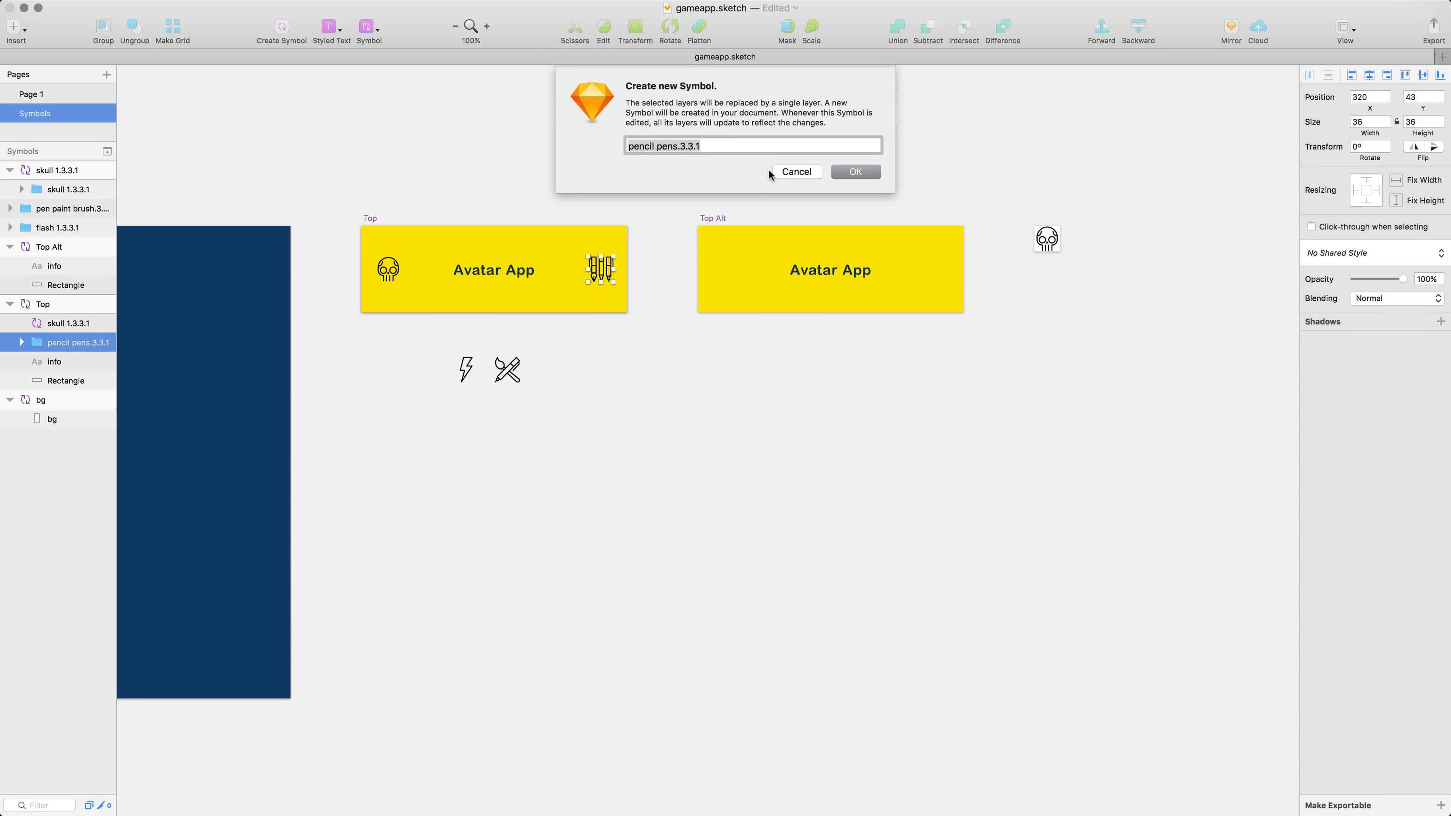
key("Return")
Step: Create separate symbols from the flash and pen paint brush icons, keeping their names, and delete their leftover instances below the Top symbol
left_click(466, 370)
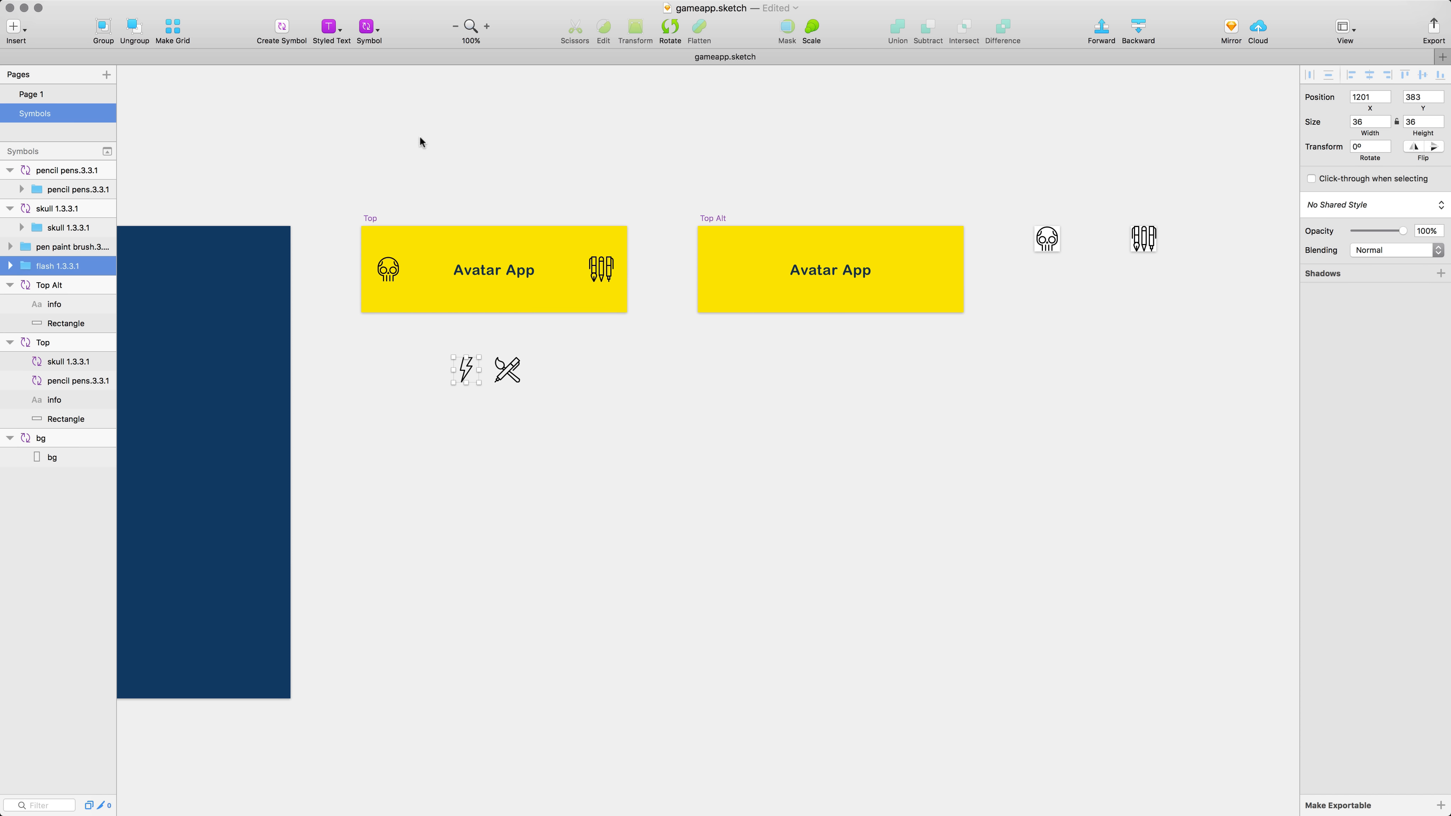
left_click(286, 28)
left_click(844, 172)
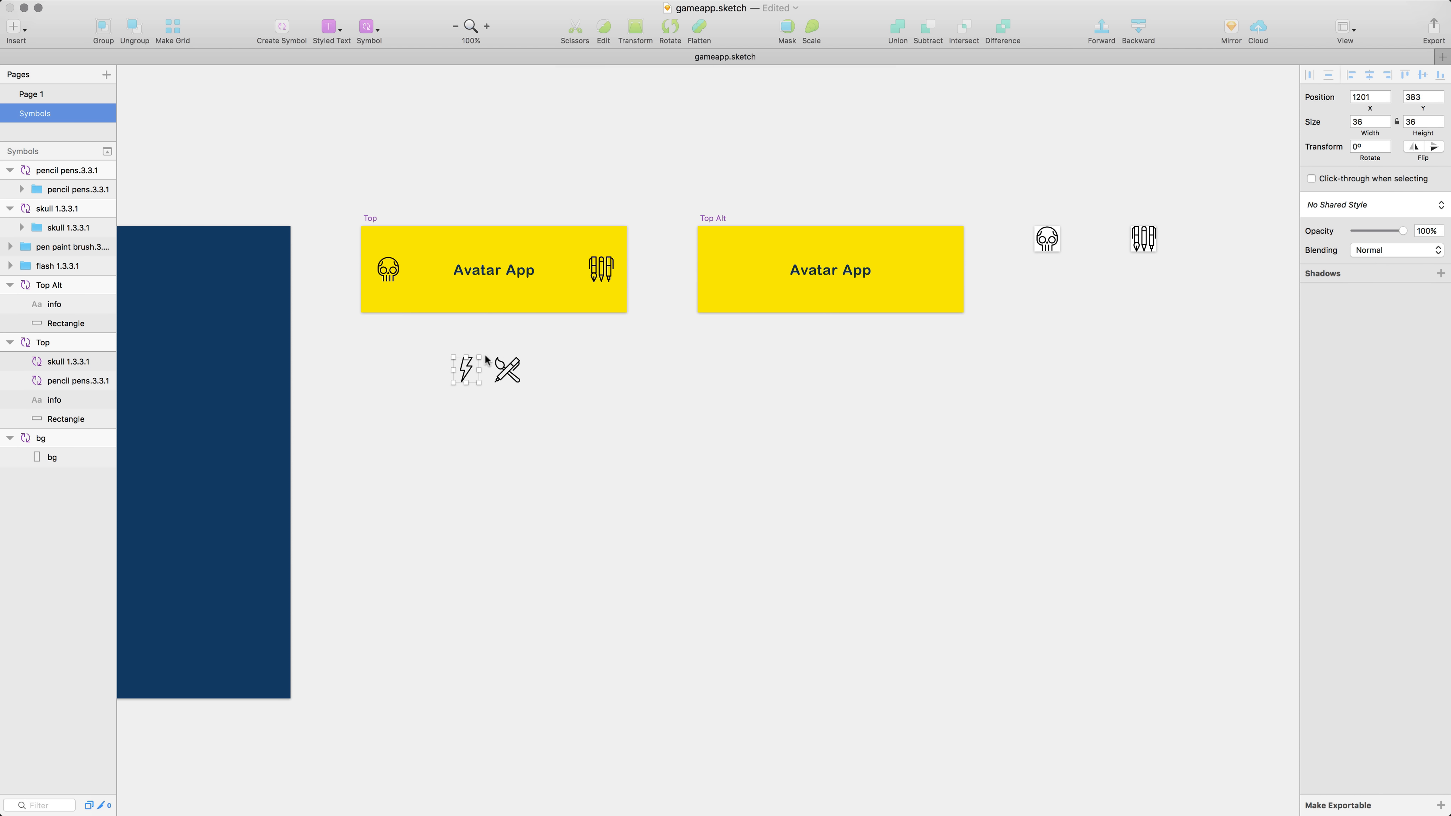
left_click(506, 374)
left_click(282, 26)
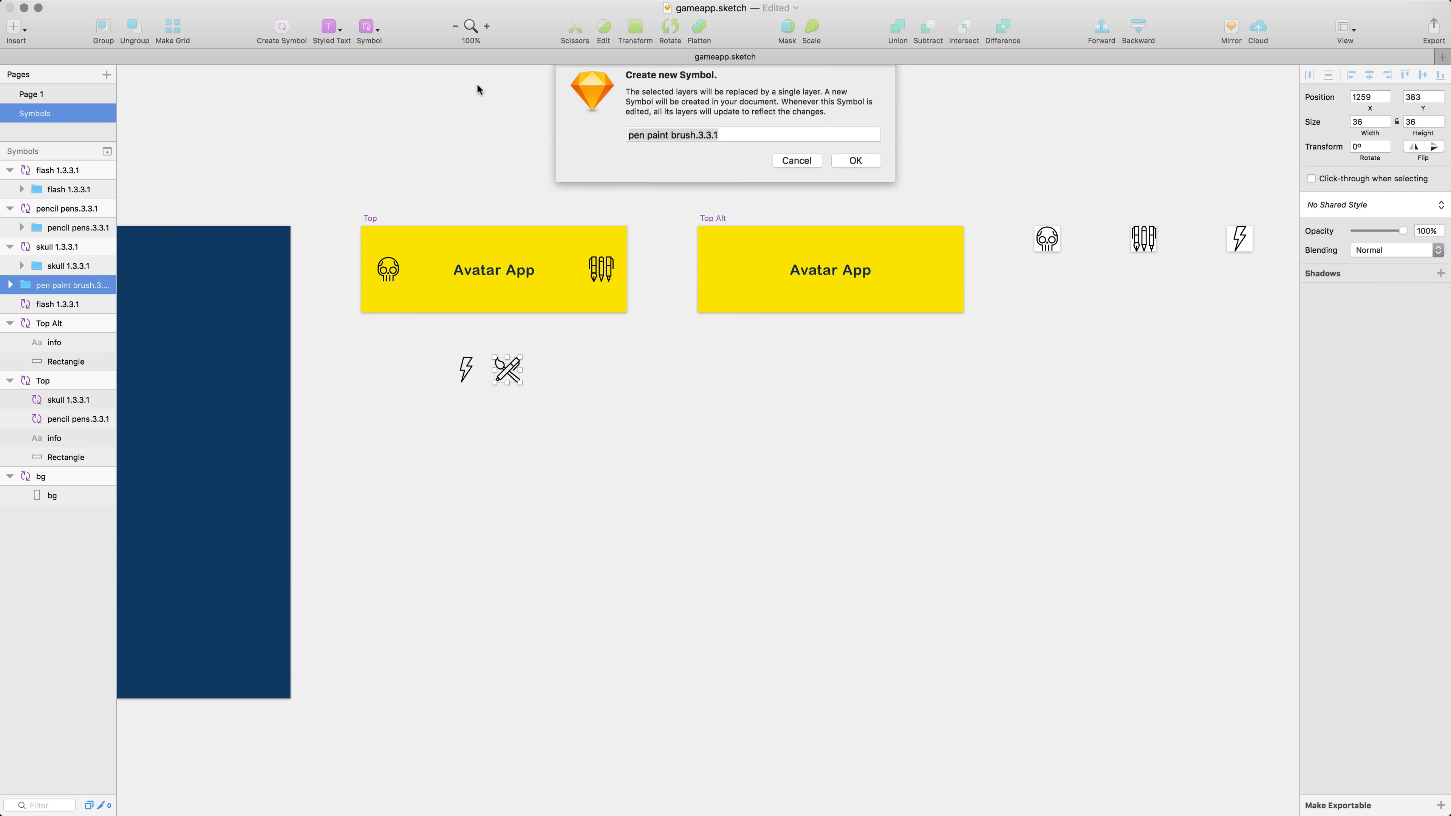
left_click(838, 171)
left_click_drag(592, 472, 449, 350)
key("Delete")
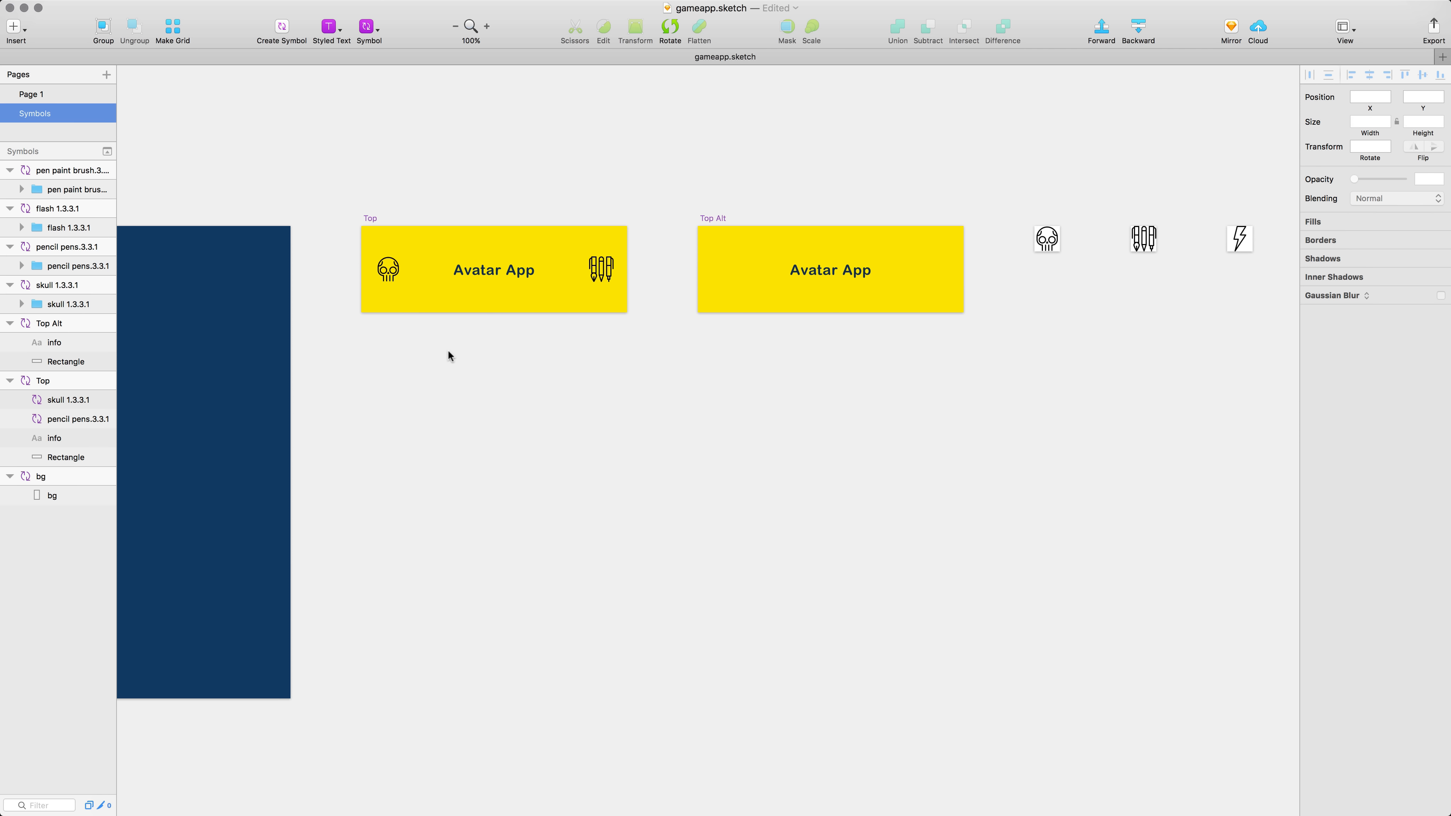
Step: Rename the skull layer inside the Top symbol to "icon 1" and the pencil pens layer to "icon 2"
scroll(1143, 334, "right", 3)
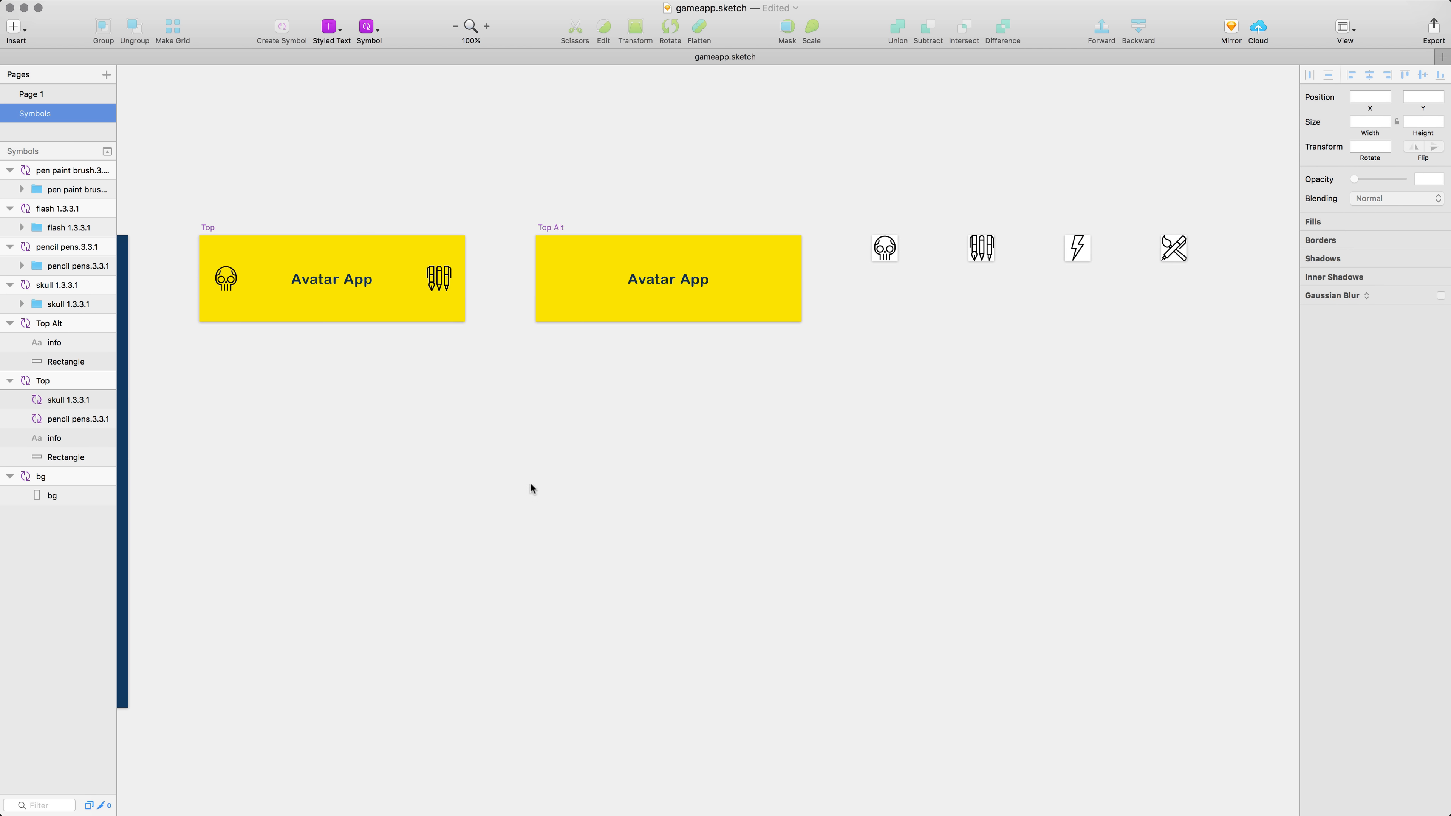
scroll(531, 486, "left", 5)
left_click(454, 279)
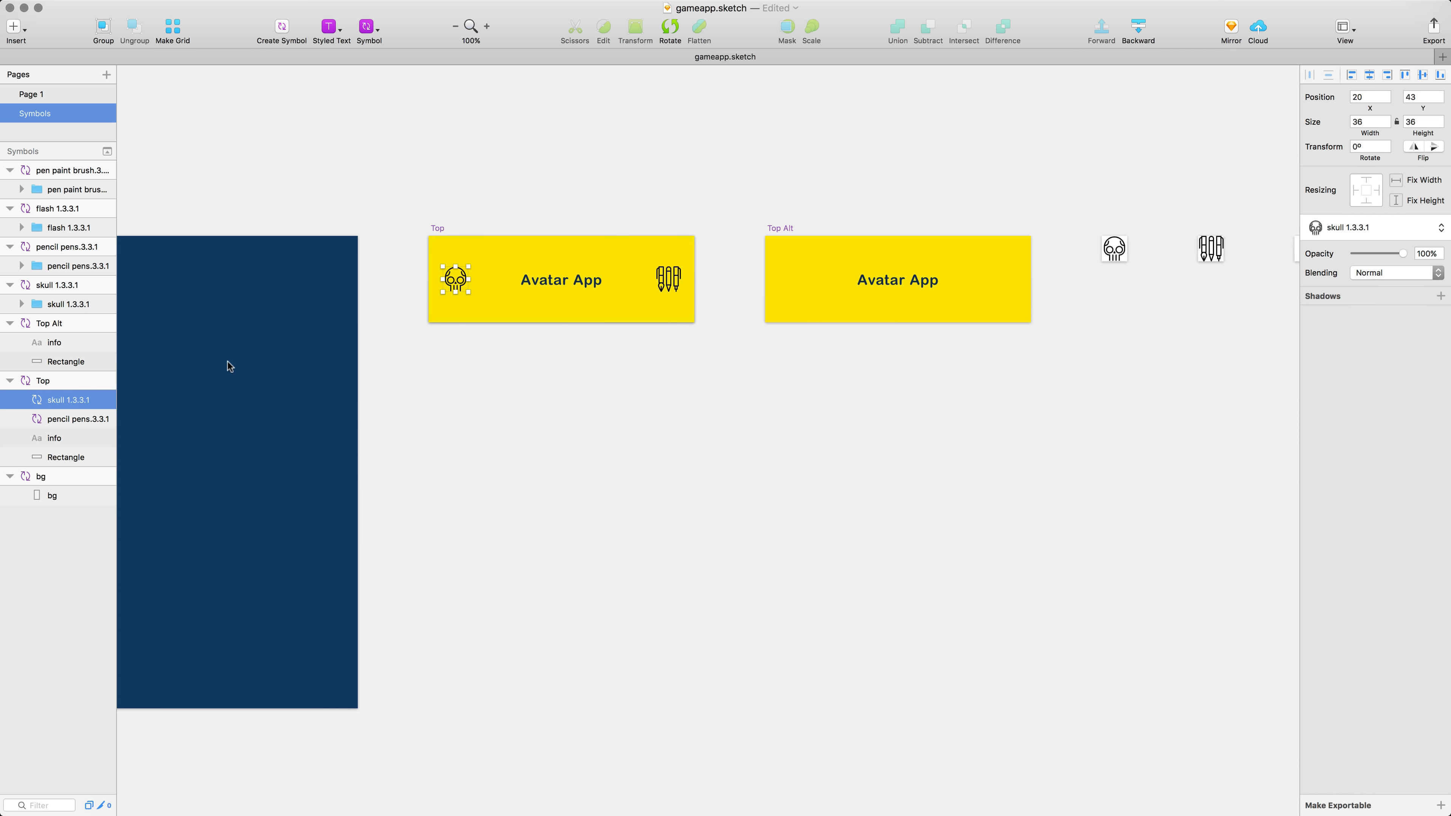
double_click(63, 400)
type("icon 1")
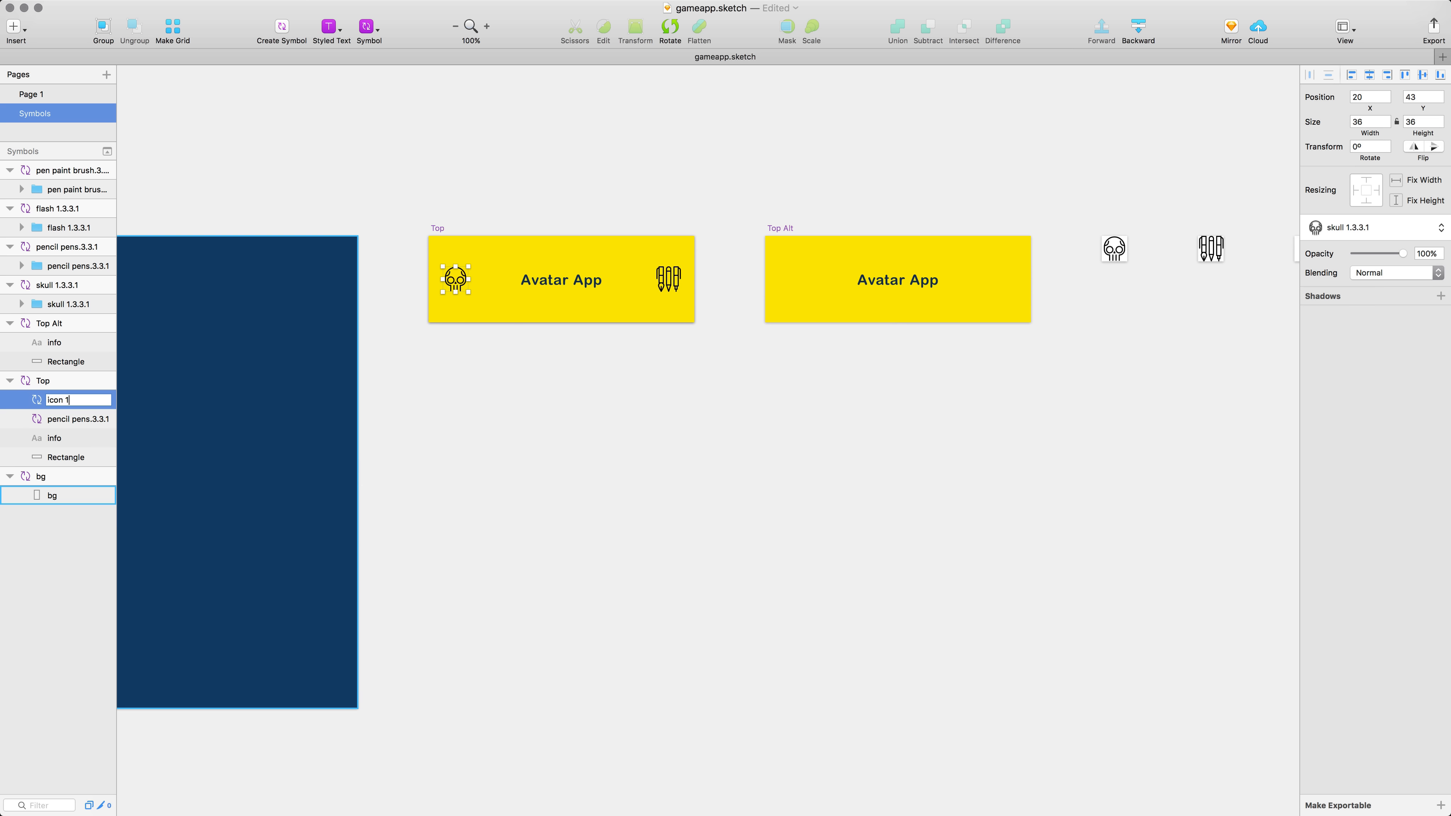
key("Tab")
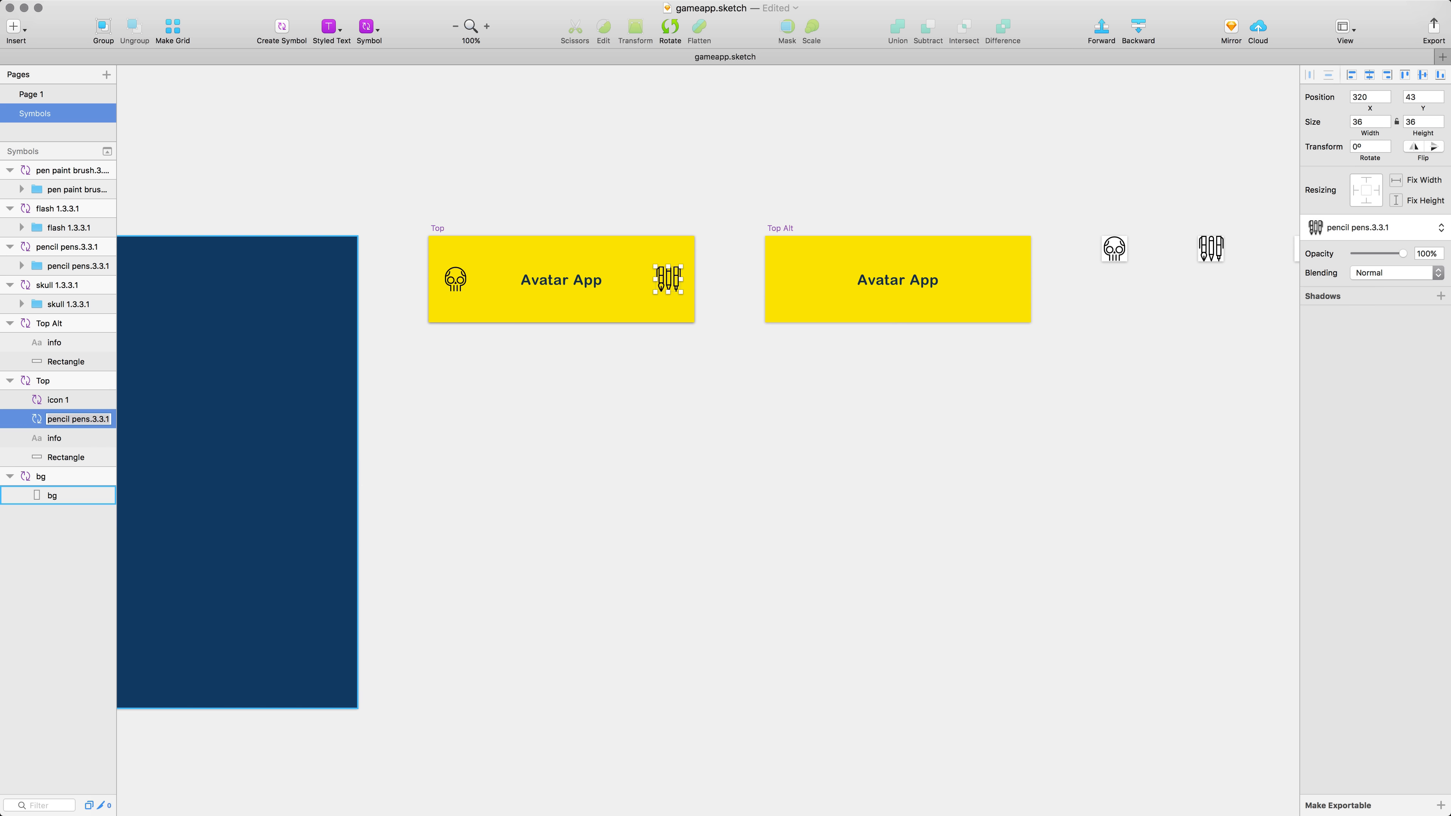
type("icon 2")
key("Return")
Step: Override the Top instance on the iPhone 7 artboard with flash 1.3.3.1 for icon 1 and skull 1.3.3.1 for icon 2
left_click(73, 97)
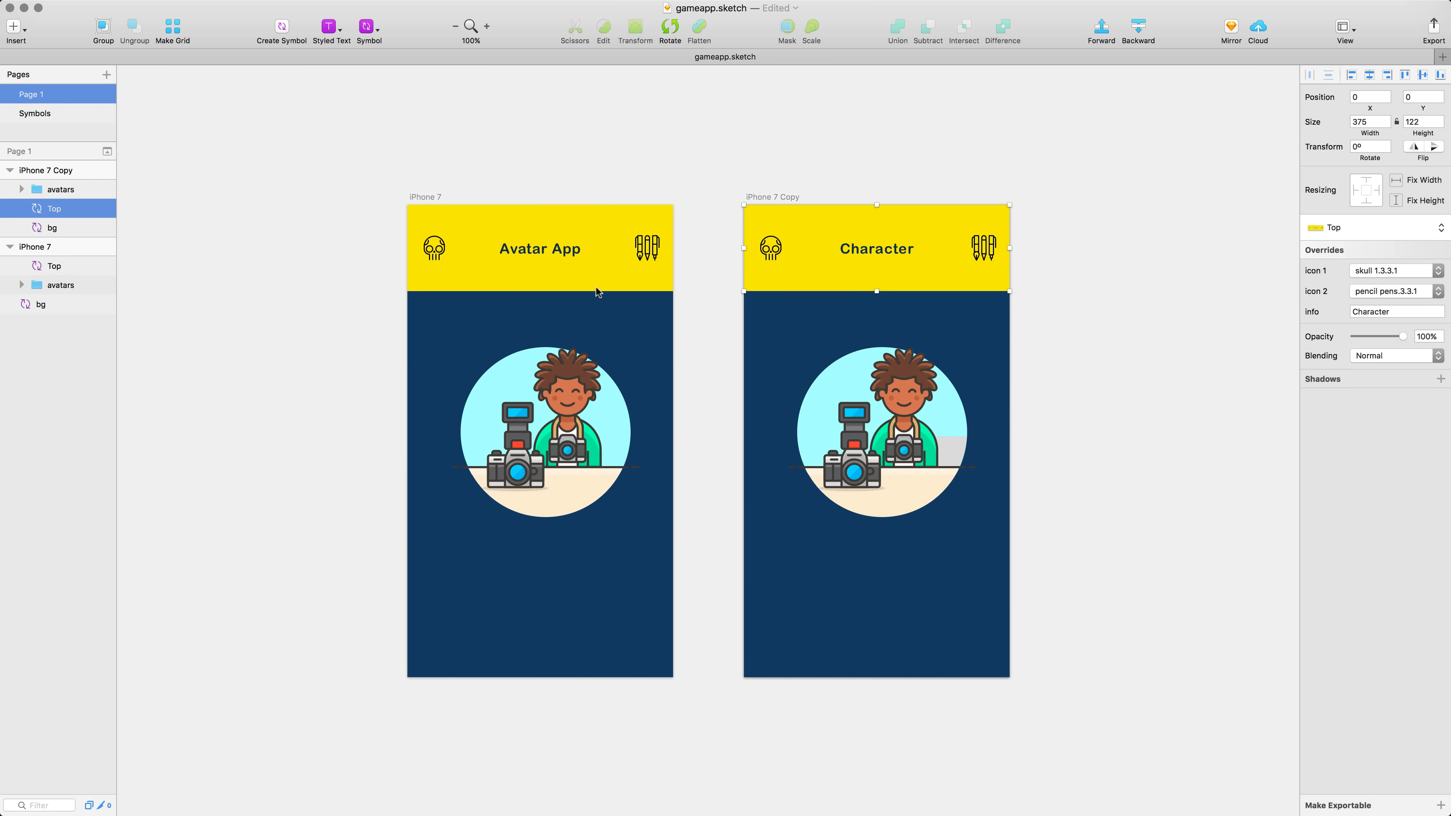
left_click(629, 257)
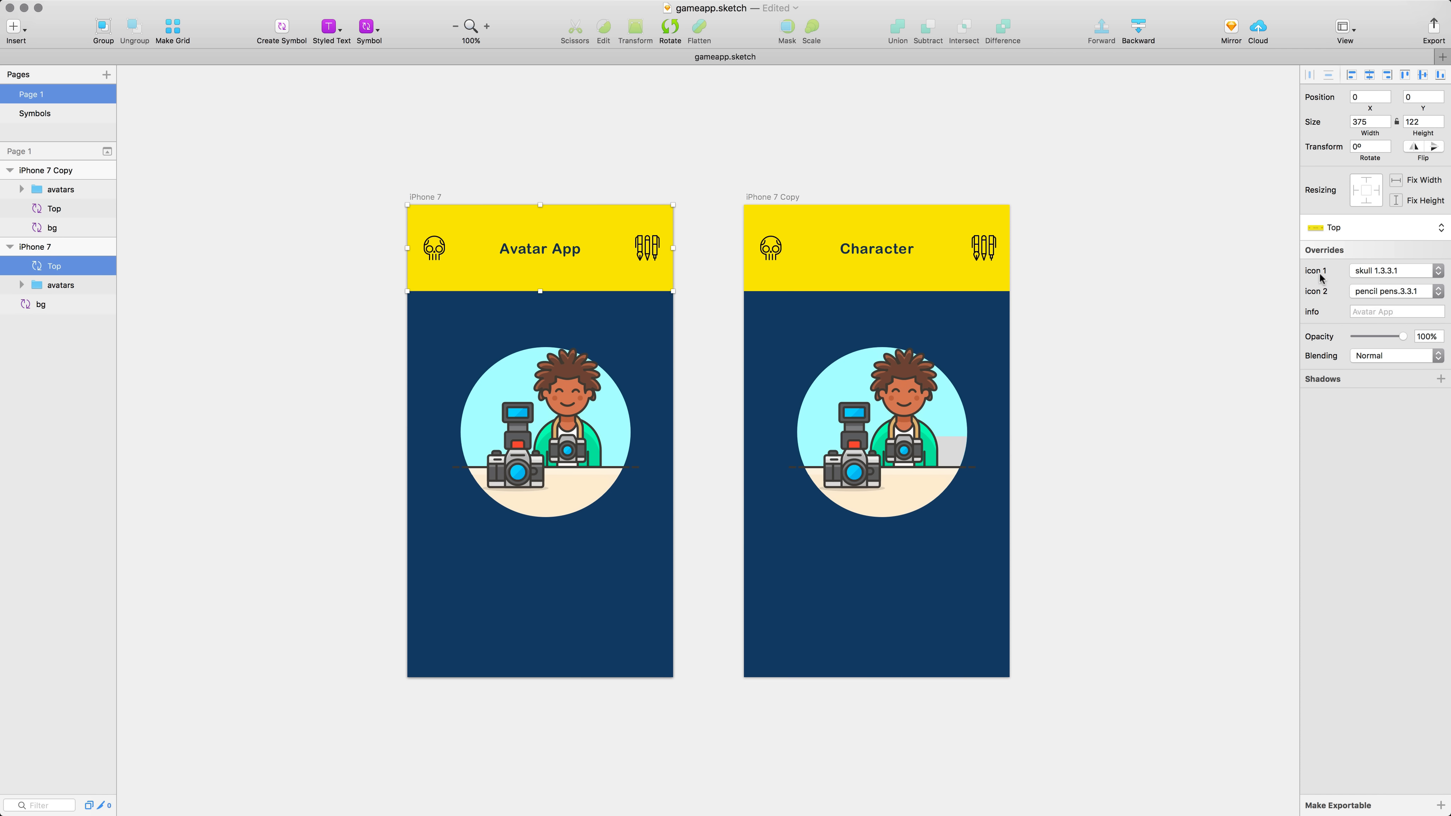
left_click(1369, 278)
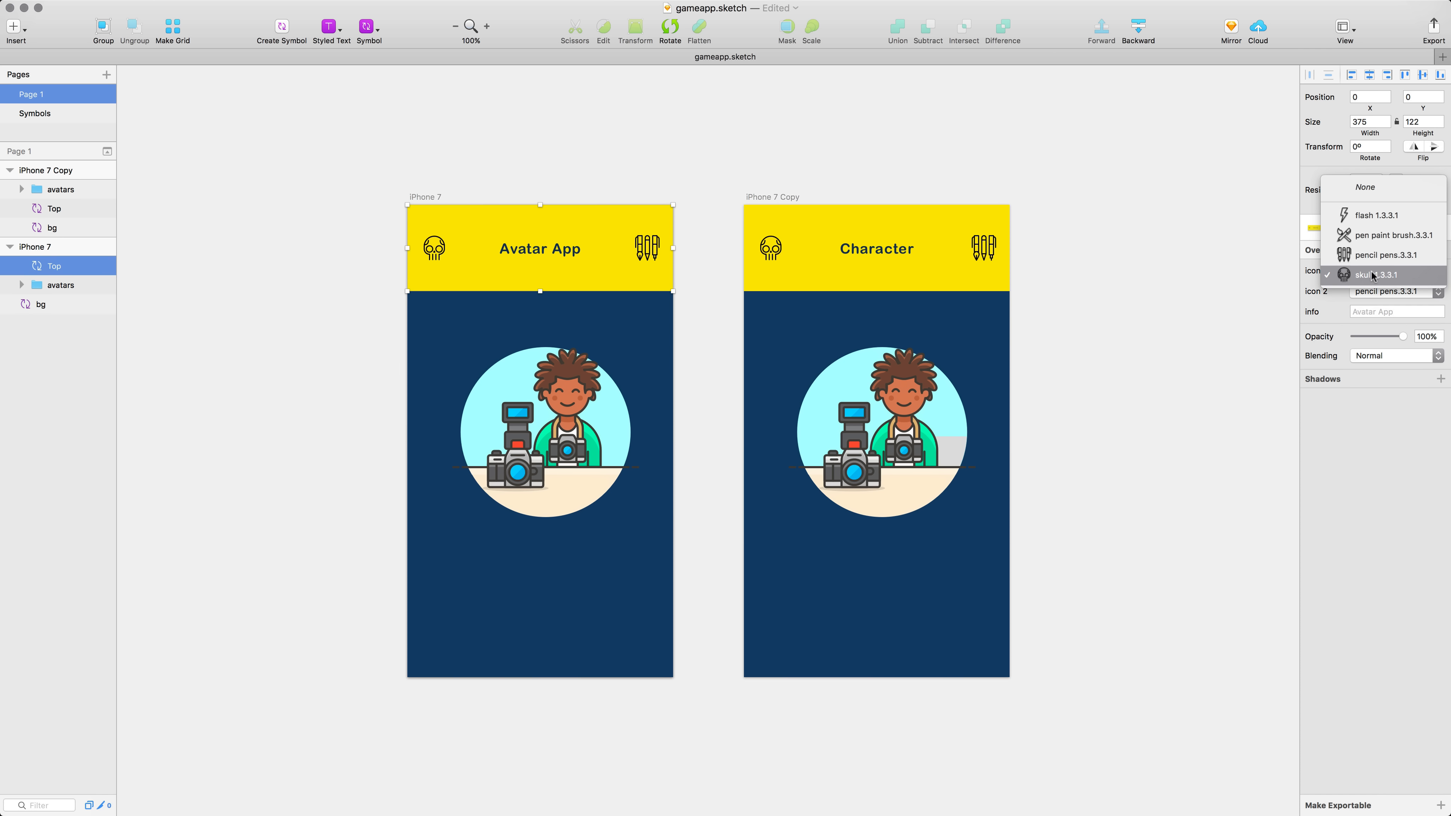
left_click(1374, 220)
left_click(1371, 292)
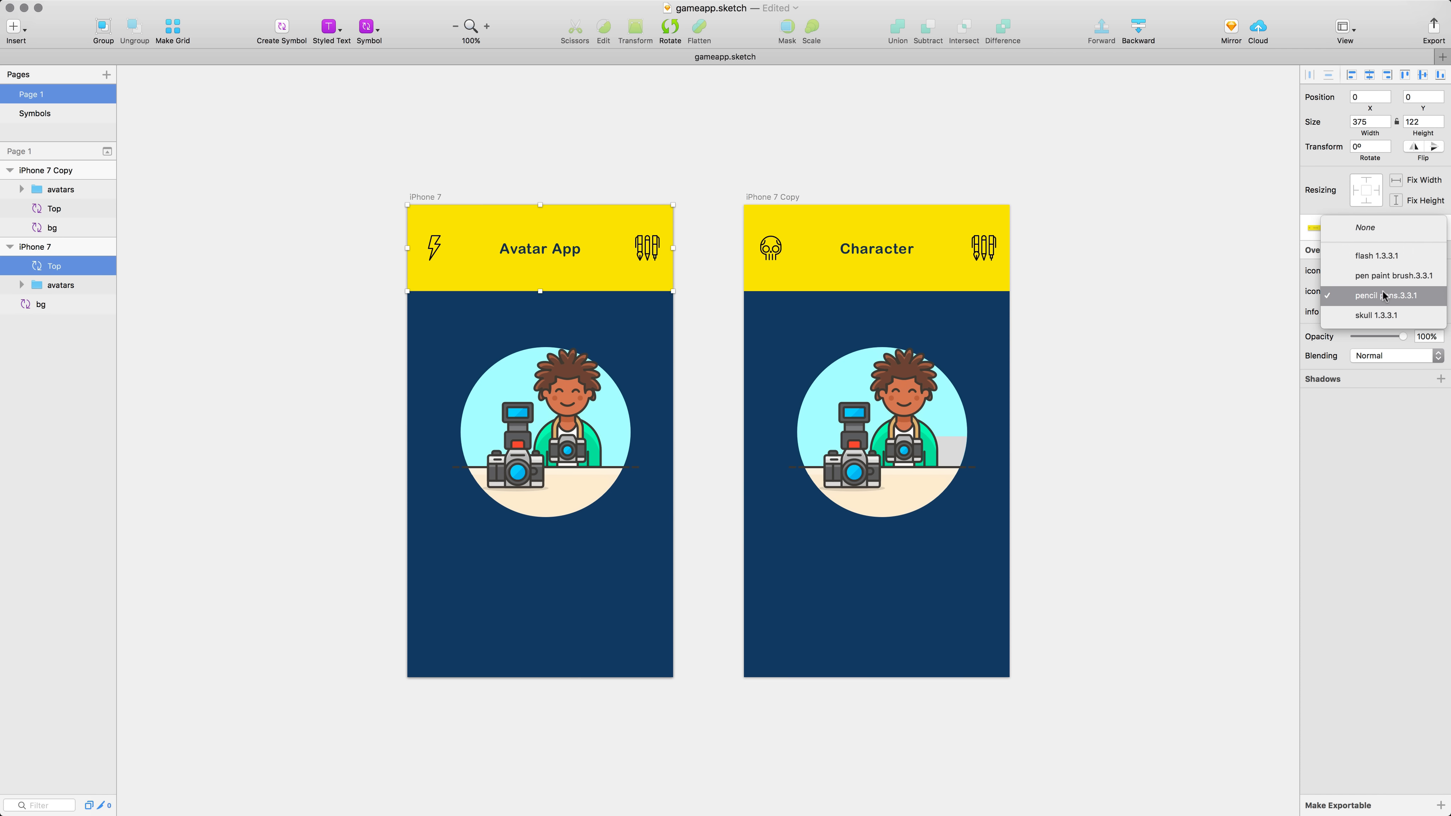
left_click(1367, 317)
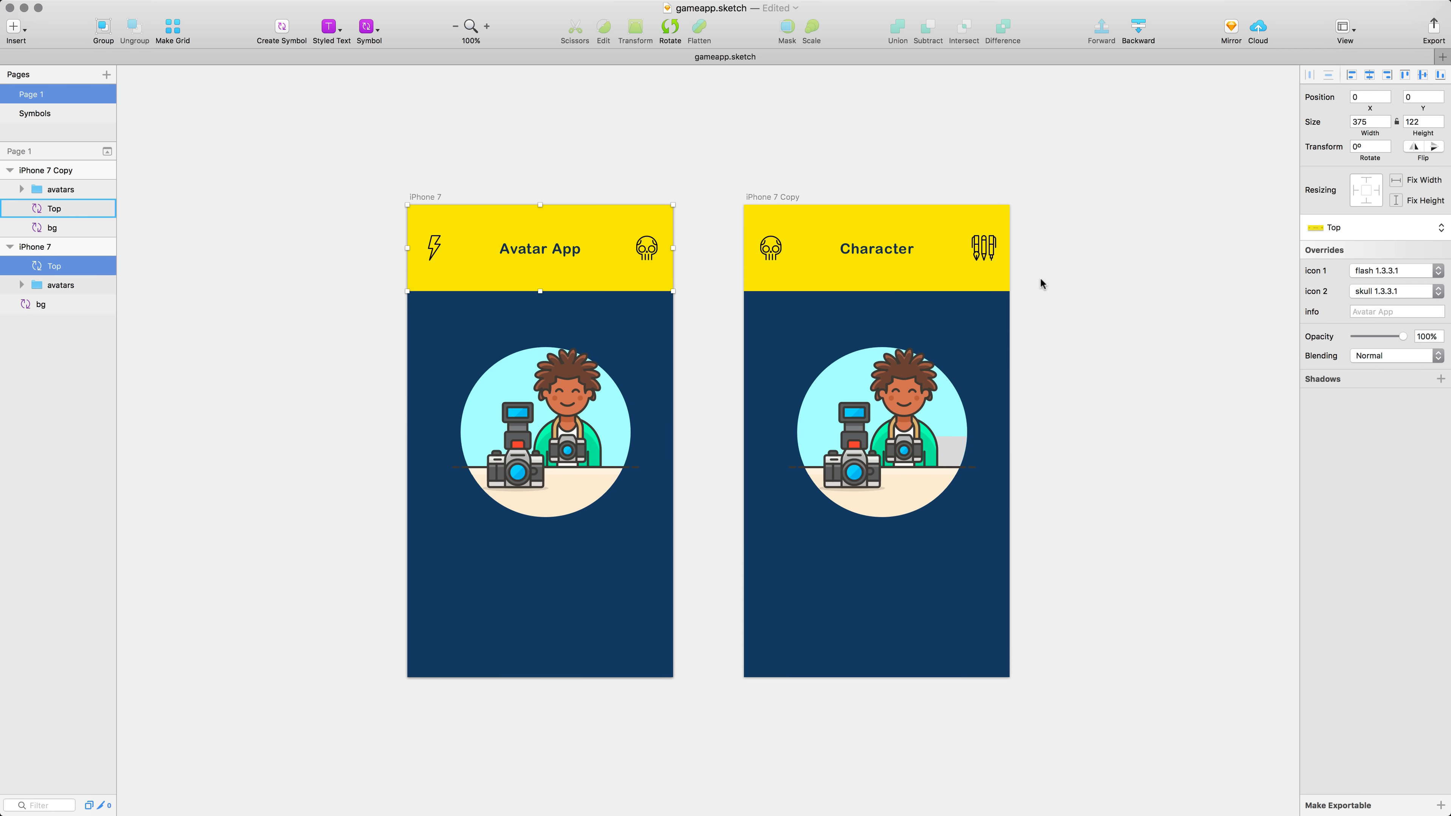
left_click(1373, 294)
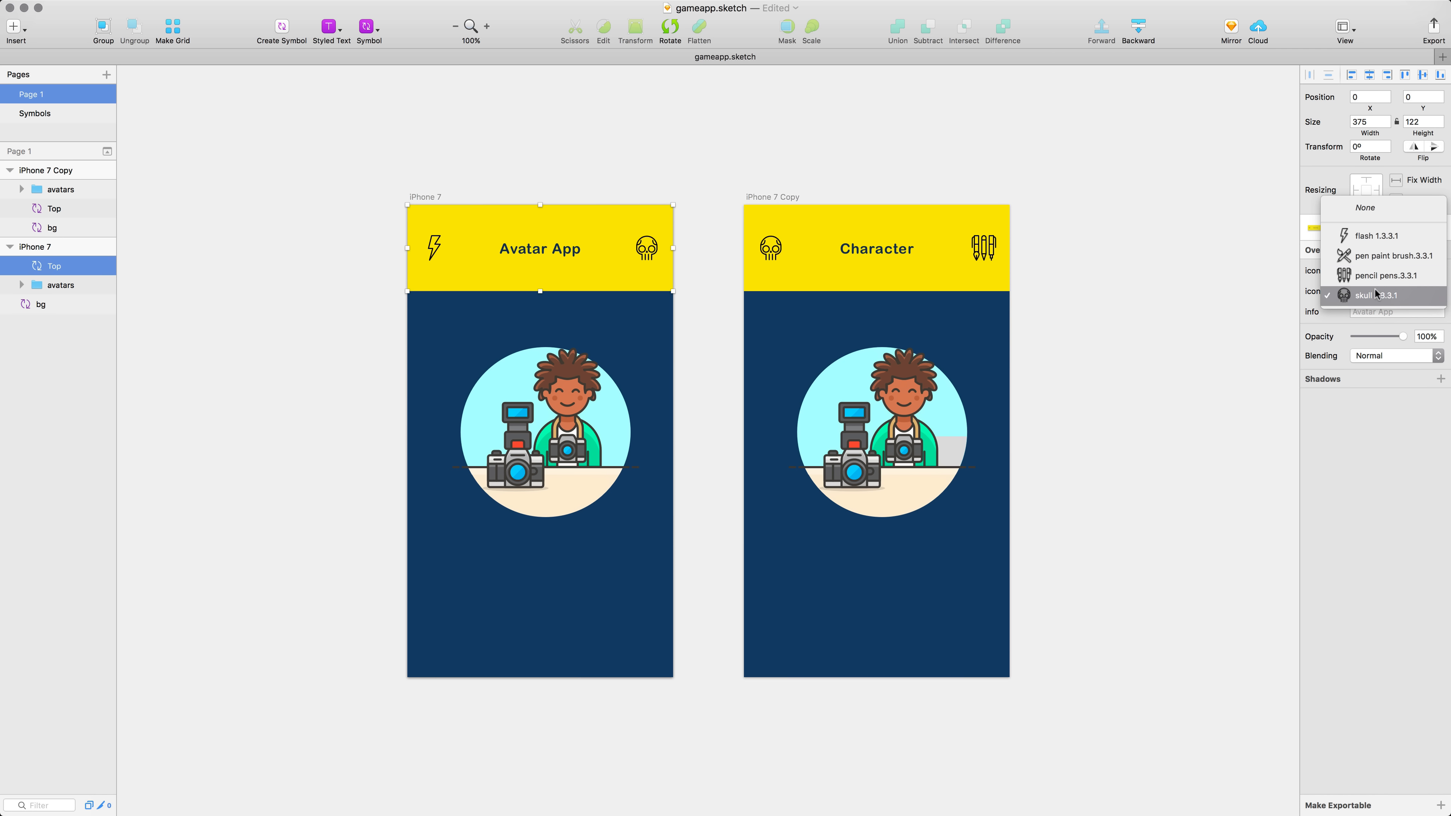
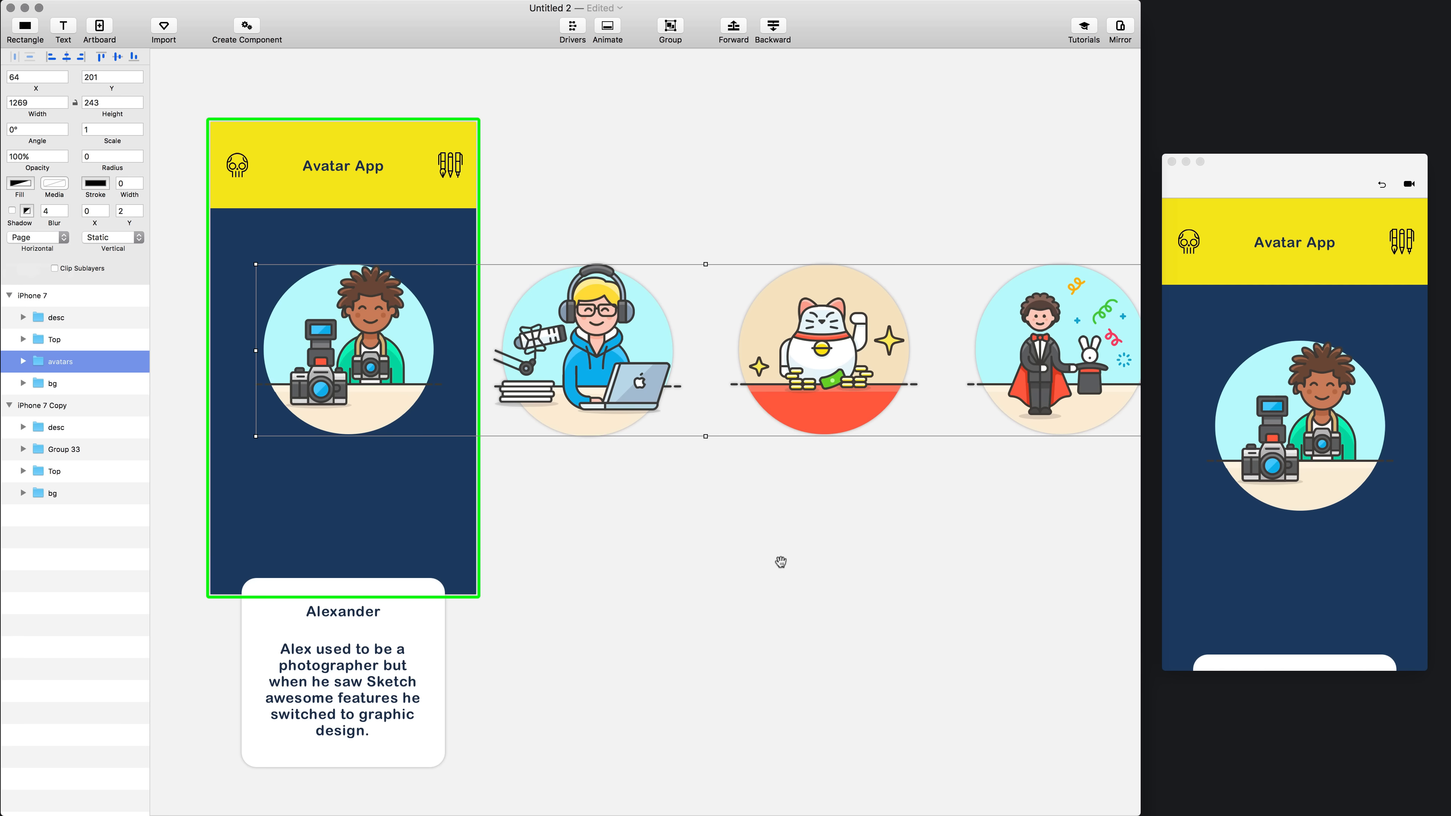
Step: Narrow the avatars group's frame to the first avatar on the iPhone 7 artboard, about 325 wide starting at X 30
scroll(760, 571, "right", 2)
scroll(760, 572, "up", 1)
left_click_drag(1110, 369, 417, 364)
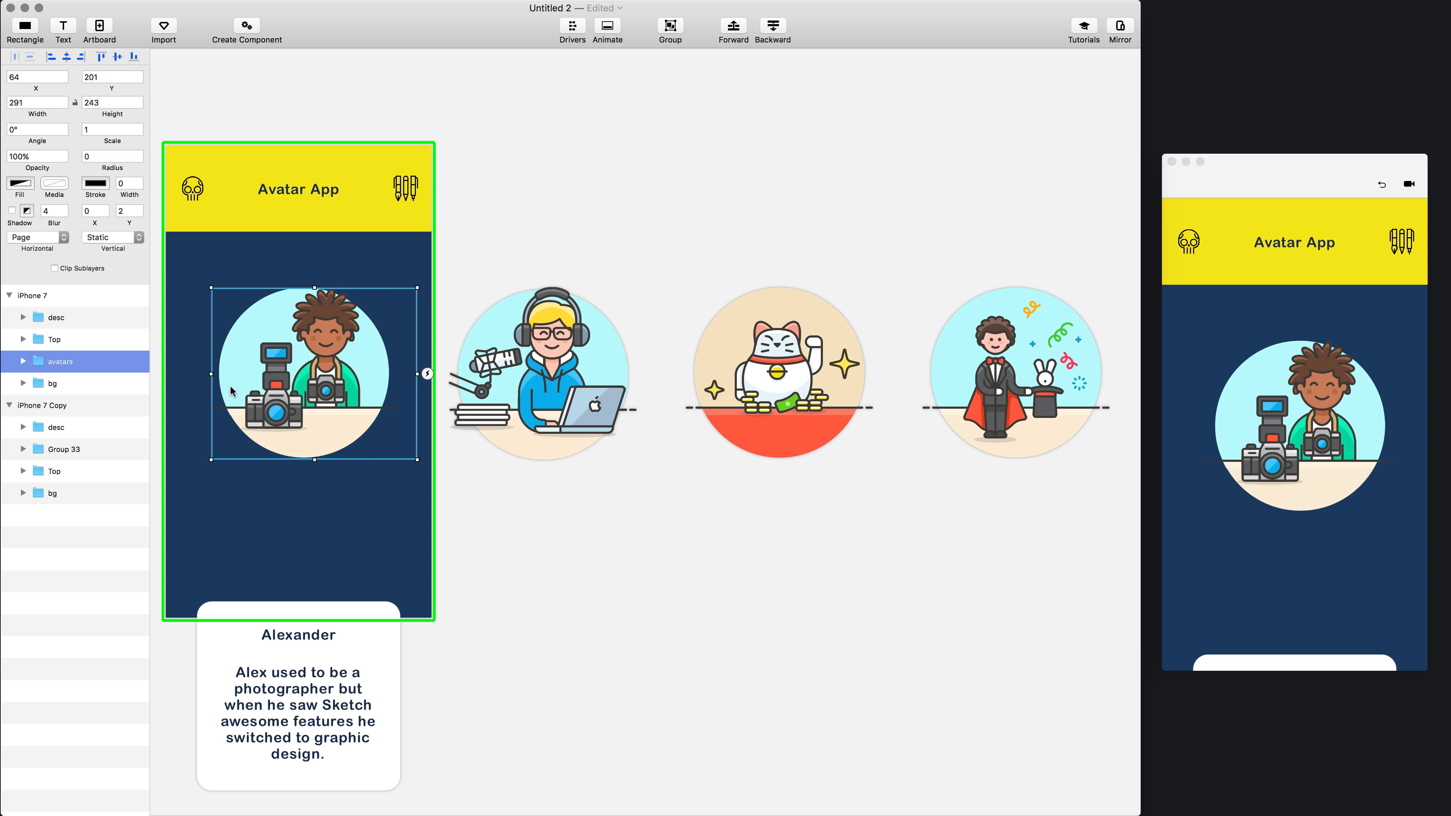
left_click_drag(211, 374, 184, 372)
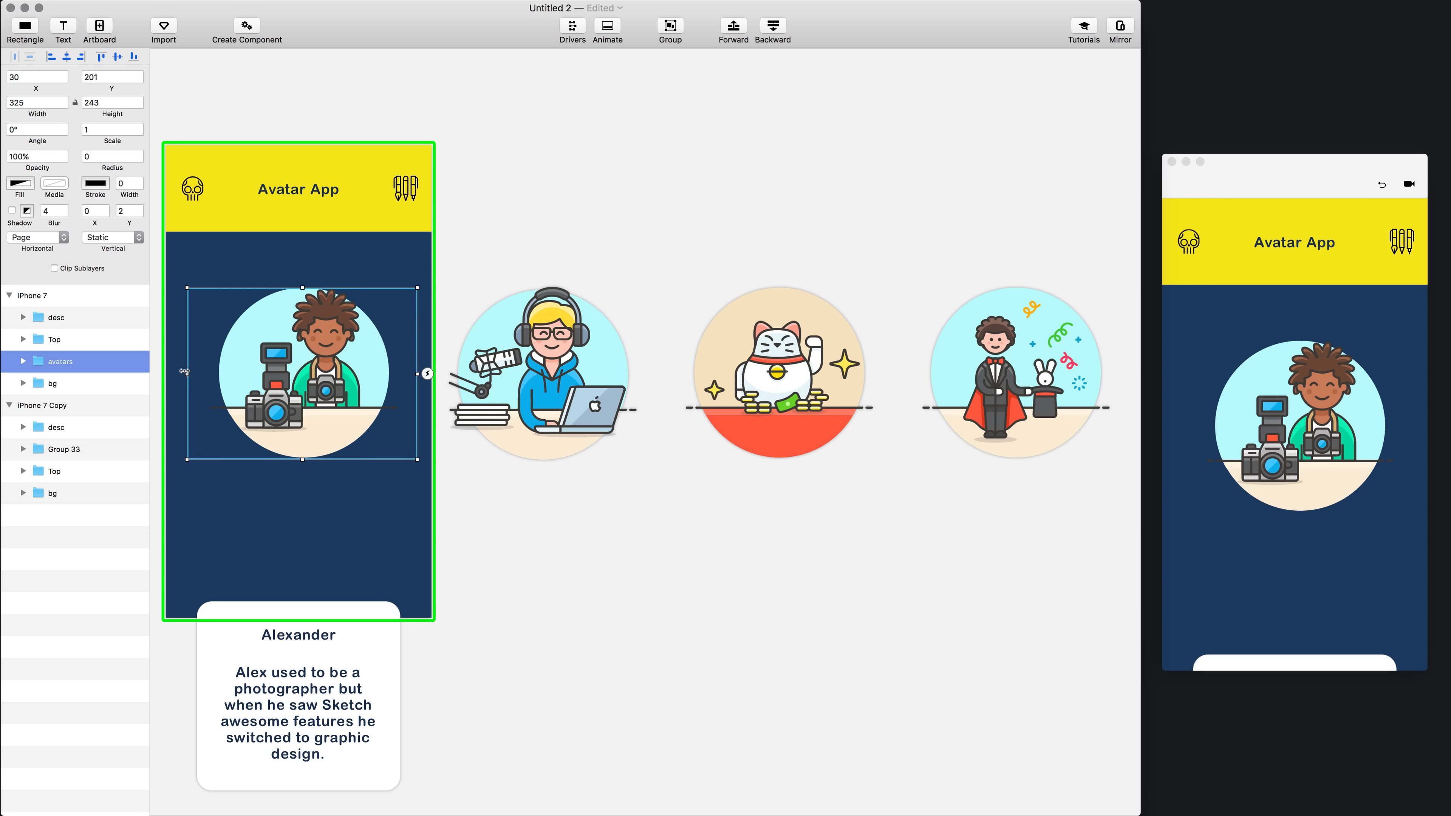
Step: Test the horizontal paging of the avatars in the preview
left_click(1303, 179)
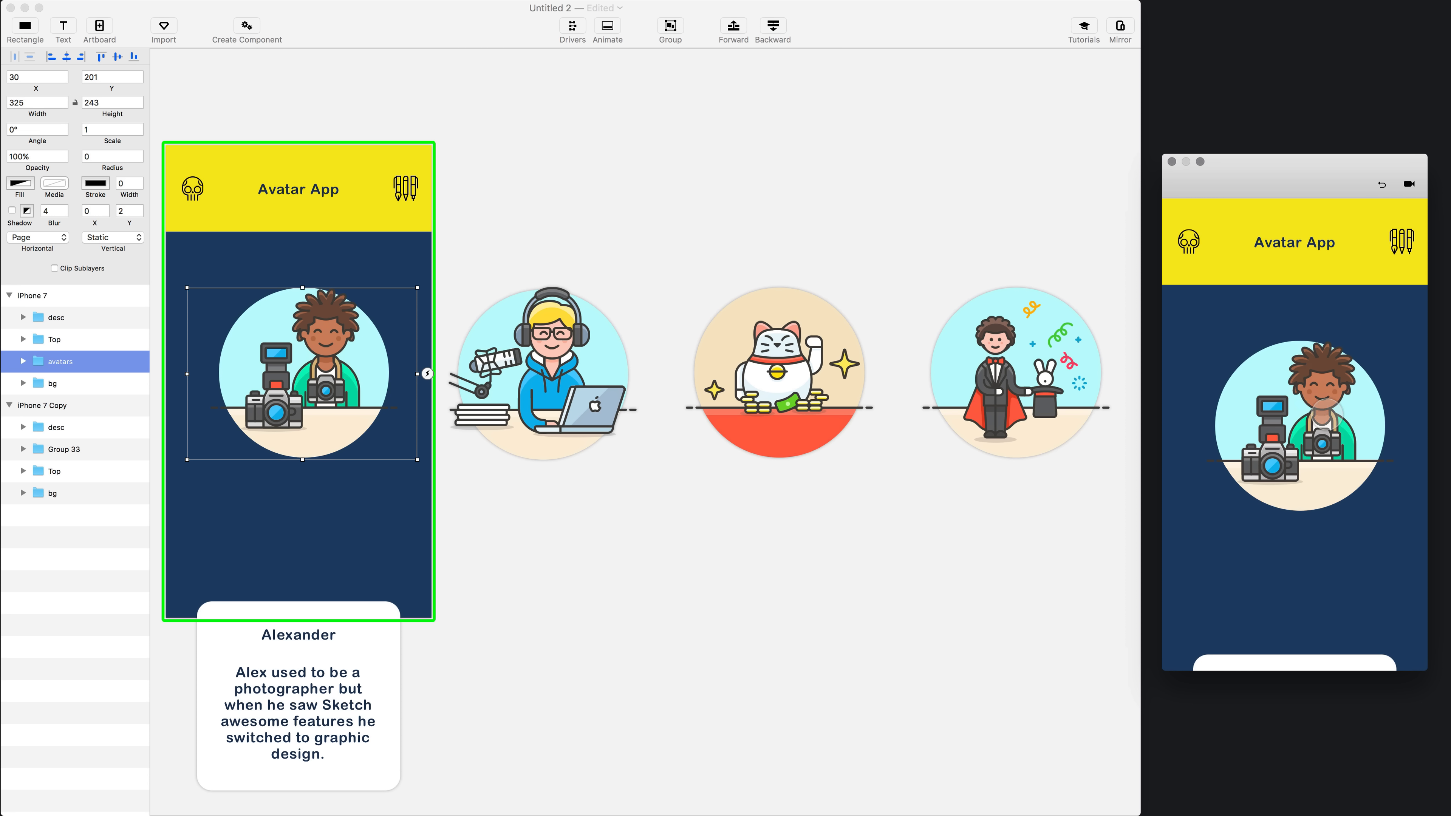
mouse_move(1350, 423)
left_mouse_down()
mouse_move(1187, 439)
mouse_move(1371, 432)
left_mouse_up()
left_click_drag(1235, 432, 1288, 437)
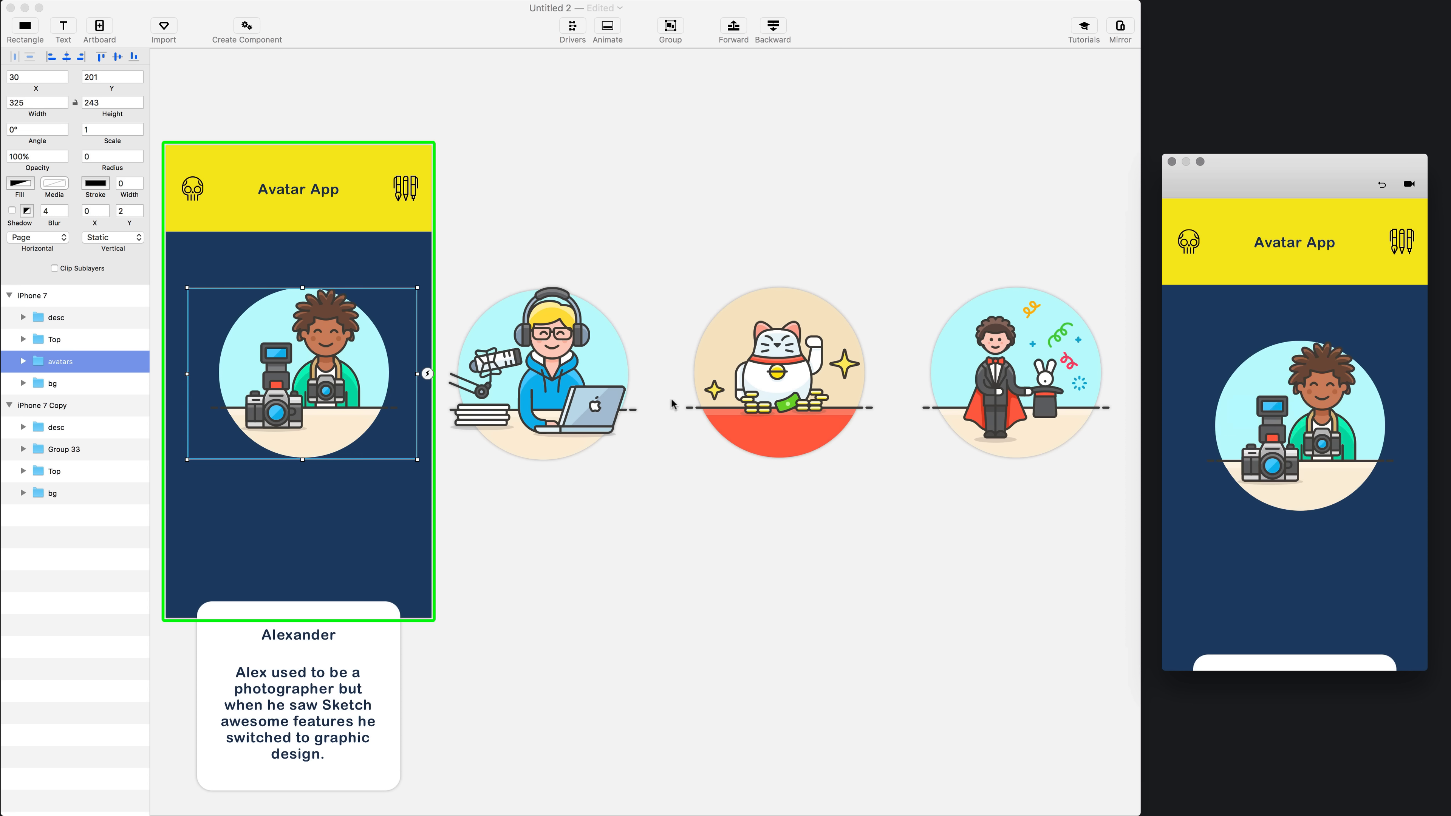
Step: Link Group 2 inside the avatars group to the iPhone 7 Copy artboard with a Tap transition
left_click(24, 361)
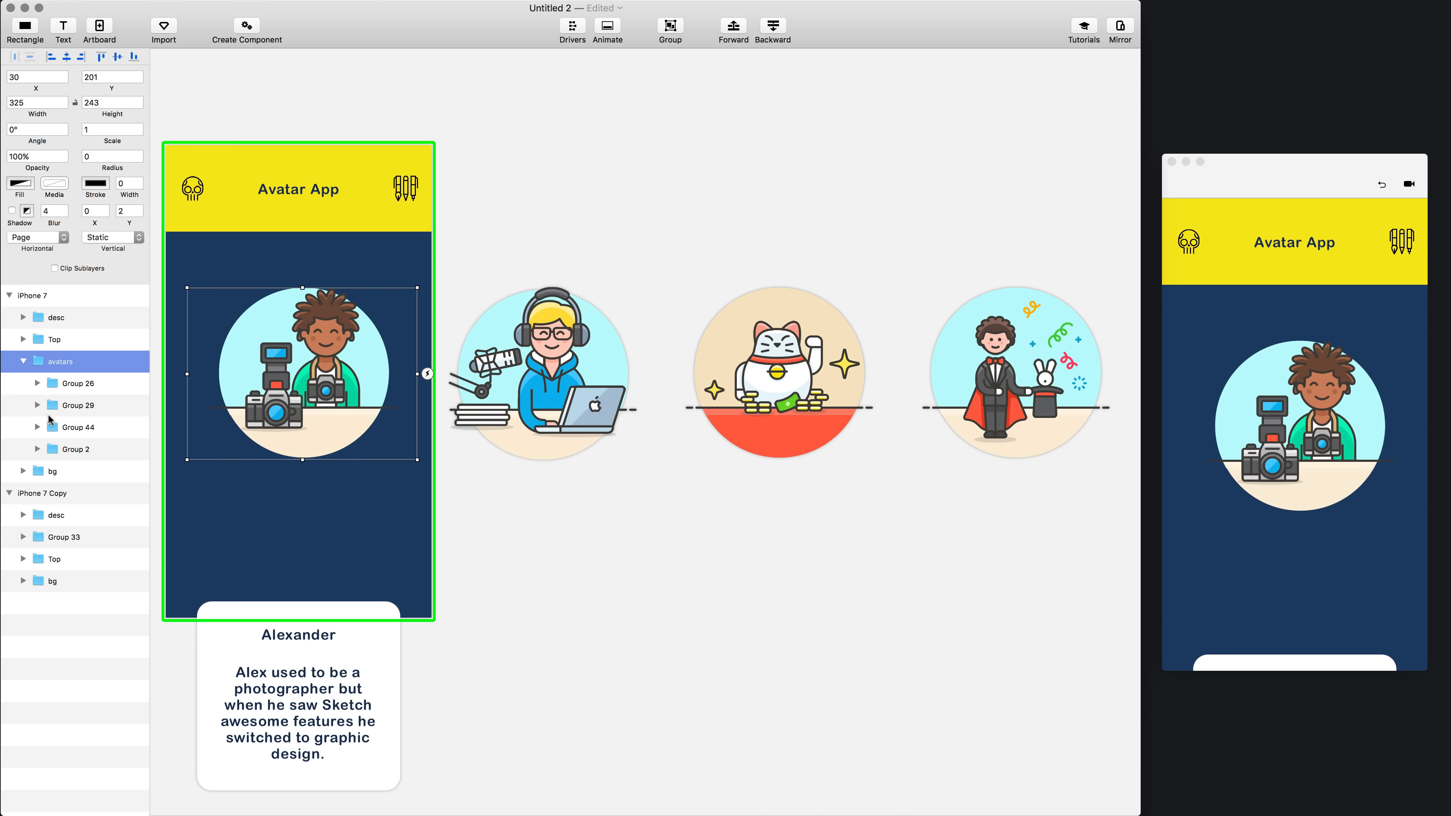
left_click(57, 450)
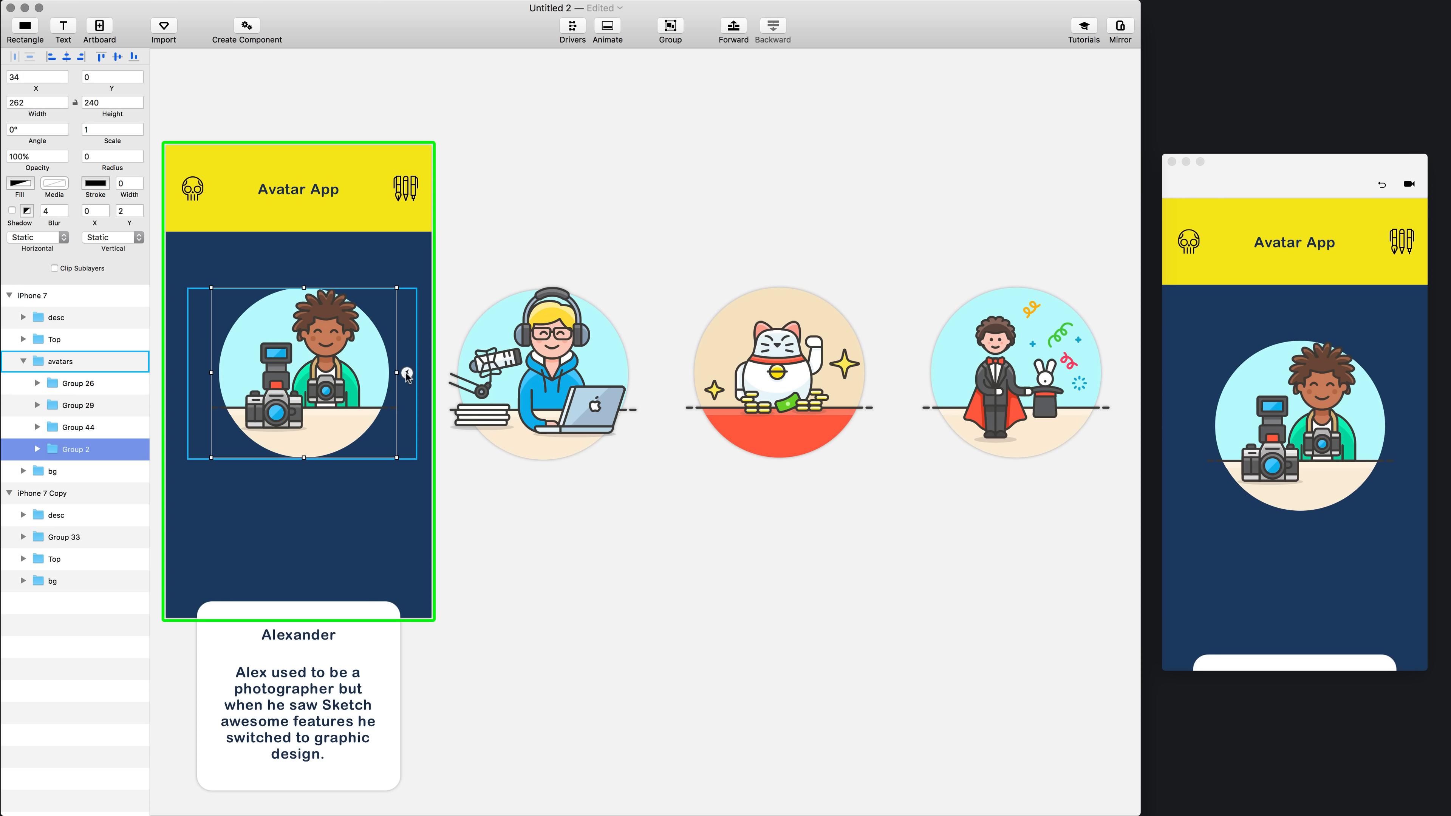
left_click_drag(406, 378, 1007, 210)
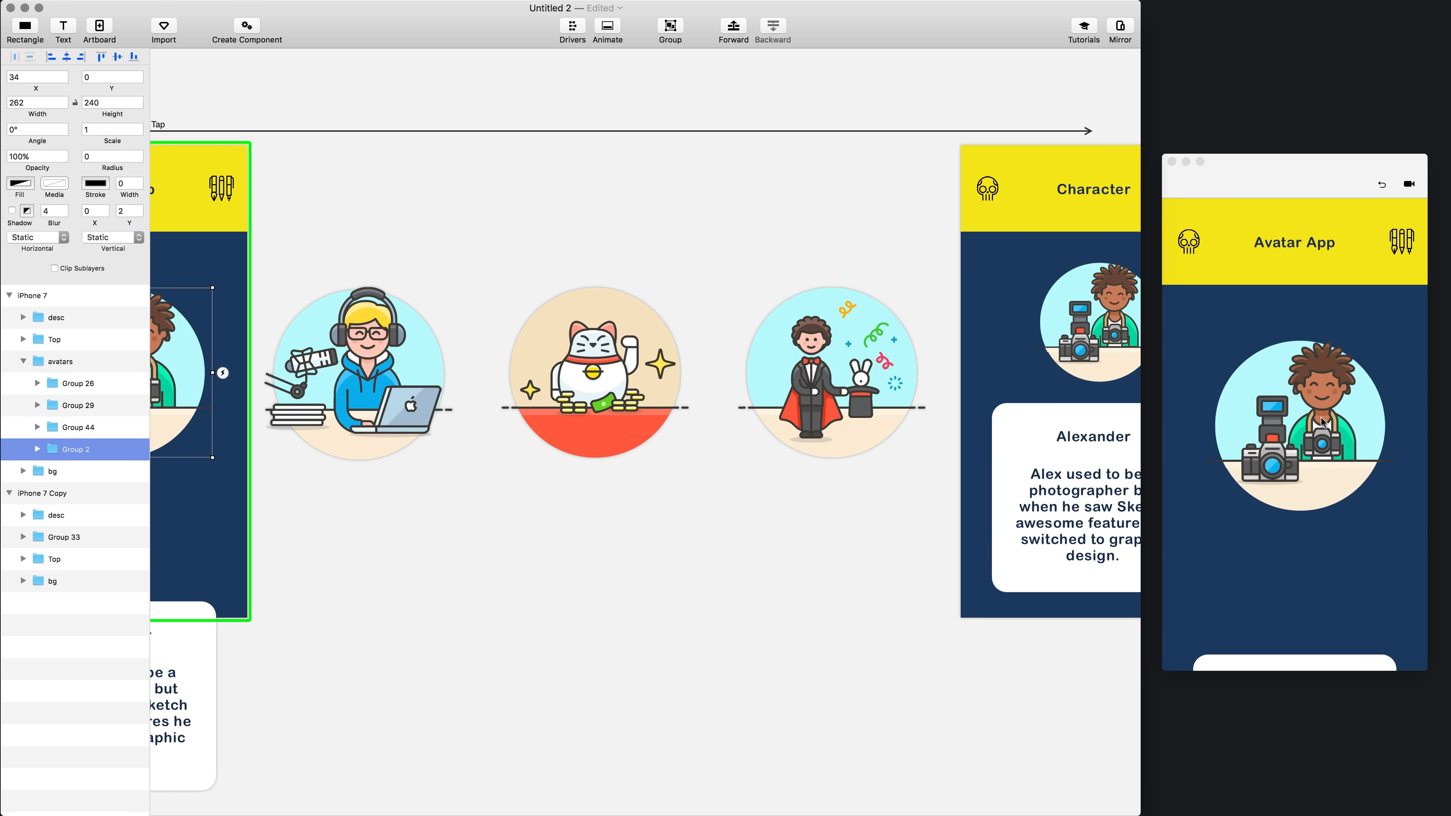
Step: Play the avatar's tap transition to the Character screen twice in the preview, rewinding to the start each time
left_click(1323, 422)
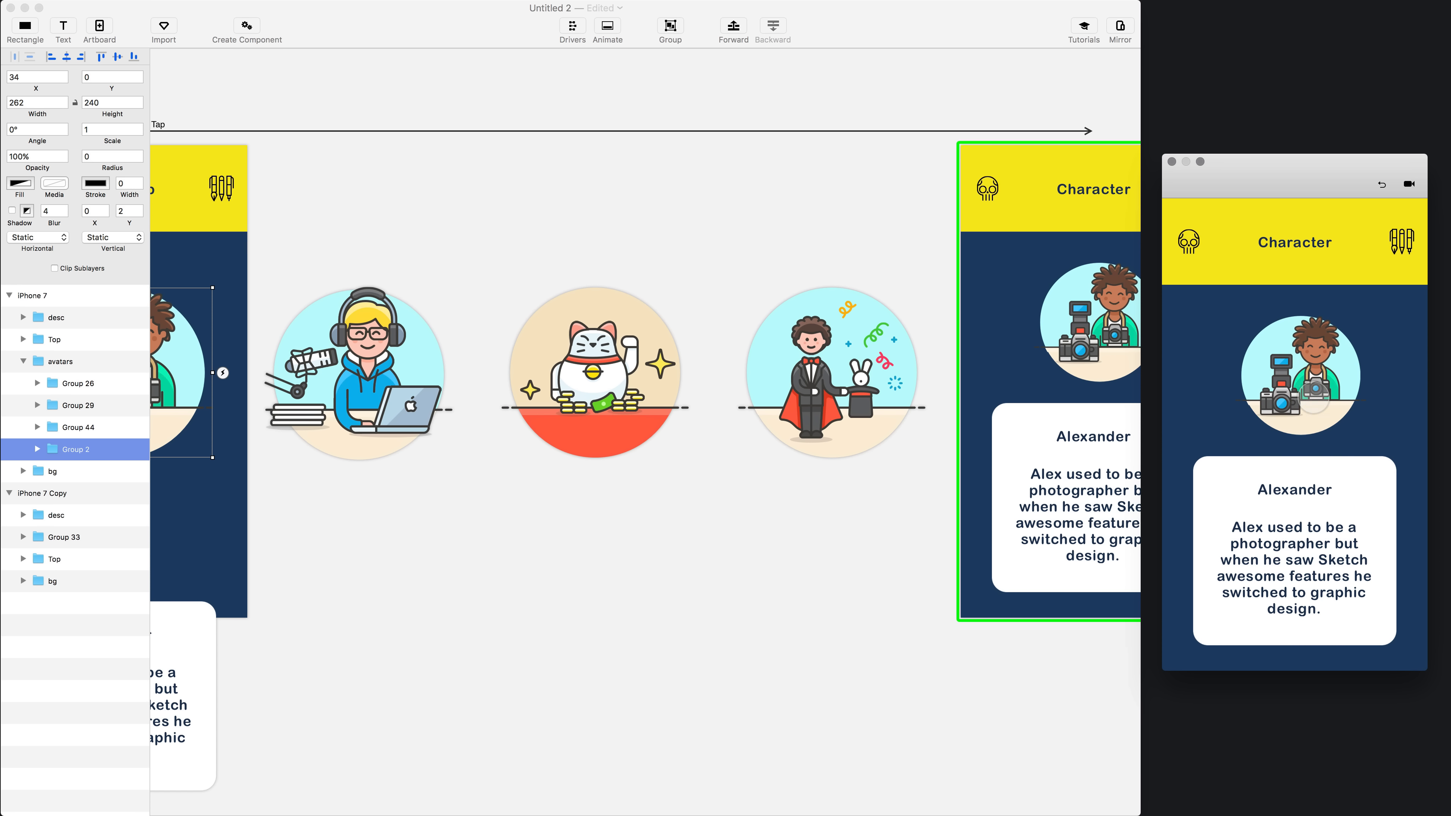
left_click(1381, 185)
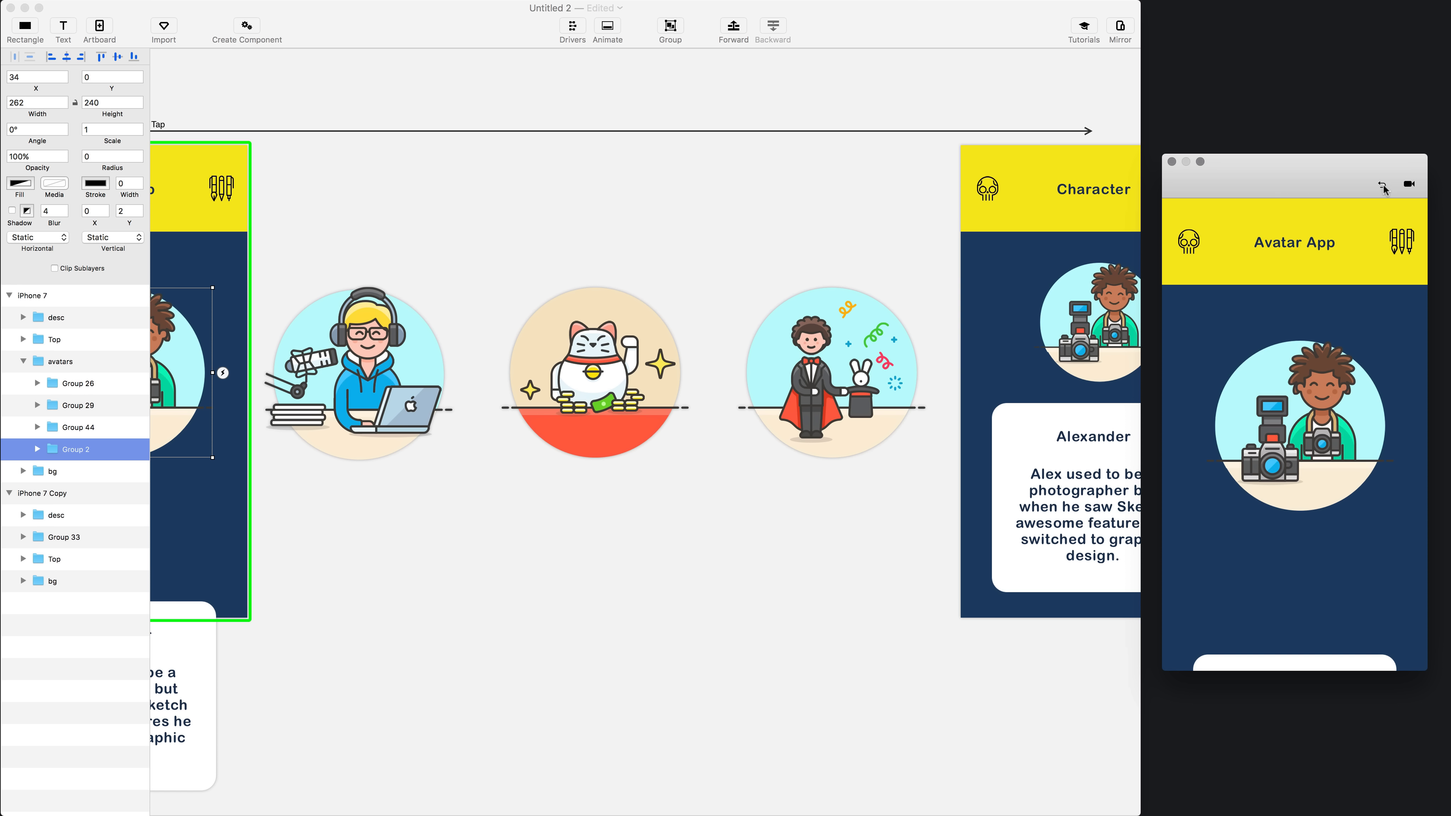
left_click(1291, 418)
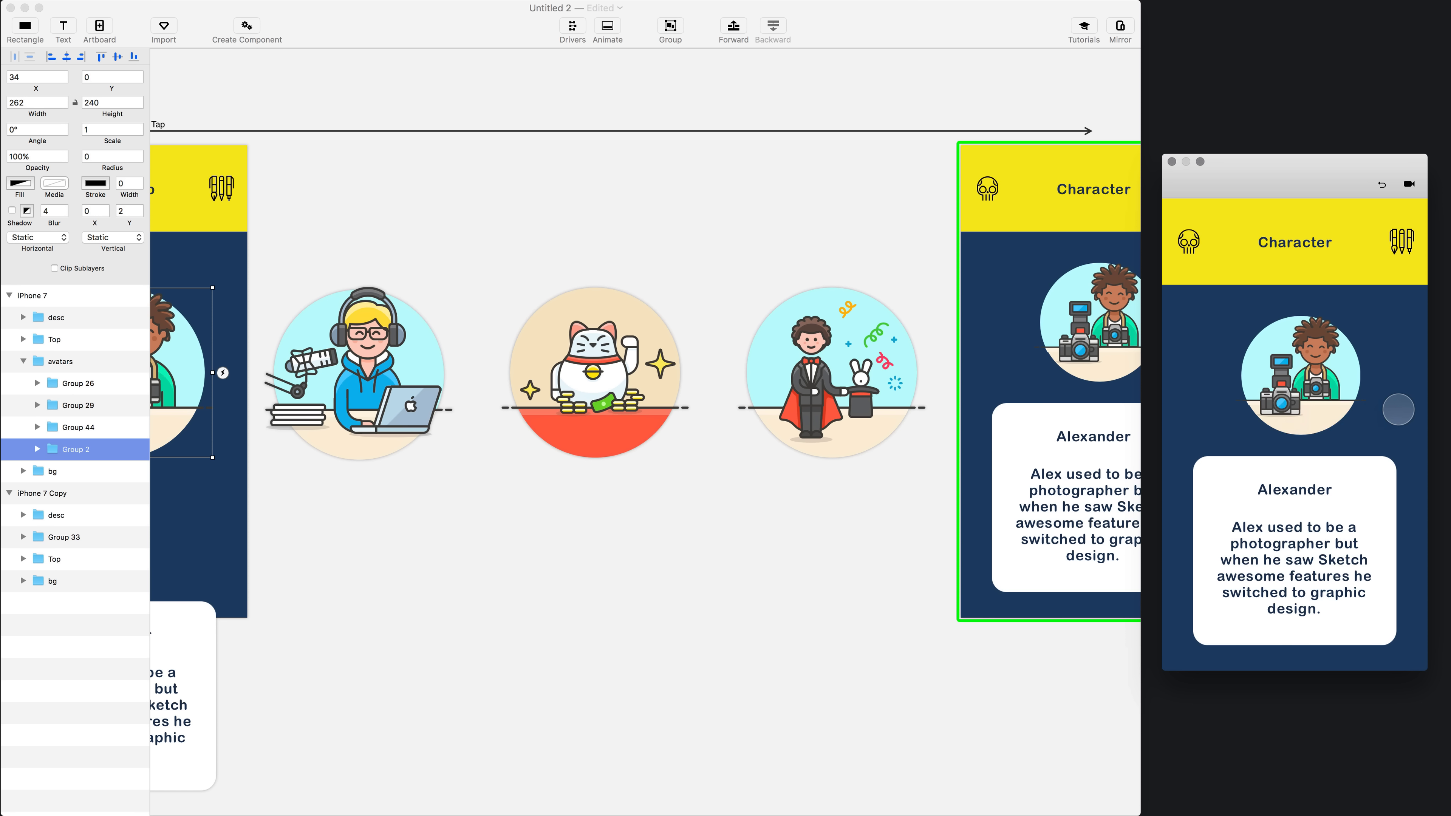
left_click(1382, 185)
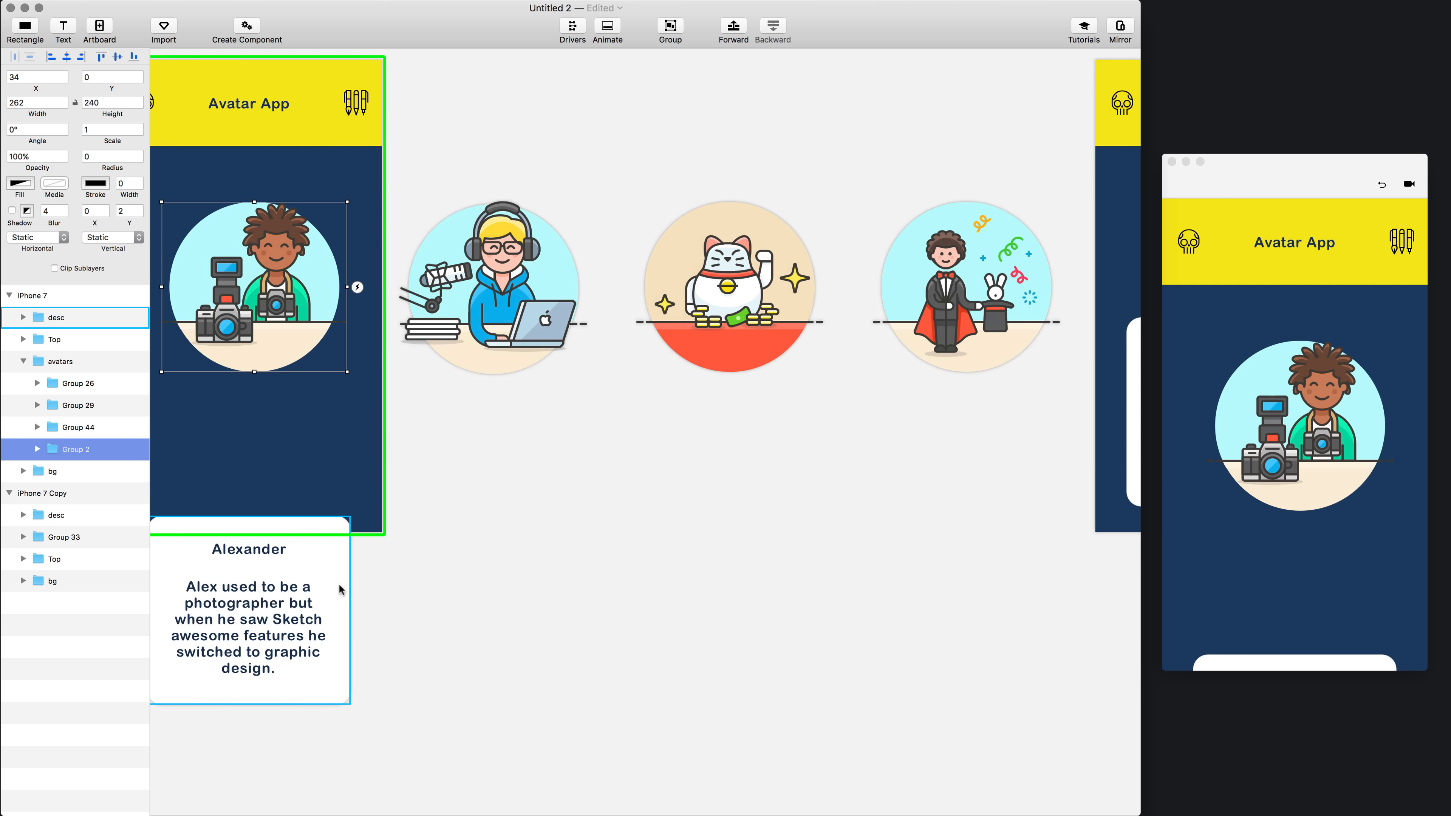
Step: Compare the layers inside the desc groups of both artboards, including Rectangle 2
left_click(330, 587)
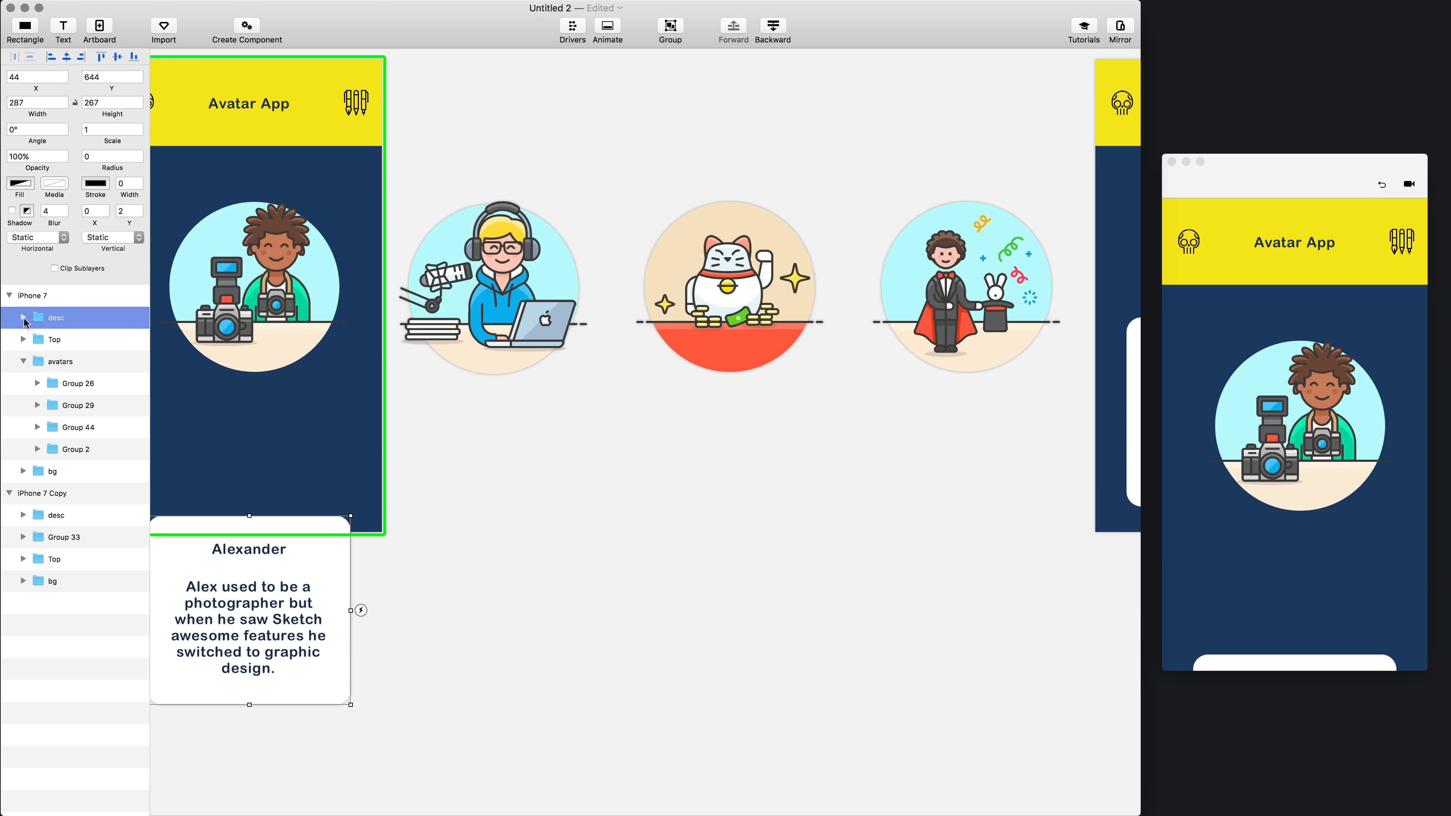
left_click(24, 318)
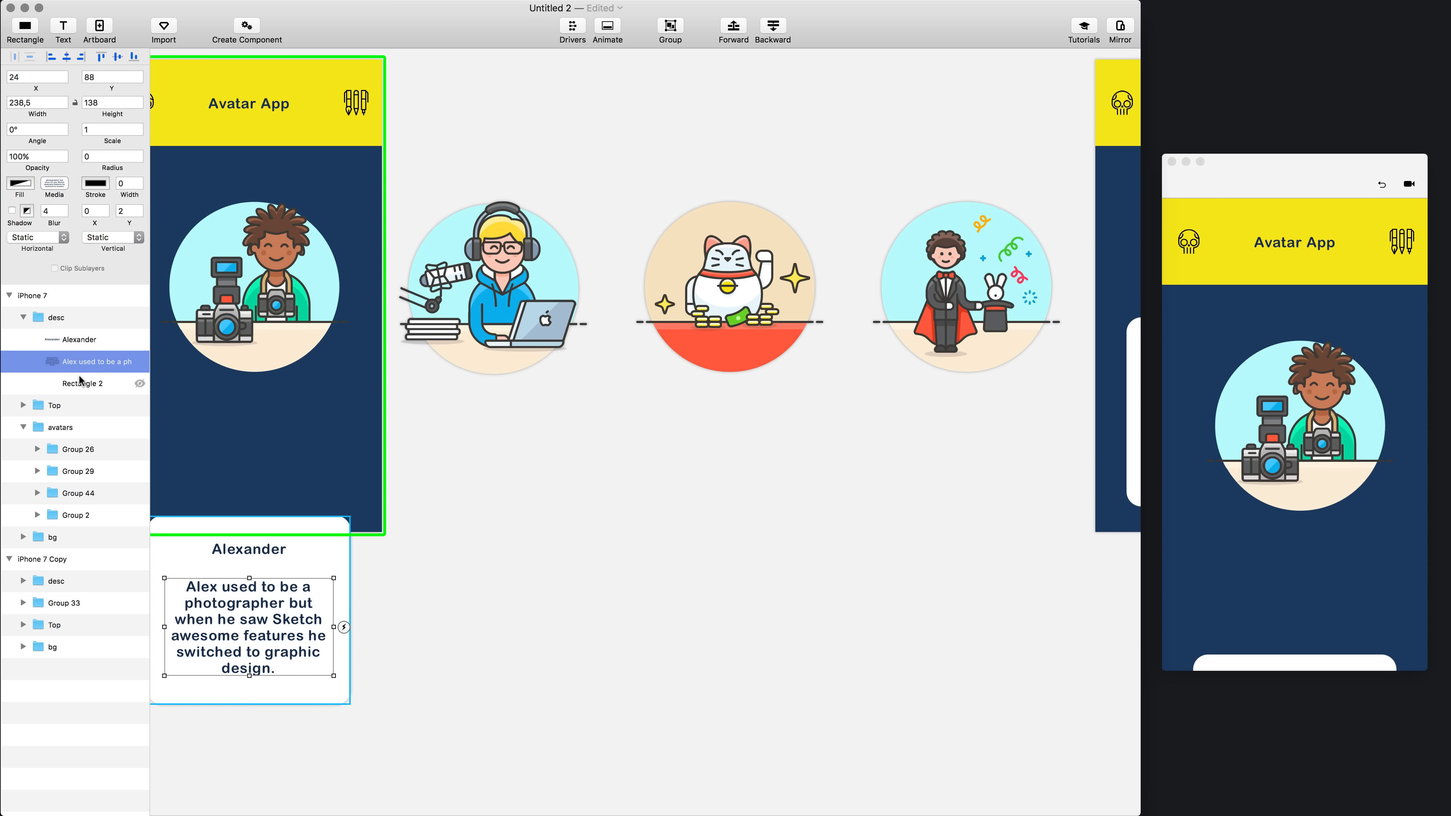
left_click(82, 384)
left_click(21, 584)
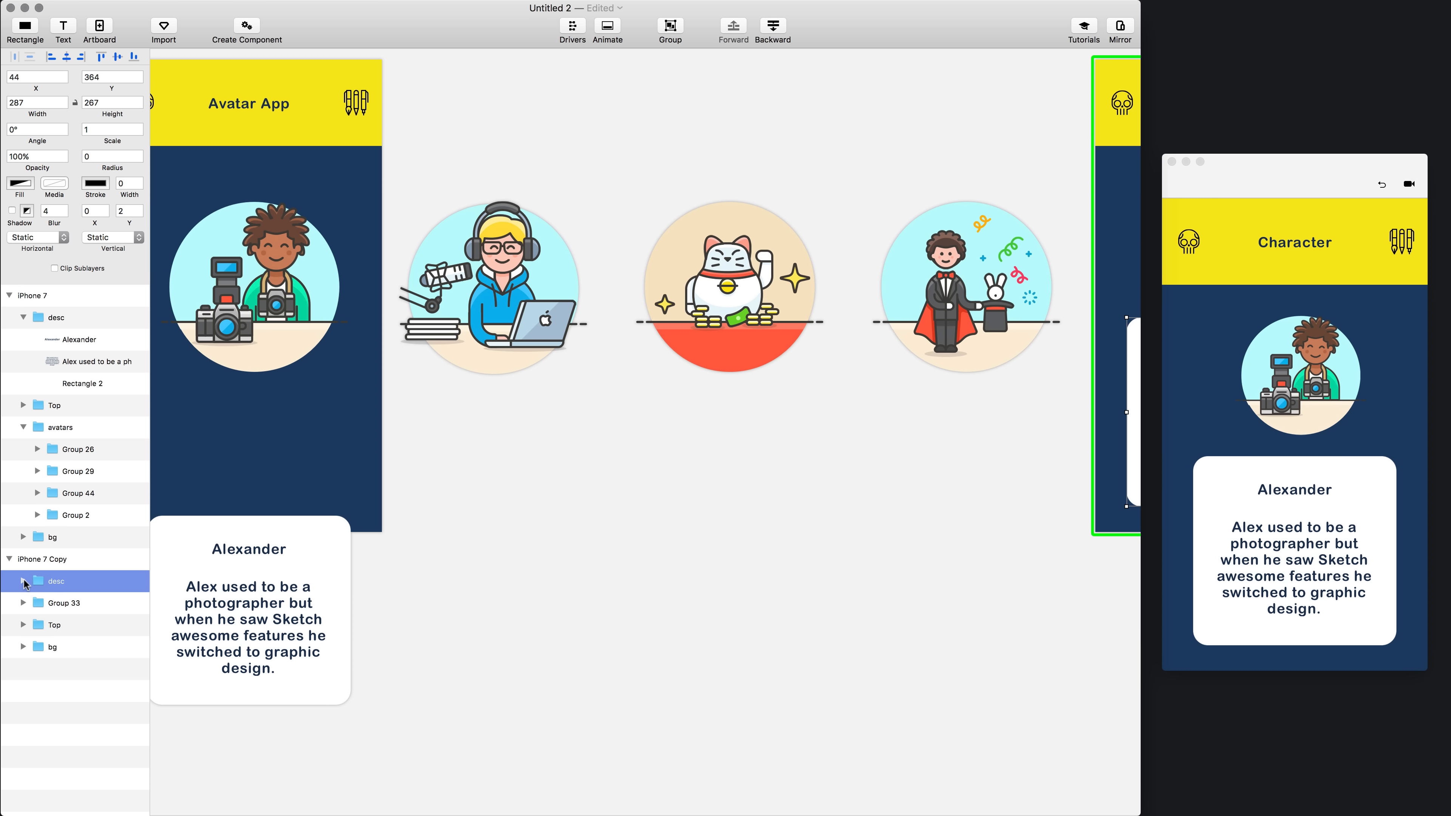
left_click(23, 581)
left_click(71, 603)
left_click(71, 648)
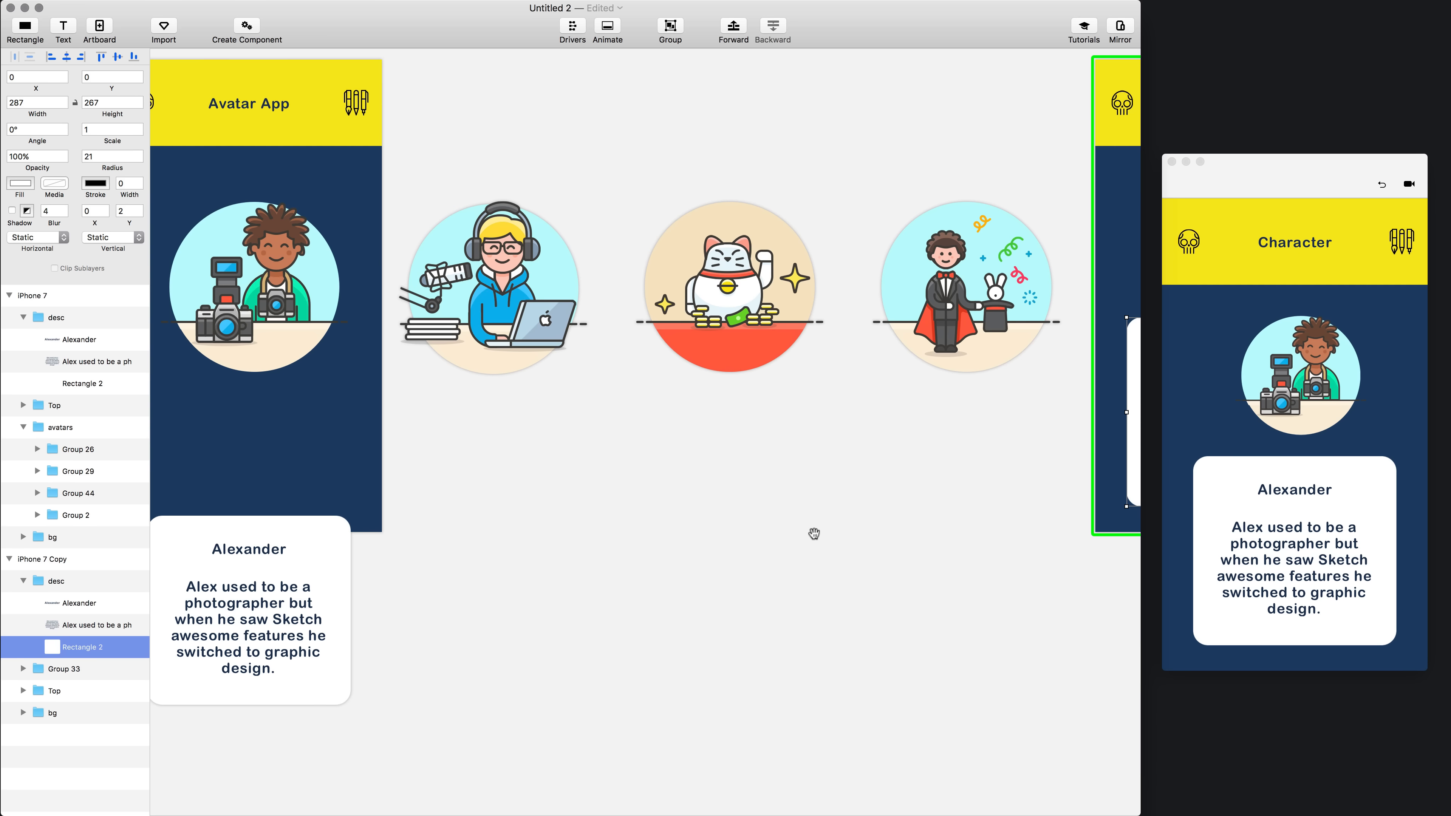
Step: Rewind the preview and replay the animation from the Avatar App screen to the Character screen
left_click_drag(814, 534, 745, 546)
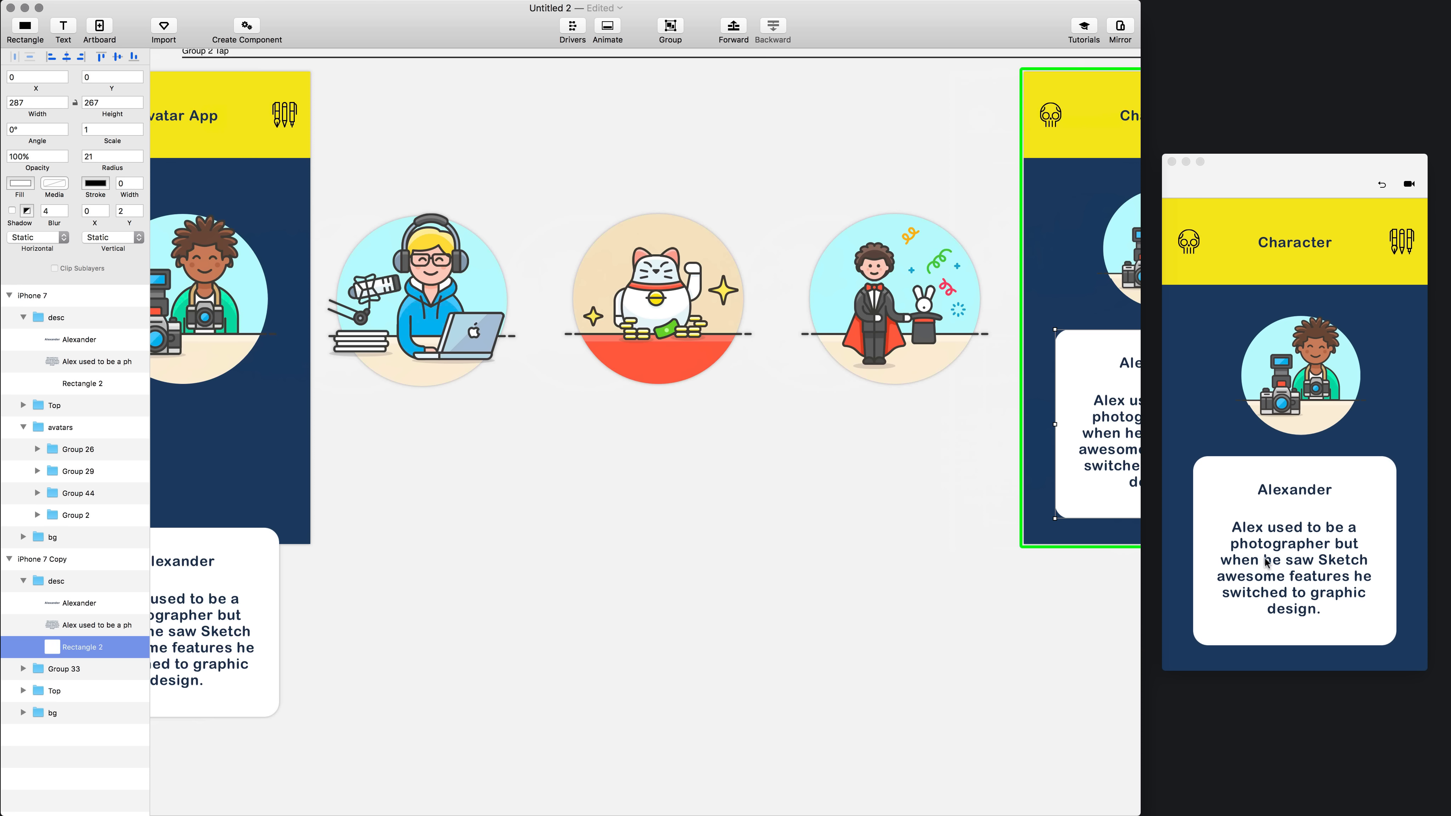
left_click(1382, 188)
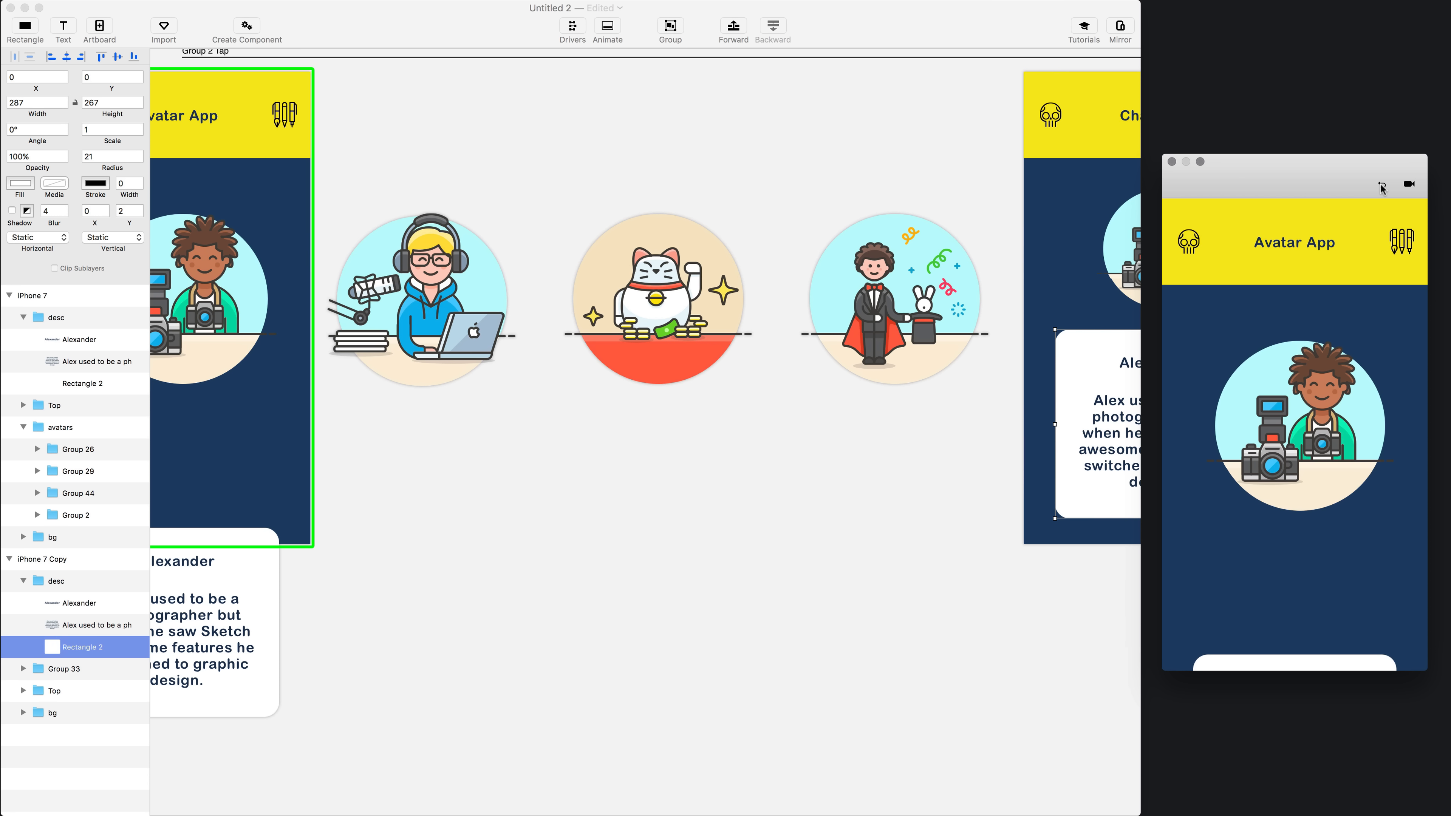
left_click_drag(1368, 404, 1335, 428)
left_click_drag(1308, 660, 1295, 449)
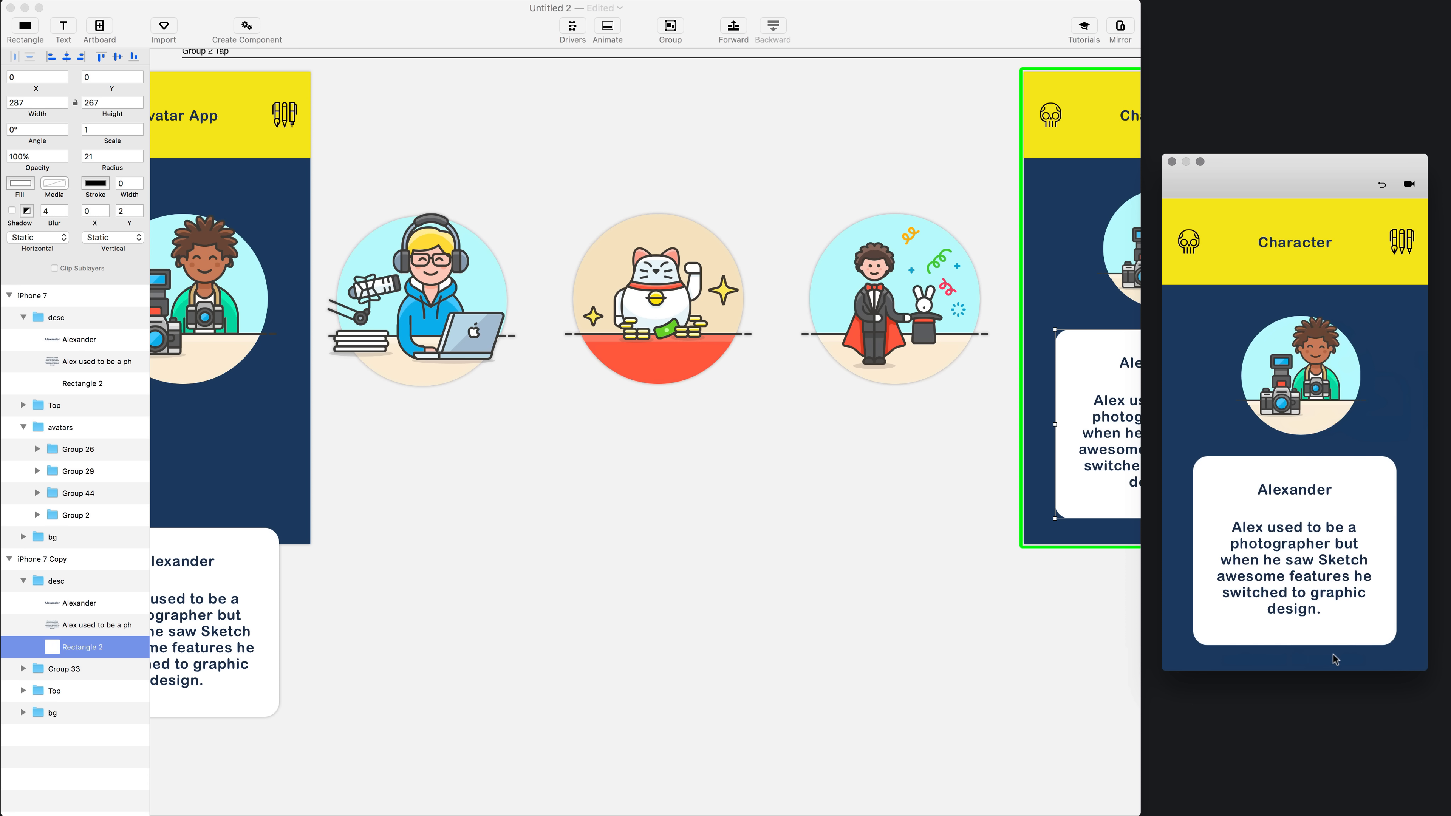
Step: Switch to the gameapp.sketch document in Sketch
left_click_drag(572, 621, 800, 596)
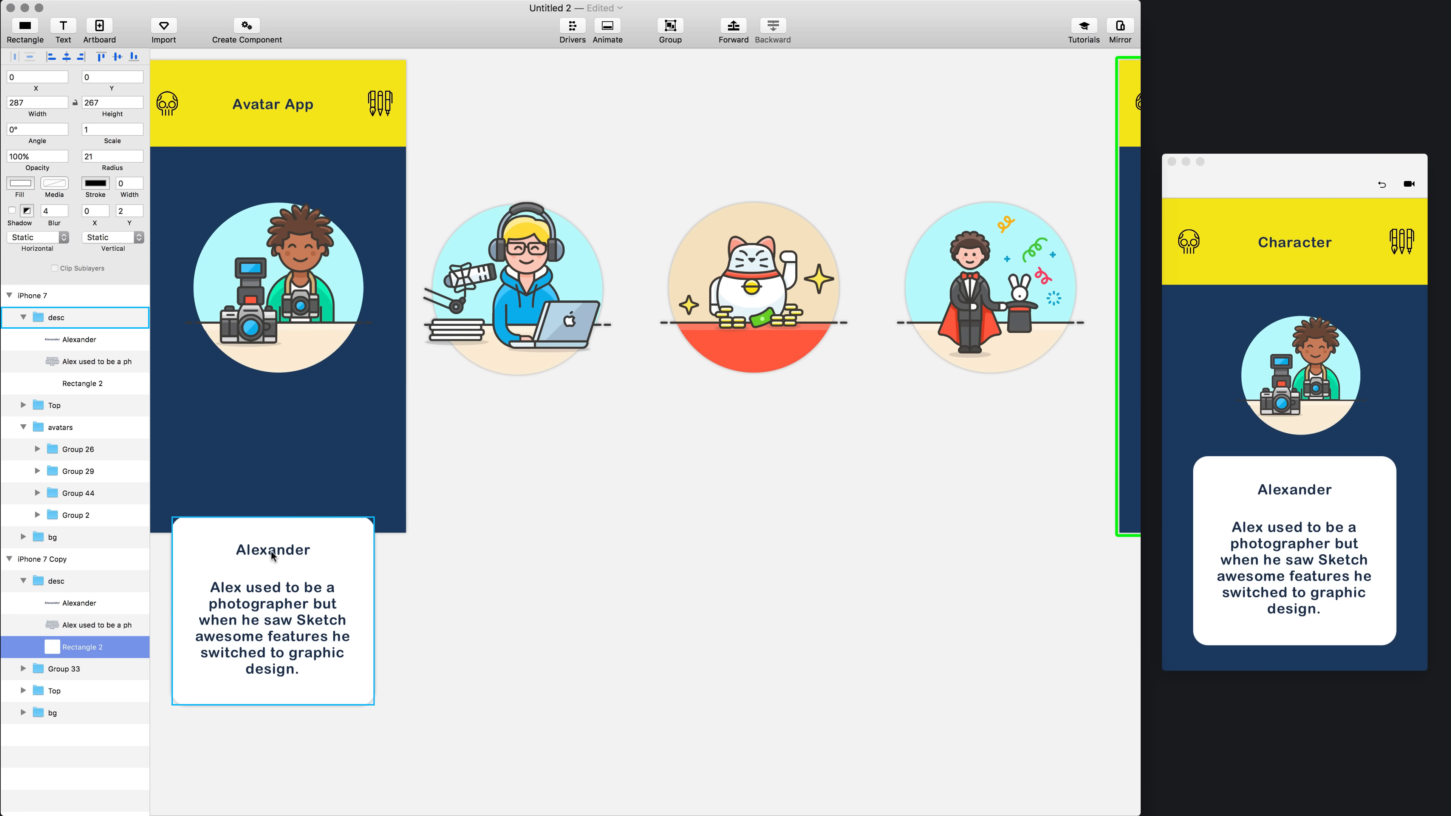
left_click_drag(879, 618, 590, 666)
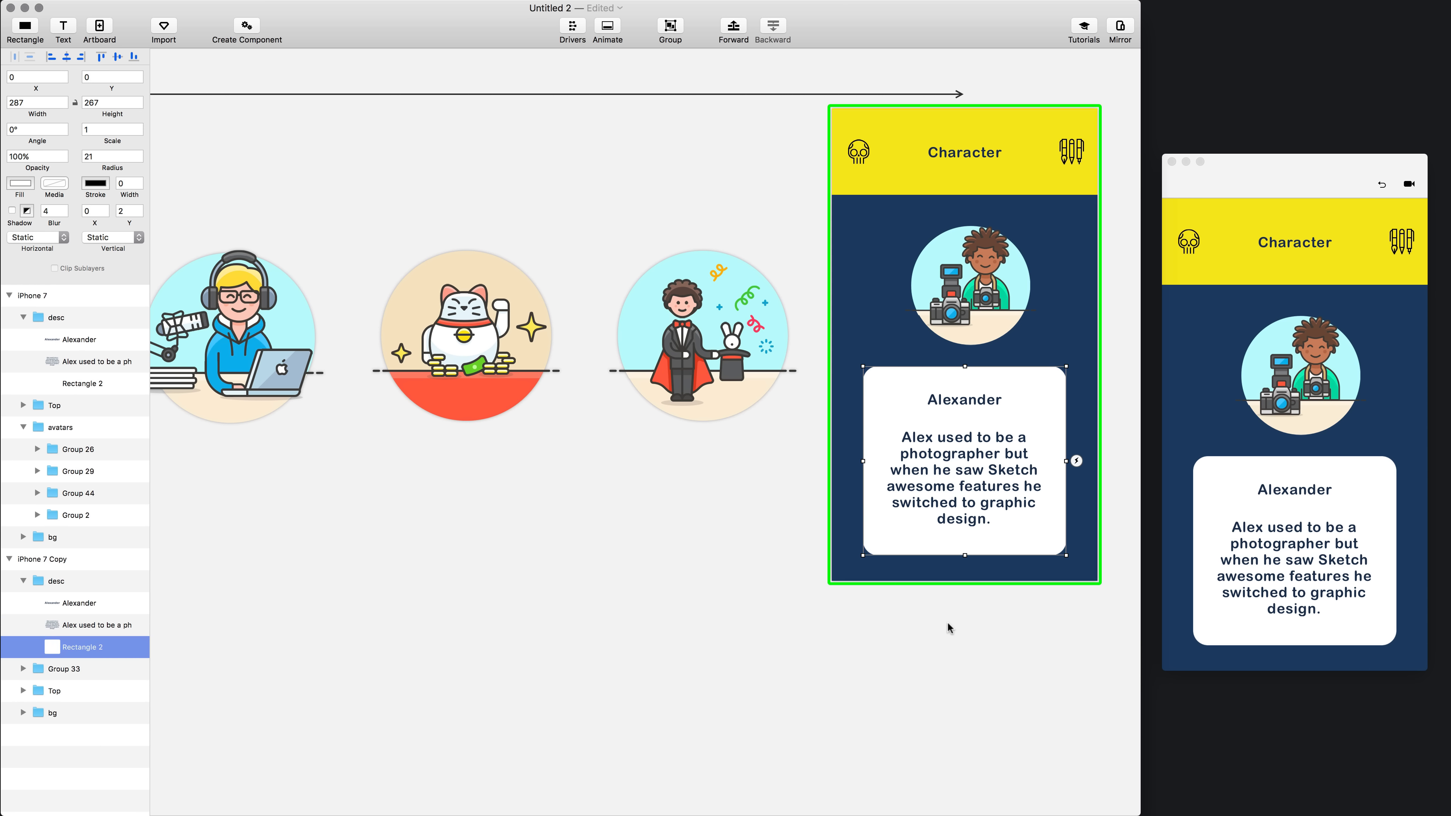
left_click_drag(685, 632, 766, 658)
key("super+Tab")
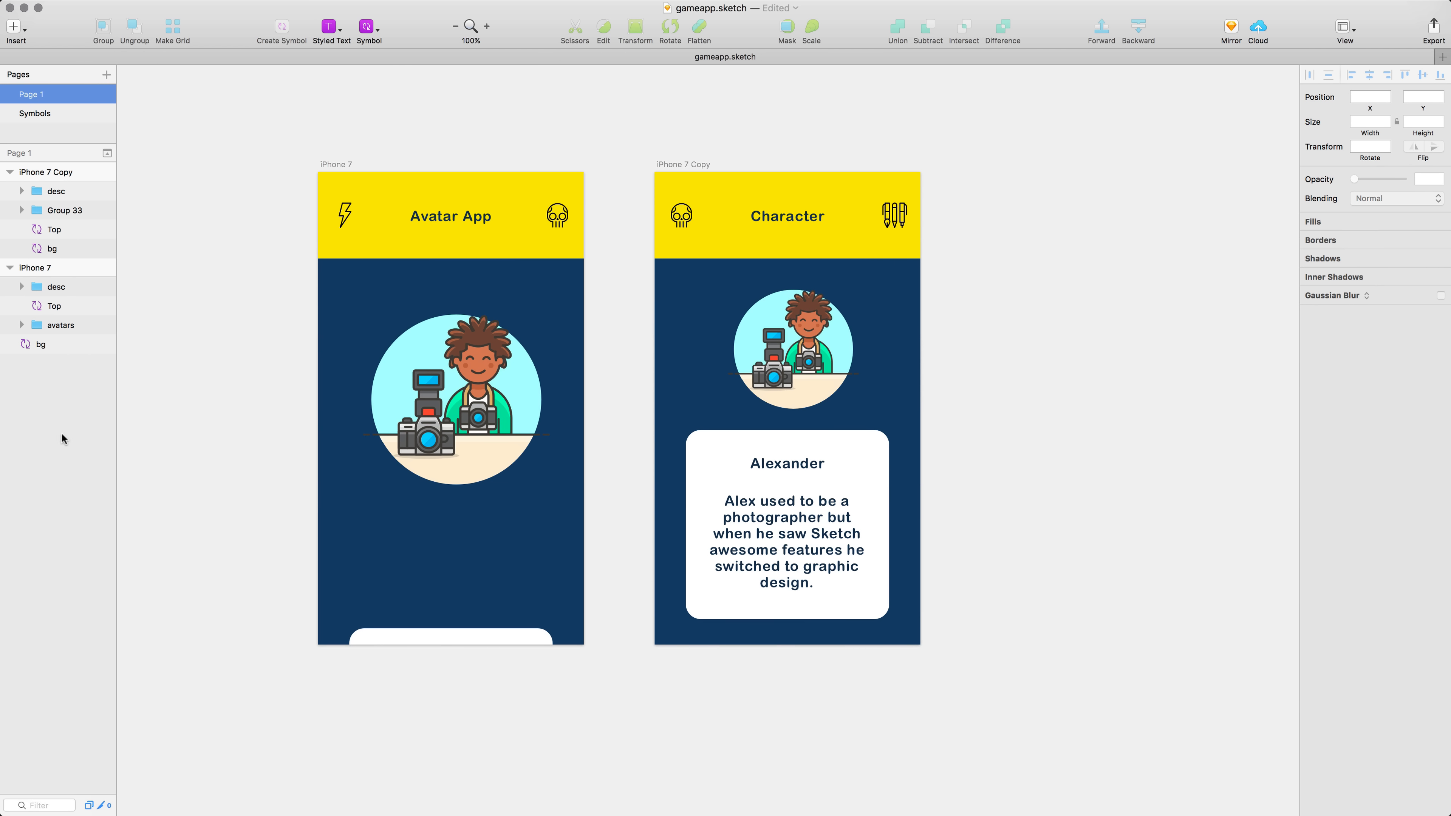
mouse_move(1017, 308)
left_mouse_down()
mouse_move(972, 330)
mouse_move(1005, 324)
left_mouse_up()
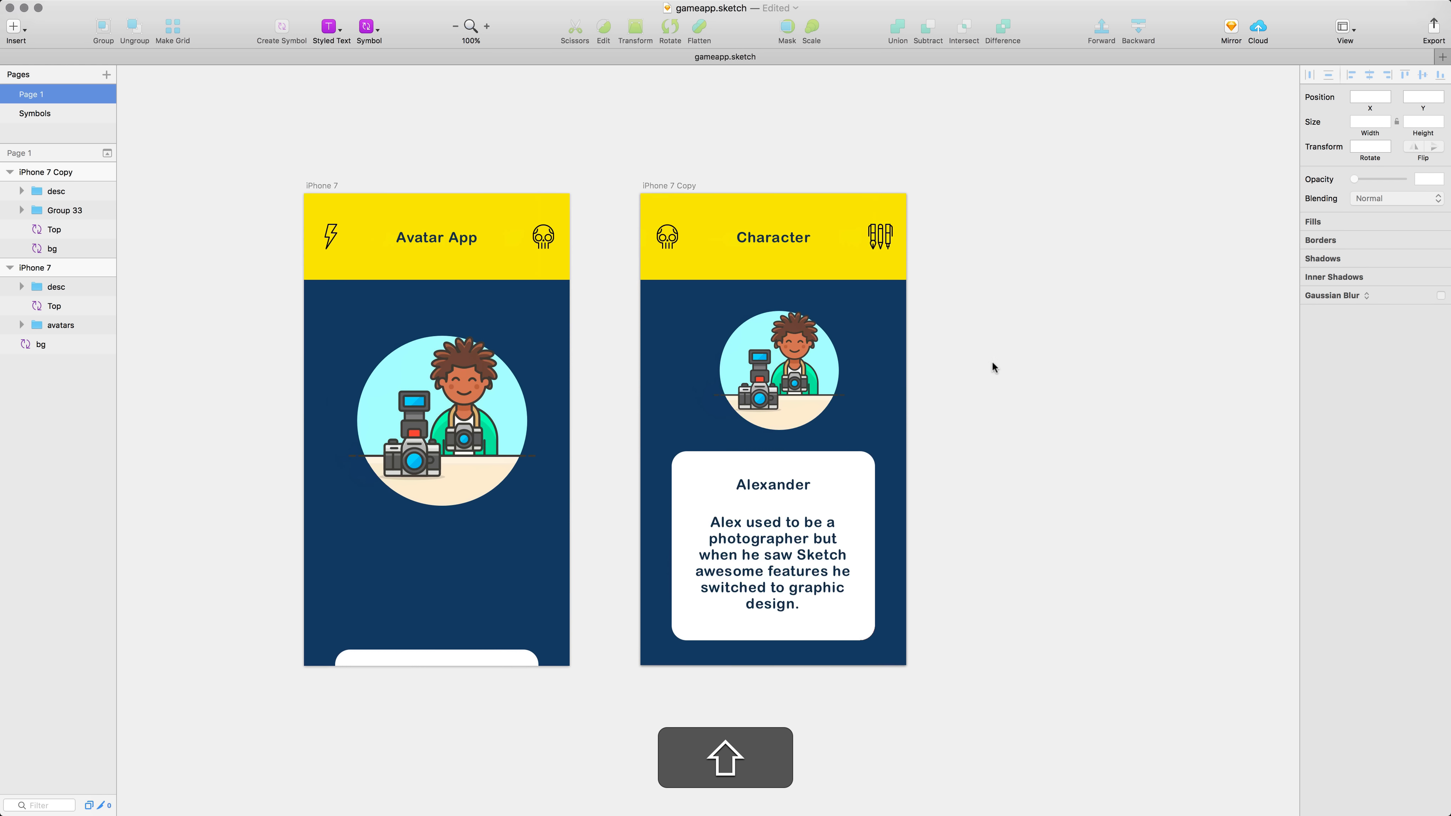
Step: Try resizing the iPhone 7 Copy artboard to about 691 × 631, and undo the resize
left_click(675, 190)
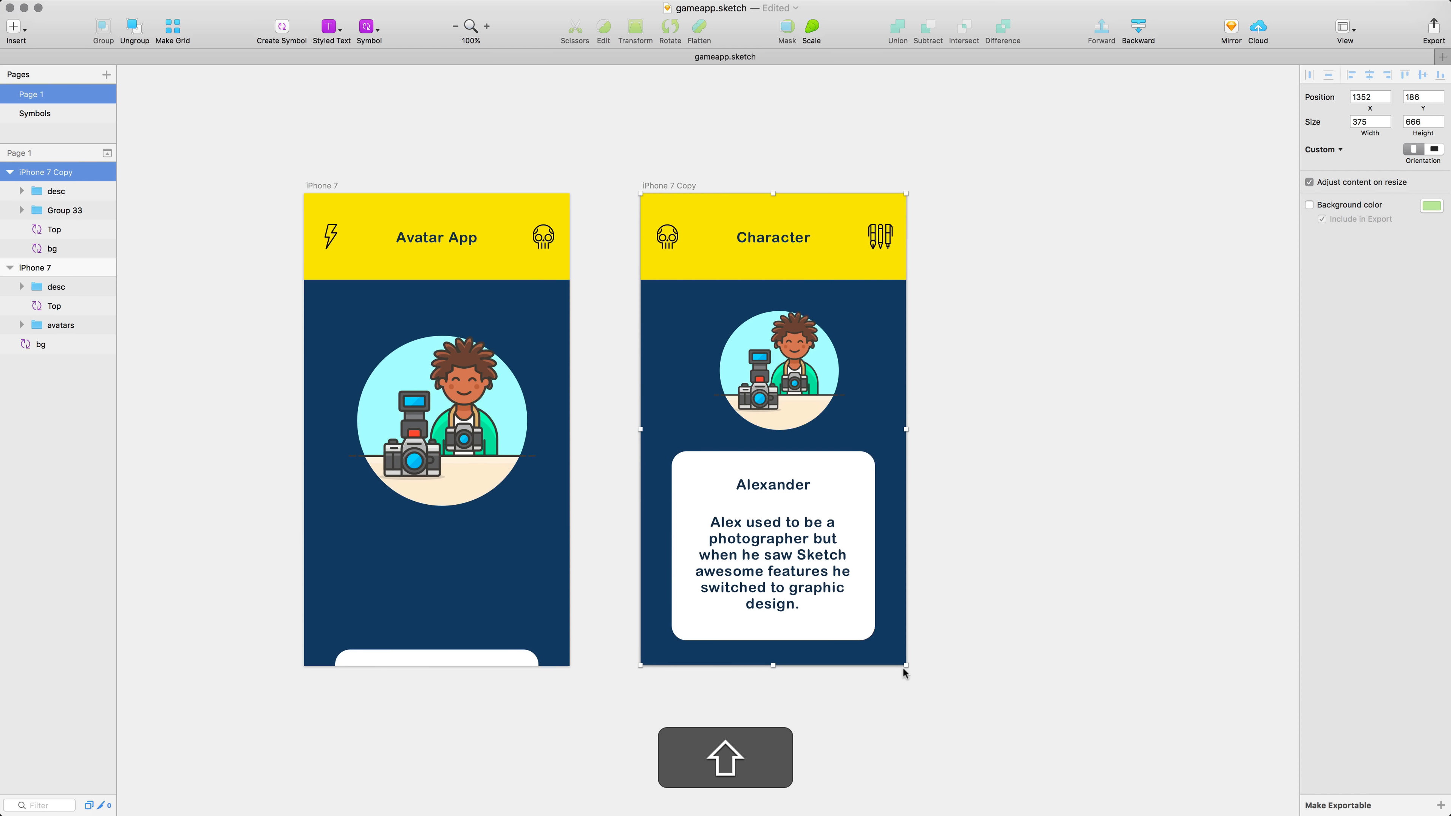
left_click_drag(906, 666, 1129, 640)
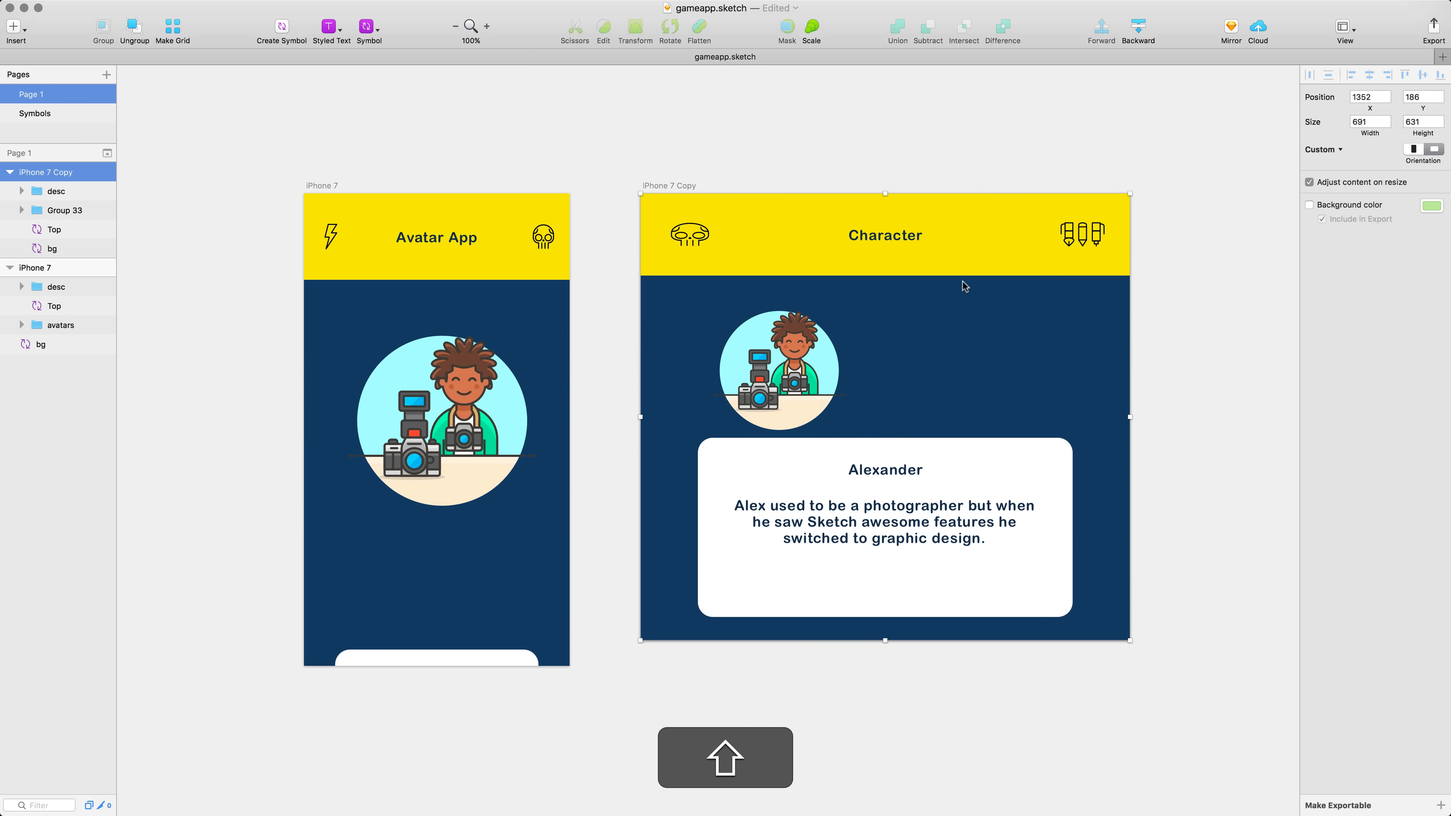
key("shift+super+z")
key("shift+super+z")
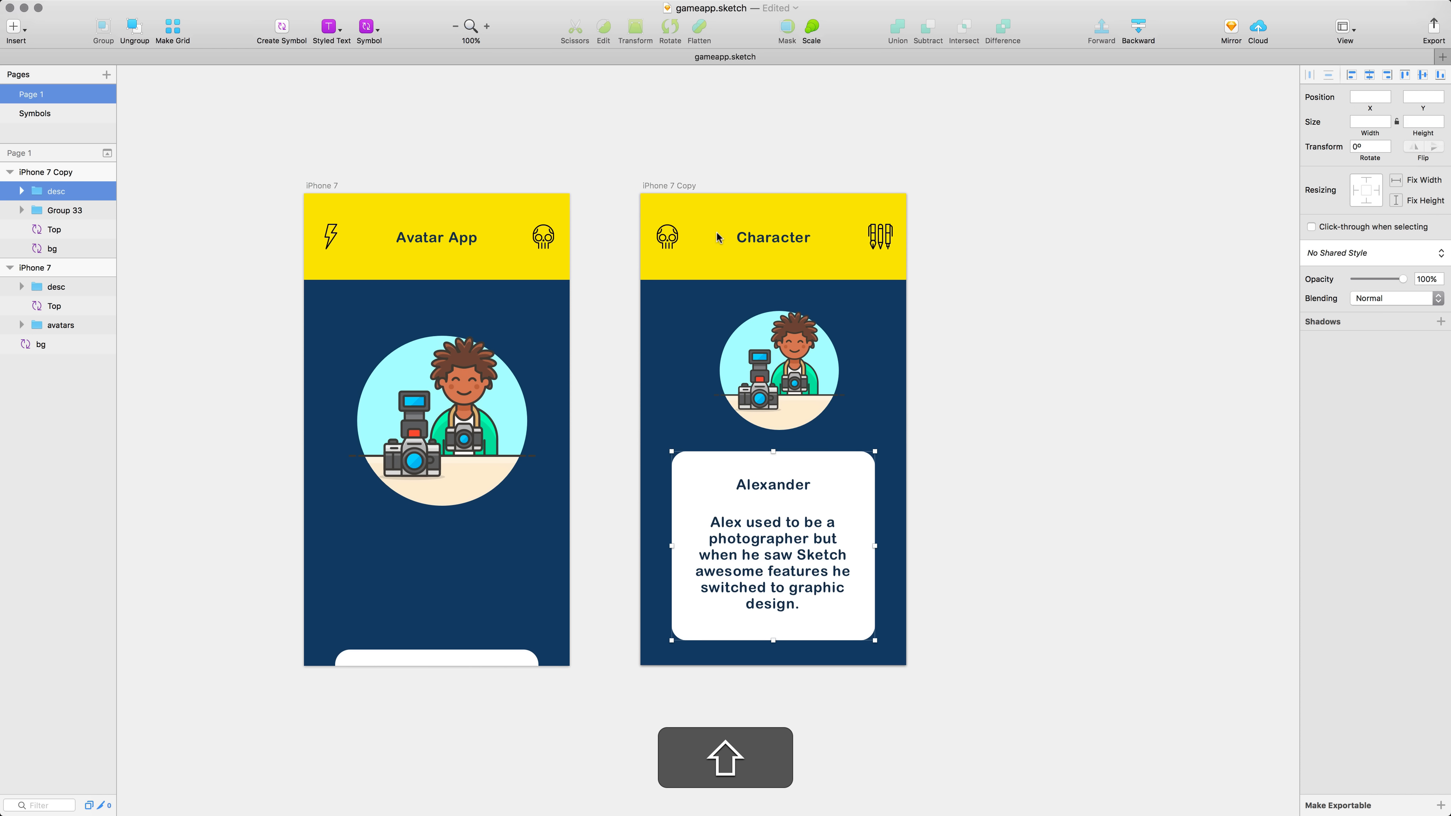
Step: In the Top symbol, fix both icons' width and height, pin them to their nearest side edges, and pin the rectangle to both sides
double_click(719, 237)
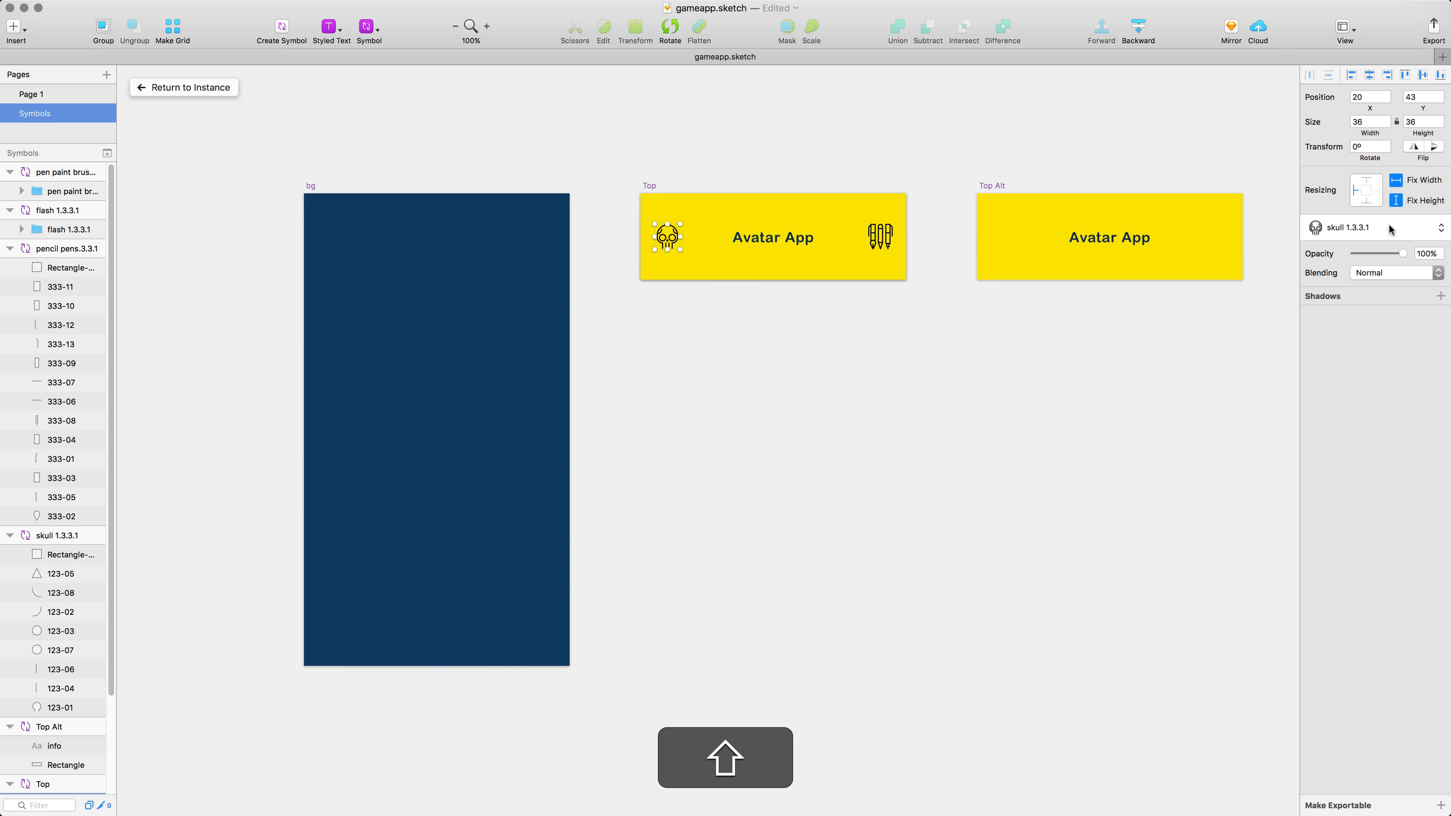
left_click(879, 236)
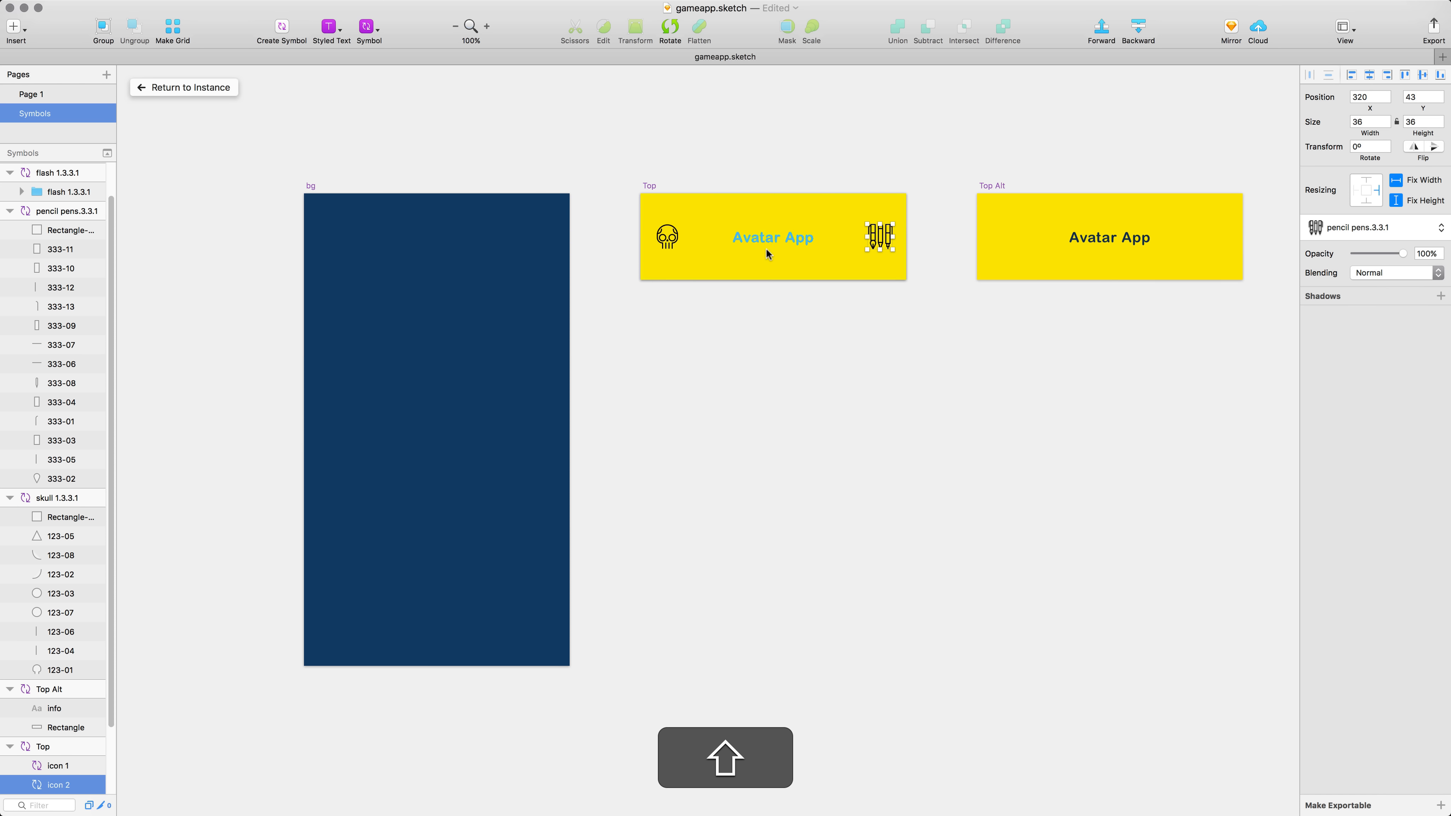
left_click(765, 271)
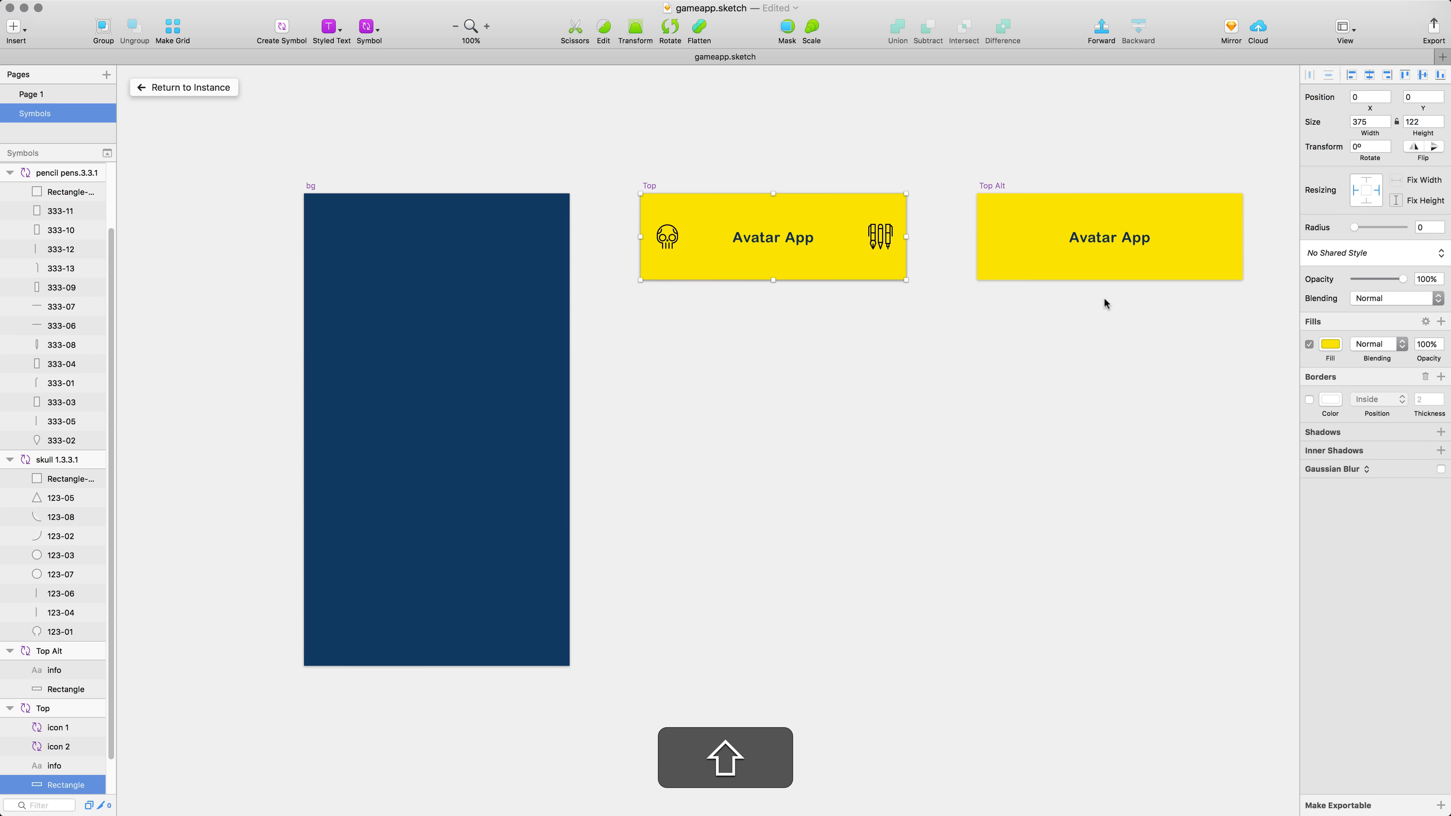
left_click(213, 92)
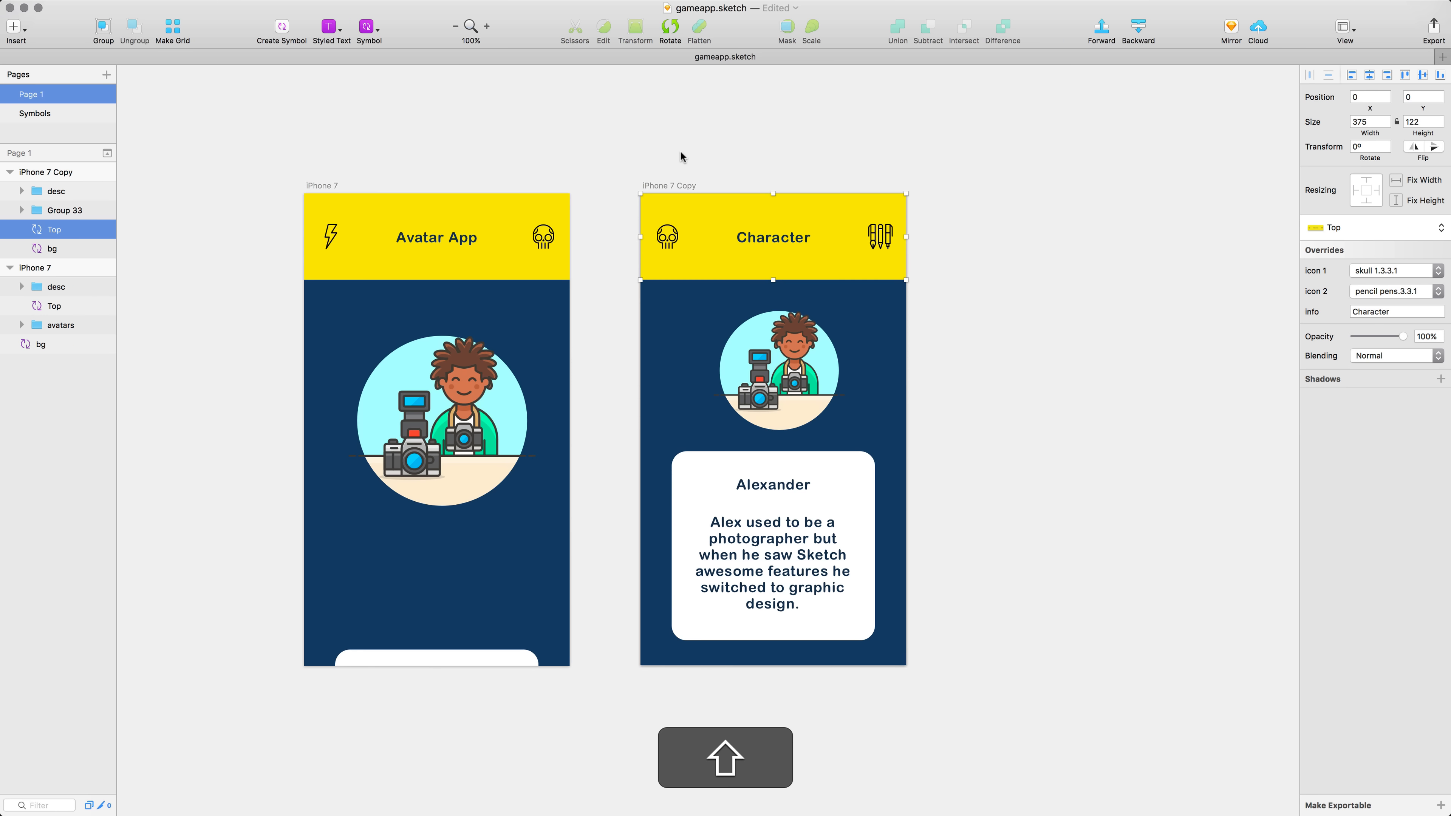
Step: Test the header's new resizing rules by enlarging the iPhone 7 Copy artboard, and undo the enlargement
left_click(678, 184)
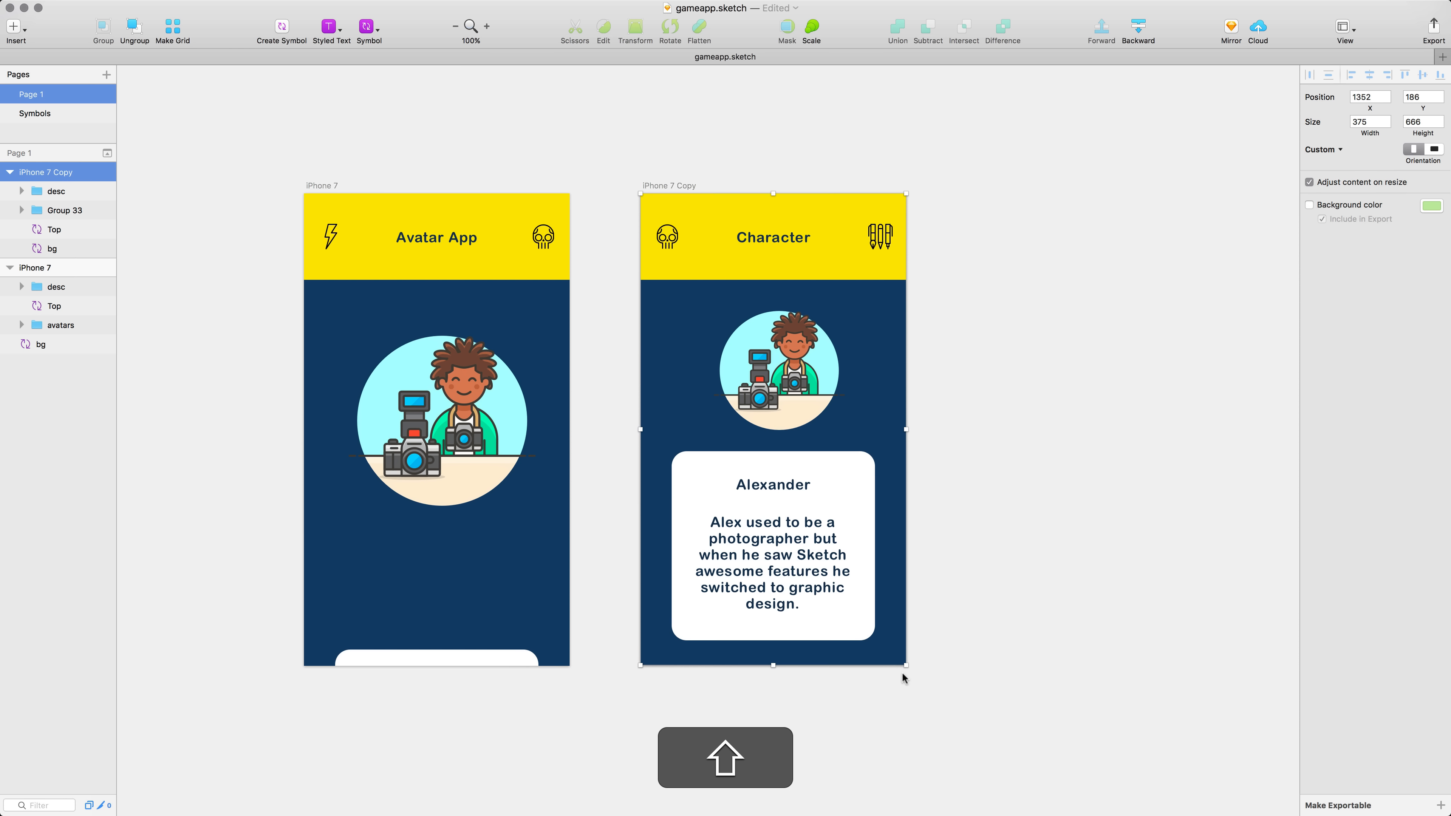
left_click_drag(905, 664, 1145, 714)
key("super+z")
Step: Pin the desc group on iPhone 7 Copy to both side edges and test it by enlarging the artboard to about 687 × 801
left_click(830, 609, "shift+super")
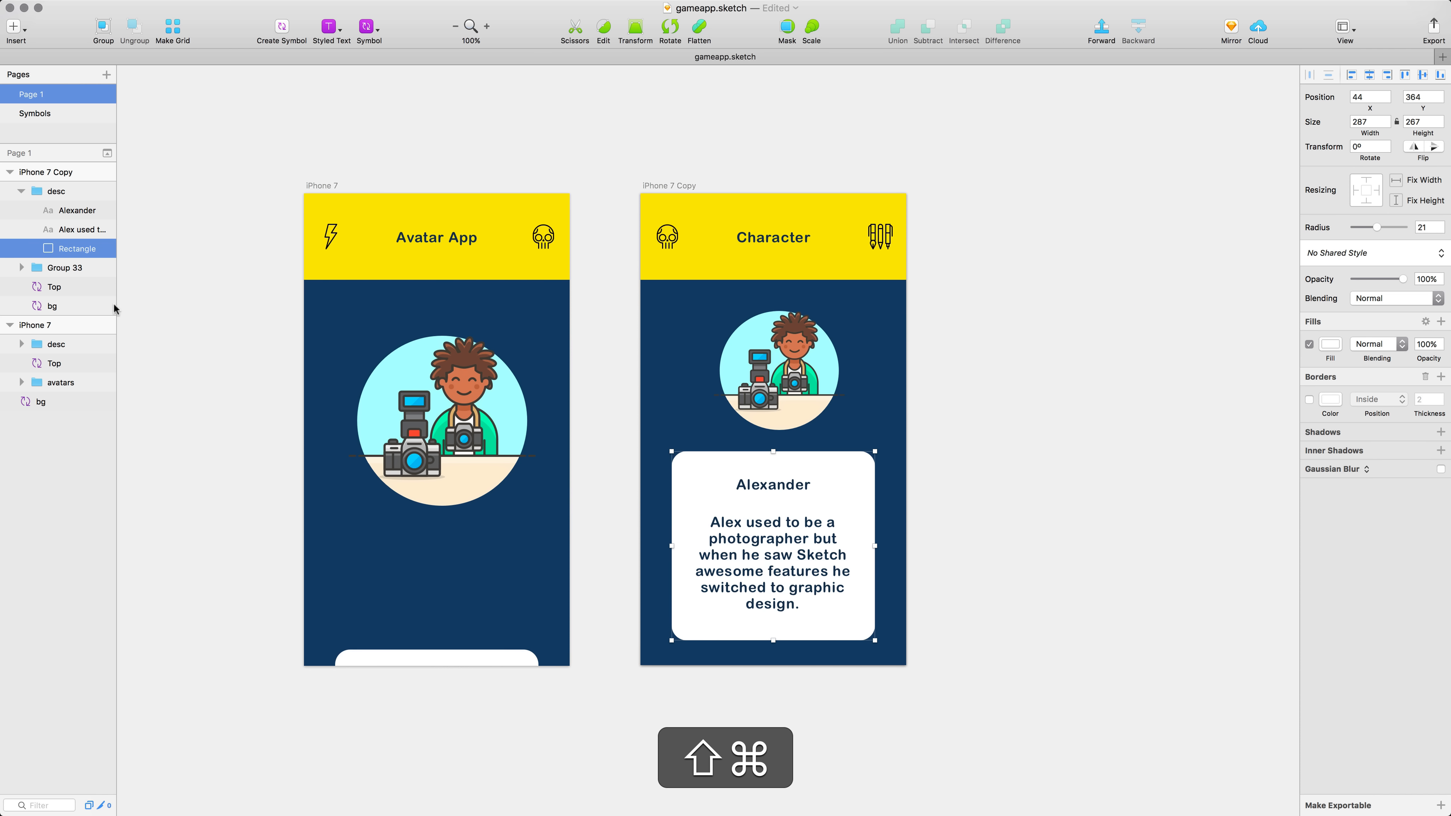
left_click(742, 525)
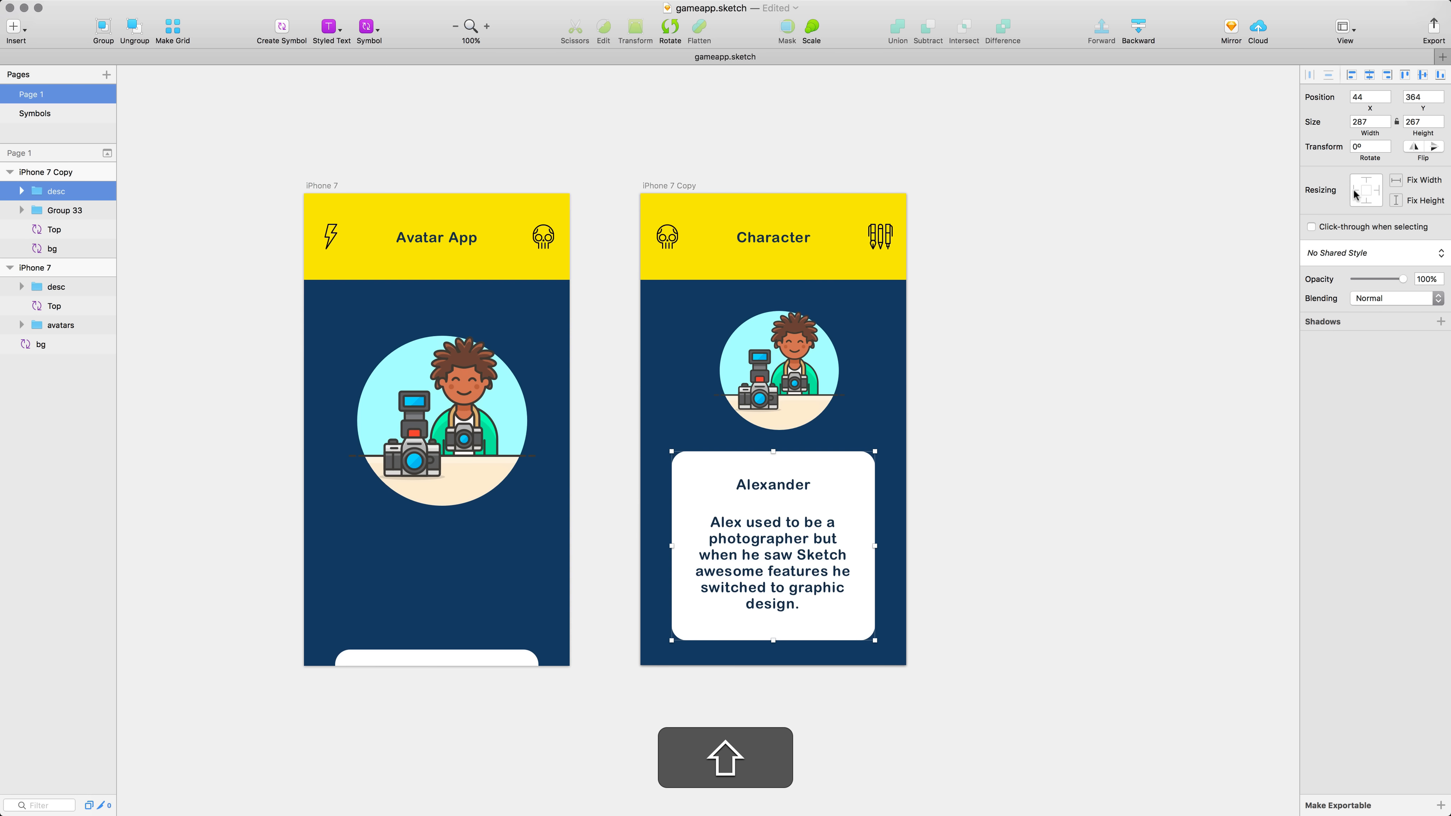
left_click(1375, 192)
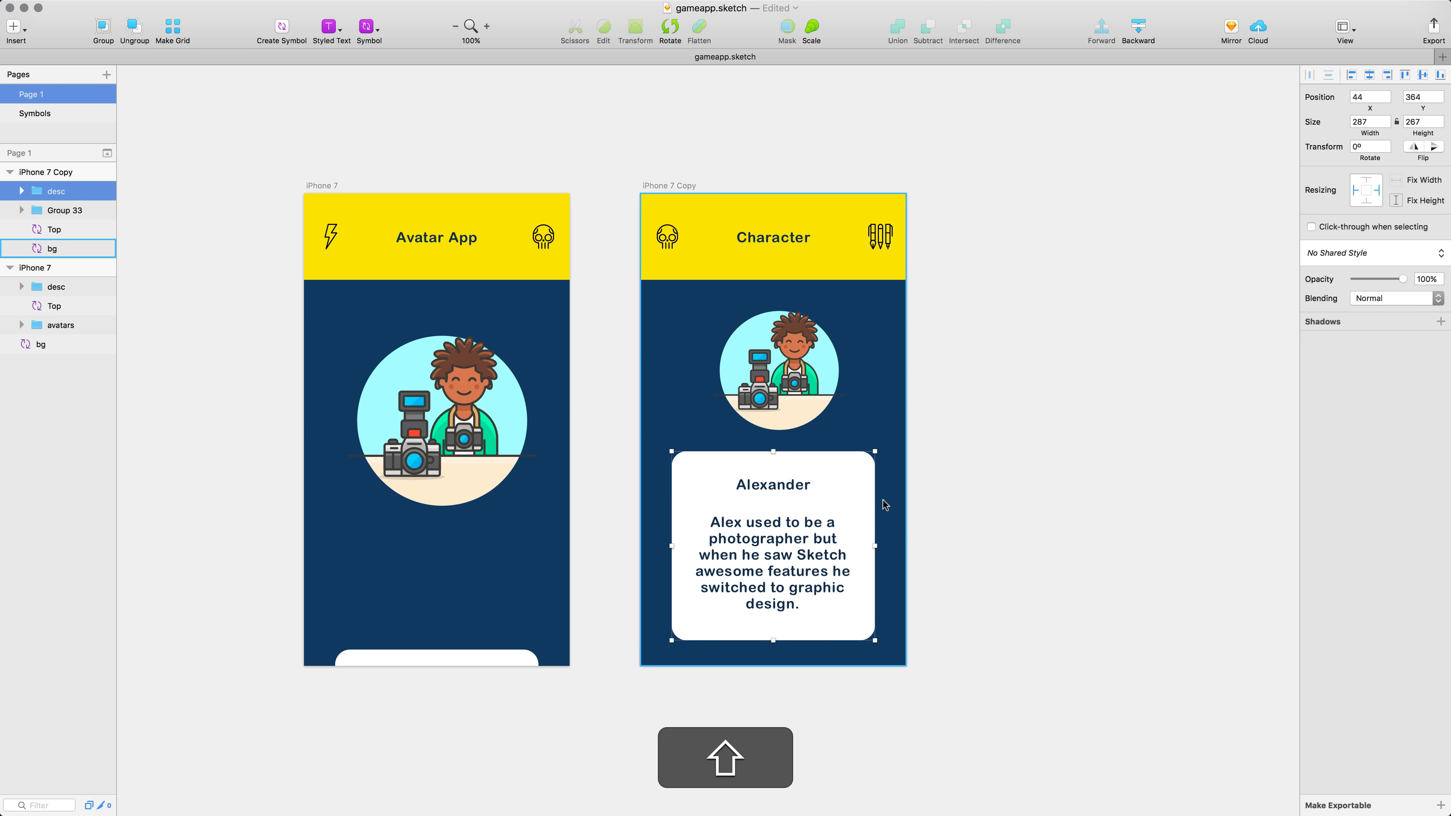
left_click(691, 187)
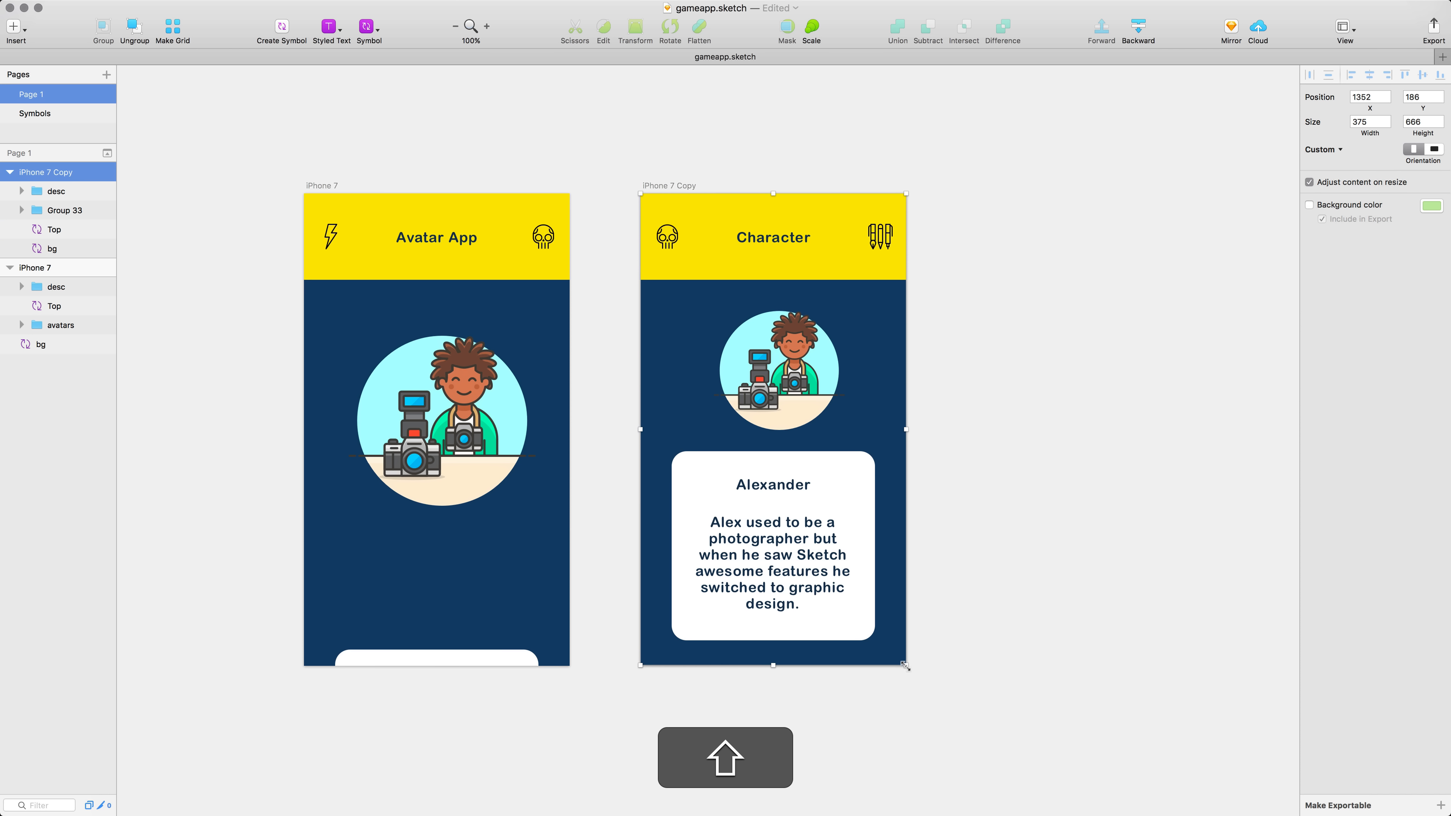
left_click_drag(905, 666, 1126, 760)
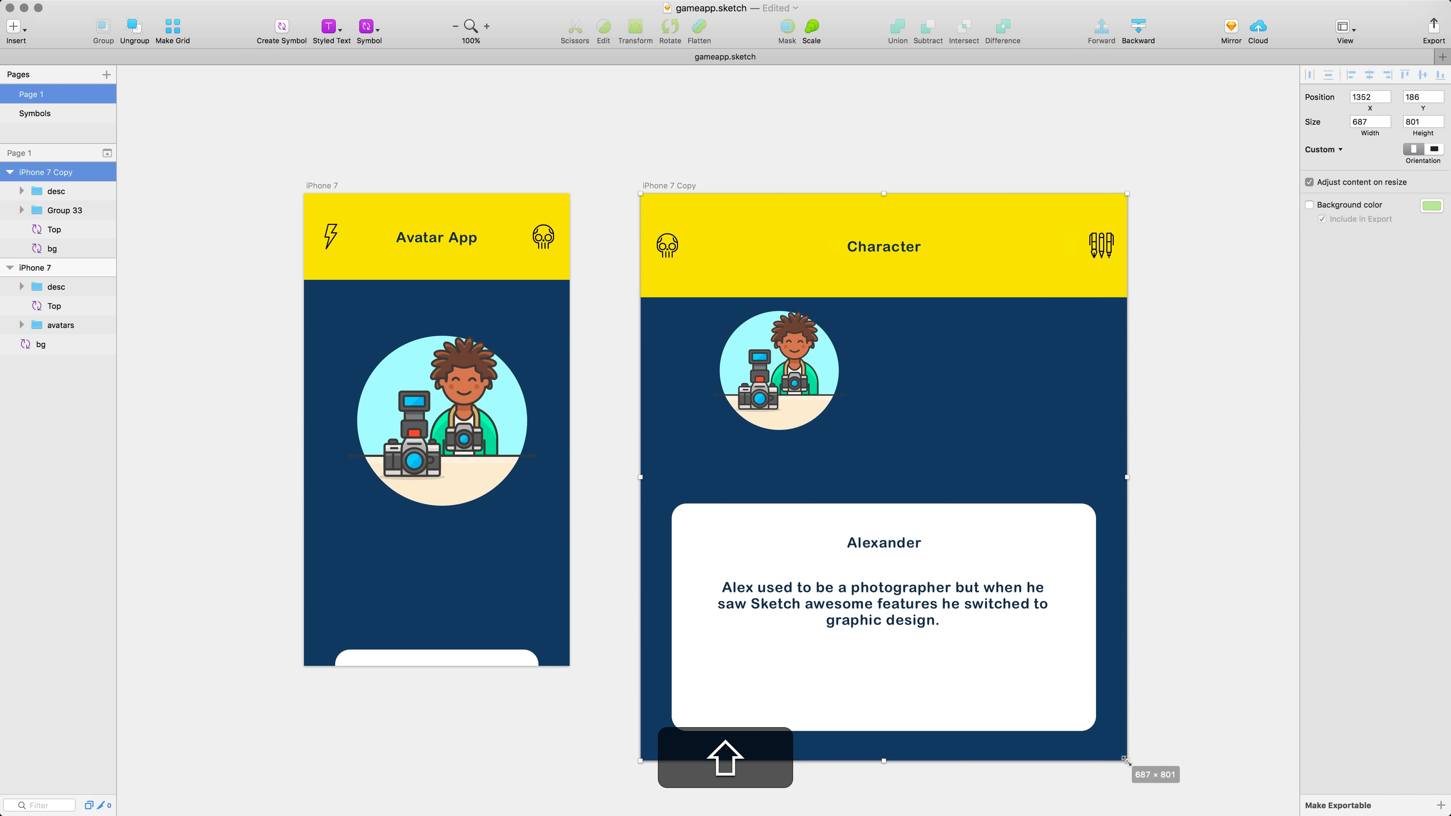
Step: Undo the artboard enlargement, center Group 33 horizontally on iPhone 7 Copy, and give it fixed width and height with a top-edge pin
key("super+z")
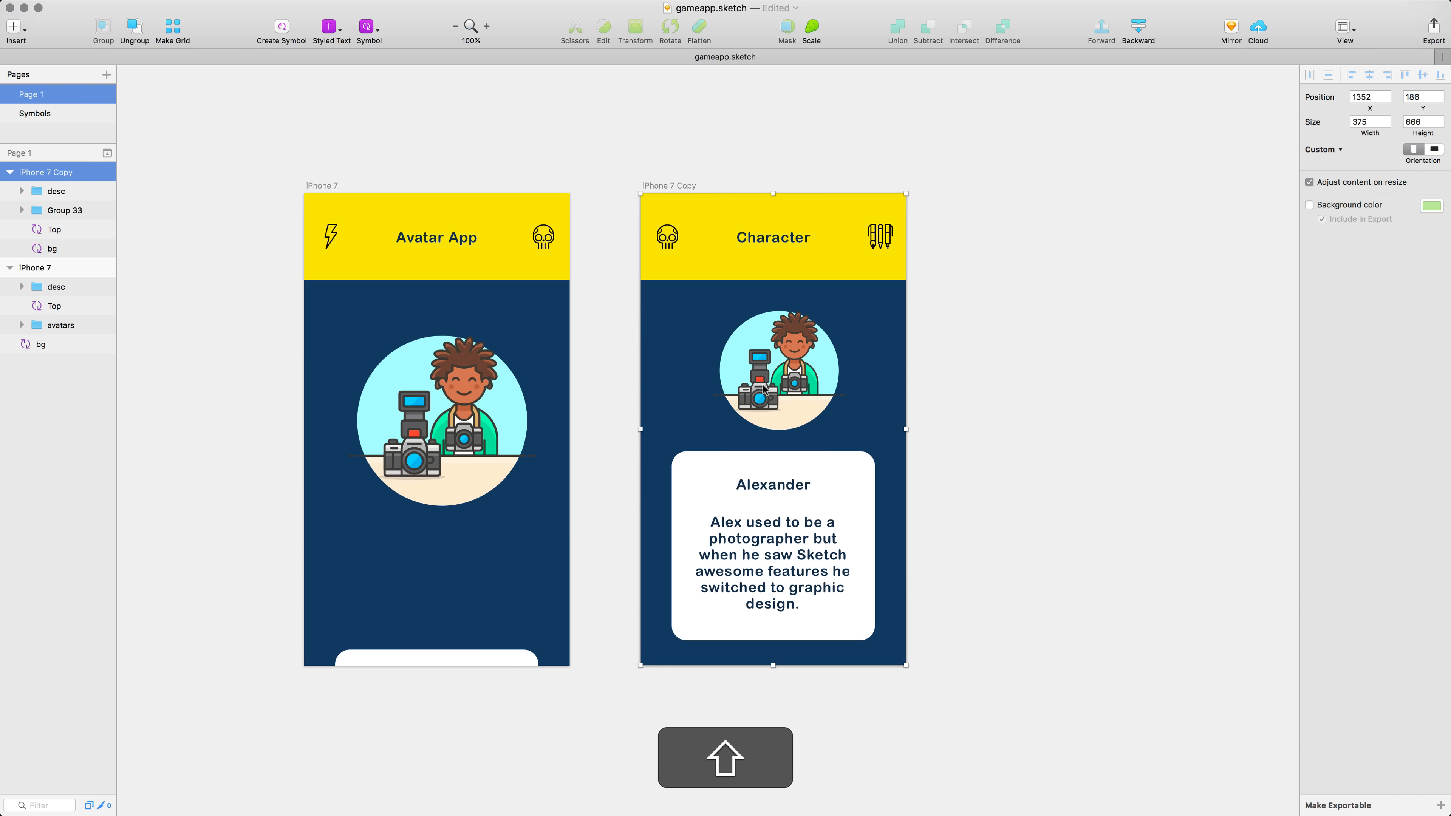
left_click(784, 355, "shift+super")
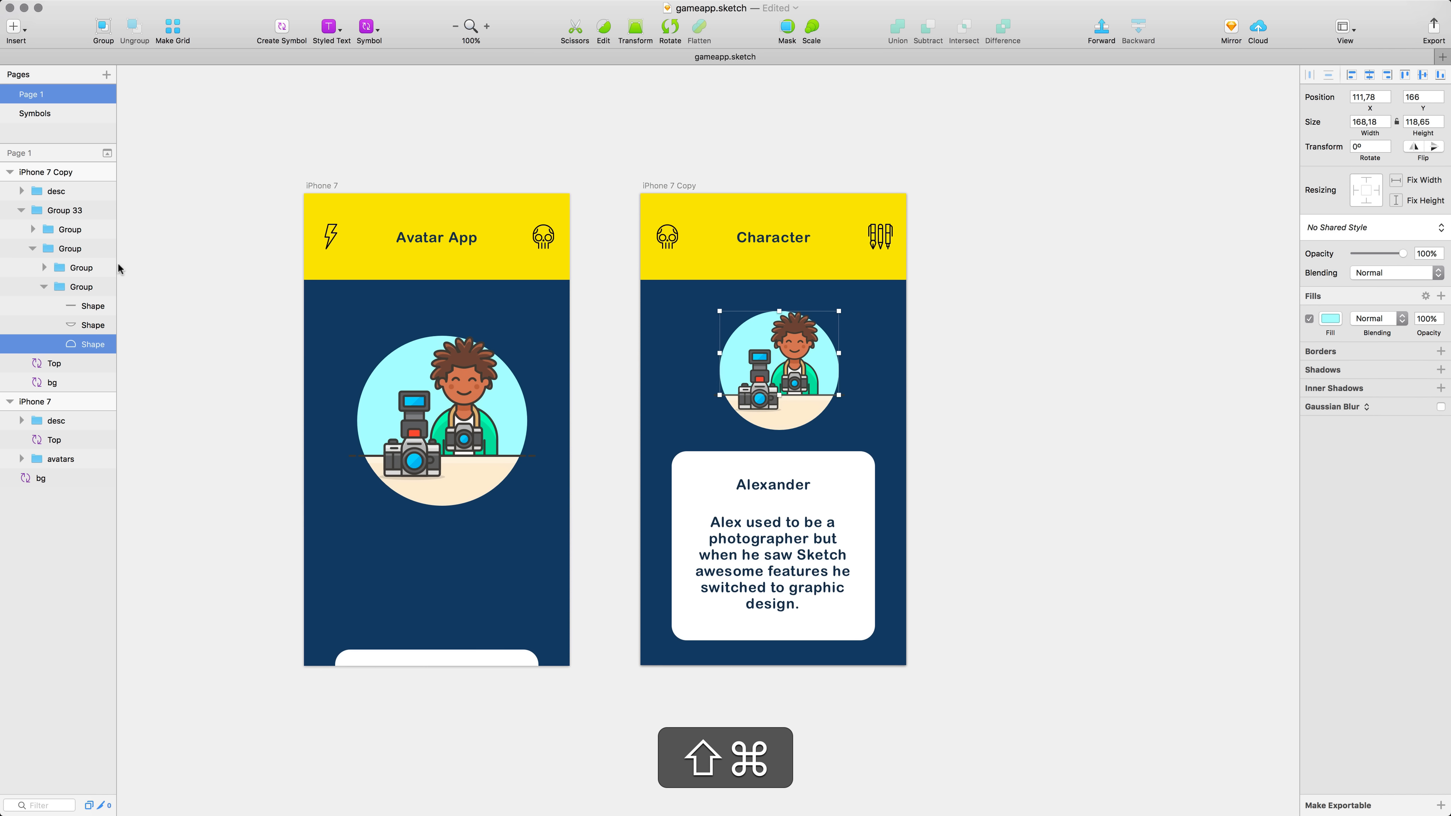
left_click(28, 217, "shift")
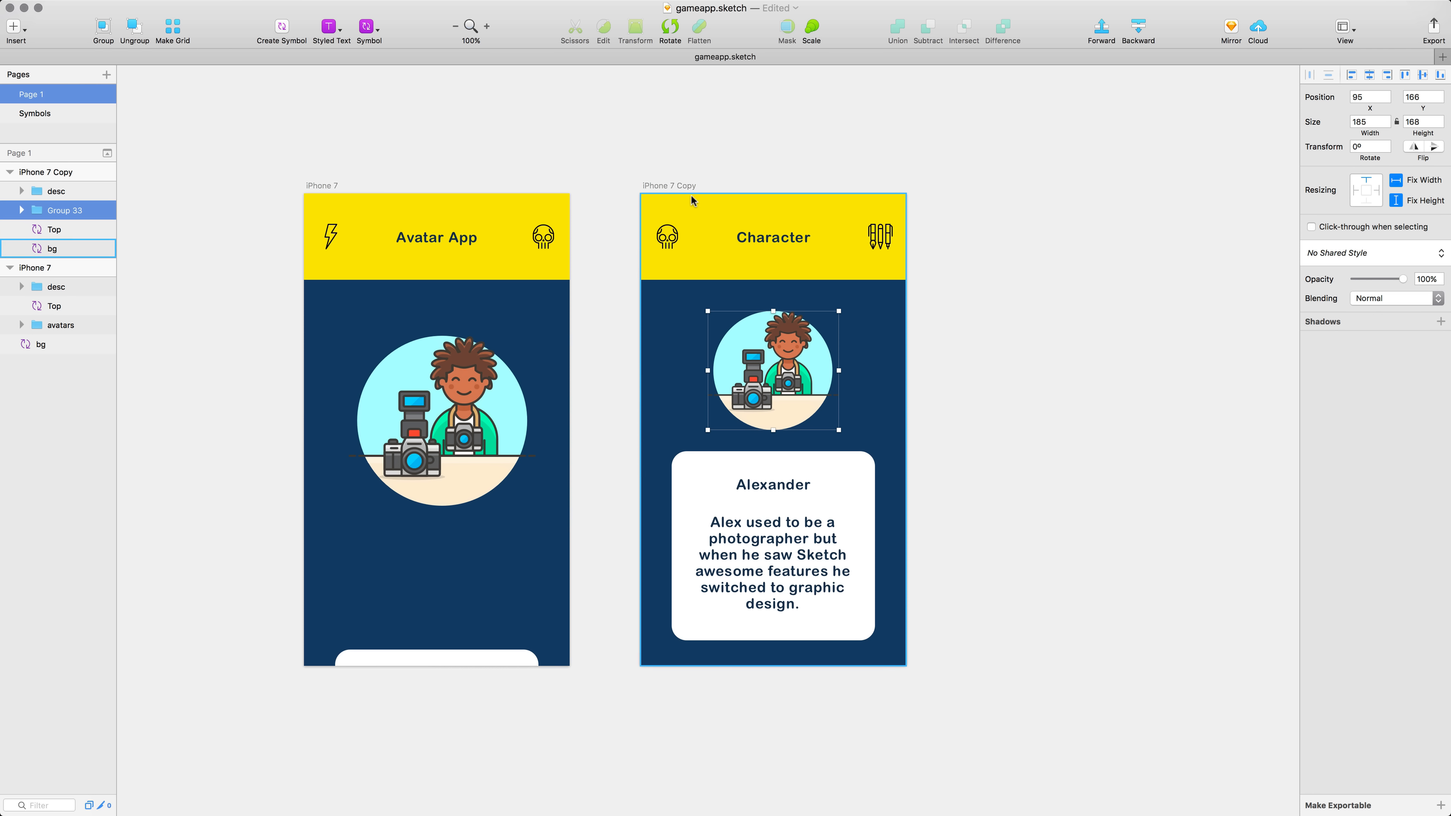
Step: Test the avatar group's resizing rules by enlarging the iPhone 7 Copy artboard to about 497 × 681, and undo the enlargement
left_click(668, 185)
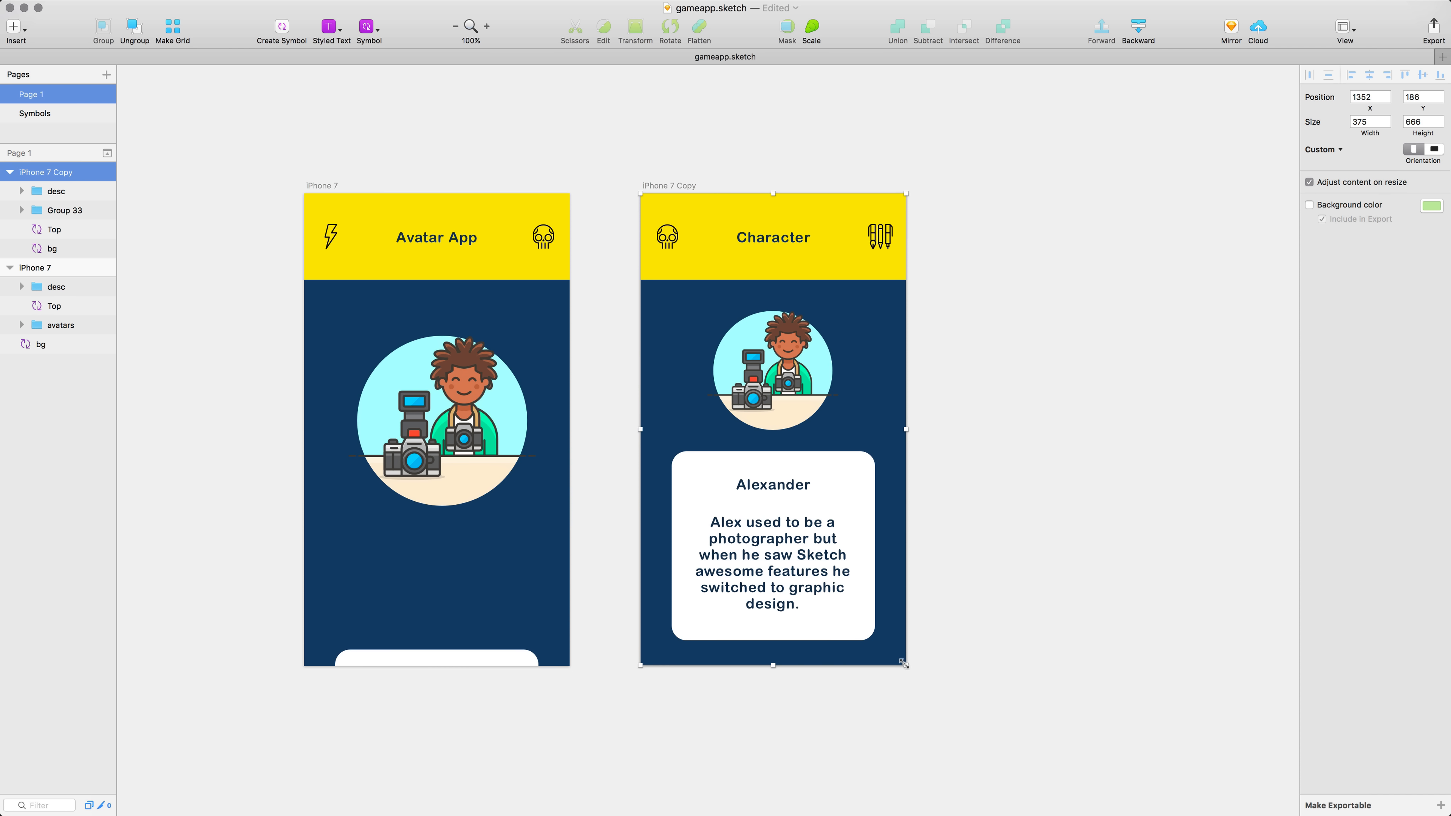
left_click_drag(903, 663, 942, 669)
key("super+z")
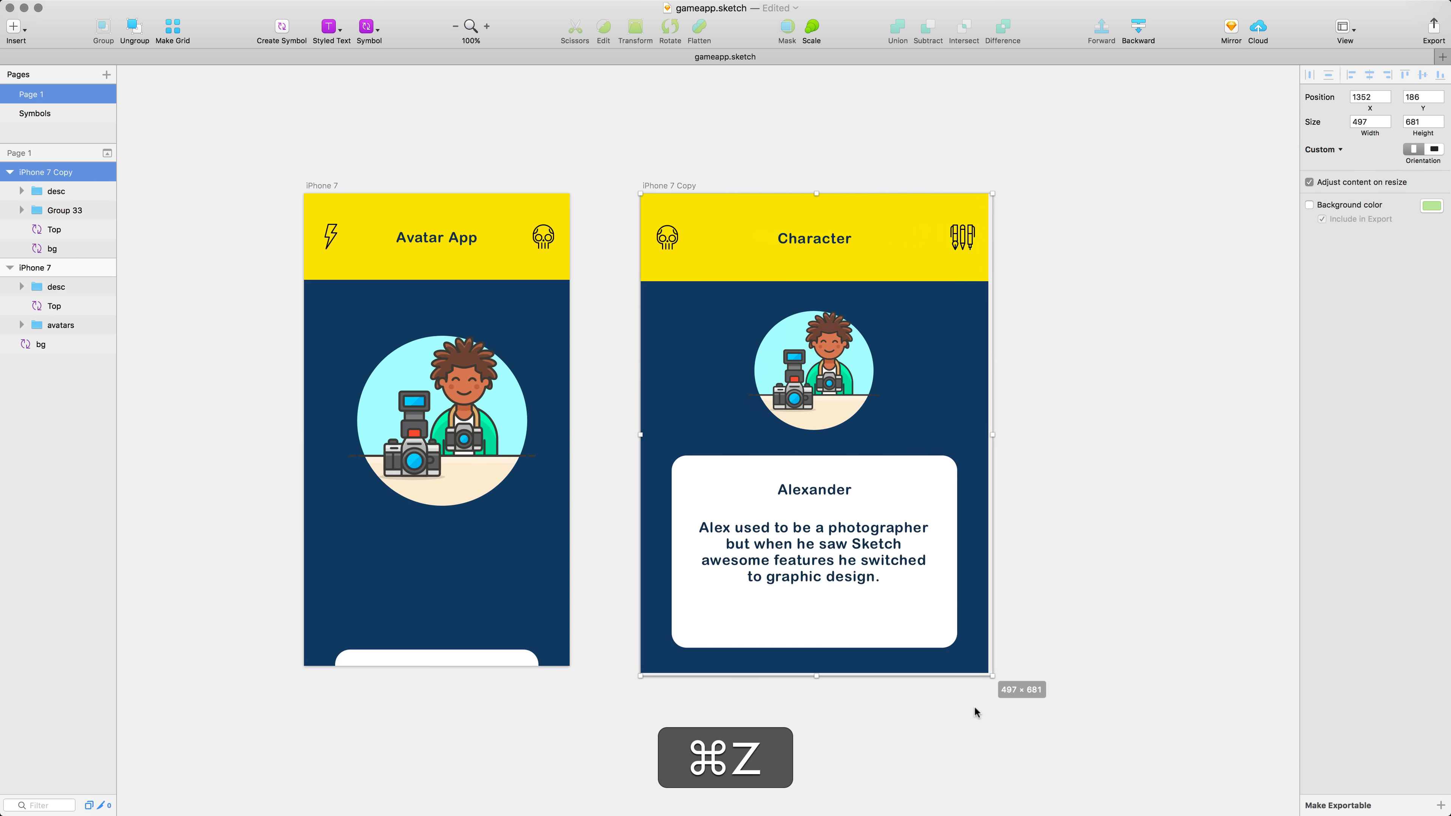
key("super+z")
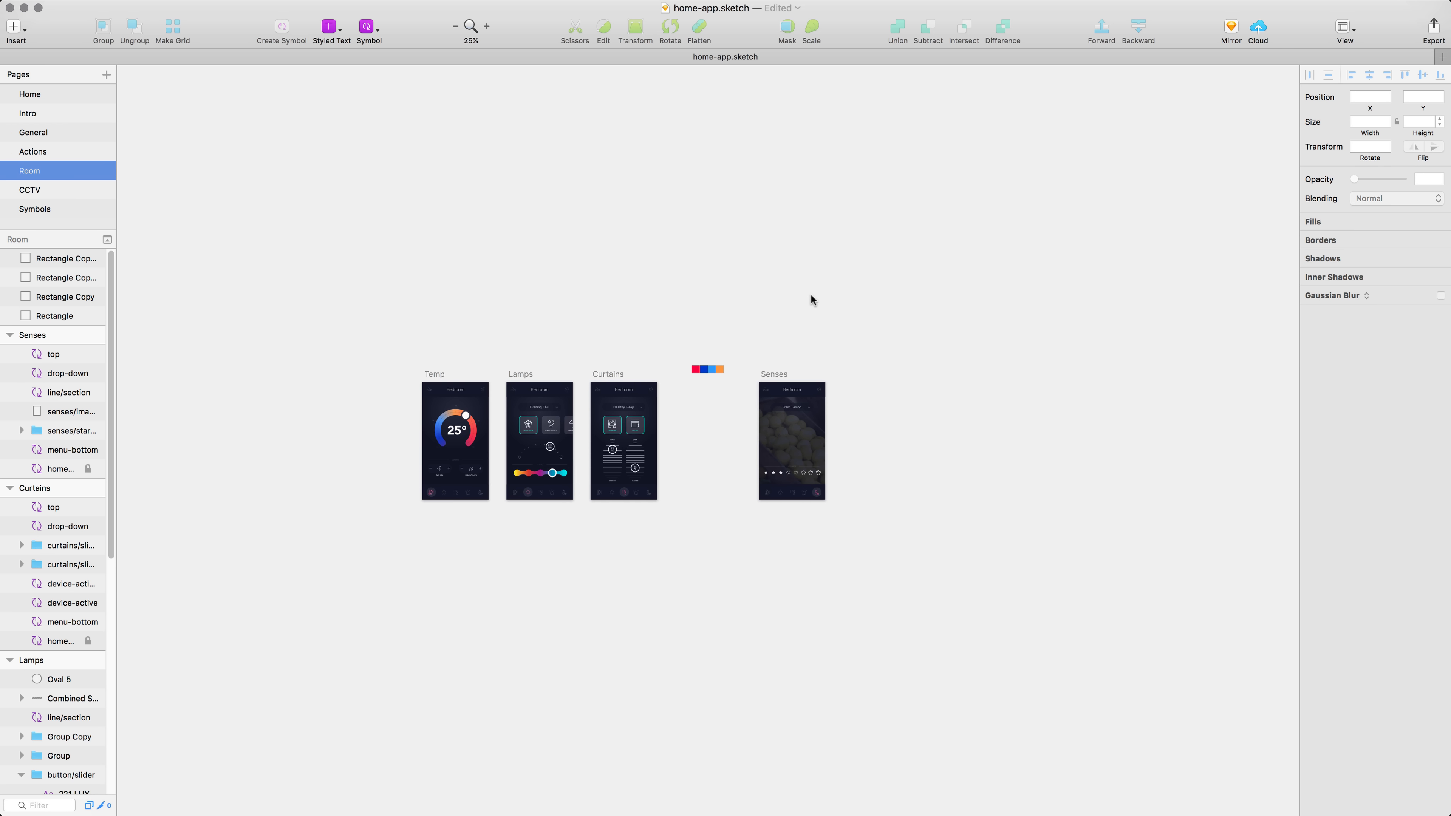
Step: Switch to home-app.sketch and duplicate the Curtains artboard on the Room page
left_click(606, 374)
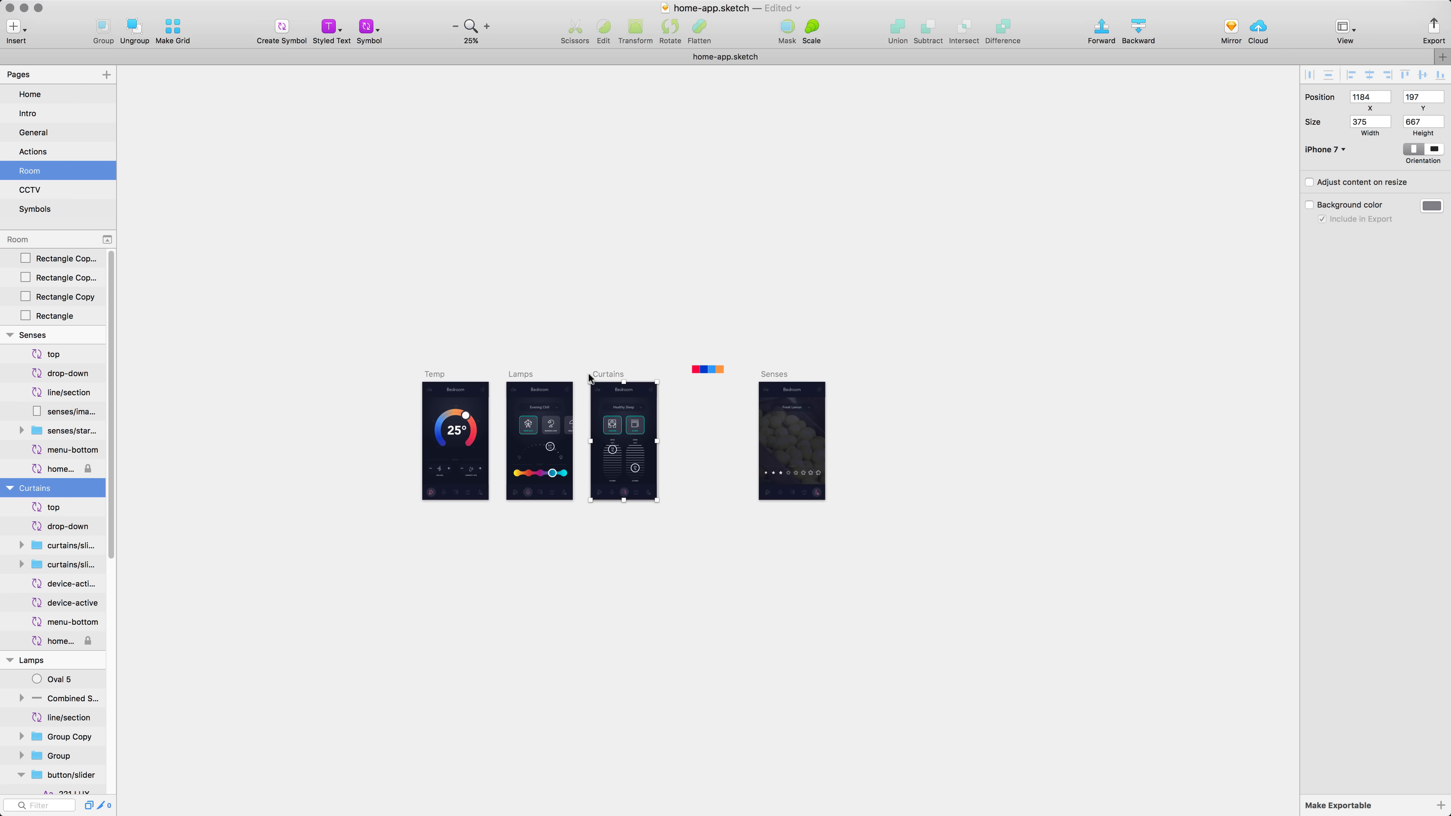
key("super+d")
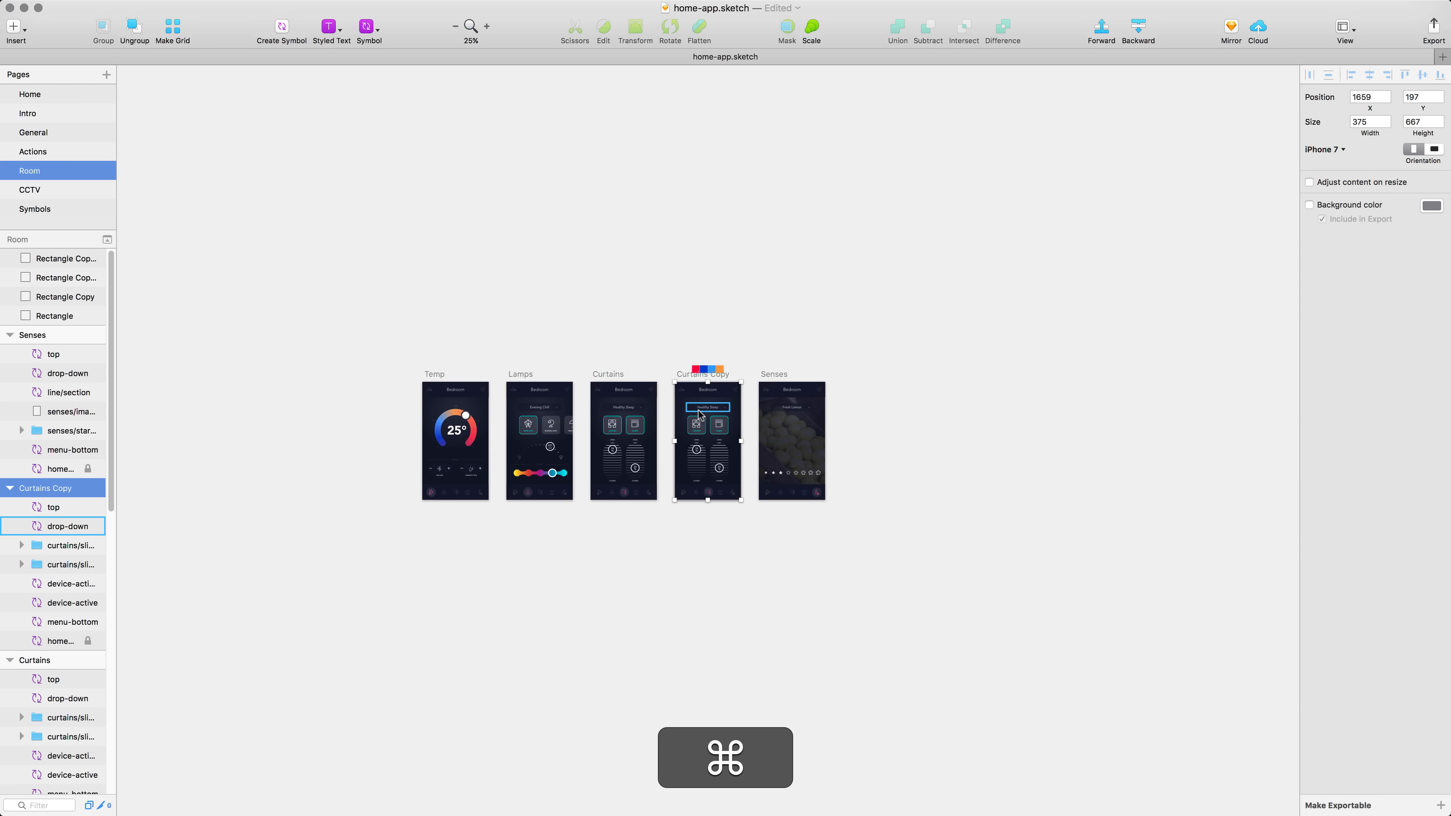
key("super+2")
key("super+minus")
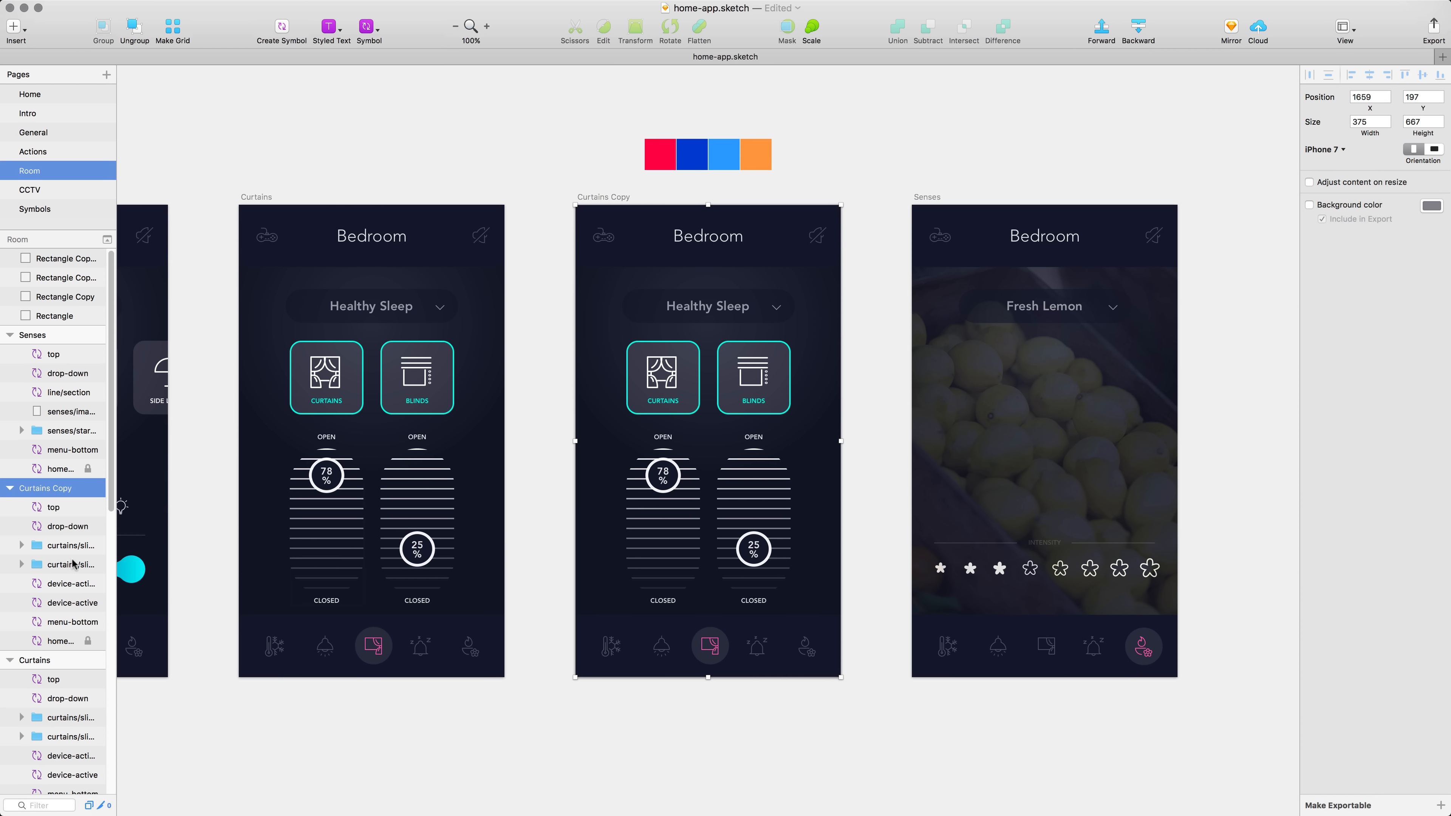
Step: Delete the drop-down, both curtain slider groups and both device-active symbols from the Curtains Copy artboard
left_click(62, 526)
left_click(53, 606, "shift")
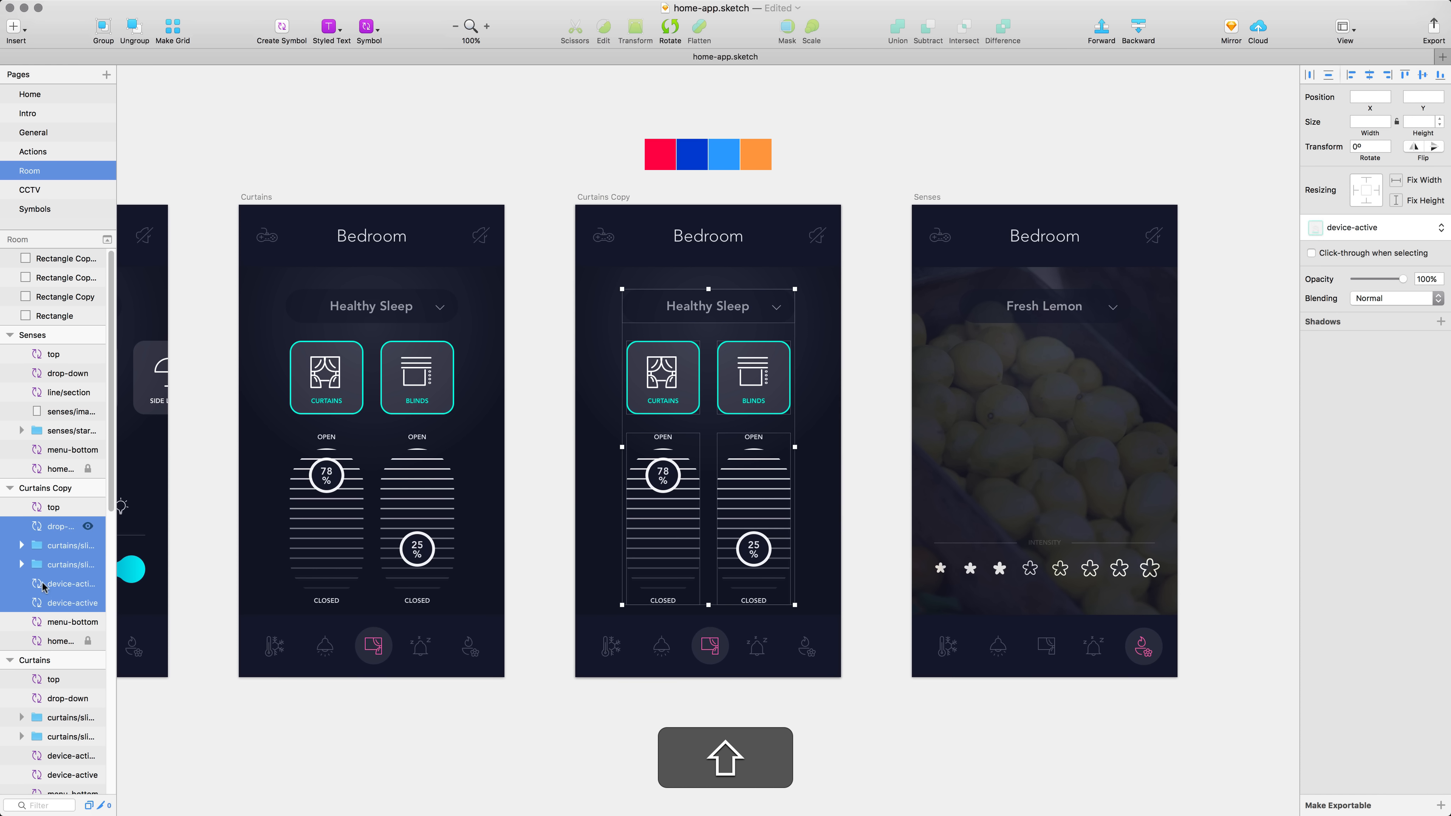
key("Delete")
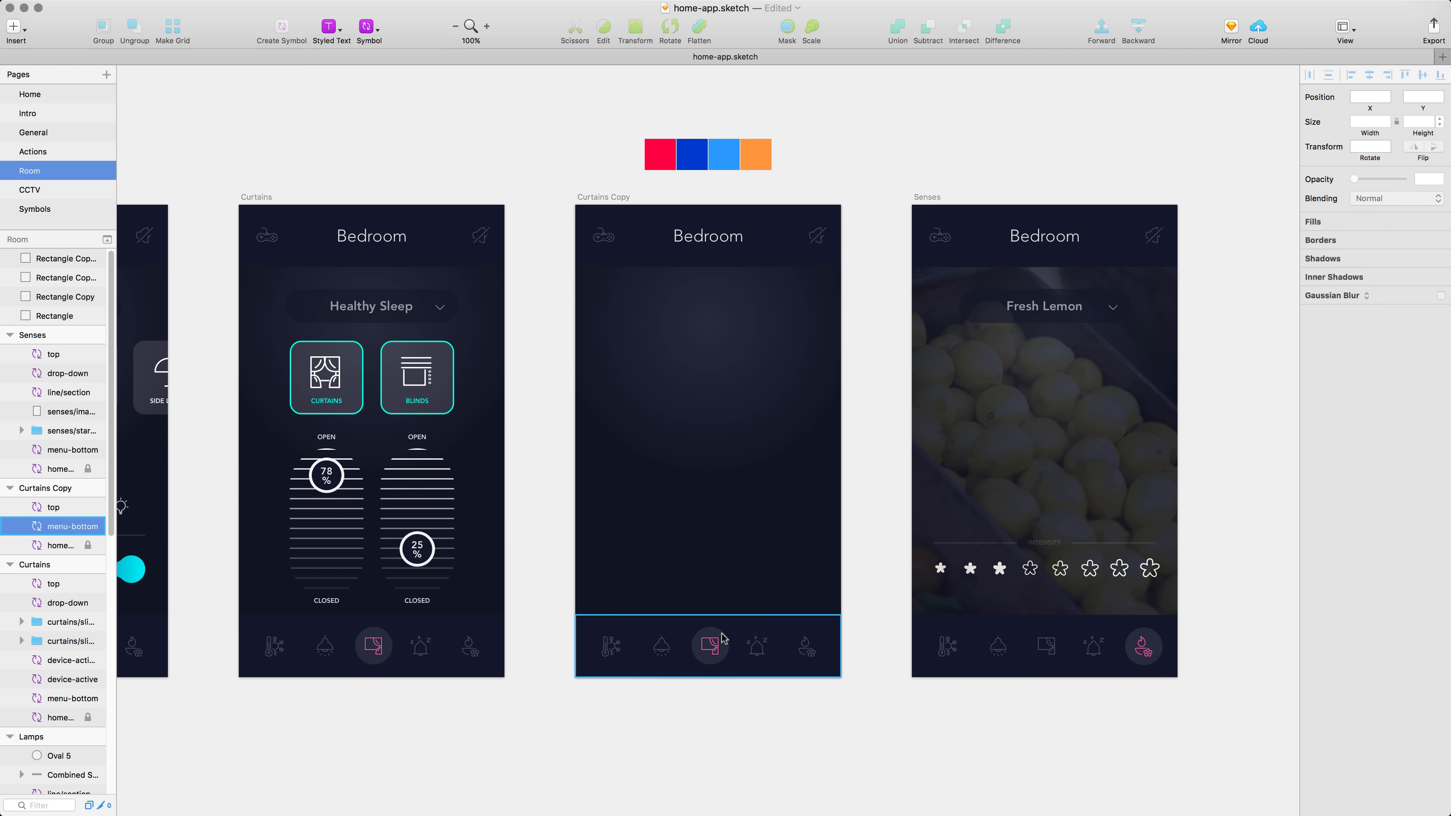
Step: In Curtains Copy's menu-bottom symbol, override the curtain icon with icon/curtain and the alarm icon with icon/alarm-active
left_click(707, 666)
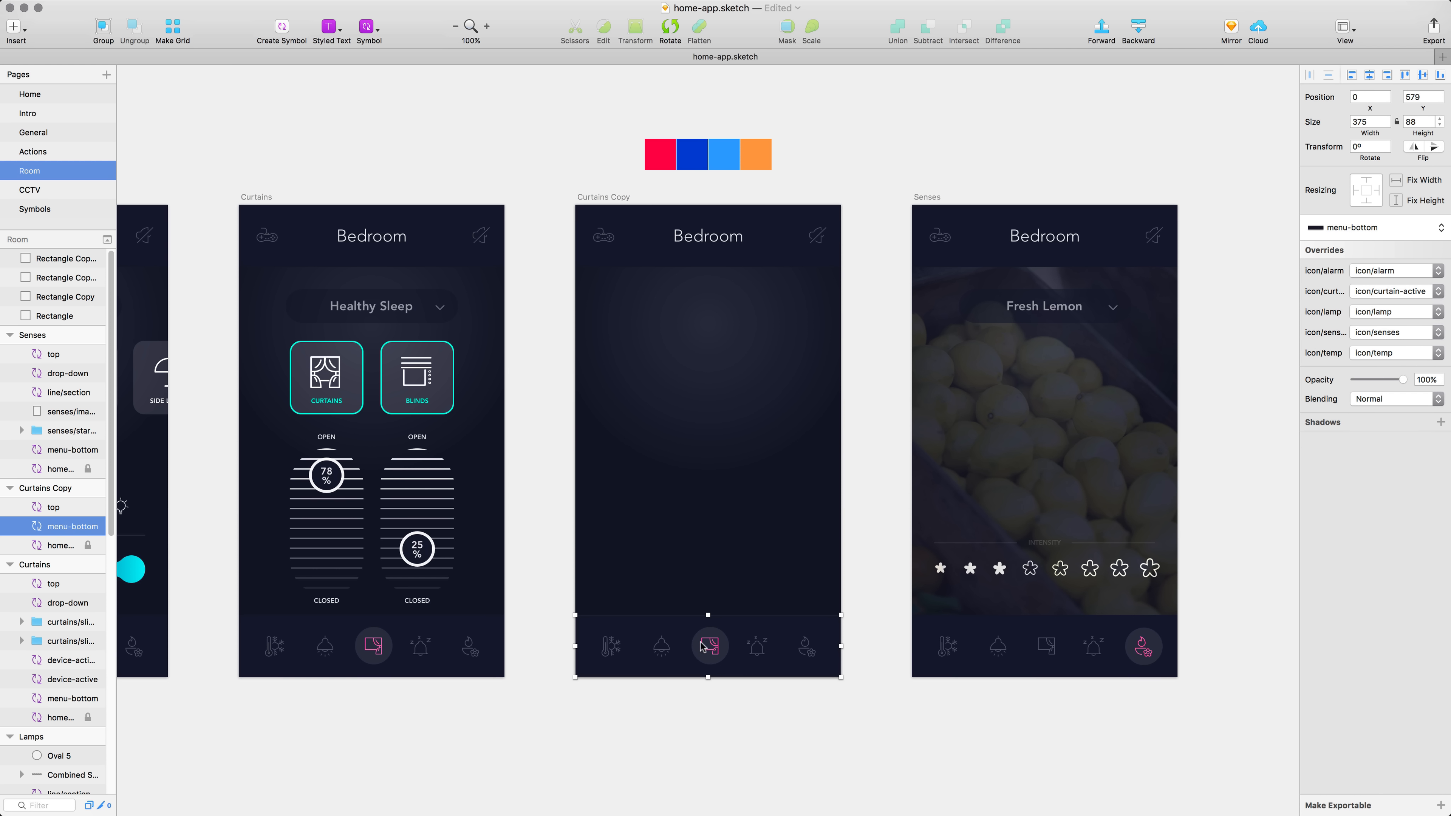
left_click(1389, 295)
left_click(1392, 280)
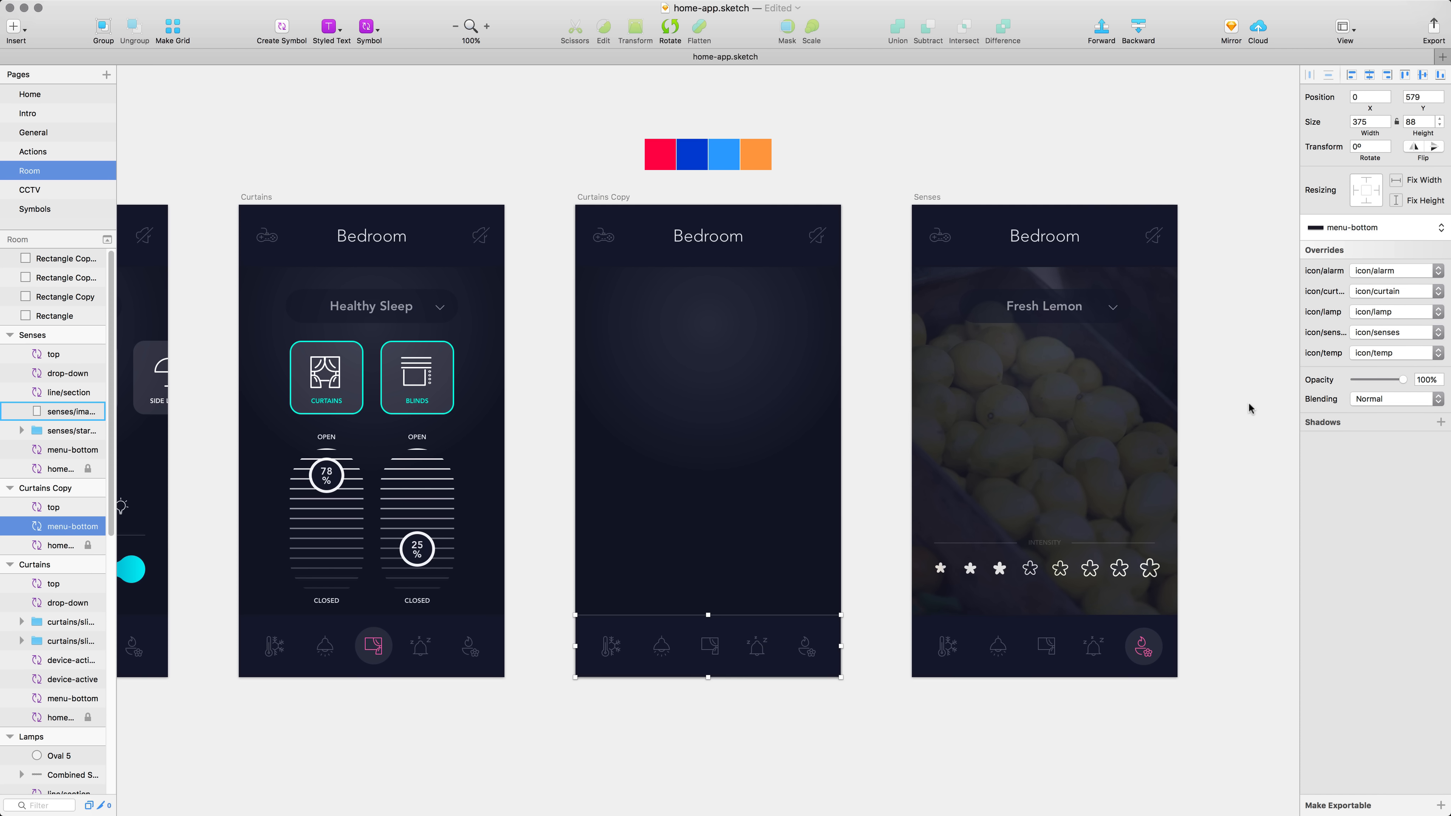
left_click(1381, 272)
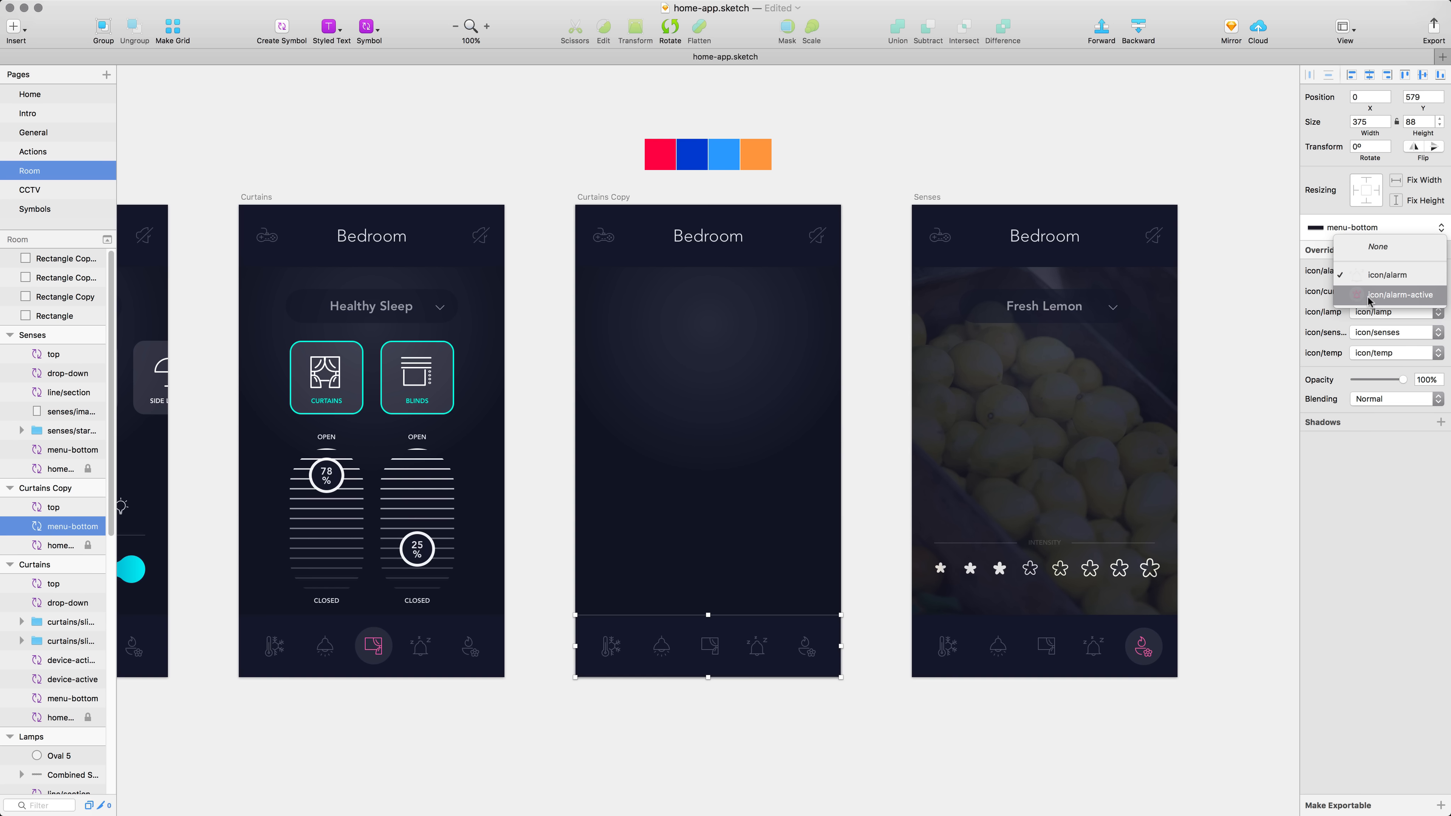
left_click(1394, 295)
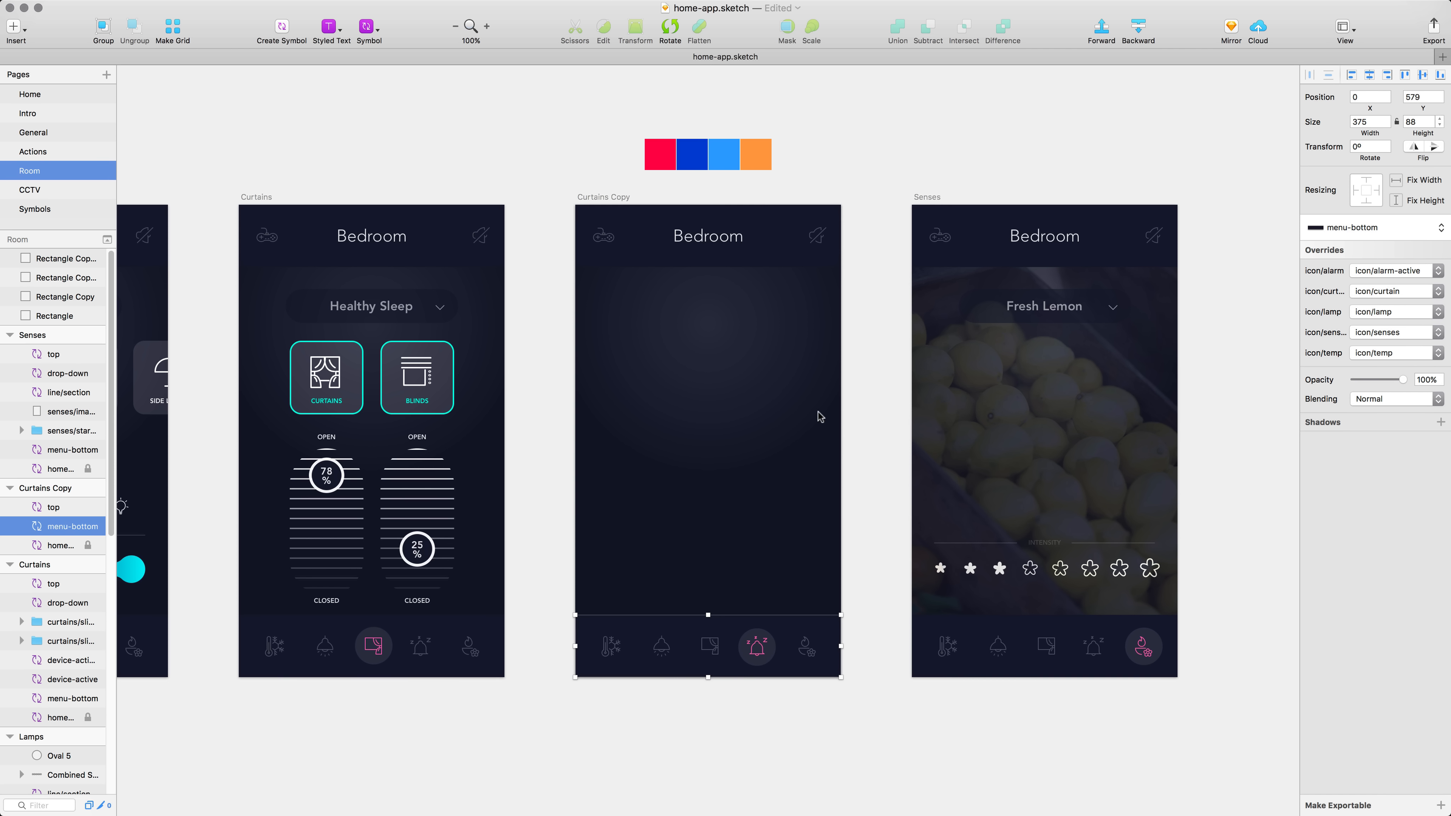
Step: Insert a line/section symbol at X 32, Y 471 on Curtains Copy and override its general text with REPEAT
left_click(772, 412)
left_click(368, 26)
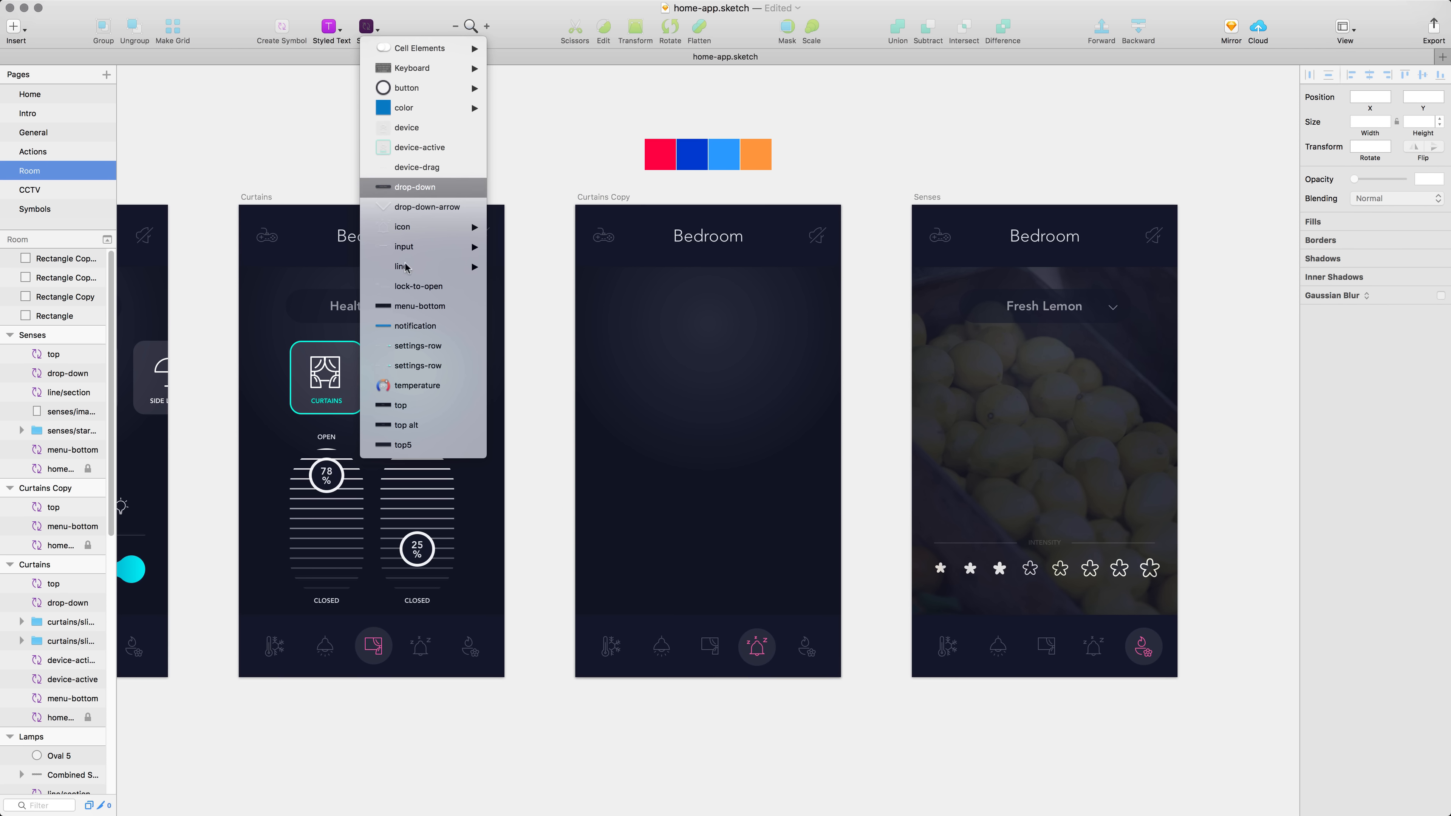
mouse_move(410, 260)
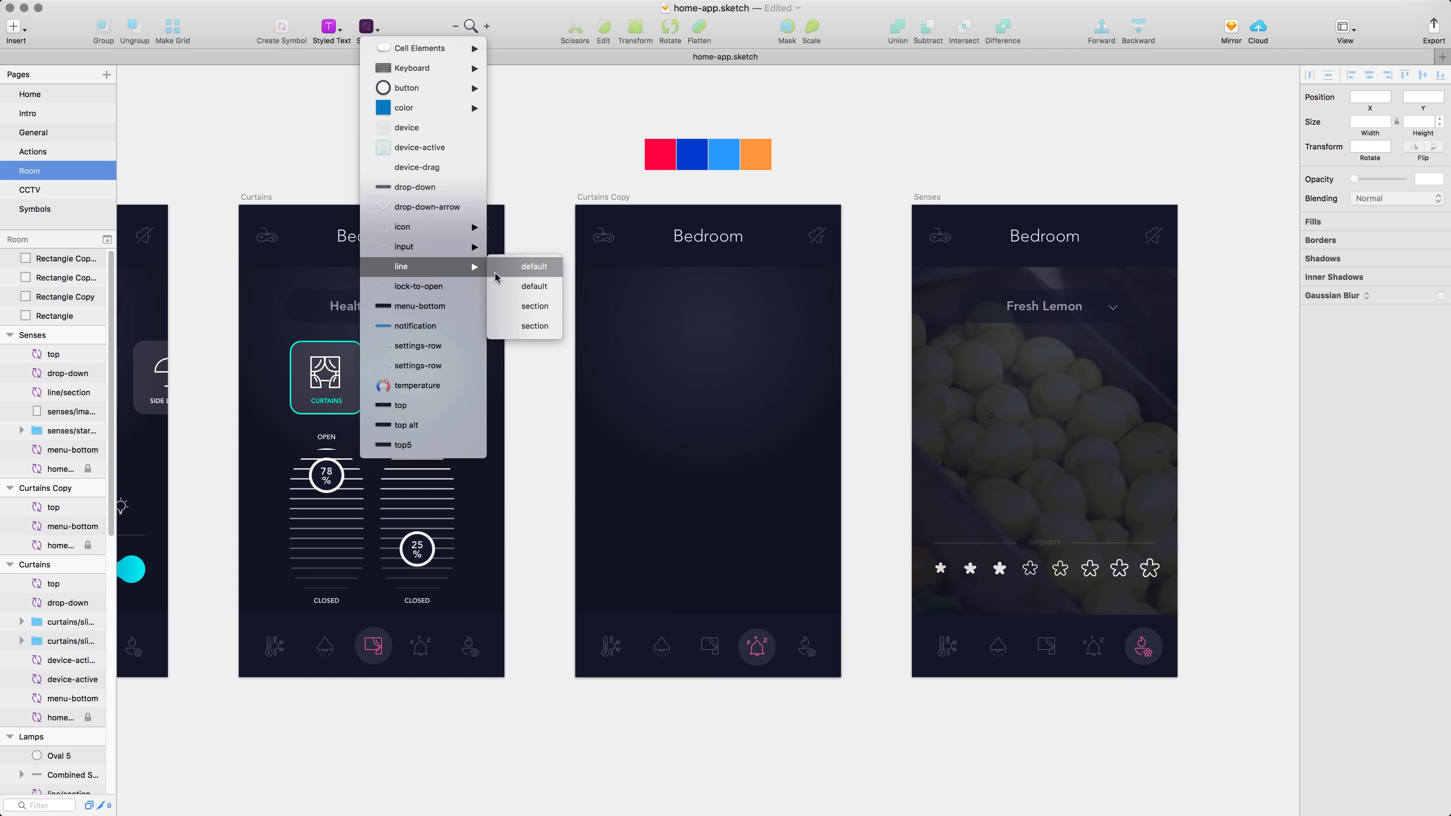
left_click(527, 308)
left_click(729, 542)
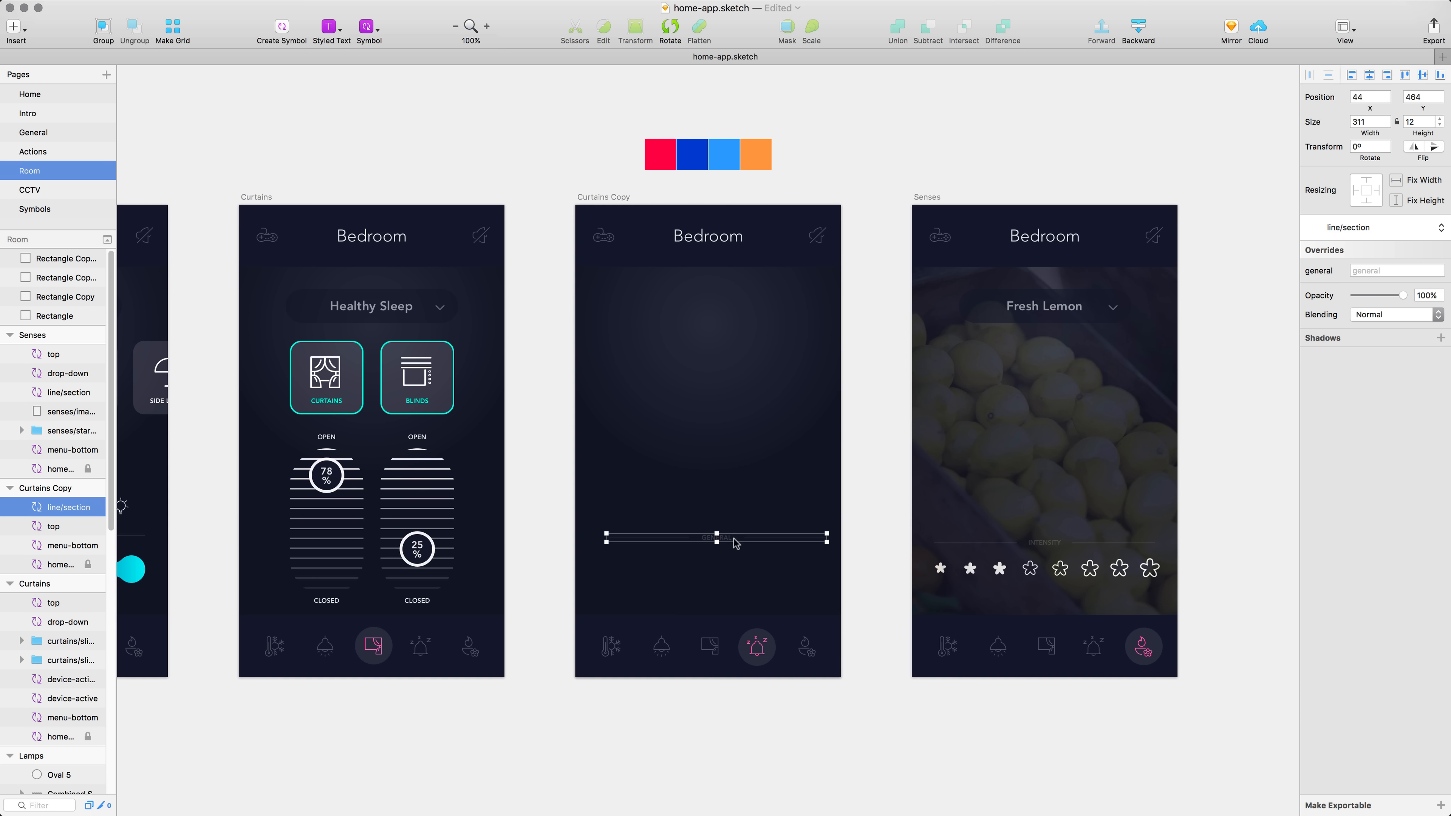
left_click_drag(725, 544, 725, 545)
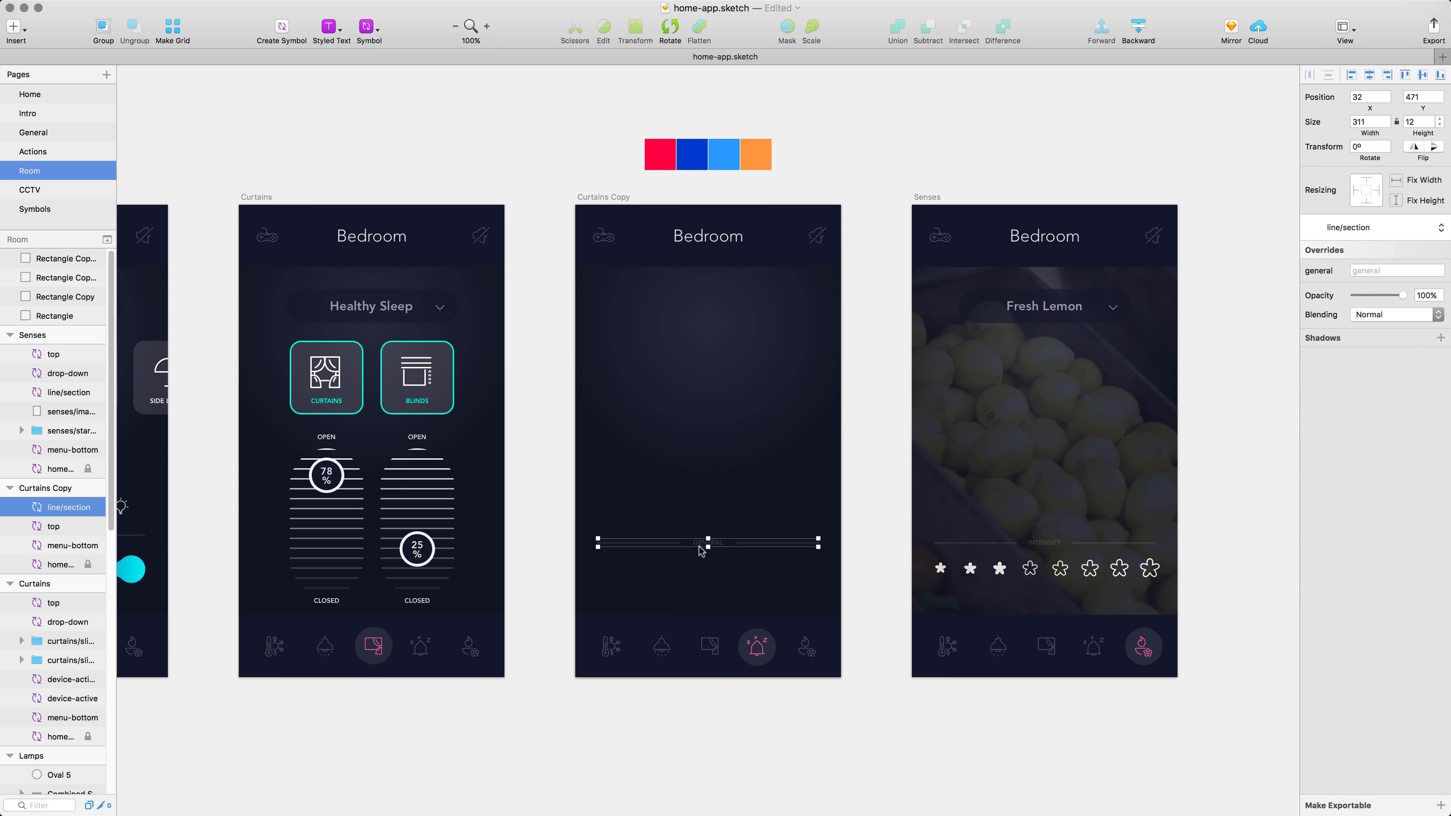
left_click(1366, 271)
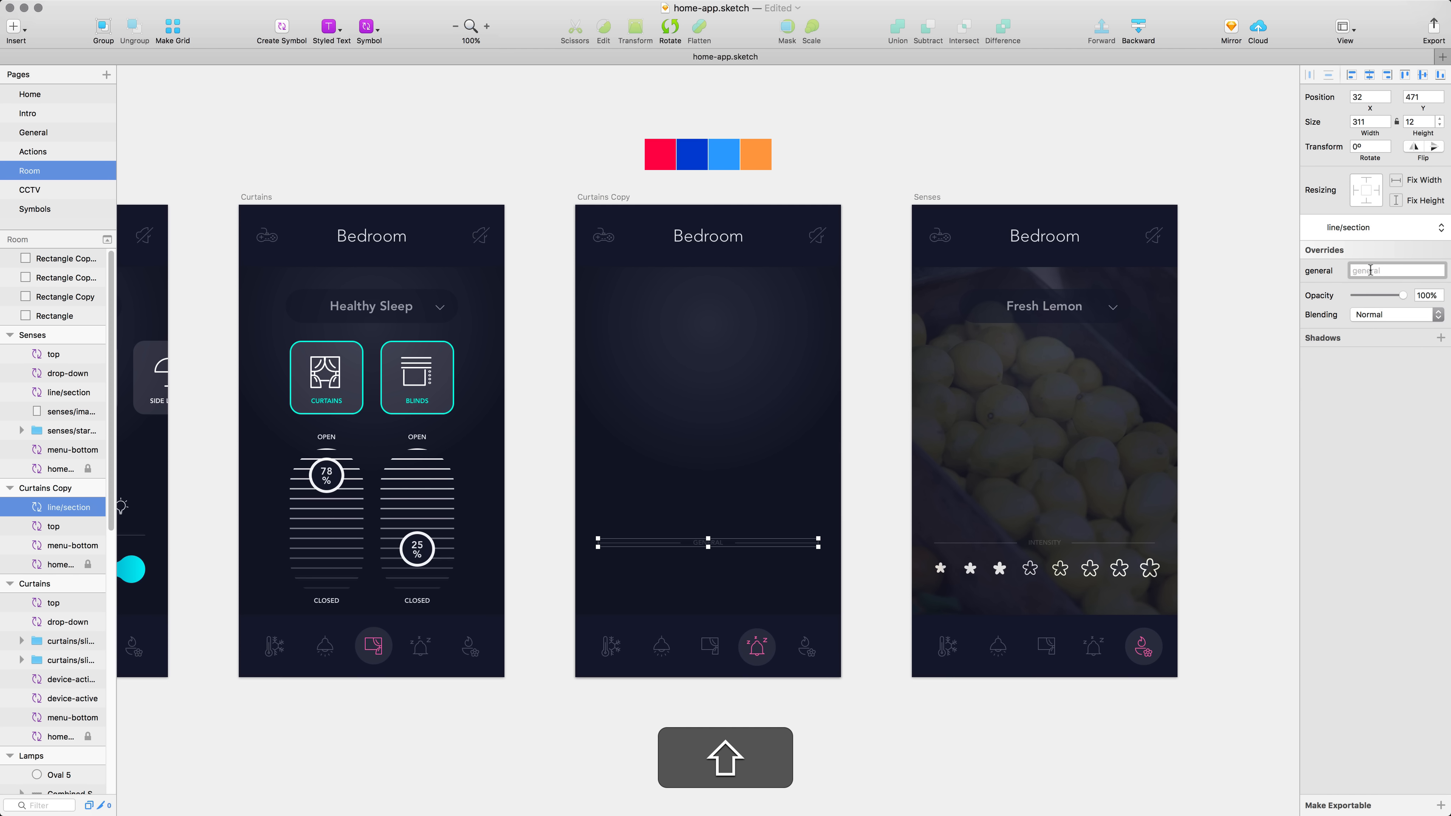
type("REPEAT")
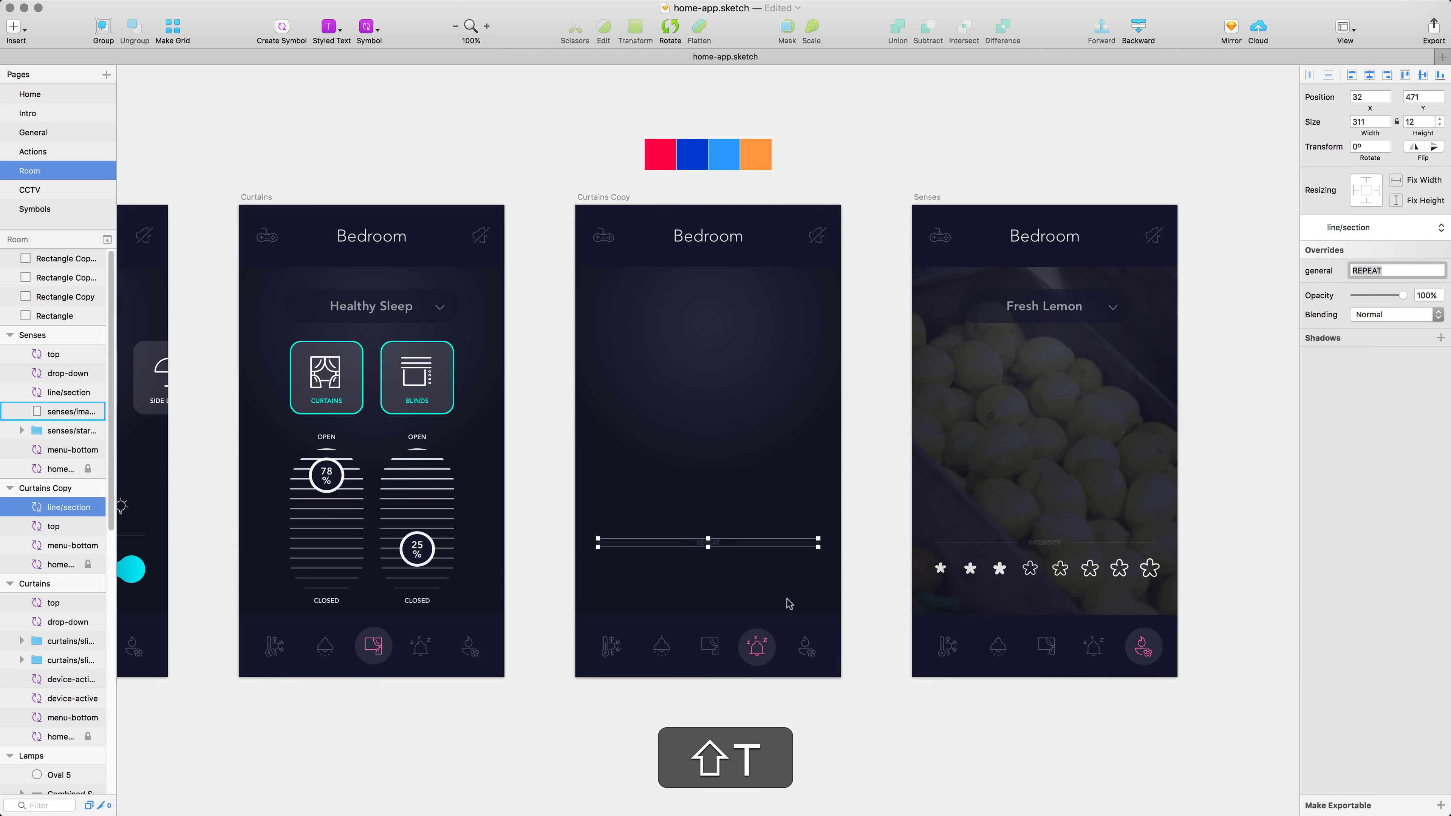
type("zz")
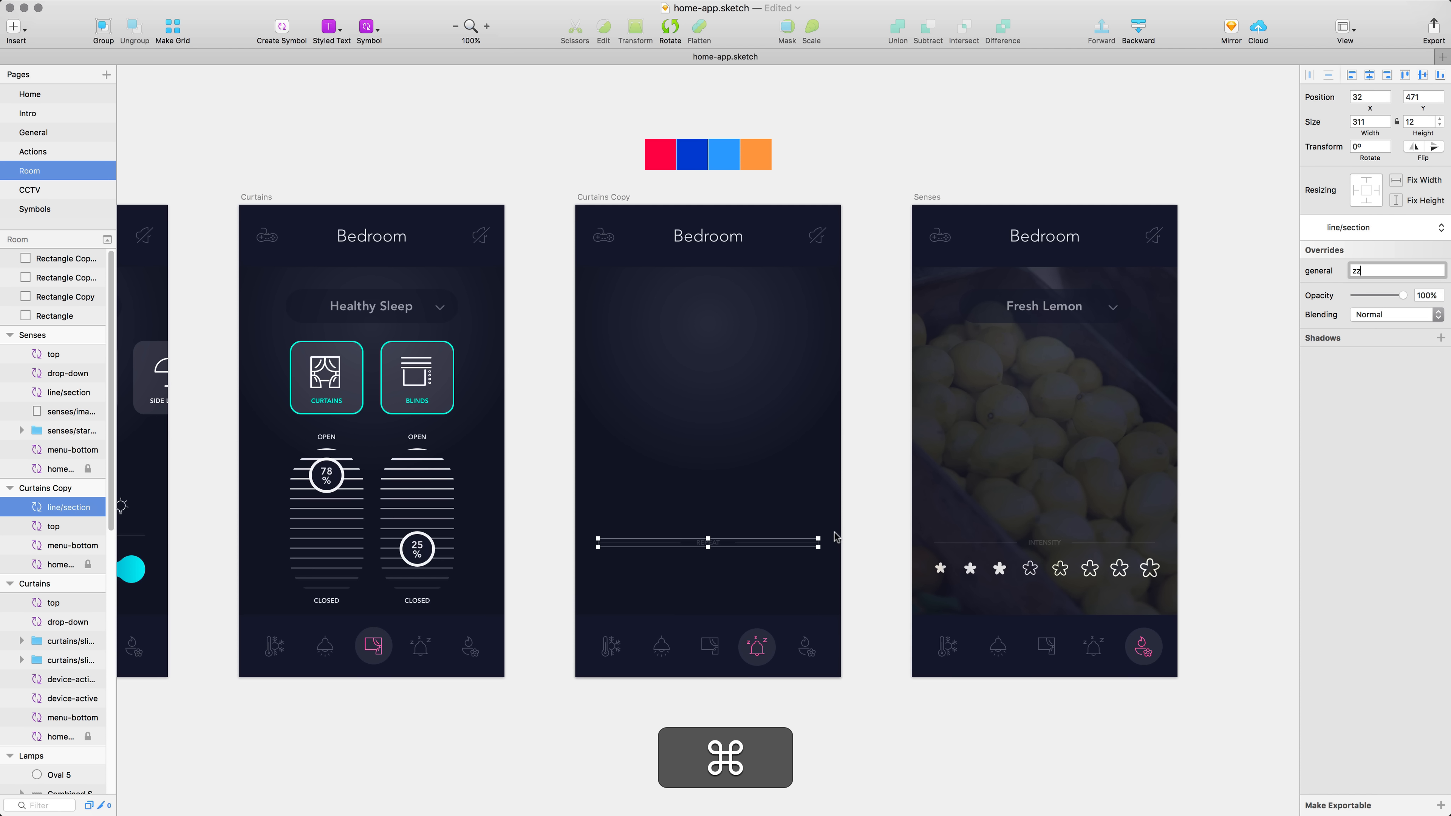
key("super+Escape")
key("super+z")
key("super+z")
key("super+z")
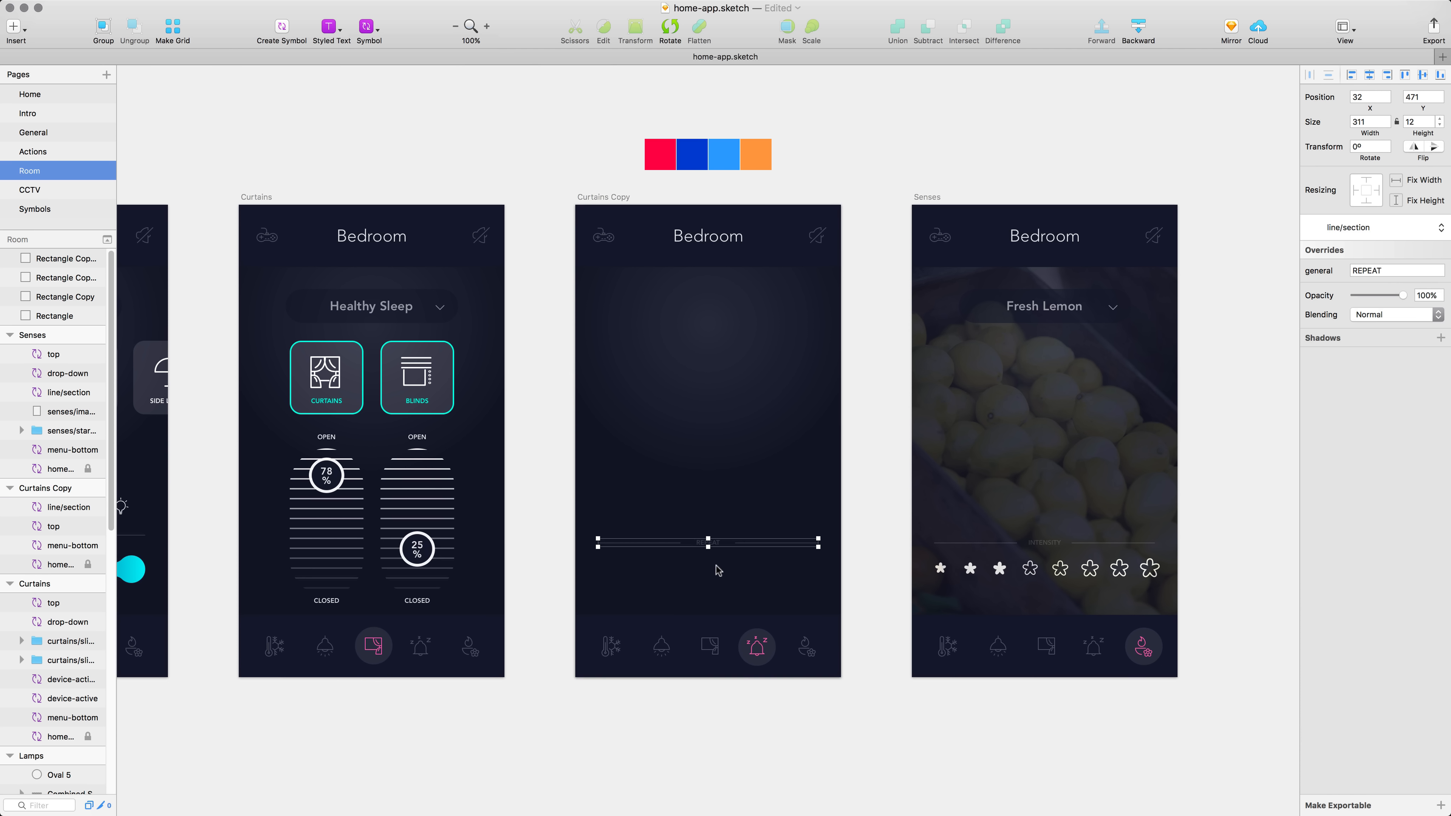
Step: Draw a 311 × 39 rectangle at X 32, Y 492, directly below the REPEAT line
left_click(704, 568)
left_click(706, 569)
left_click_drag(730, 549, 733, 421)
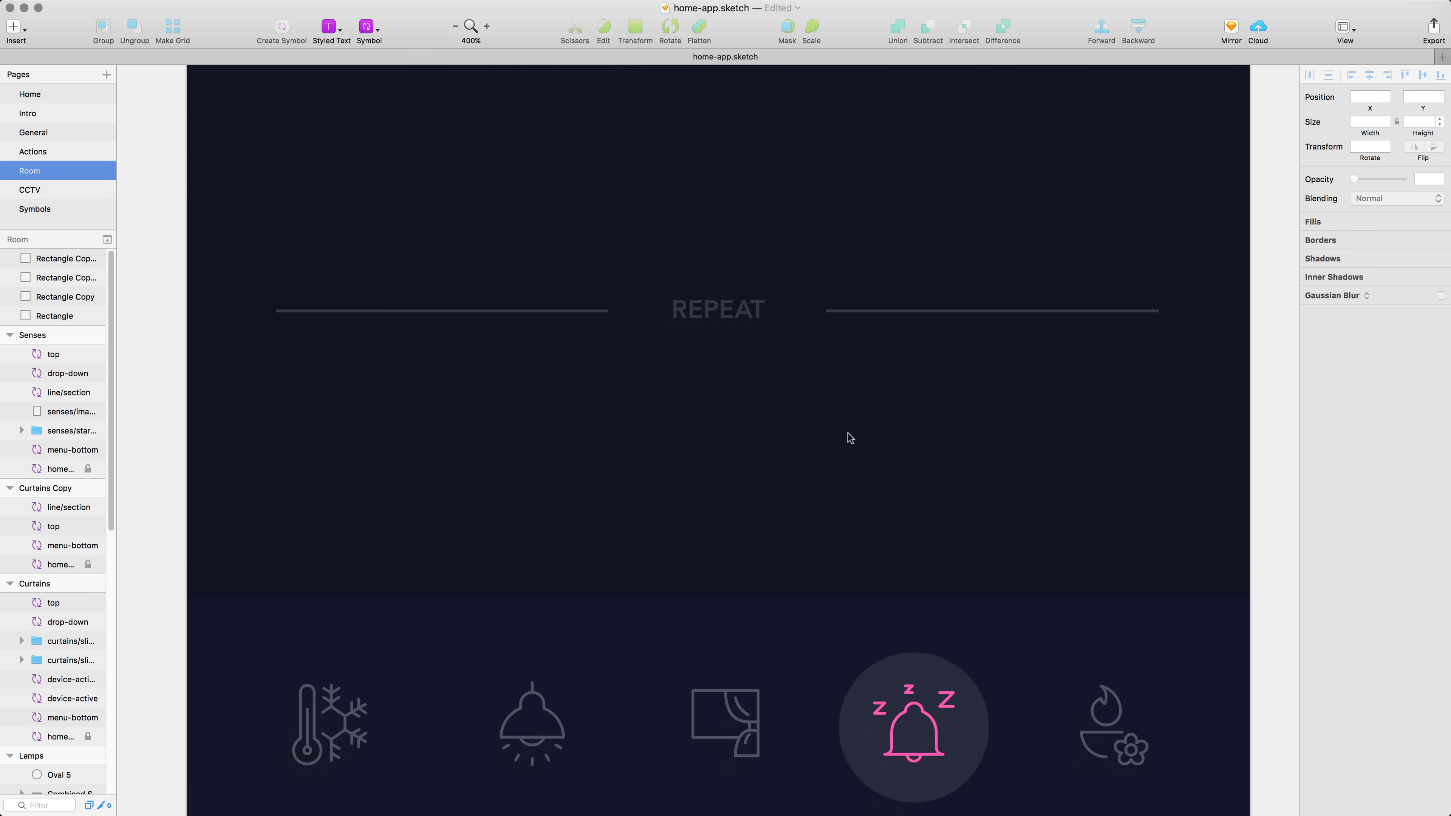
key("r")
left_click_drag(278, 353, 1160, 461)
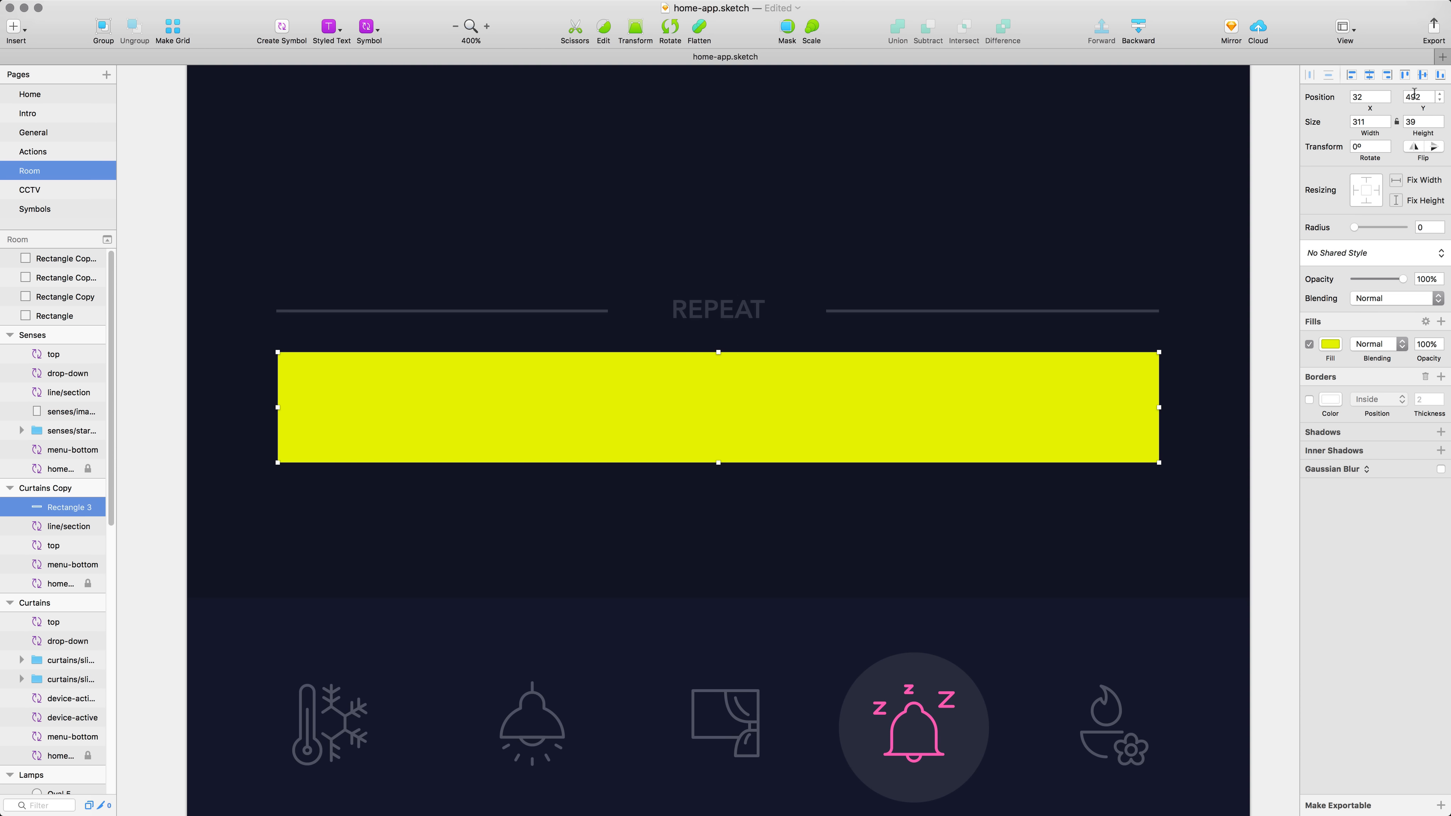
Step: Set the yellow rectangle's width with the calculation 311/8-12
left_click(1369, 122)
type("+")
type("*")
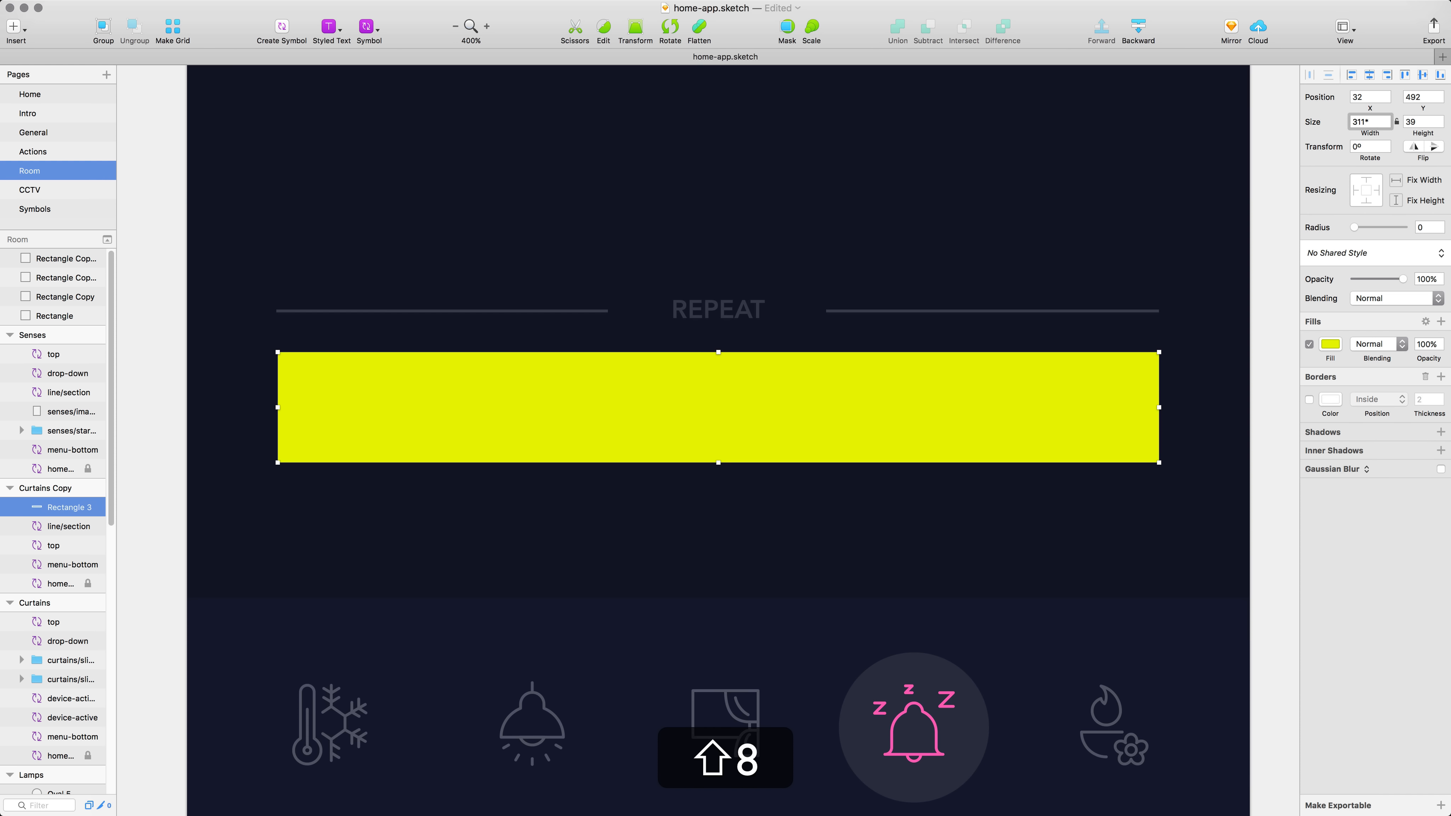
key("BackSpace")
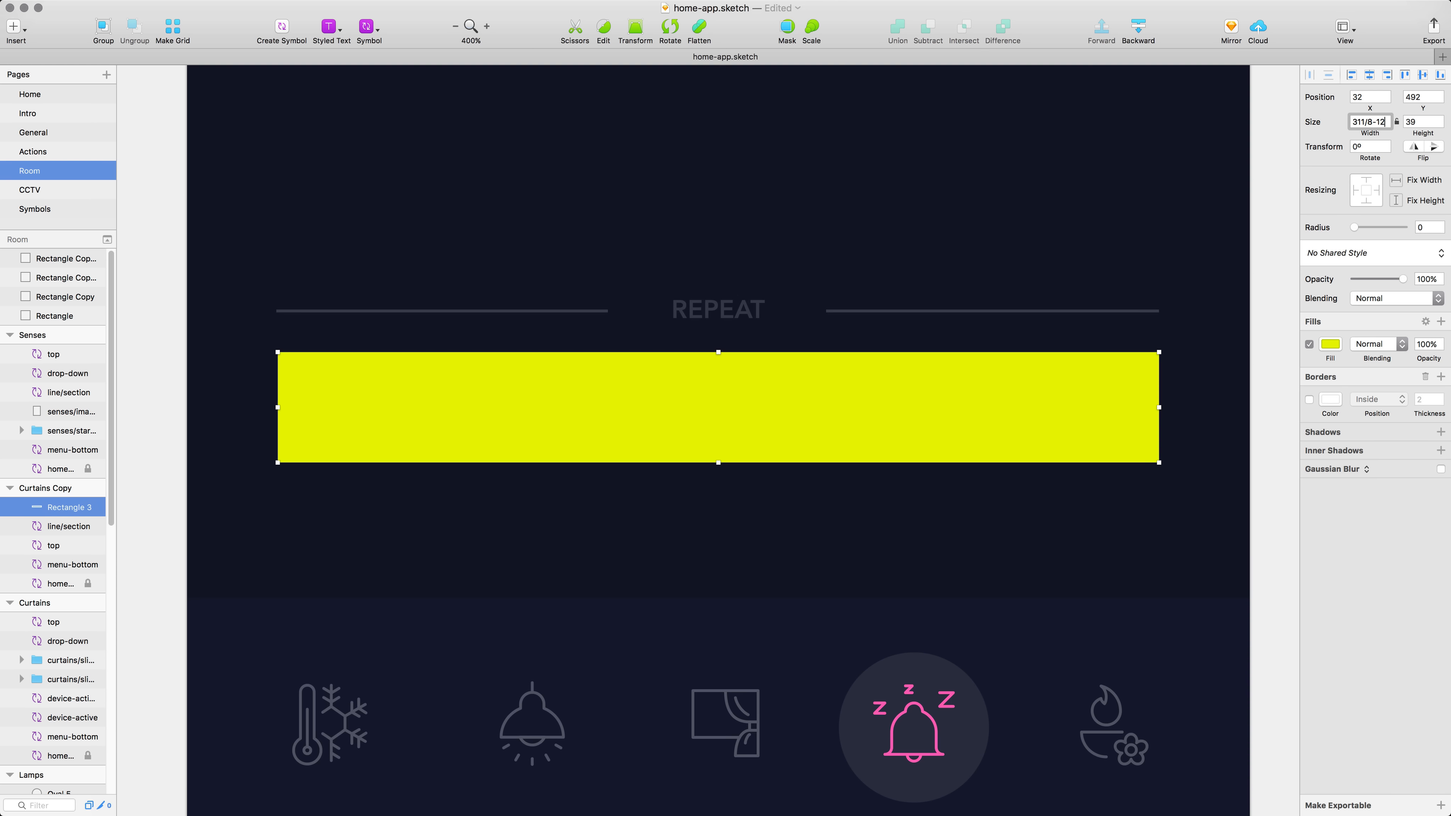
key("Return")
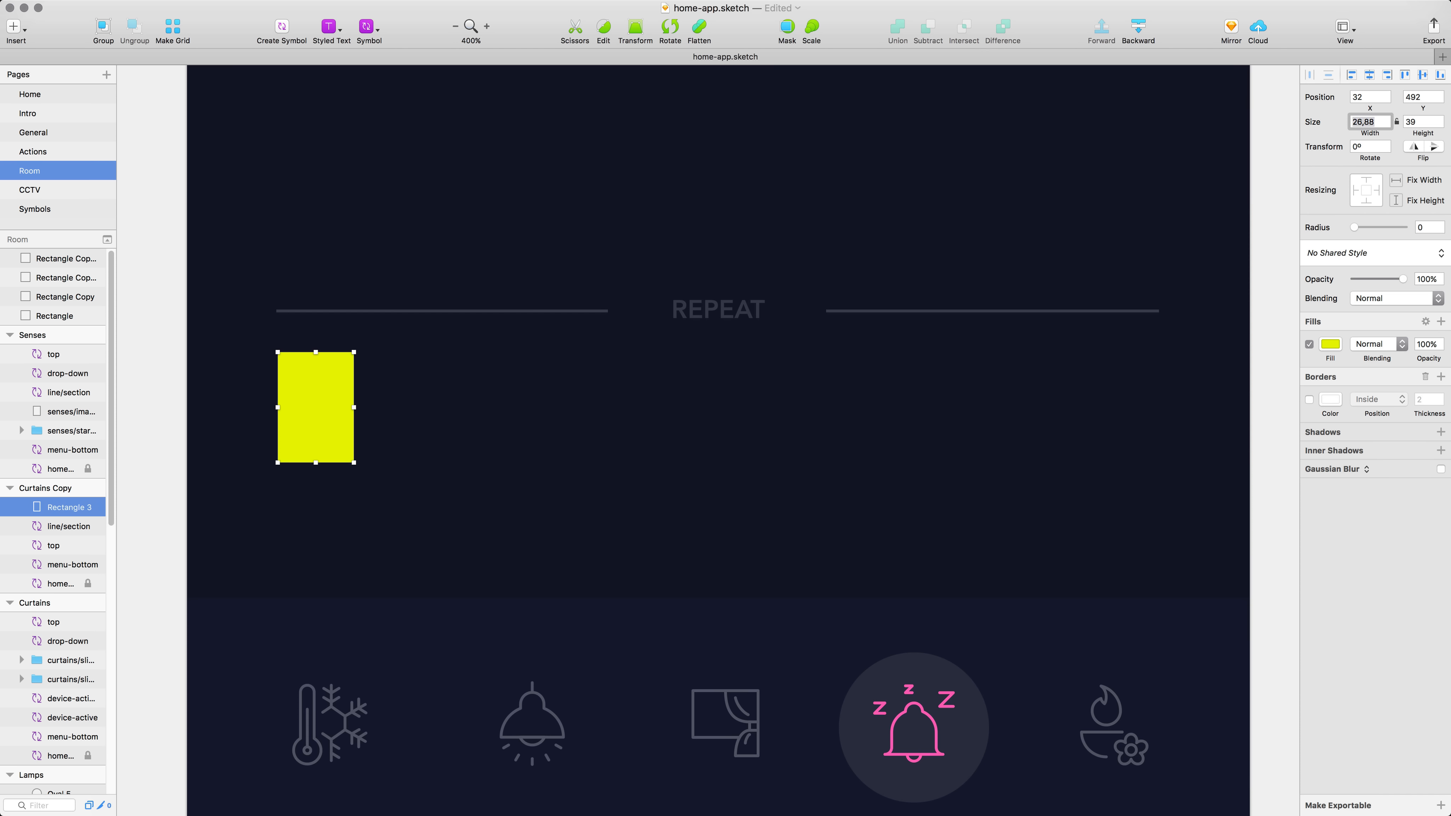
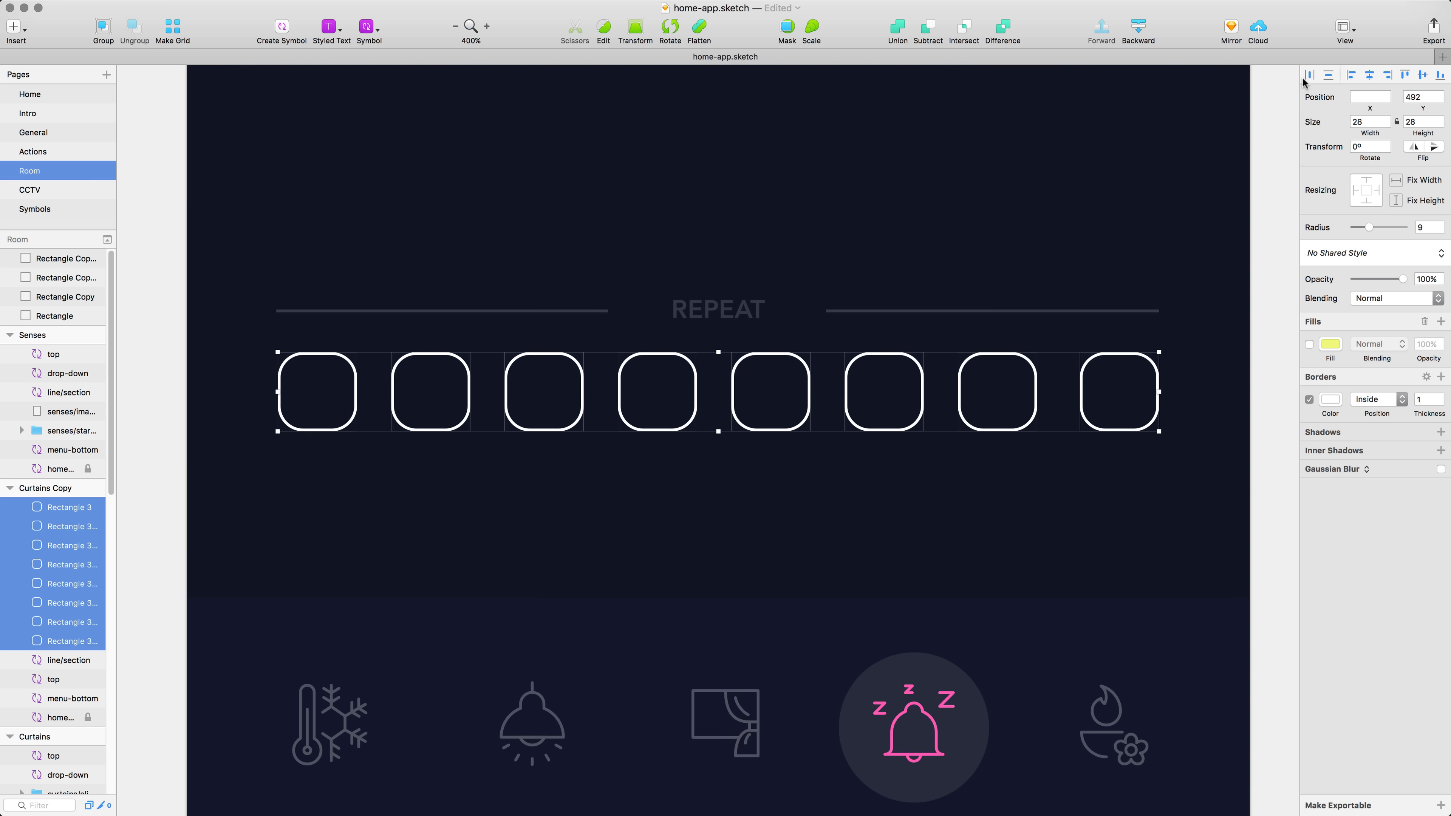
Step: Distribute the eight rounded squares below REPEAT evenly in the horizontal direction and set their opacity to 40%
left_click(1310, 75)
left_click(829, 136)
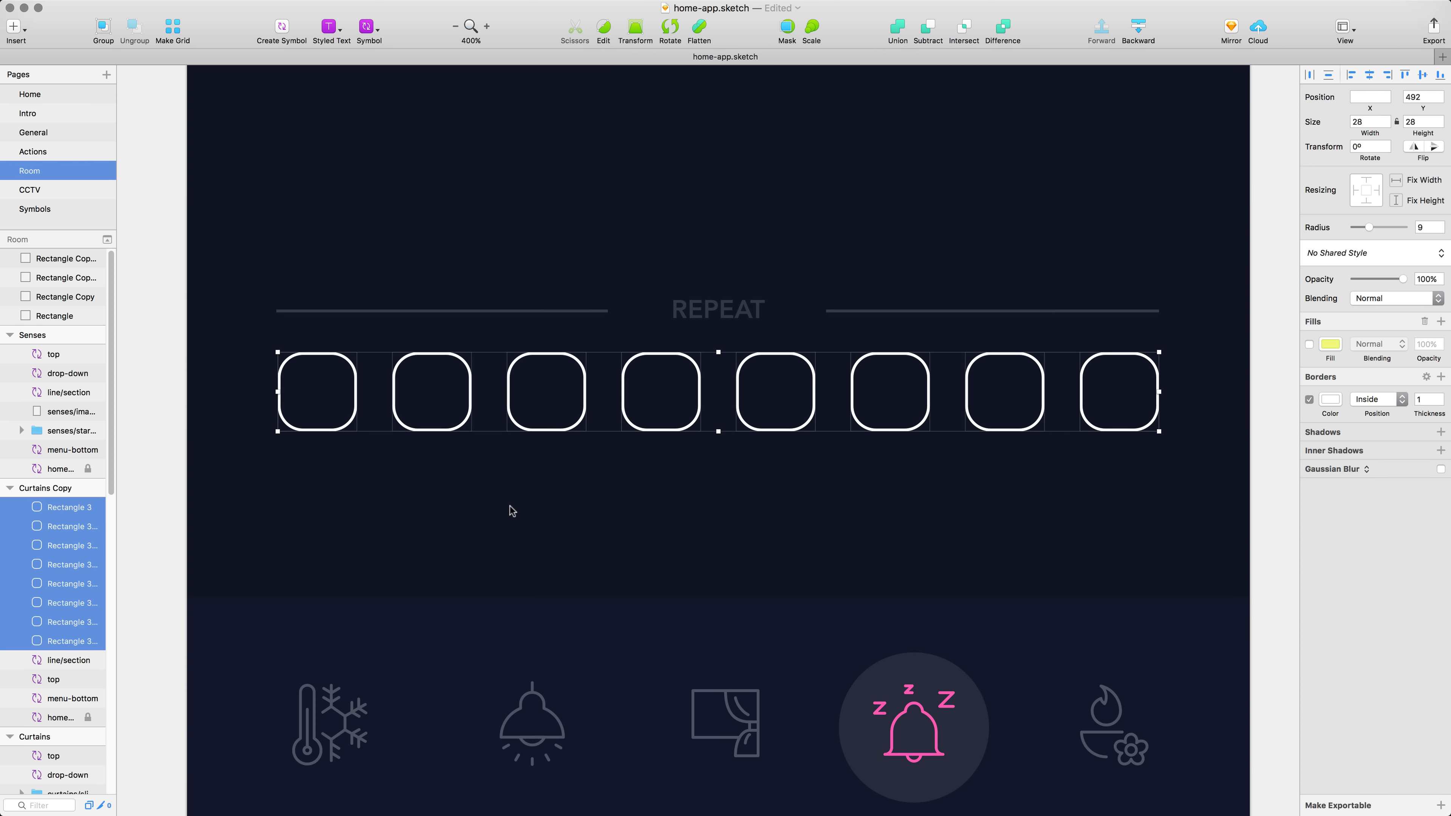
key("4")
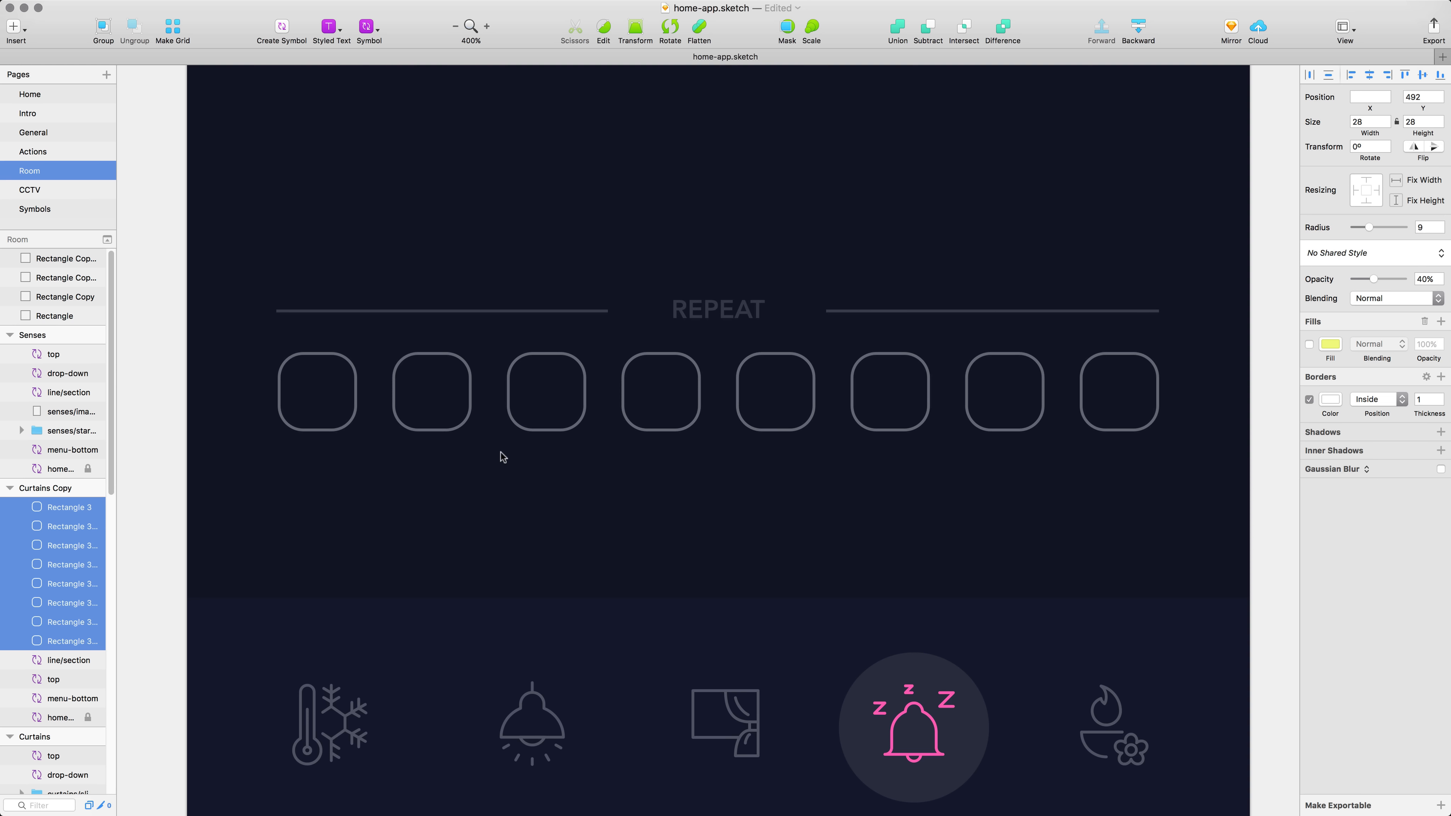
Step: Draw a 10 × 10 square inside the first rounded box, fill it with pink-red FF2D63, and round its corners to radius 3
key("r")
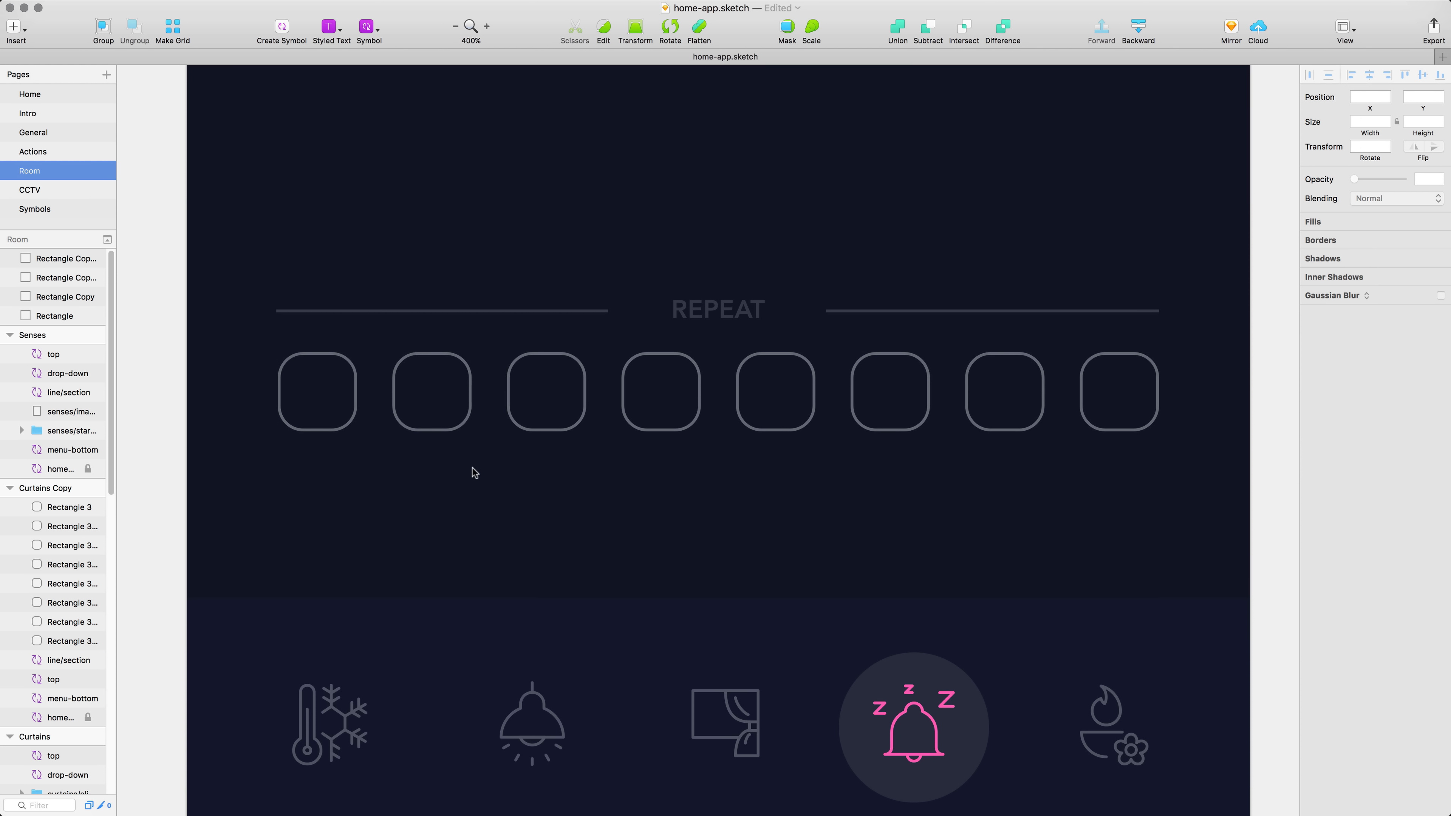
left_click_drag(298, 381, 327, 411)
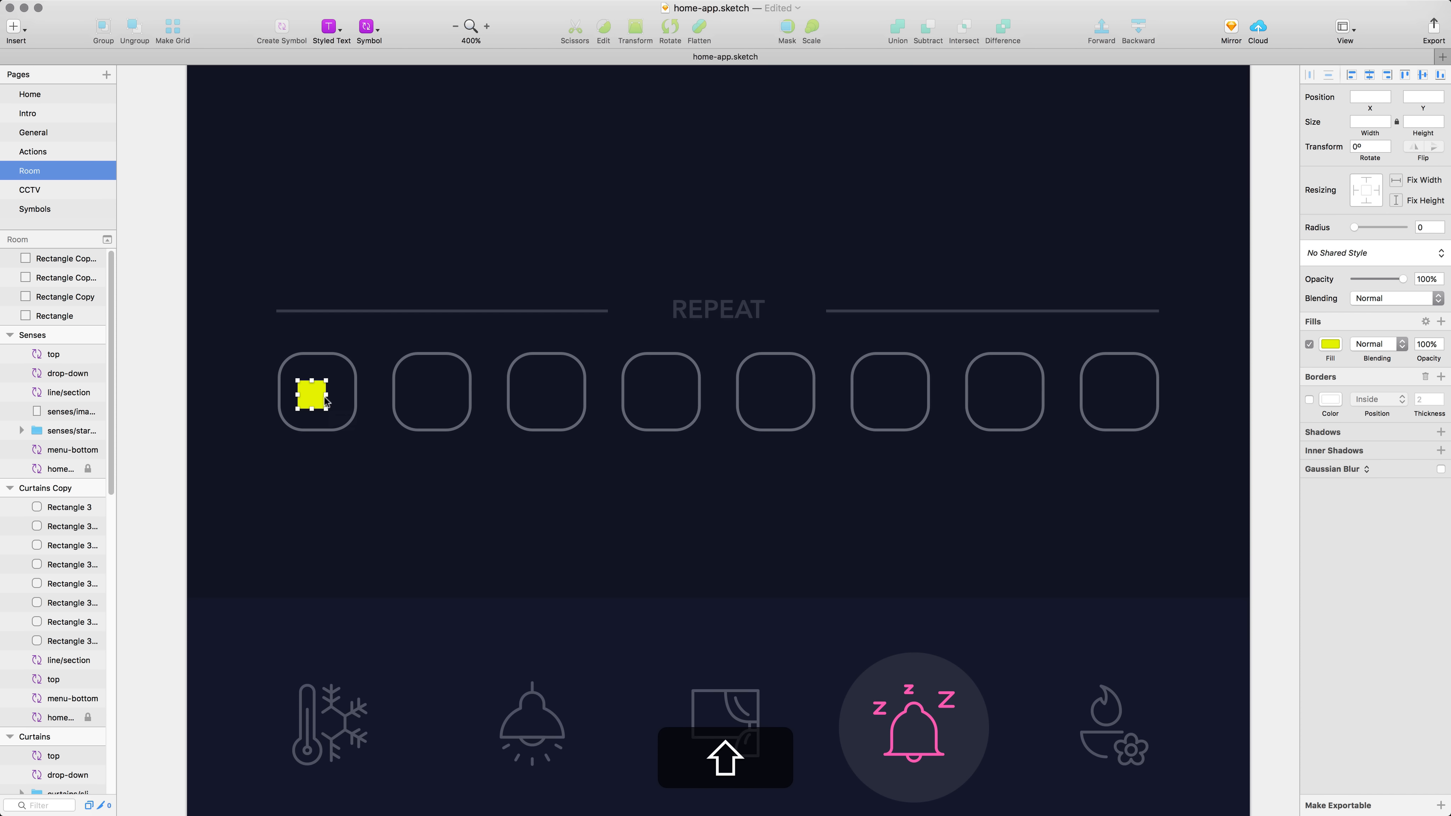
left_click(1331, 344)
left_click(1364, 638)
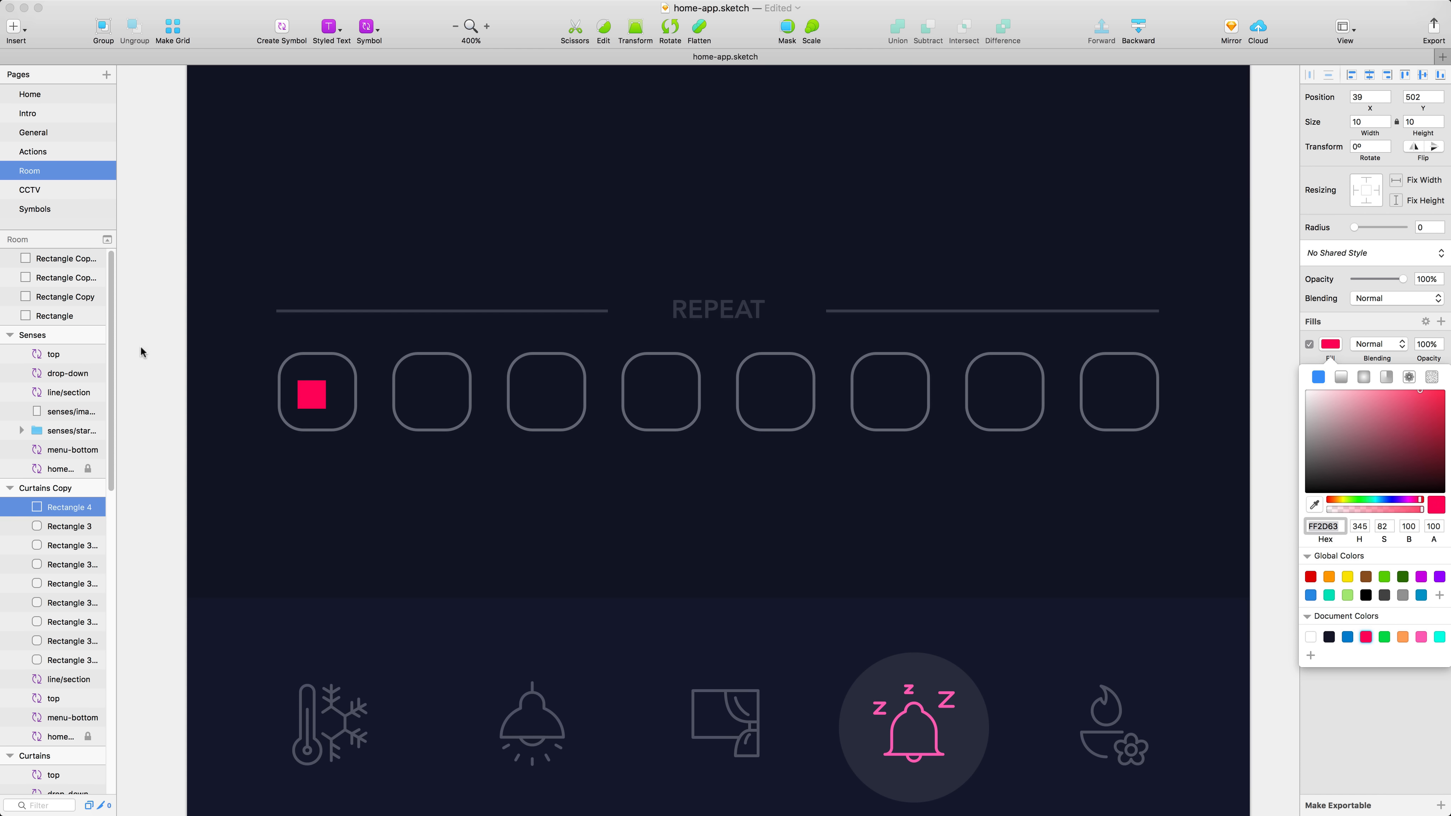
left_click(312, 394)
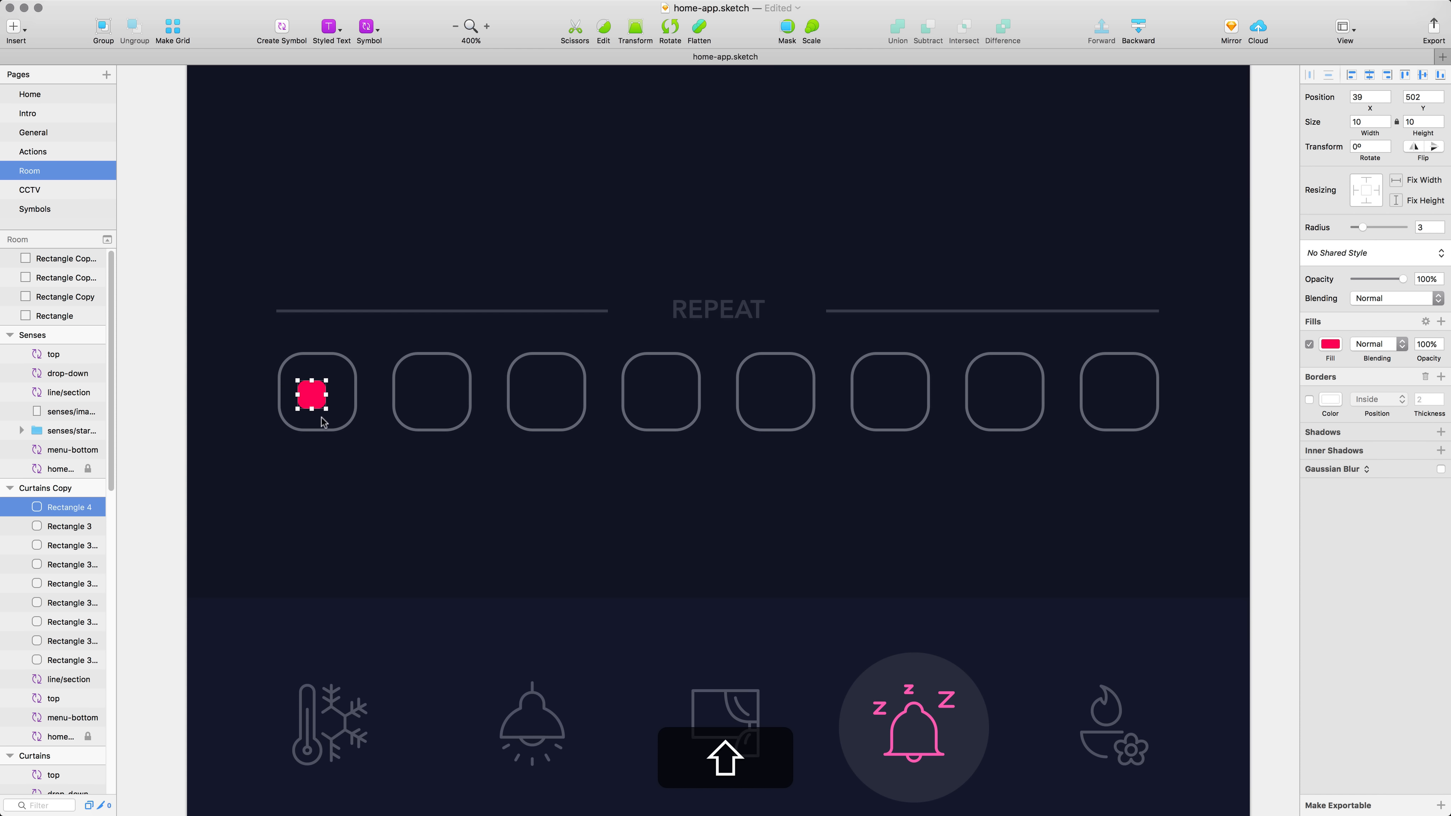
Step: Center the pink-red square horizontally and vertically inside the first rounded box
left_click(332, 430, "shift")
key("shift+super+bracketleft")
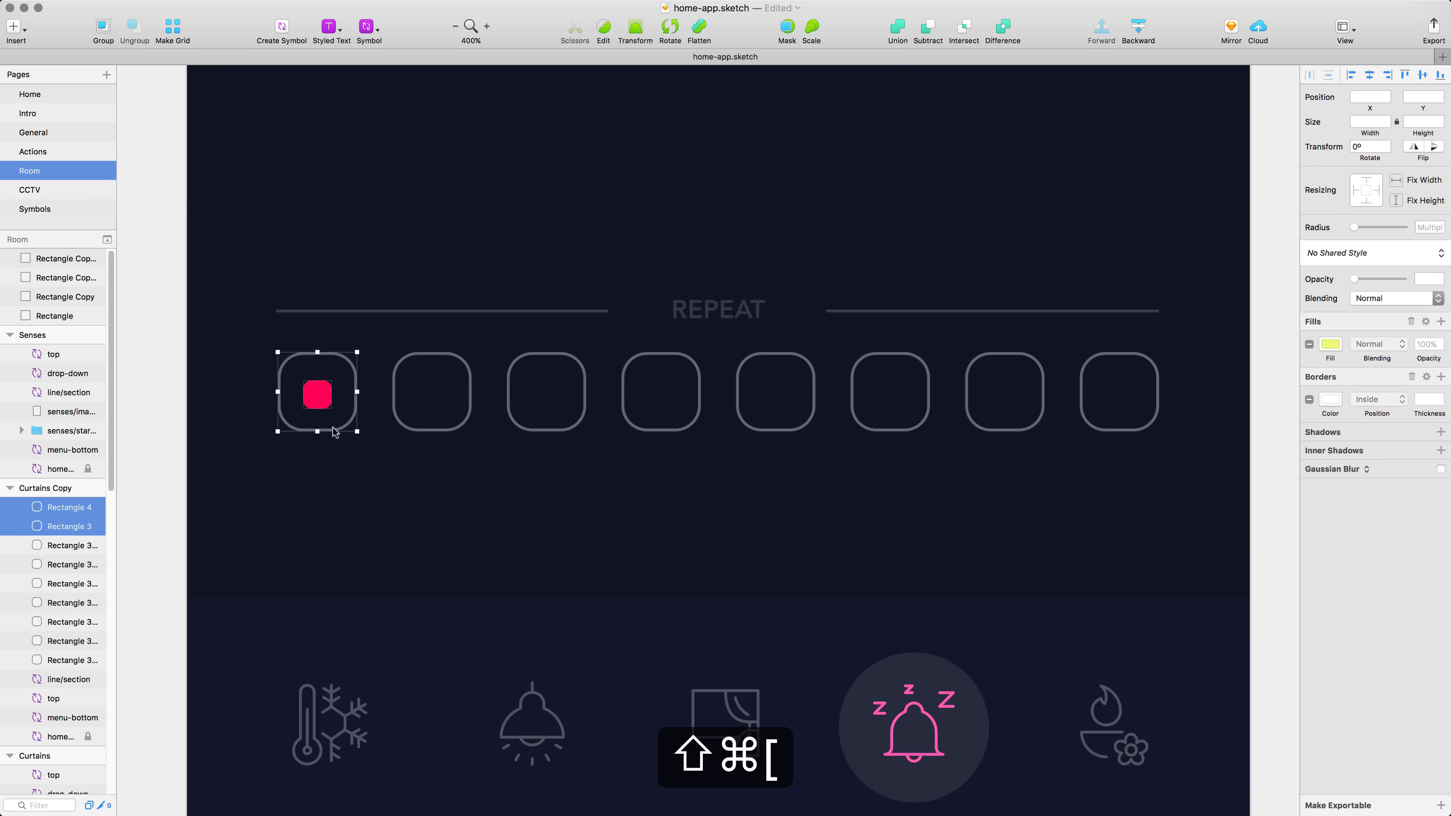
key("super+bracketleft")
left_click(350, 476)
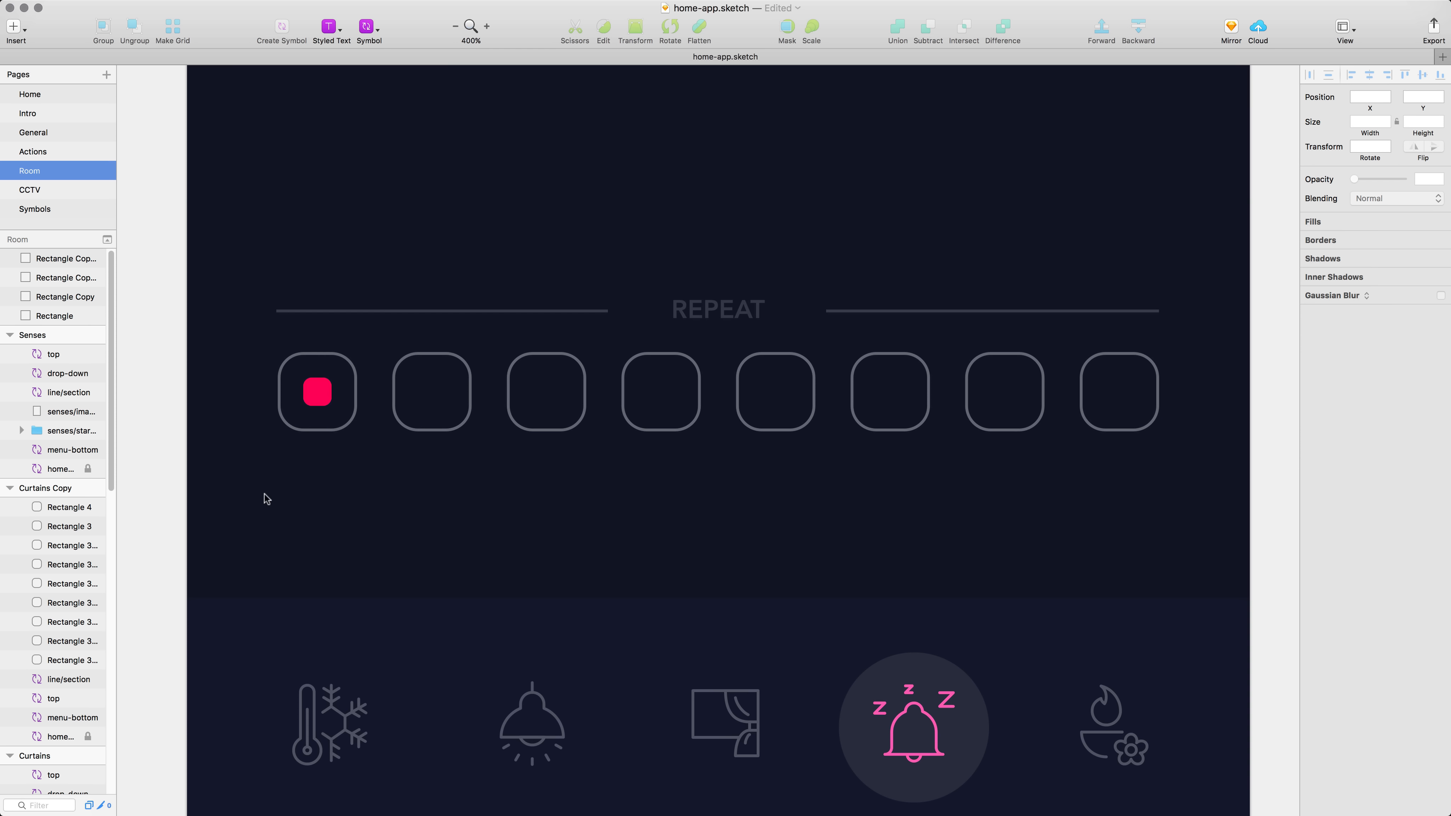
Step: Add the label ONCE beneath the first rounded box using the shared Avenir Heavy 9pt text style with 20% opacity
left_click(339, 32)
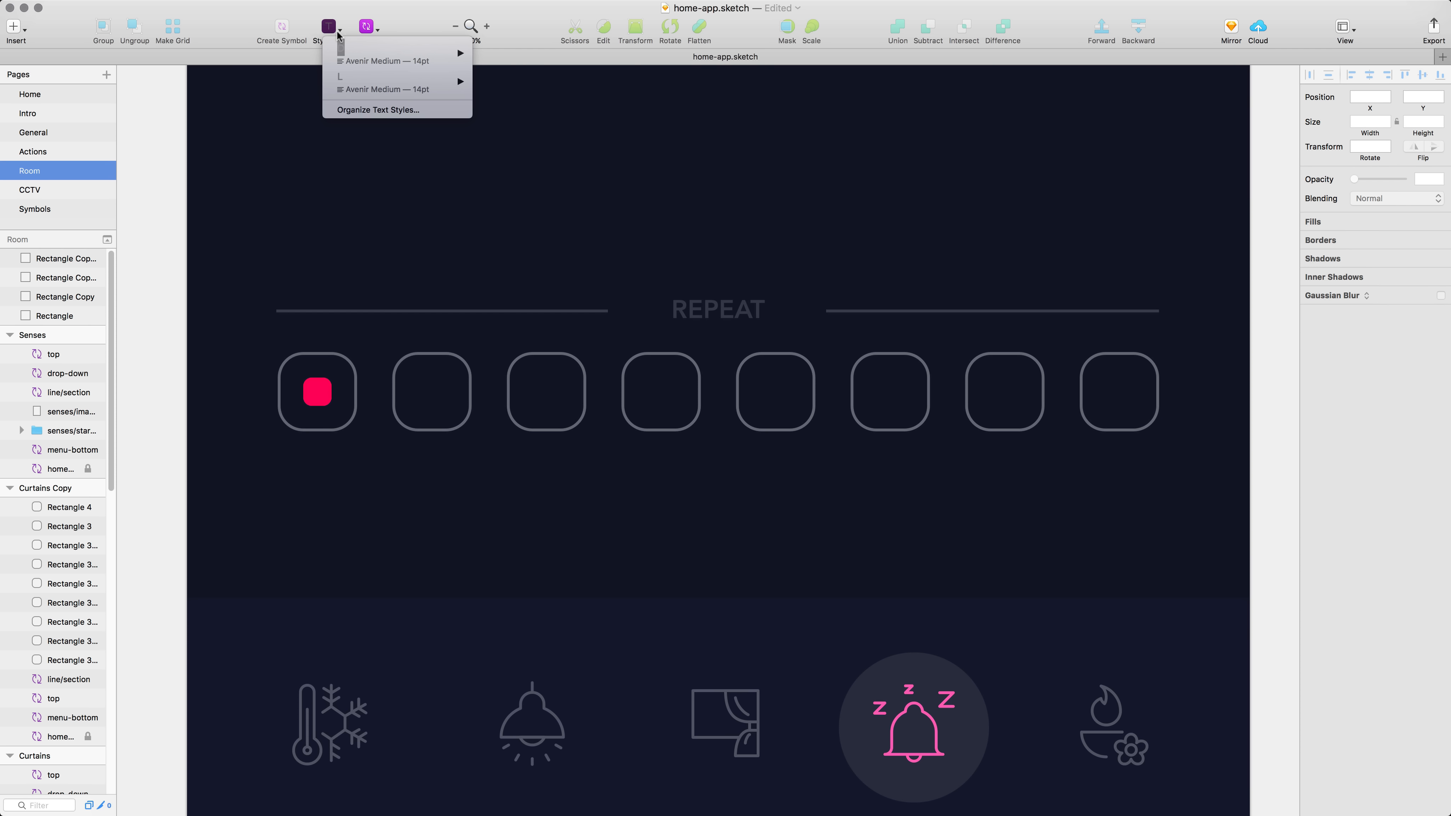
mouse_move(361, 58)
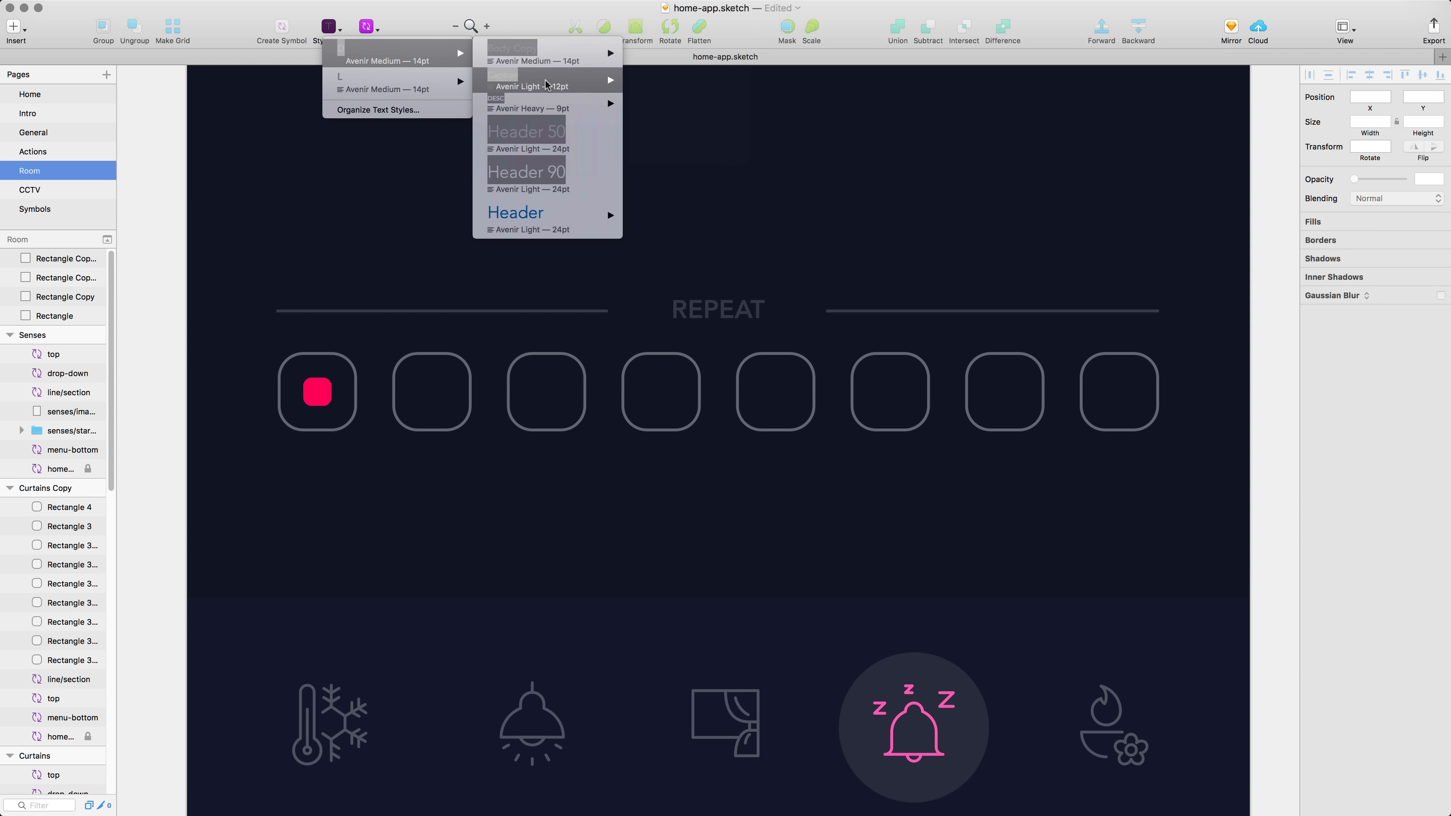
mouse_move(552, 101)
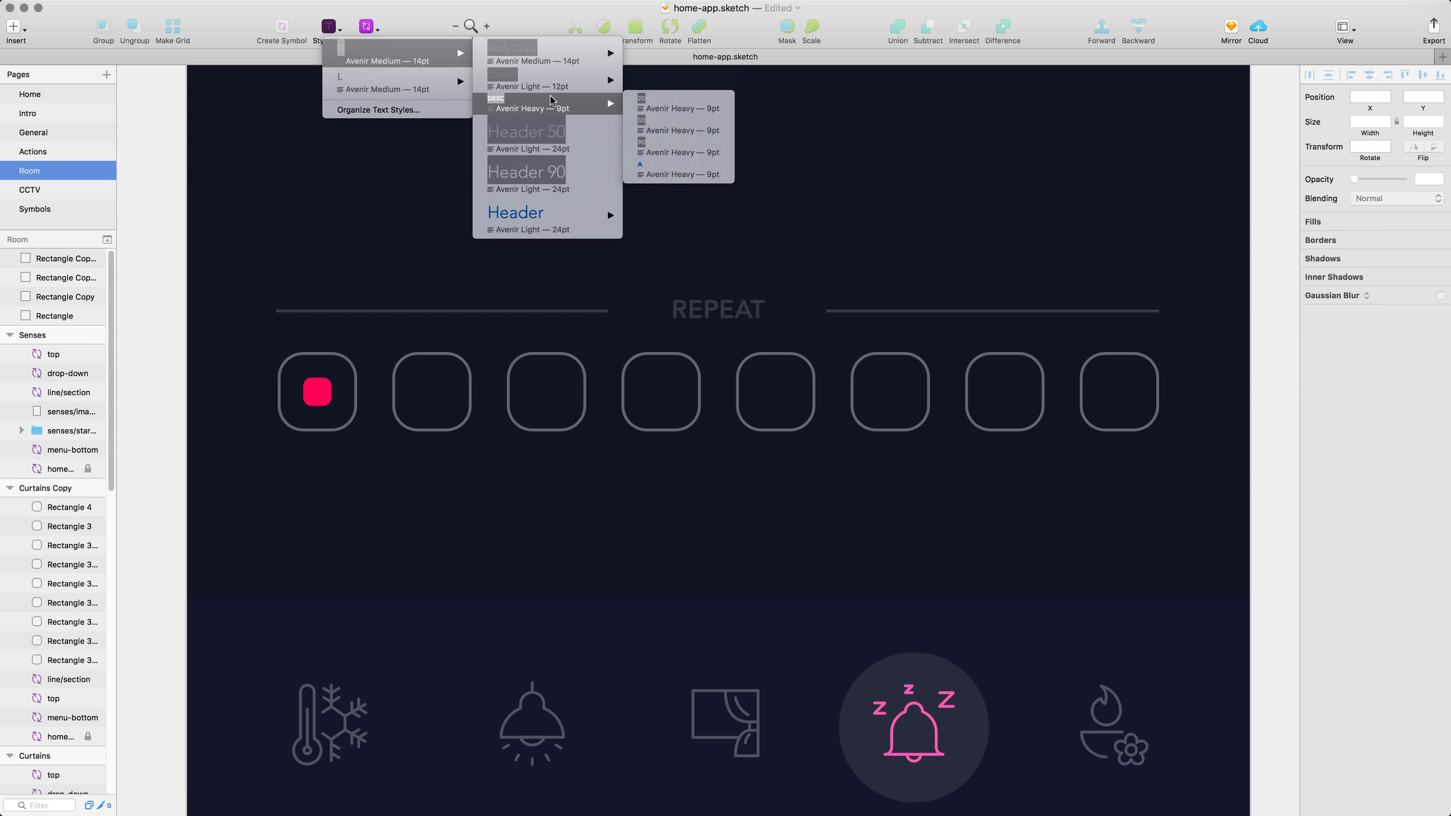
left_click(671, 112)
left_click(315, 471)
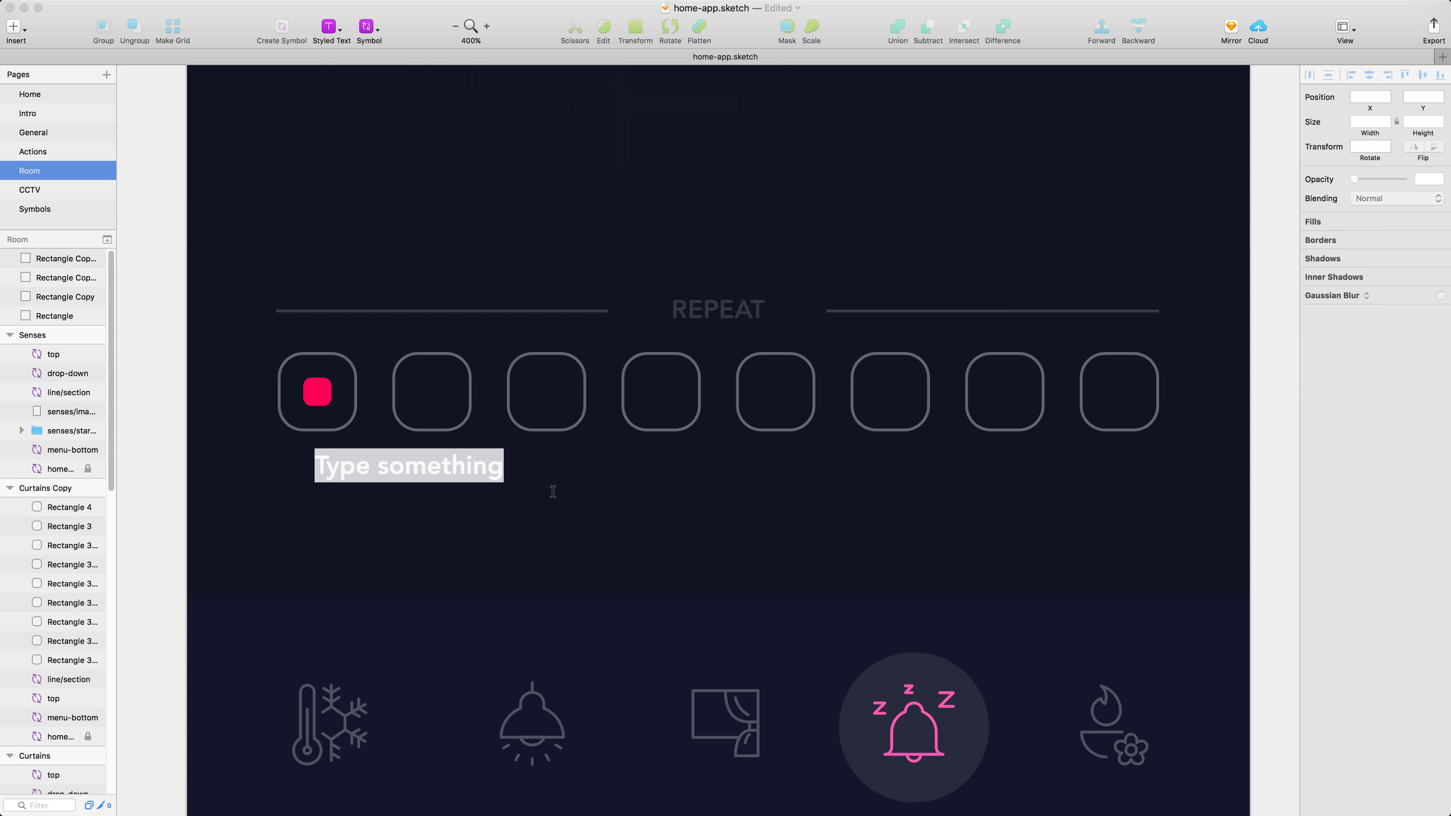
type("ONE")
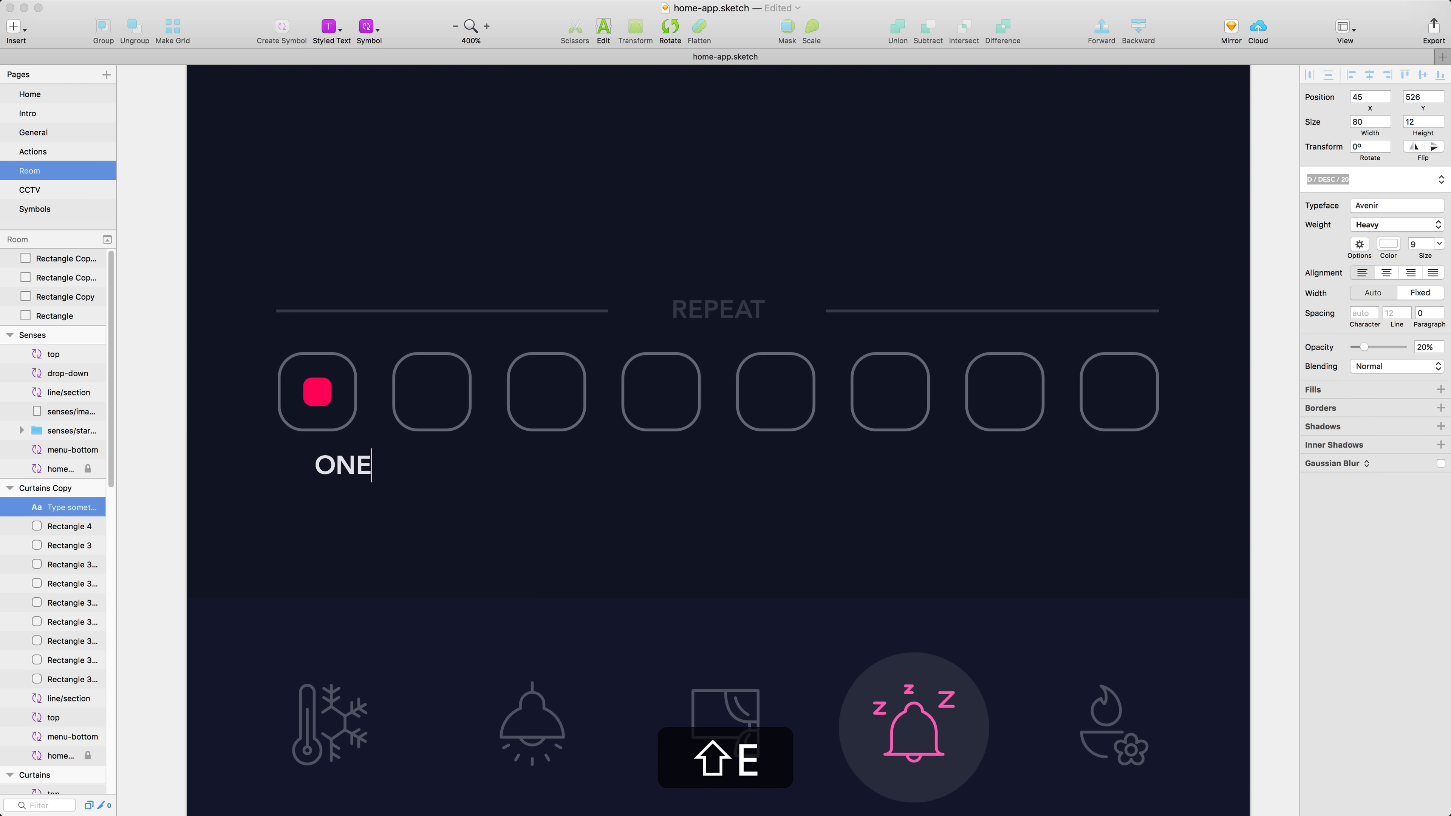
key("BackSpace")
type("CE")
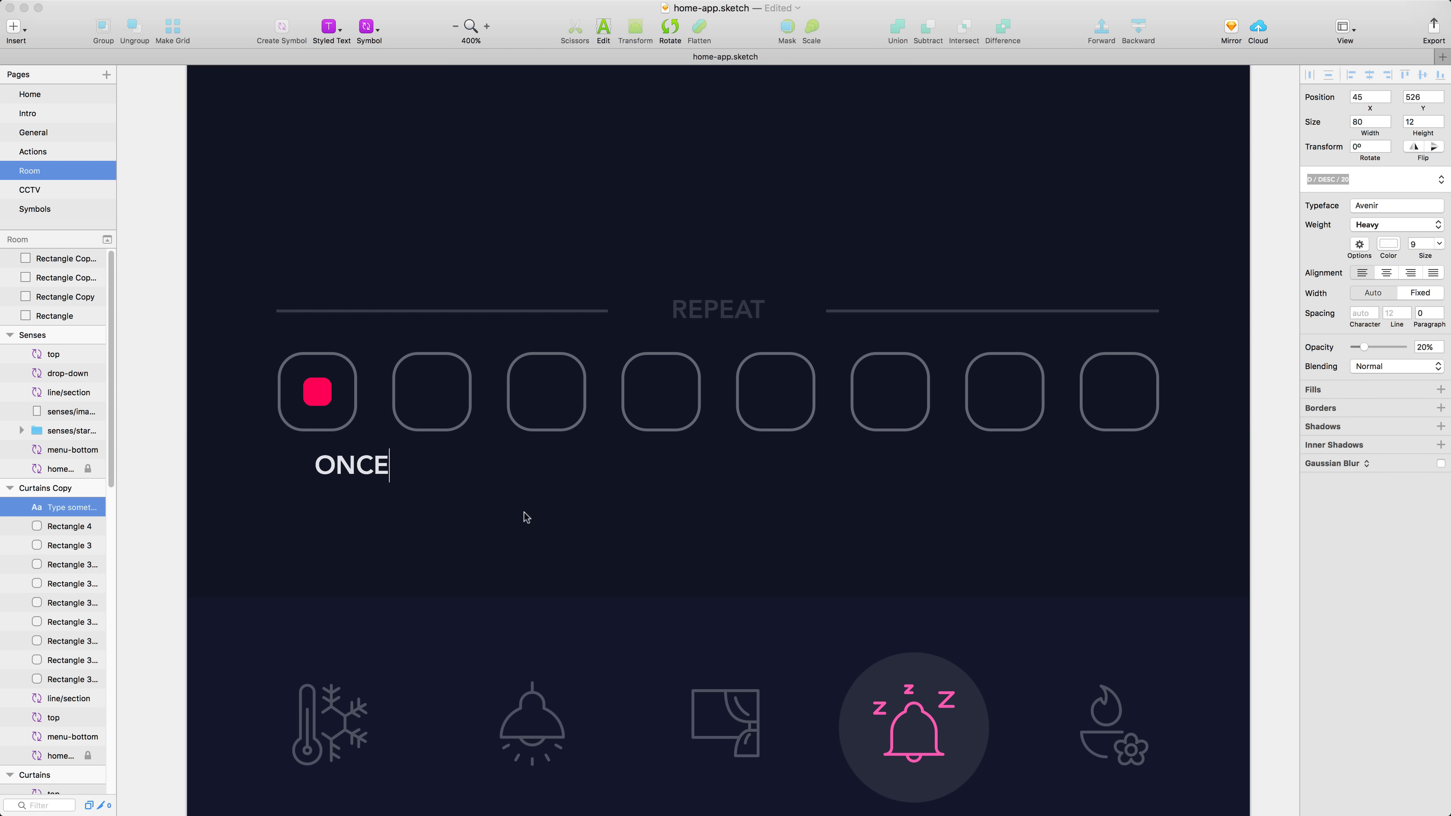
key("Escape")
Step: Duplicate the ONCE label seven times along the row at 40 px intervals
left_click_drag(378, 472, 445, 470)
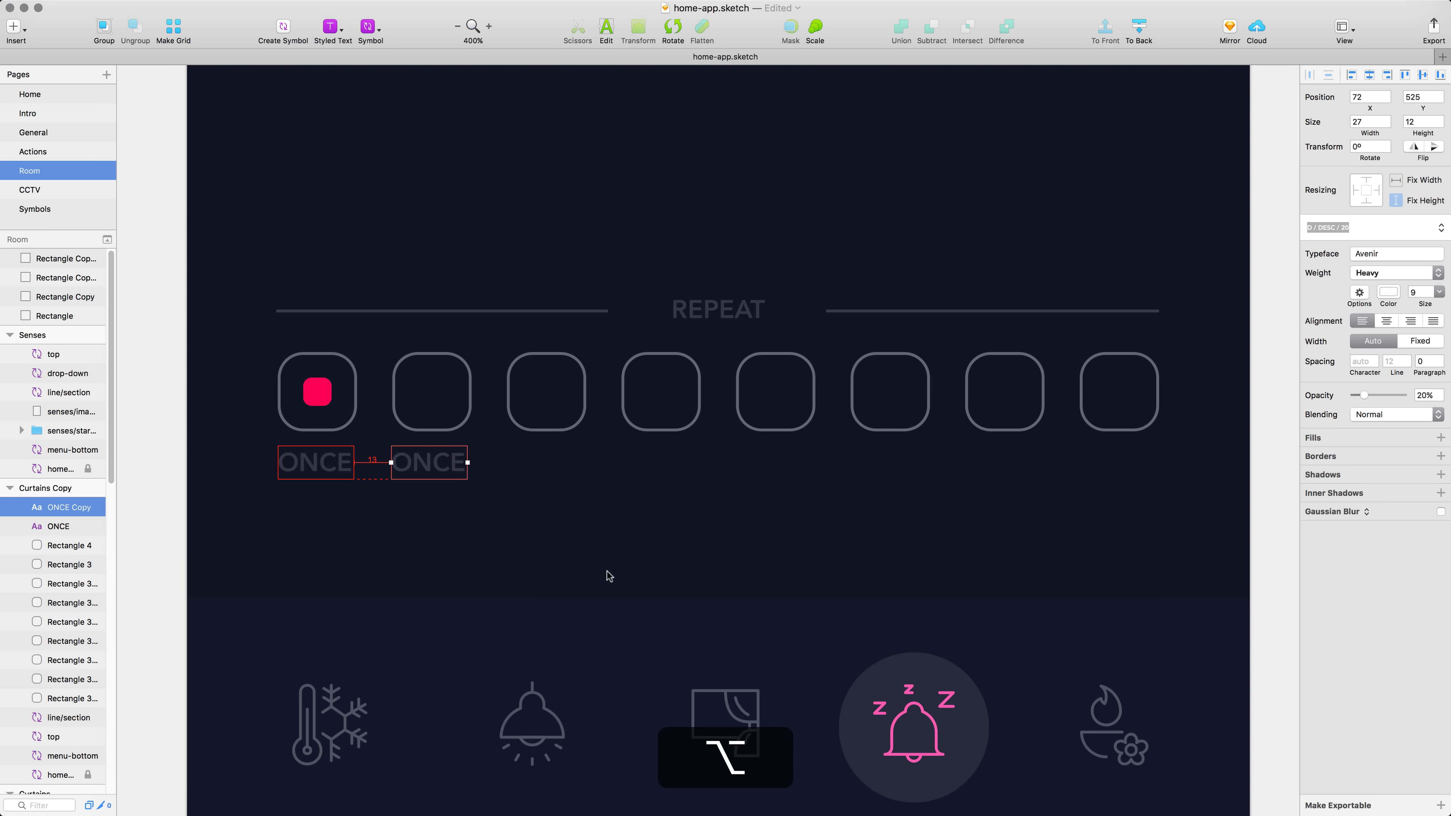
key("super+d")
key("super+d")
key("super+d")
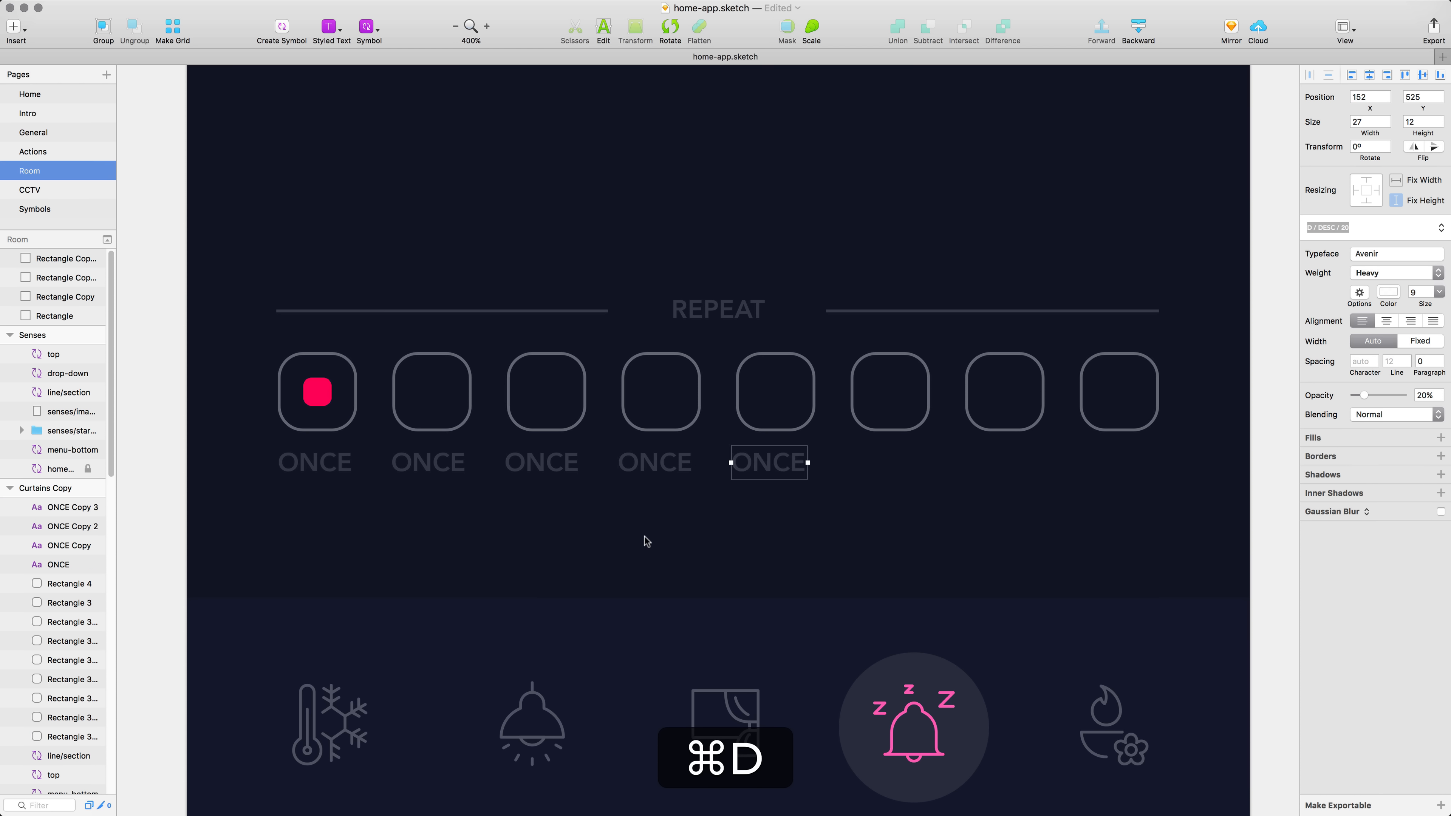
key("super+d")
key("super+d")
key("super+d")
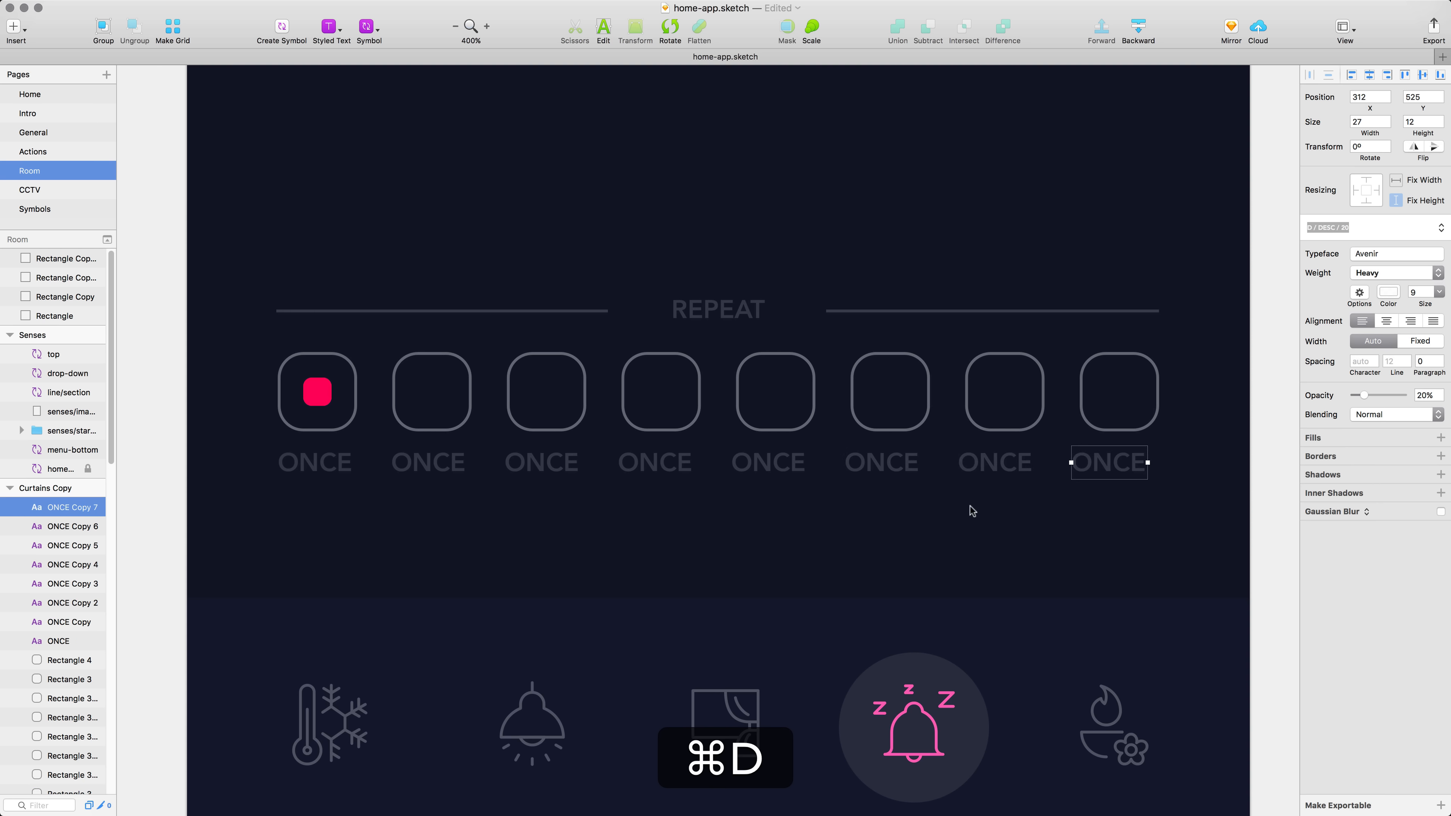
Step: Center the last ONCE label under the last box, then distribute all eight labels horizontally, placing them on sub-pixels
left_click_drag(1123, 475, 1132, 471)
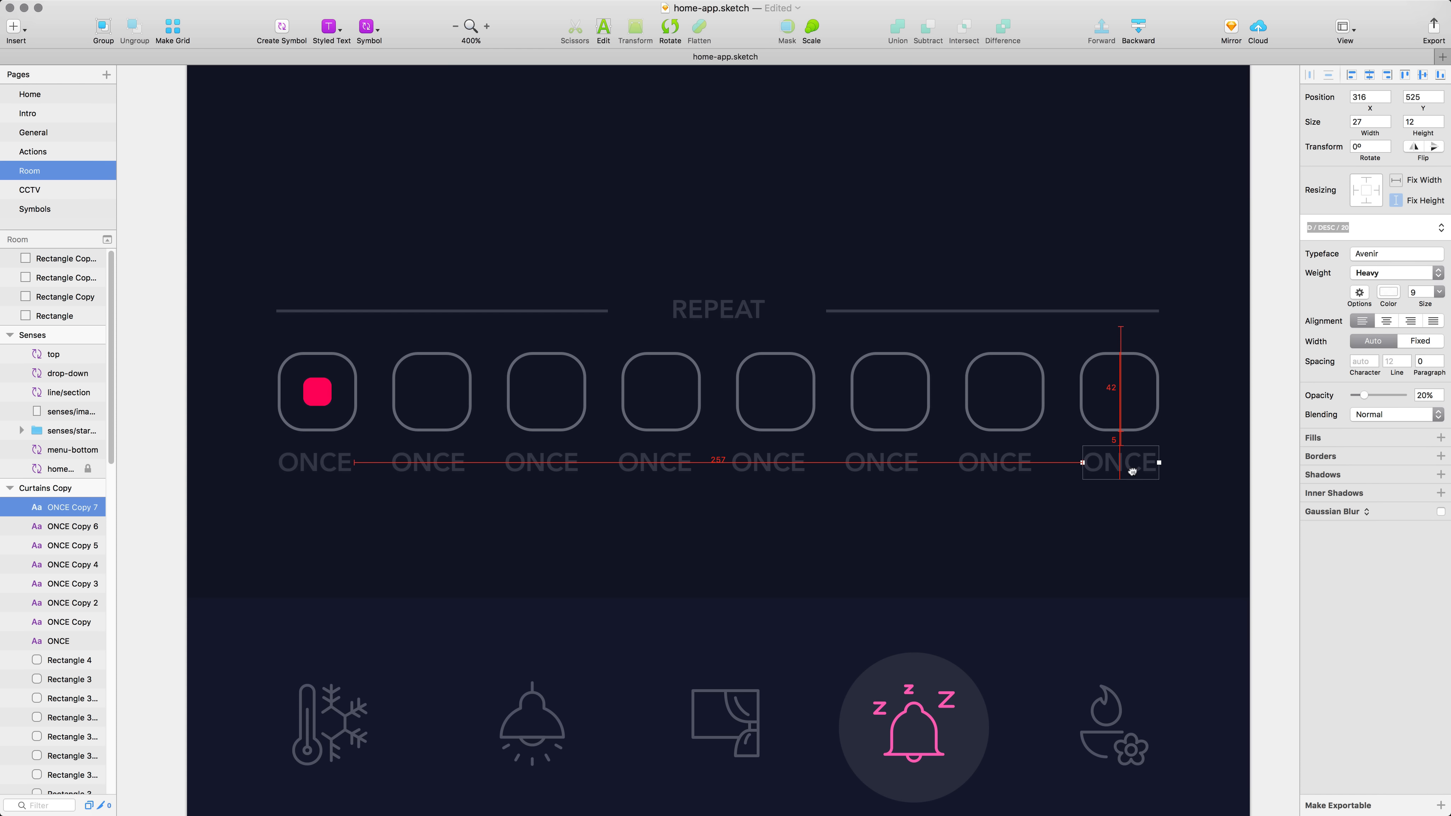
left_click(56, 641, "shift")
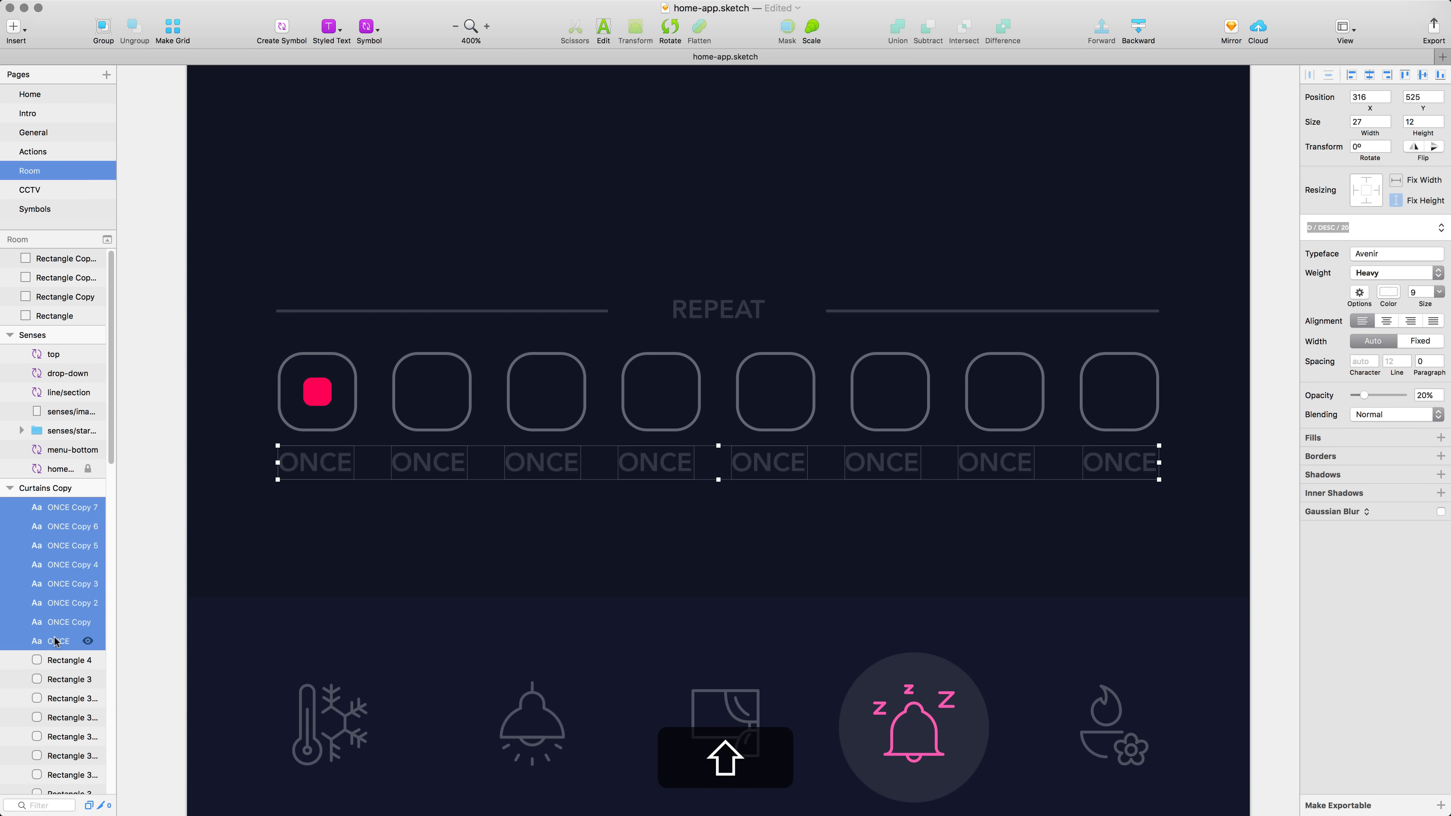
left_click(1310, 74)
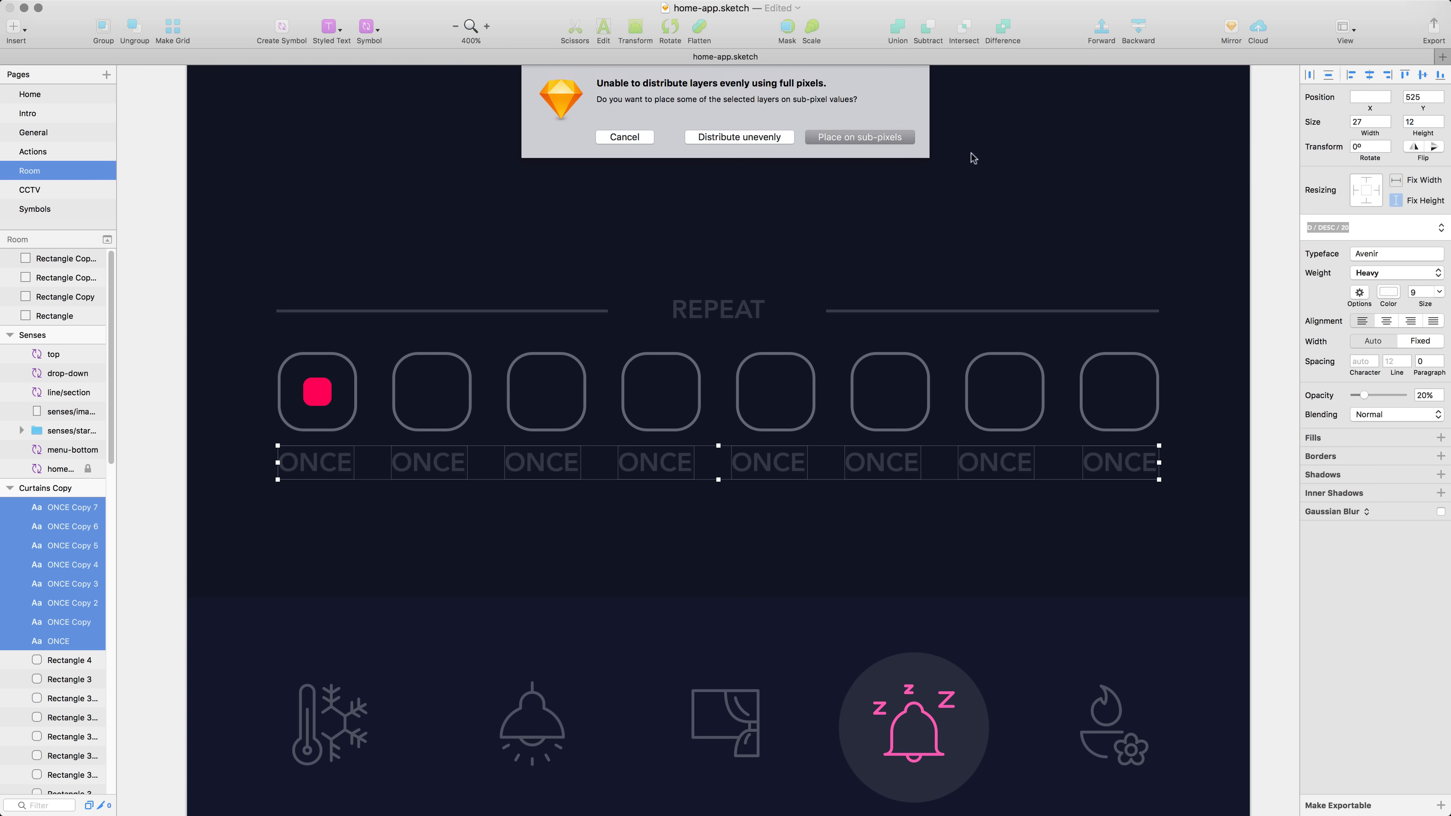
left_click(862, 148)
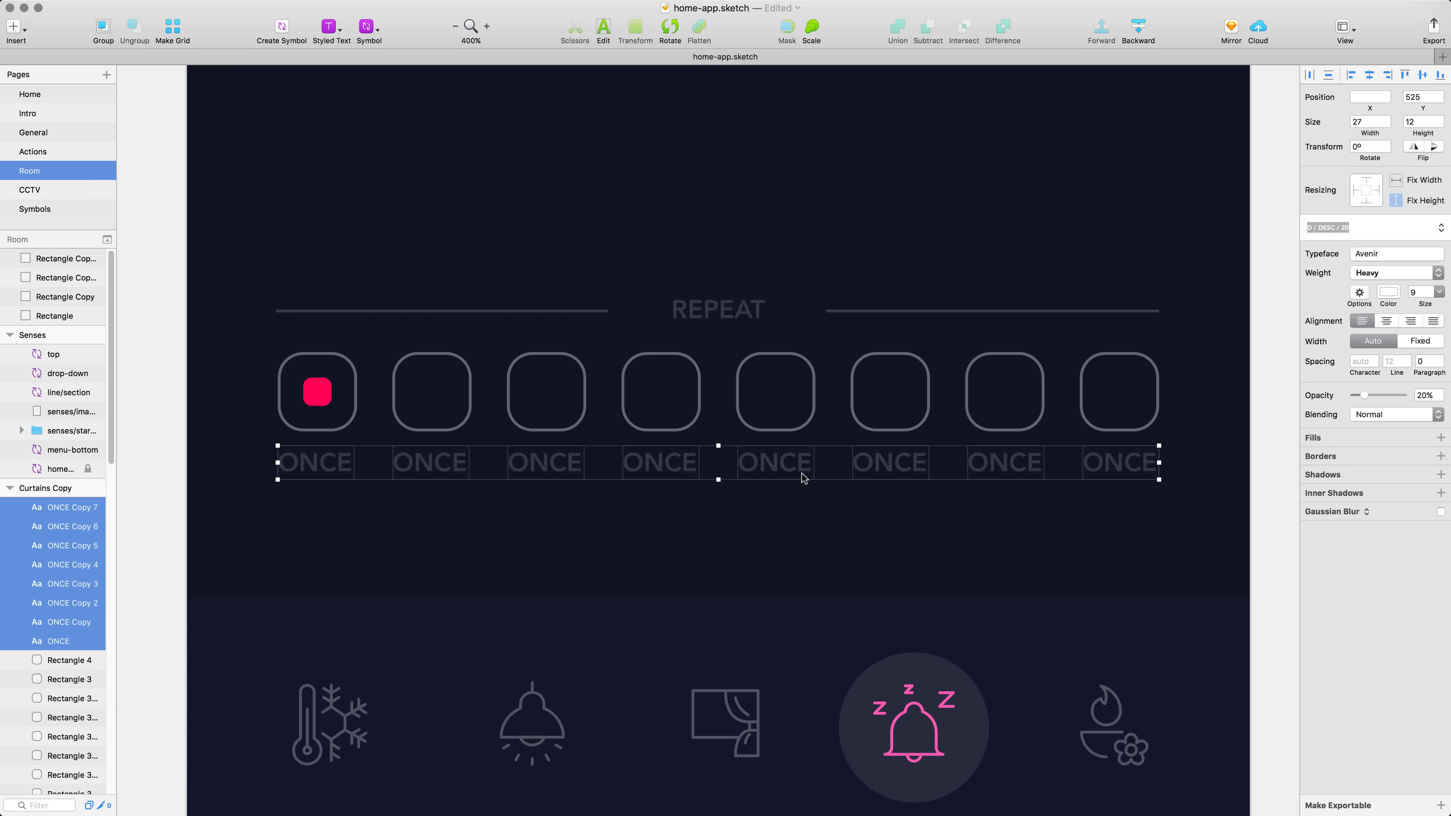
left_click(473, 521)
left_click(432, 469)
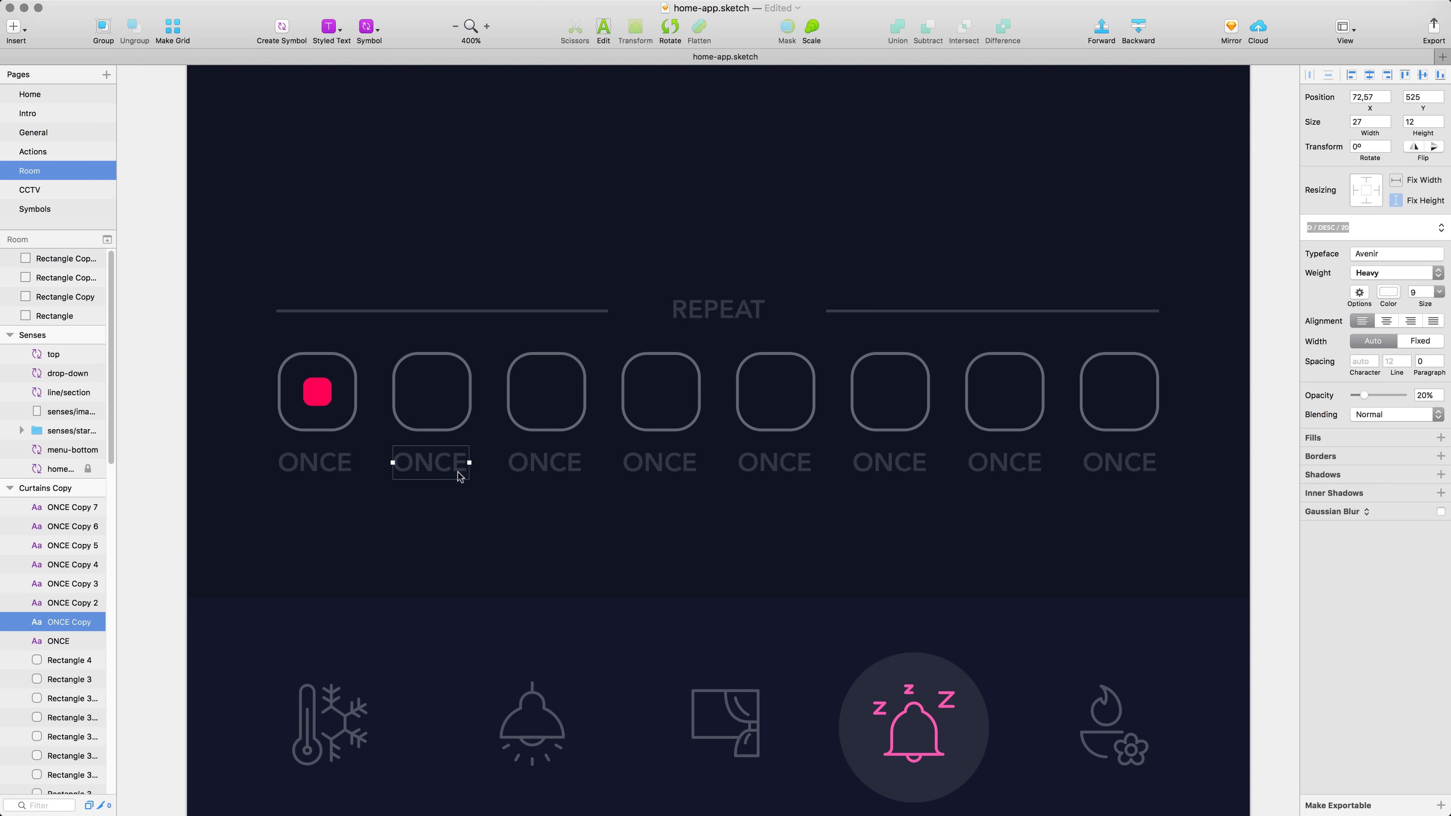
double_click(425, 464)
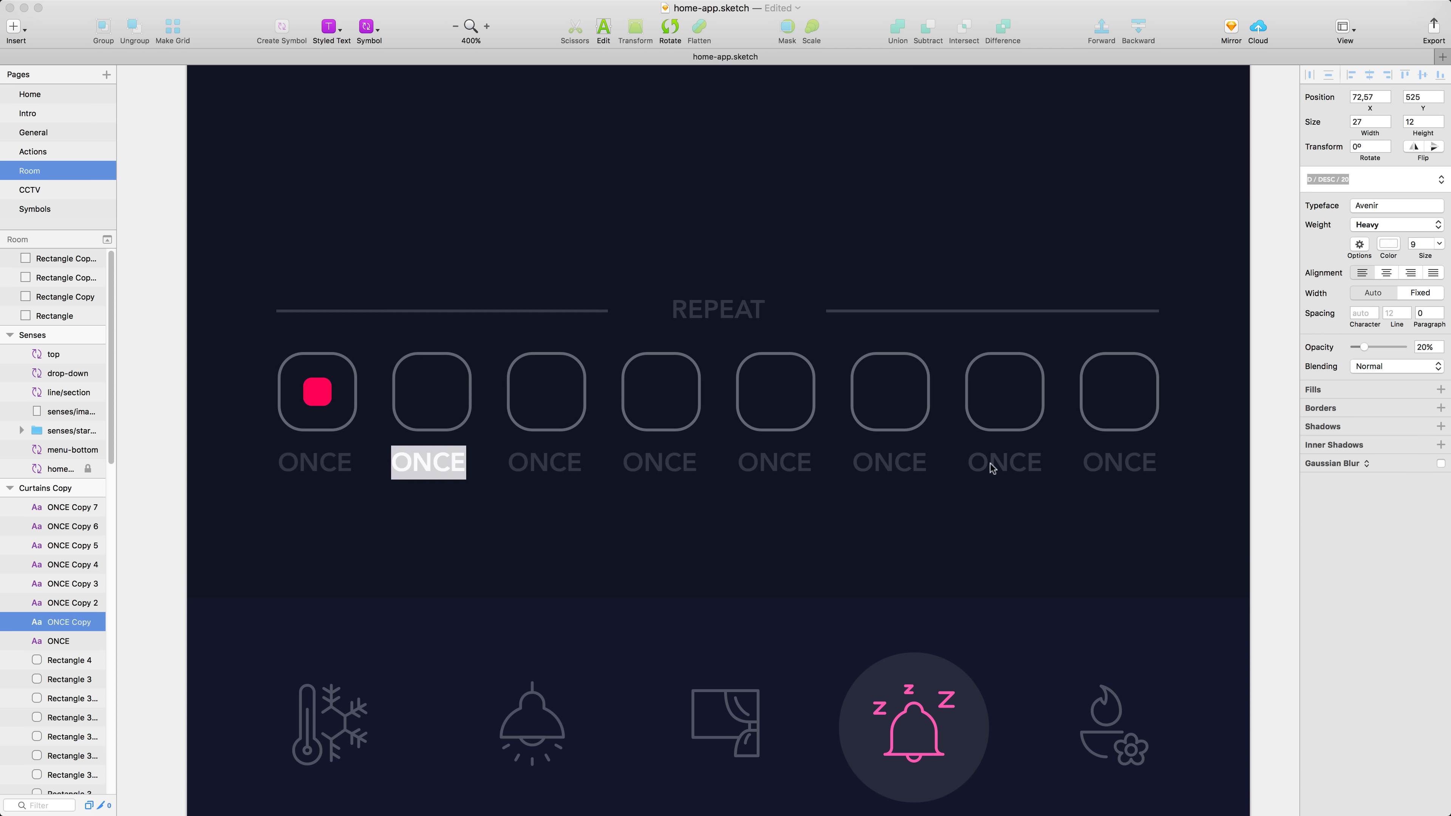
key("Escape")
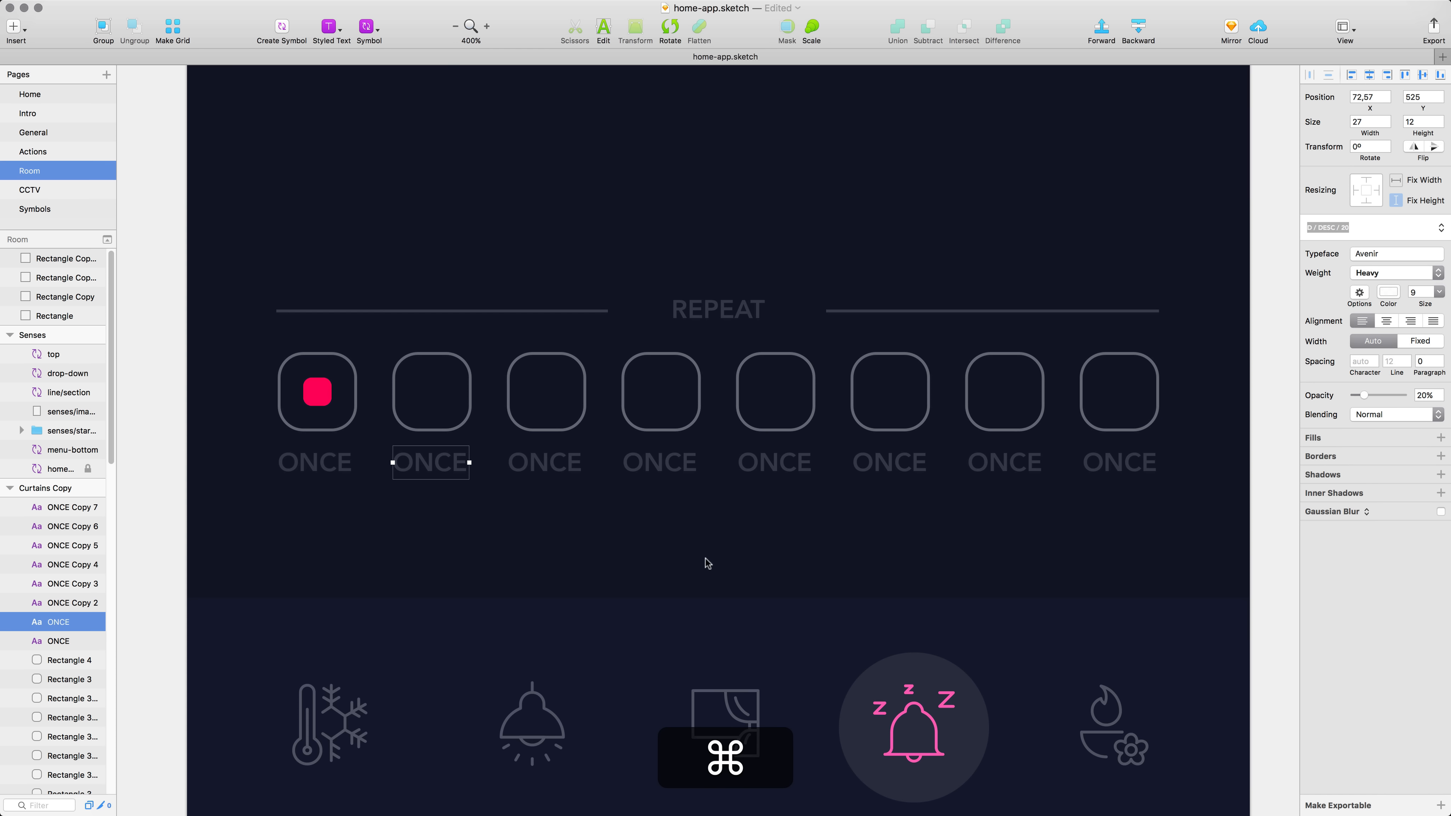
Step: Draw a 175 × 175 circle at X 100, Y 180 above the REPEAT row and set its opacity to 30%
key("super+minus")
left_click_drag(721, 211, 690, 562)
key("o")
left_click_drag(577, 288, 825, 536)
mouse_move(738, 464)
left_mouse_down()
mouse_move(712, 441)
mouse_move(719, 472)
left_mouse_up()
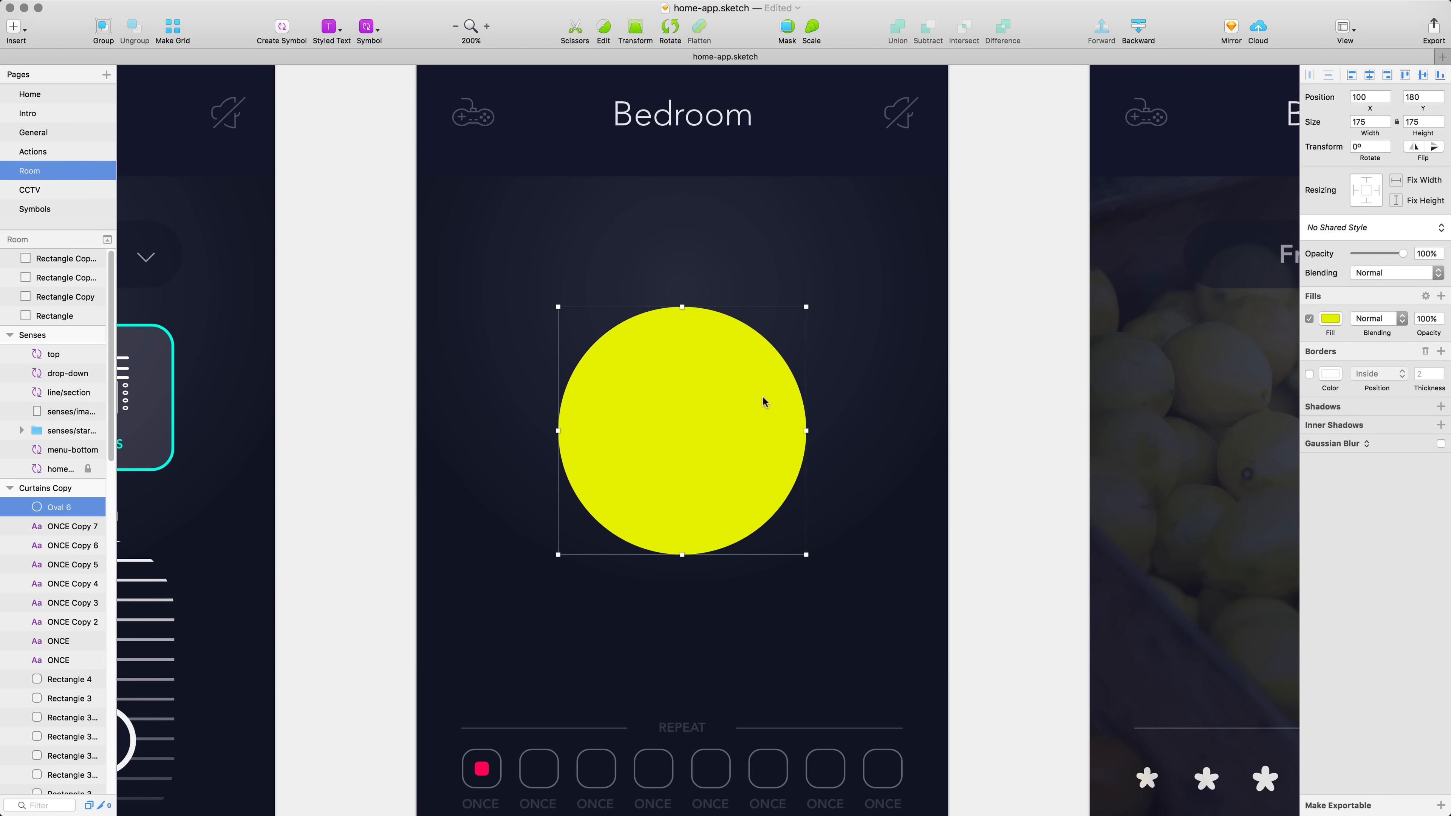
key("cmd+3")
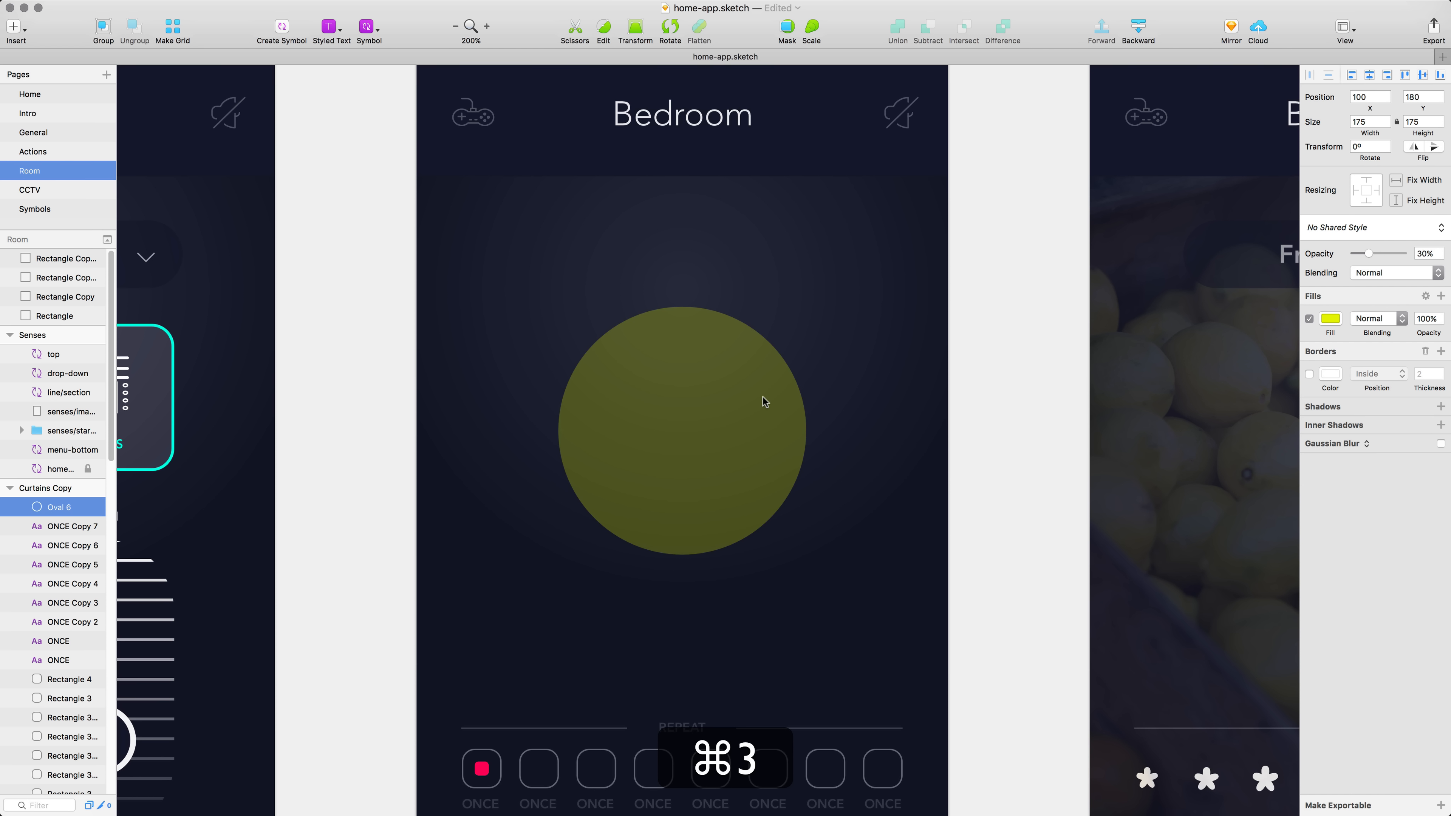
Step: Duplicate the circle and scale the copy to 140% from its center
key("super+d")
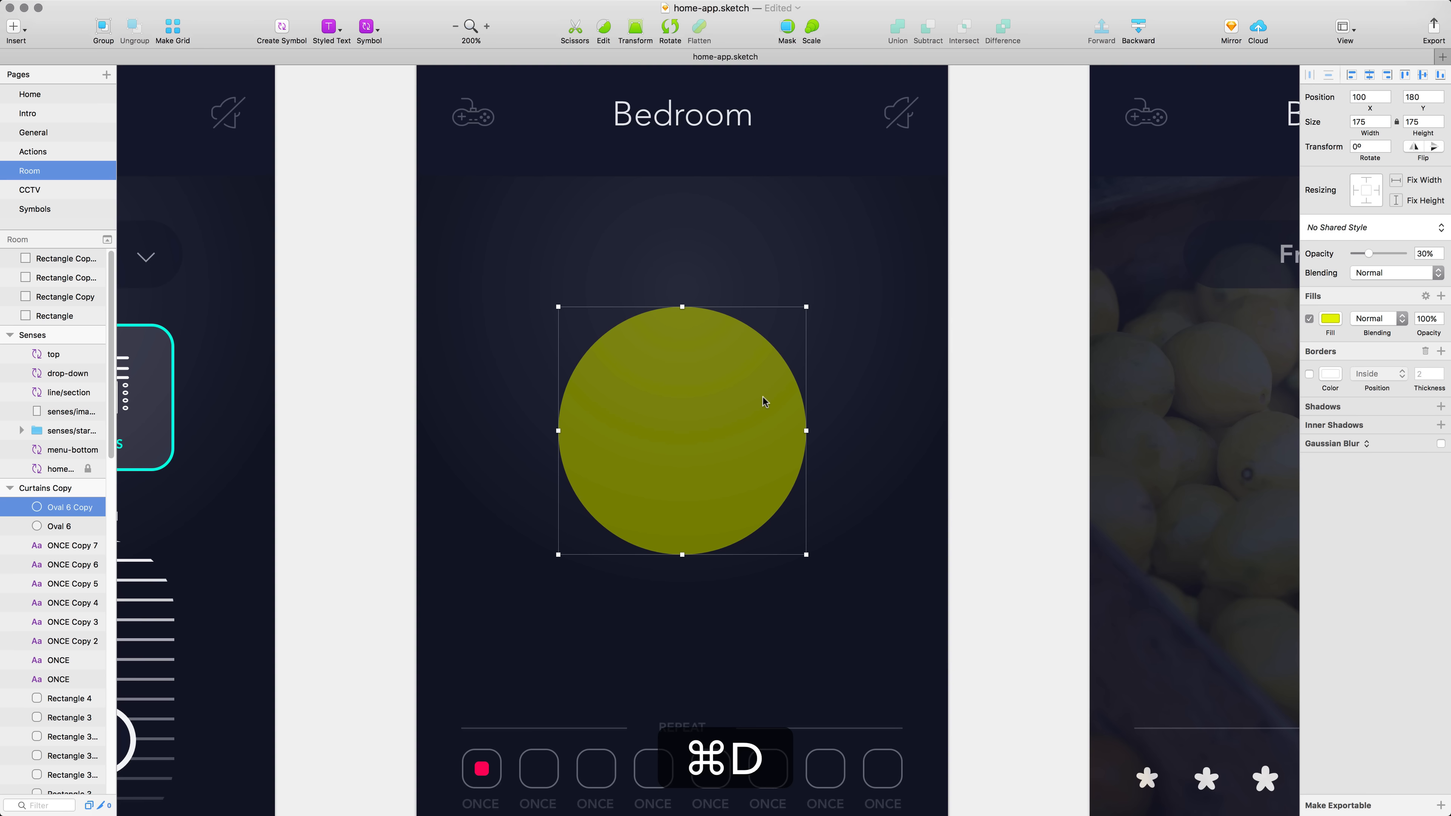
key("super+k")
type("140")
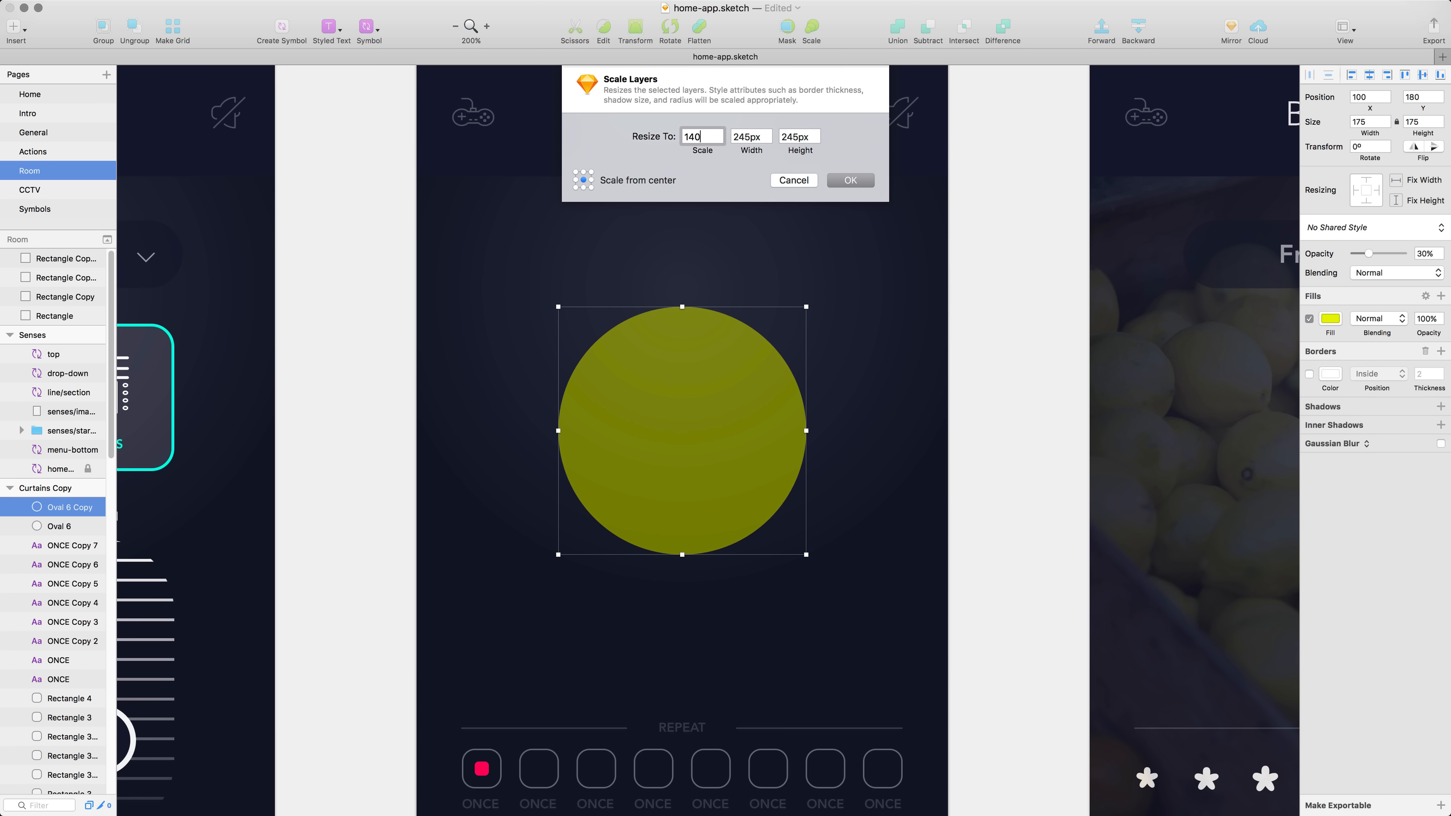
key("super+Return")
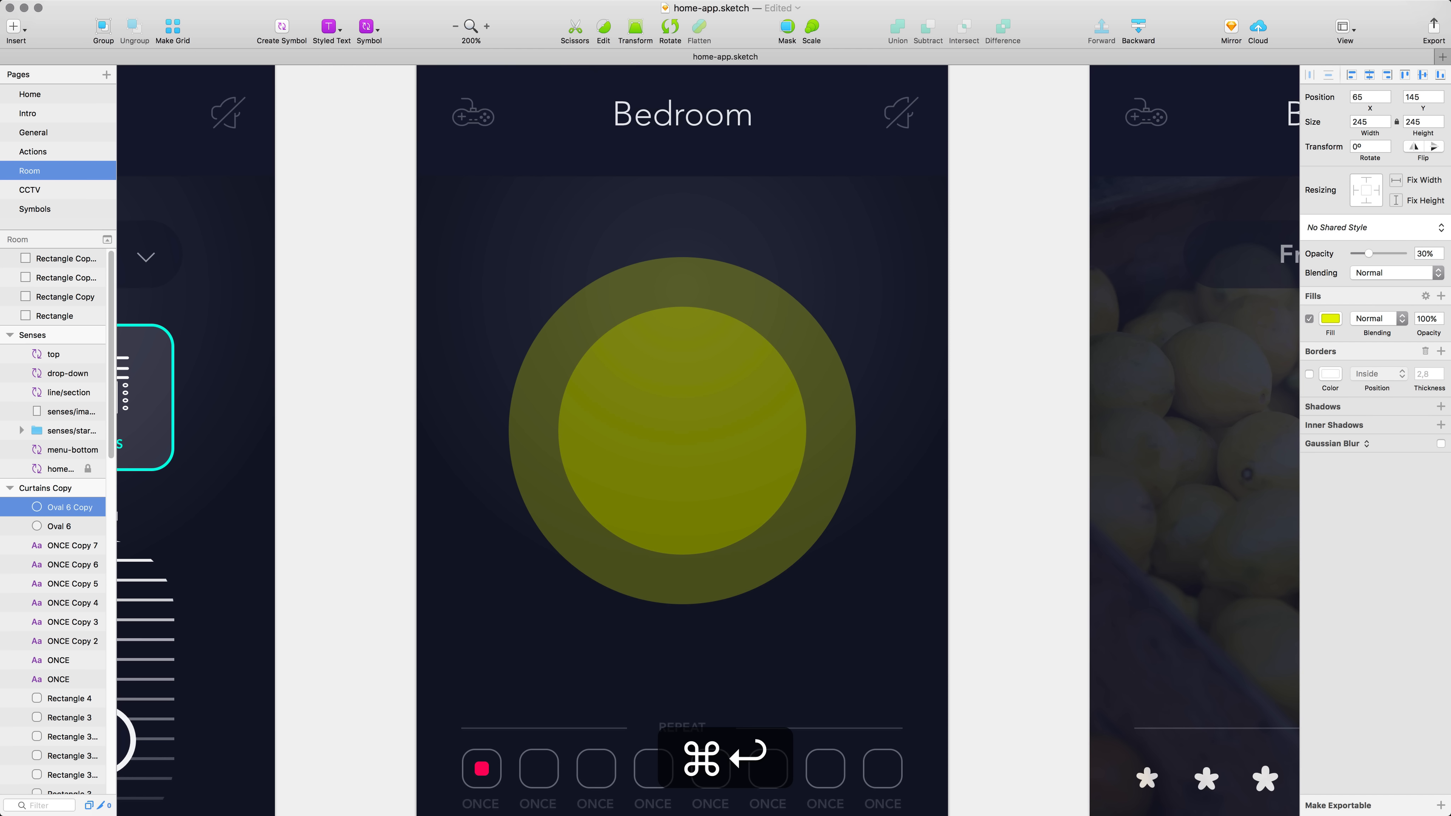
Step: Duplicate the 245 px circle and scale the copy to 130% from its center
key("super+d")
key("super+k")
type("1")
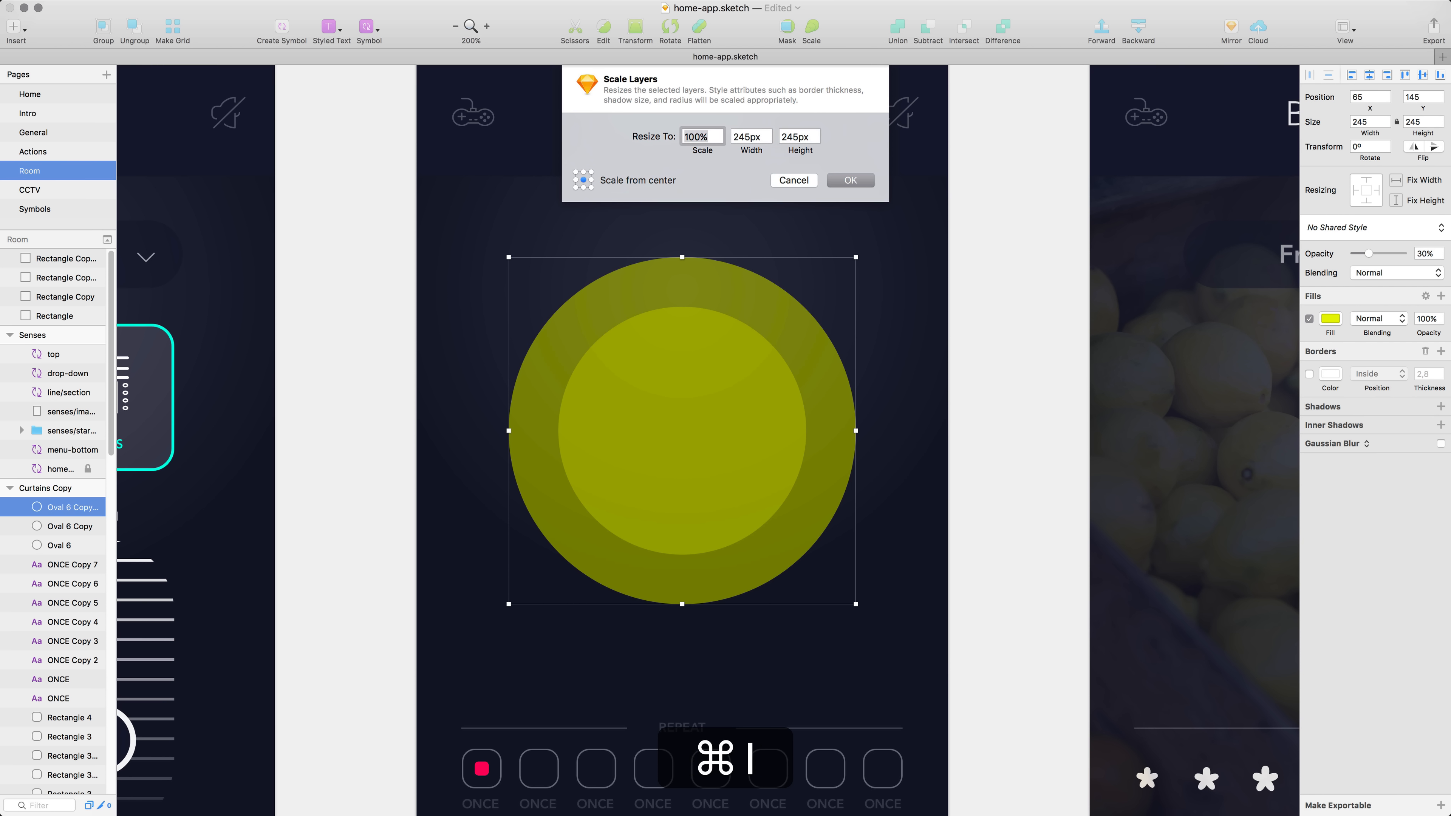
type("30")
key("super+Return")
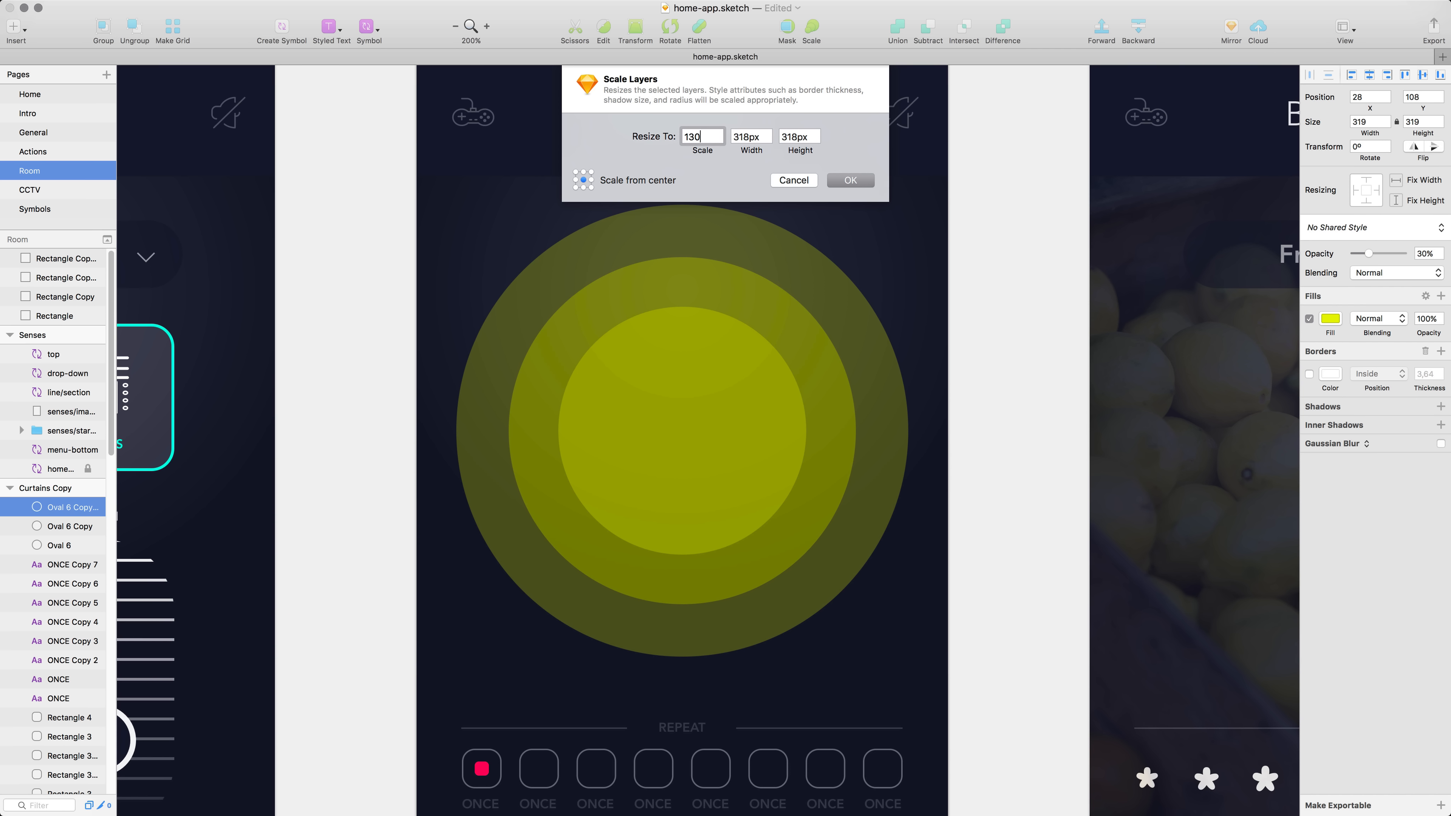
Step: Bring the smallest circle above the other two, fill it with the artboard's dark navy background color, and set its opacity to 100%
left_click_drag(59, 547, 41, 505)
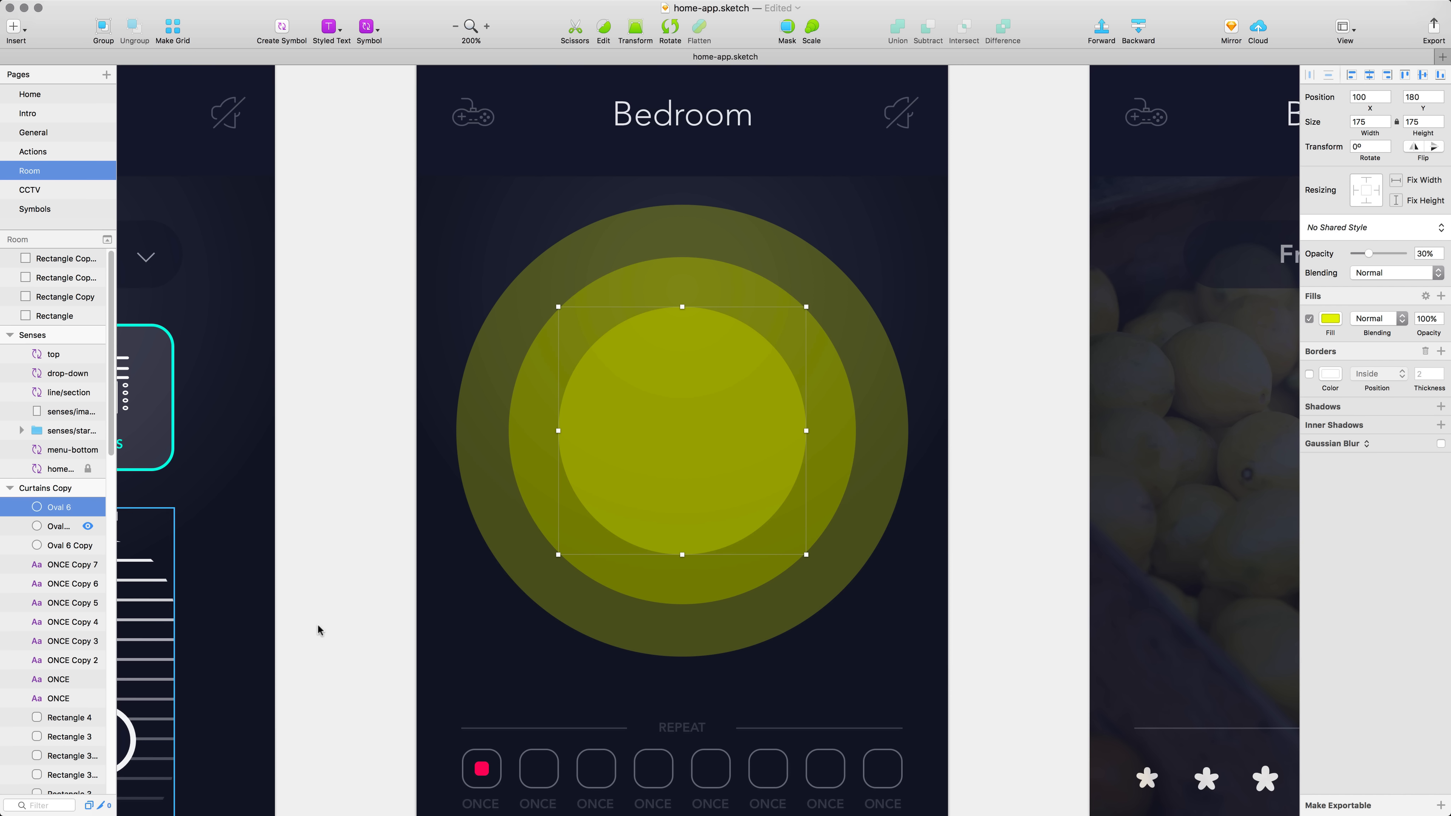
key("ctrl+c")
left_click(526, 673)
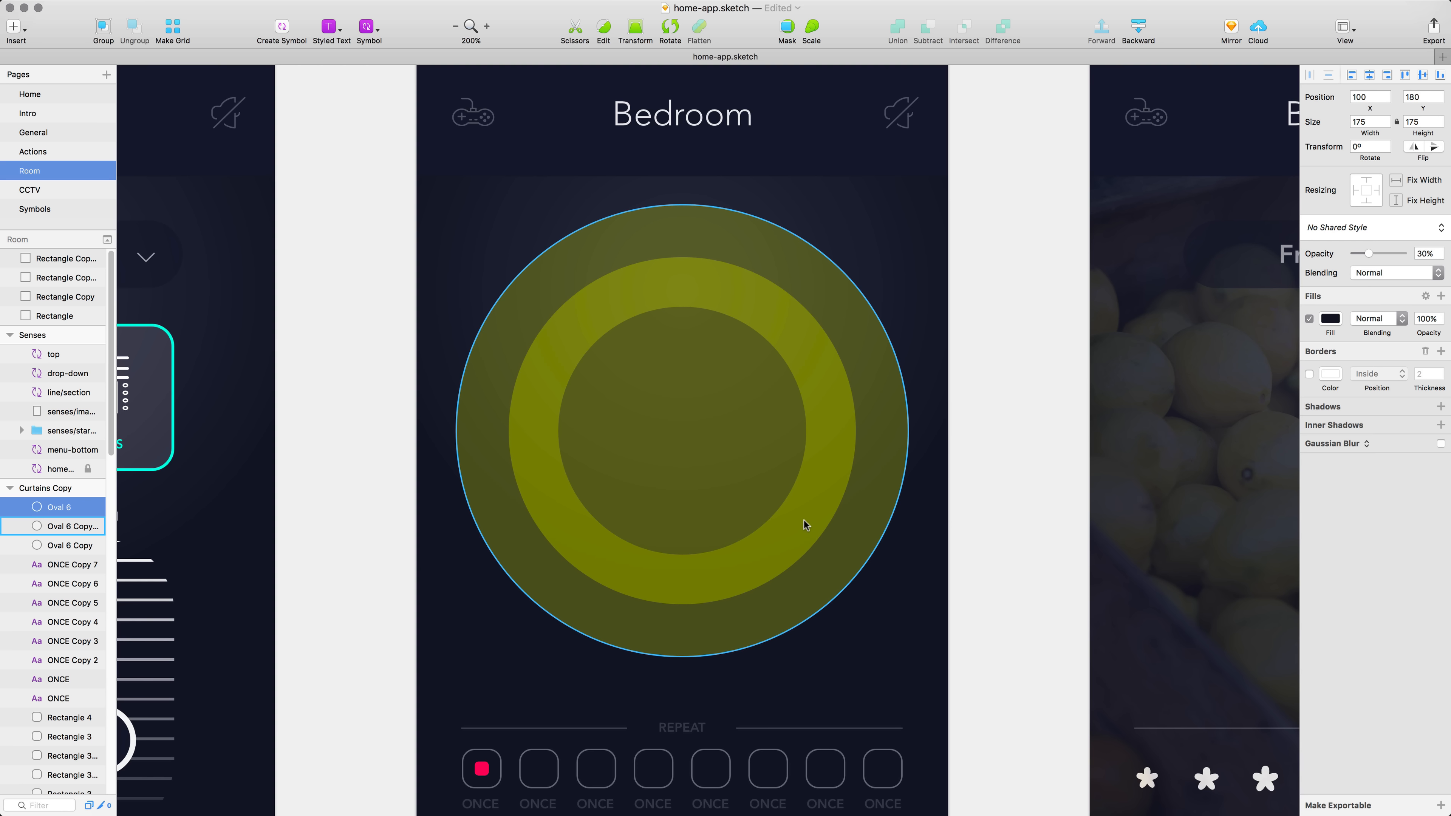
left_click_drag(1371, 254, 1406, 254)
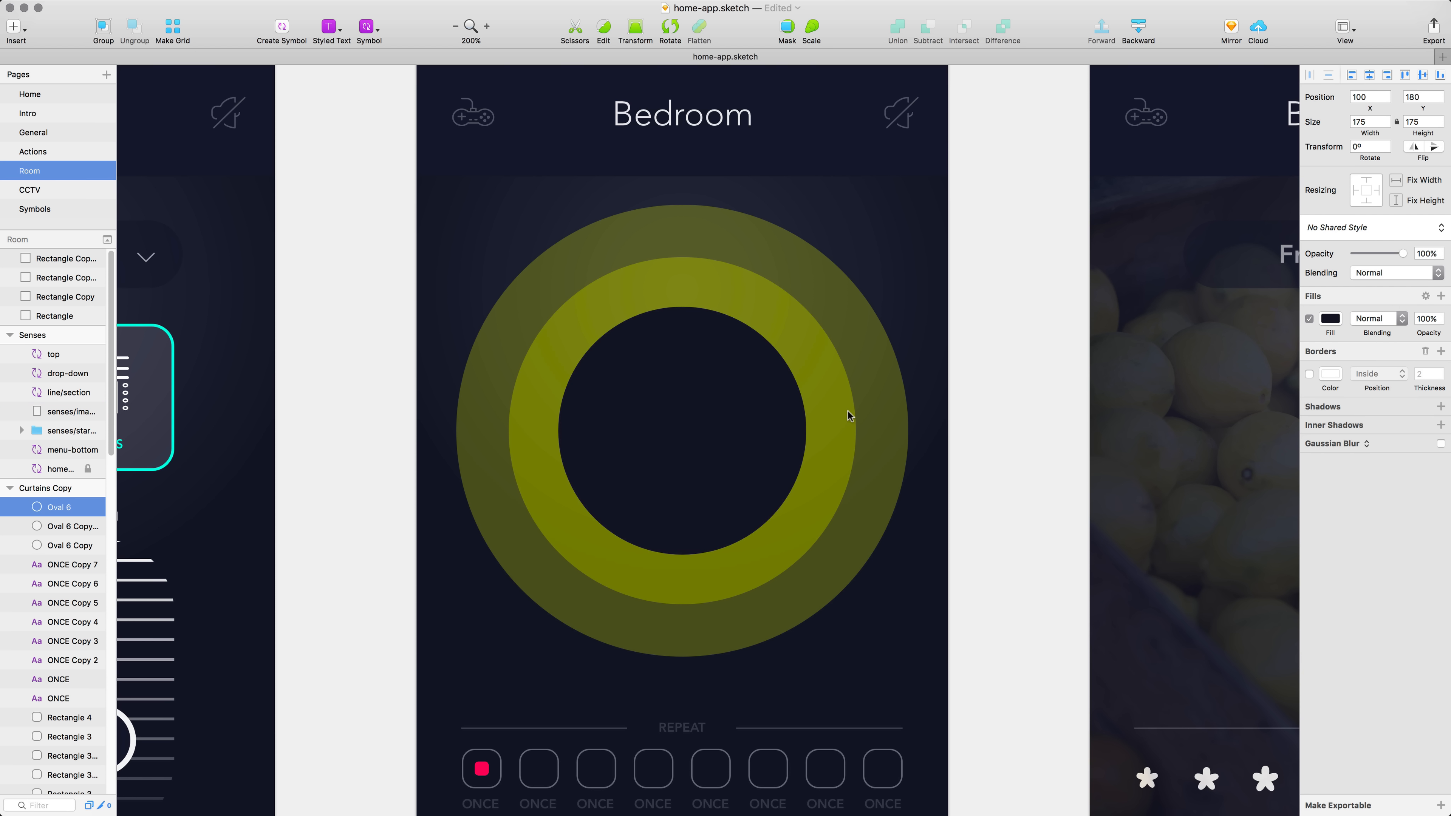
Step: Add the text 07:10 and center it inside the dark inner circle
key("t")
left_click(637, 412)
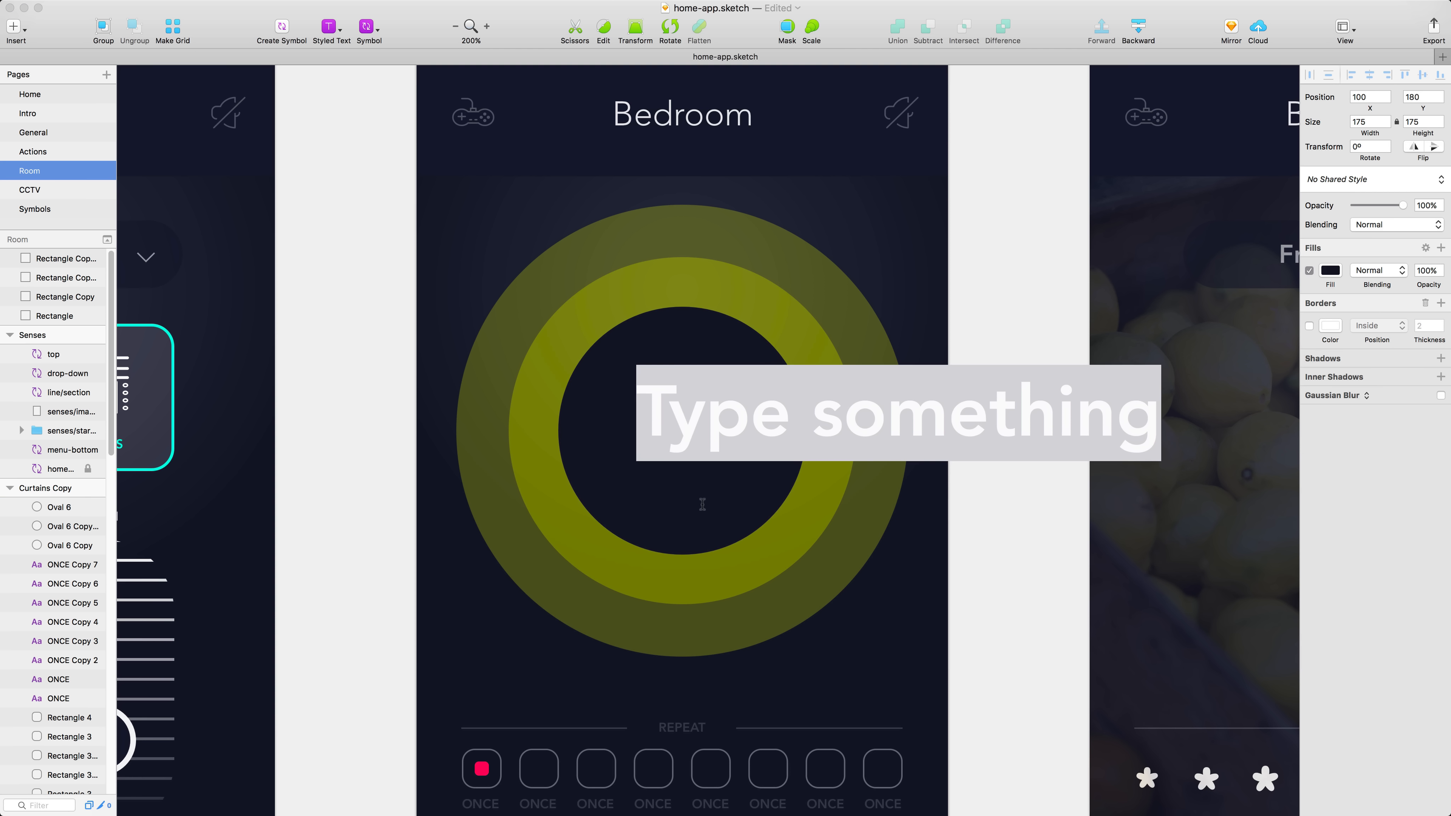
type("07:10")
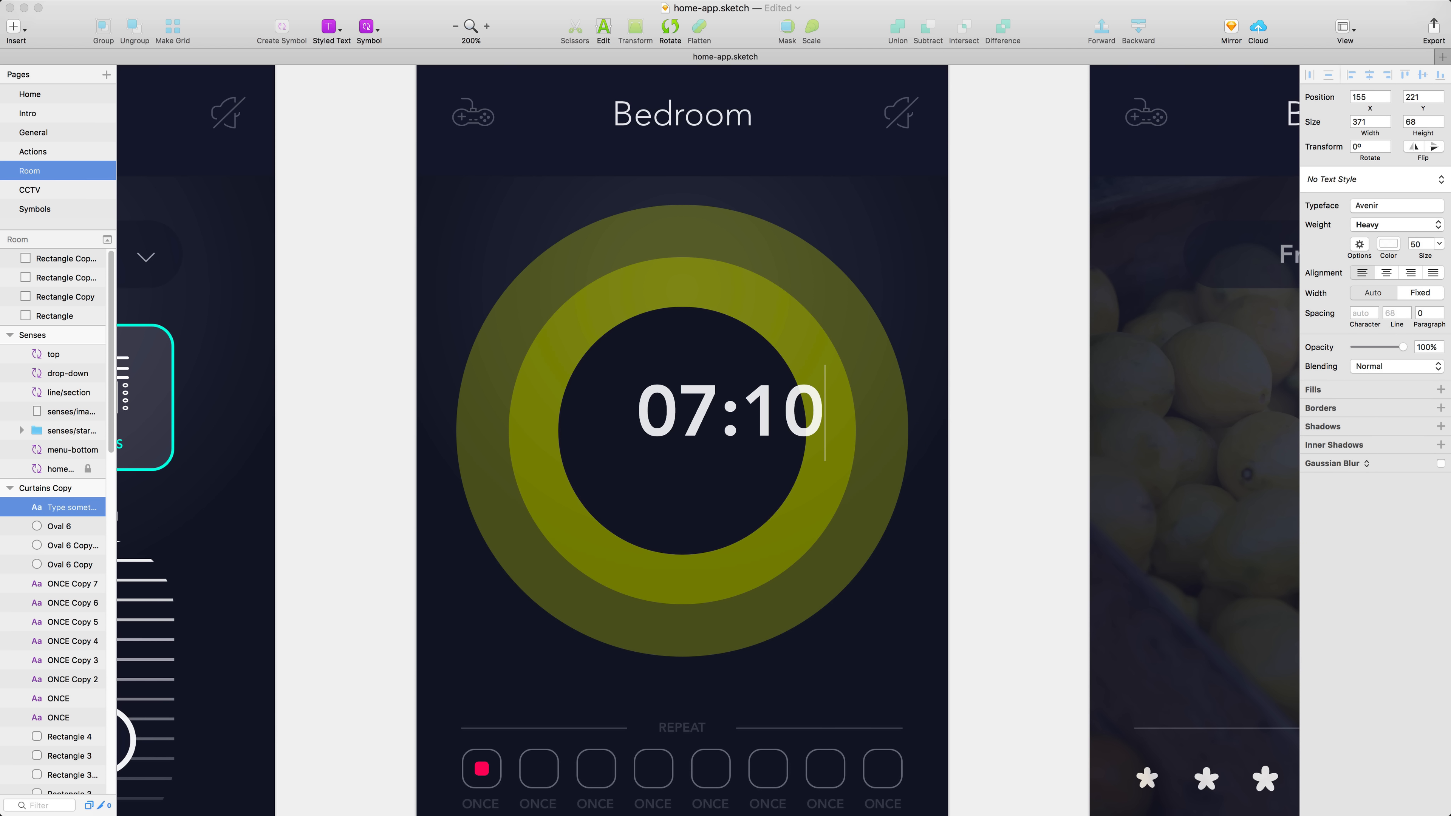
key("Escape")
left_click_drag(722, 426, 673, 446)
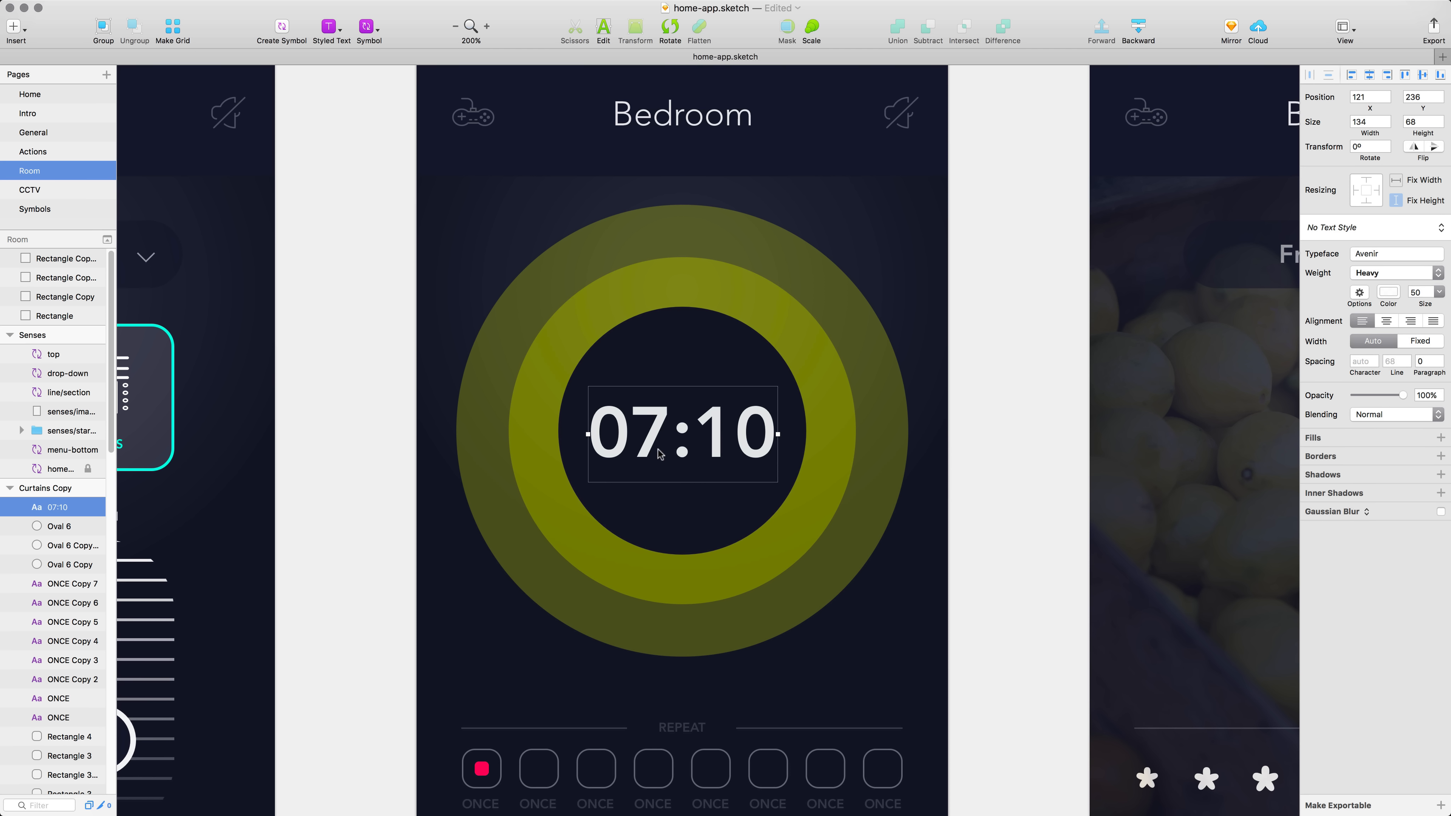
Step: Draw a vertical line 12 px long from X 187, Y 180 to Y 192 inside the top edge of the inner circle
key("t")
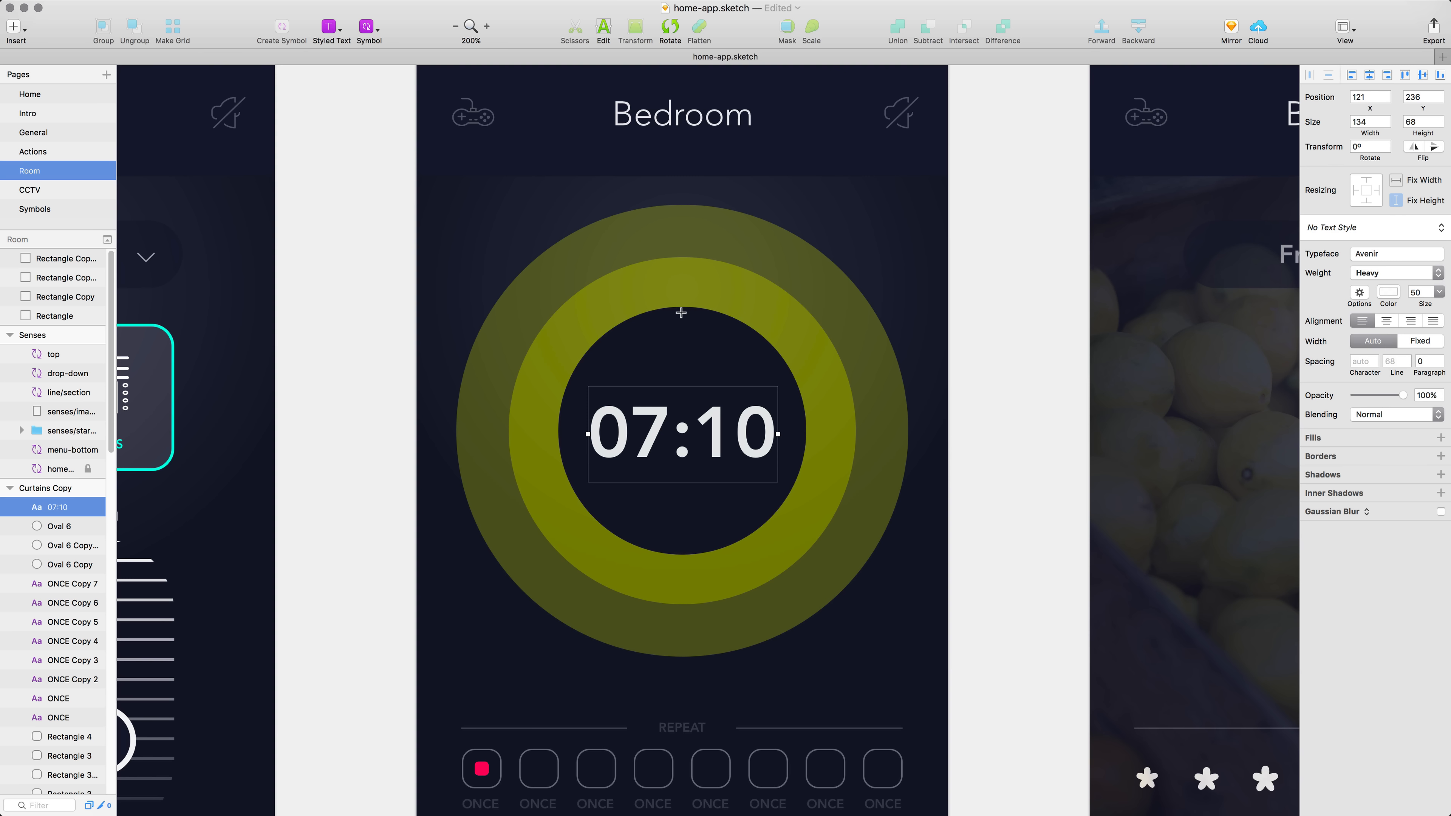
left_click_drag(681, 307, 681, 322)
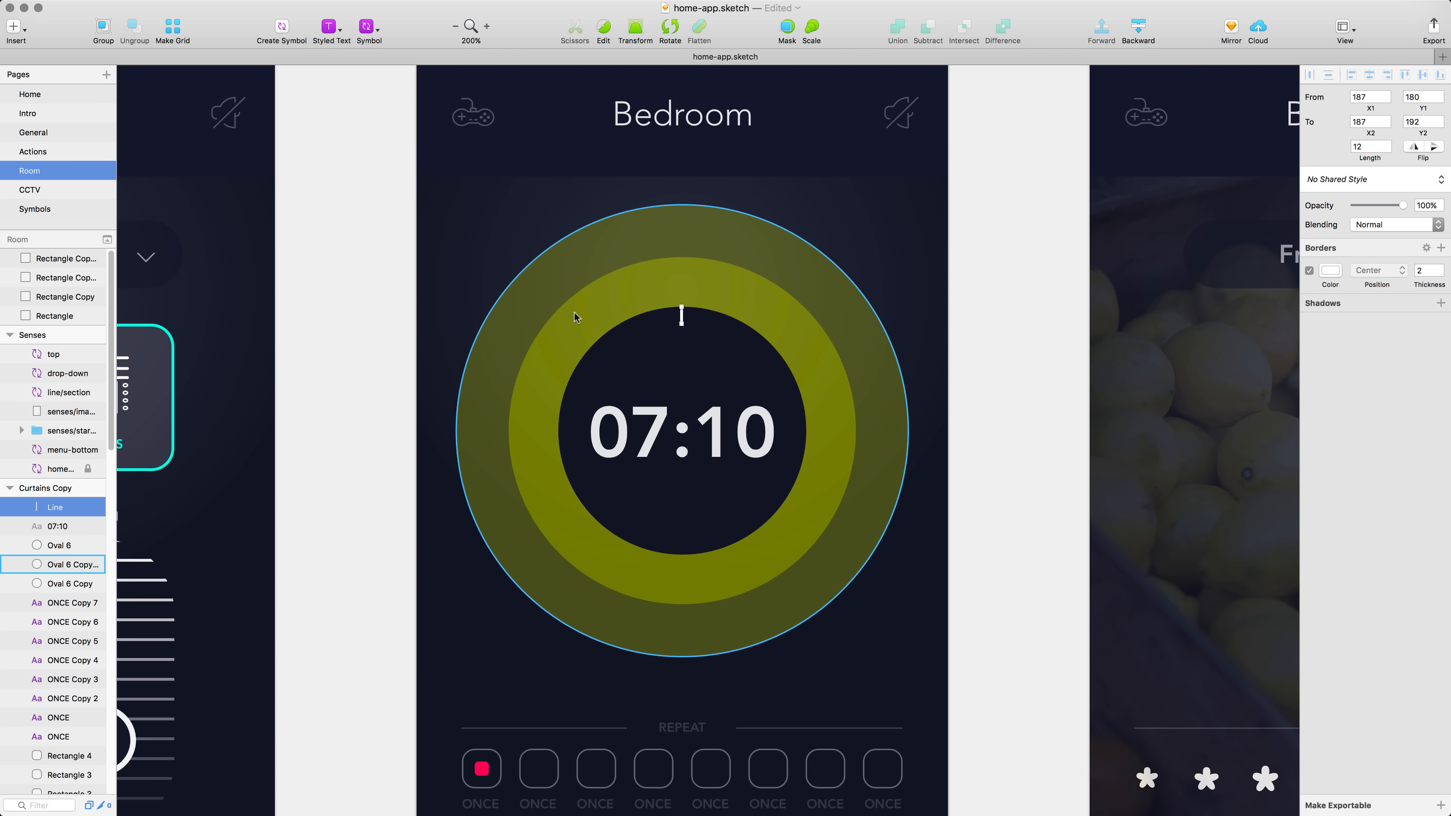
Step: Create 11 rotated copies of the short tick line, spaced evenly around the center of the inner circle
left_click(197, 8)
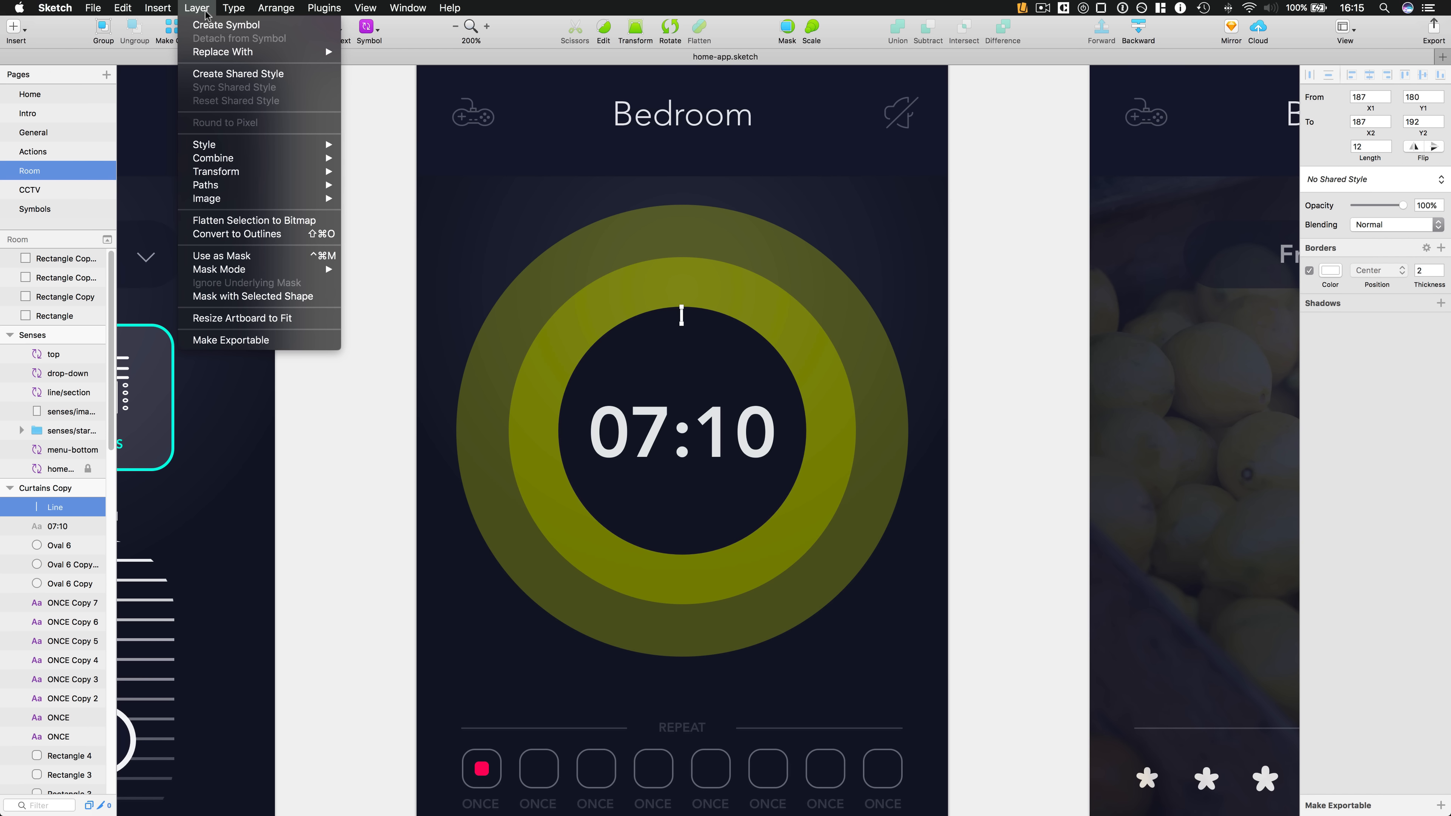
mouse_move(249, 184)
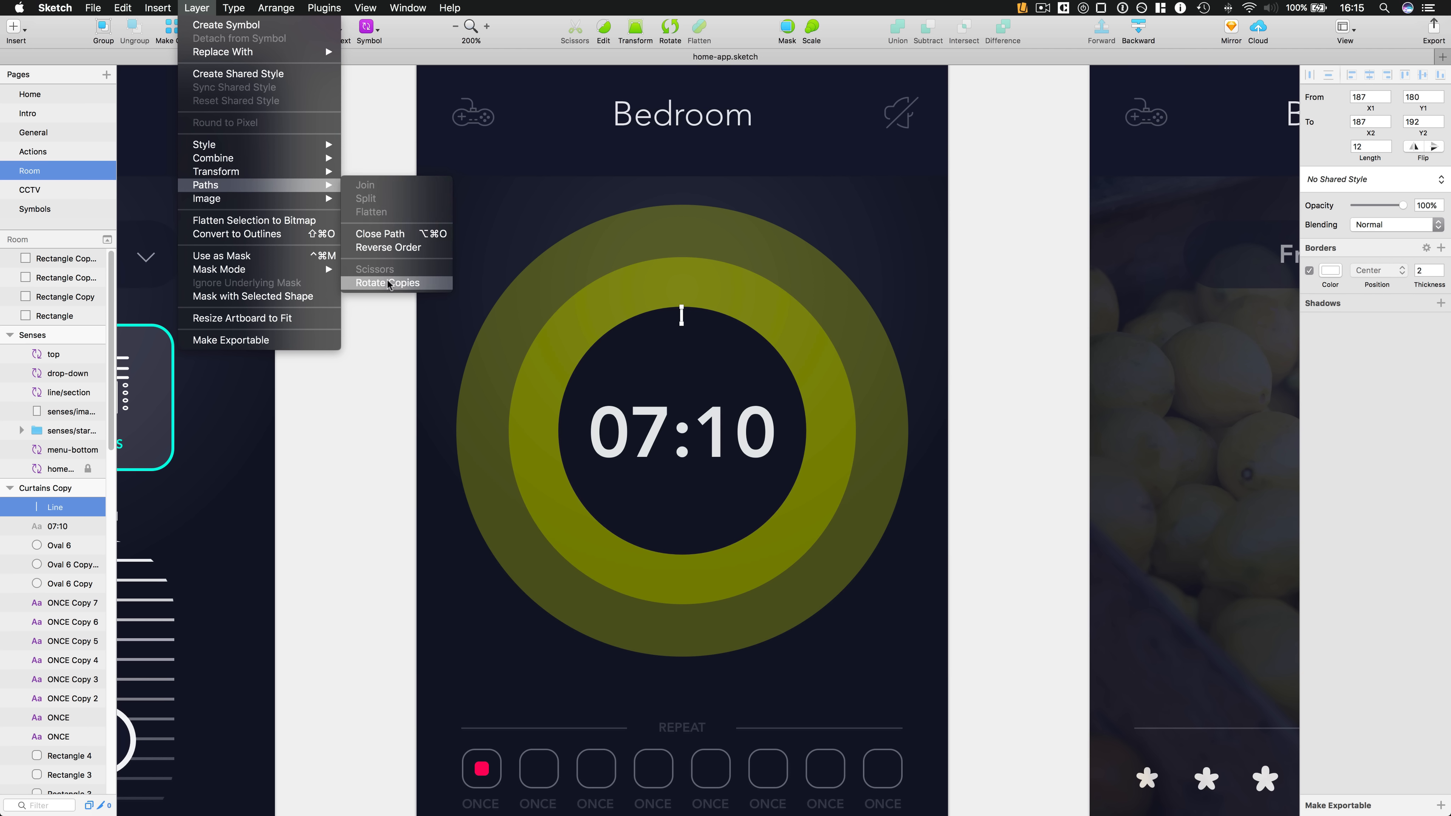
left_click(402, 284)
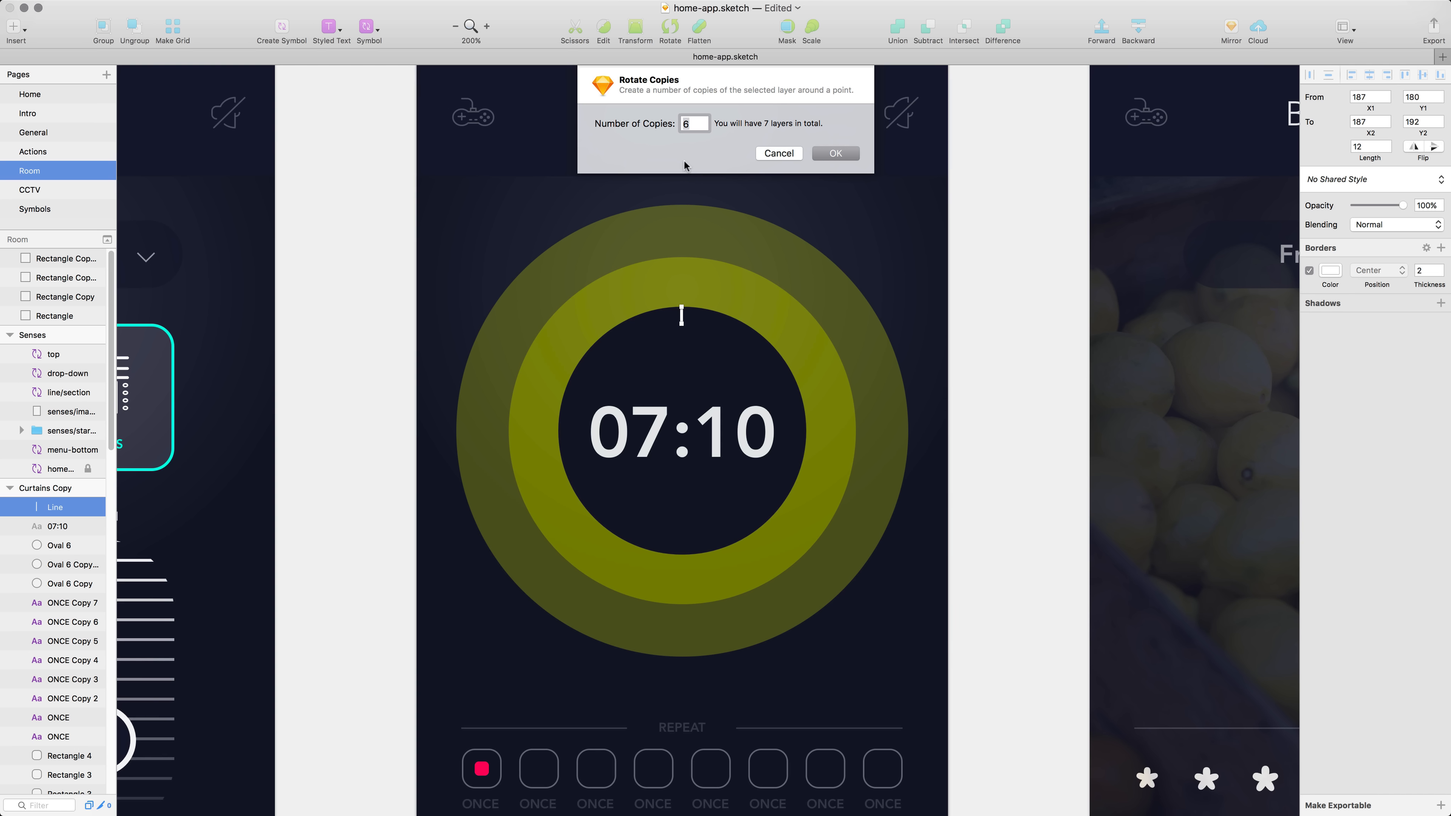
type("11")
left_click(836, 154)
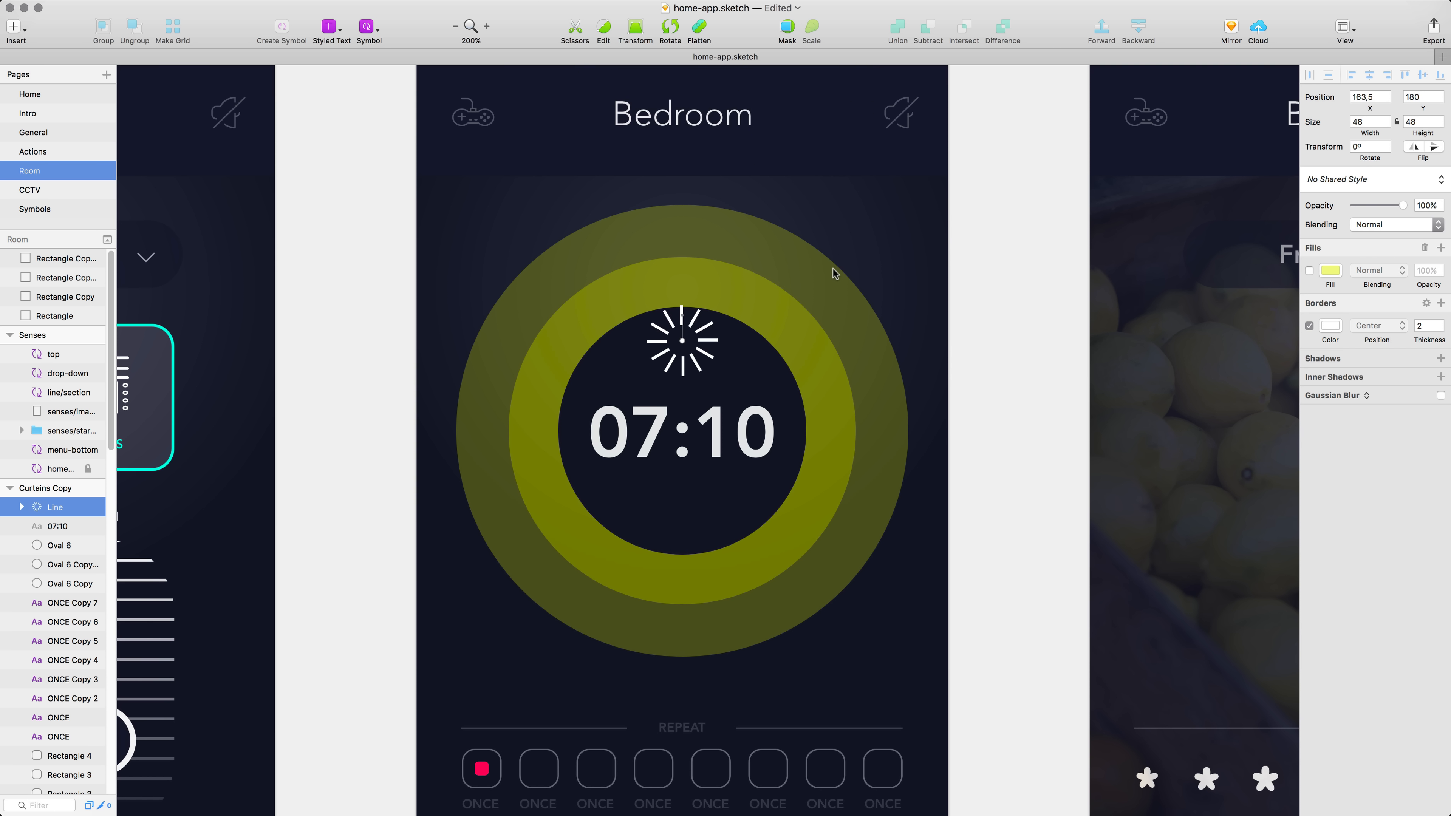
left_click_drag(685, 347, 686, 434)
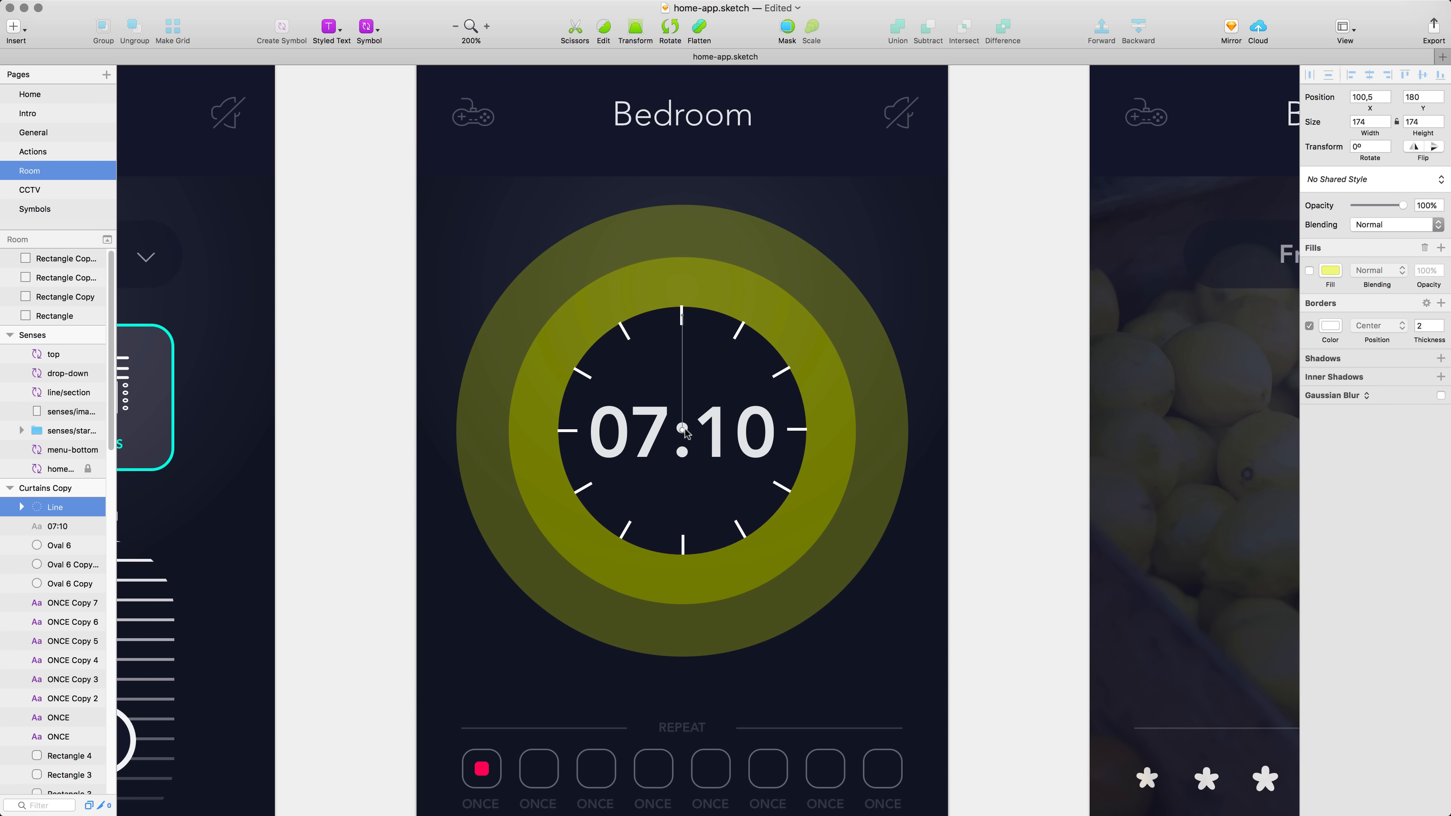
Step: Turn off the yellow fill on both outer circles
left_click(63, 564)
left_click(56, 584, "shift")
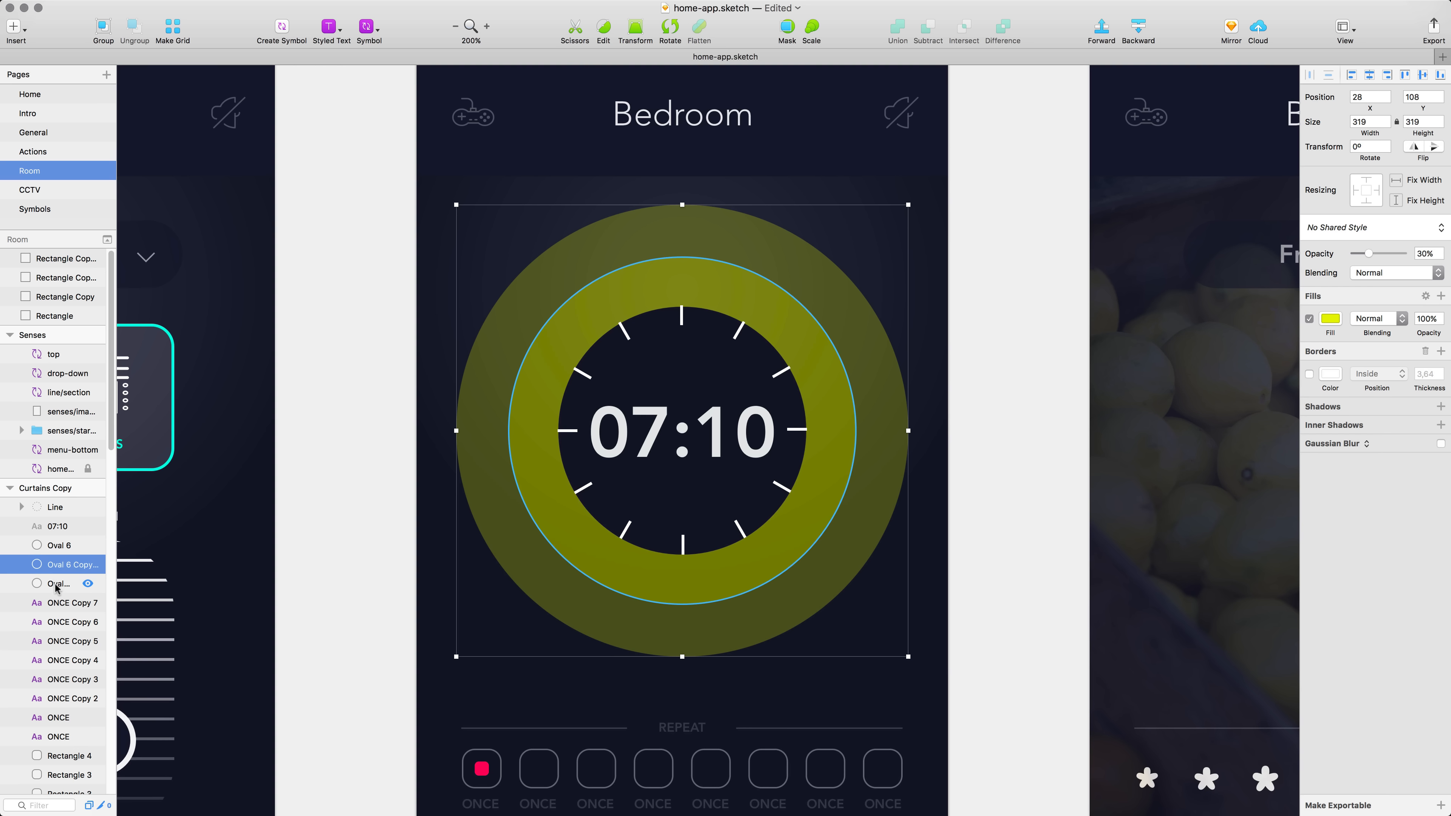
left_click(1309, 319)
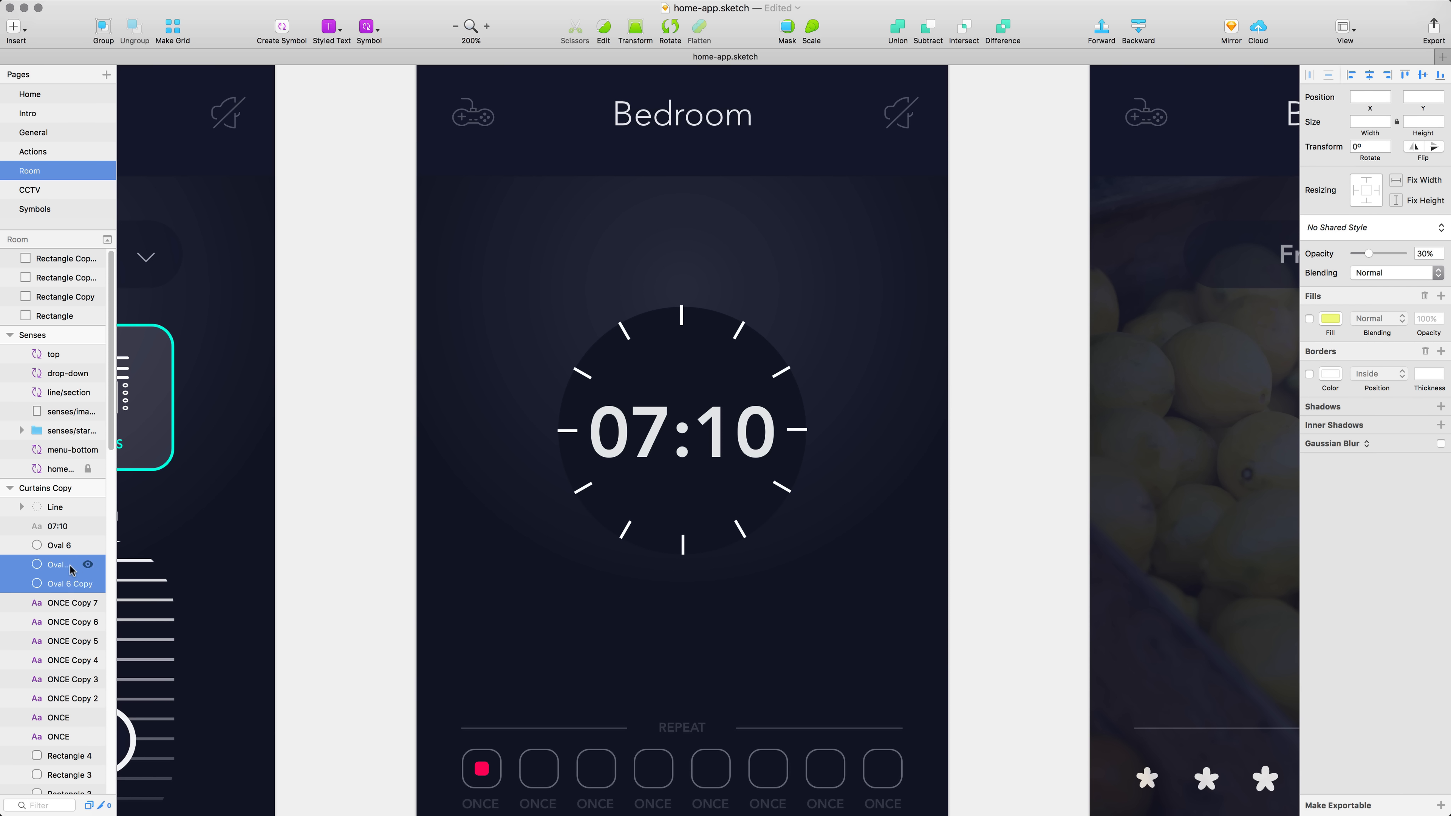
Step: Enable the border on the 245 px circle and set its thickness to 34.8 so it reaches the inner circle
left_click(69, 583, "shift")
left_click(60, 584)
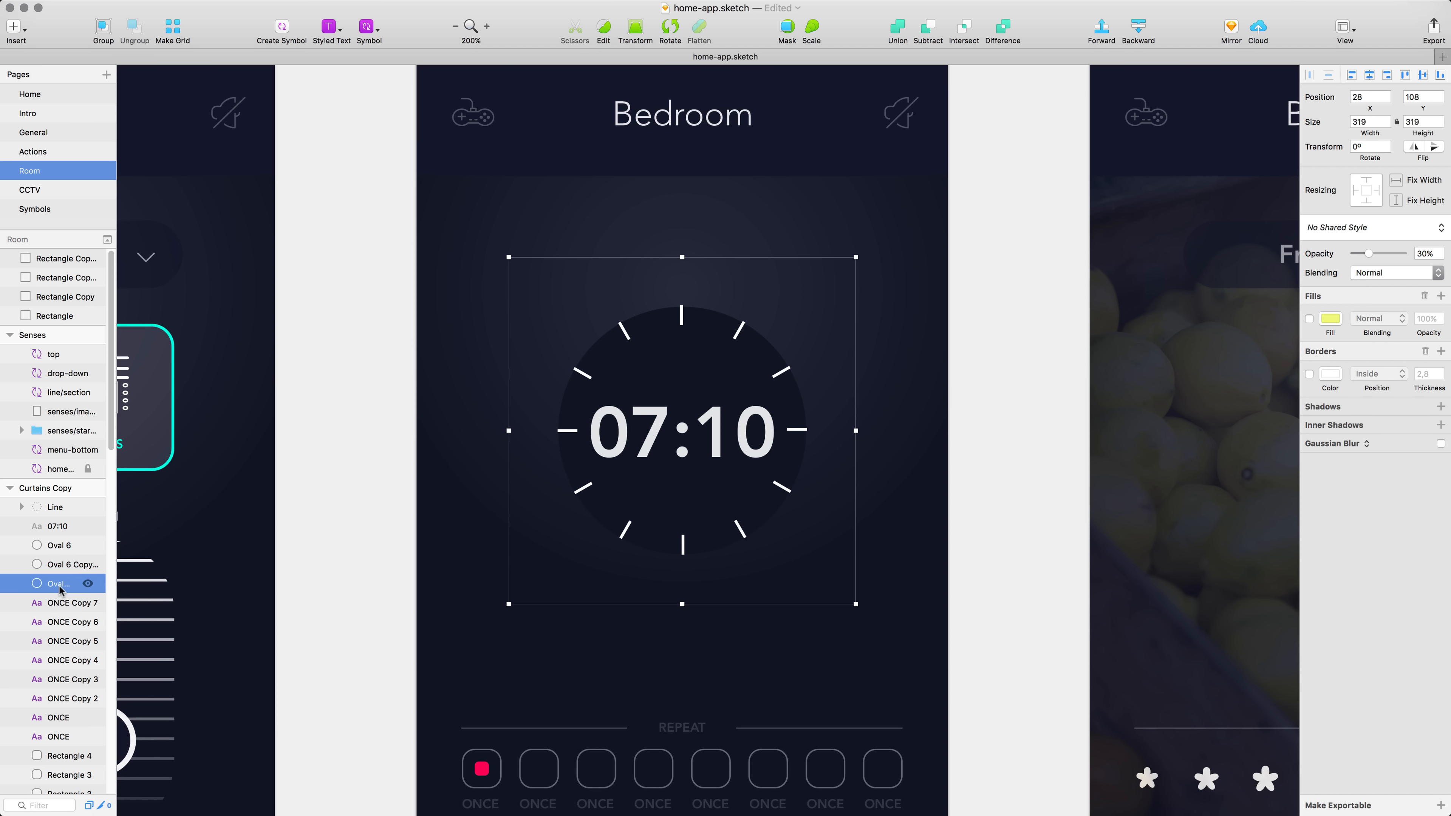
left_click(1310, 374)
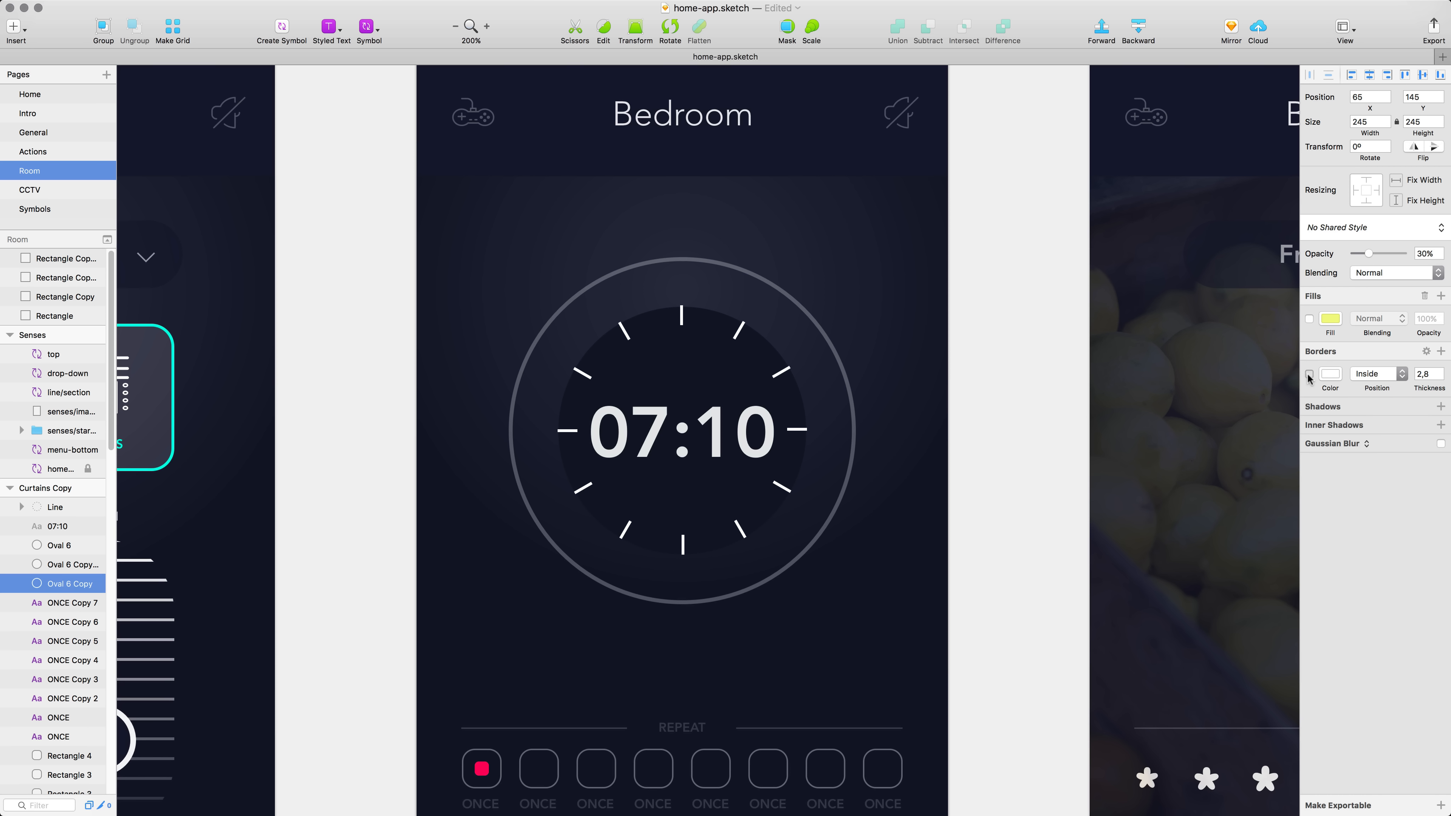
left_click(1428, 374)
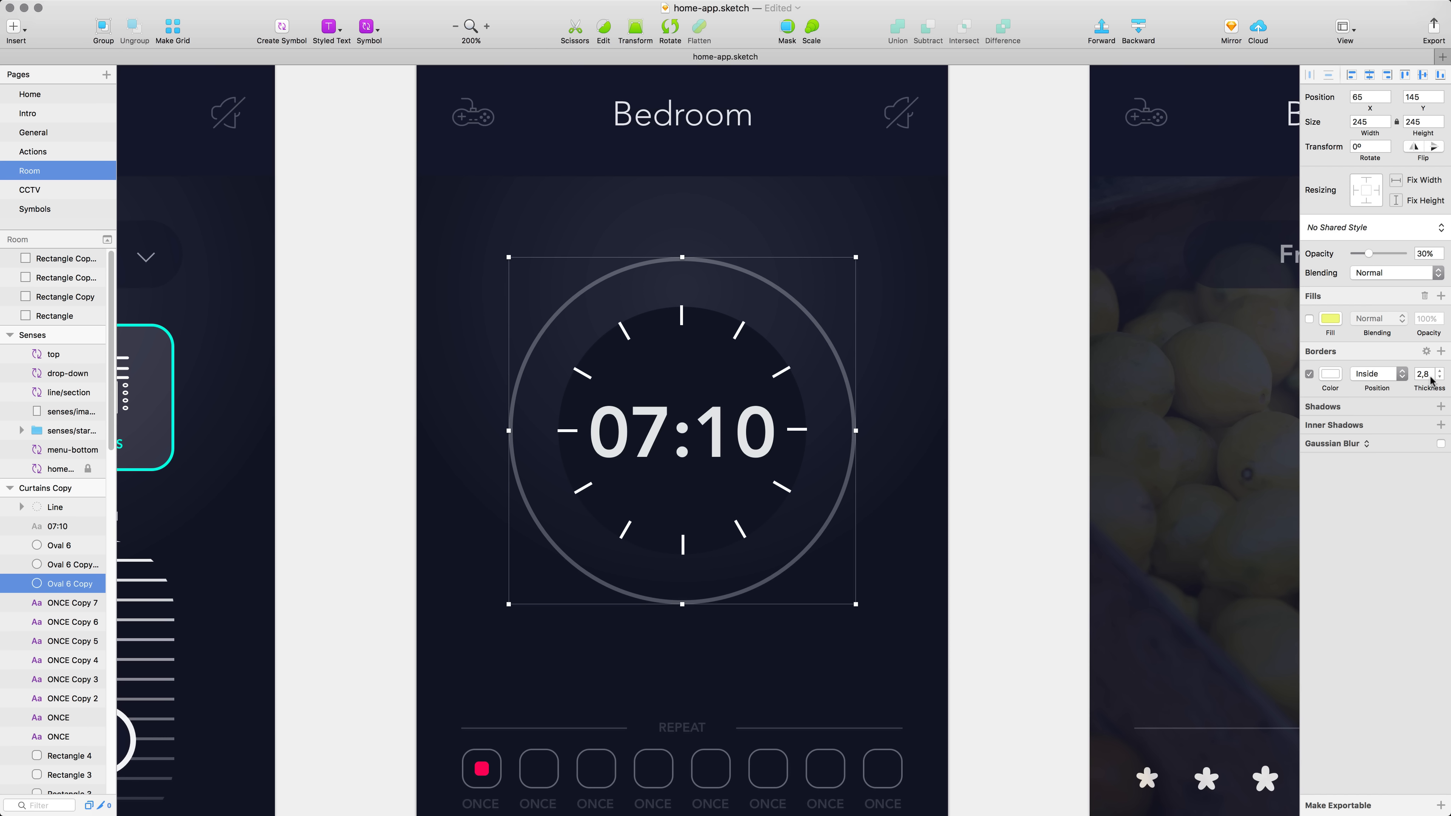
key("shift+Up")
key("shift+Up")
key("shift+Up")
key("shift+Down")
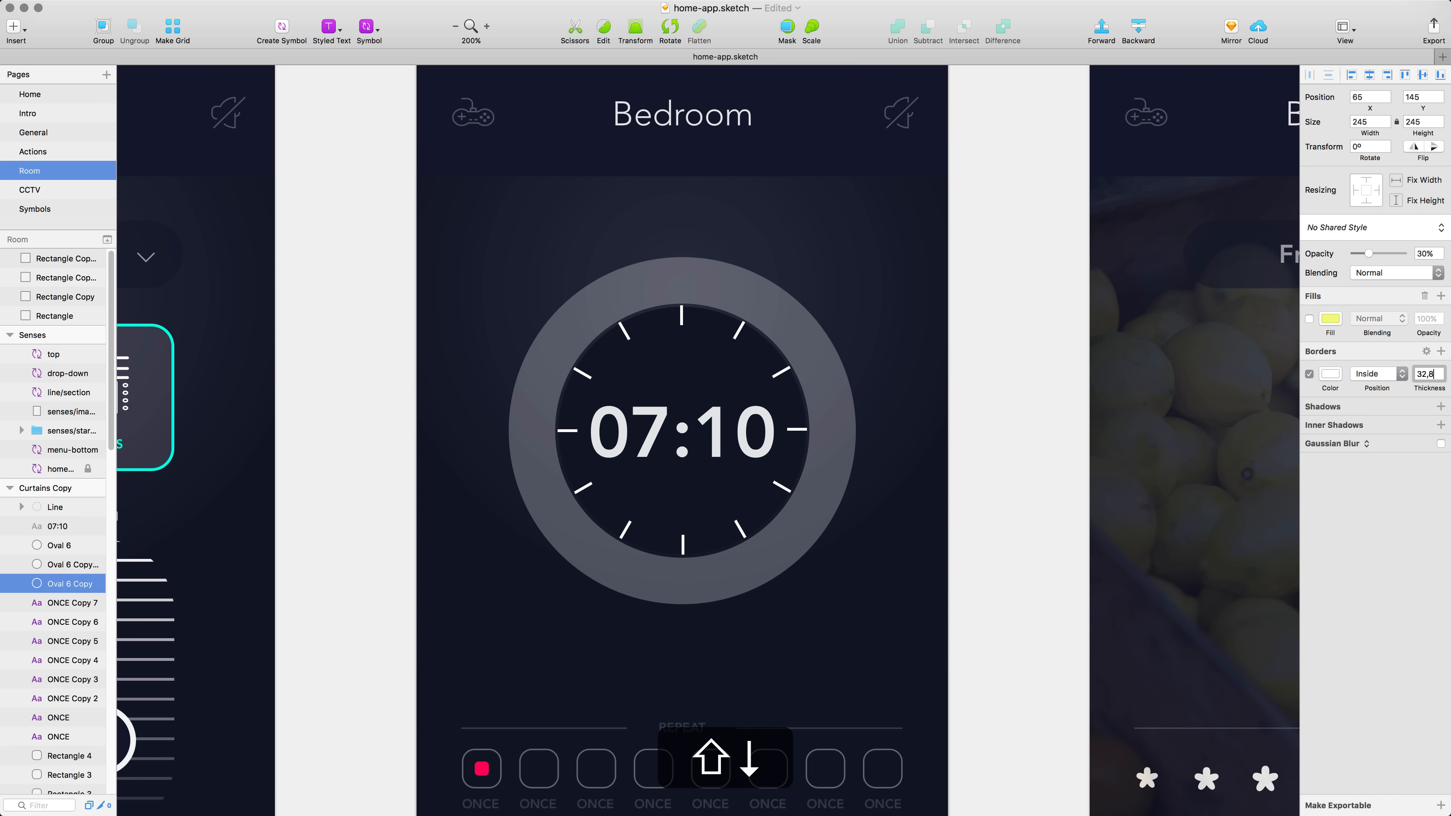
key("shift+Up")
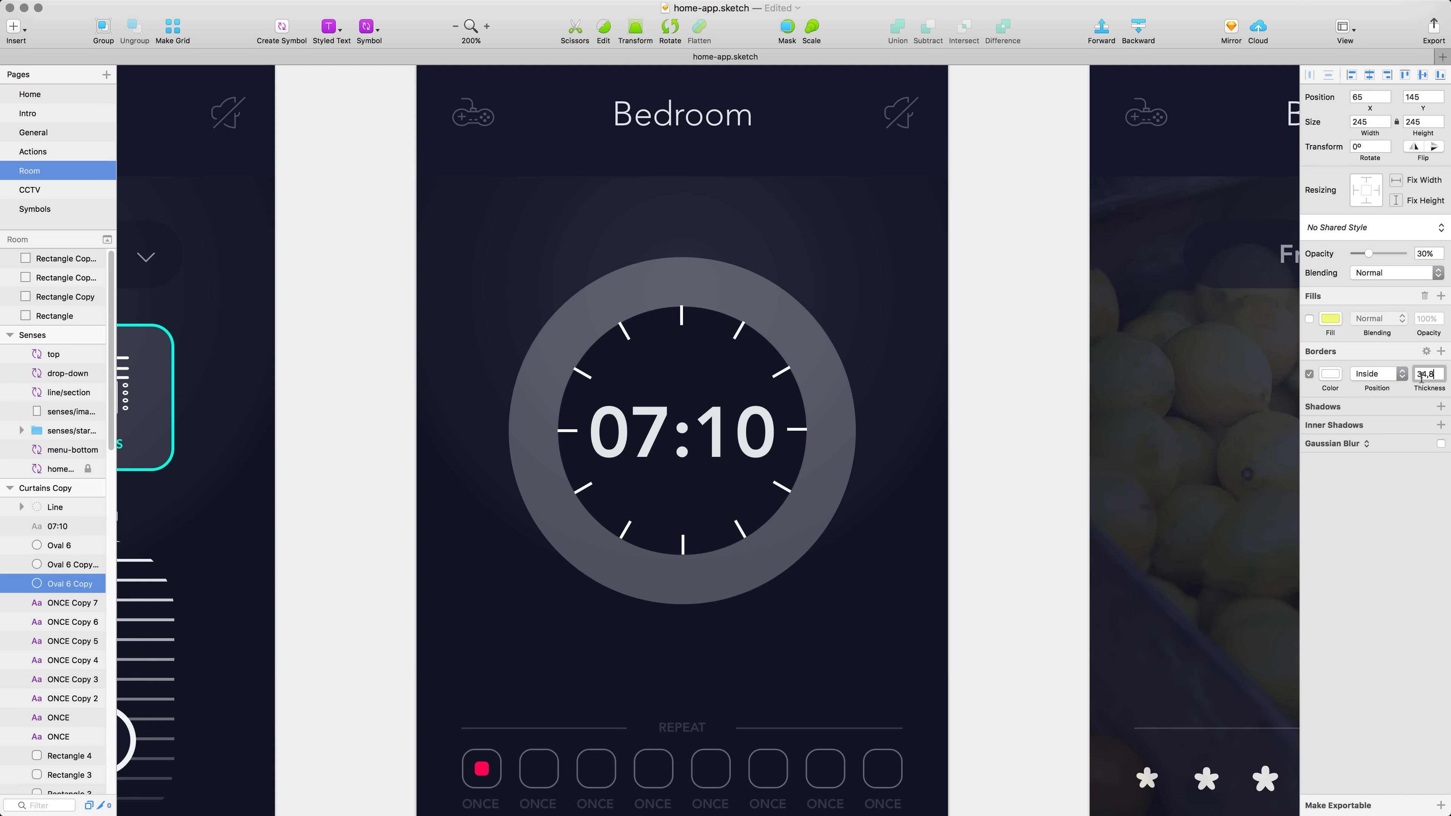
Step: Set the ring's border position to Center and shrink the circle from its center to 211 px so it meets the inner circle
left_click(1393, 379)
left_click(1371, 360)
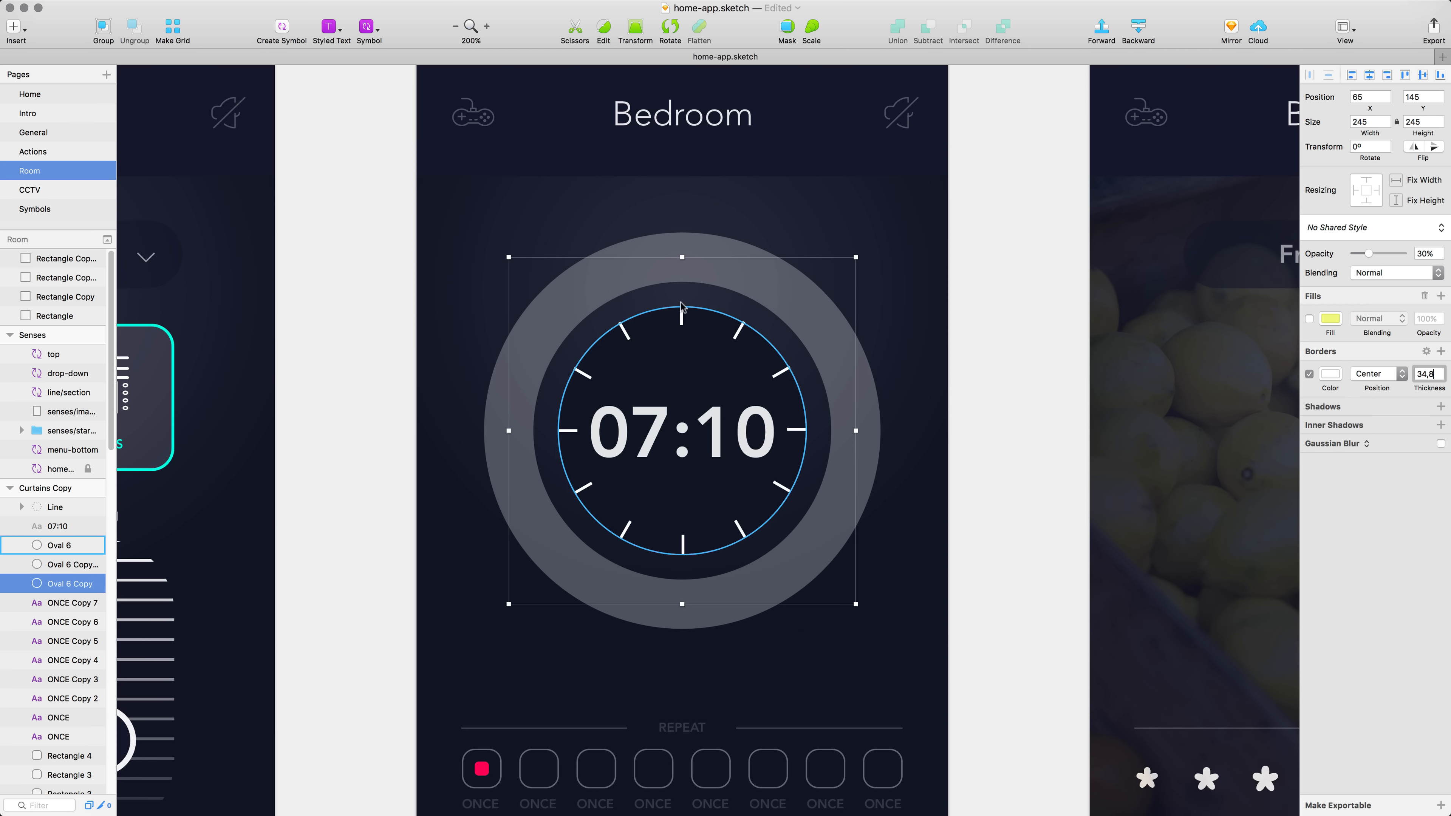
left_click_drag(509, 258, 557, 296)
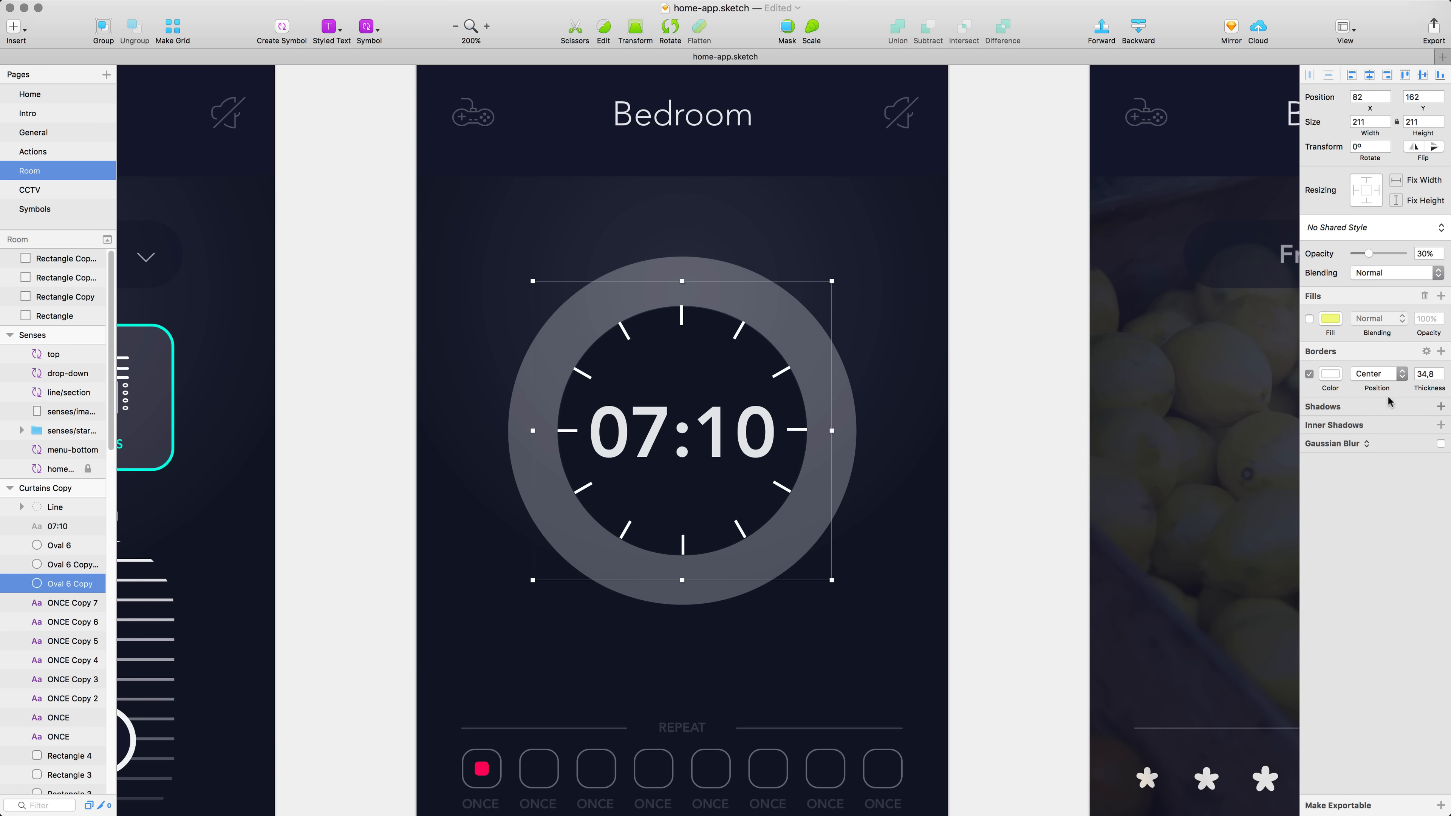
Step: Set the ring border's dash to 10 and its gap to the circumference, calculated as 211*3,14
left_click(1426, 352)
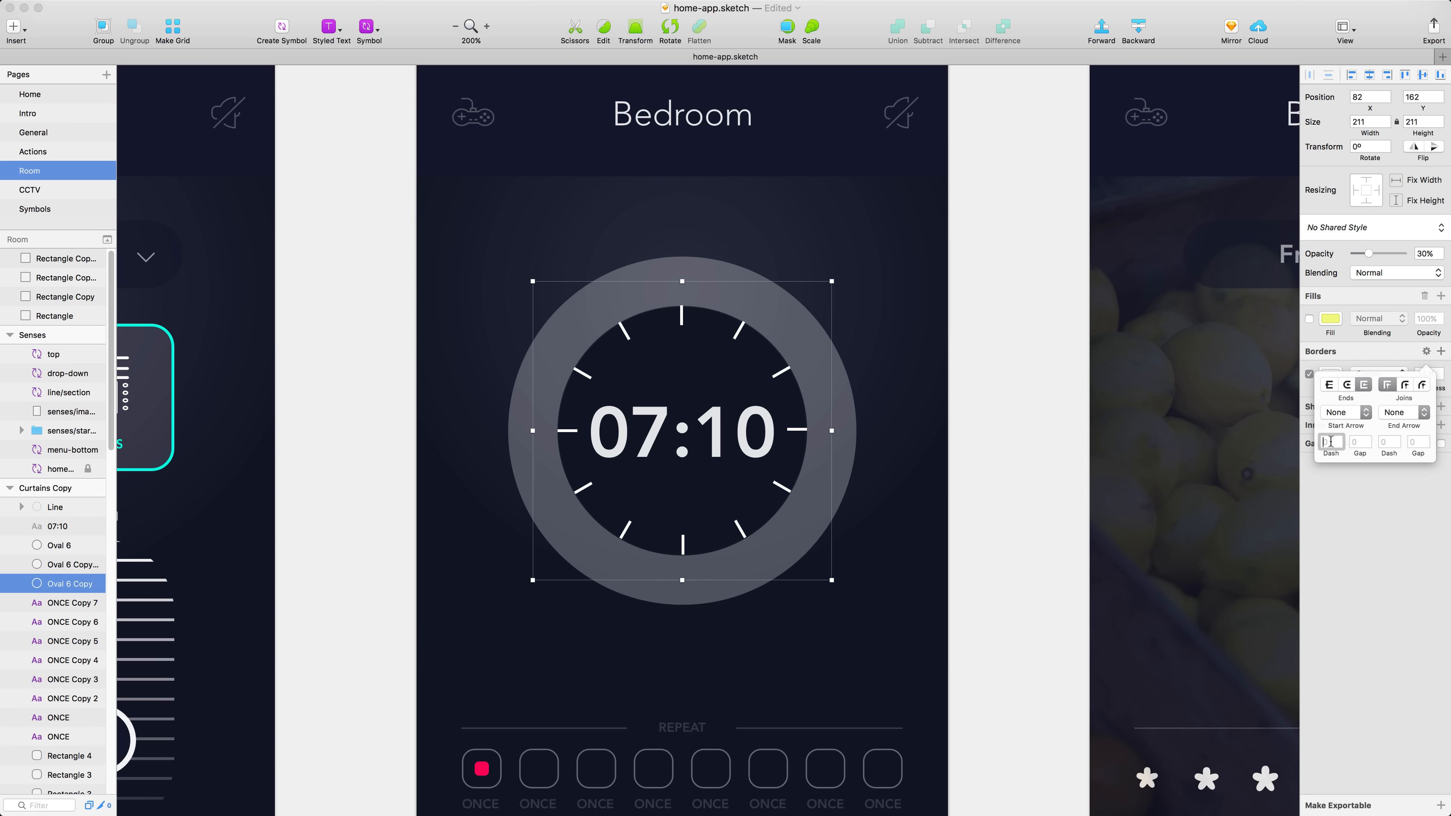
type("10")
key("Tab")
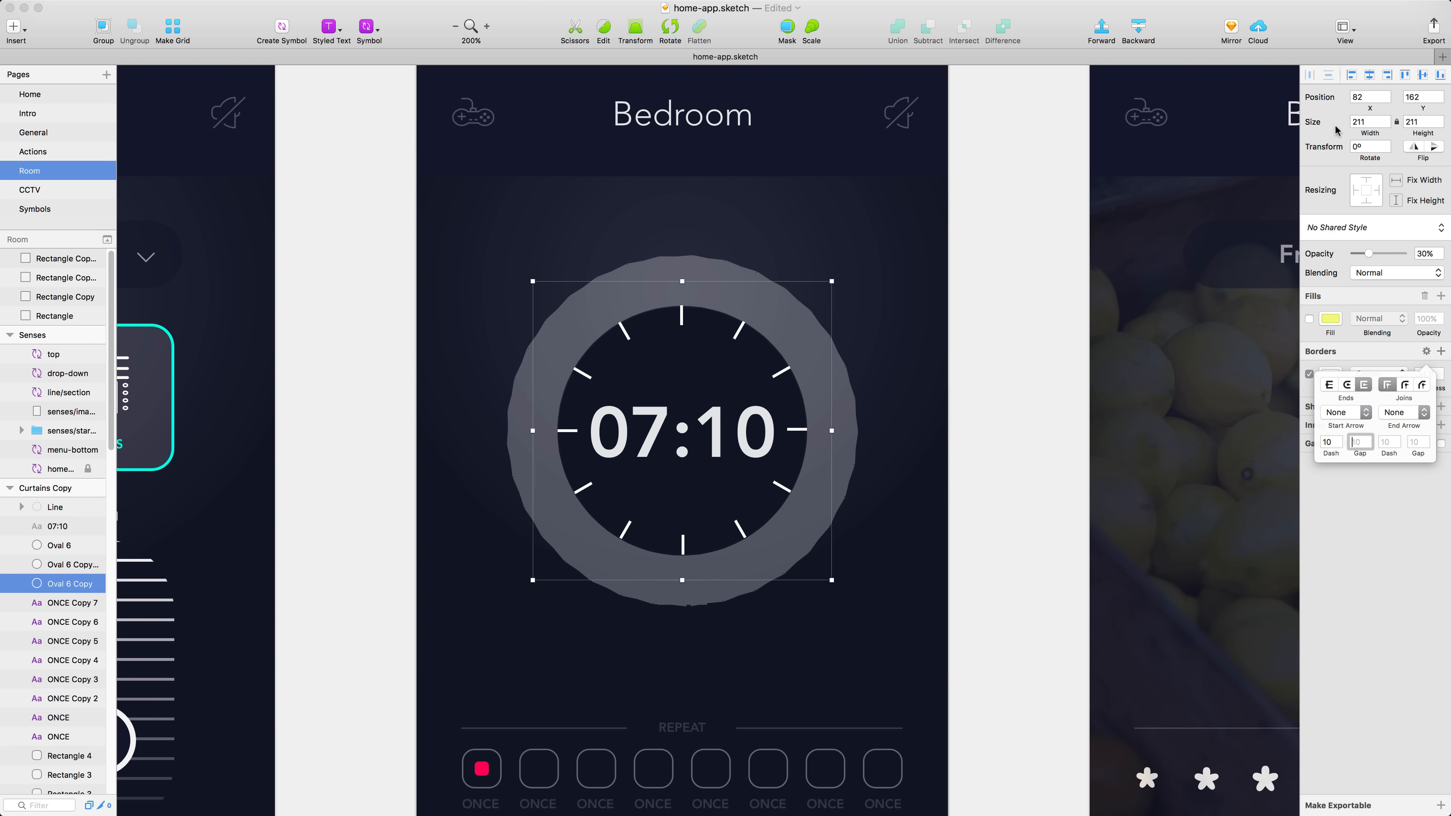
type("211")
key("shift")
type("*")
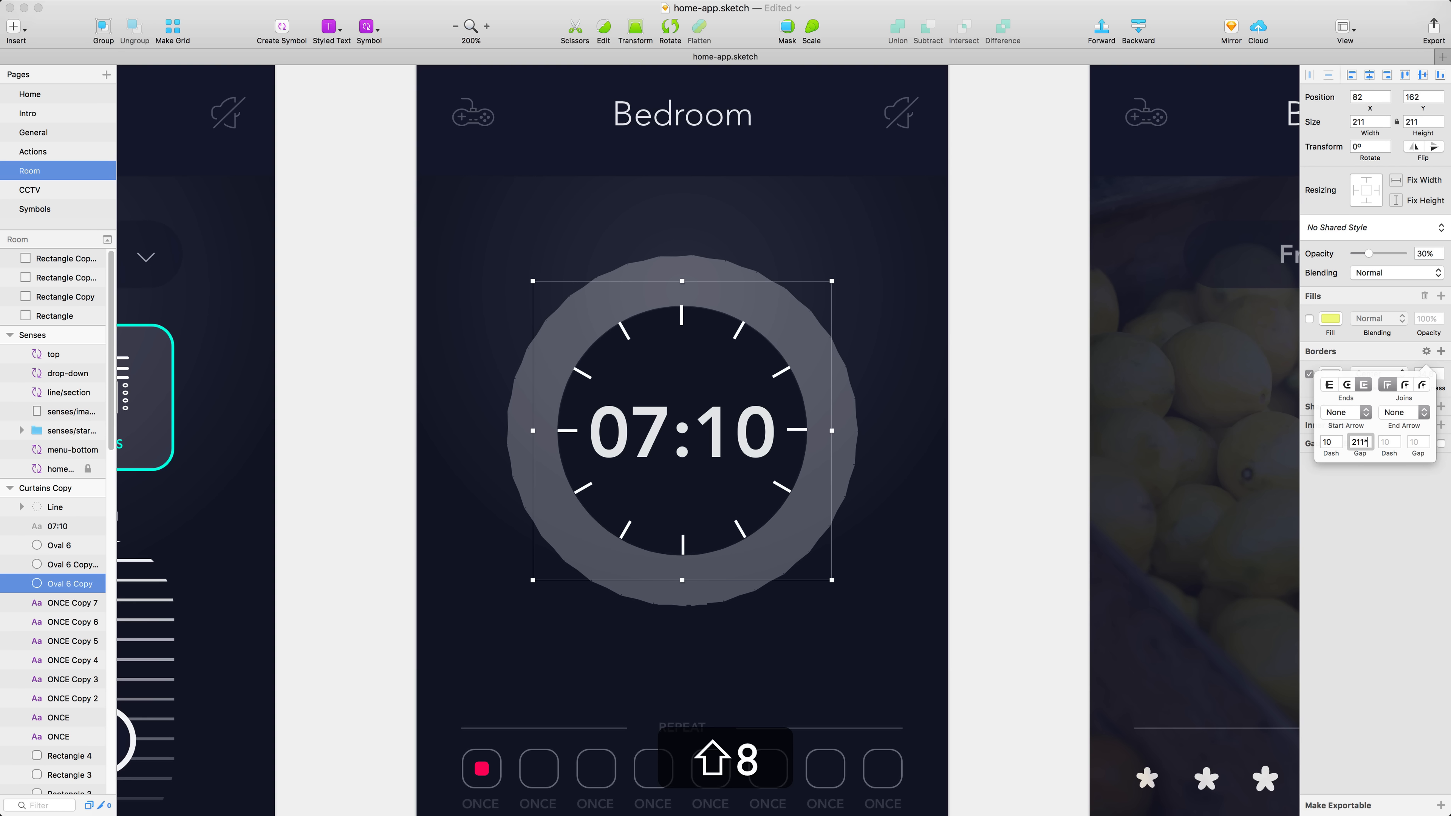
type("3")
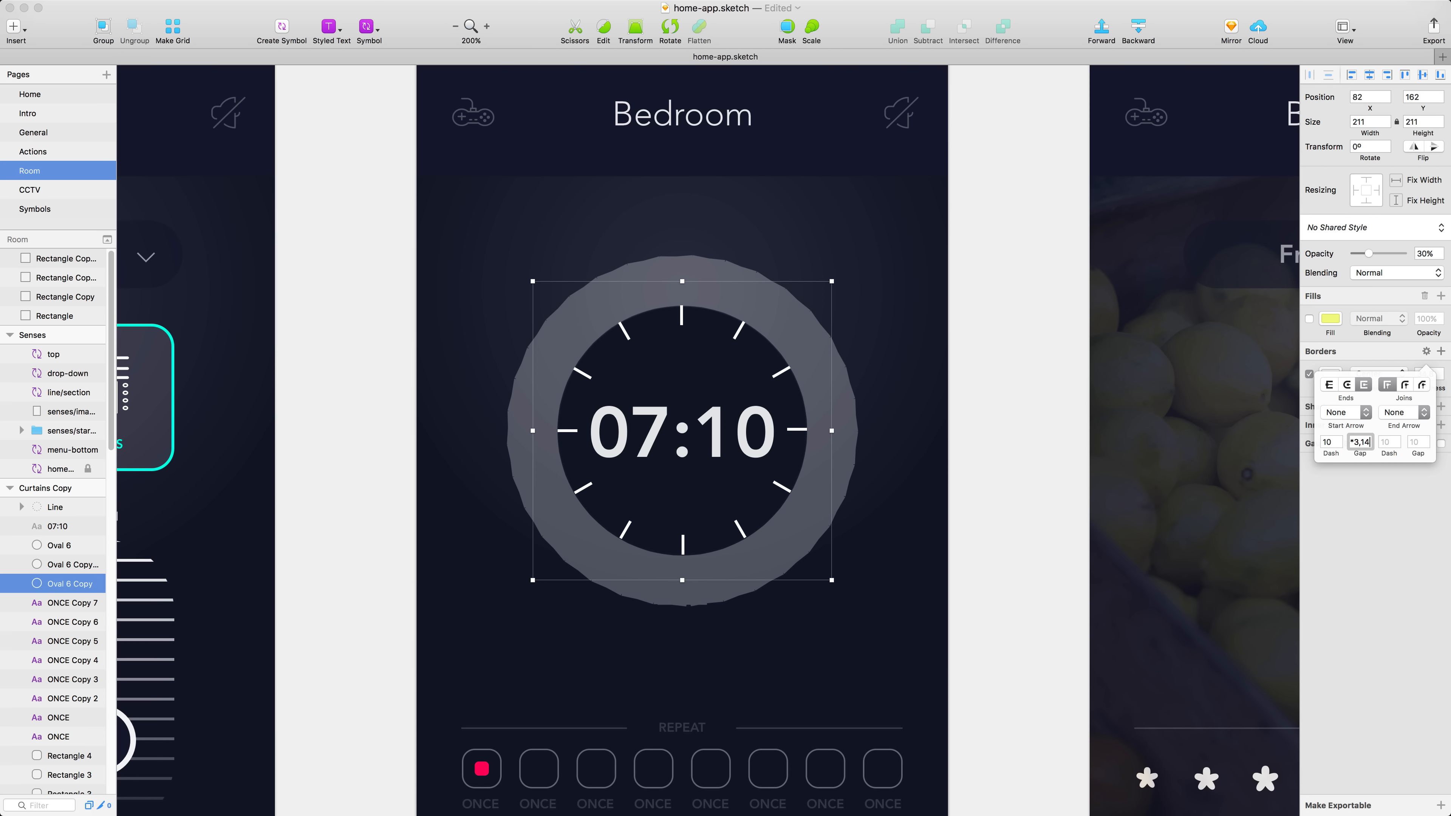
type(",14")
key("Return")
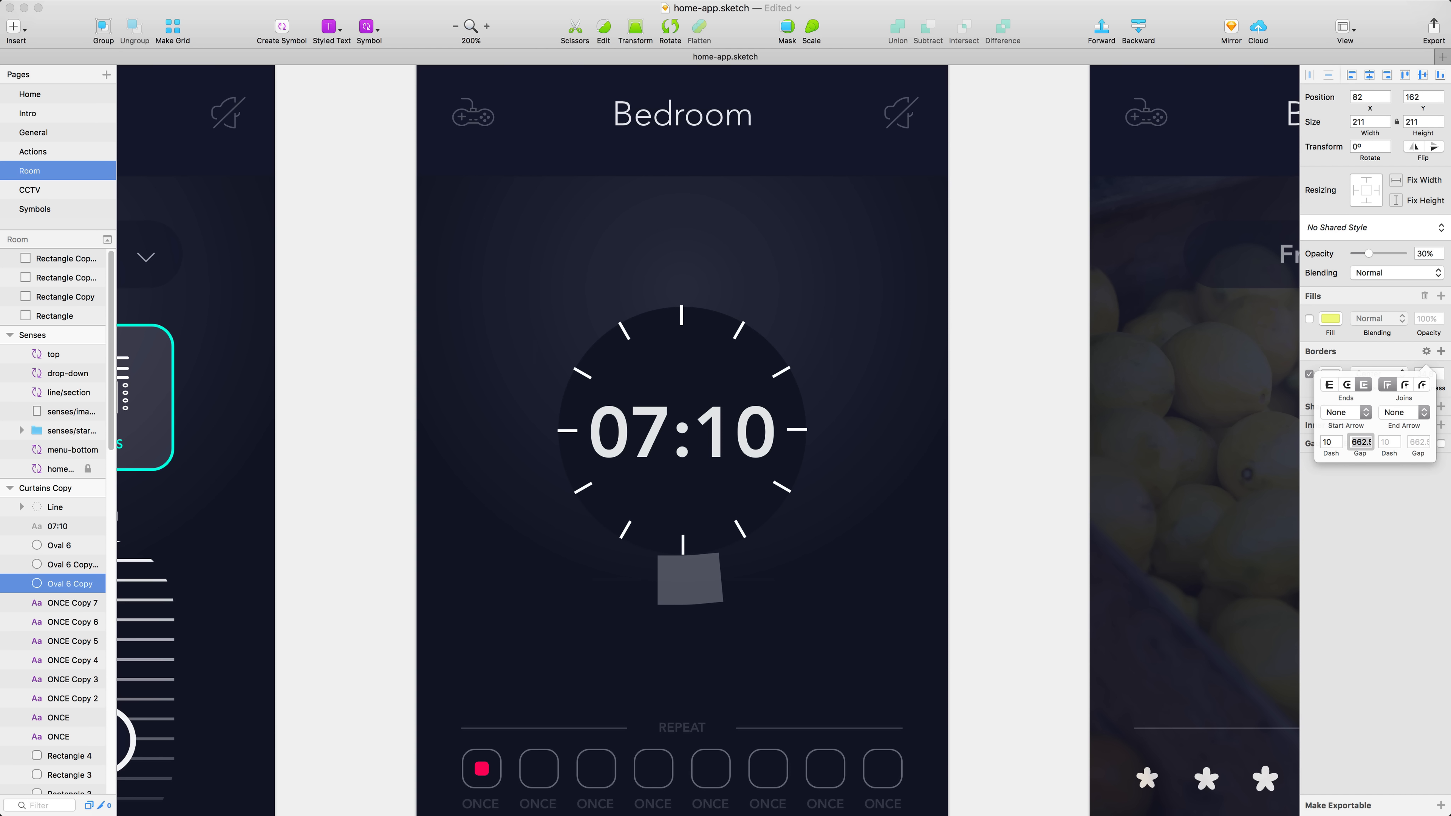
Step: Lengthen the ring border's dash to 224 and give it round ends
left_click(1338, 440)
left_click_drag(1338, 441, 1338, 443)
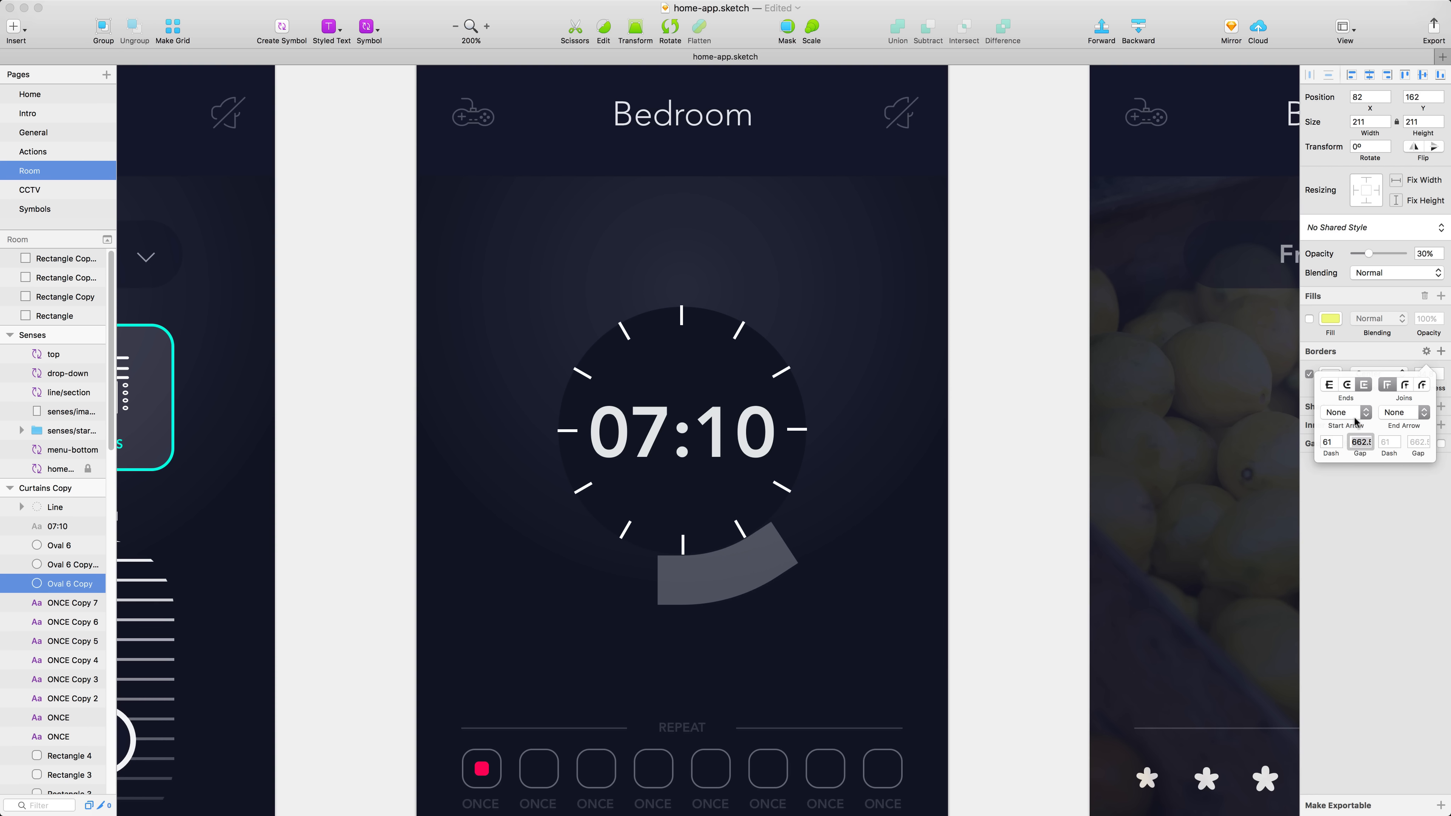
left_click(1348, 385)
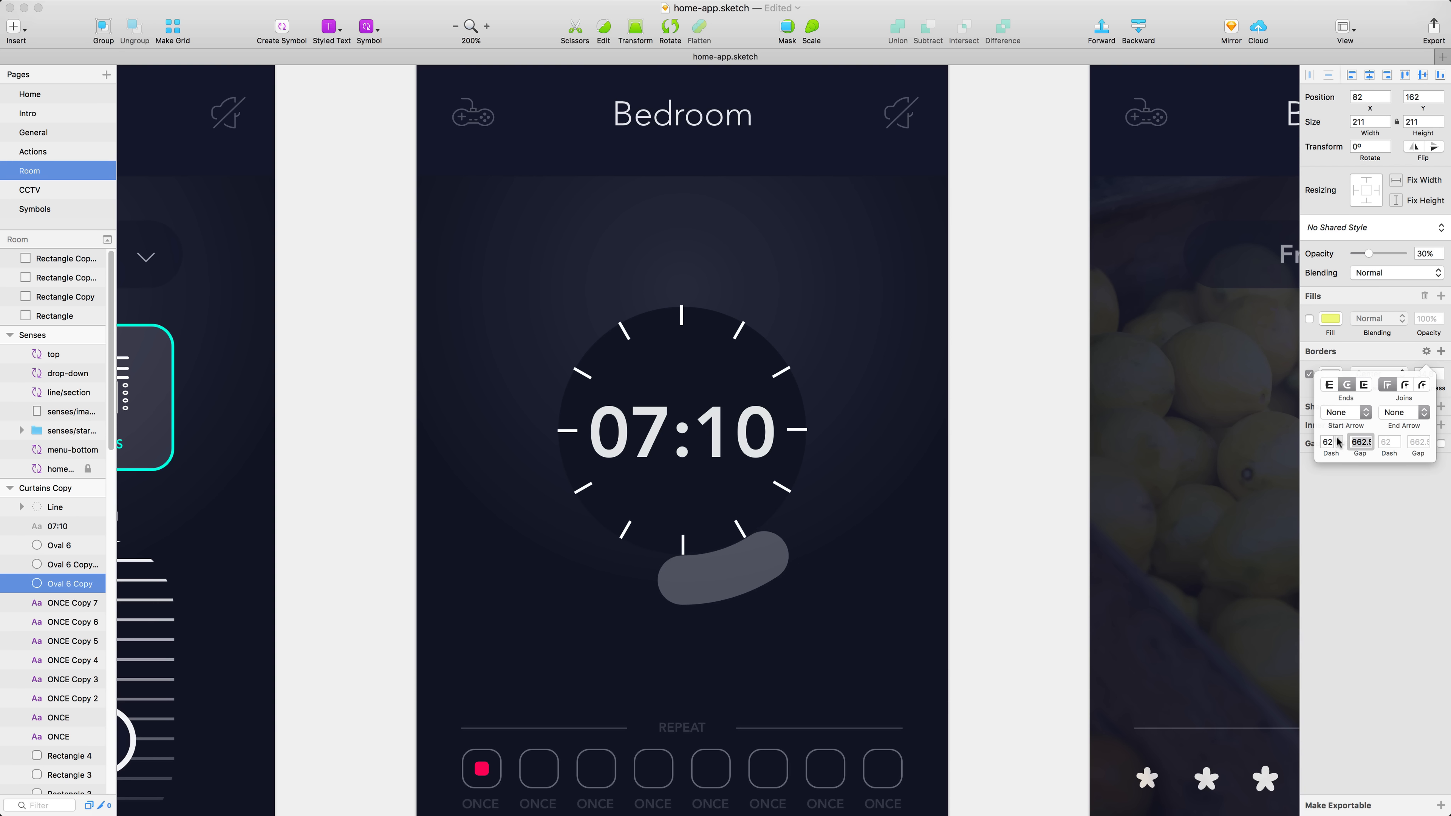
left_click_drag(1338, 442, 1338, 442)
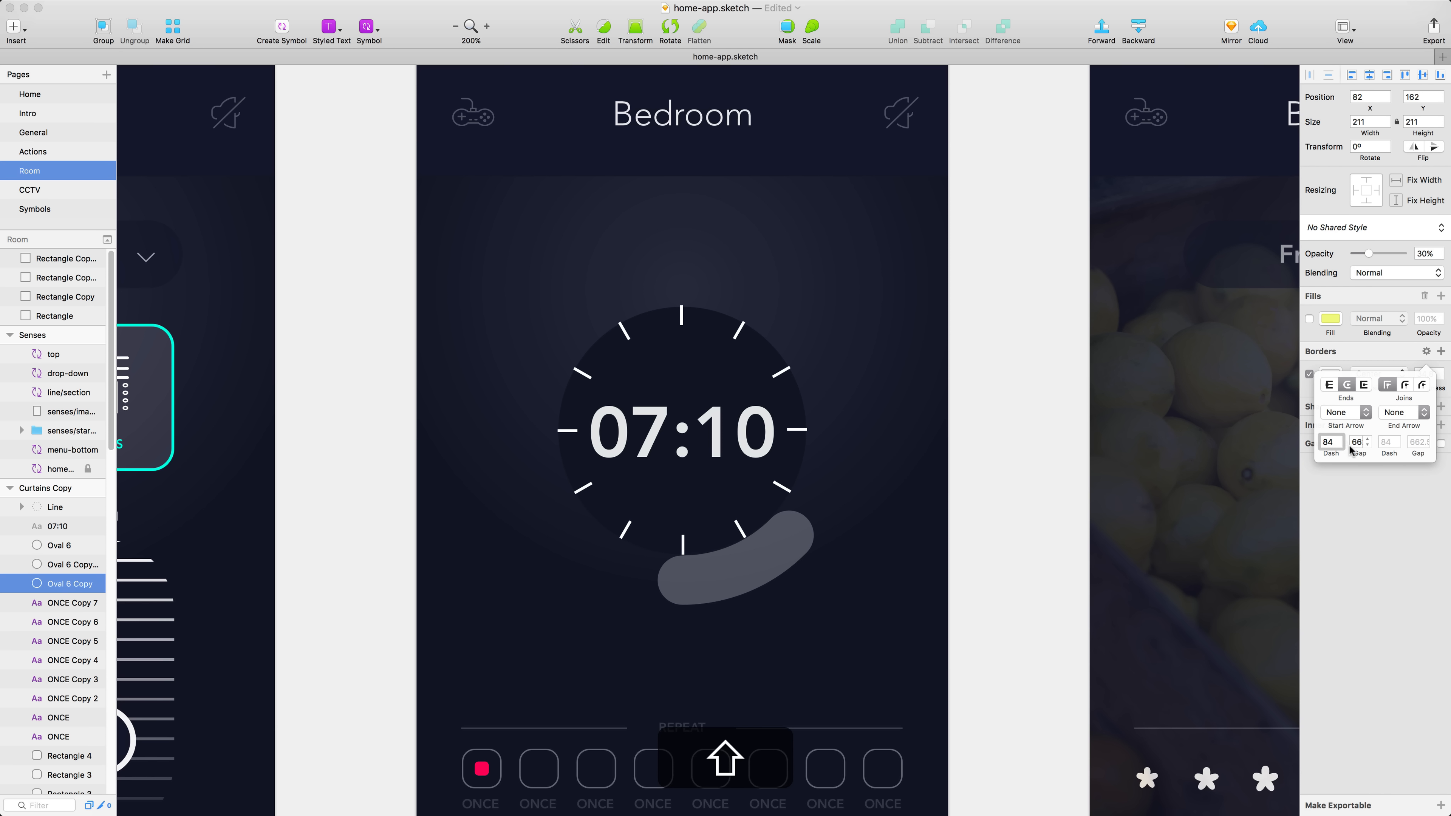
key("shift+Up")
key("shift+Up")
key("shift+Up")
key("shift+Up")
key("shift+Up")
key("shift+Up")
key("shift+Up")
key("shift+Up")
key("shift+Up")
key("shift+Up")
key("shift+Up")
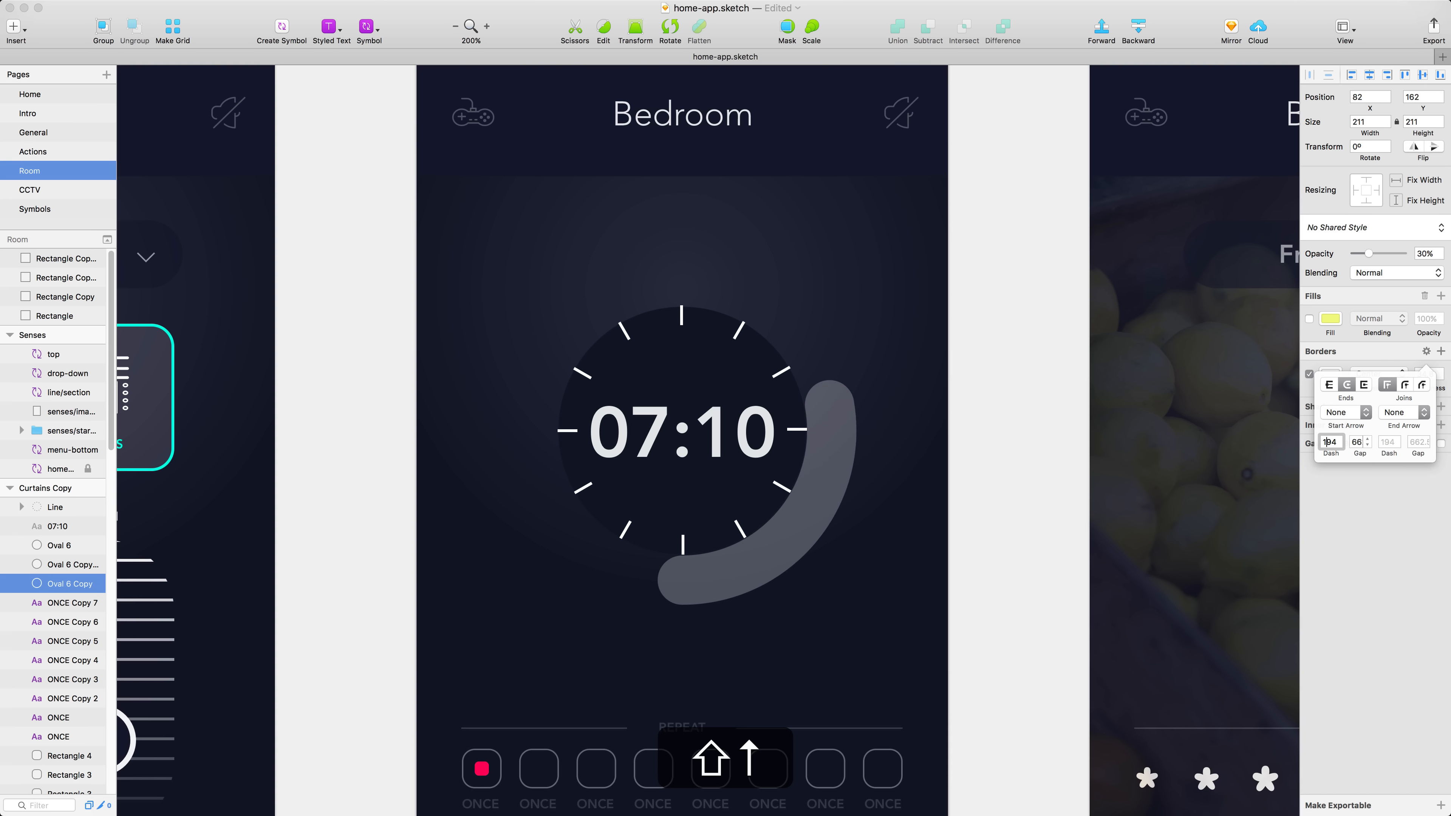
key("shift+Down")
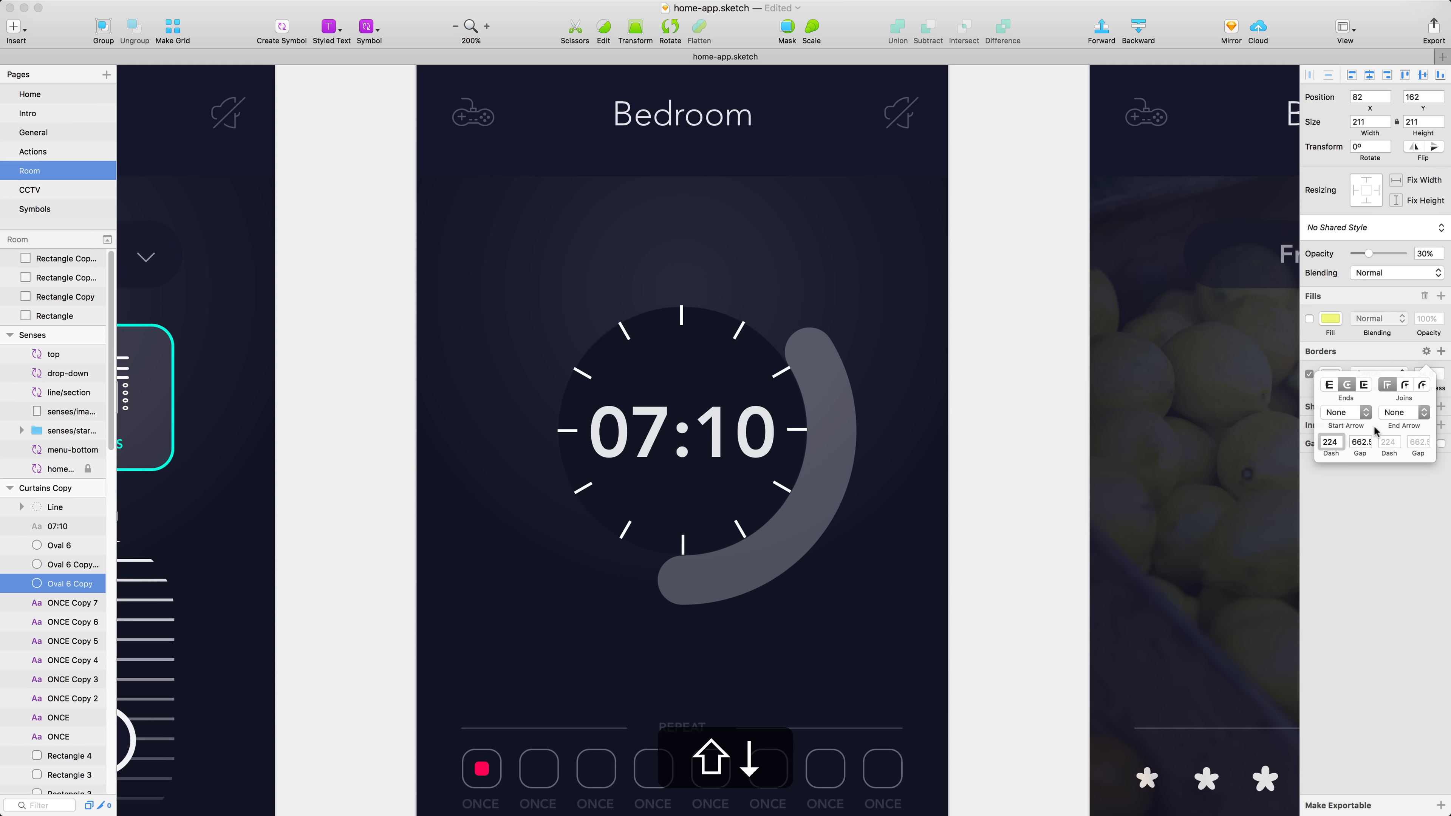
Step: Flip the arc vertically so it starts at 12 o'clock, and extend its dash to 384
left_click(1434, 147)
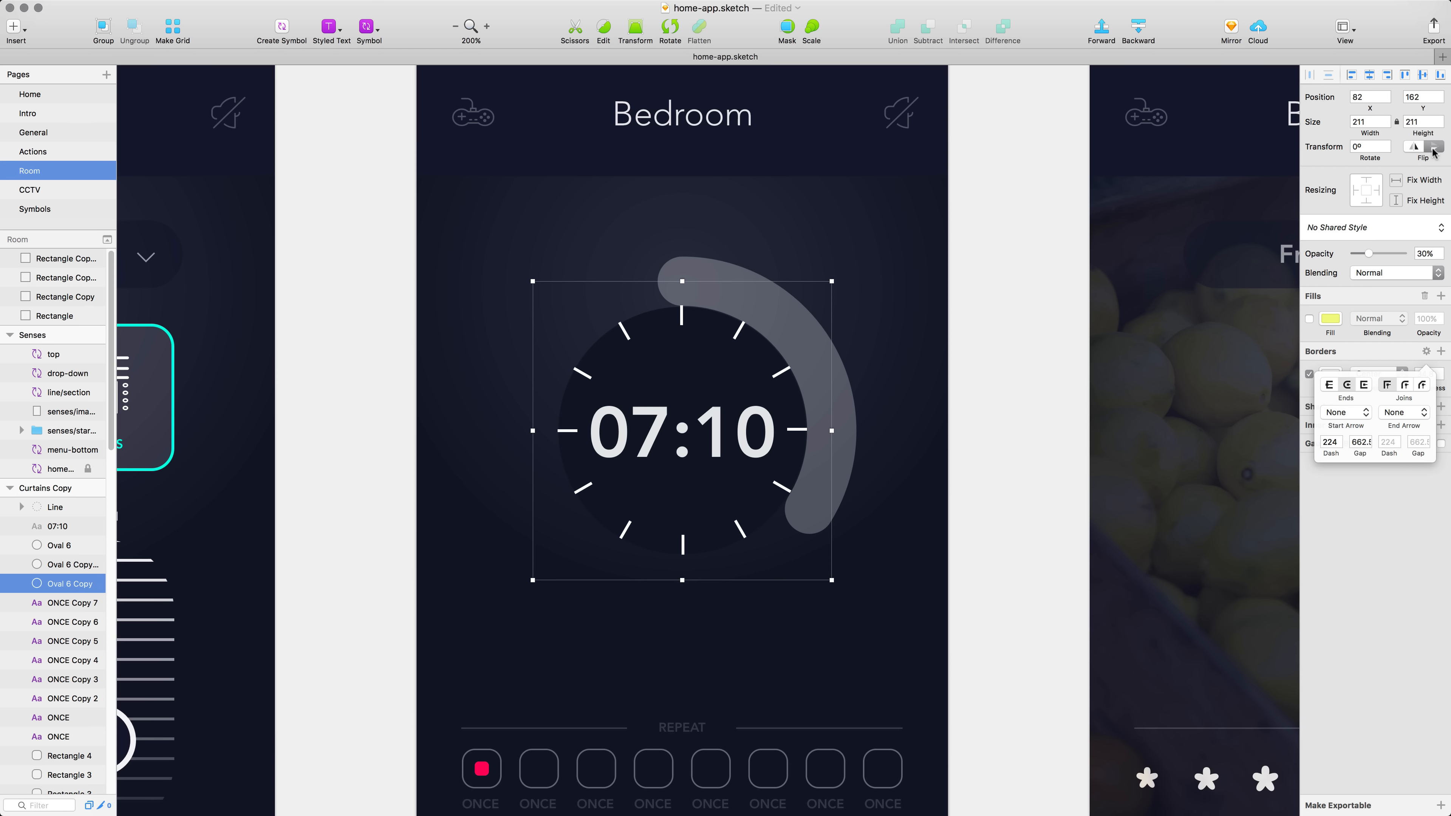
left_click(1331, 442)
key("shift+Up")
key("shift+Up")
key("shift+Up")
key("shift+Up")
key("shift+Up")
key("shift+Up")
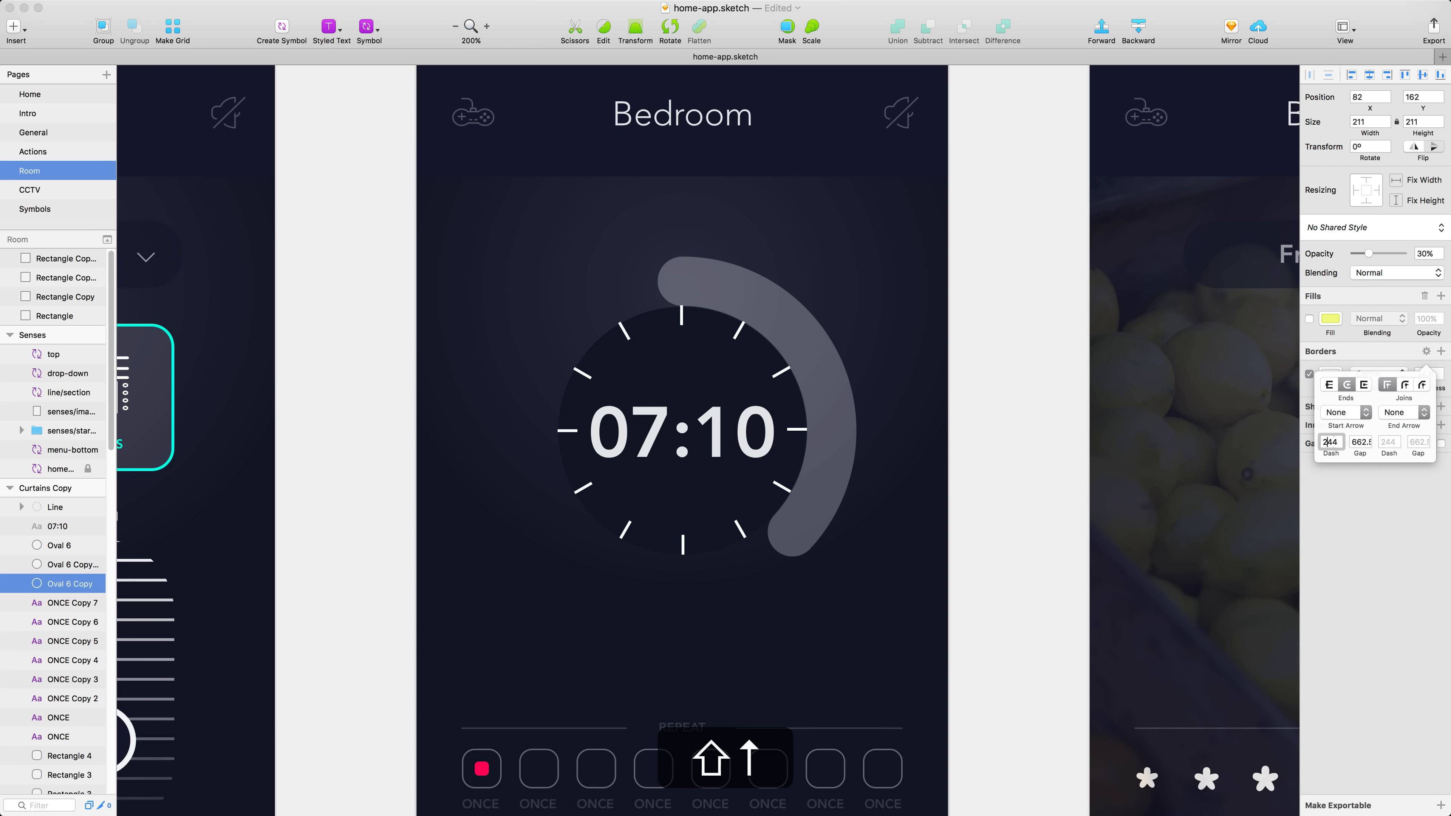
key("shift+Up")
key("shift+Up")
key("shift+Up")
key("shift+Up")
key("shift+Up")
key("shift+Up")
key("shift+Up")
key("shift+Up")
key("shift+Up")
key("shift+Up")
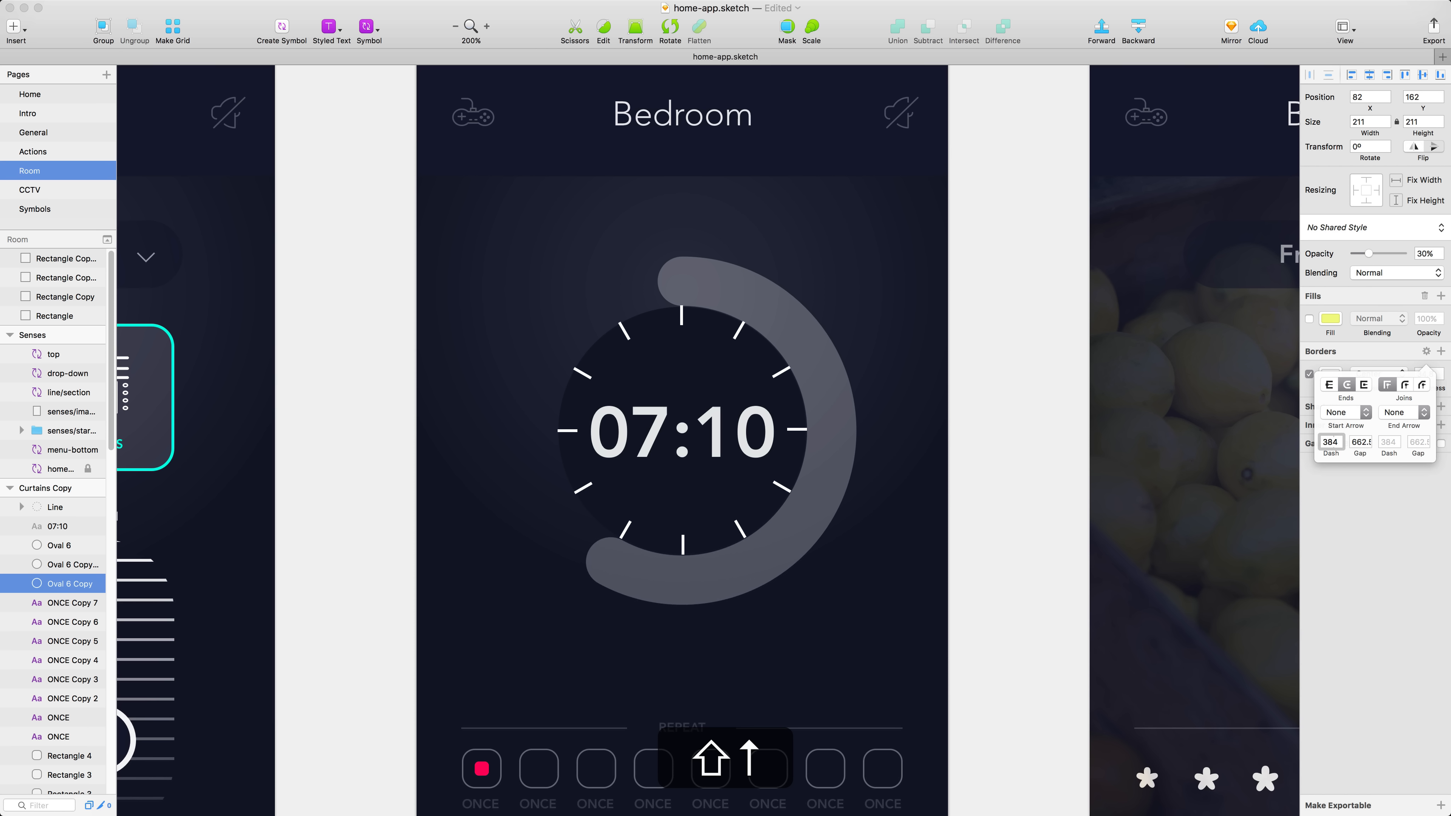
left_click(1365, 352)
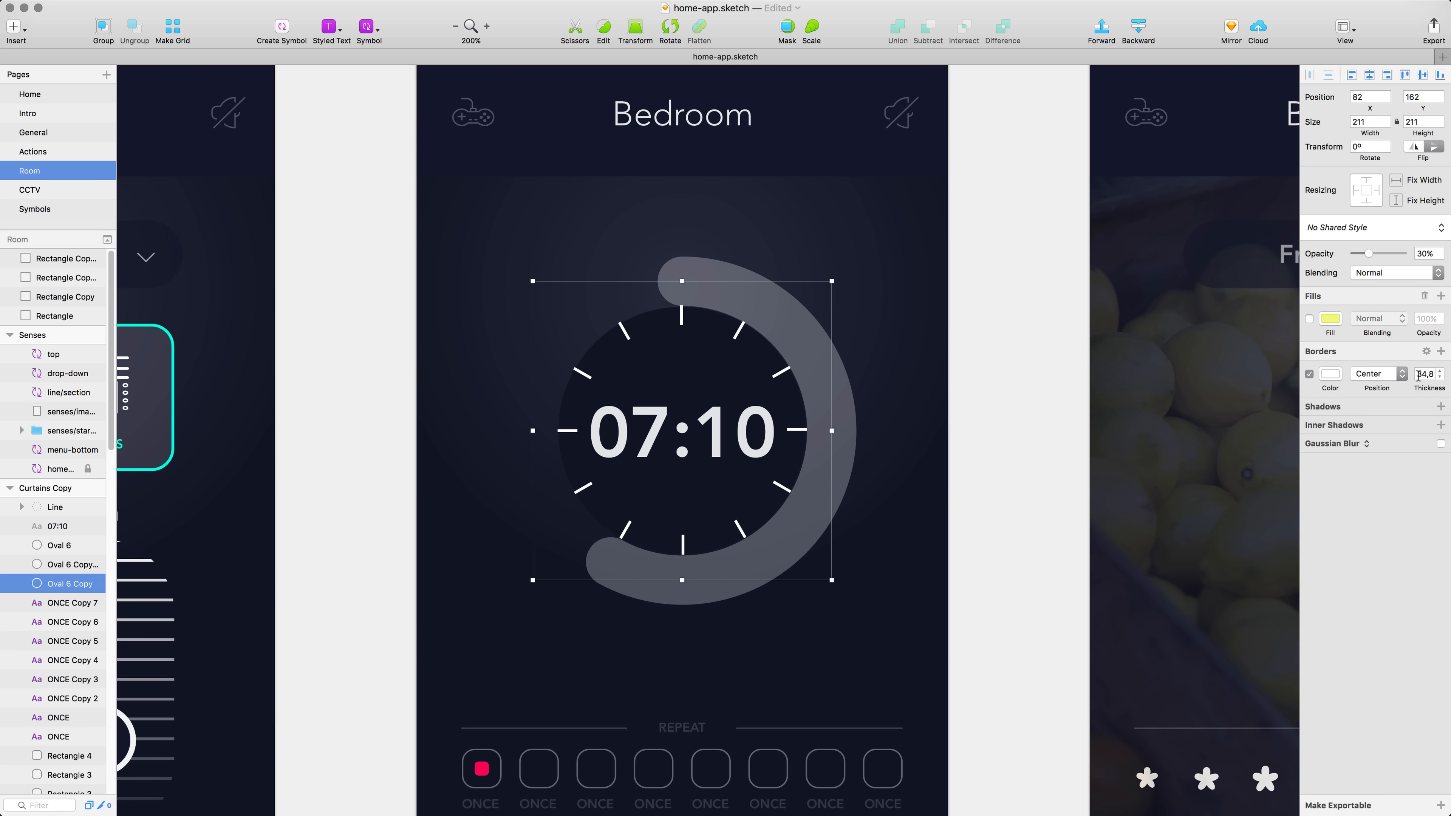
Step: Apply the saved multicolour document gradient as an angular border on the clock's progress arc and set its opacity to 100%
left_click(1330, 375)
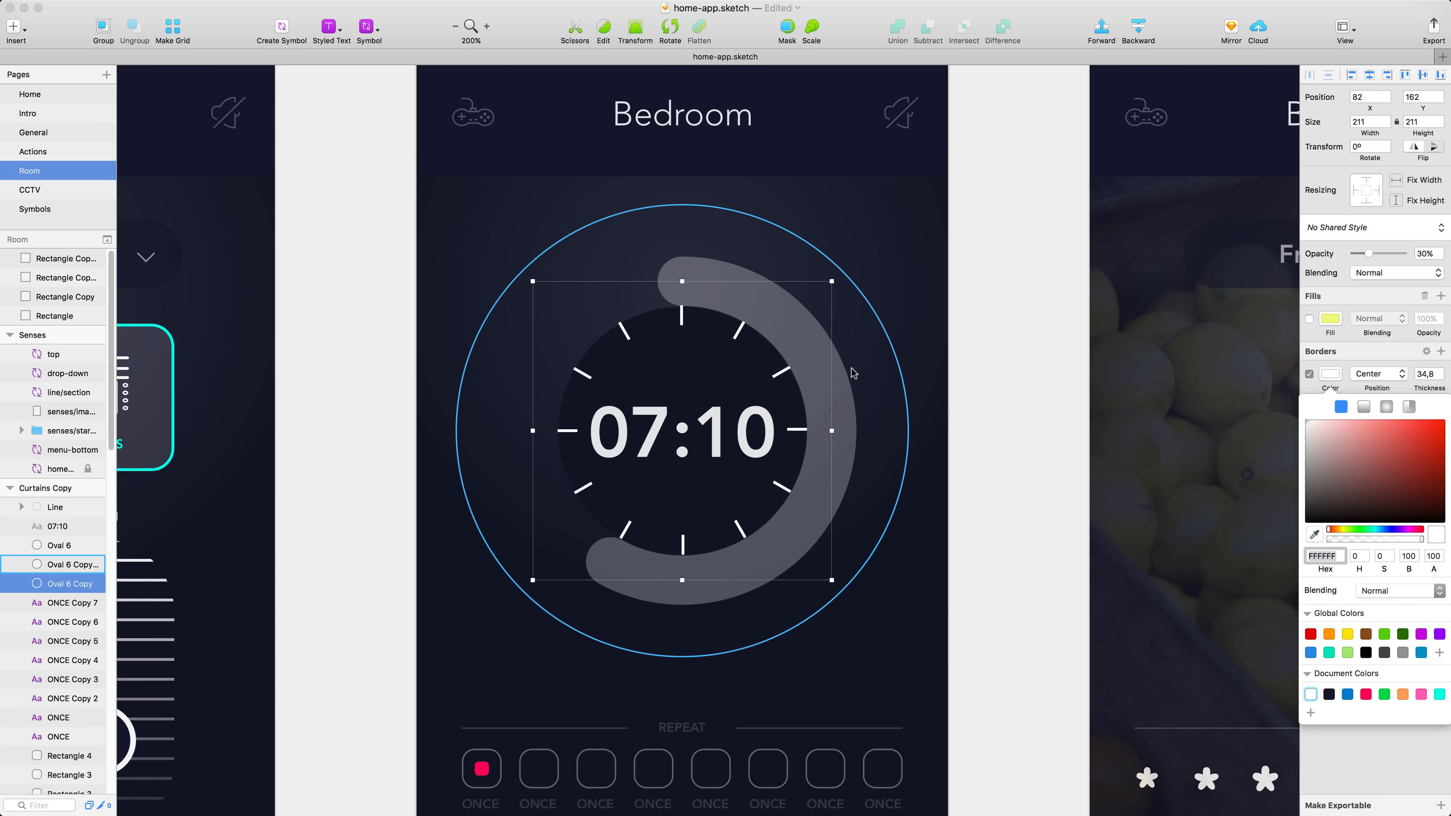
left_click(1409, 407)
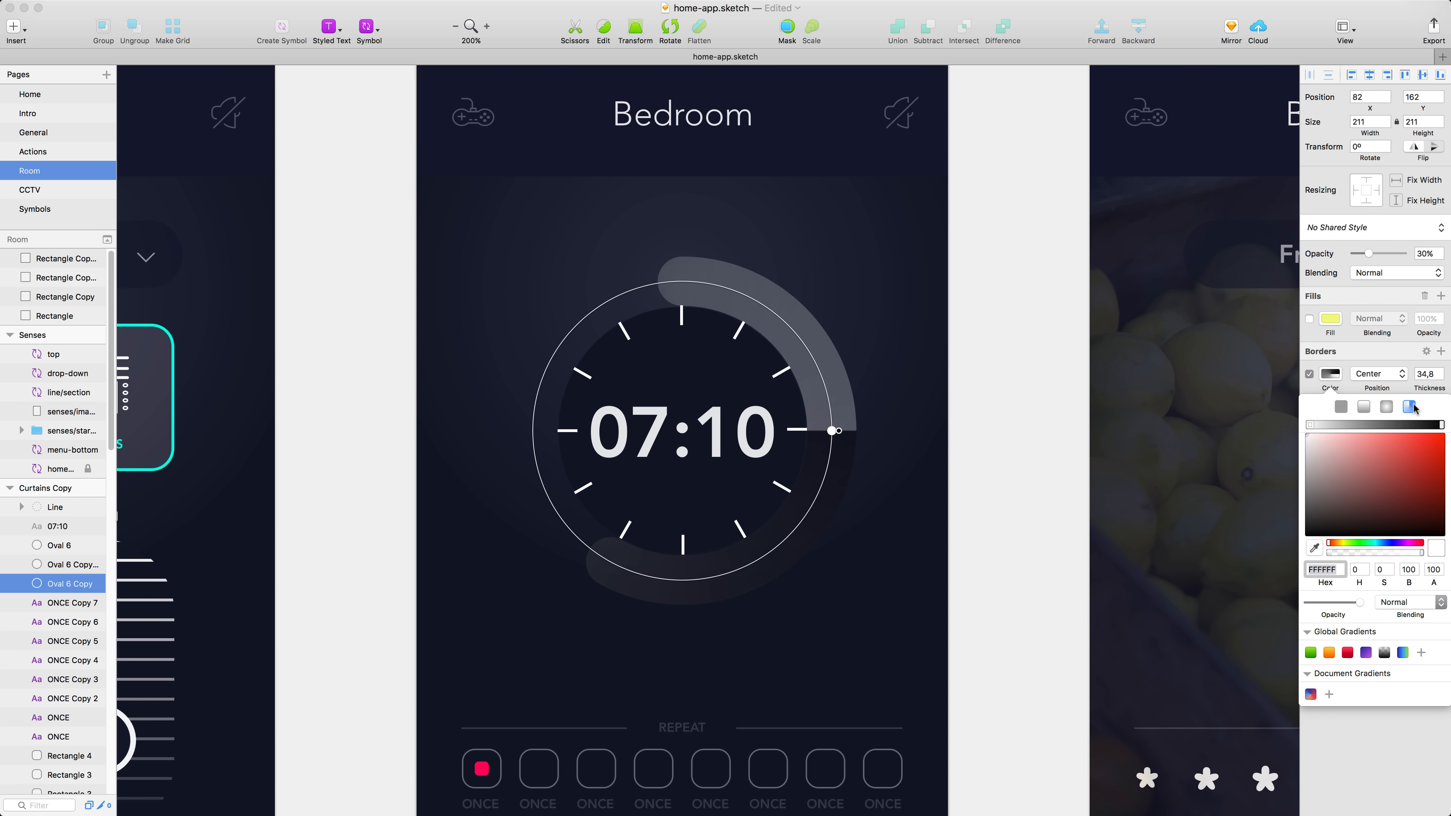
left_click(1310, 695)
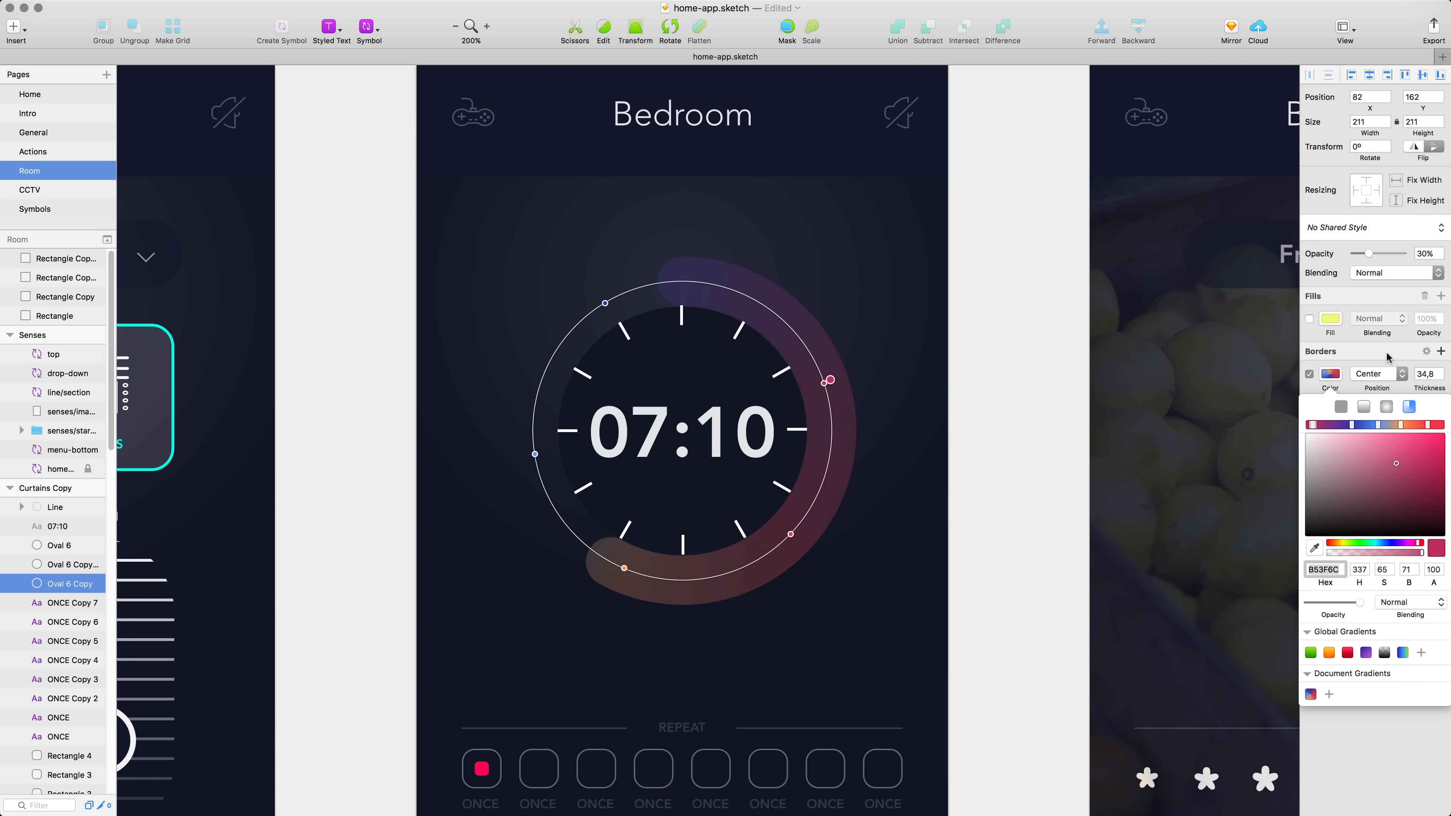
left_click(1389, 395)
left_click_drag(1369, 254, 1432, 254)
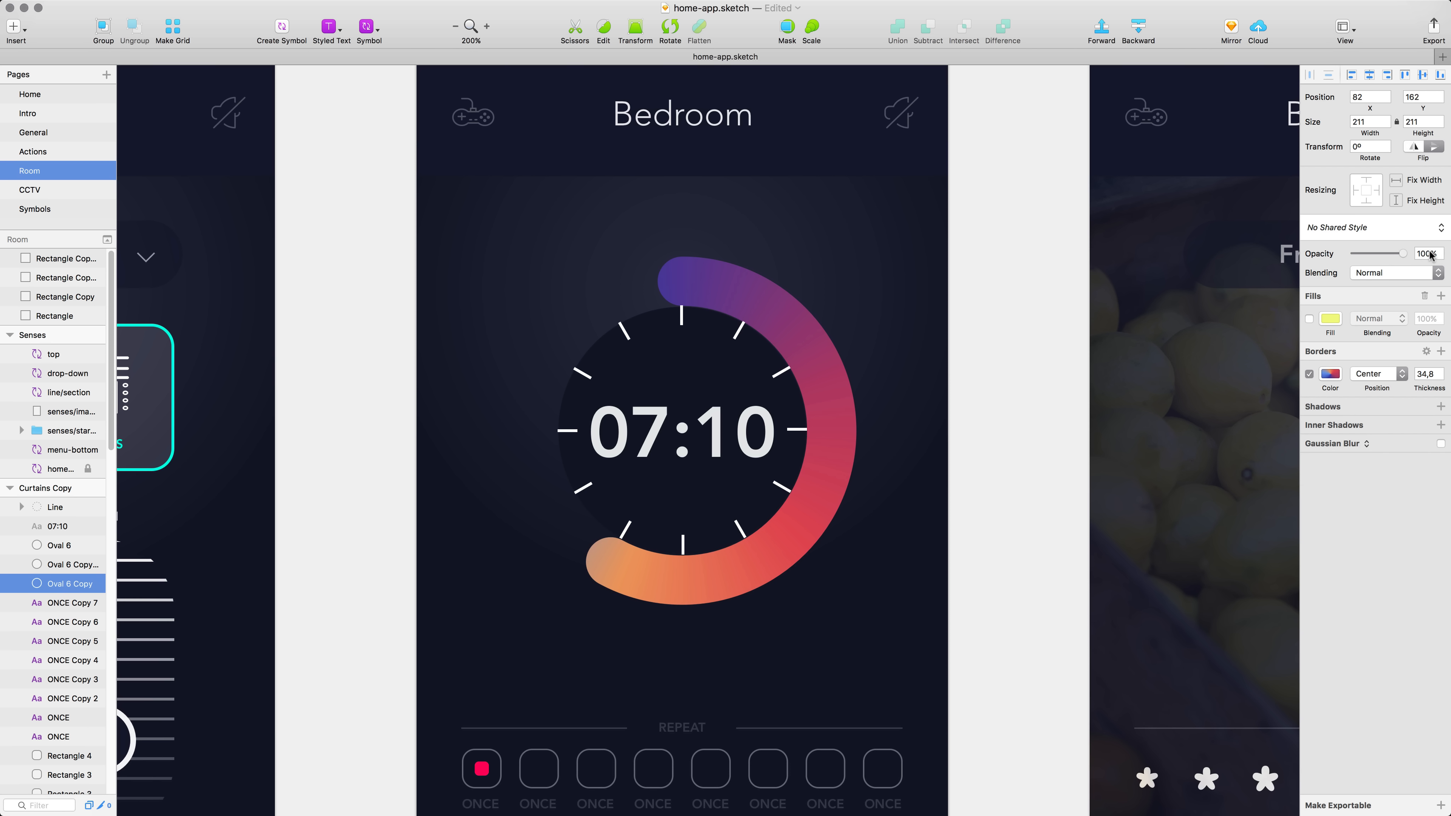
Step: Insert the button/slider symbol at the lower end of the progress arc and move its layer above Line in the Curtains Copy artboard
left_click(369, 30)
mouse_move(423, 87)
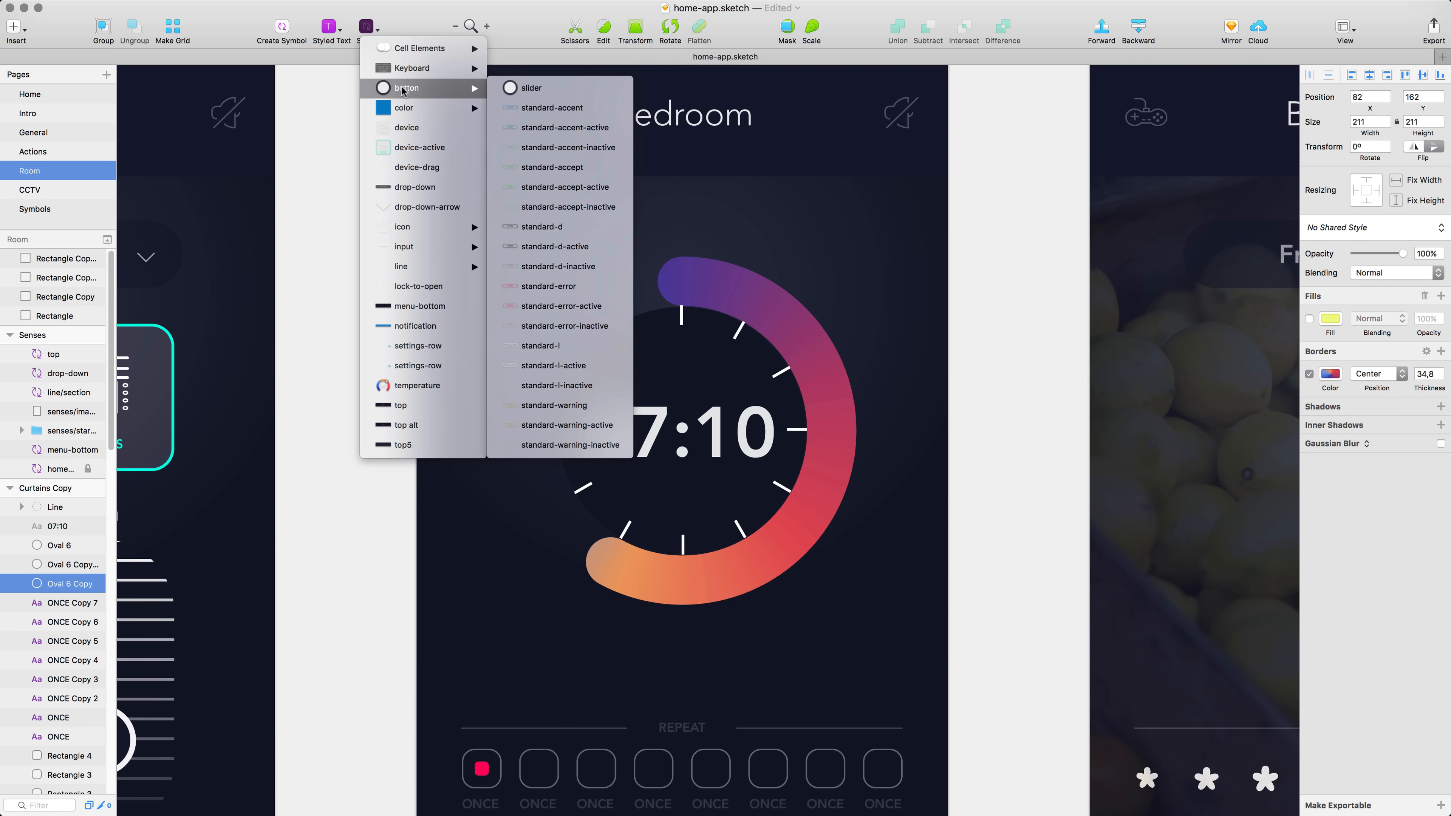
left_click(508, 89)
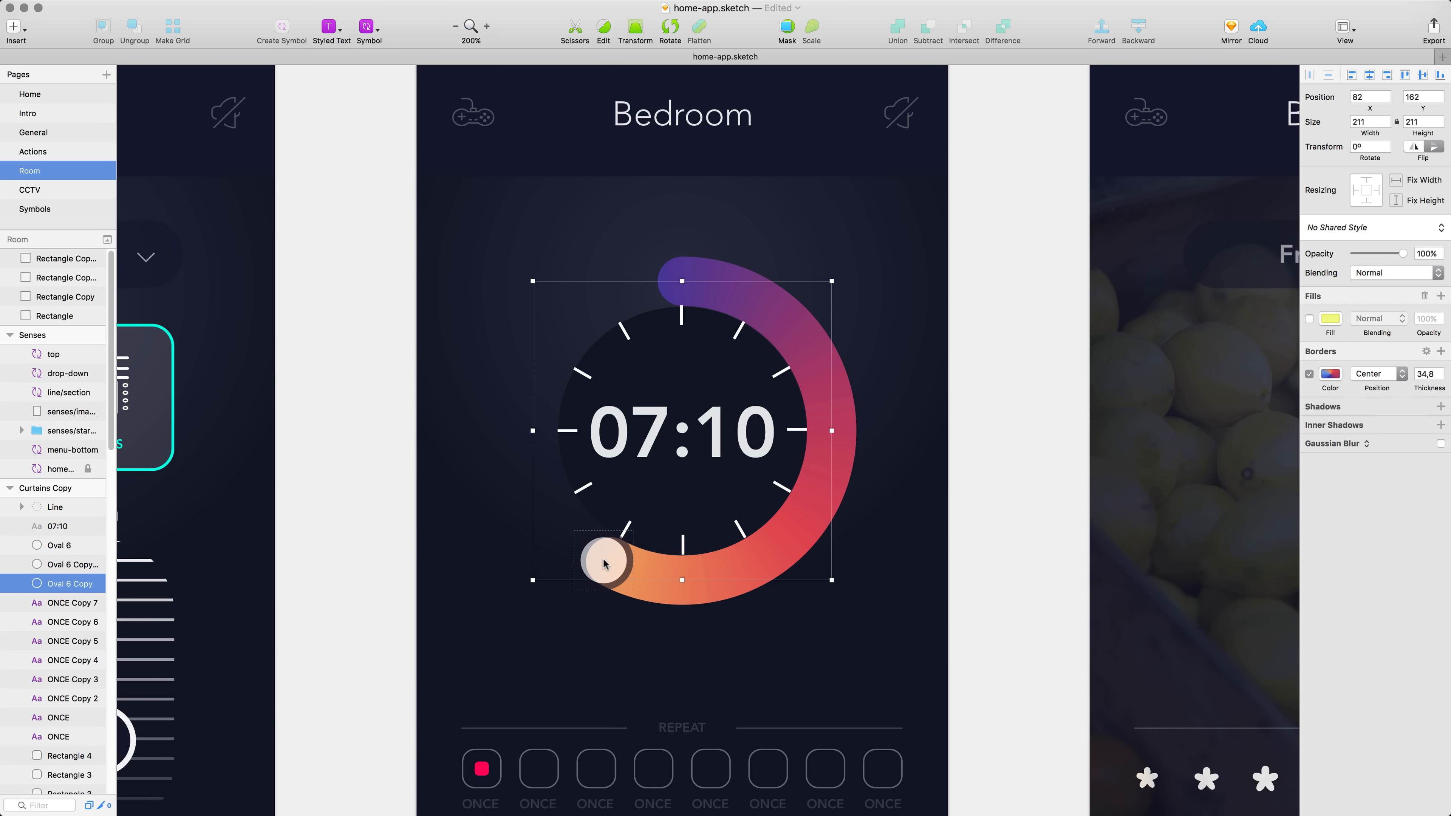
left_click(603, 561)
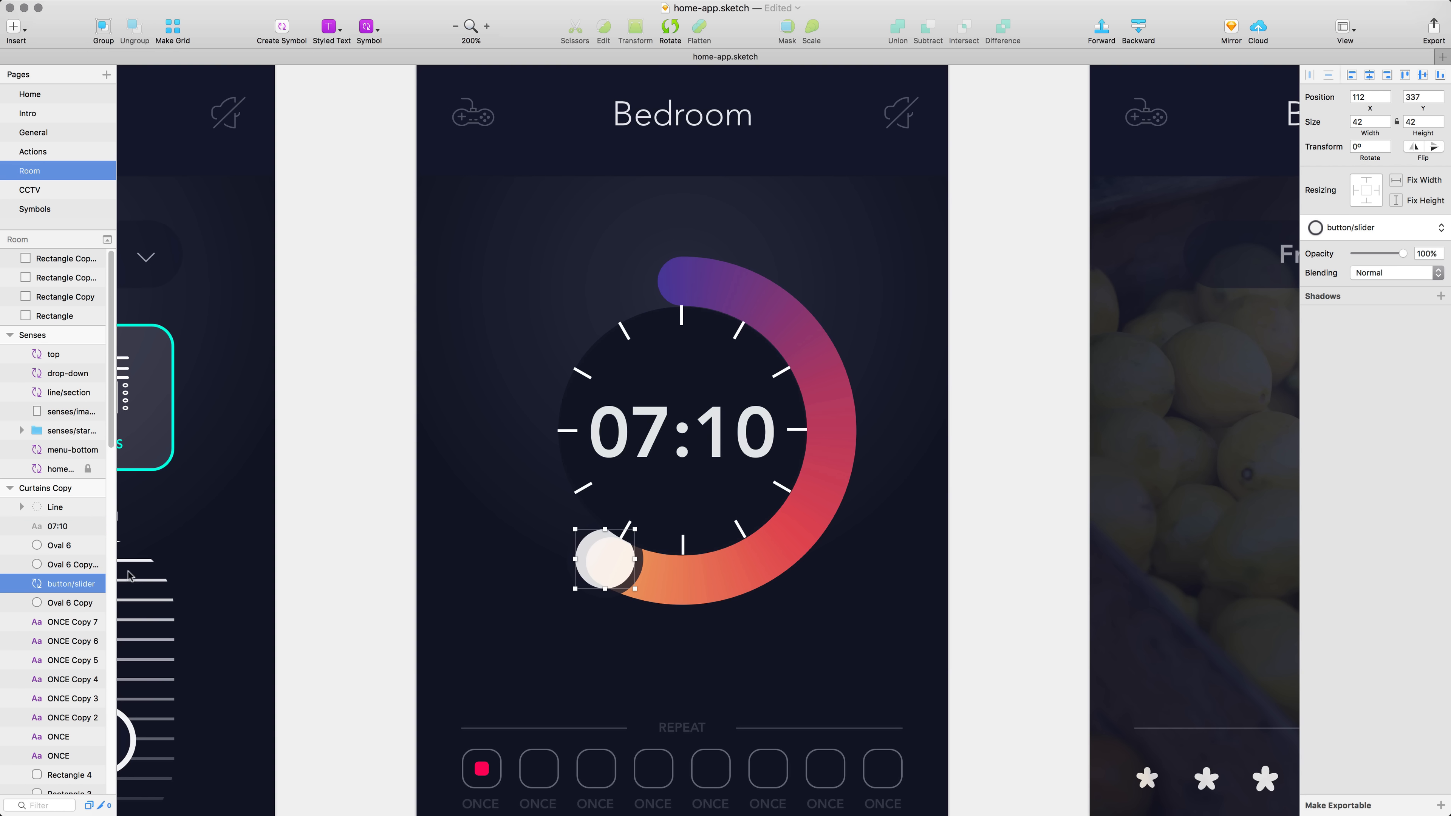
left_click_drag(61, 592, 58, 508)
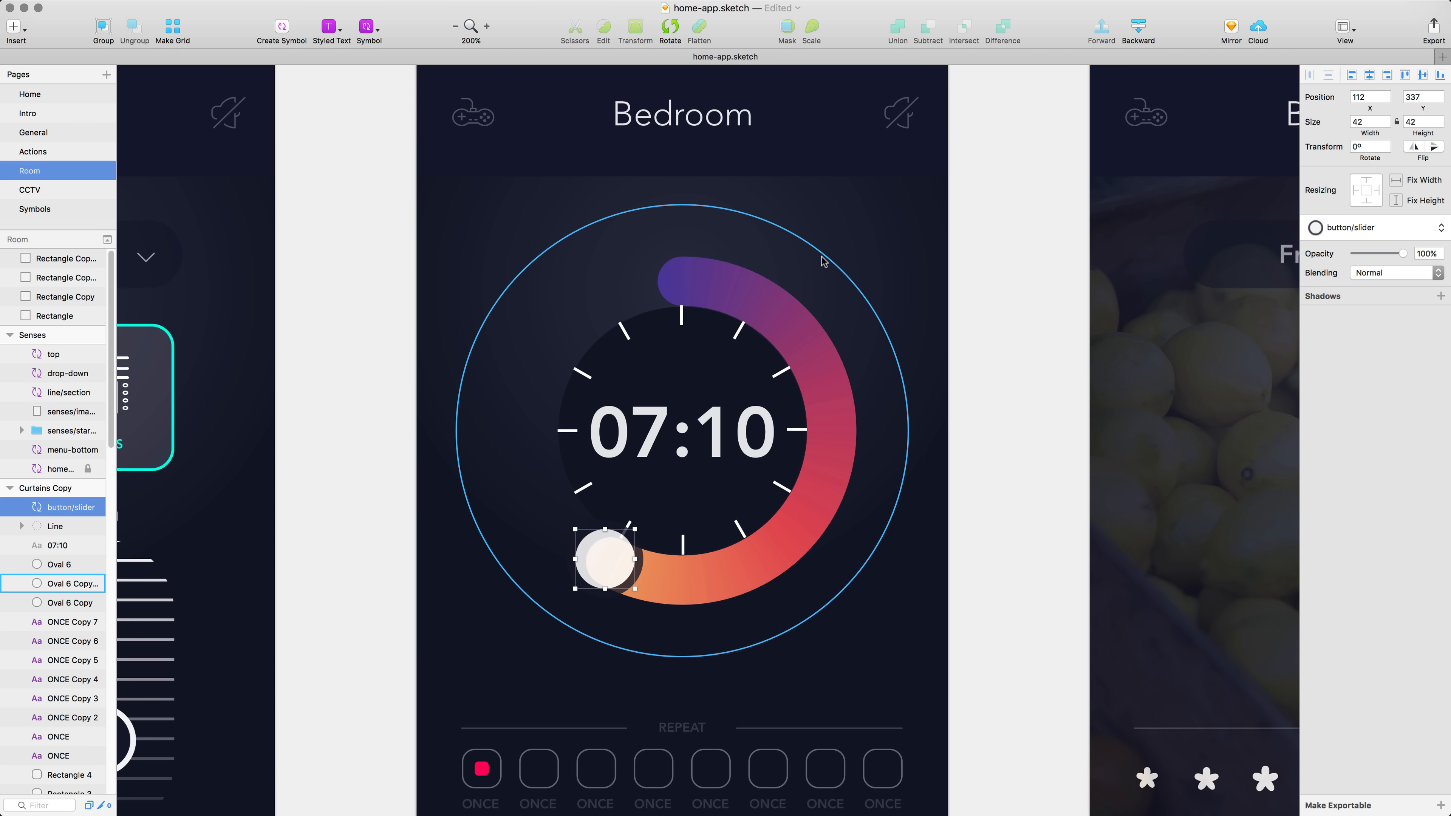
left_click(1030, 281)
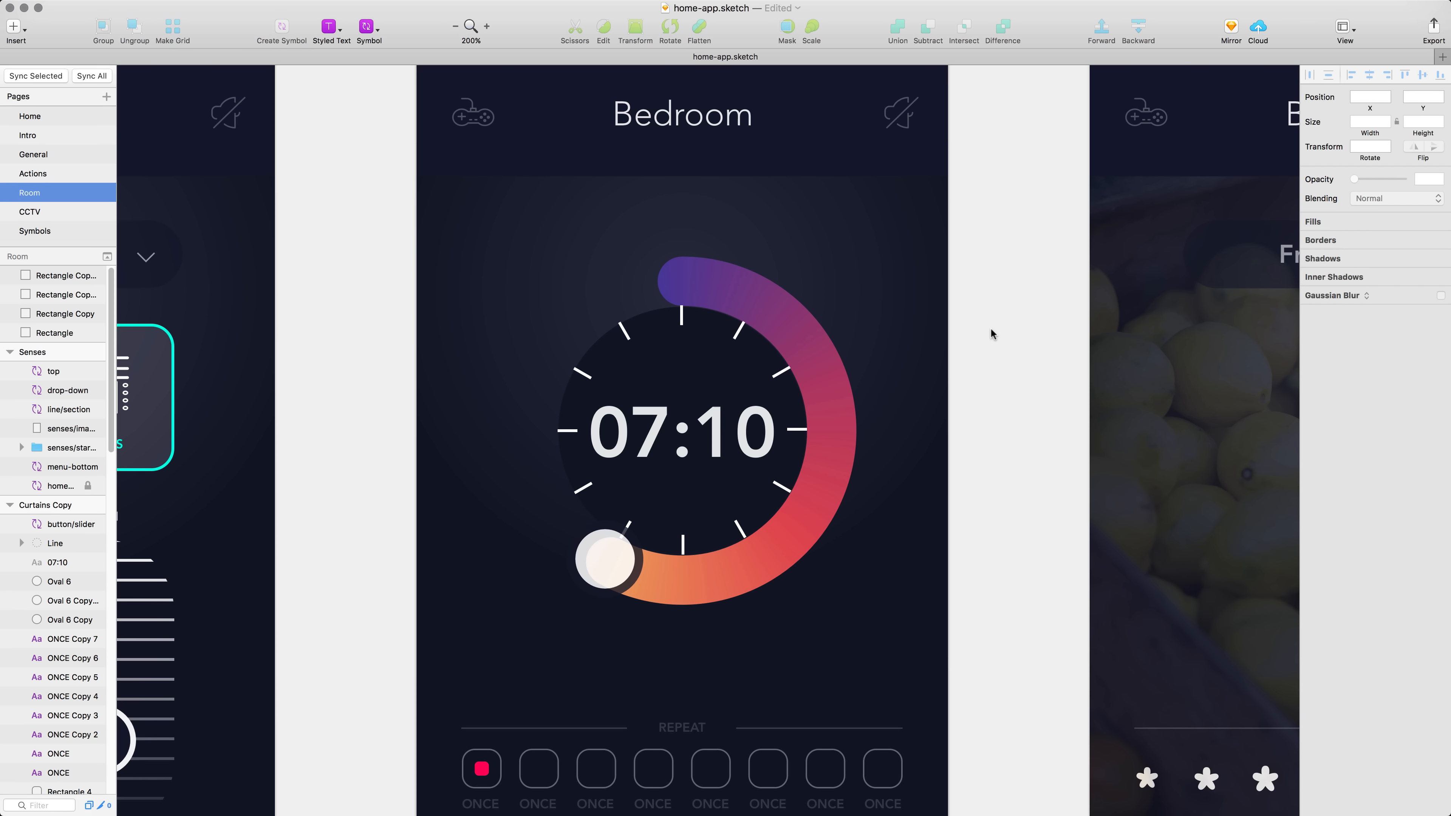
Step: Select all five room artboards together: Temp, Lamps, Curtains, Curtains Copy and Senses
key("super+minus")
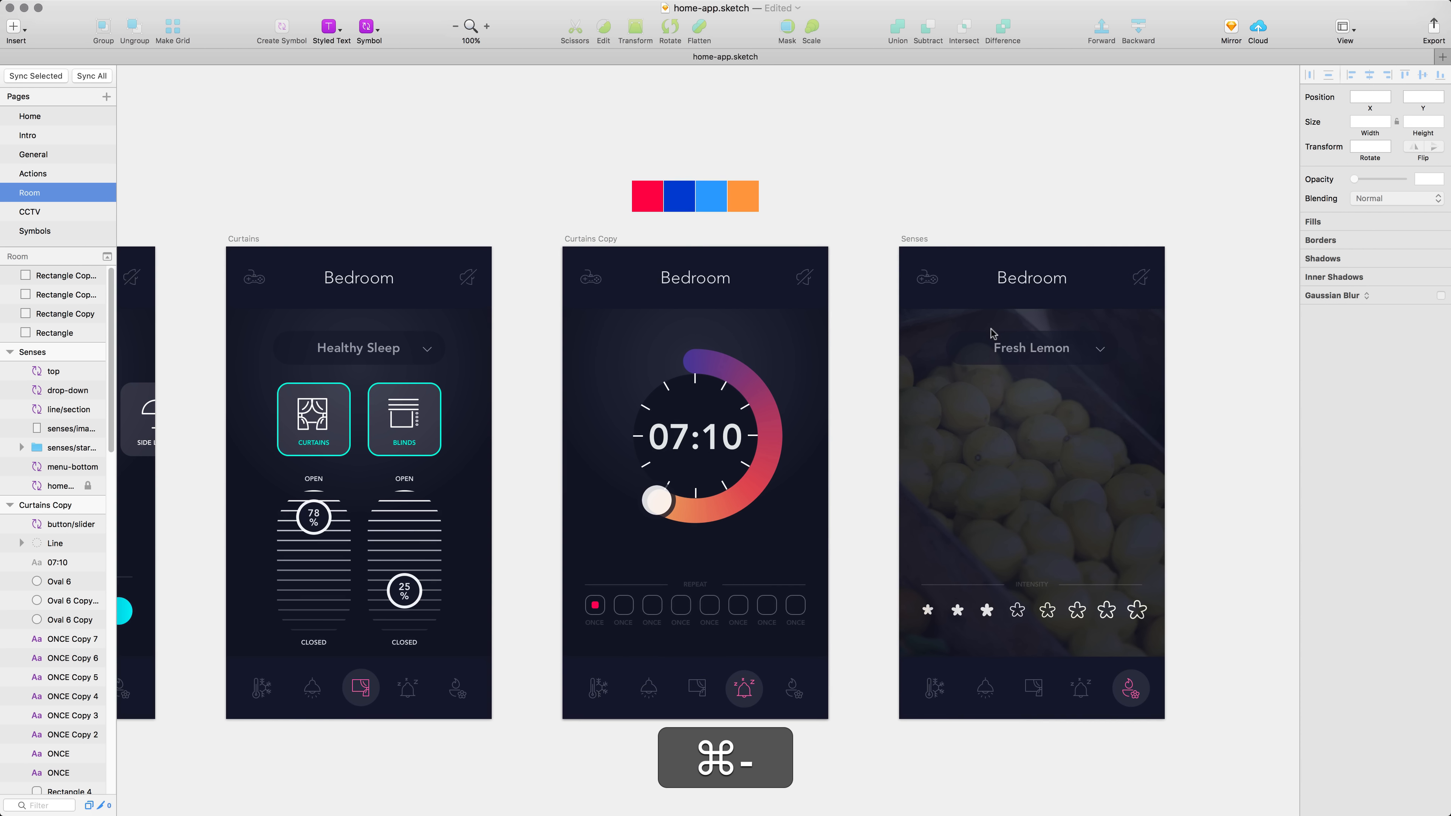
left_click(691, 210)
key("super+minus")
key("super+1")
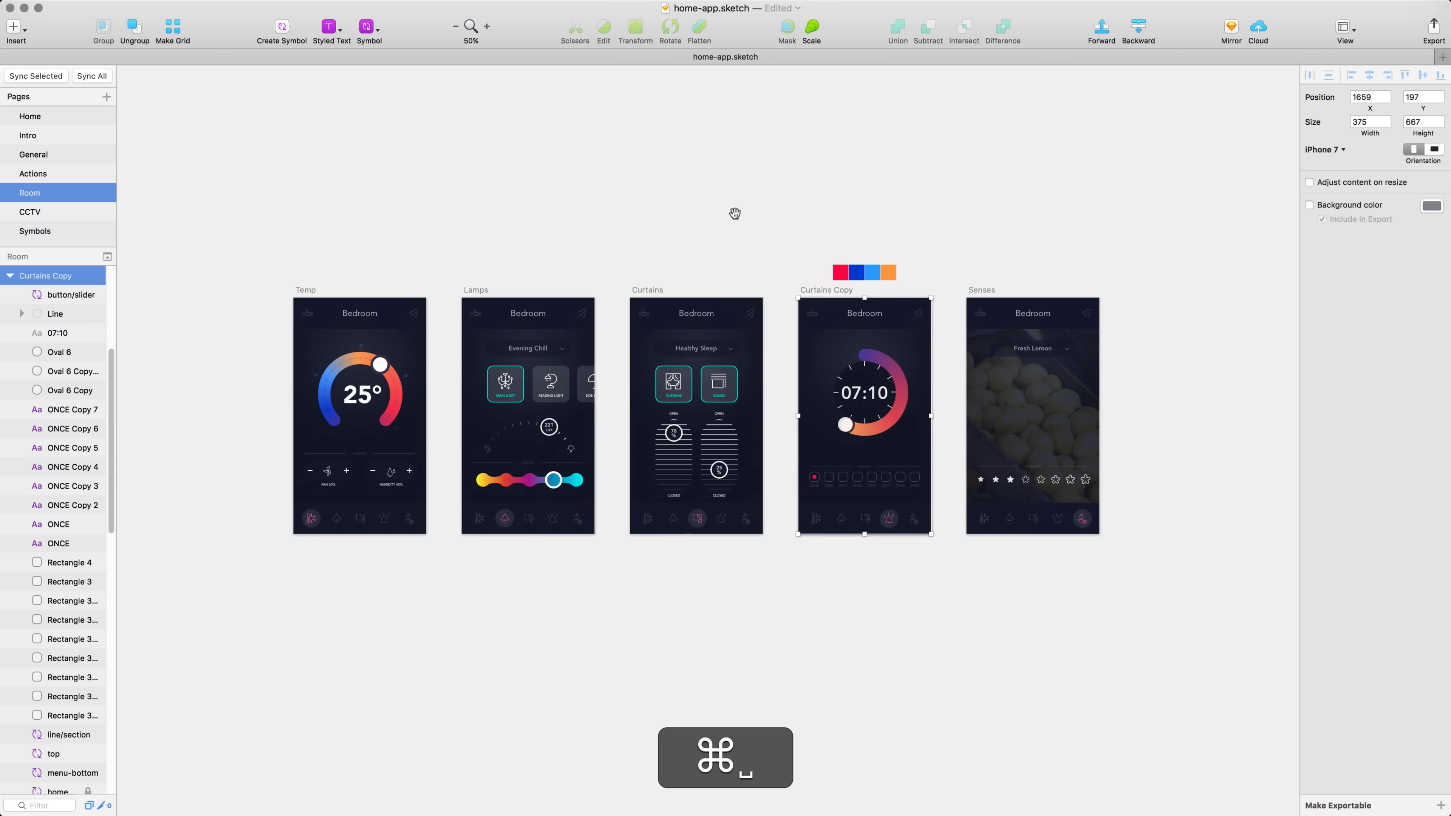
left_click(309, 293)
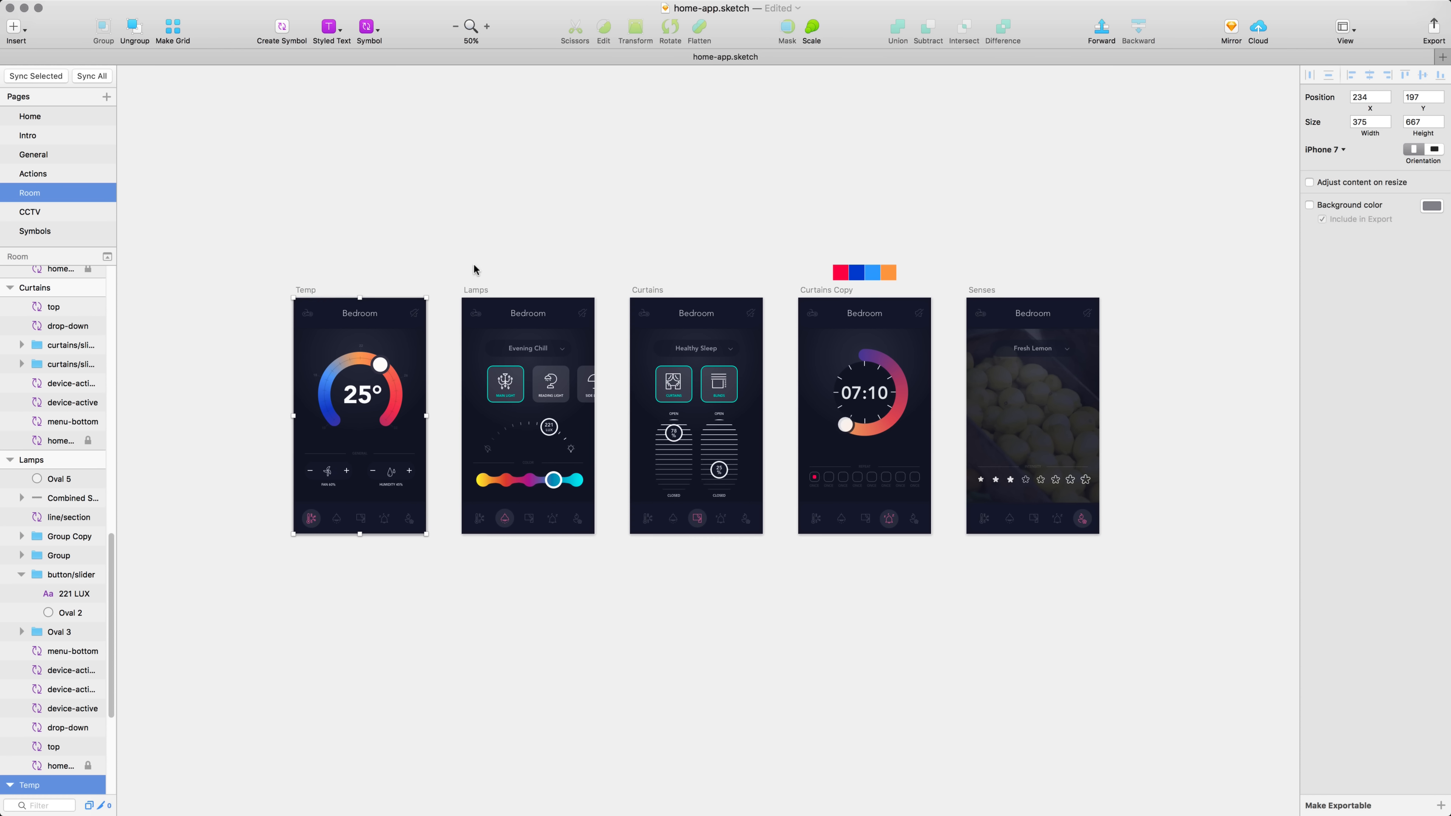
left_click(477, 290, "shift")
left_click(645, 292, "shift")
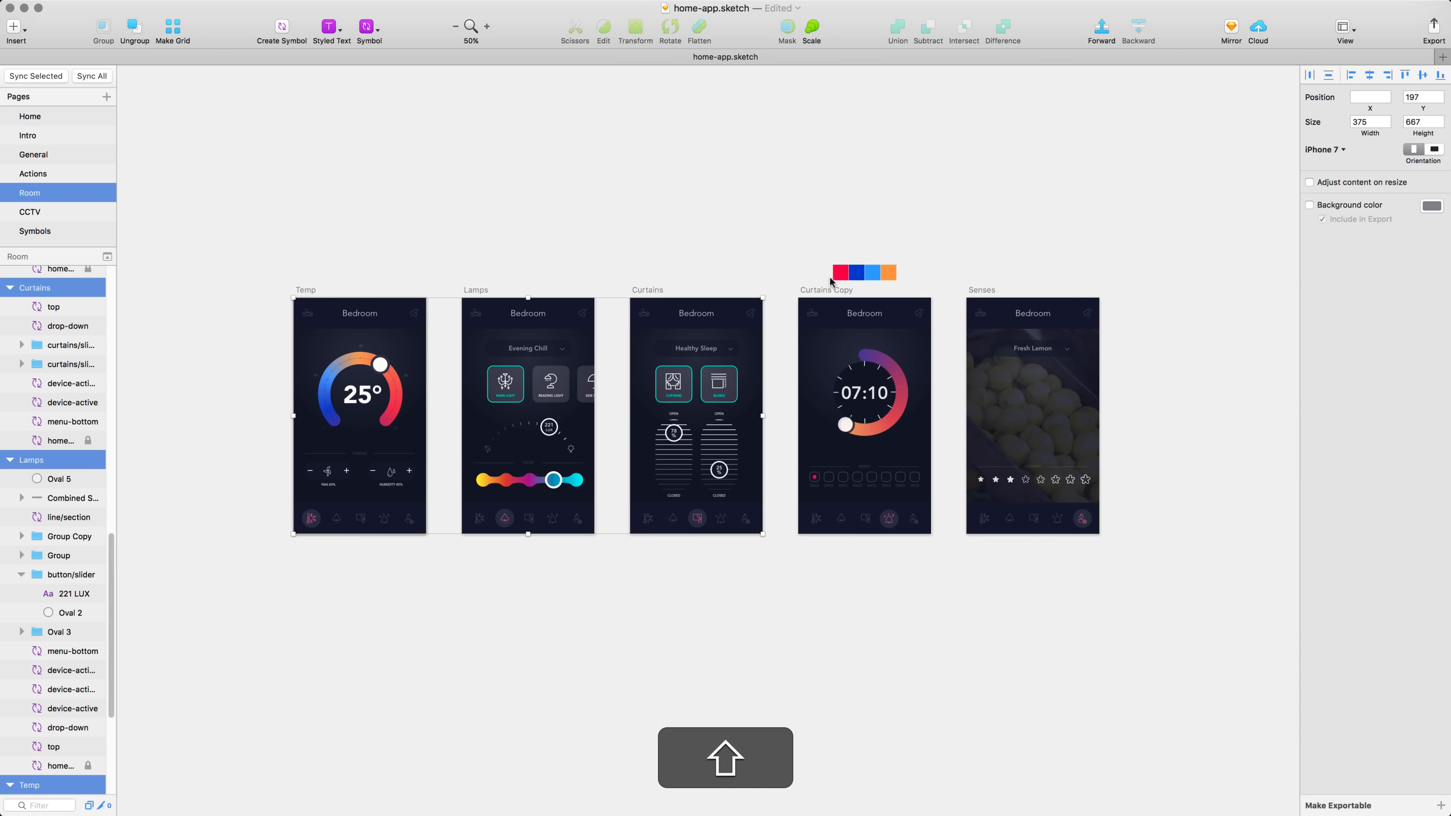
left_click(836, 290, "shift")
left_click(990, 291, "shift")
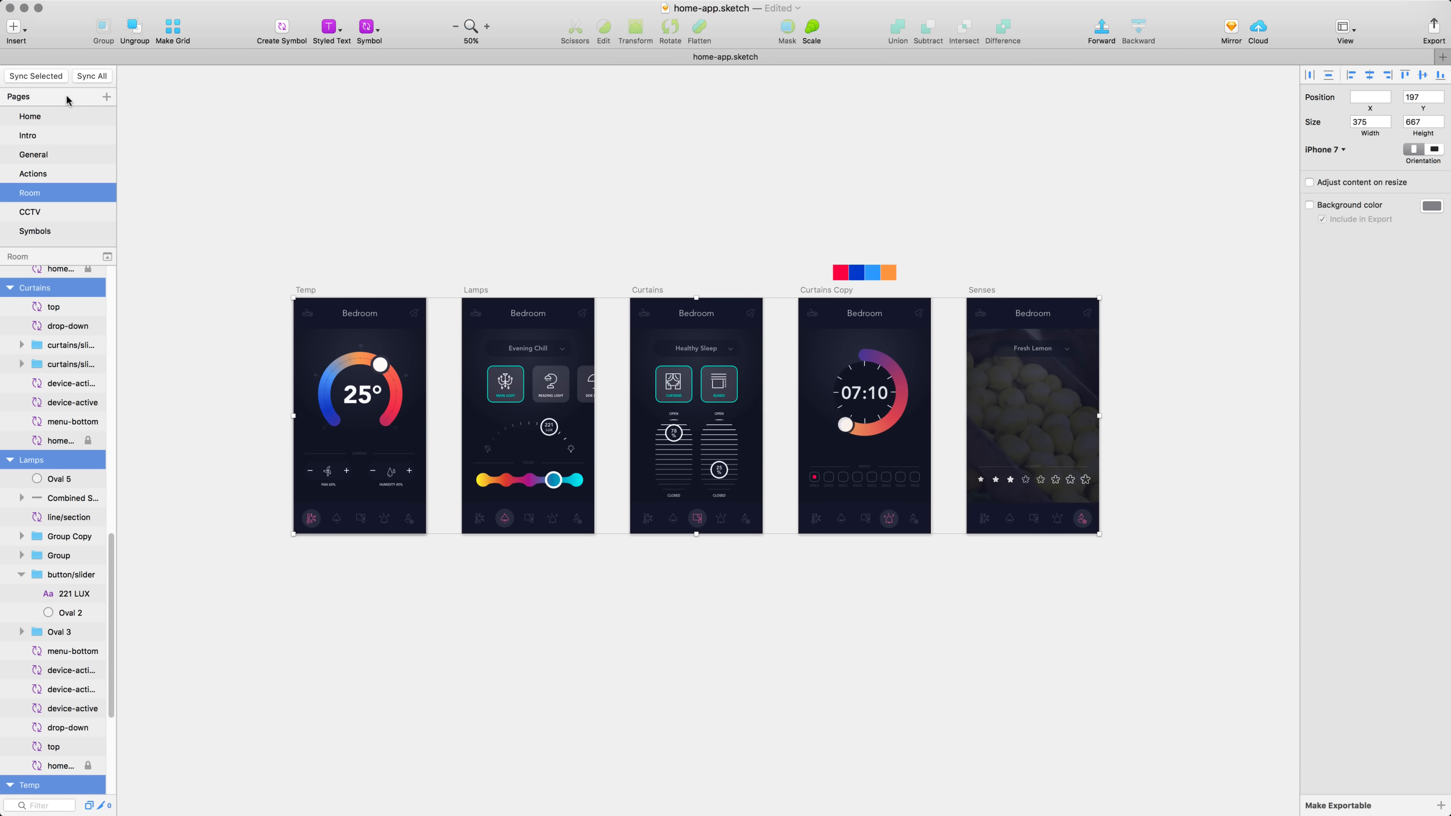
Step: Create a portrait iPhone 7 project named TEST and sync the selected artboards to it at 2x size
left_click(35, 77)
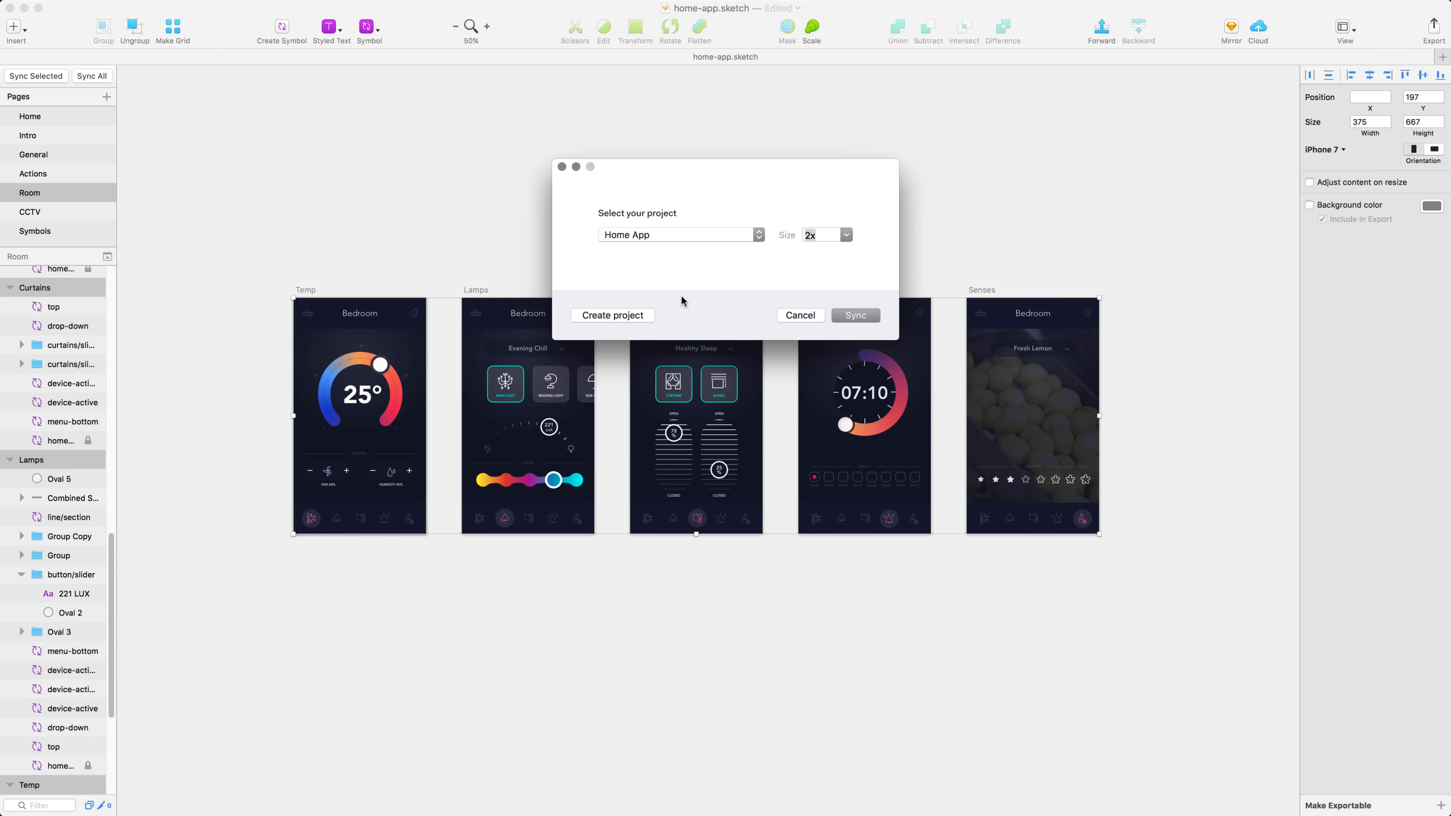
left_click(613, 316)
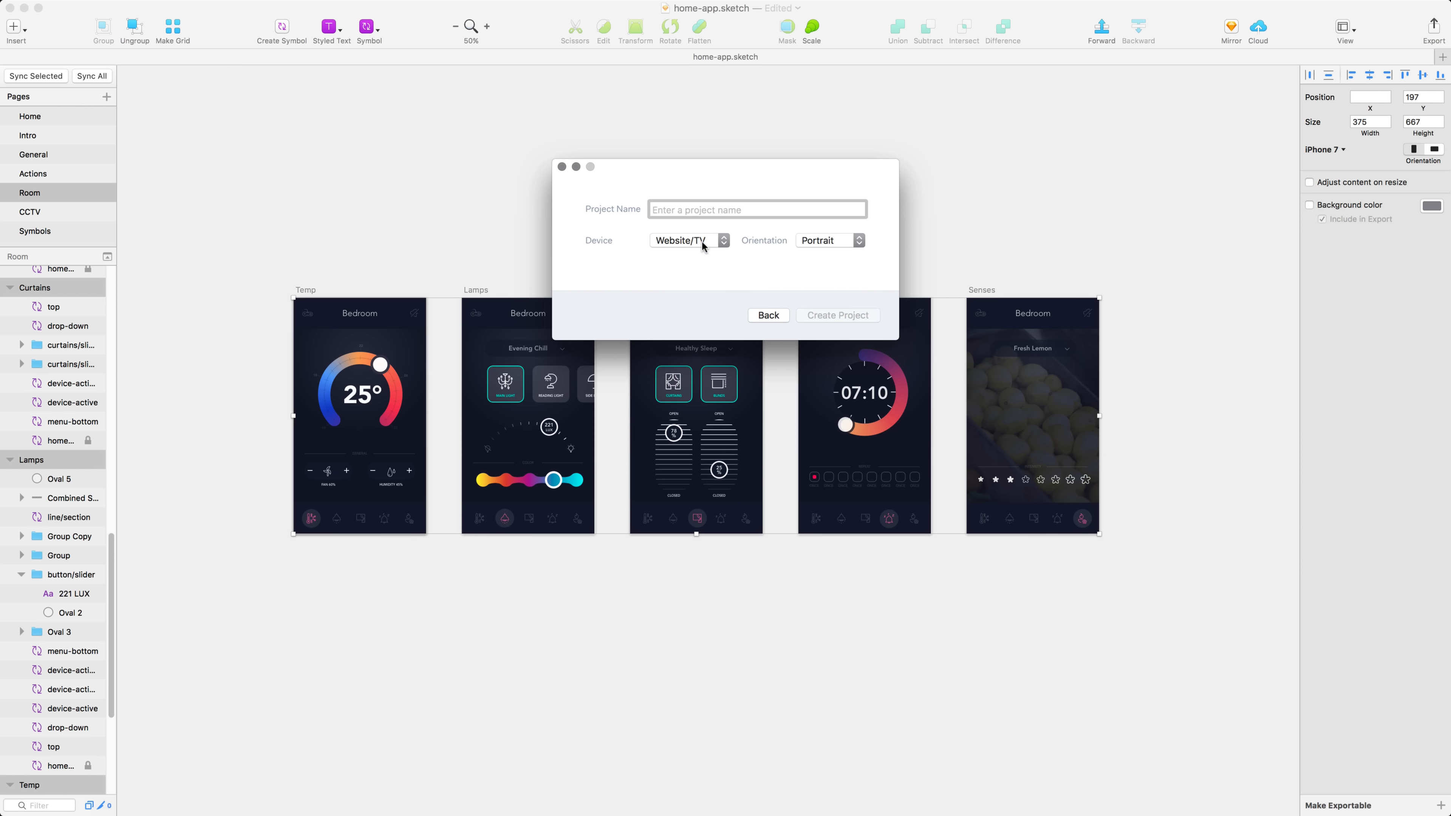
type("TEST")
left_click(687, 239)
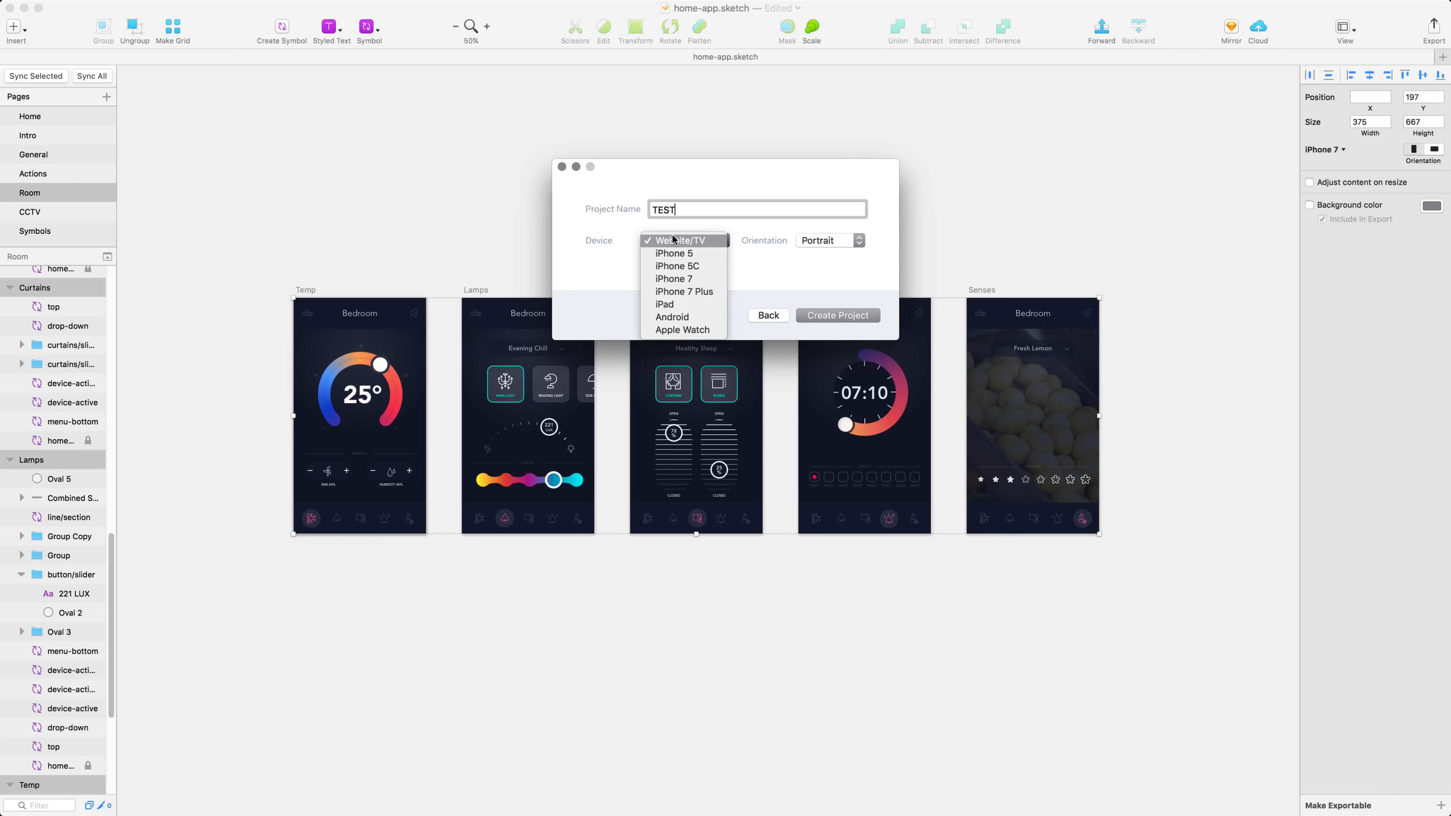
left_click(675, 283)
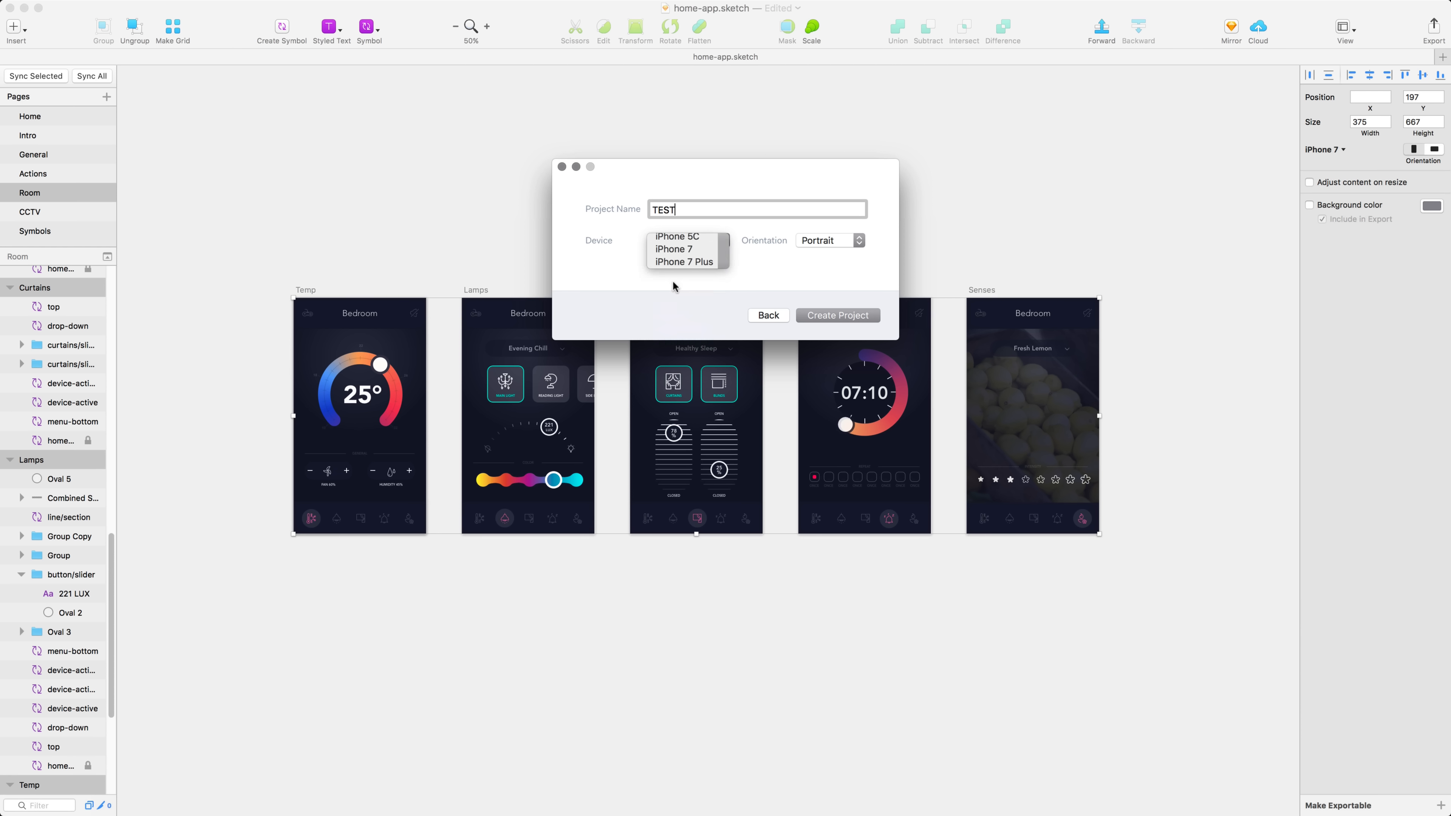
left_click(825, 321)
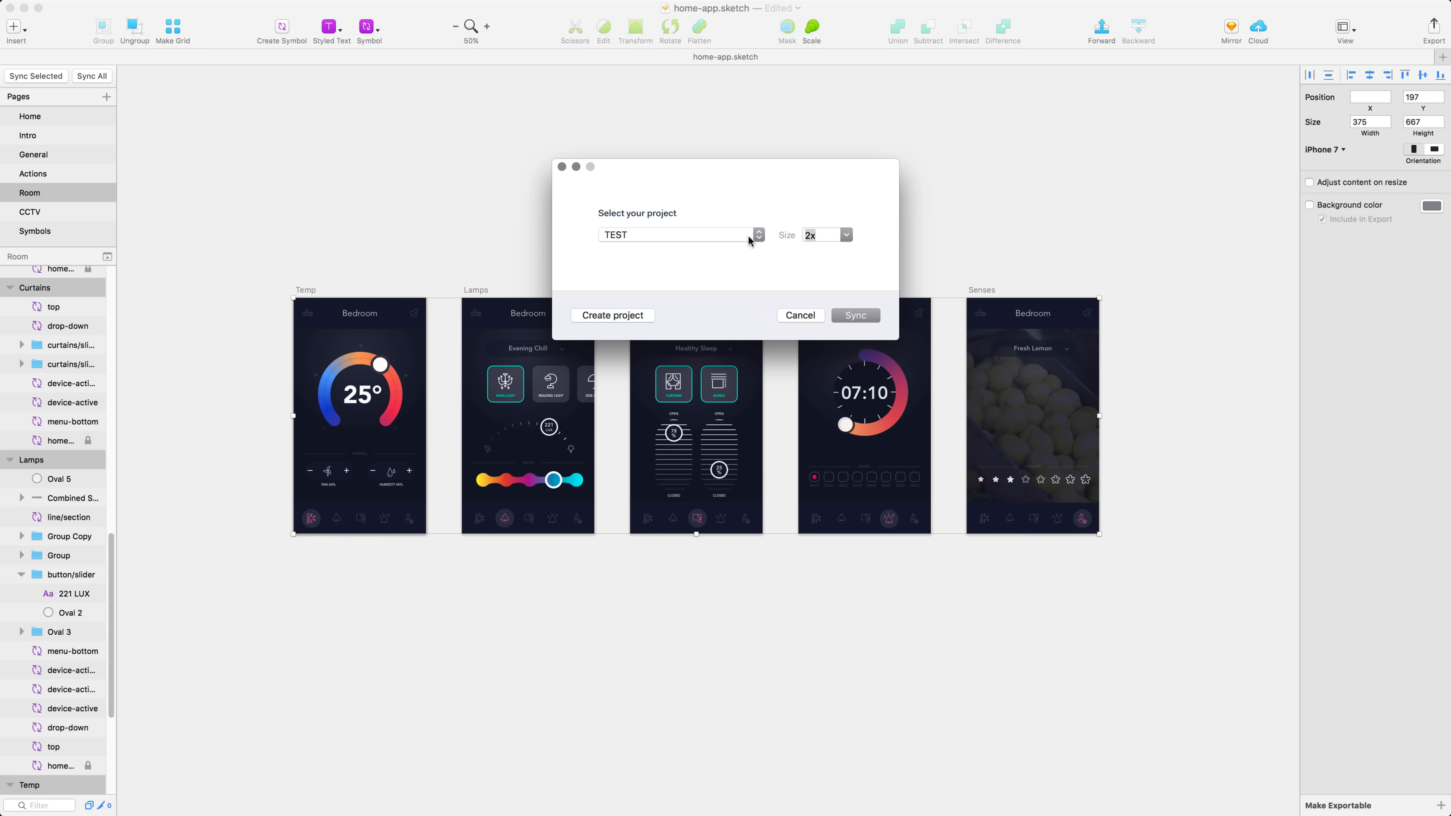
left_click(851, 317)
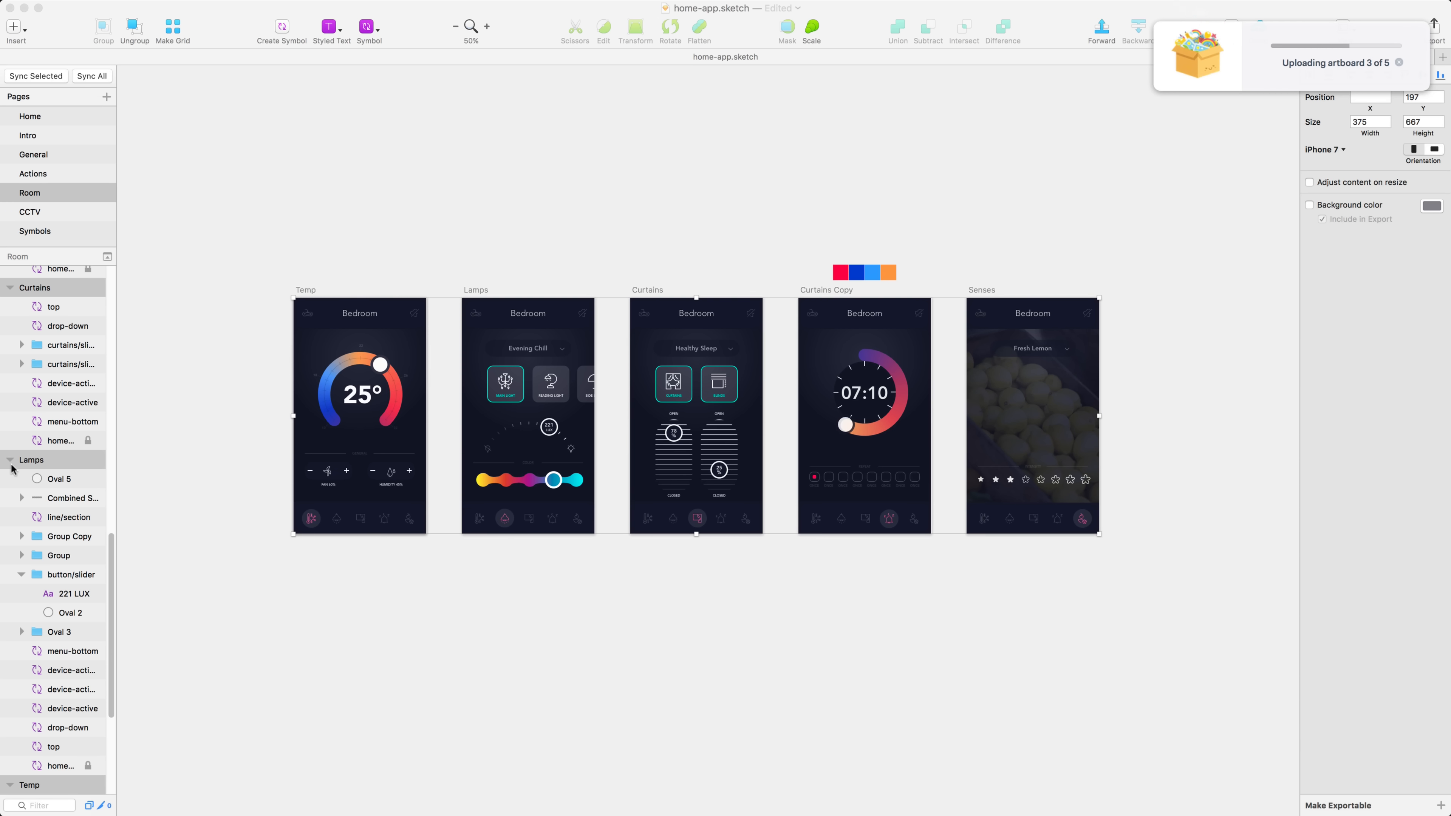
Step: Switch to Marvel in the browser and open the Temp screen of the TEST project for prototyping
key("ctrl+Right")
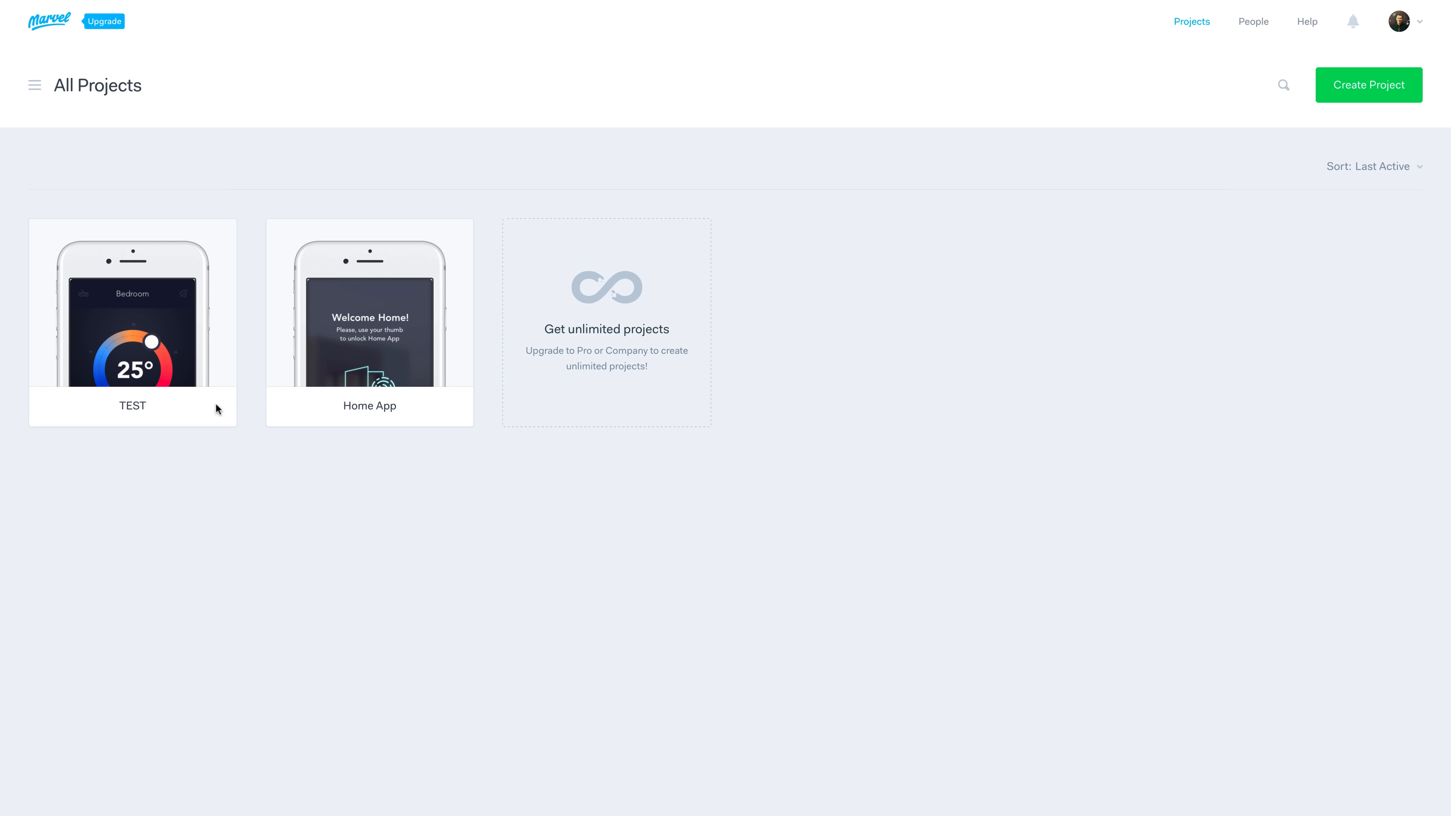
left_click(142, 303)
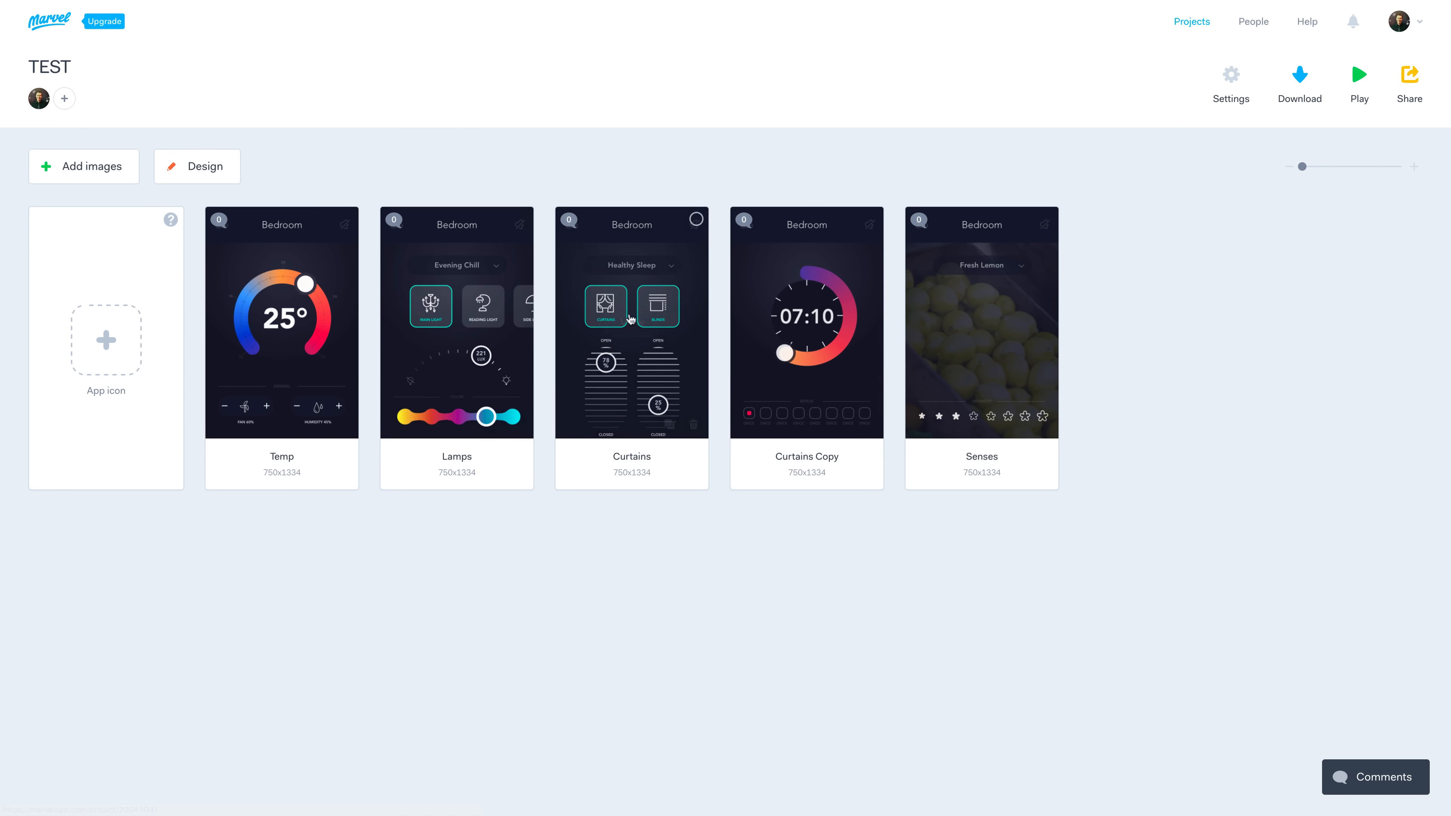
mouse_move(632, 314)
left_mouse_down()
mouse_move(719, 314)
mouse_move(632, 311)
left_mouse_up()
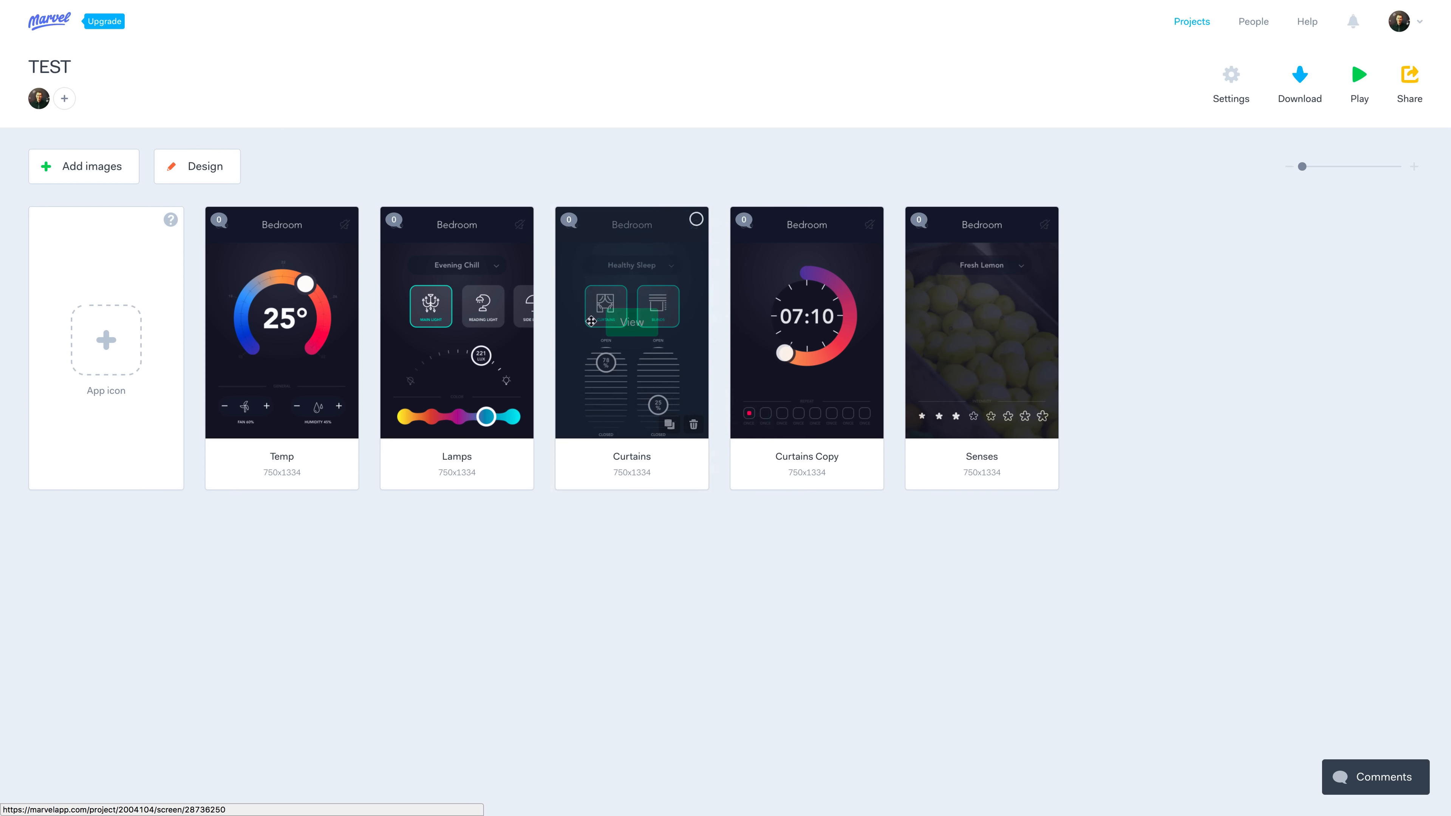
left_click(285, 328)
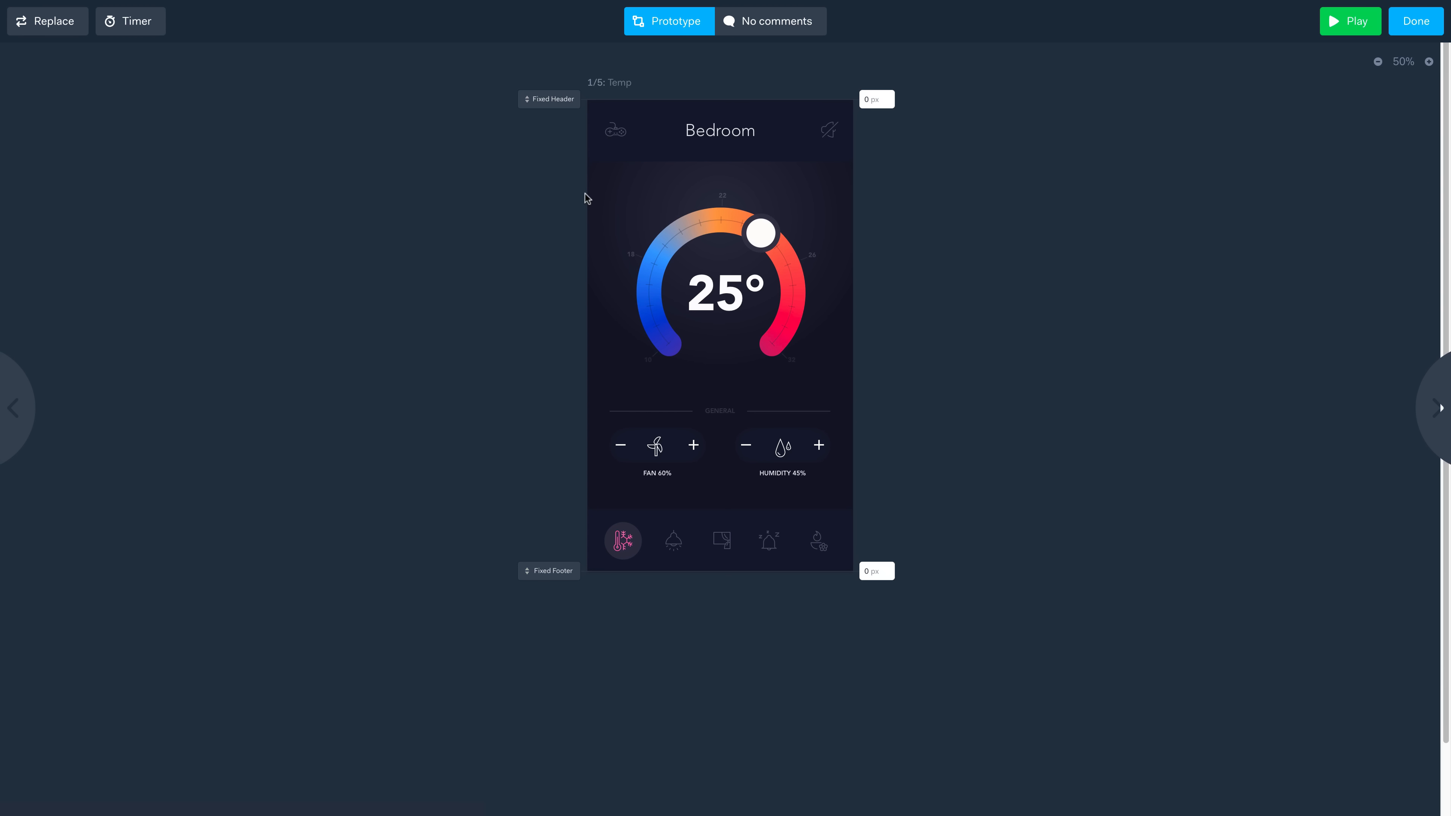
mouse_move(549, 104)
left_mouse_down()
mouse_move(547, 162)
mouse_move(546, 103)
left_mouse_up()
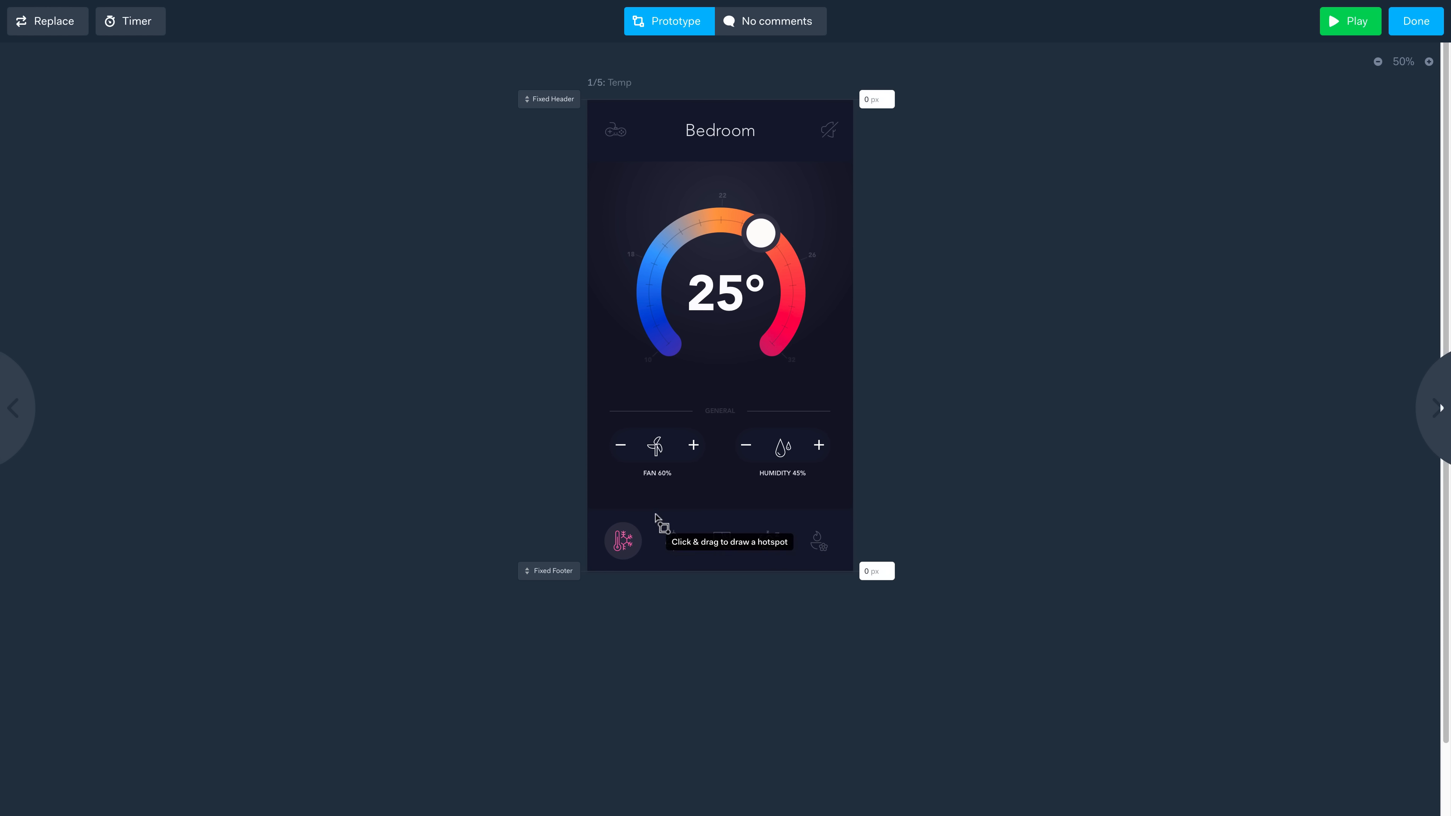
Step: Draw a hotspot over the lamp icon in the Temp screen's bottom menu and link it to Lamps with a Fade transition
left_click_drag(649, 512, 696, 565)
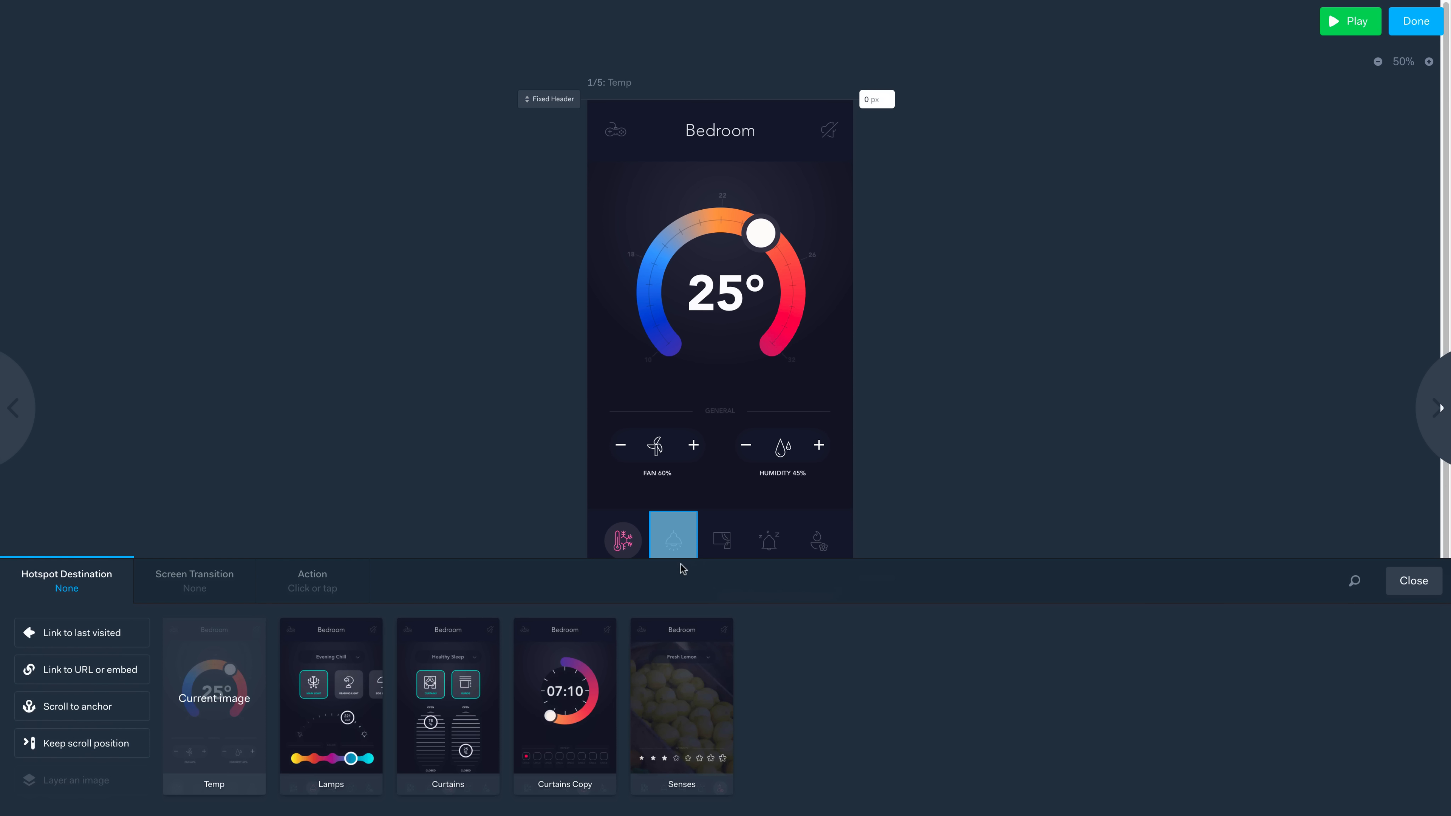
left_click(343, 696)
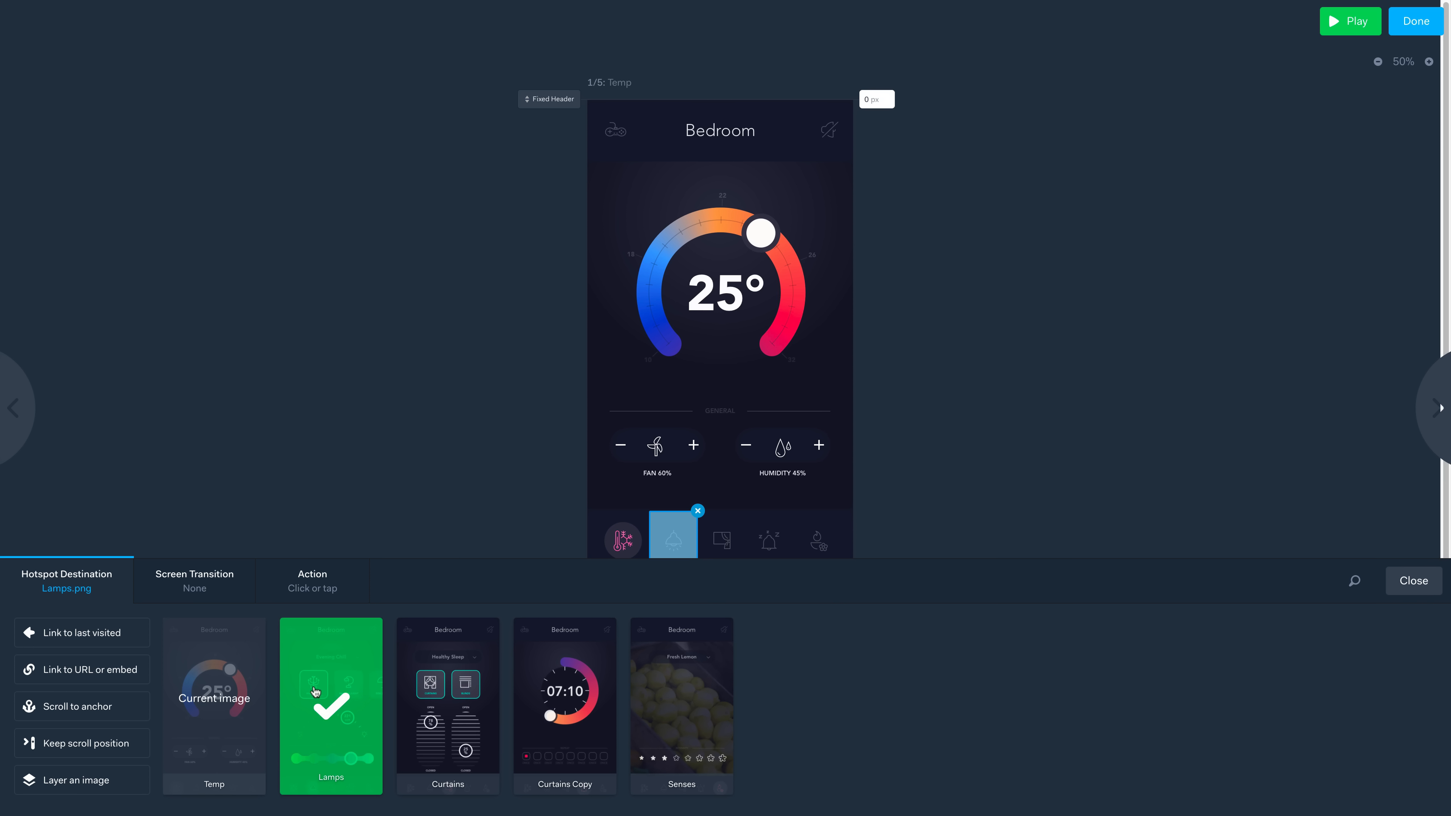
left_click(185, 570)
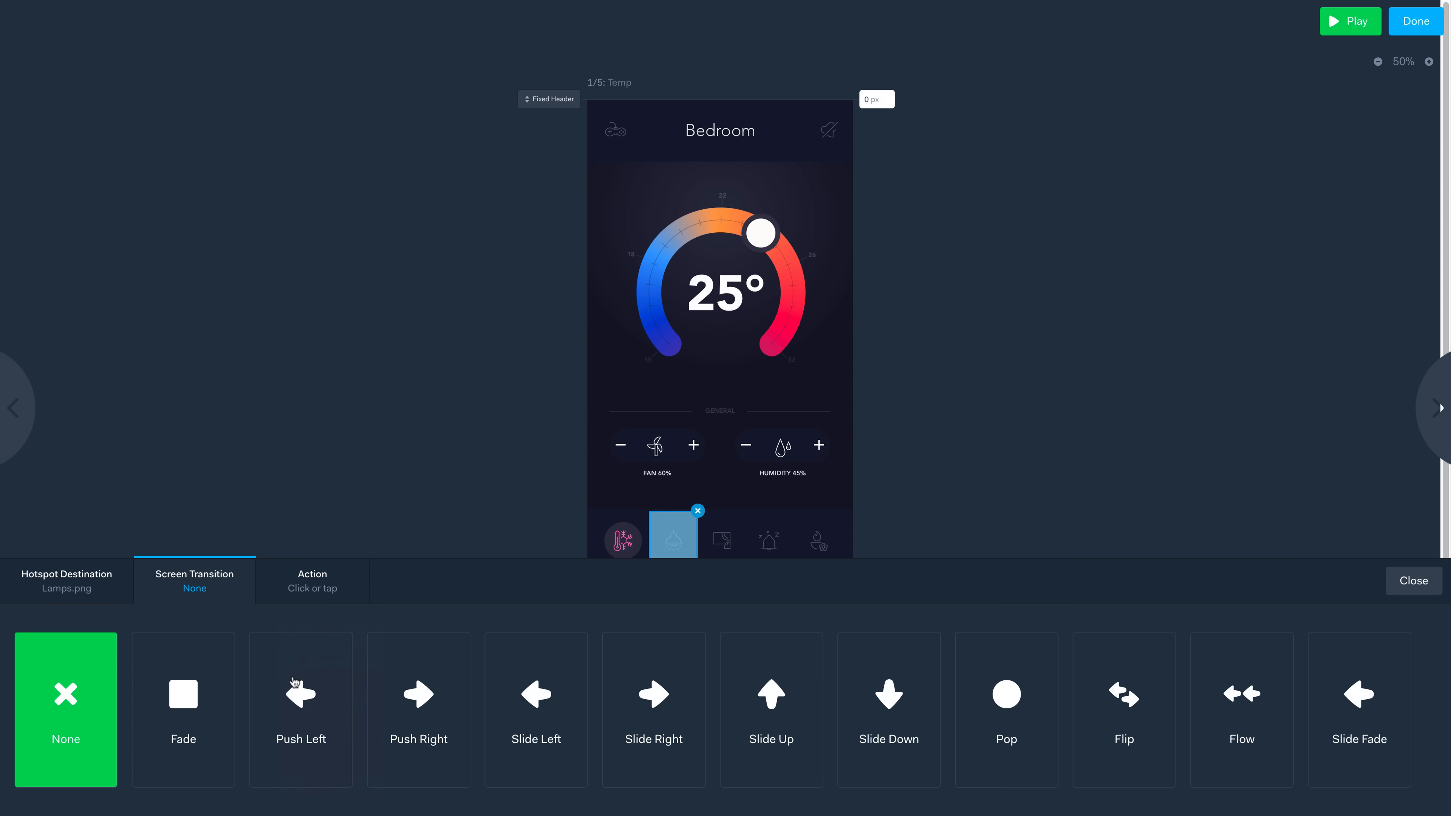
left_click(206, 718)
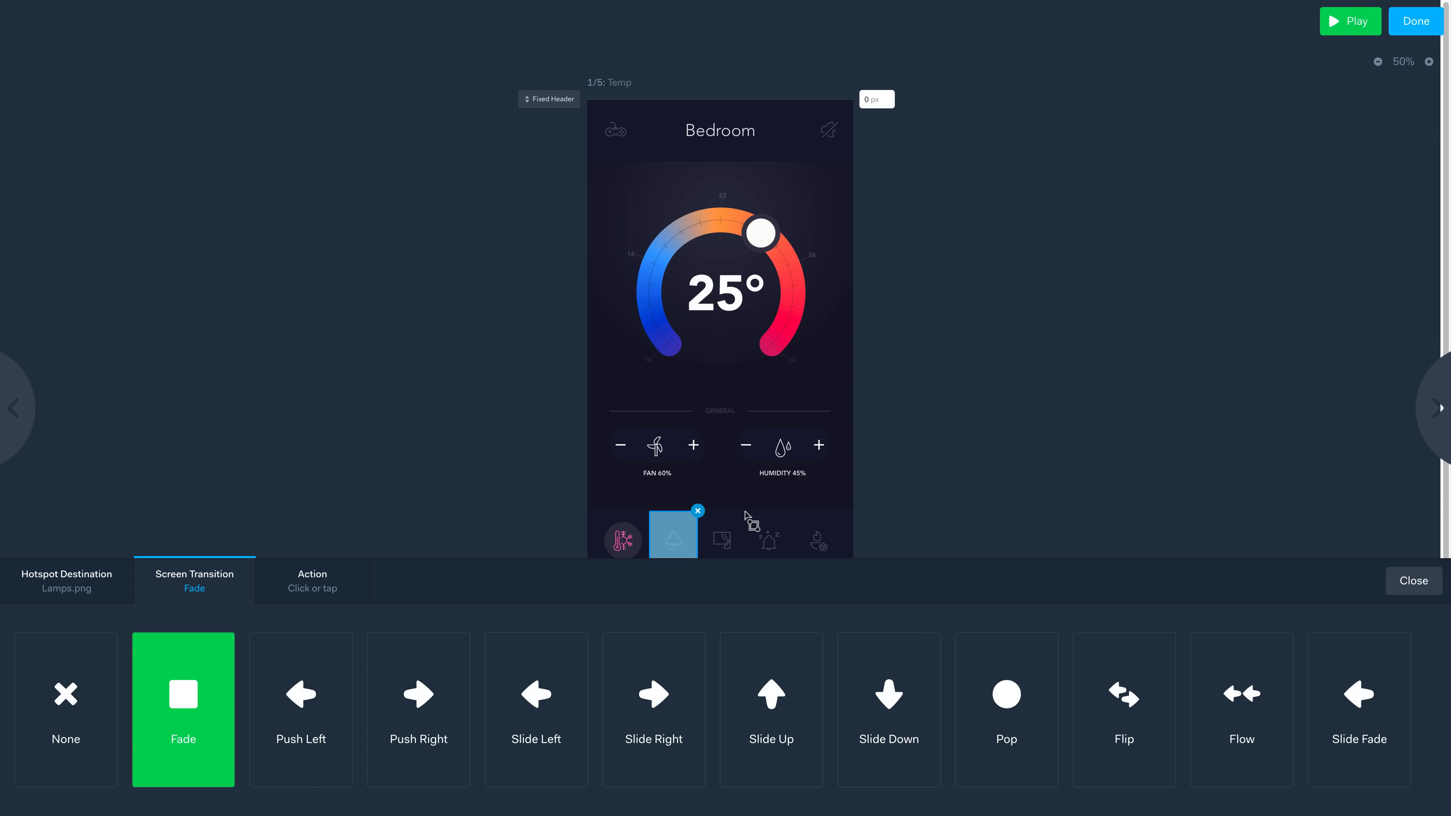
Step: Add a hotspot over the curtains icon in the bottom menu, linking to Curtains with a Fade transition
mouse_move(746, 513)
left_mouse_down()
mouse_move(719, 574)
mouse_move(702, 577)
left_mouse_up()
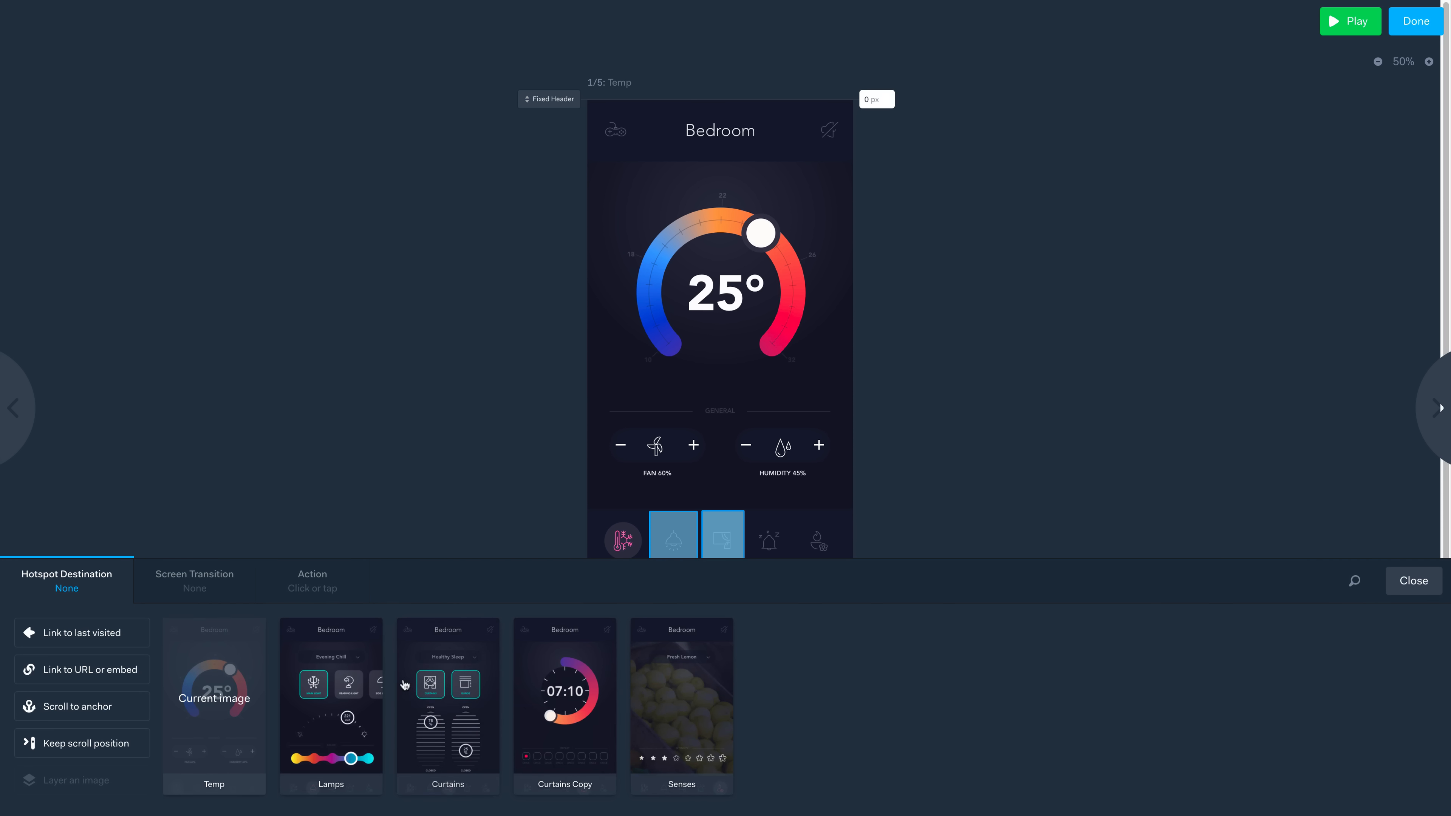
left_click(448, 700)
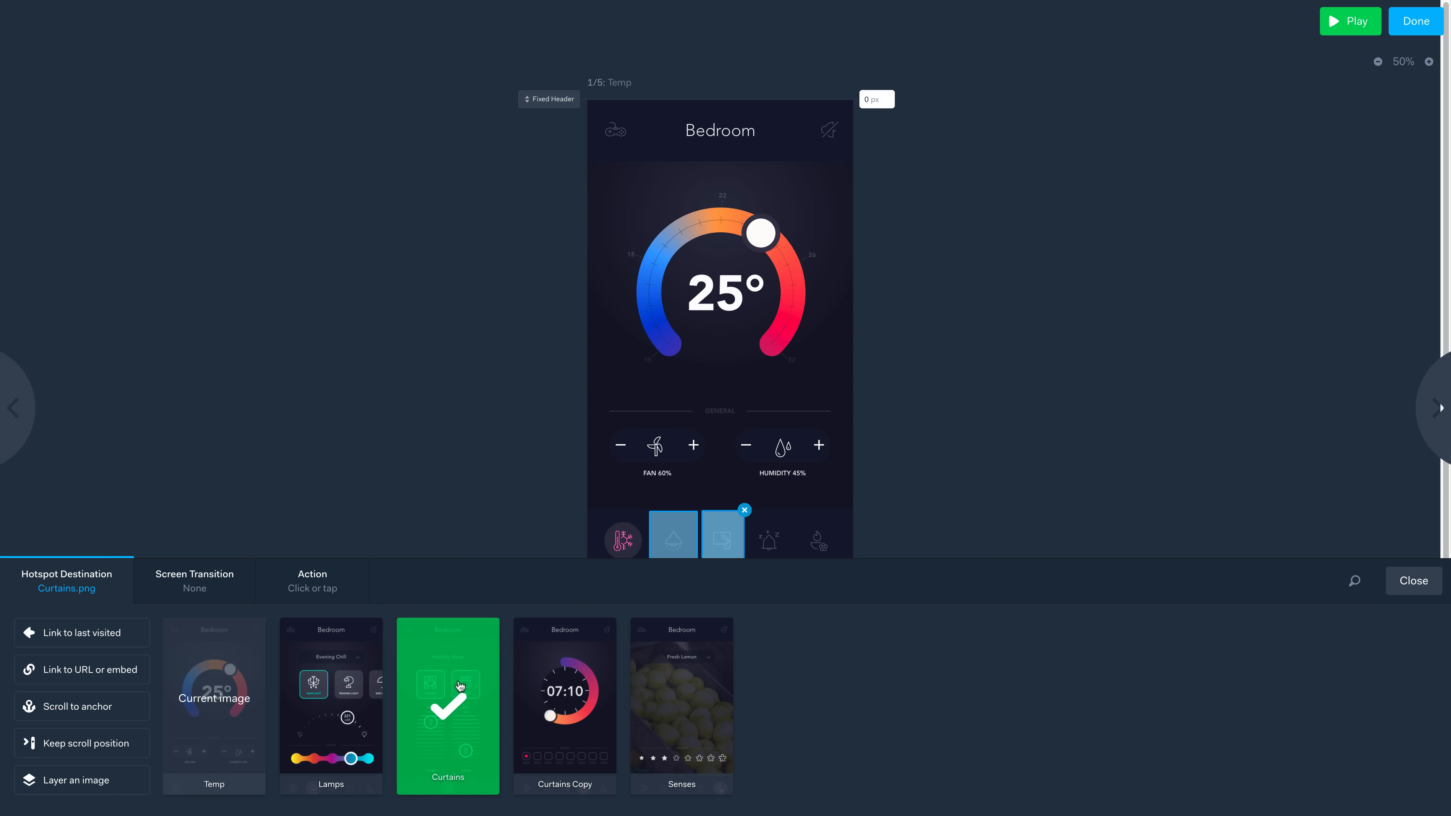
left_click(194, 589)
left_click(183, 704)
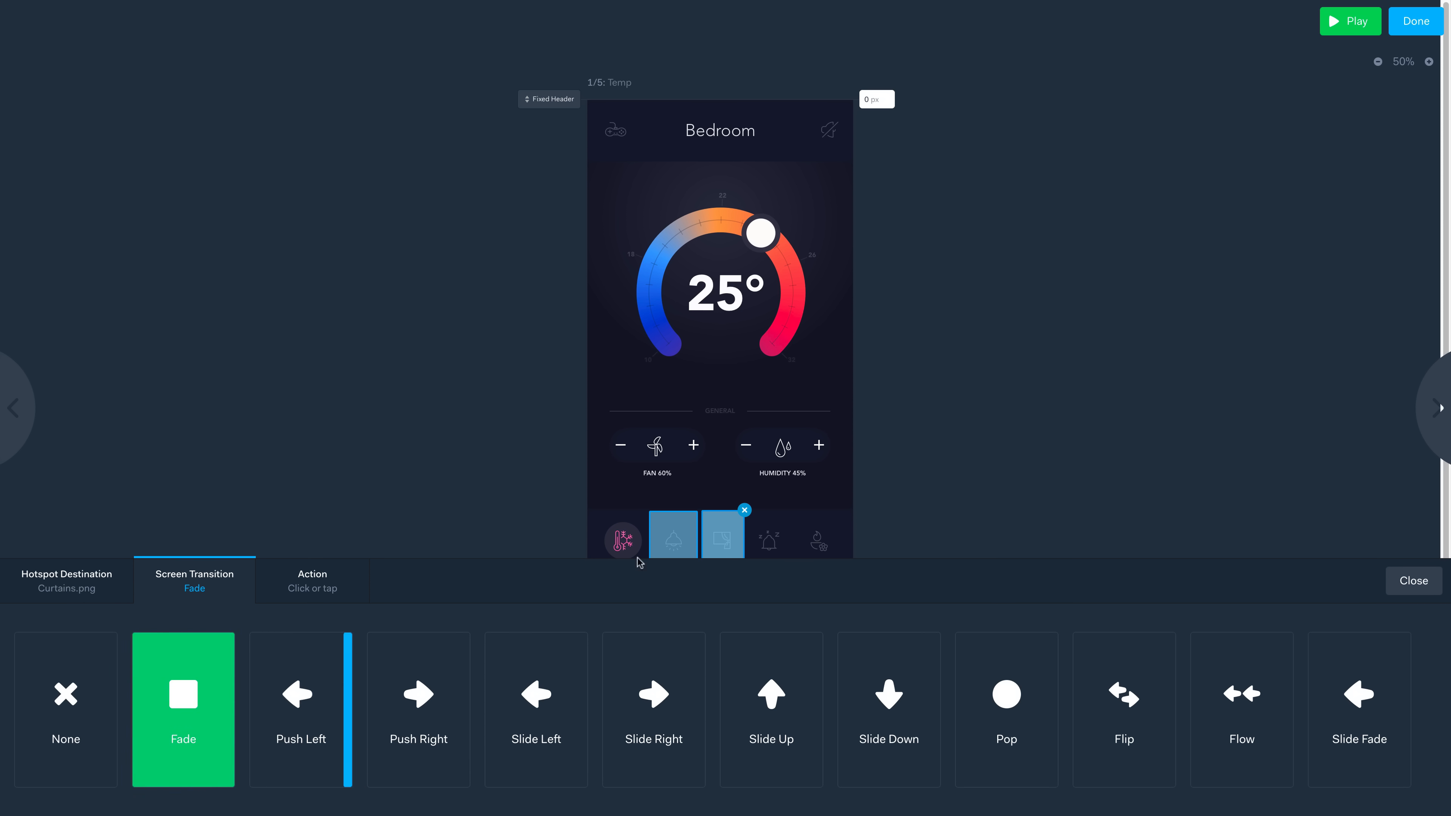
Step: Add a hotspot over the alarm bell icon in the bottom menu, linking to Curtains Copy with a Fade transition
left_click(784, 523)
mouse_move(784, 523)
left_mouse_down()
mouse_move(758, 575)
mouse_move(748, 568)
left_mouse_up()
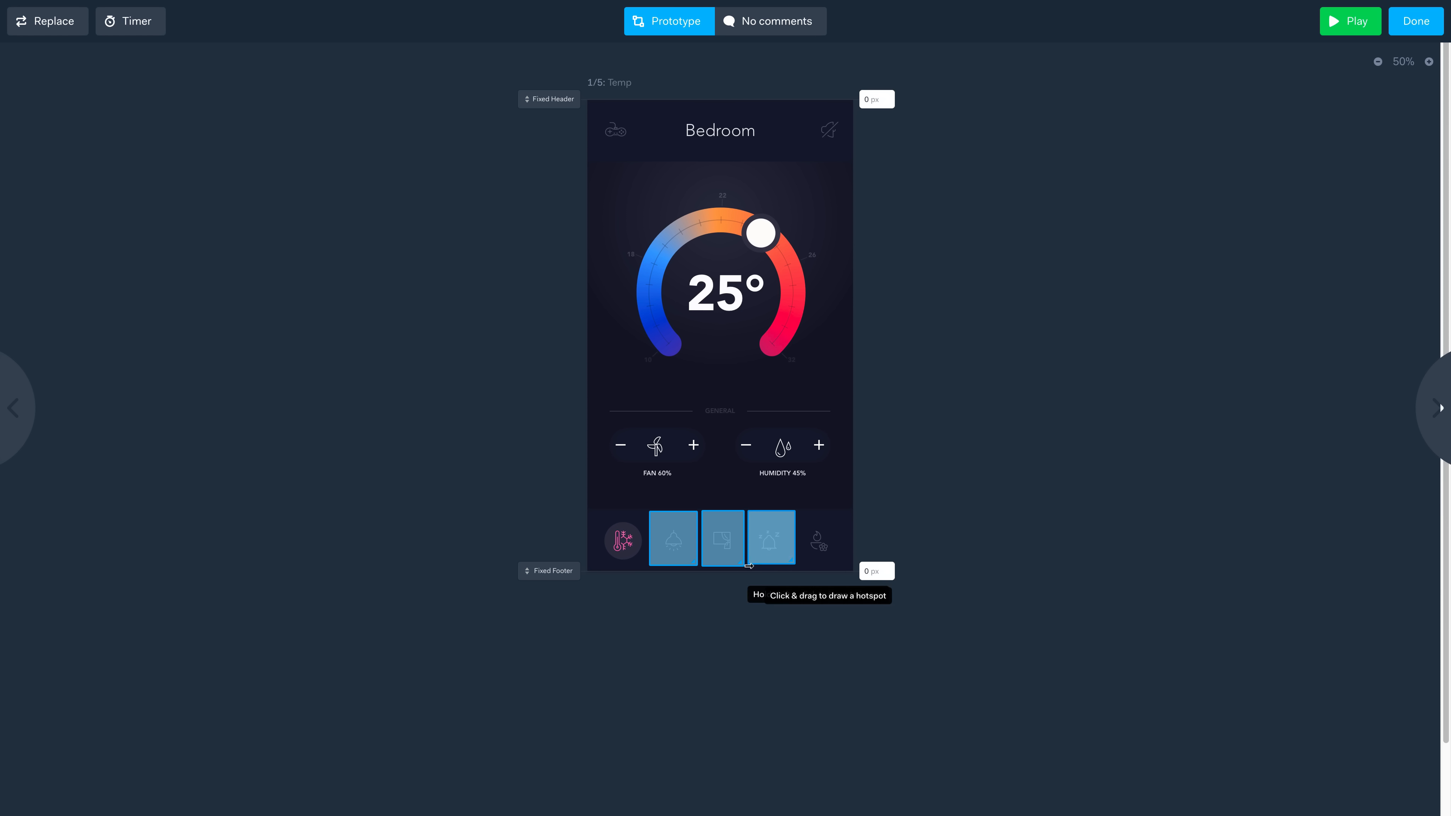
left_click(559, 679)
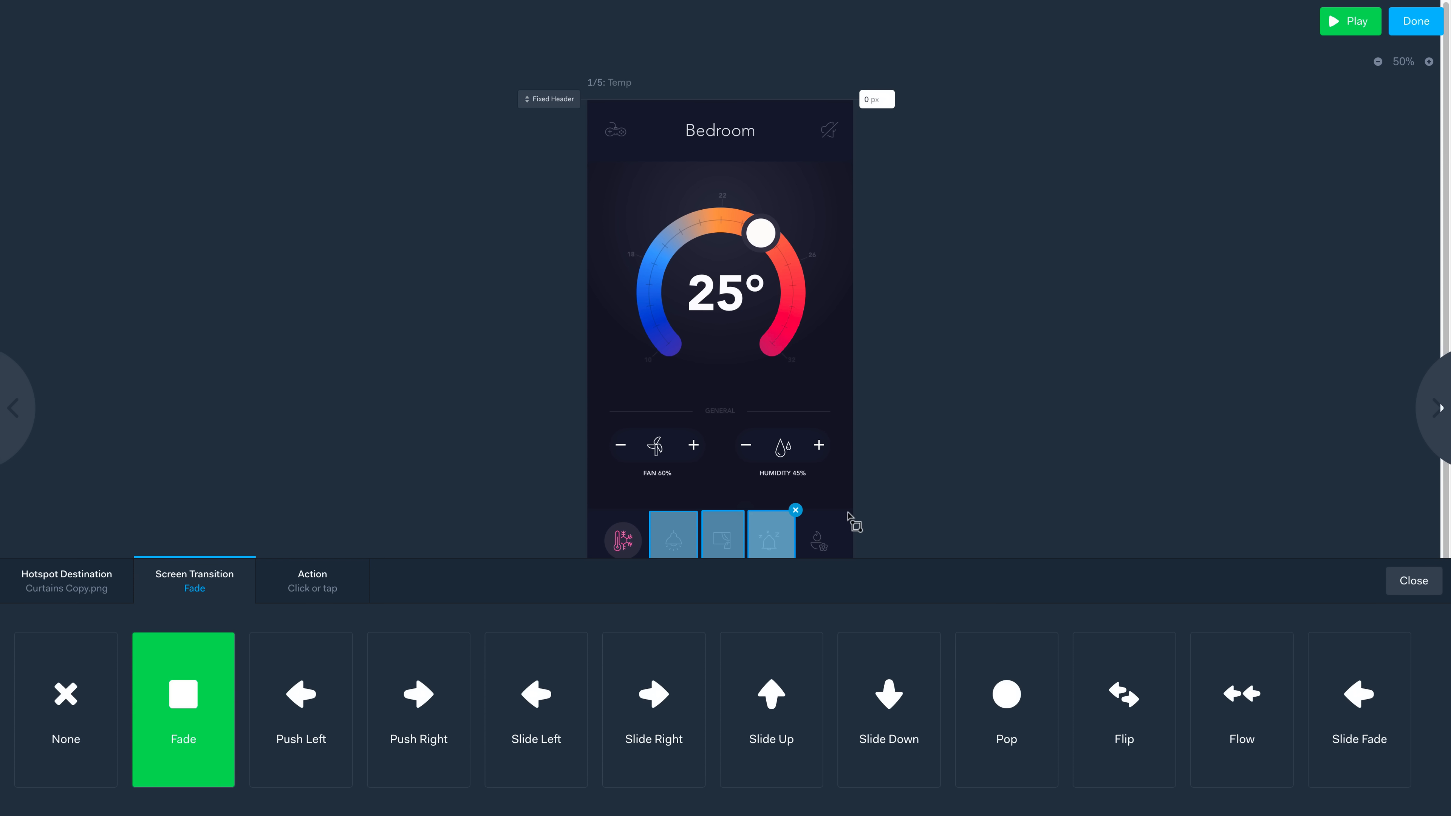
Step: Add a hotspot over the rightmost scent icon in the Temp screen's bottom menu, linking to Senses with a Fade transition
left_click_drag(845, 511, 794, 567)
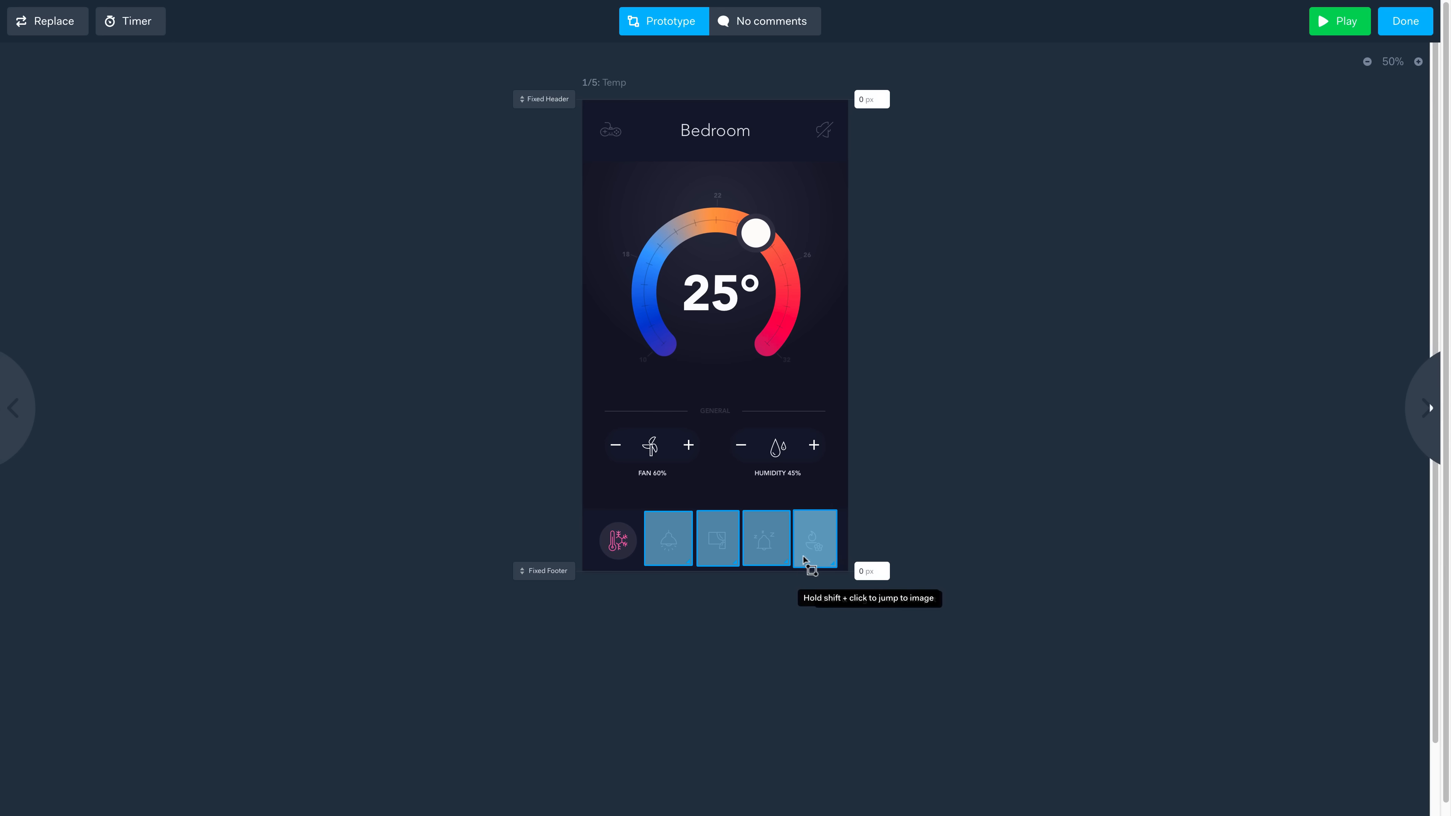
left_click(656, 693)
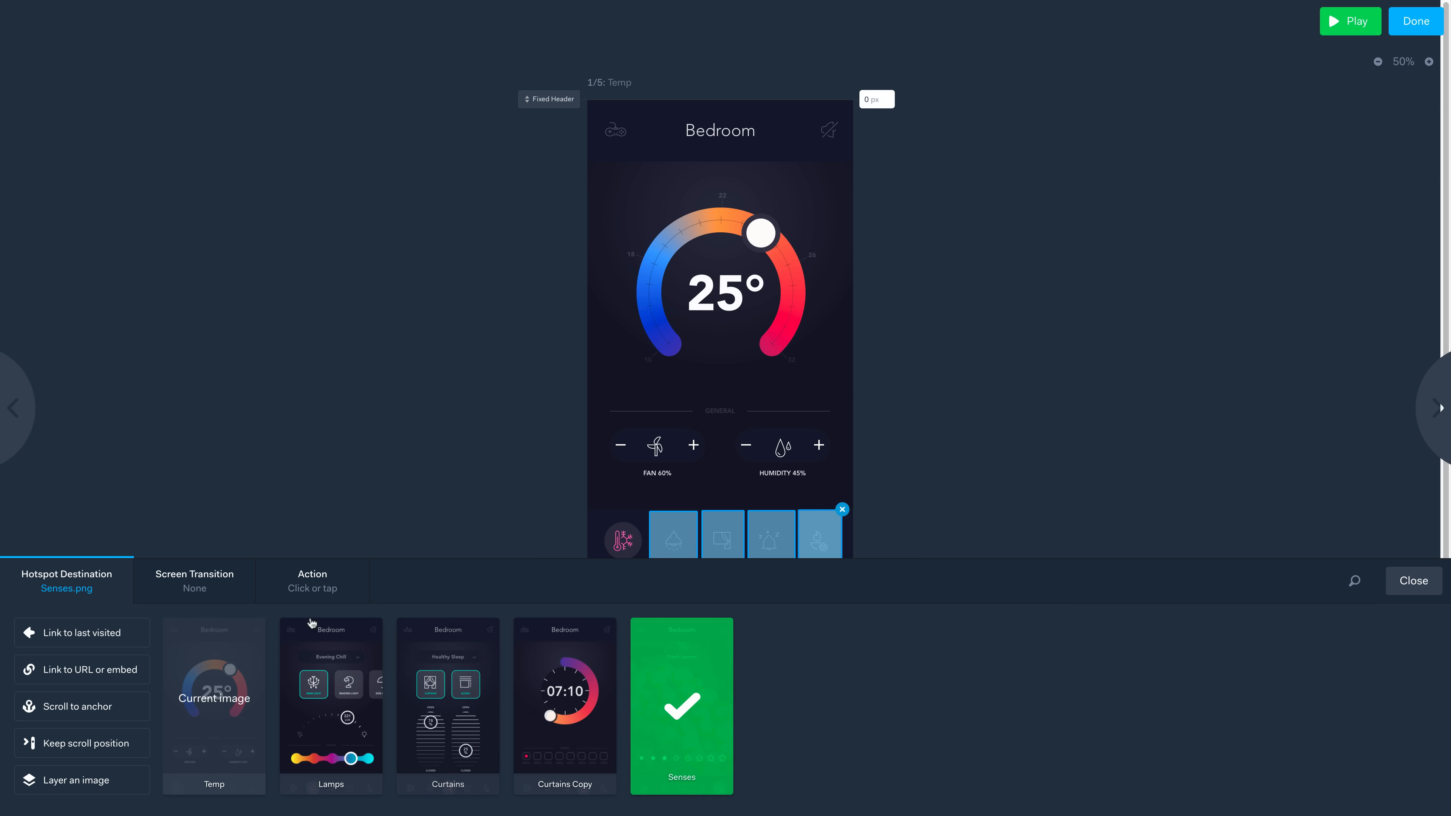
left_click(207, 692)
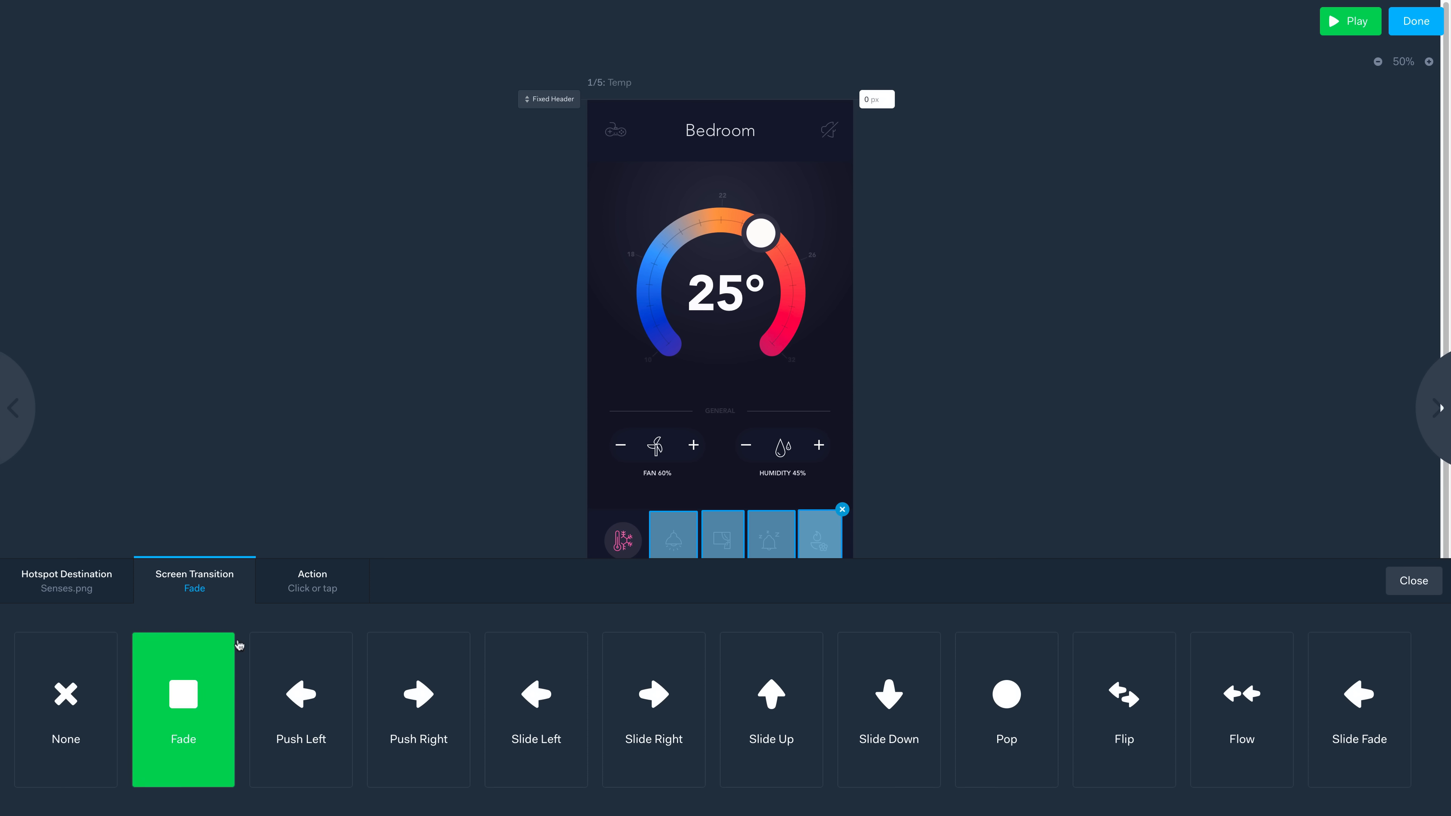
left_click(1389, 578)
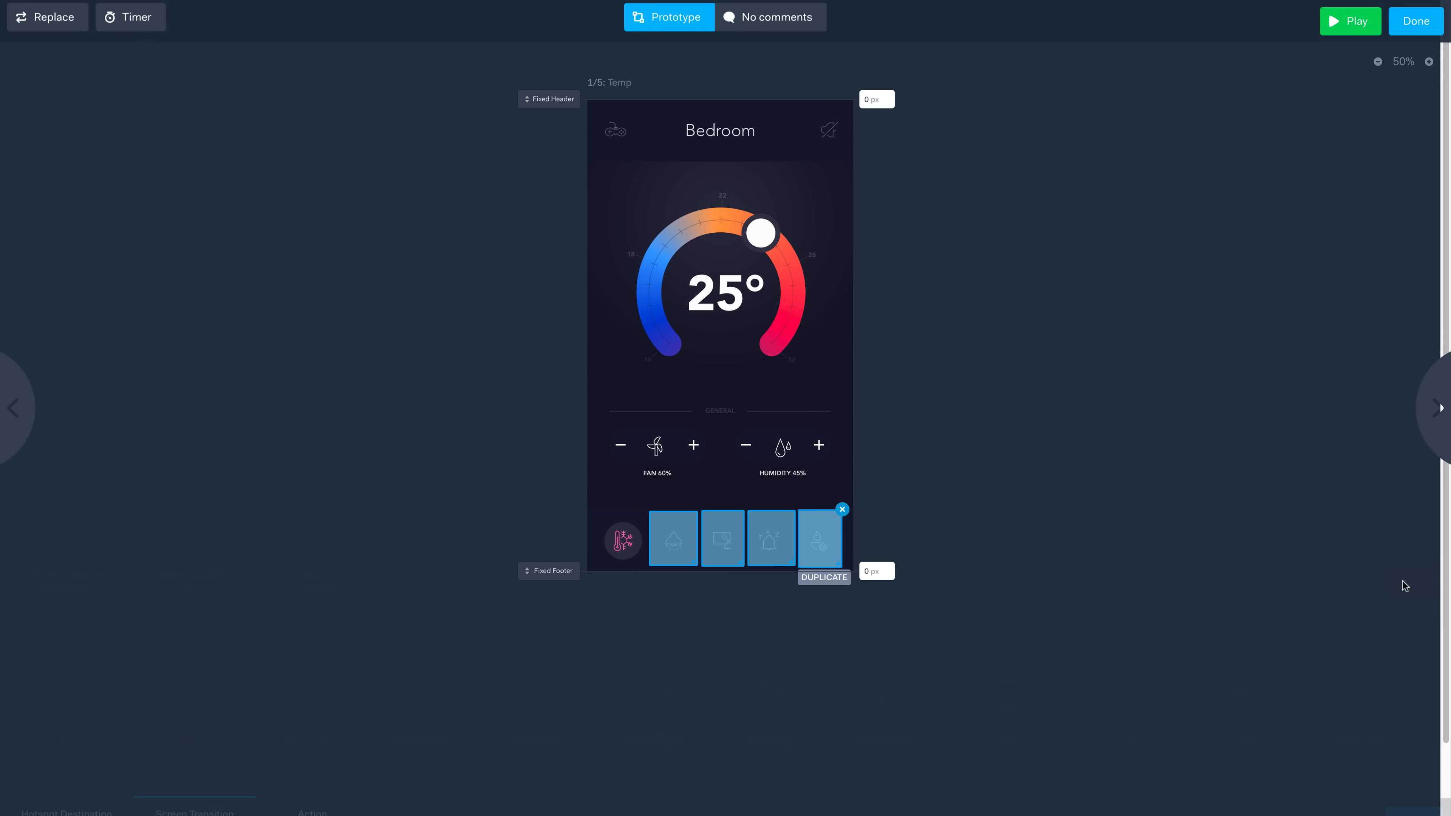
Step: Duplicate the lamp icon's hotspot onto all the other screens except Lamps
left_click_drag(819, 576, 671, 580)
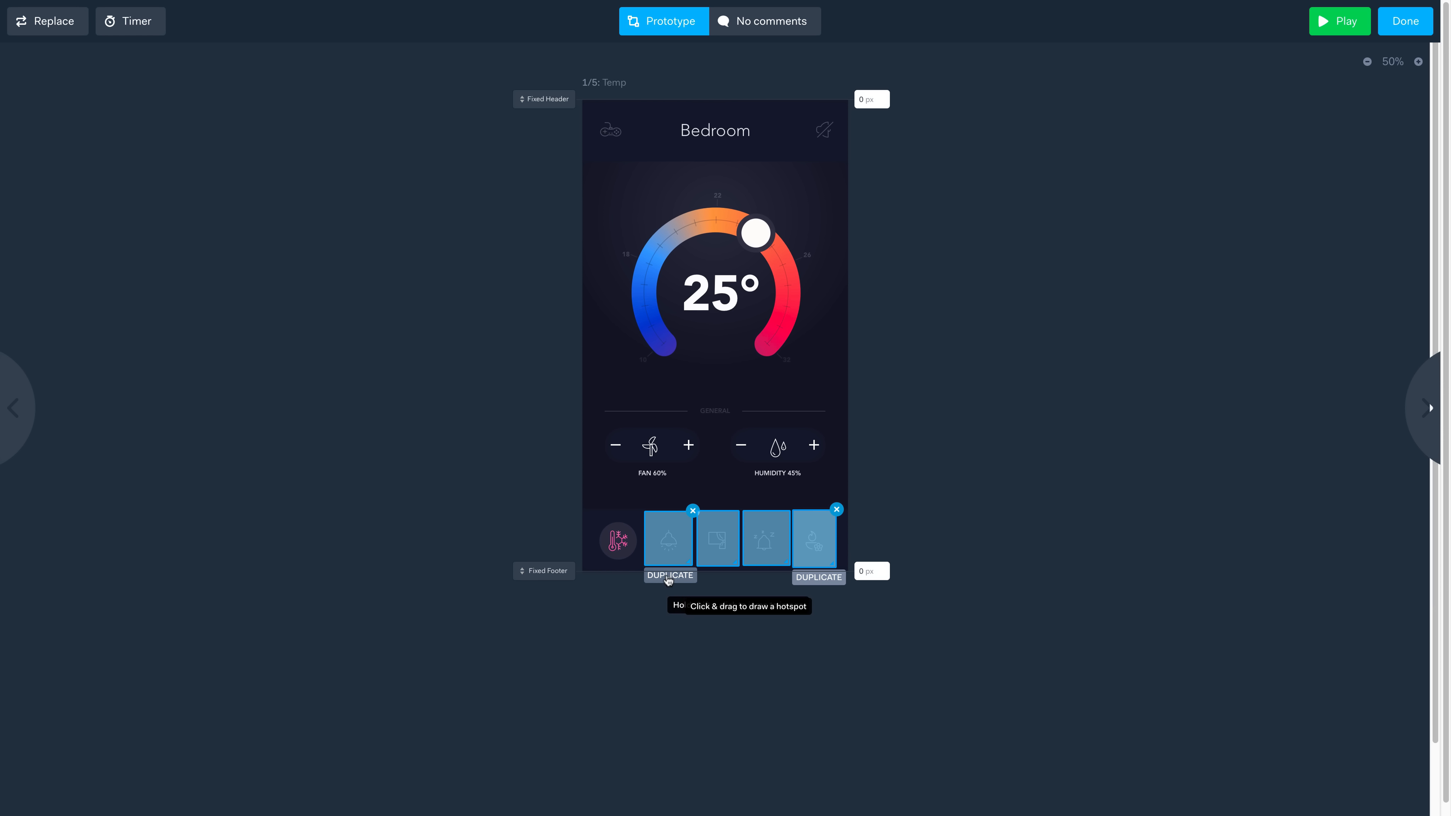
left_click(670, 575)
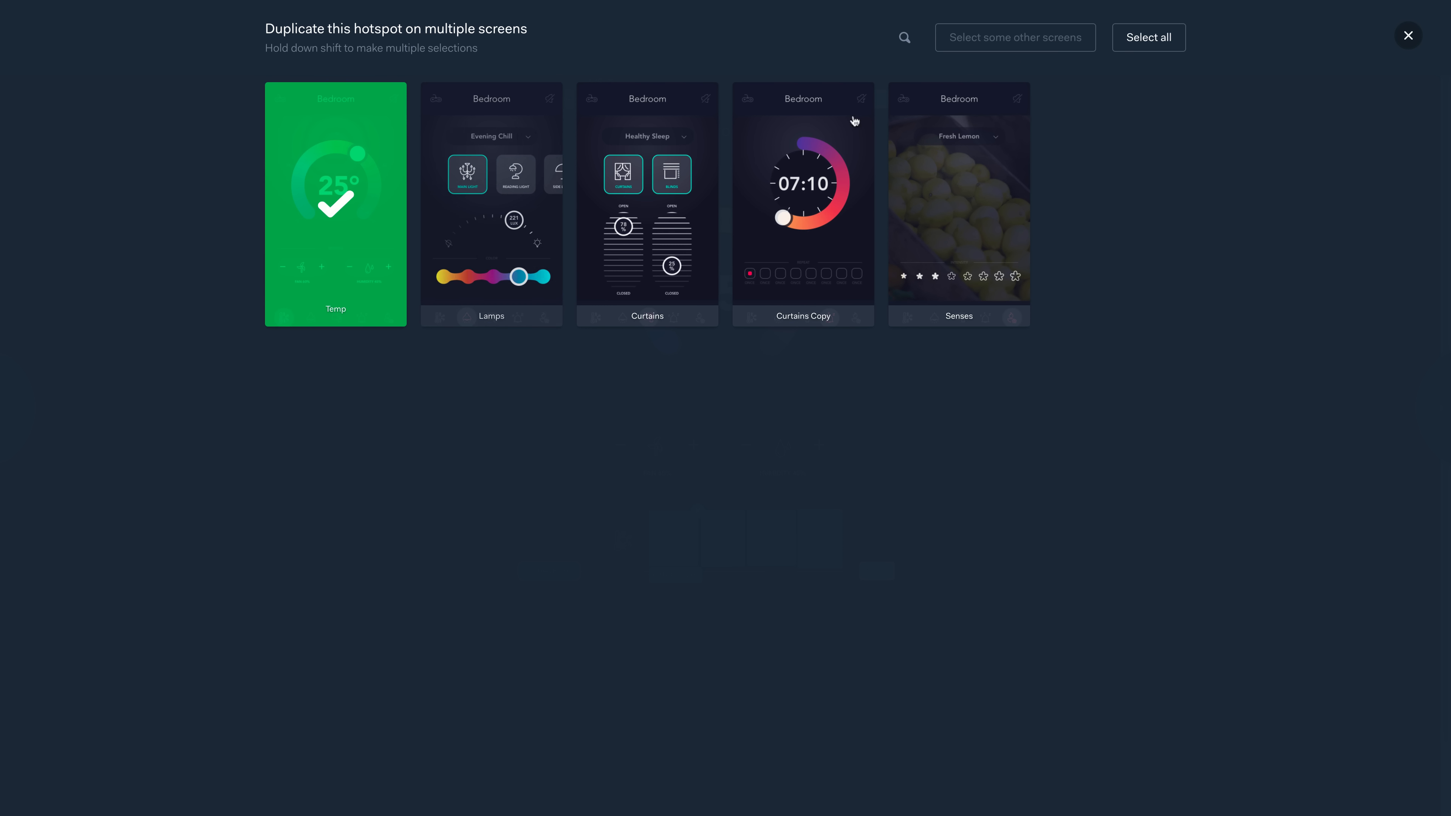
left_click(1149, 38)
left_click(503, 201)
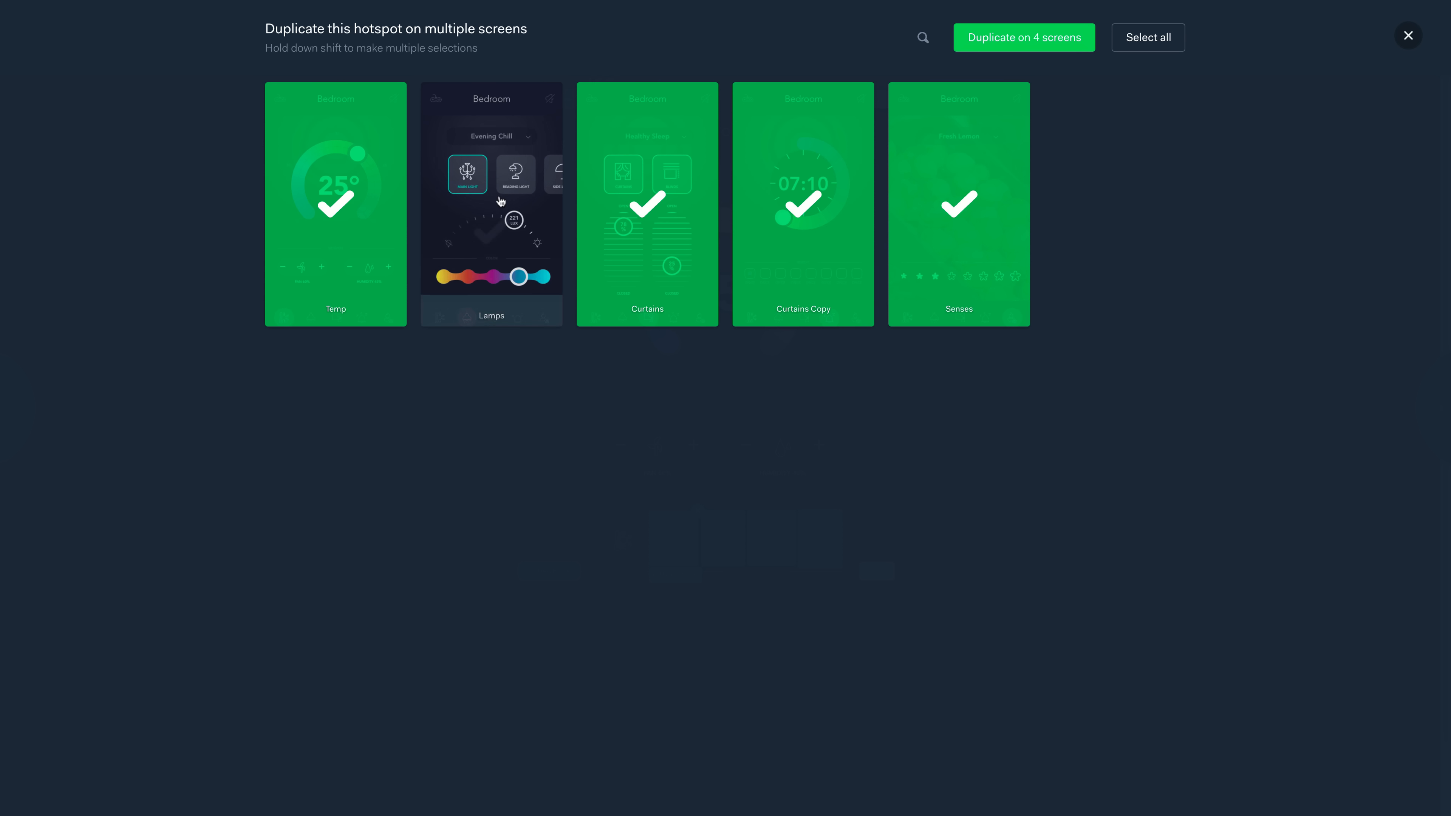
left_click(1007, 38)
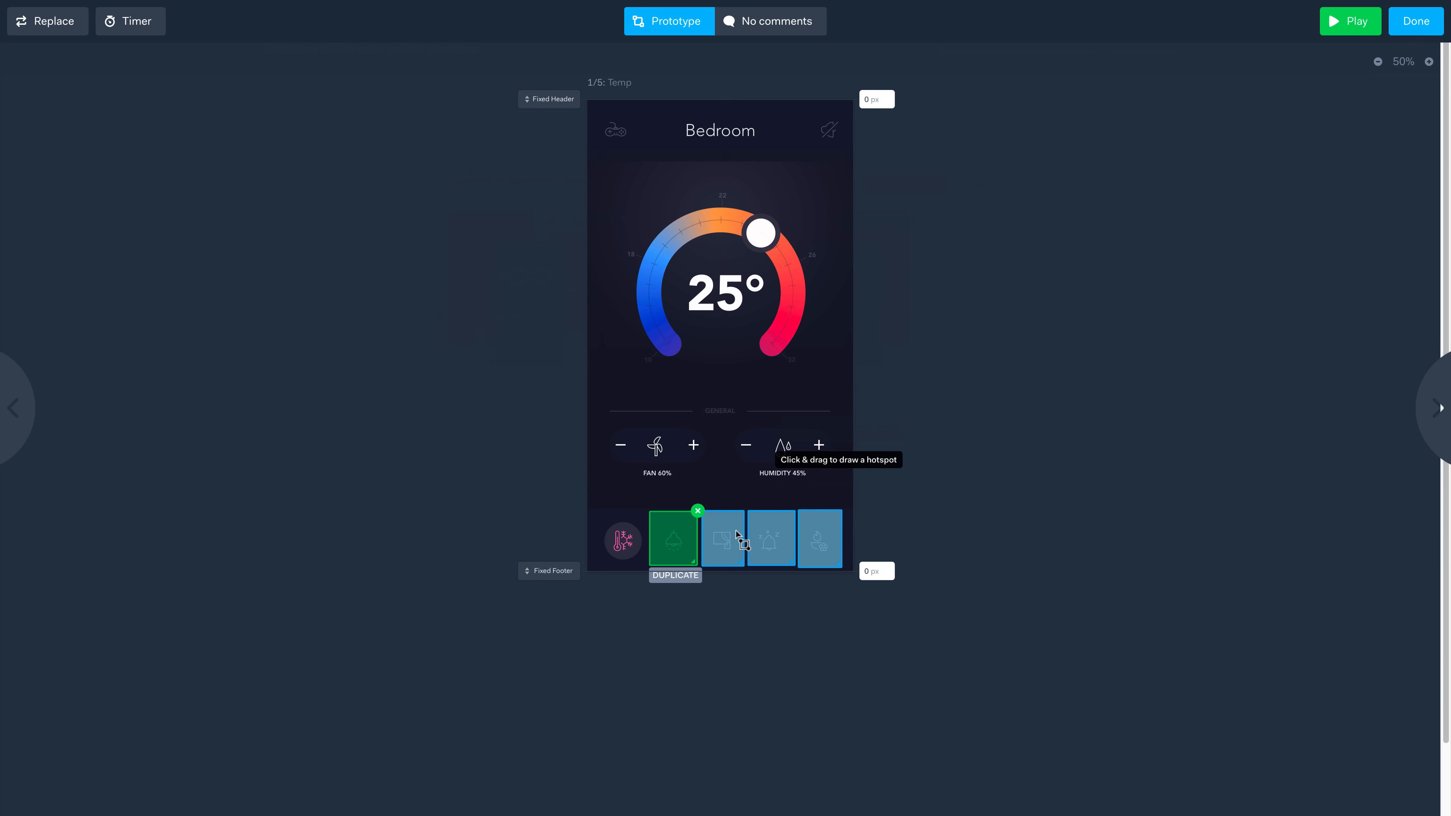
Step: Duplicate the curtains icon's hotspot onto all the other screens except Curtains
left_click(723, 538)
left_click(721, 576)
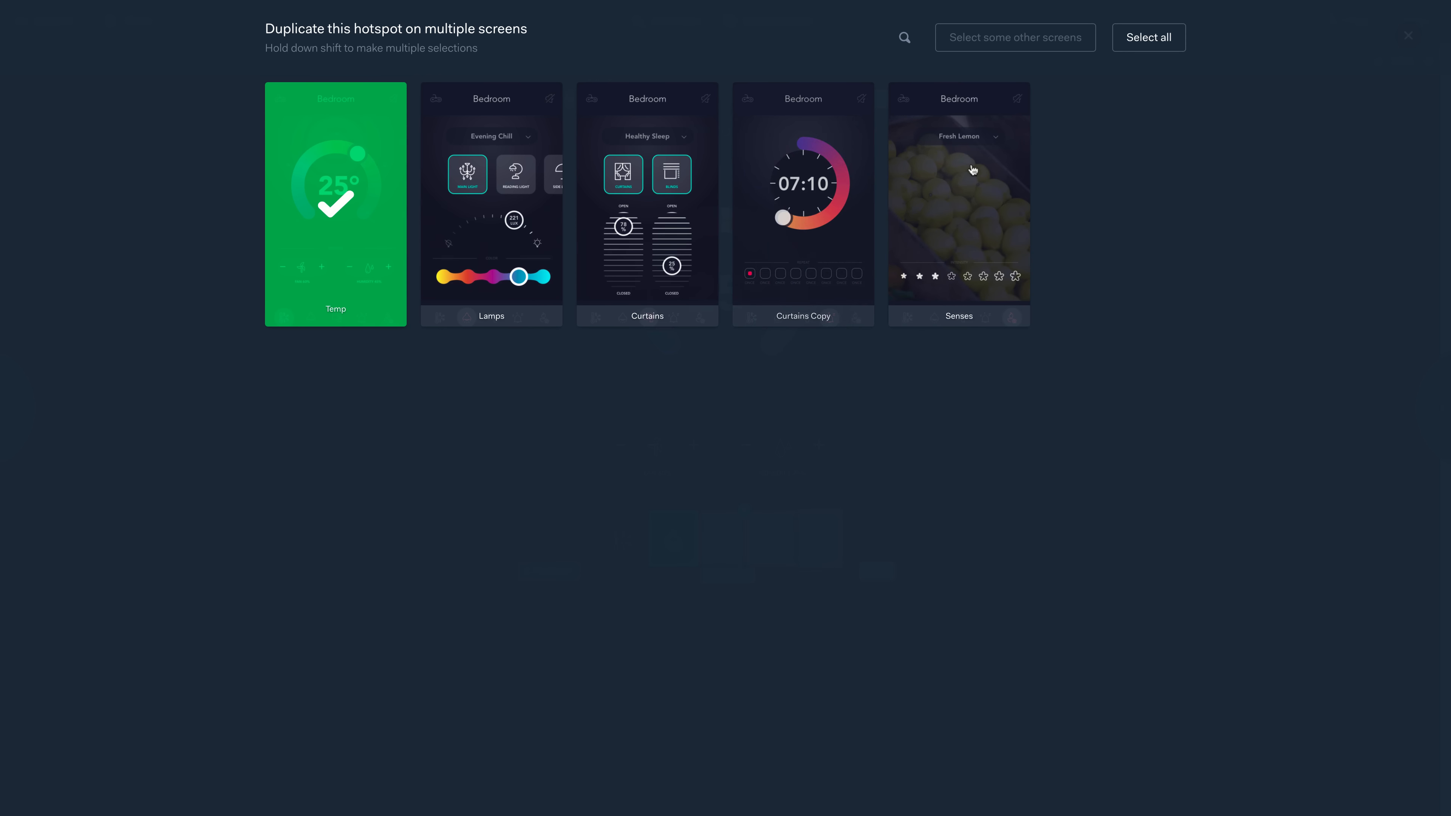
left_click(1134, 39)
left_click(661, 220)
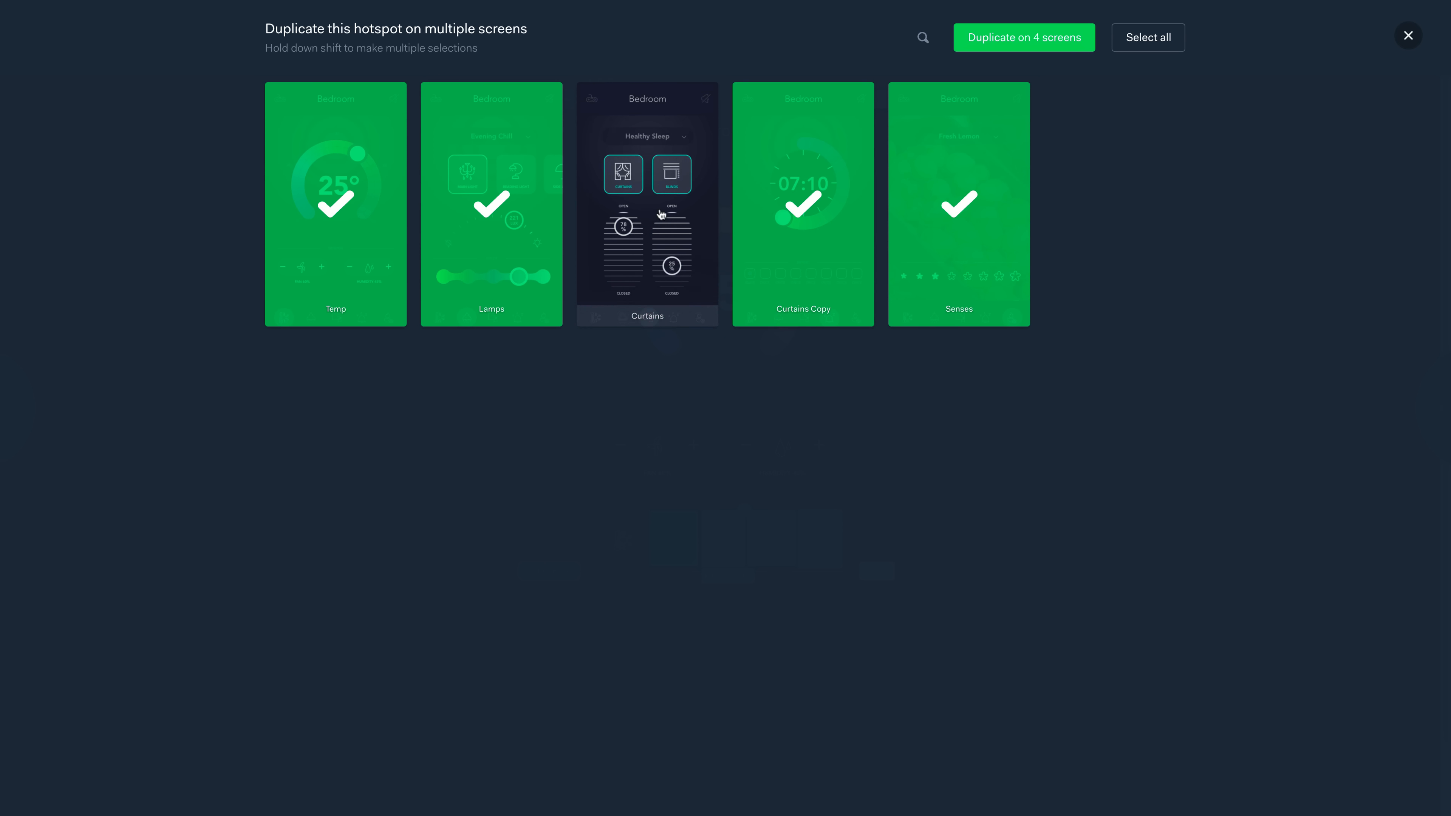
left_click(984, 46)
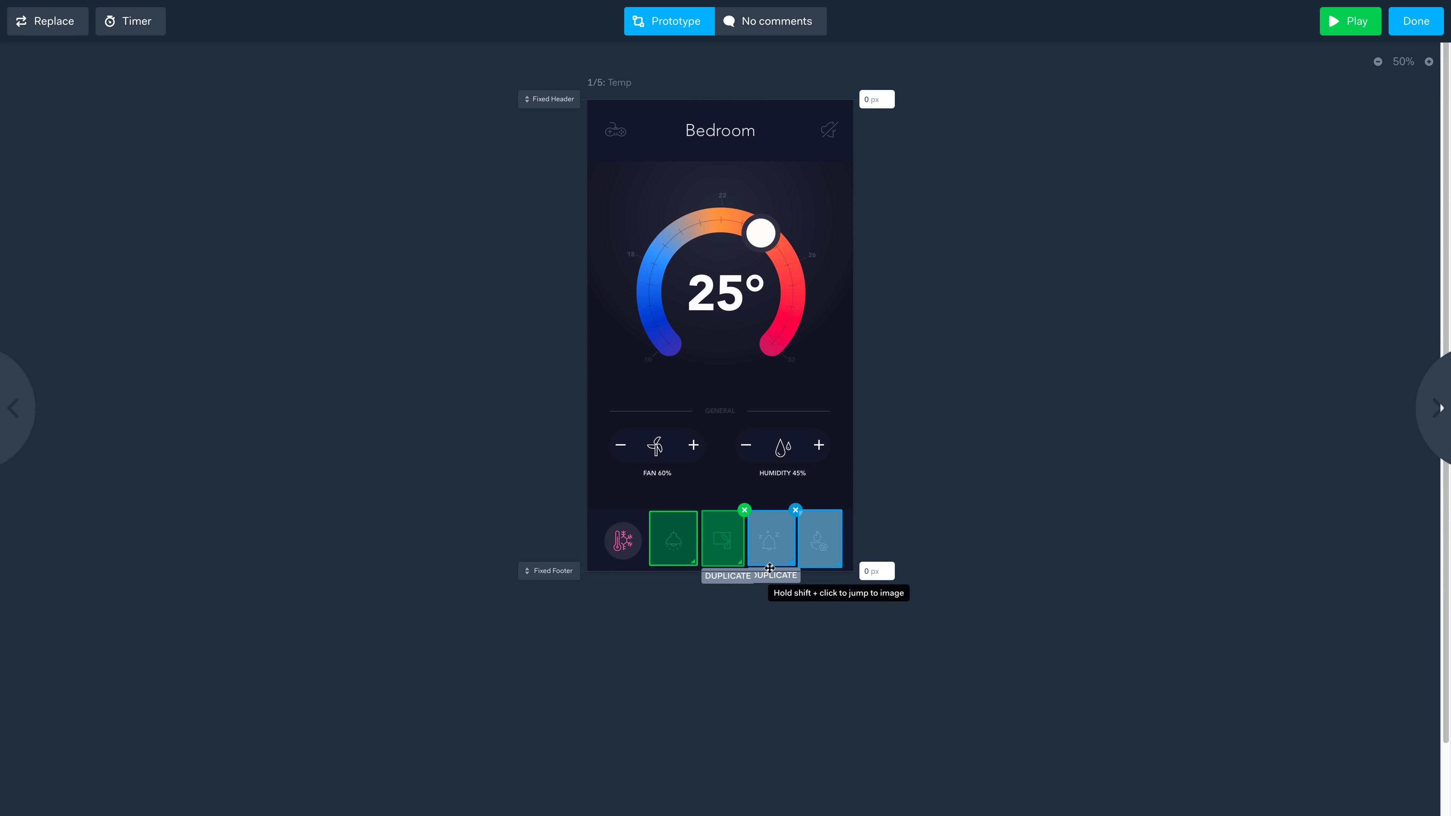
Step: Duplicate the alarm bell icon's hotspot onto all the other screens except Curtains Copy
left_click(745, 575)
left_click(1135, 29)
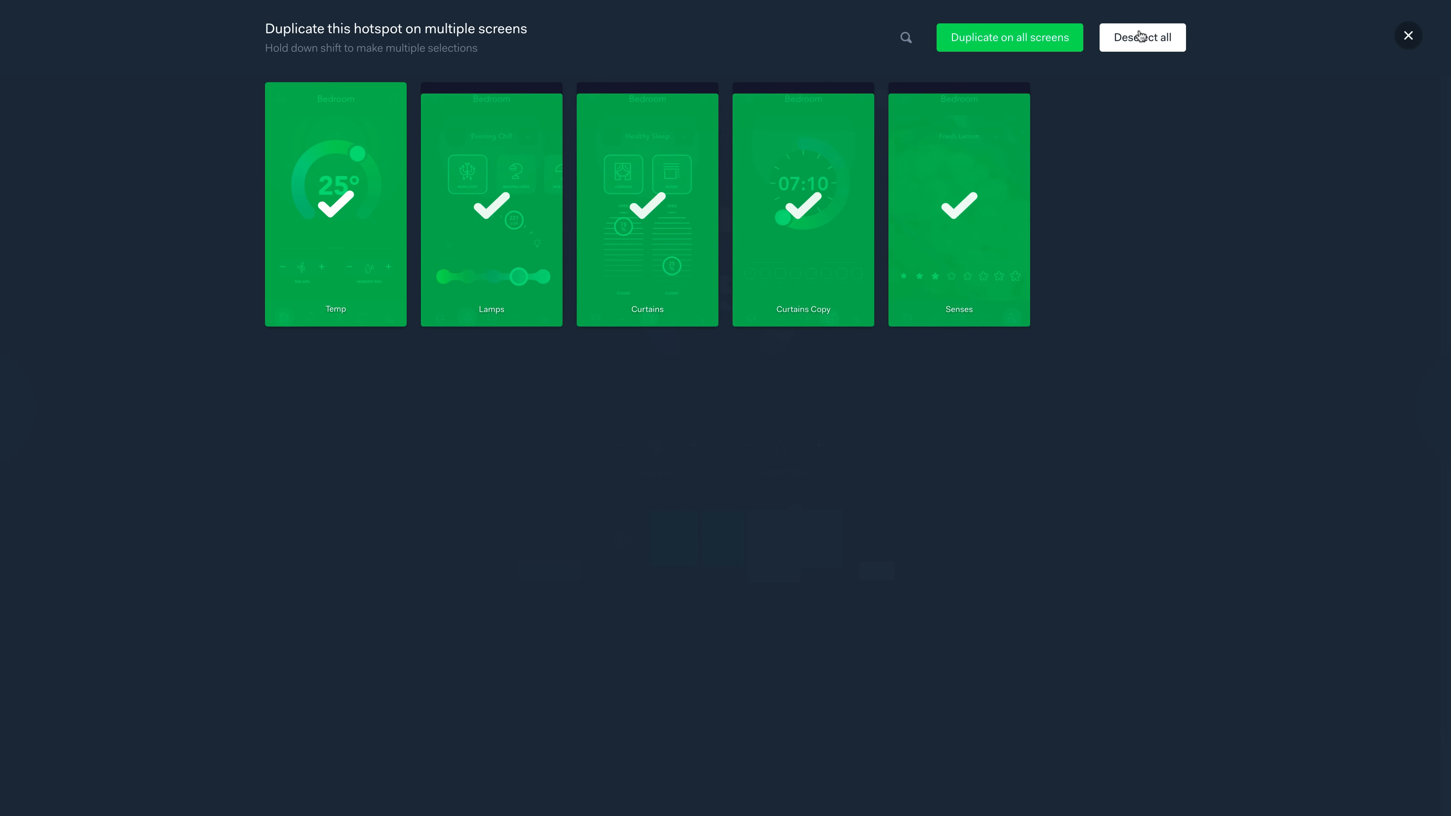
left_click(835, 201)
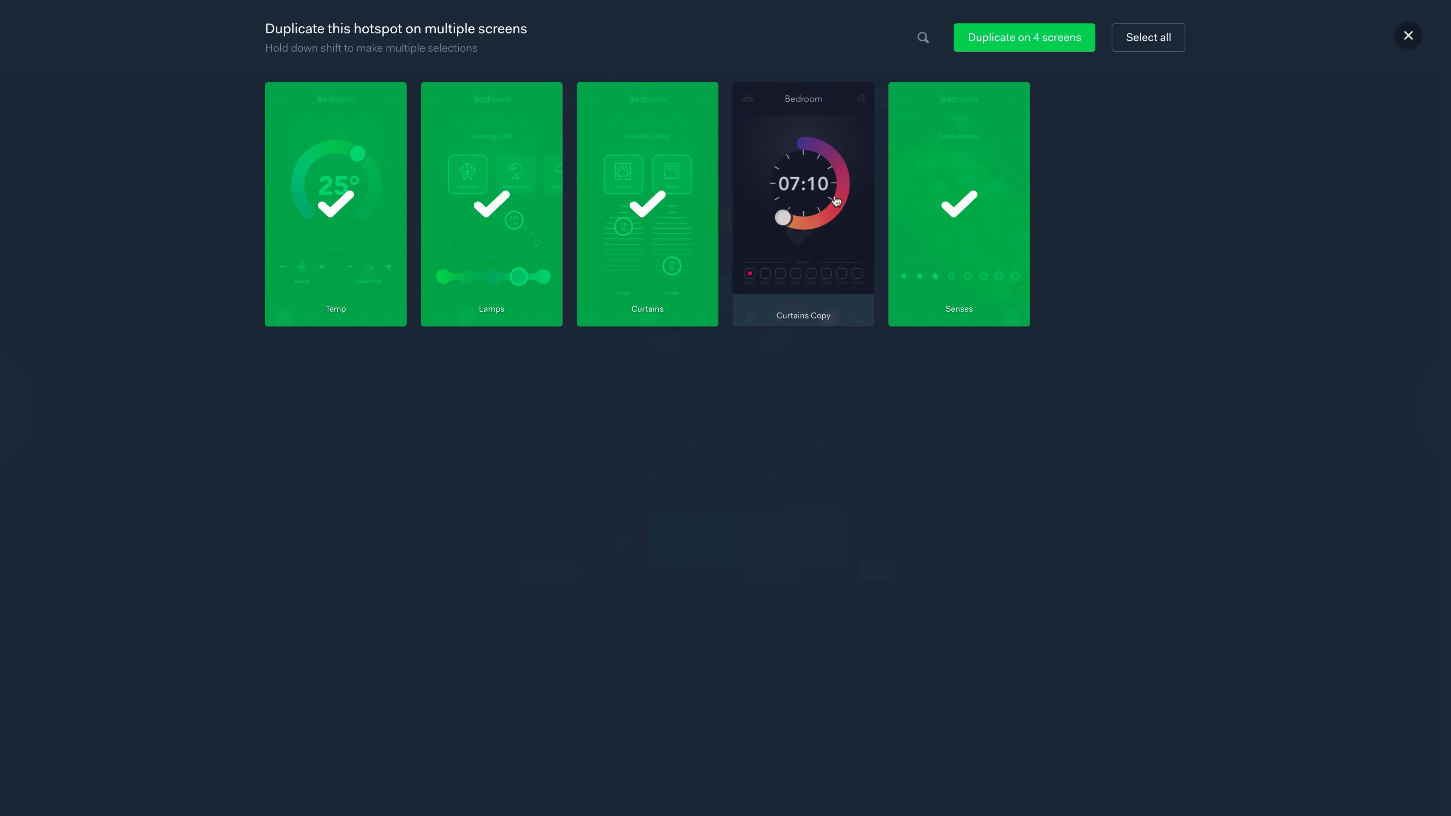
left_click(1030, 39)
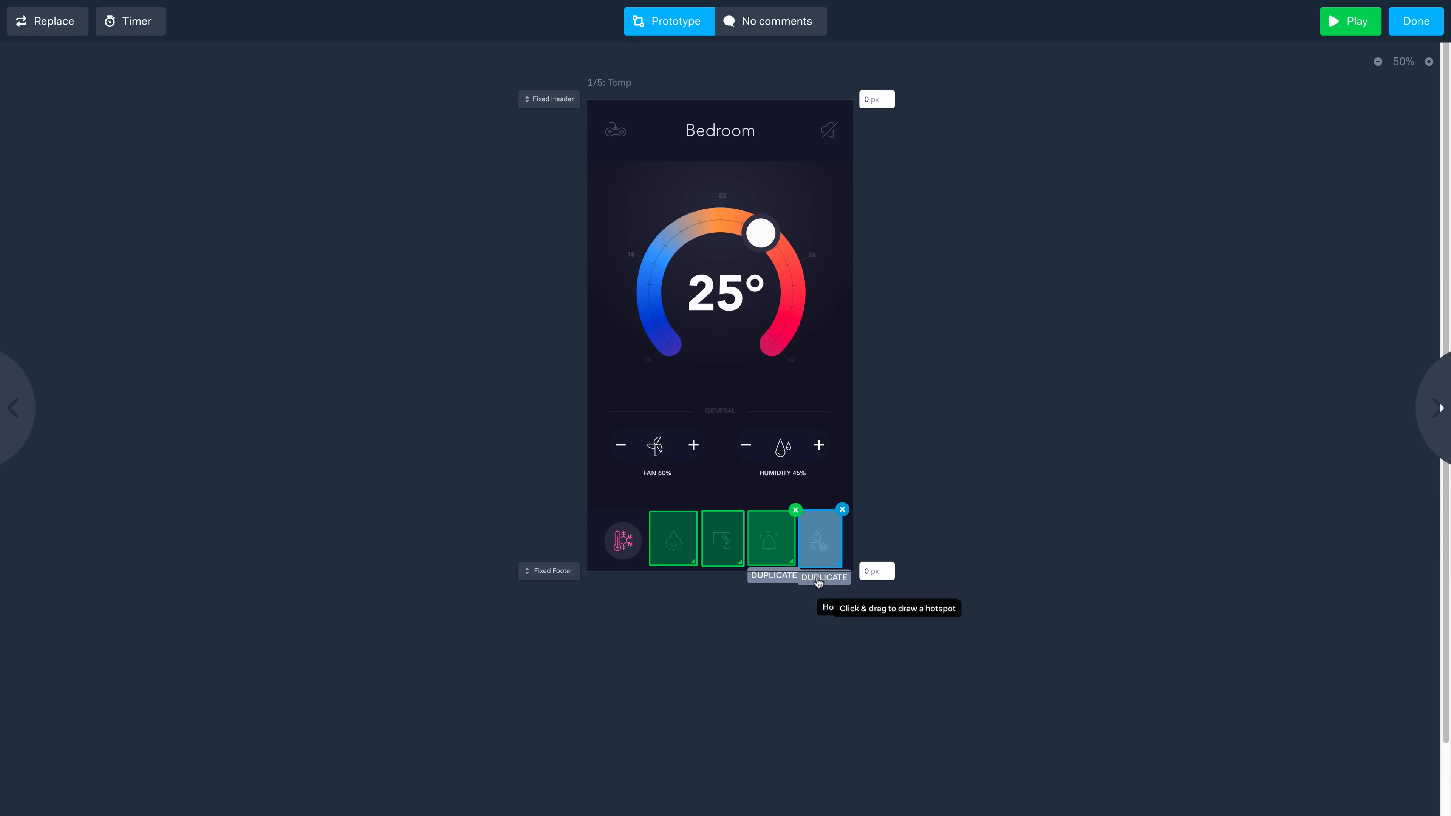
Step: Duplicate the scent icon's hotspot onto all the other screens except Senses
left_click(818, 577)
left_click(1148, 38)
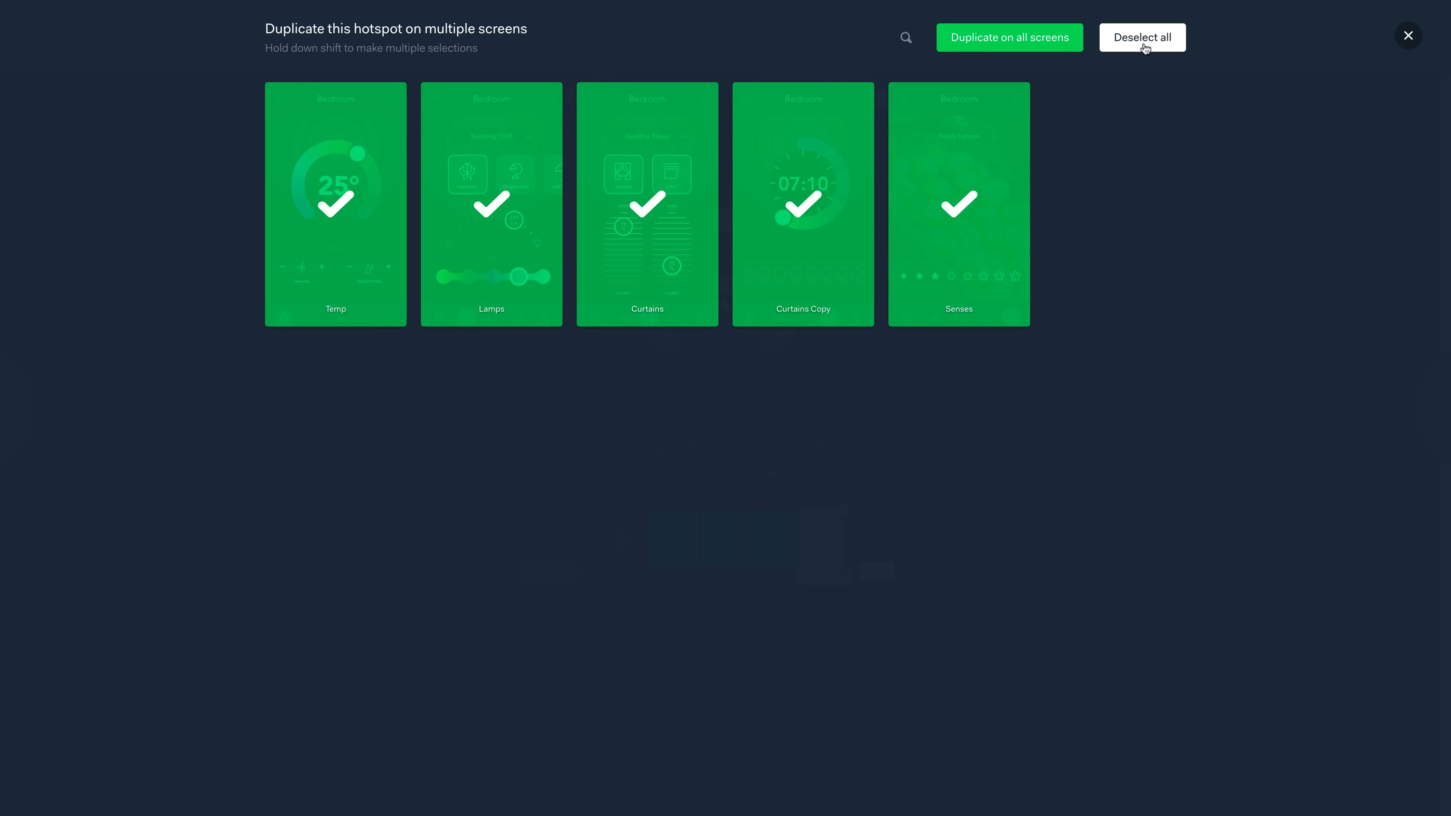
left_click(1000, 208)
left_click(1048, 39)
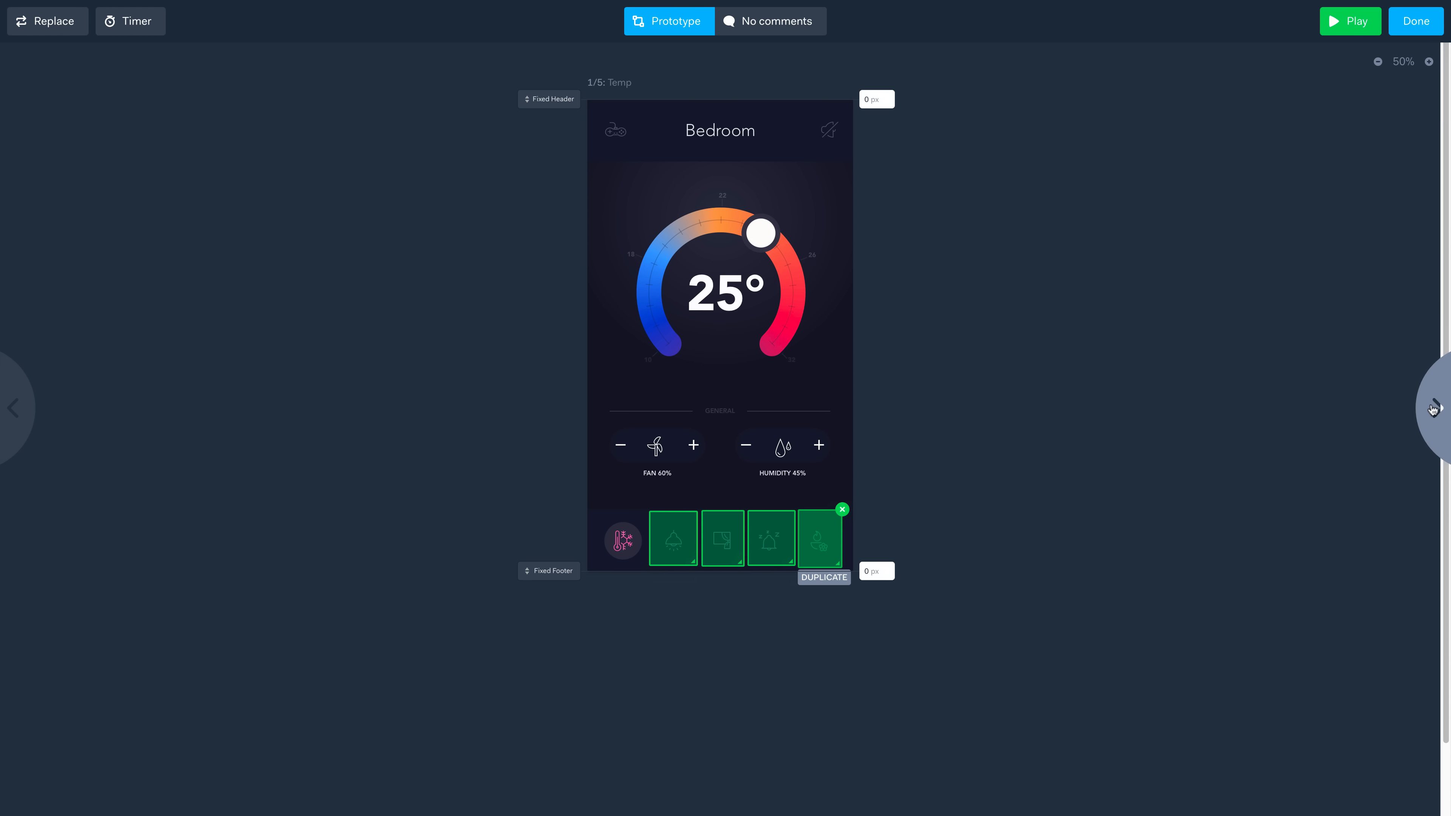
Step: On the Lamps screen, add a hotspot over the thermometer icon in the bottom menu, linking to Temp with a Fade transition
left_click(1434, 409)
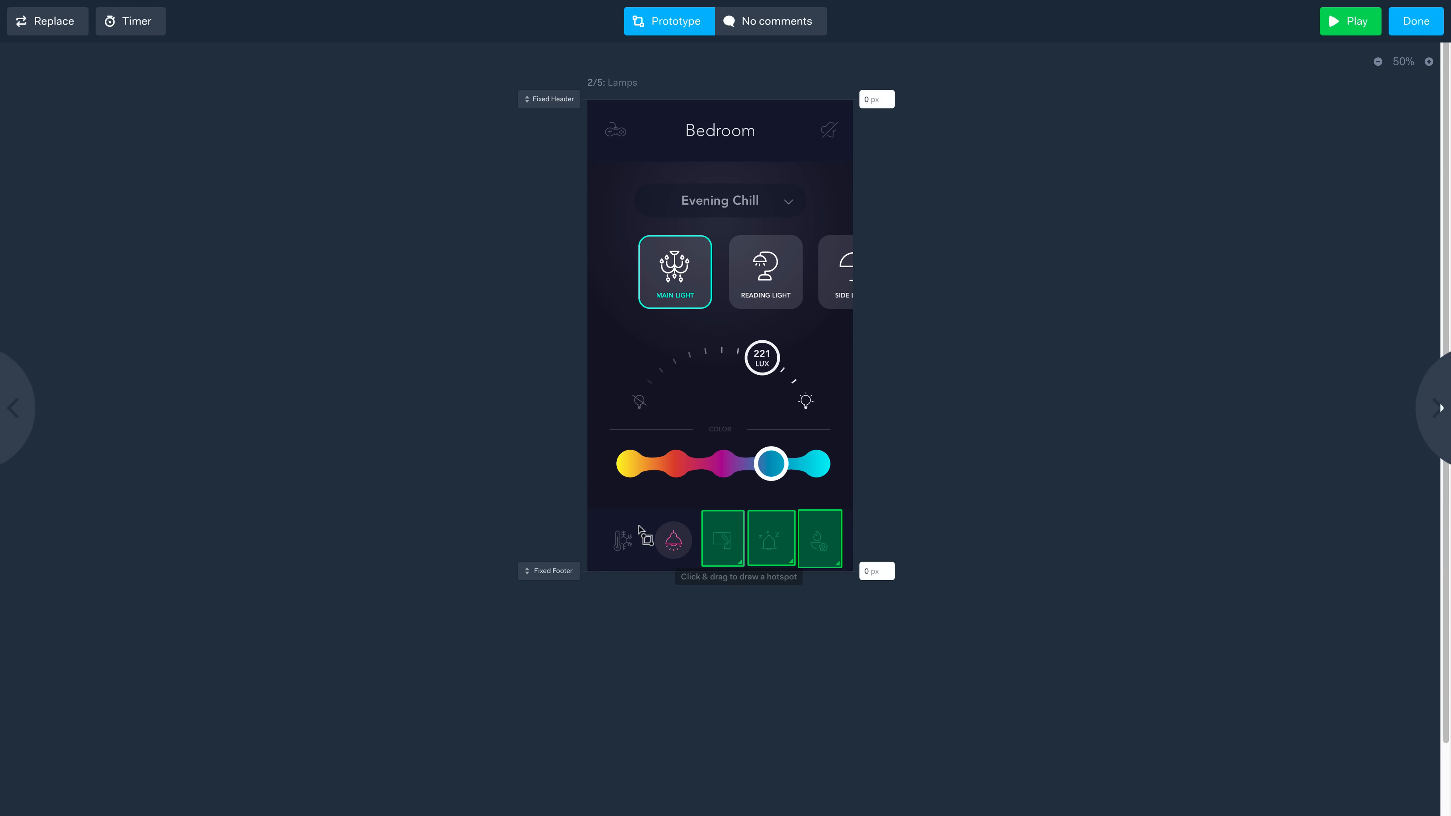
left_click_drag(637, 510, 594, 567)
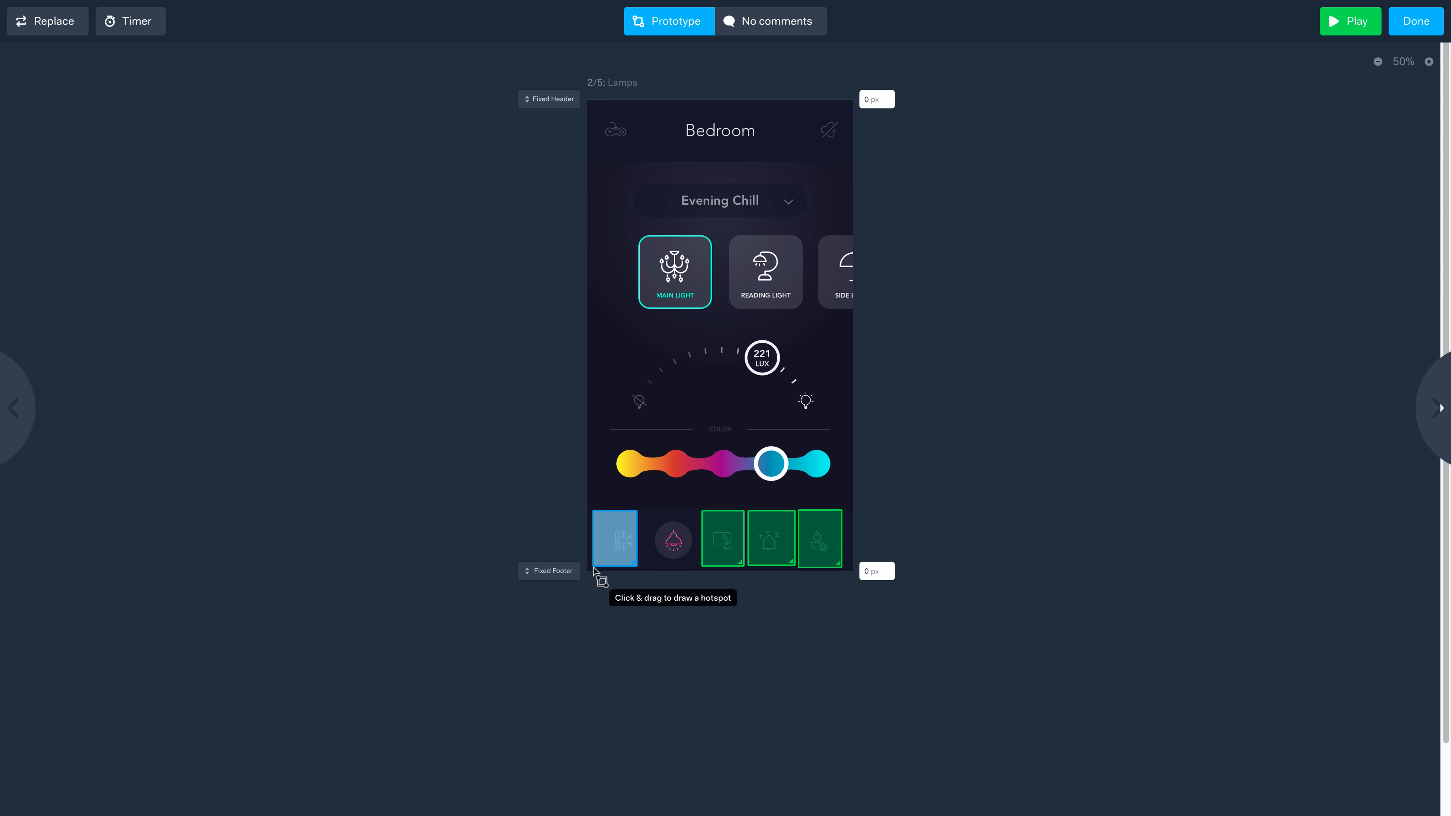
left_click(213, 617)
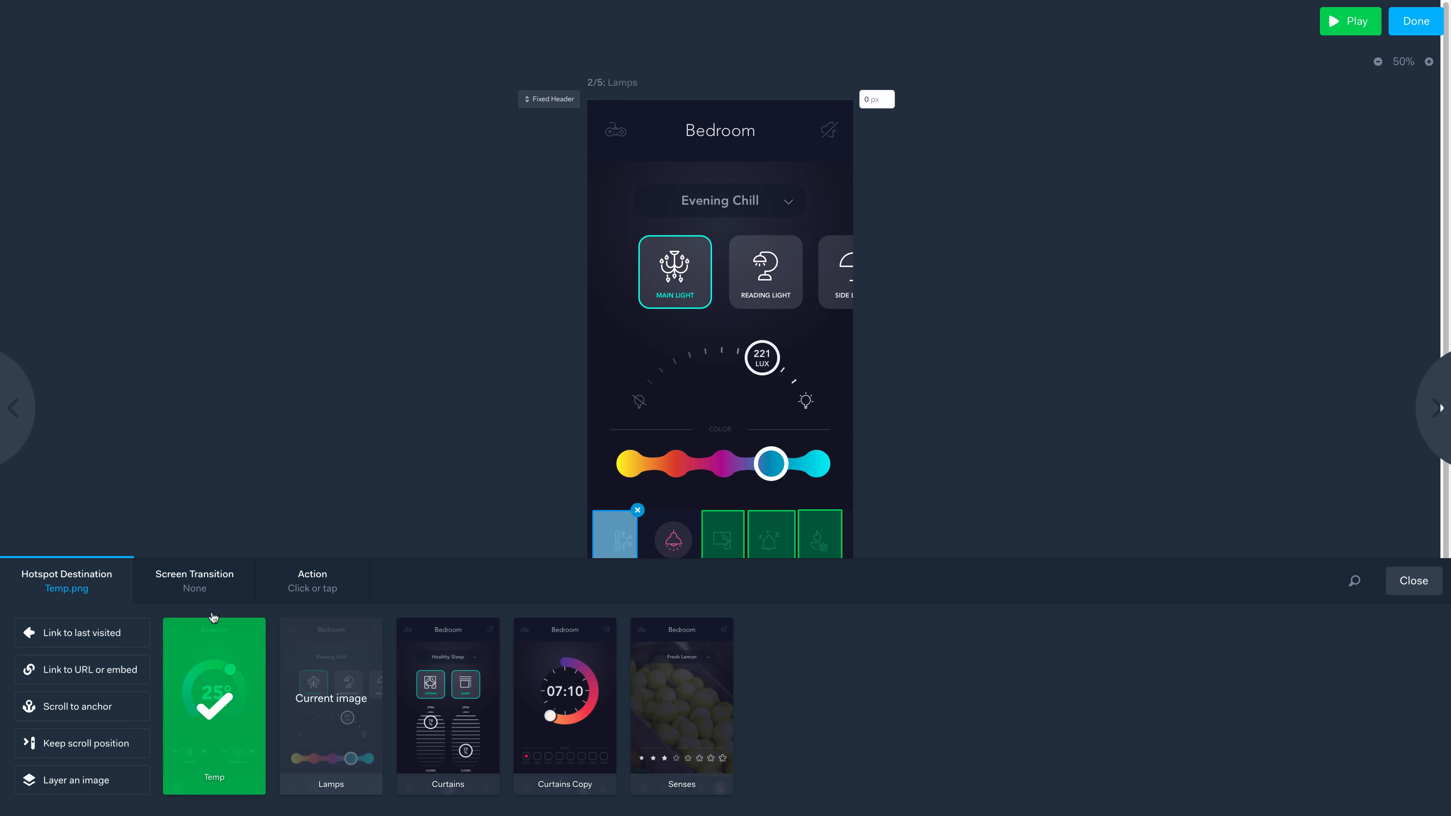
left_click(201, 588)
left_click(190, 702)
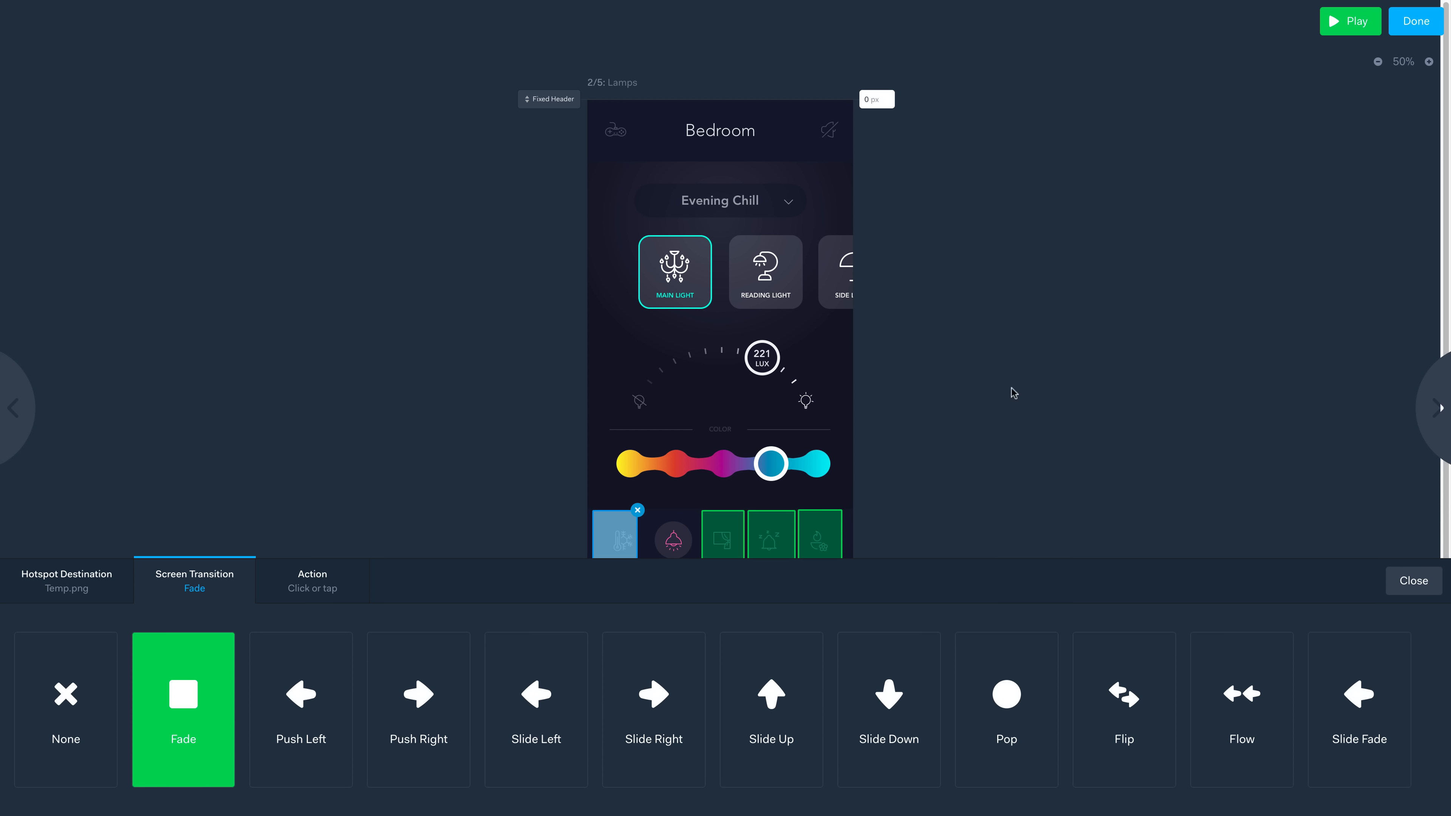
left_click(1414, 580)
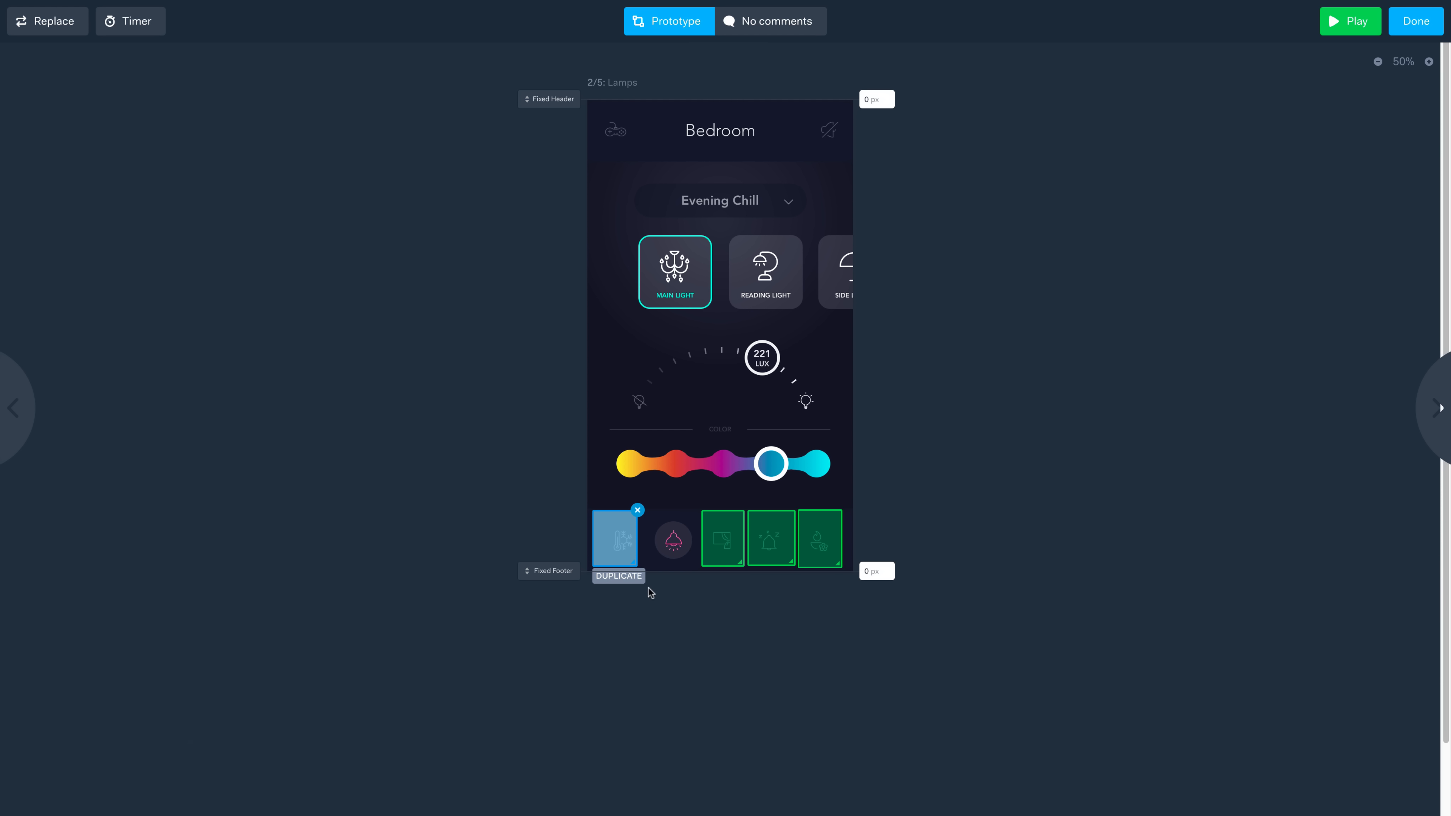
Step: Duplicate the thermometer icon's hotspot onto all the other screens except Temp
left_click(622, 579)
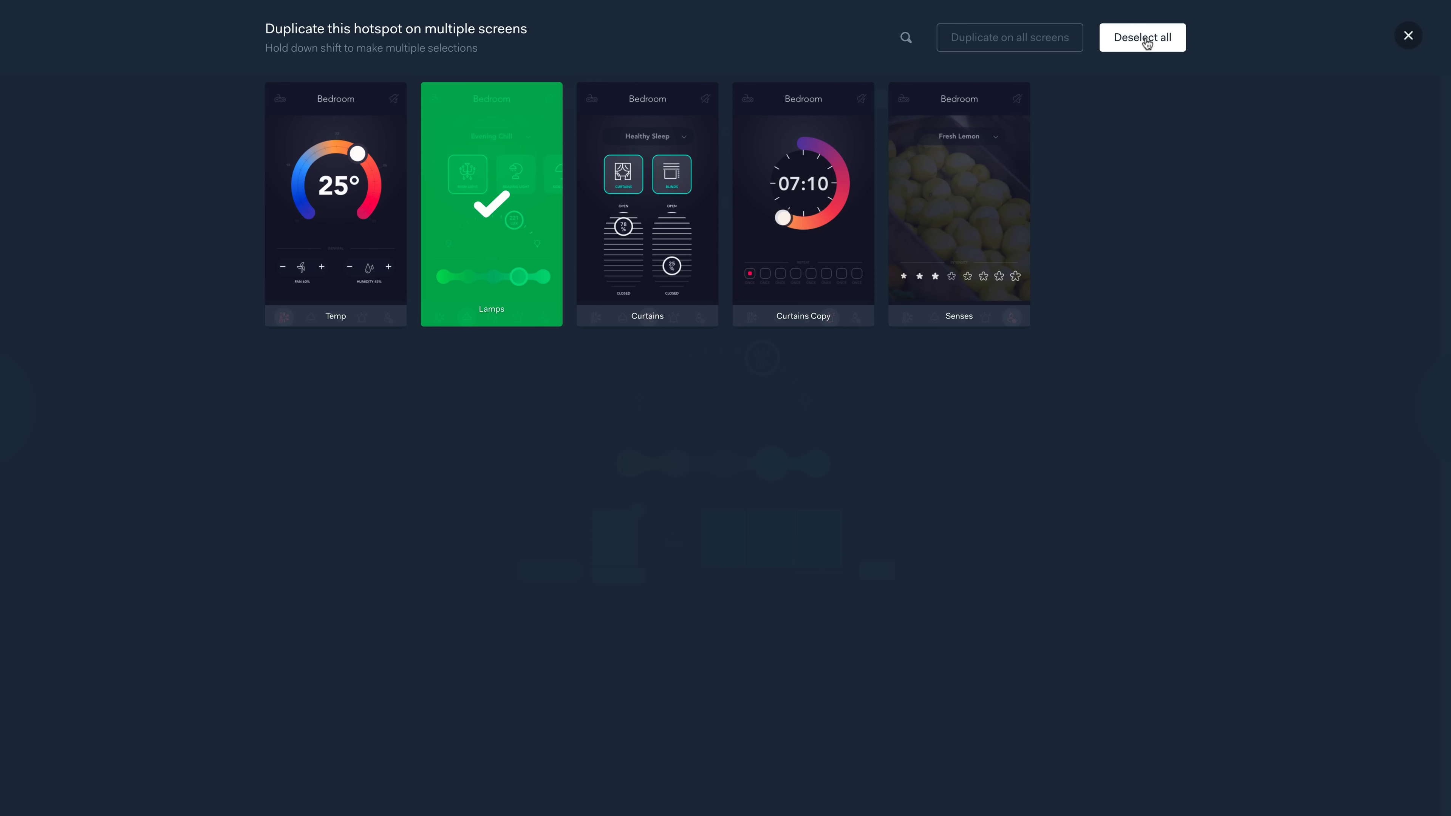
left_click(1149, 37)
left_click(343, 211, "shift")
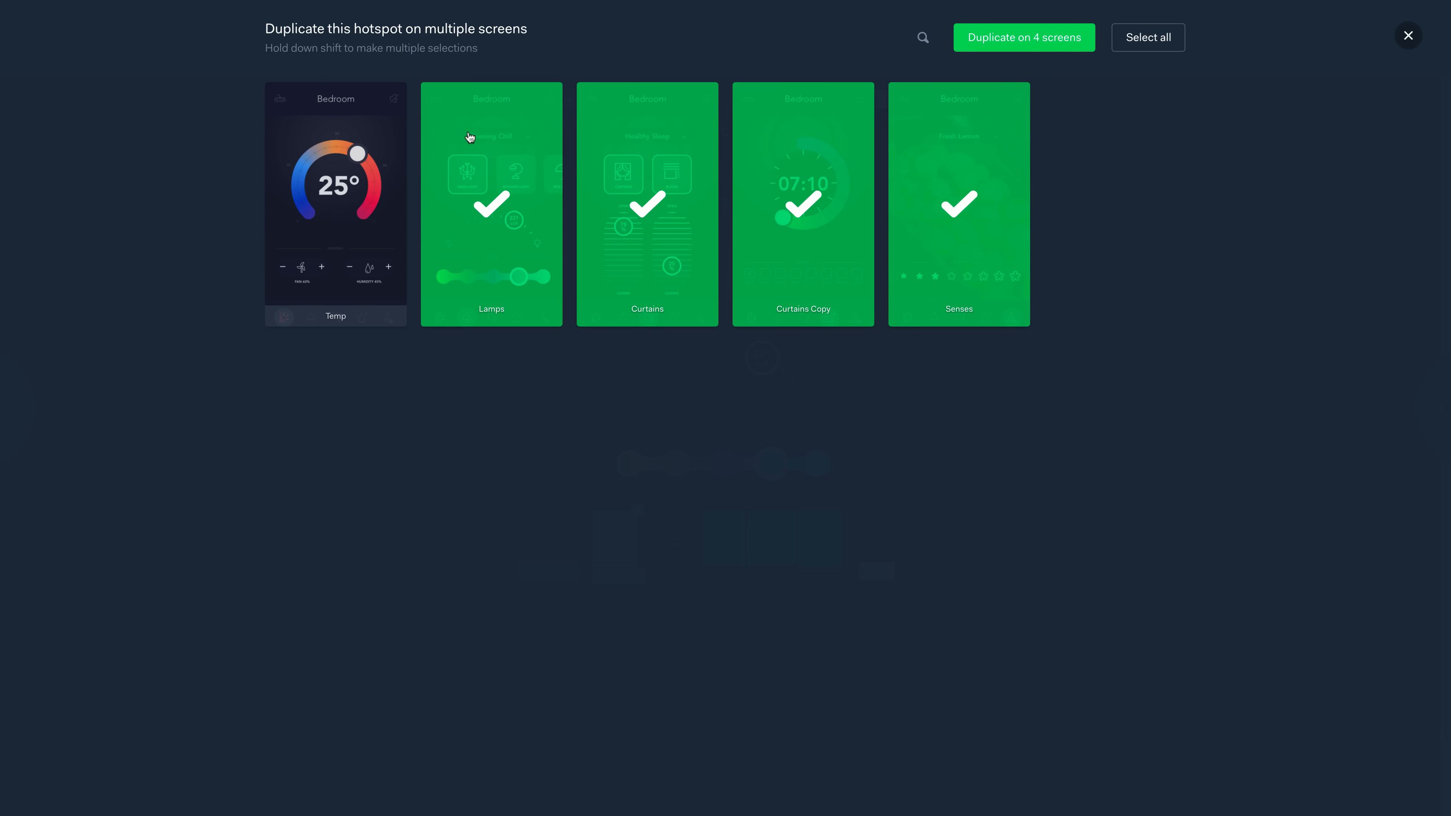
left_click(1053, 42)
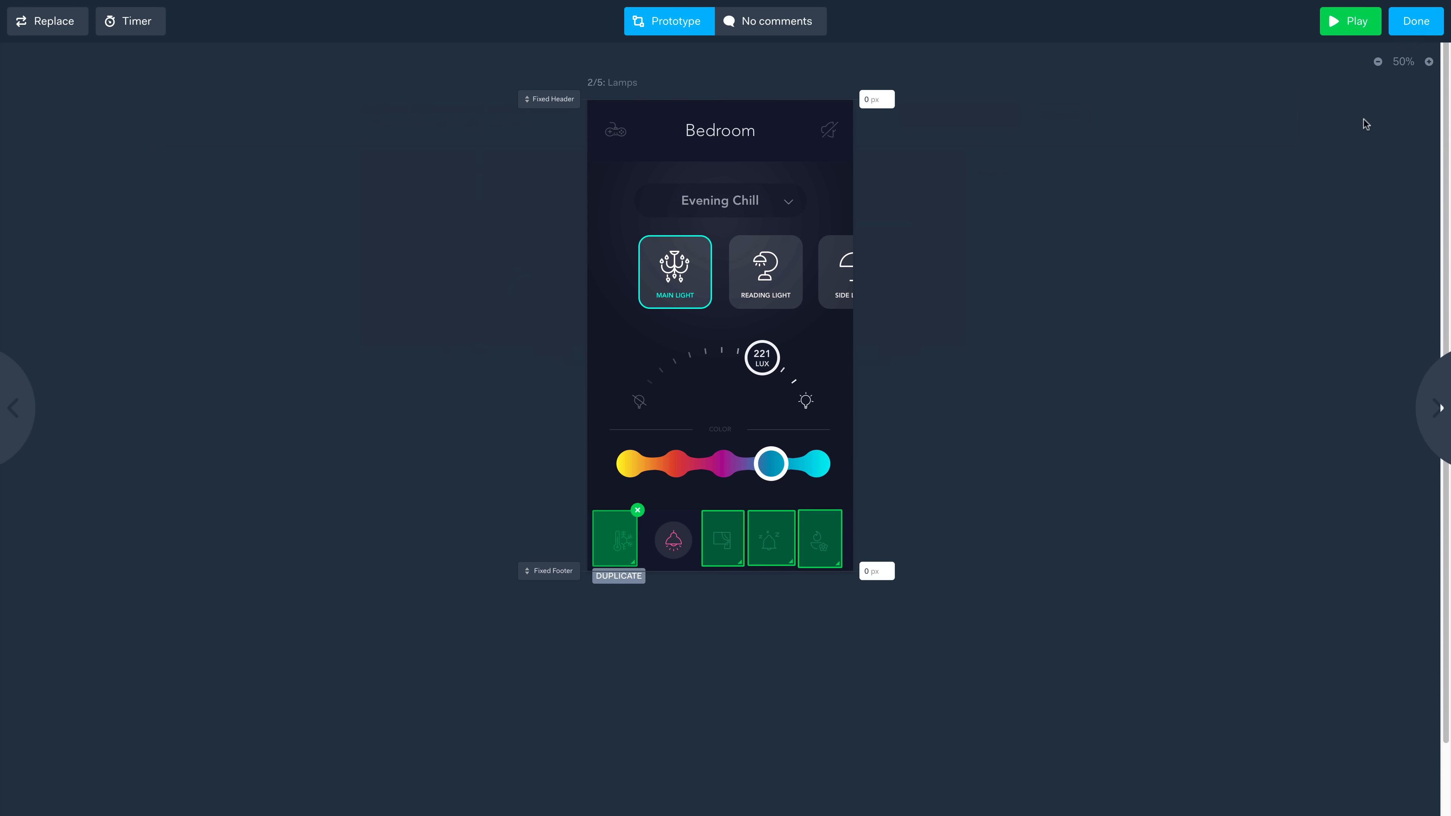
Step: Play the prototype and test the bottom menu links through Lamps, Curtains, the alarm screen, Senses and back to Temp
left_click(1350, 26)
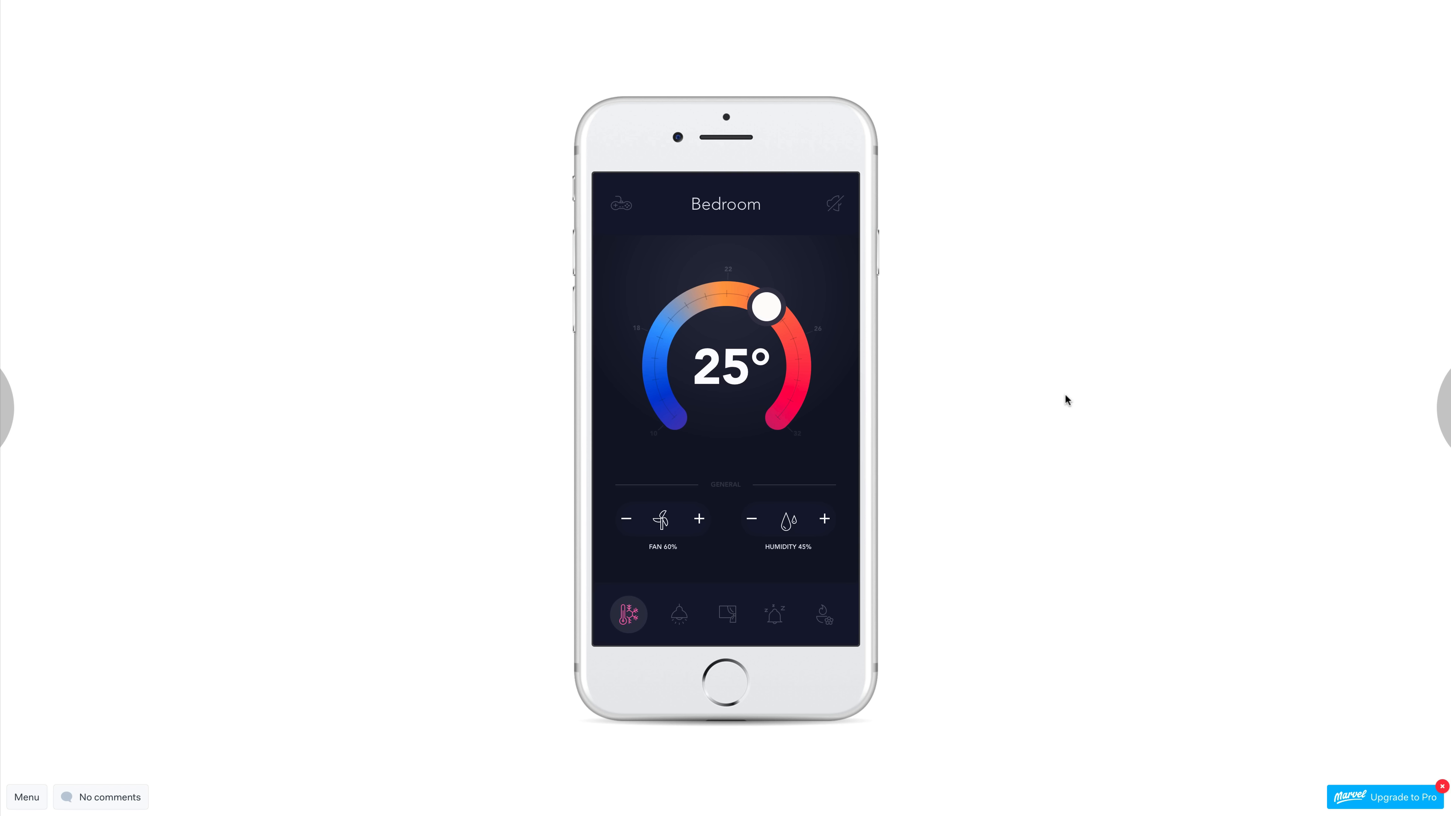
left_click(689, 622)
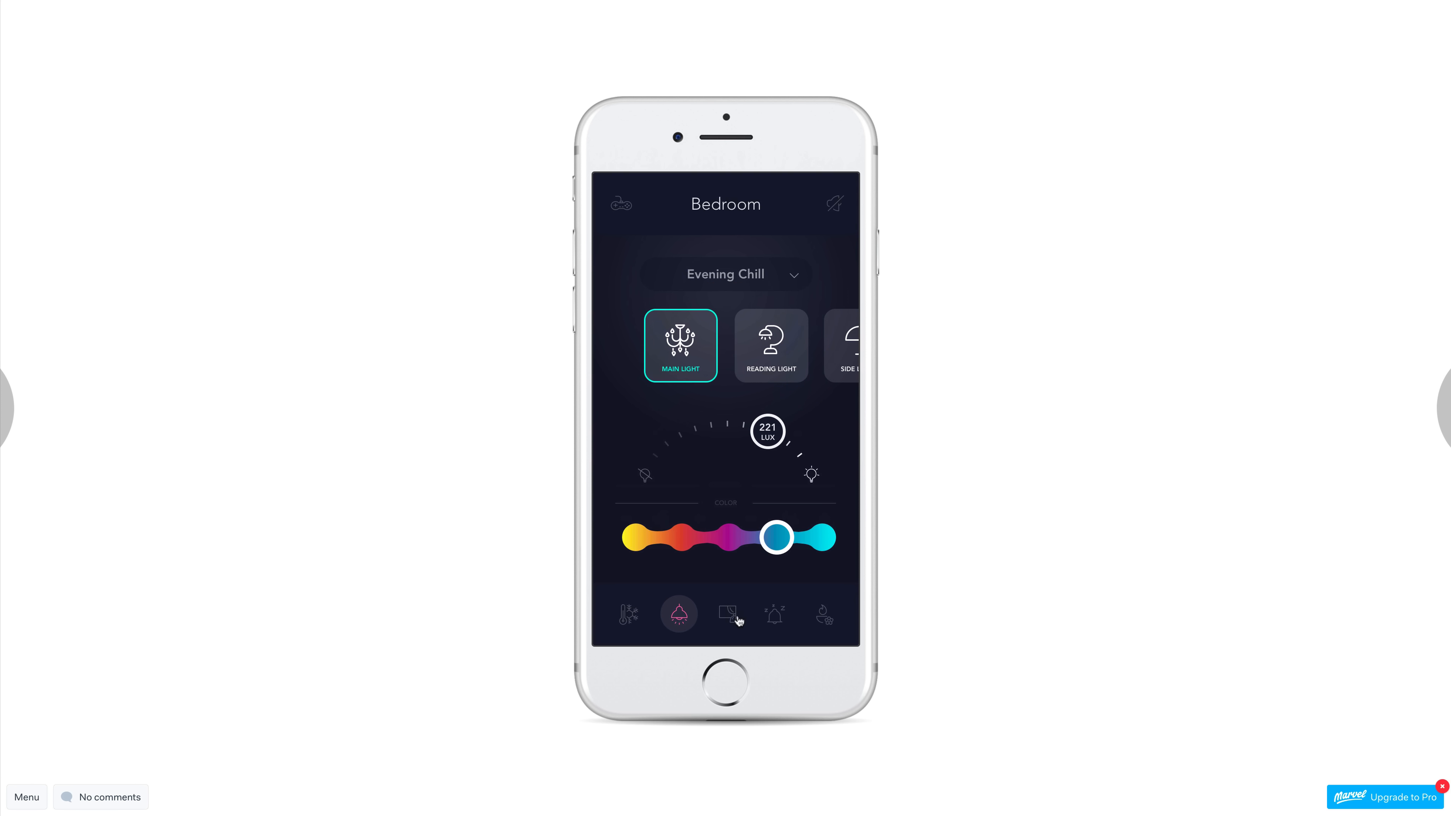
left_click(737, 620)
left_click(771, 617)
left_click(821, 618)
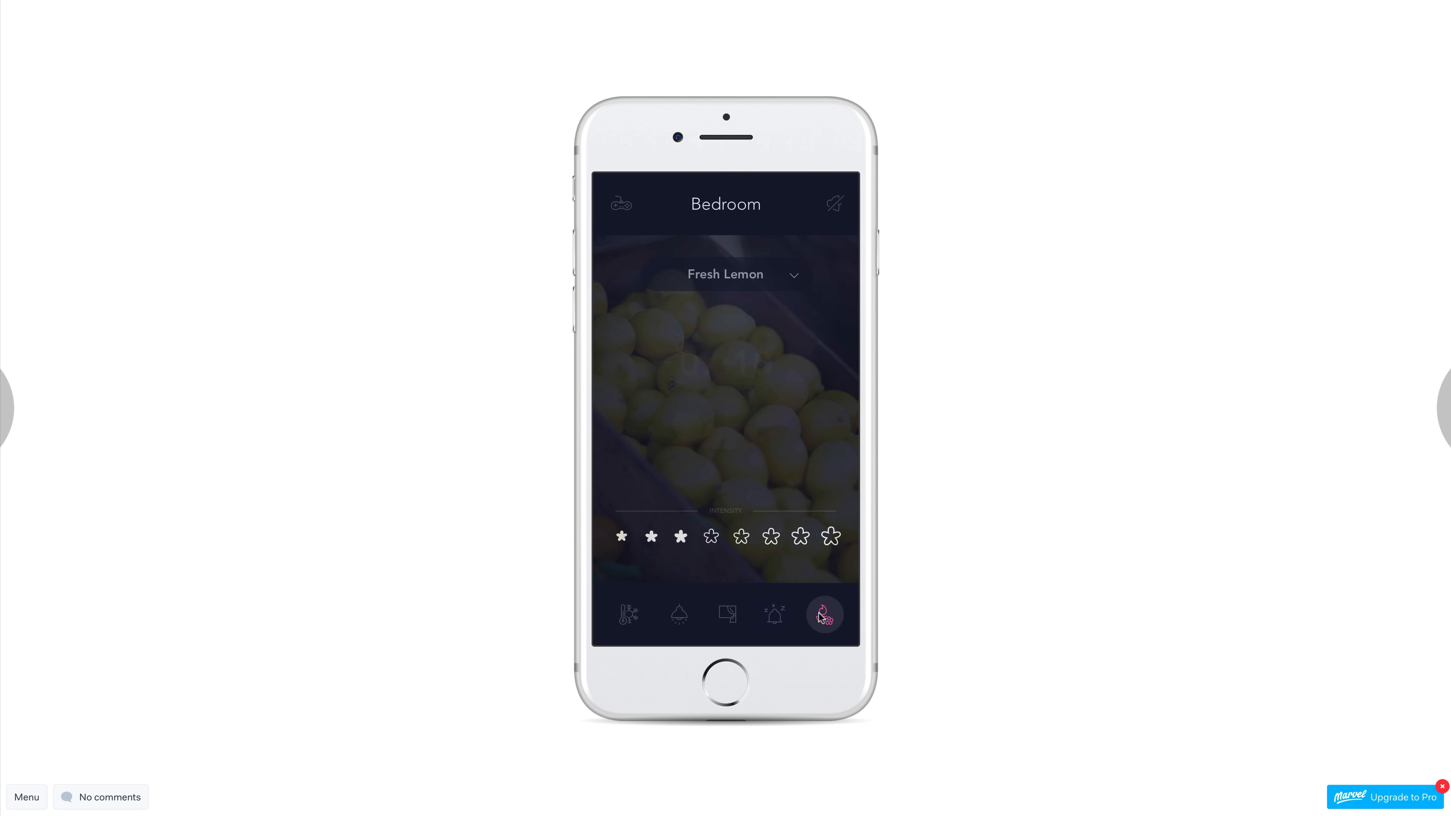
left_click(638, 616)
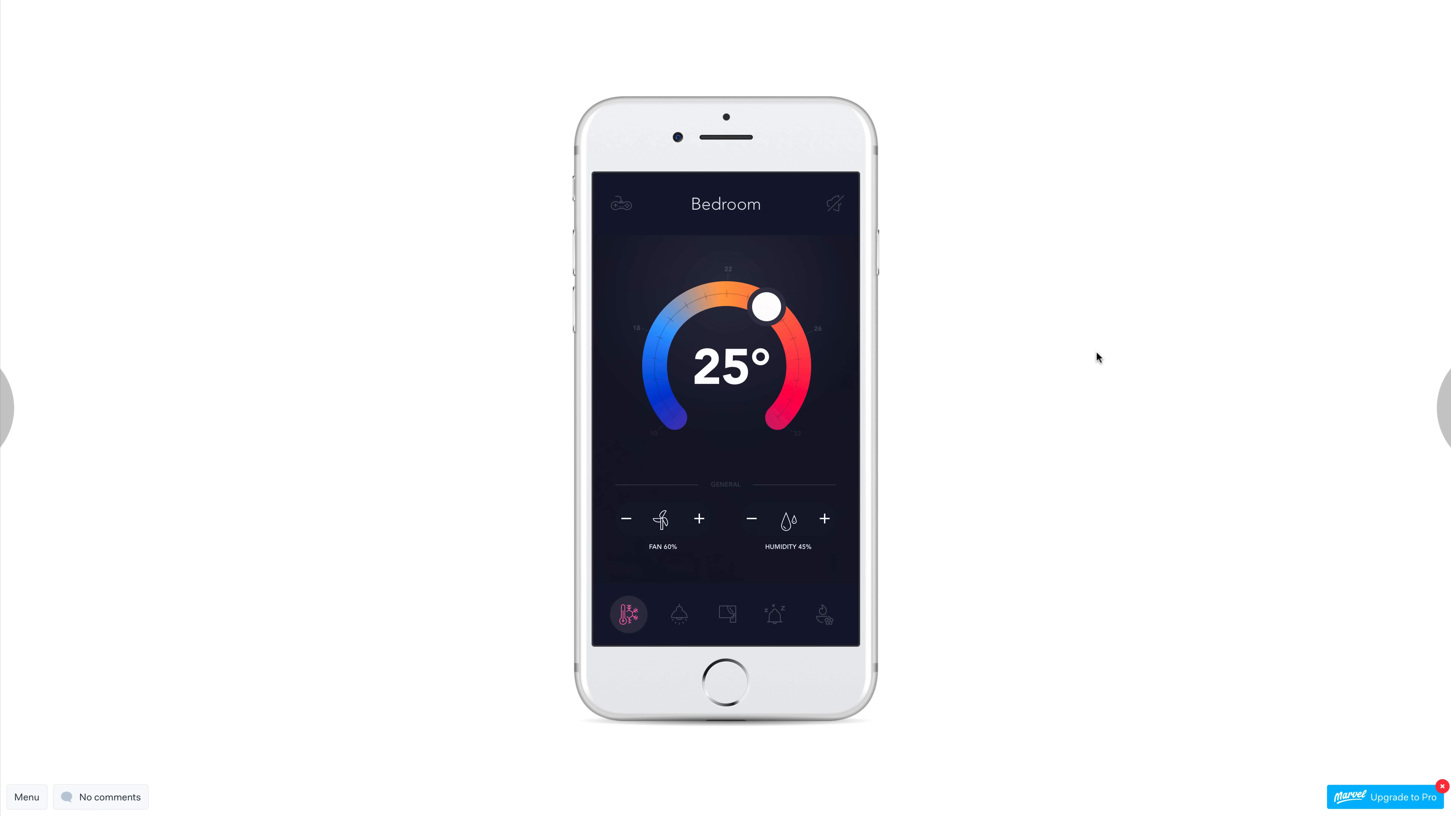
Step: Send the TEST project's prototype link by SMS and switch to Sketch with the phone view to open the link from the message
key("super+i")
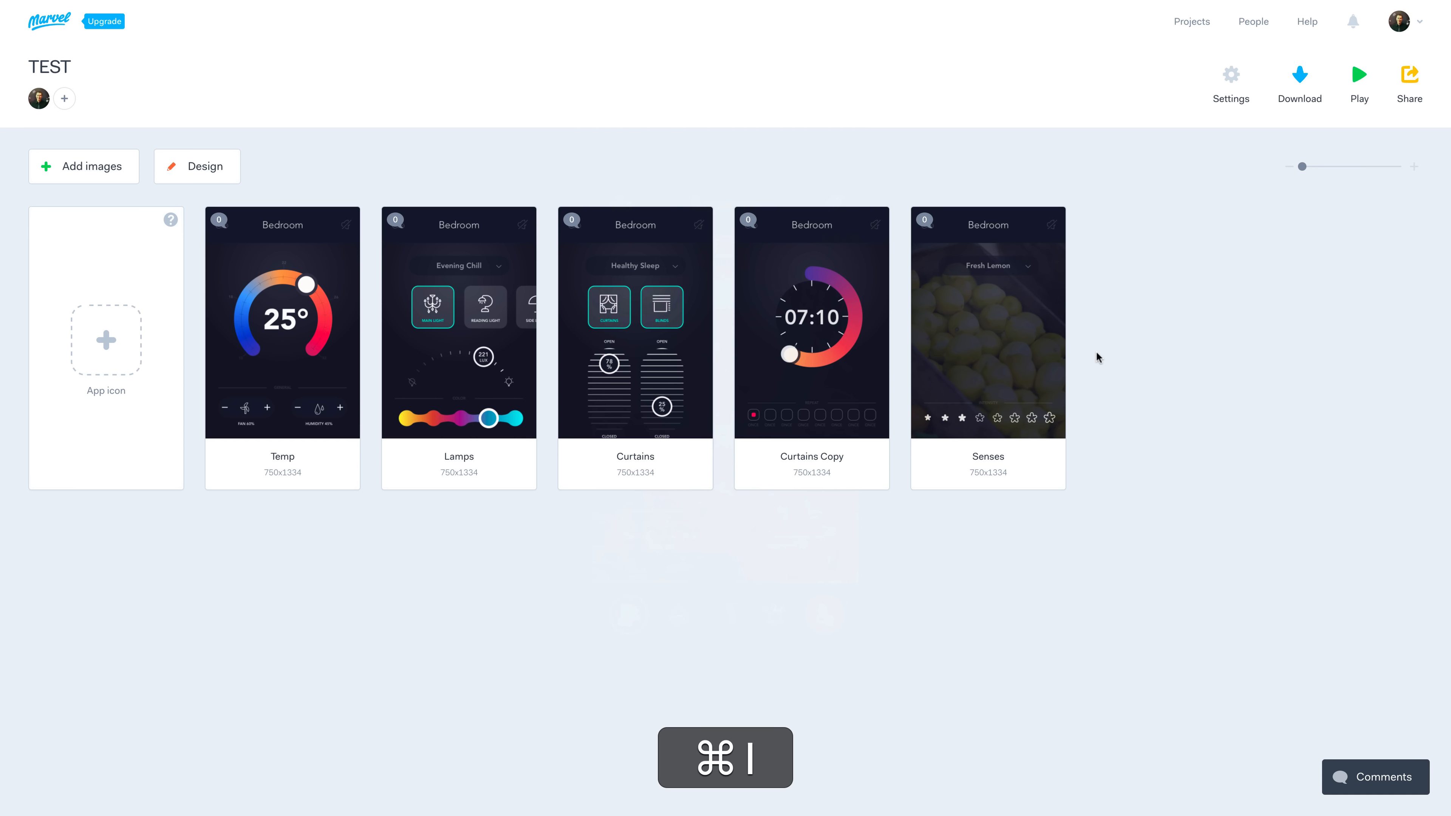
left_click(1411, 86)
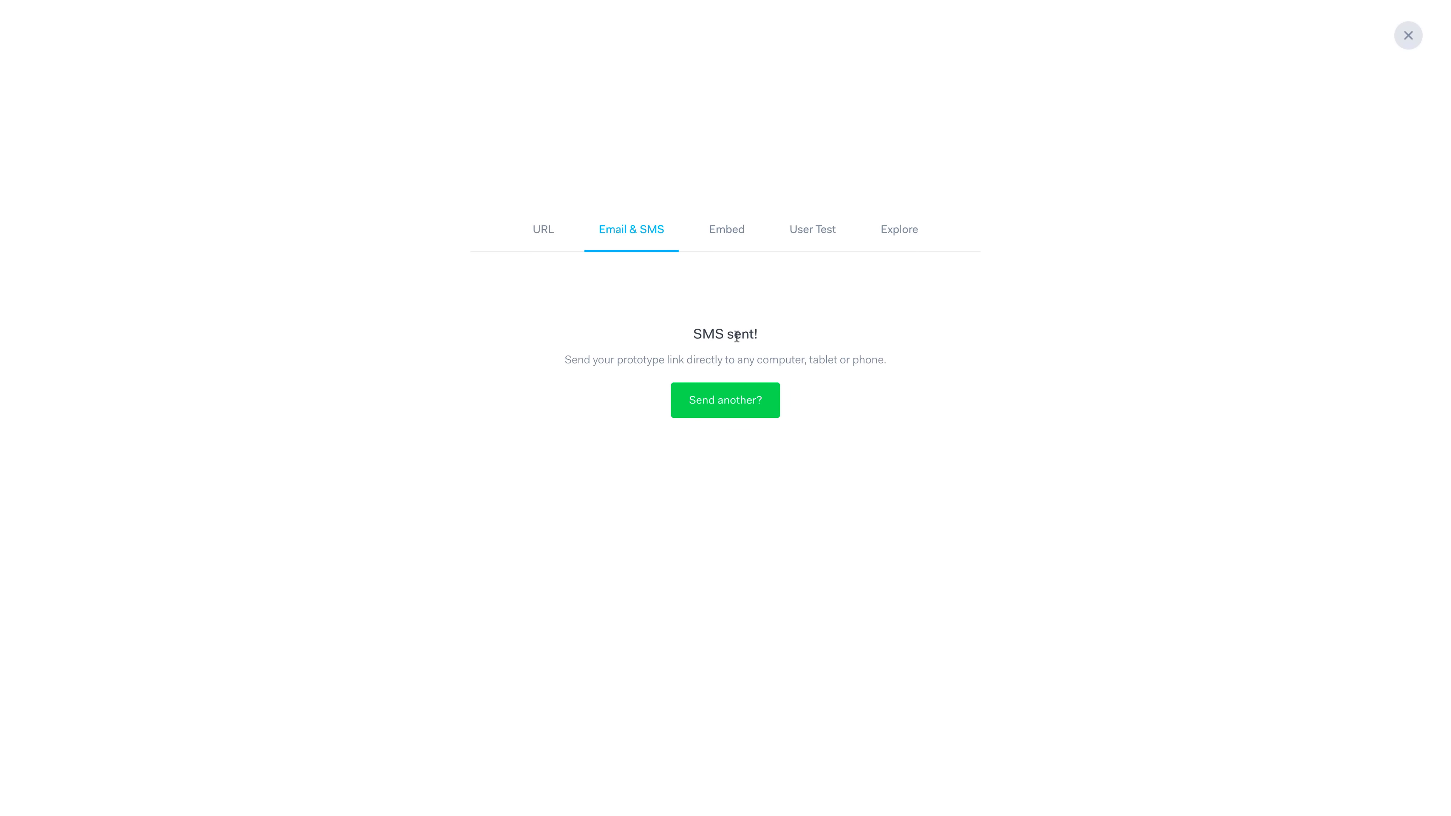
key("ctrl+Left")
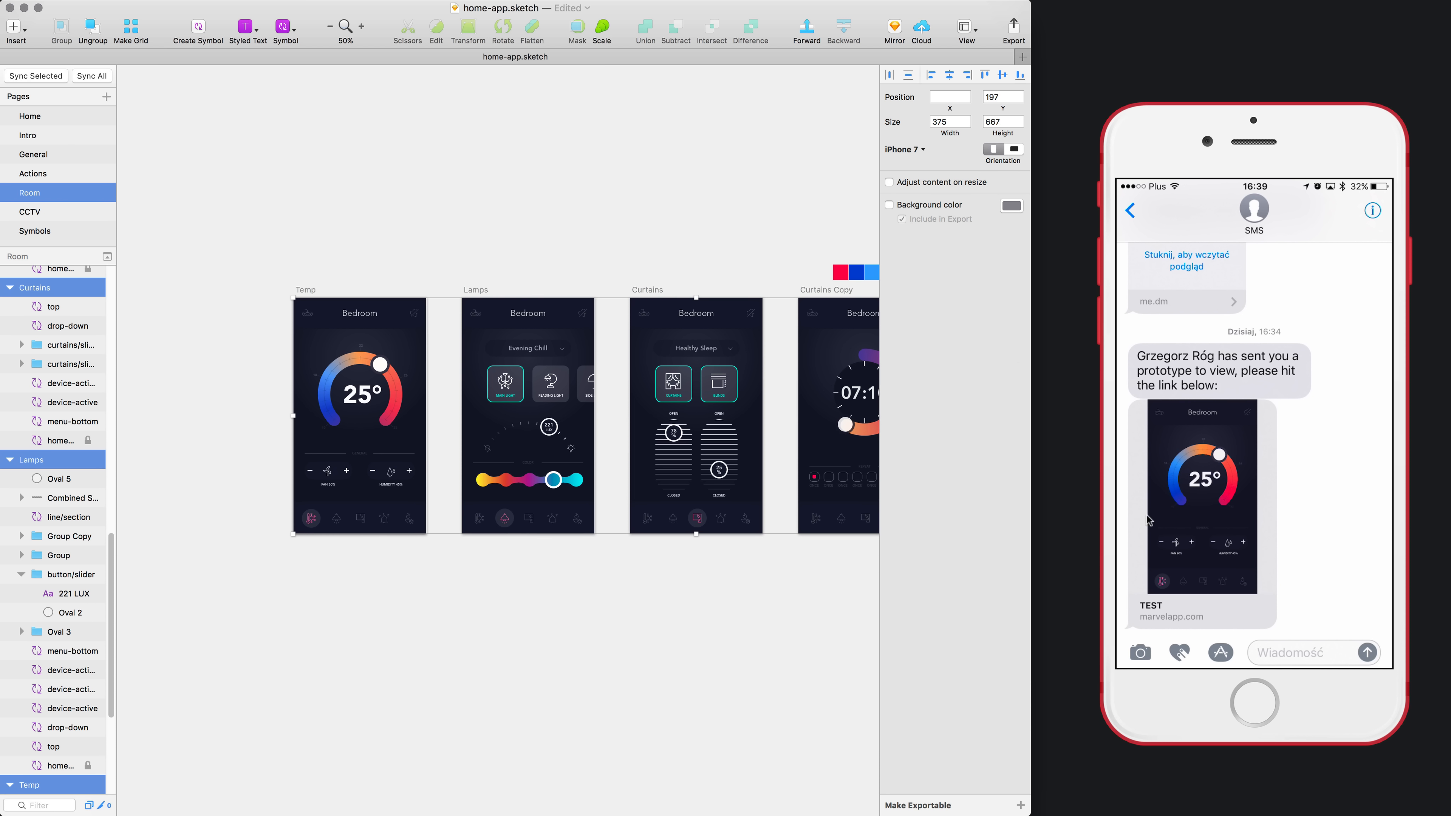
left_click(1175, 593)
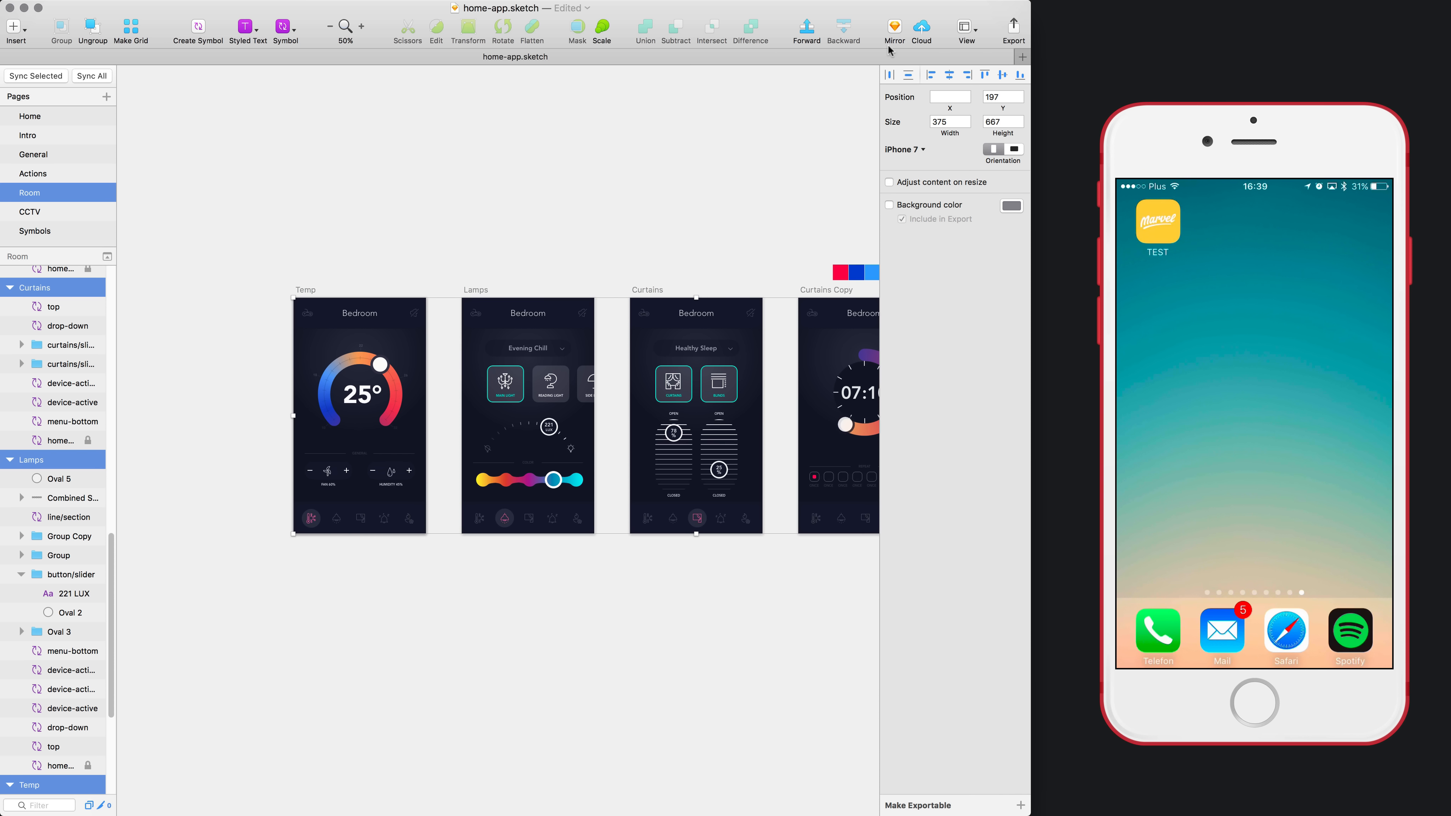
Step: Share the design through Sketch Mirror and compare the alarm screen on the phone with the Curtains Copy artboard
left_click(893, 32)
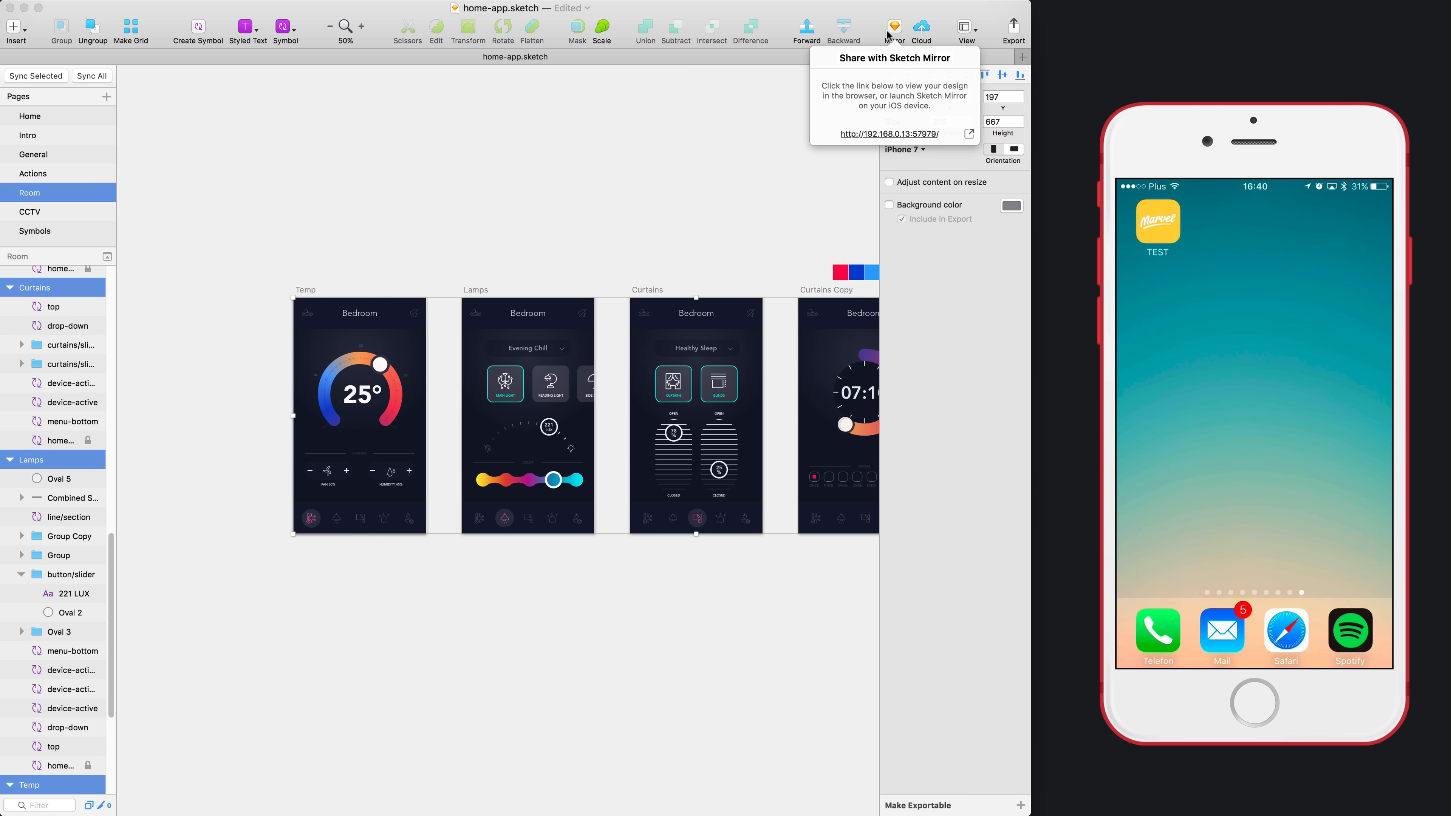
left_click(890, 31)
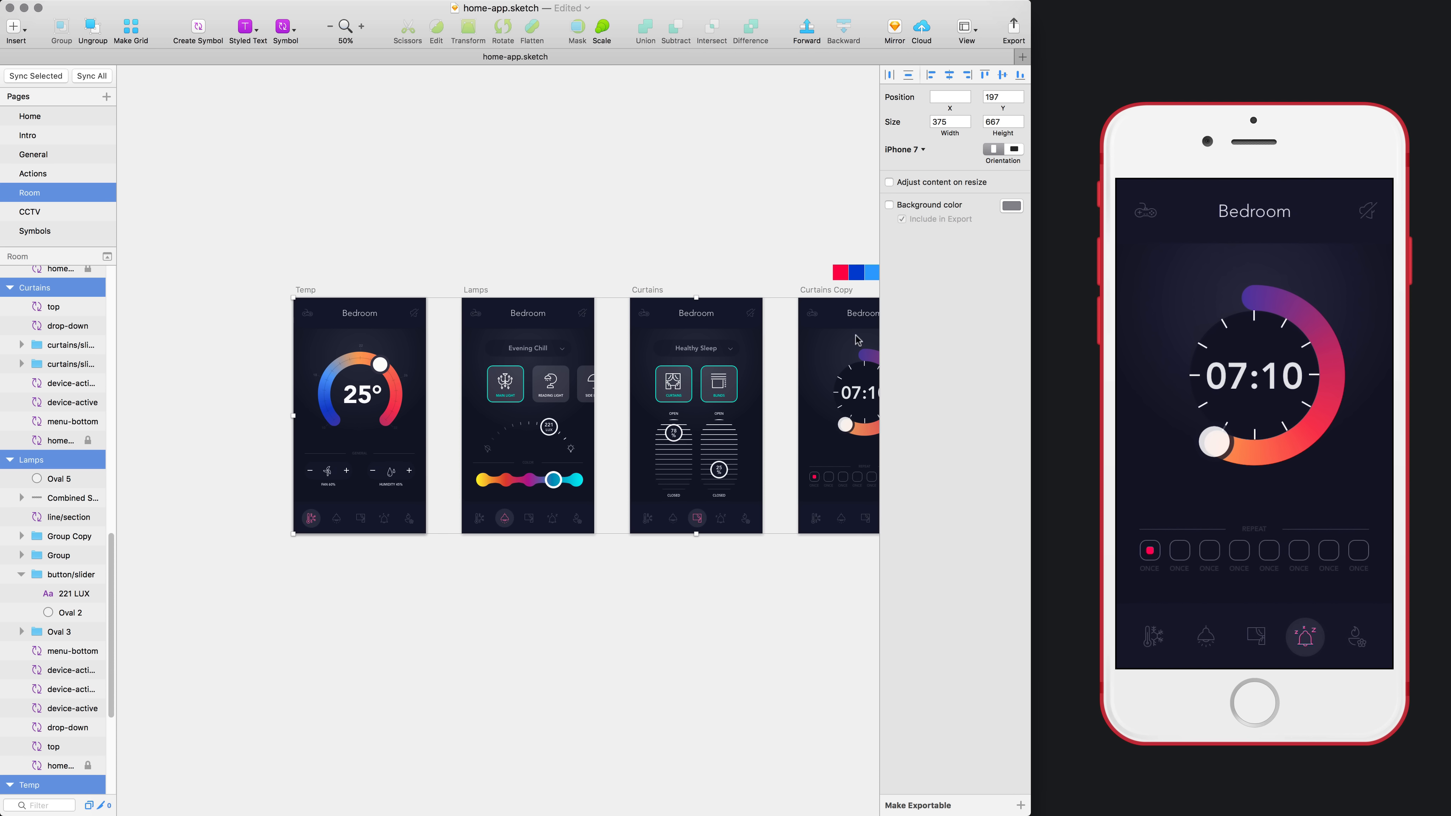
left_click_drag(807, 409, 698, 410)
scroll(698, 410, "right", 3)
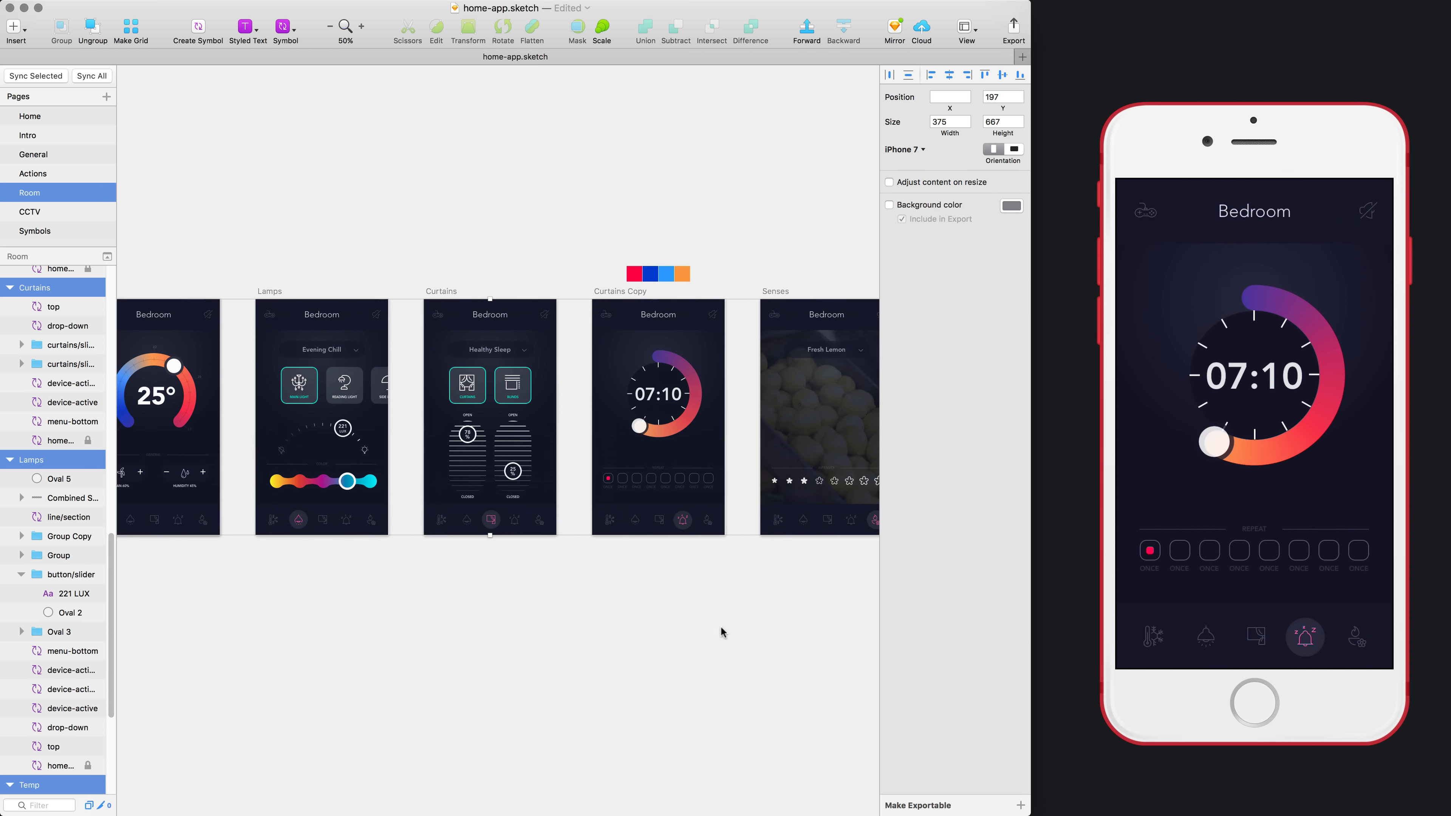
Step: Change the alarm time text on the Curtains Copy artboard to 08:10 and deselect it
left_click(716, 583)
left_click(655, 400, "super")
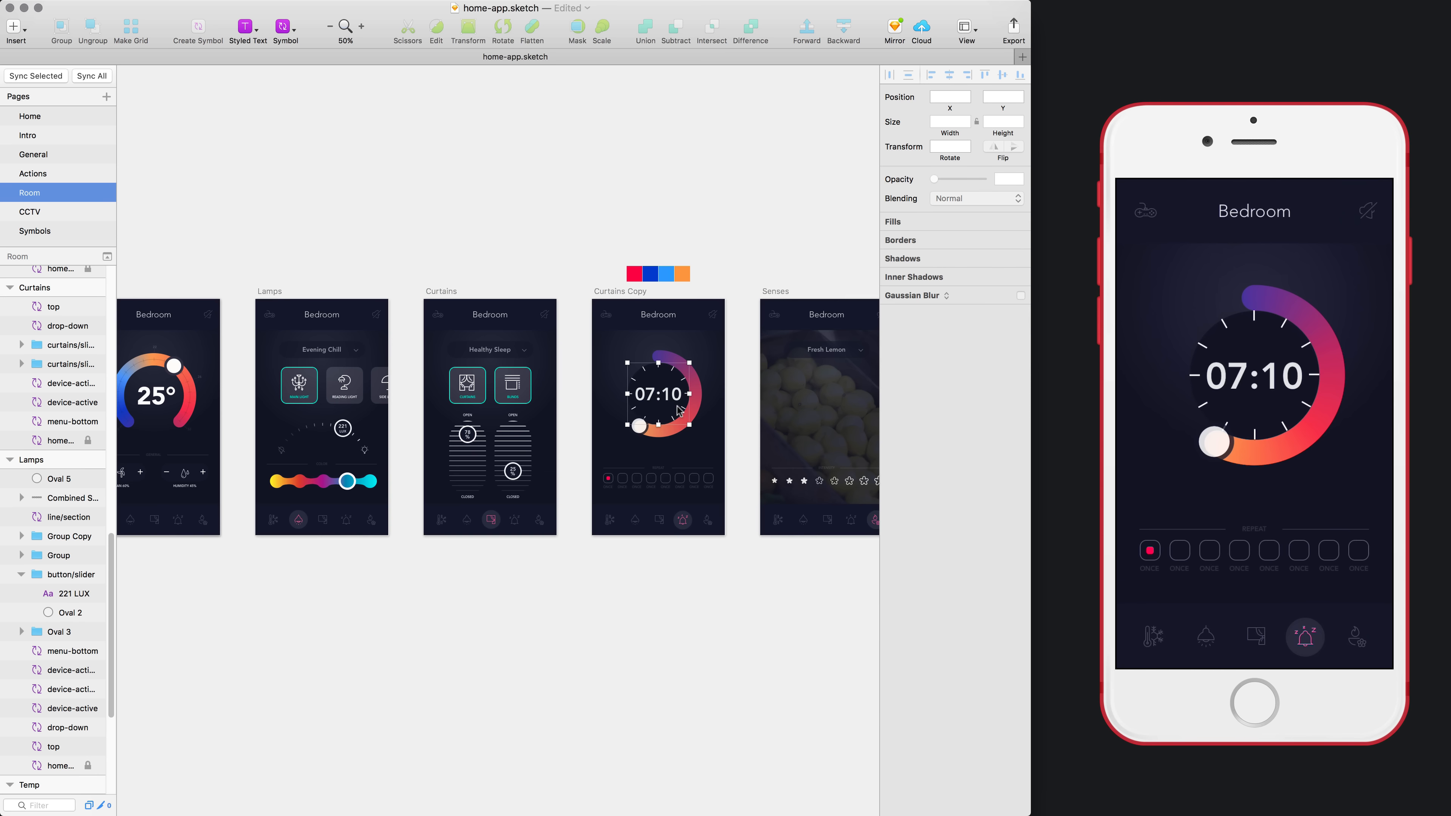
double_click(655, 401)
double_click(651, 396)
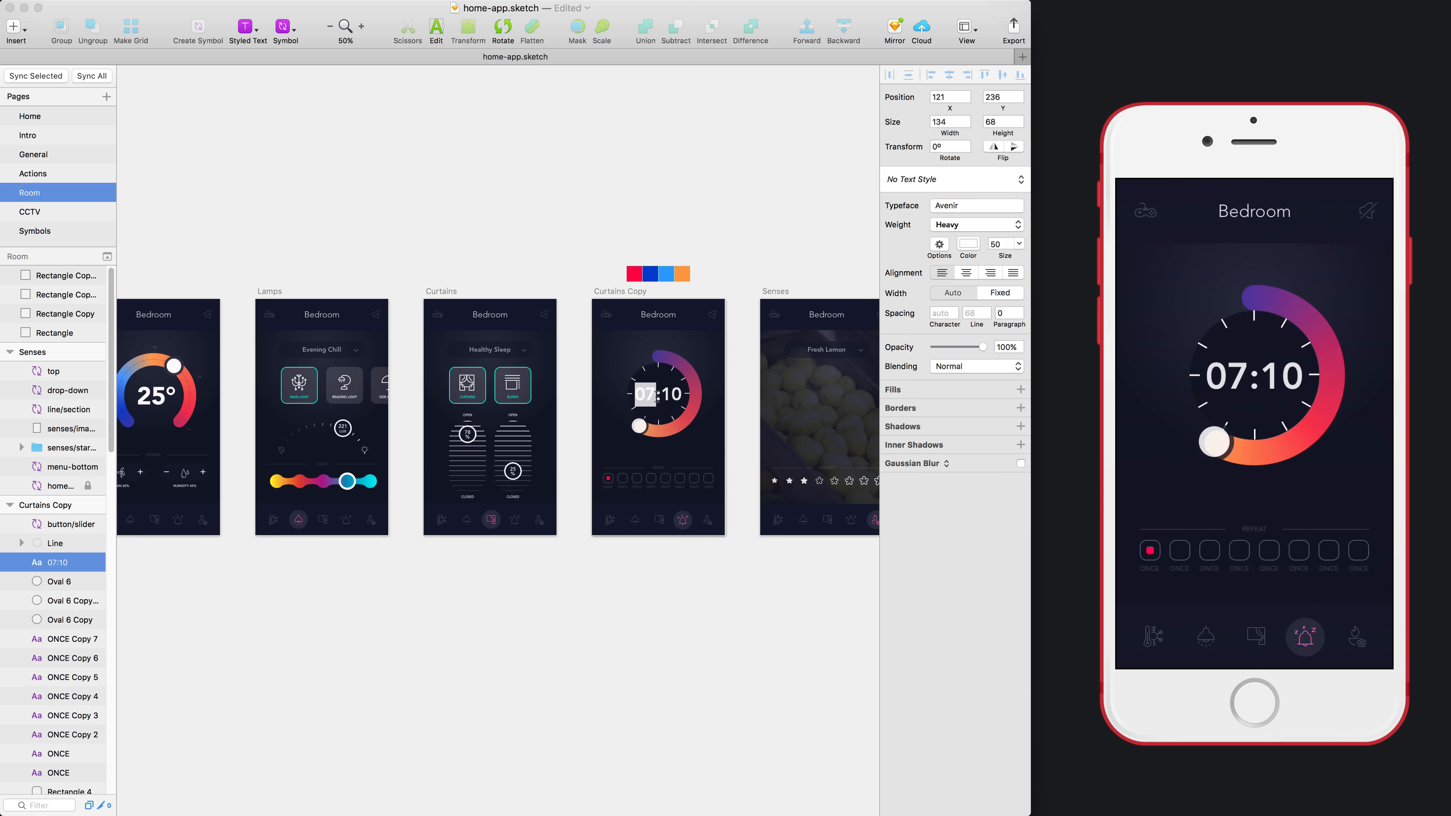
type("08")
key("Escape")
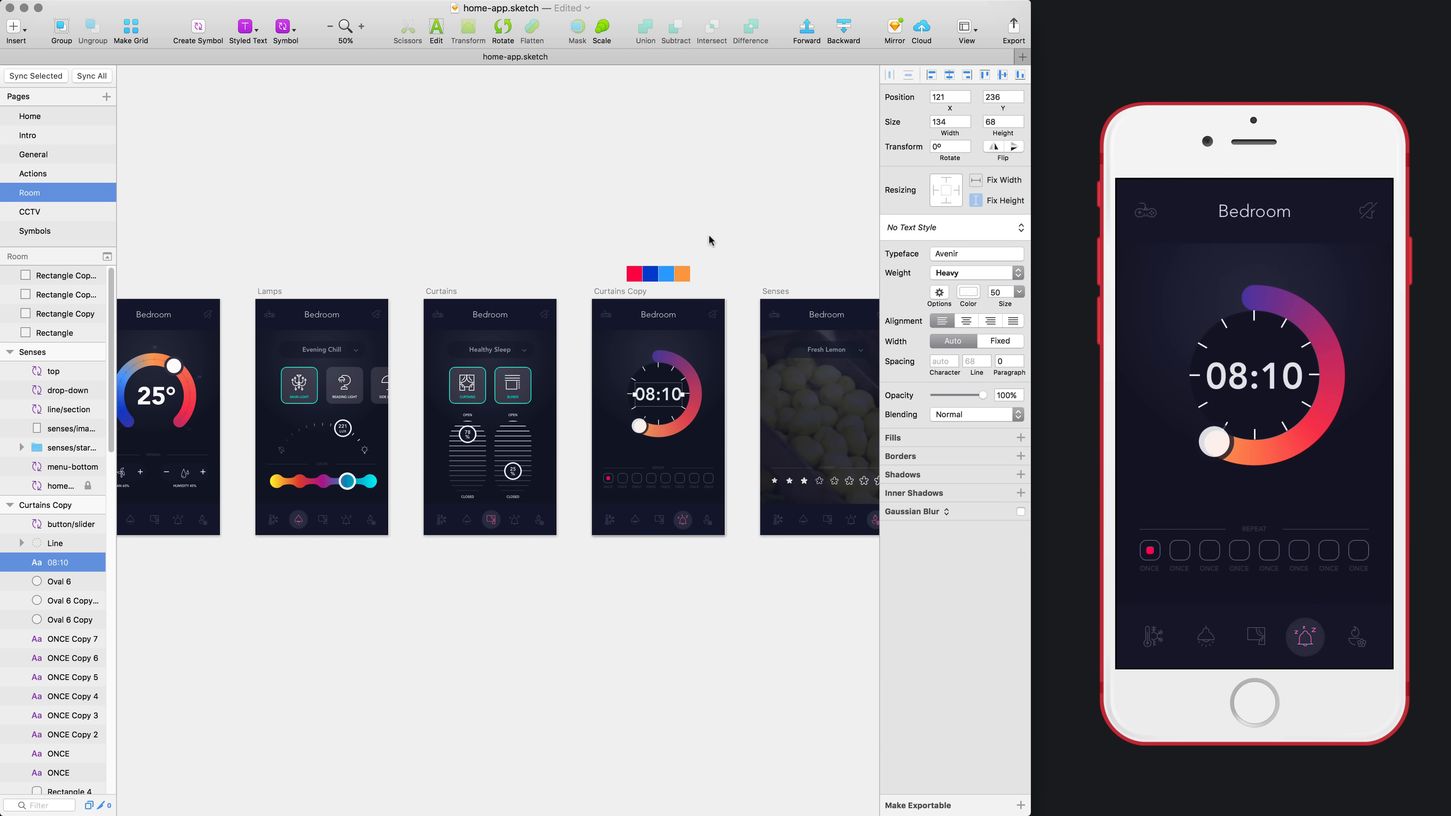
key("super+n")
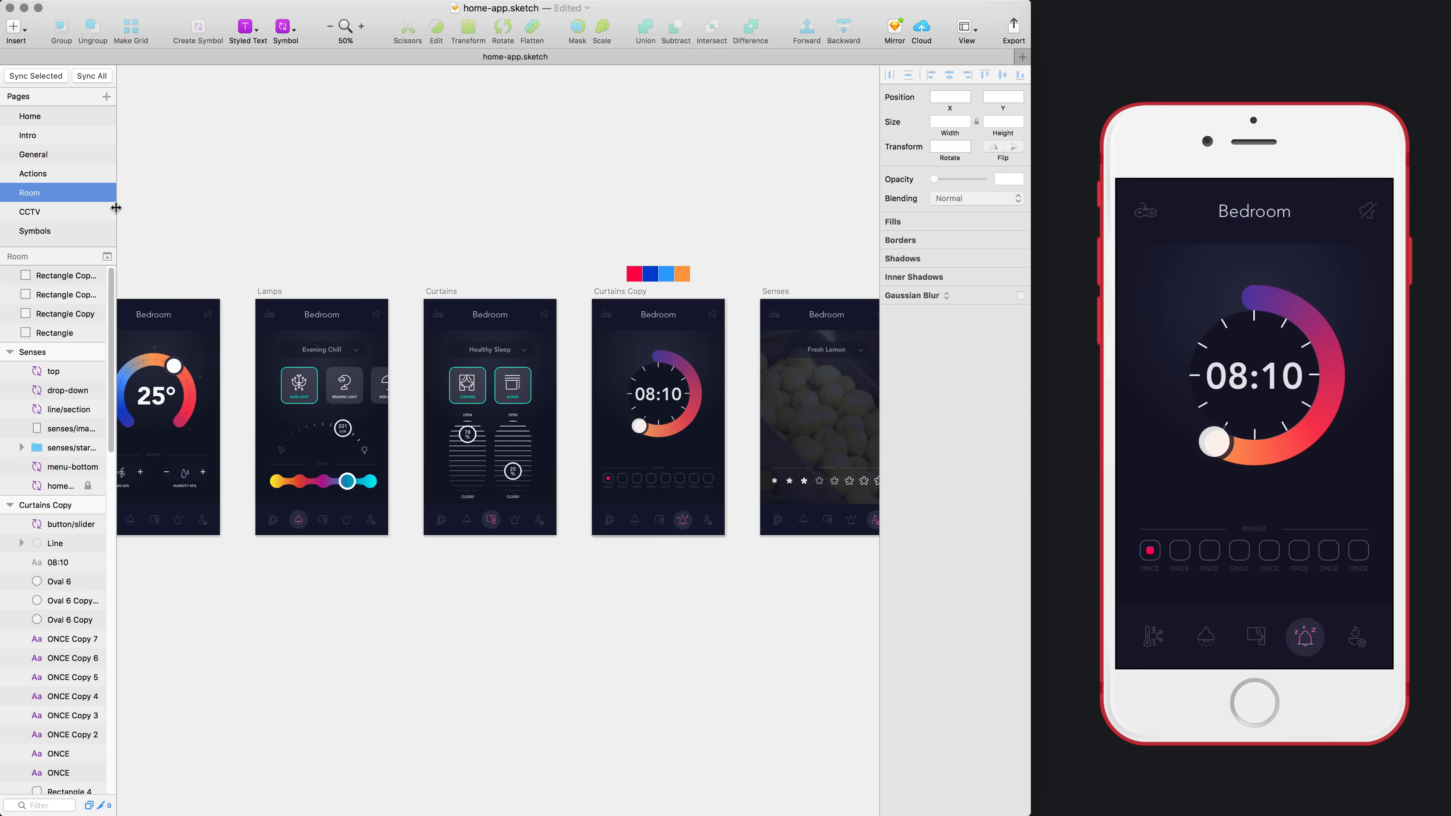
Step: Widen the layer list to reveal the Marvel controls, launch the prototype player and place it over the middle of the canvas
left_click_drag(117, 209, 221, 208)
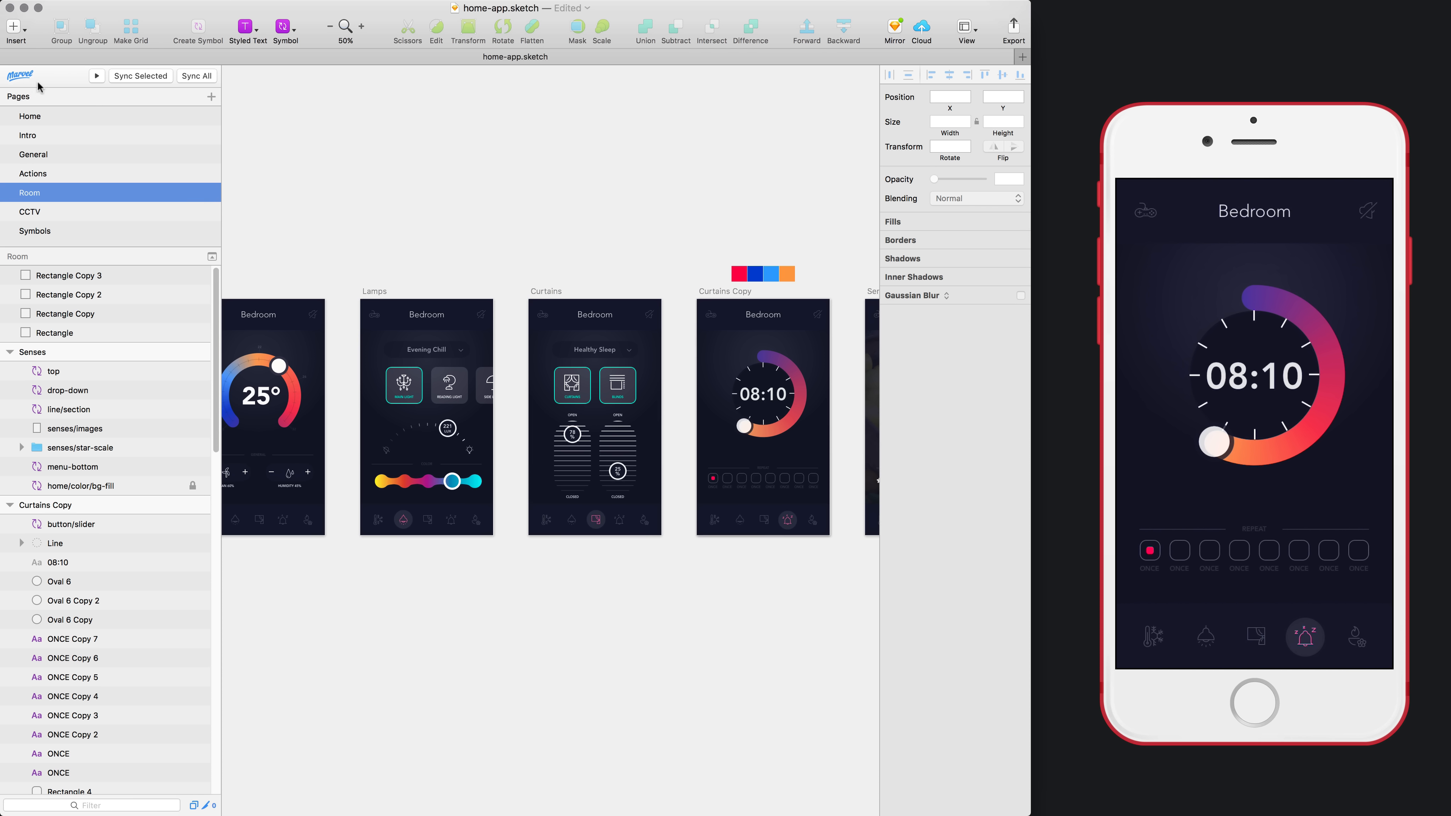
left_click(96, 77)
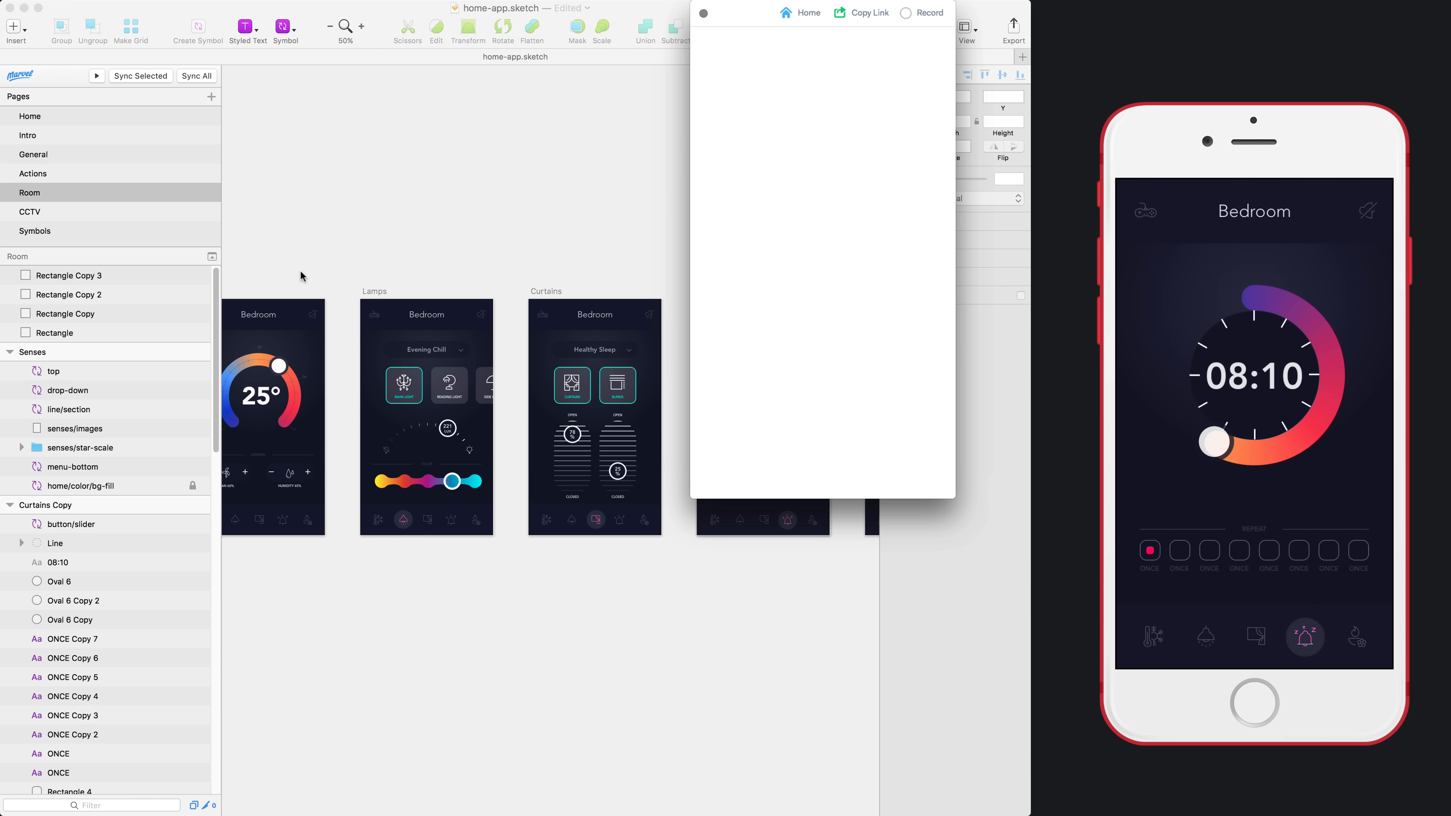
left_click_drag(712, 57, 609, 201)
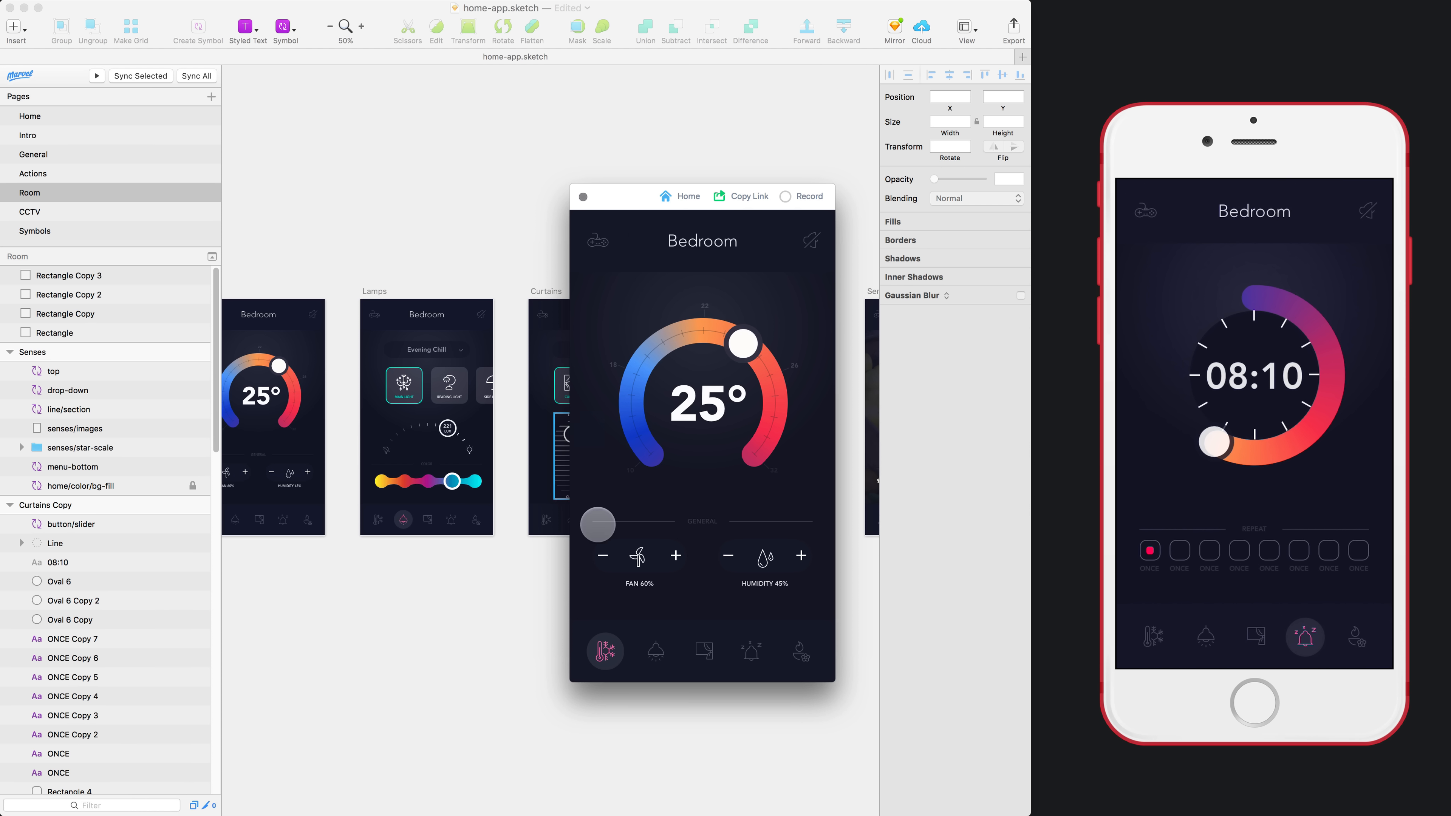
Step: Test the bottom menu links in the player through Lamps and Curtains, back to Lamps and Temp
left_click(656, 651)
left_click(702, 651)
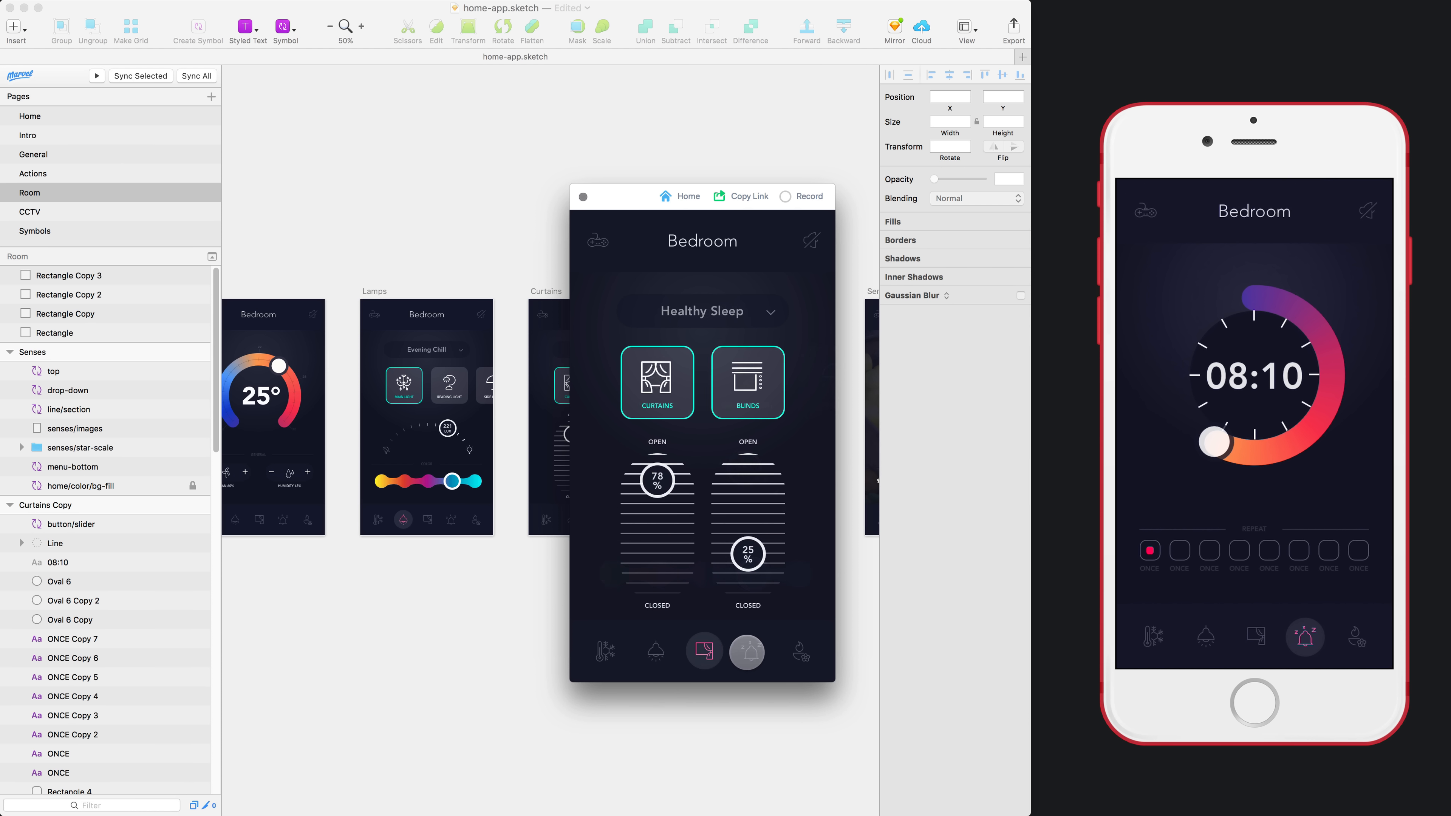
left_click(654, 651)
left_click(606, 650)
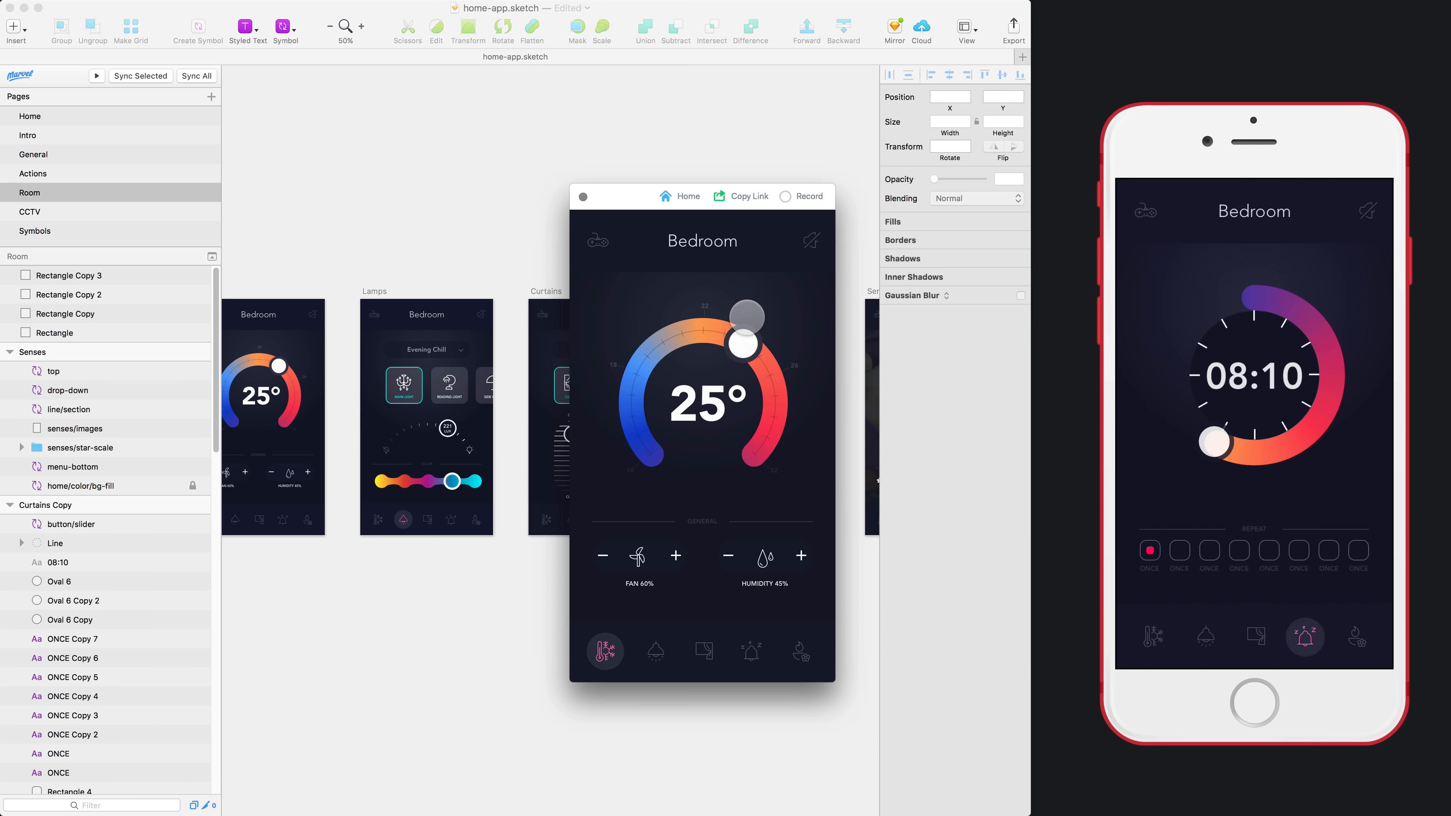
Step: Record a prototype walkthrough from Temp through Lamps, the alarm screen and Senses, save it as Recording.mov in Documents and close the player
left_click(785, 197)
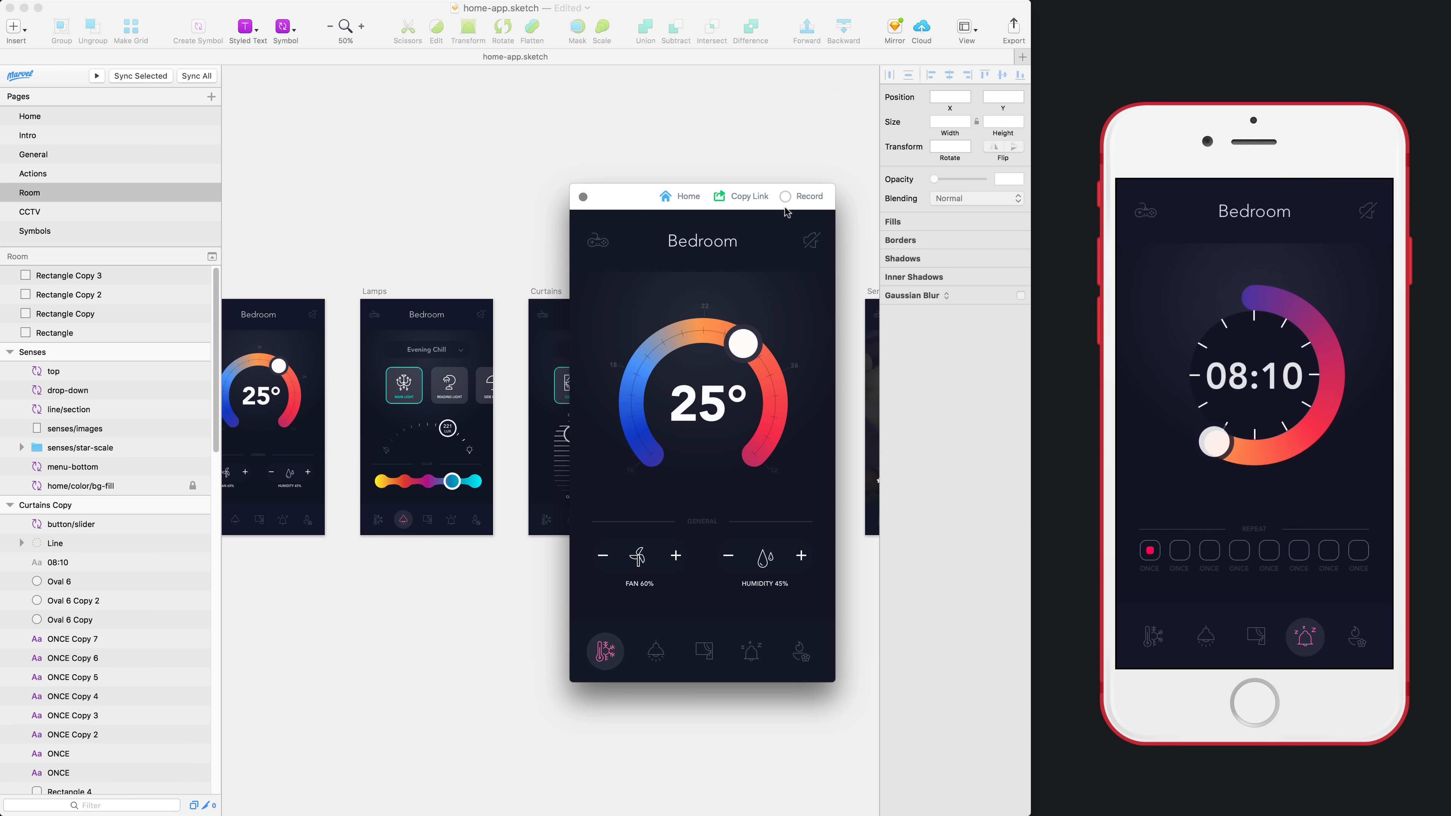
left_click(651, 652)
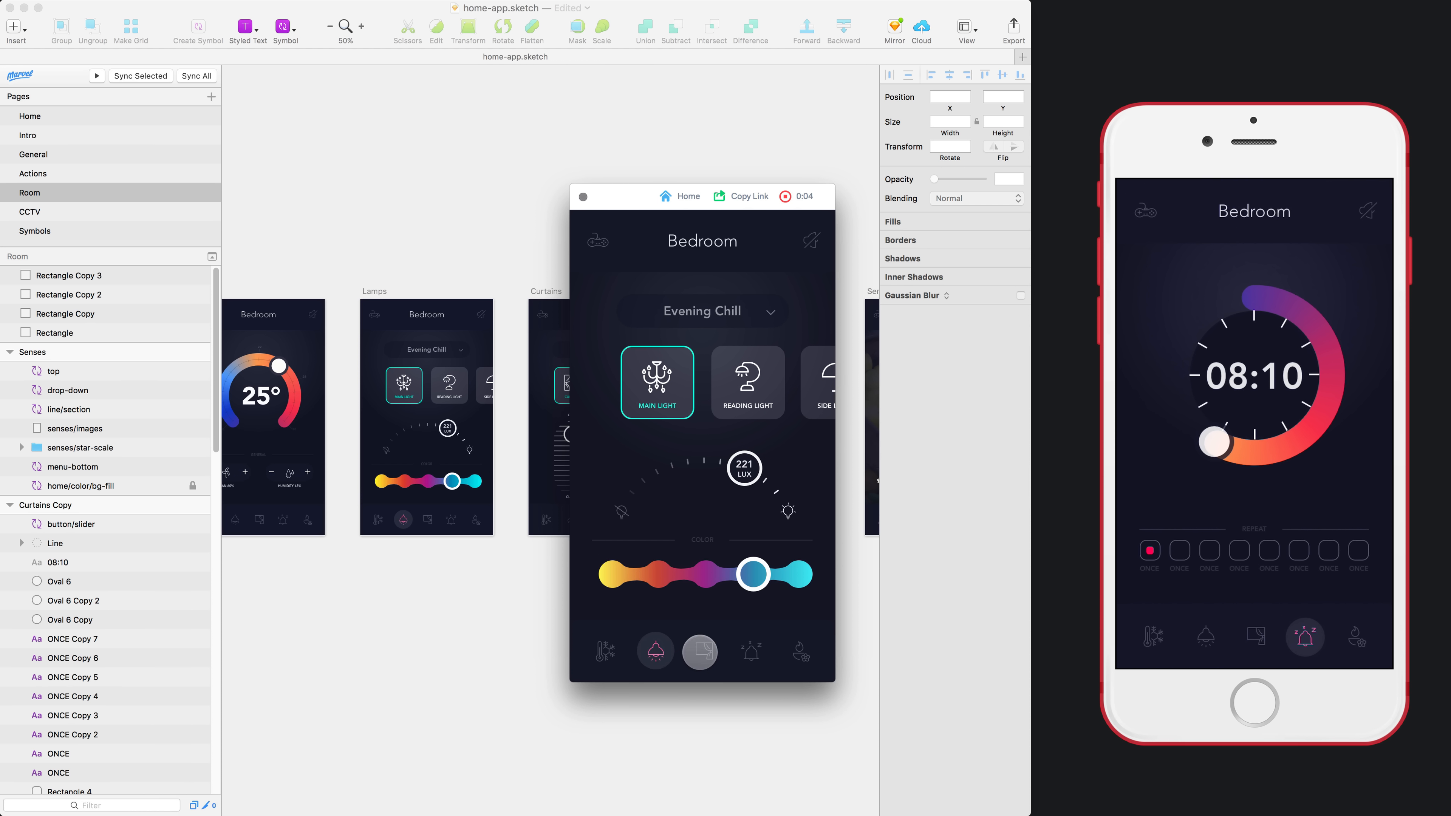
left_click(756, 650)
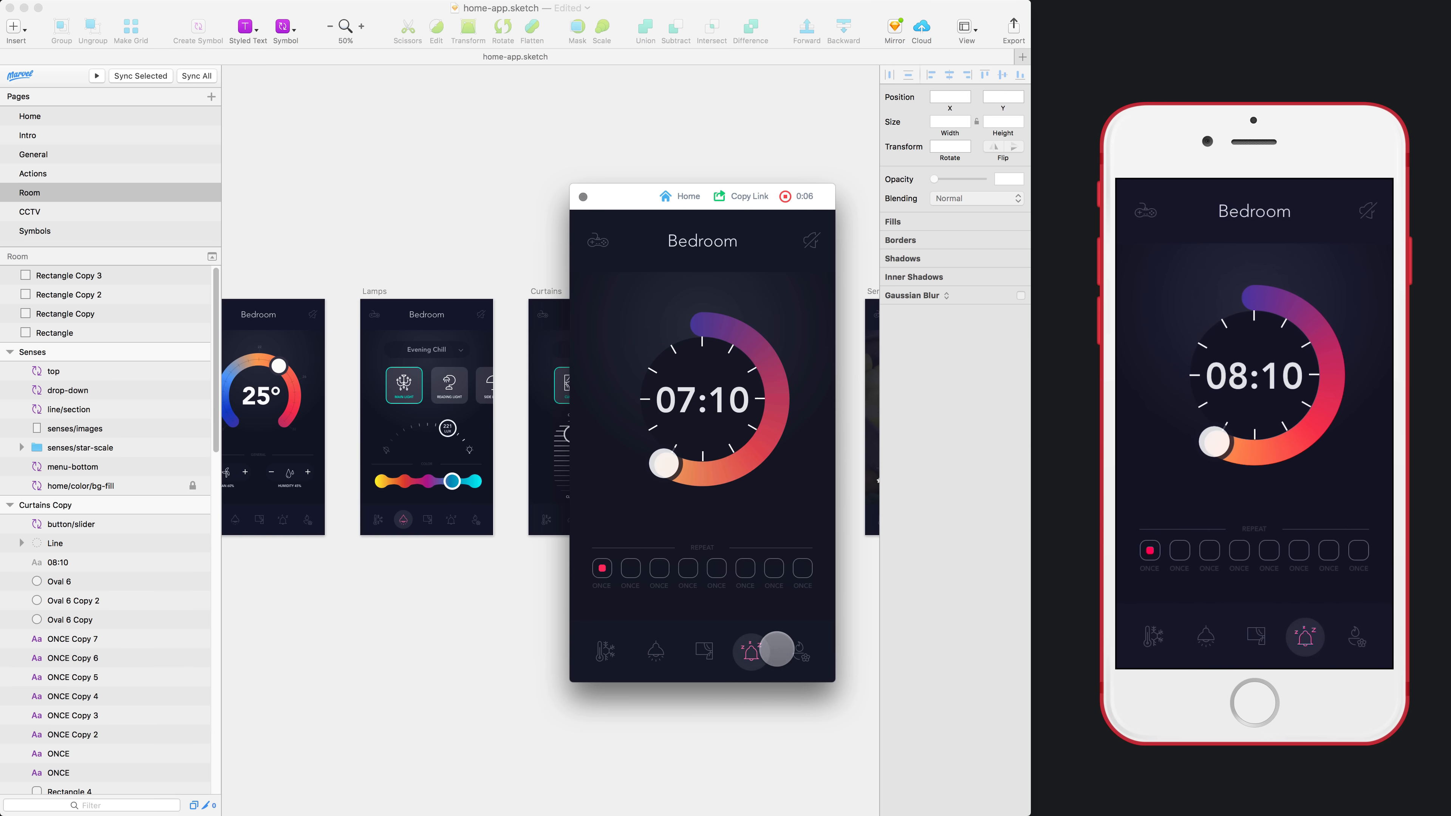
left_click(797, 650)
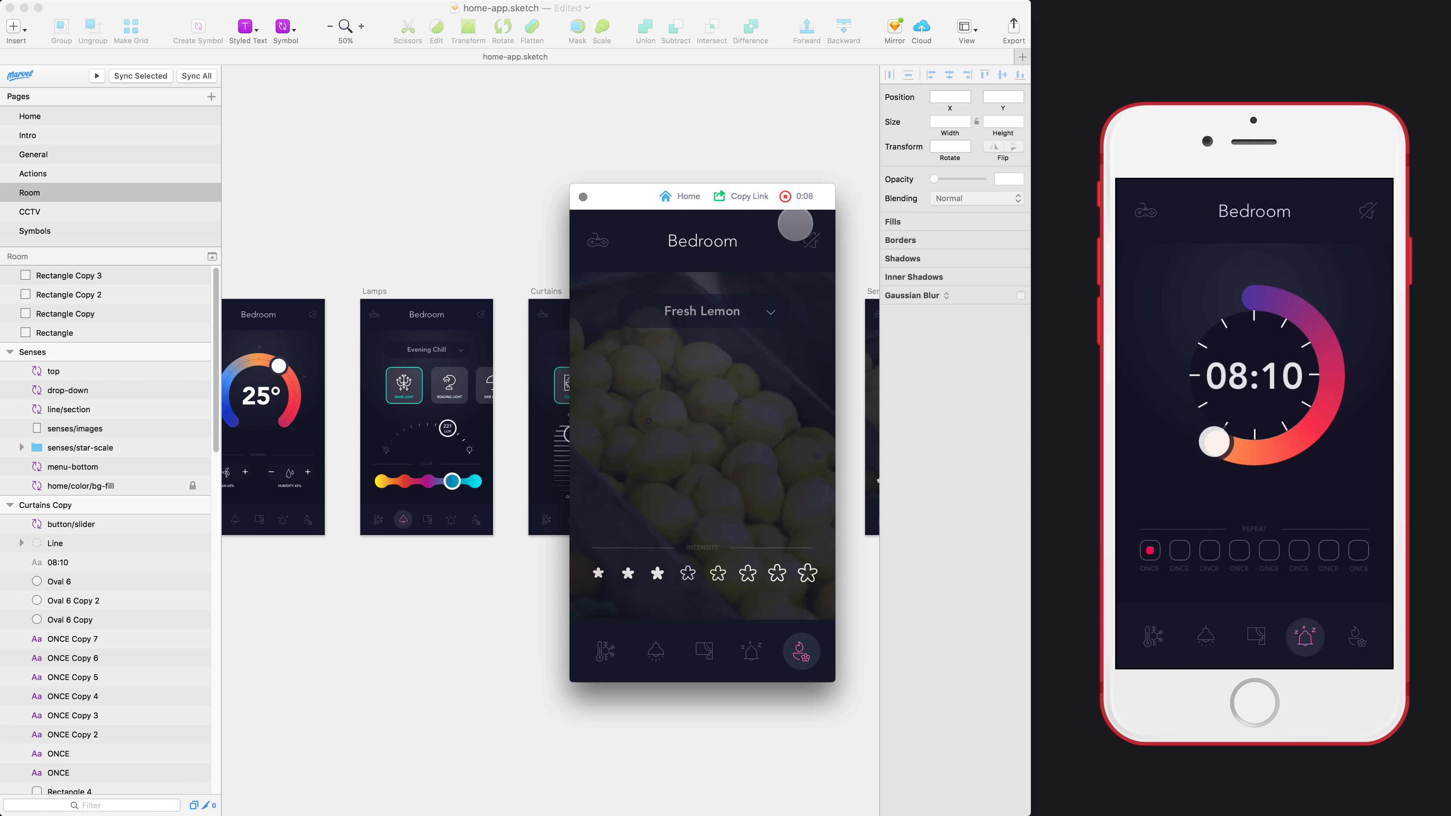
left_click(787, 196)
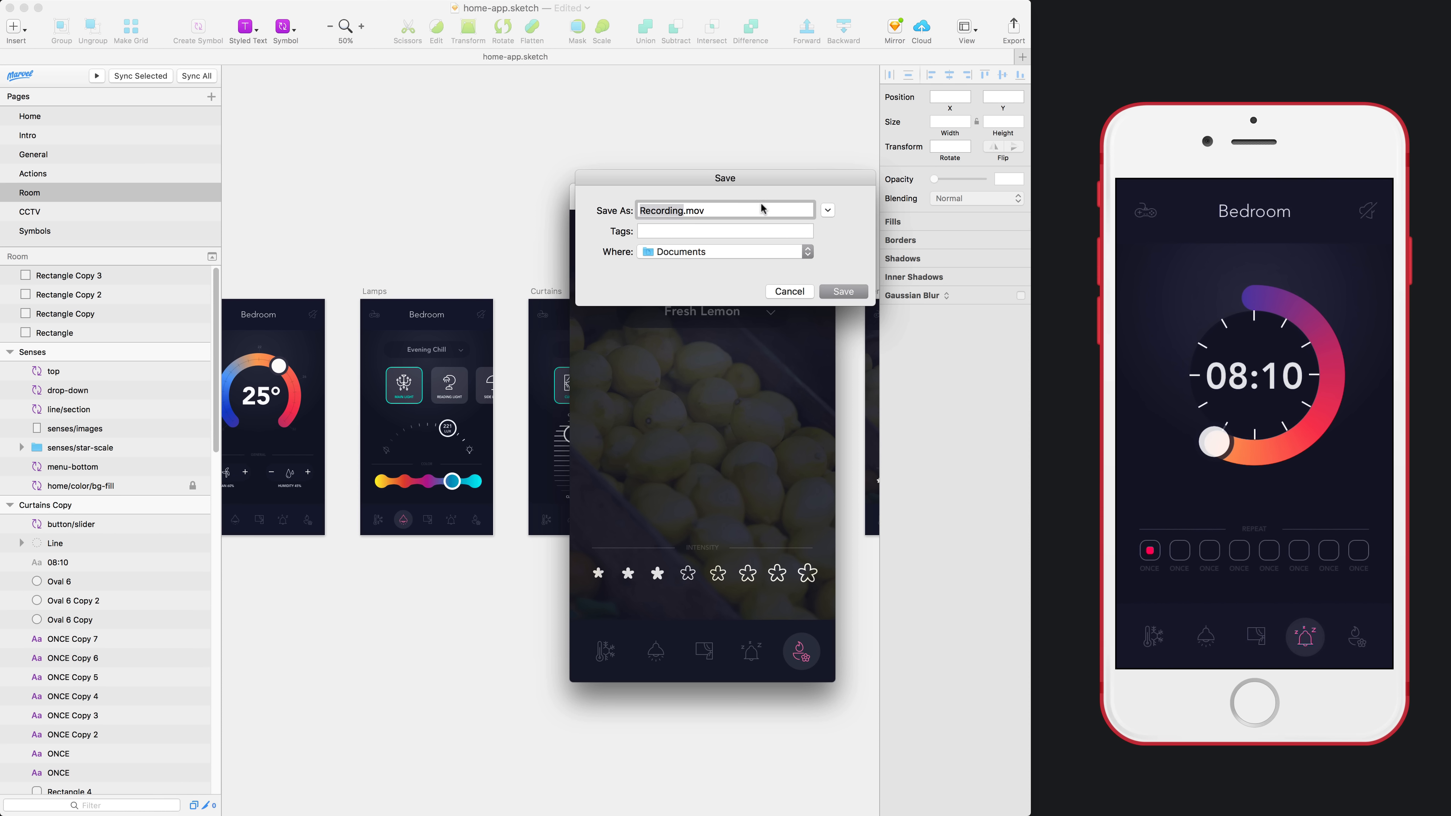
left_click(838, 298)
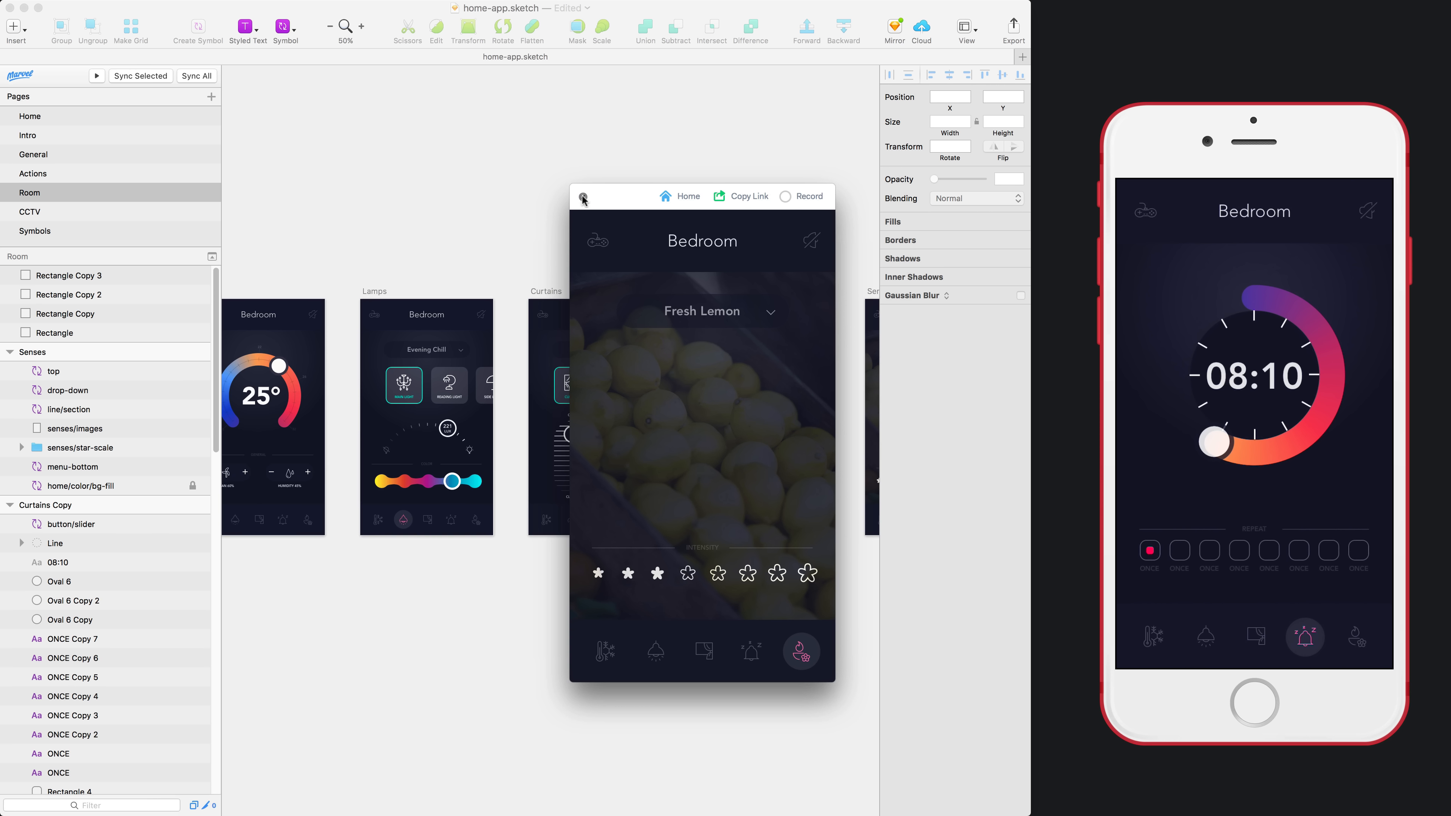
left_click(583, 197)
Step: Create a new blank document and enlarge its window to fill the screen
key("super+n")
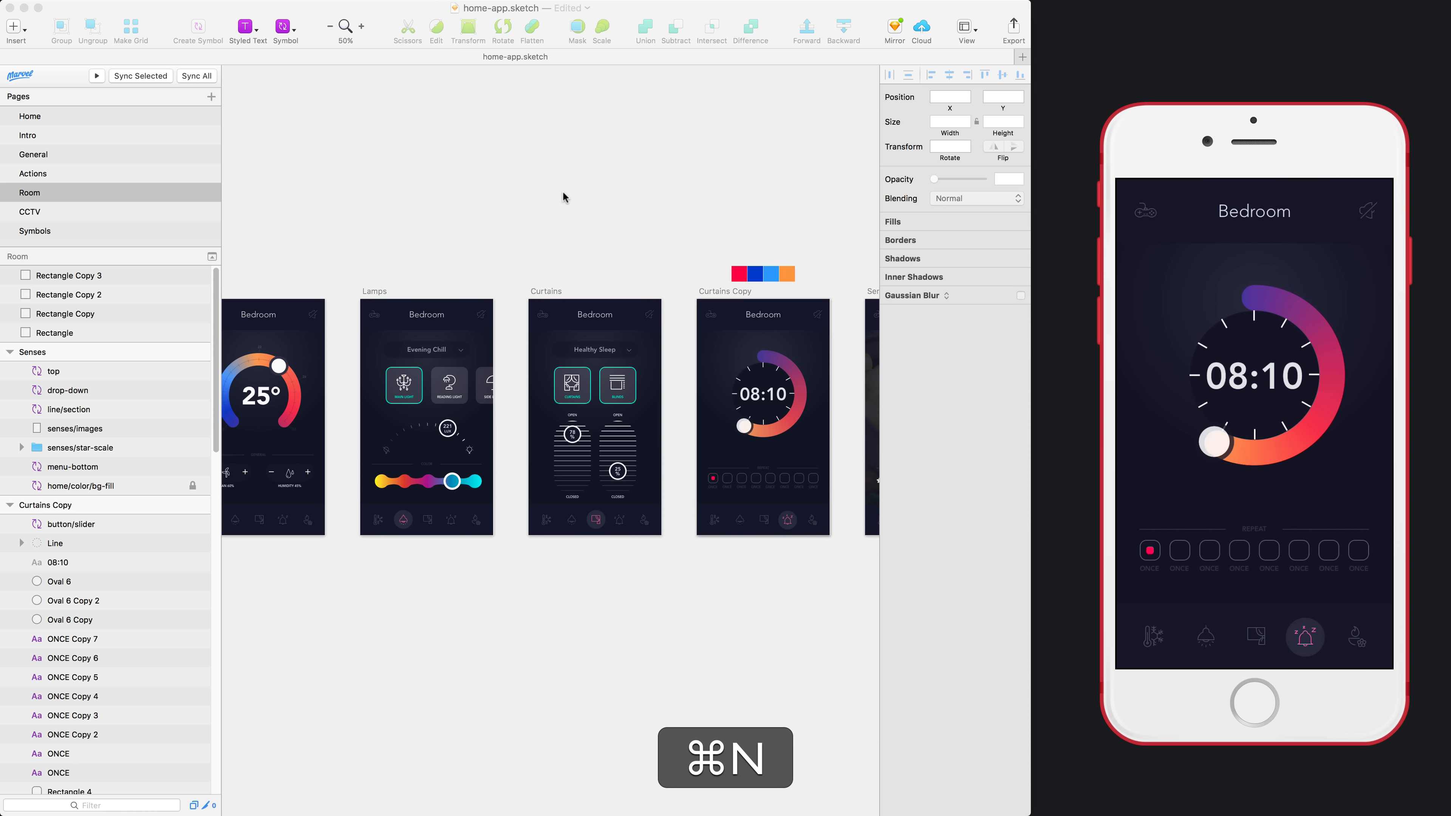
key("super+n")
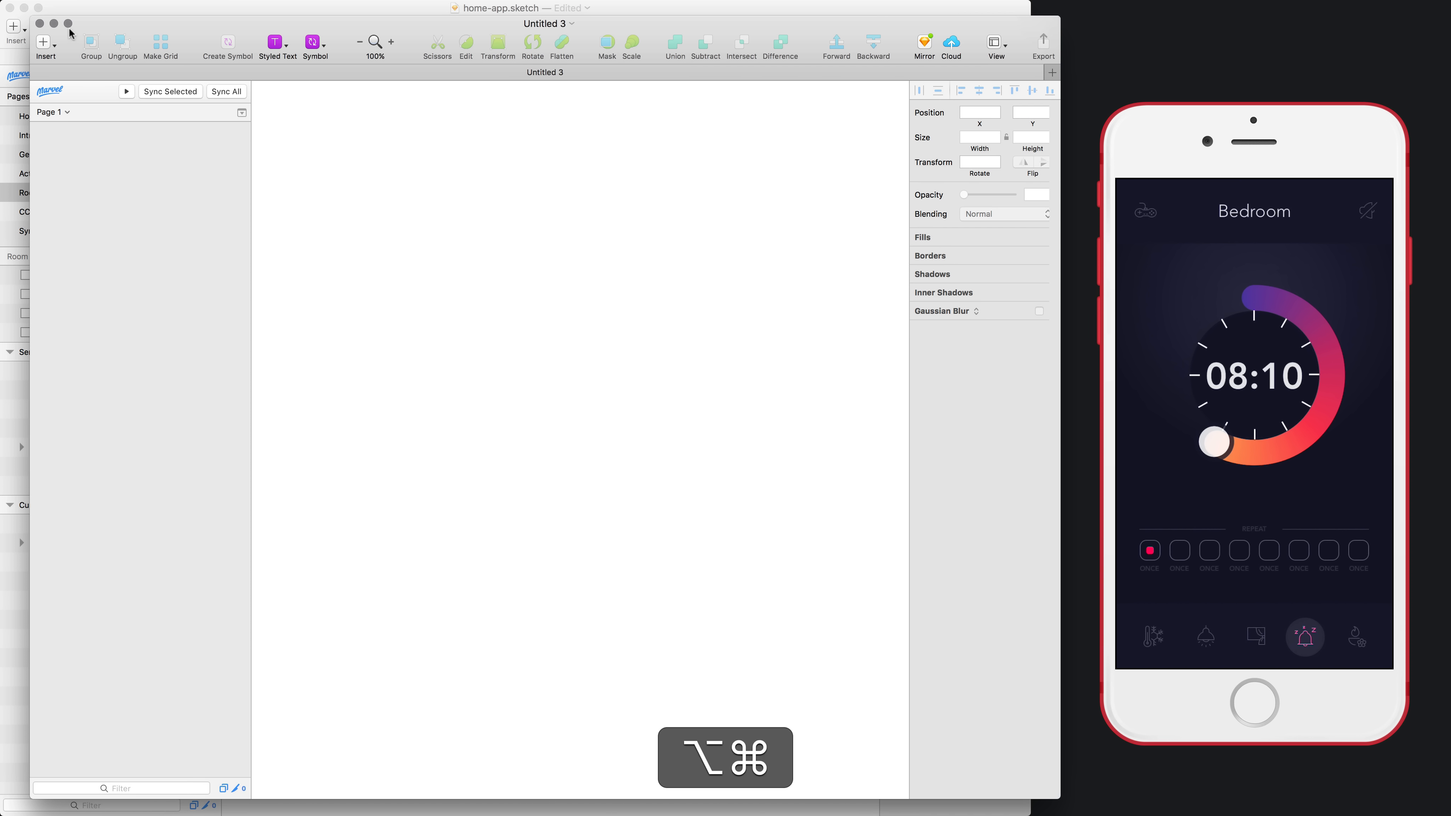
left_click(68, 24, "alt")
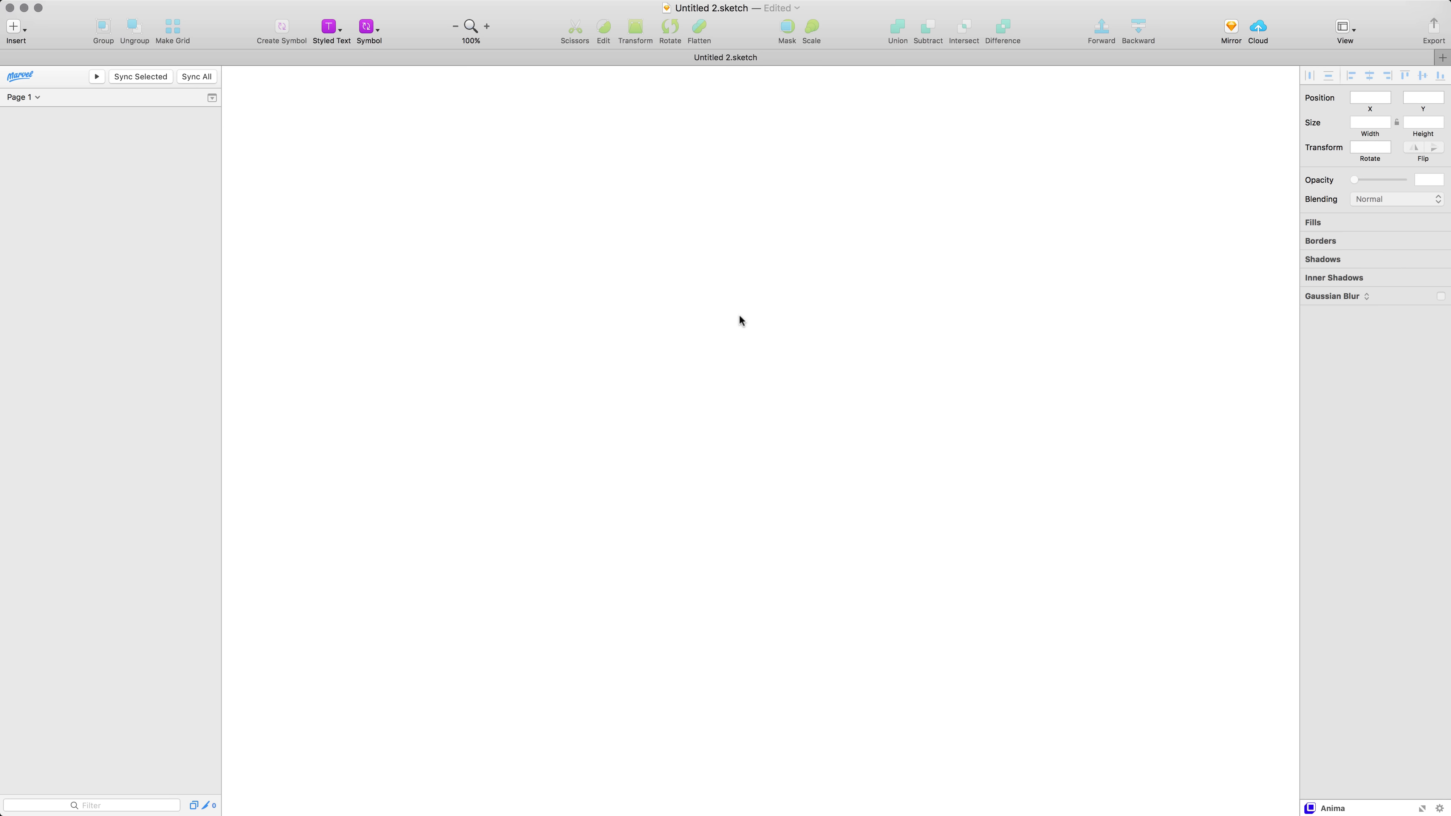
Step: Show the Craft panel and expand the Anima plugin's layout tools
left_click(410, 7)
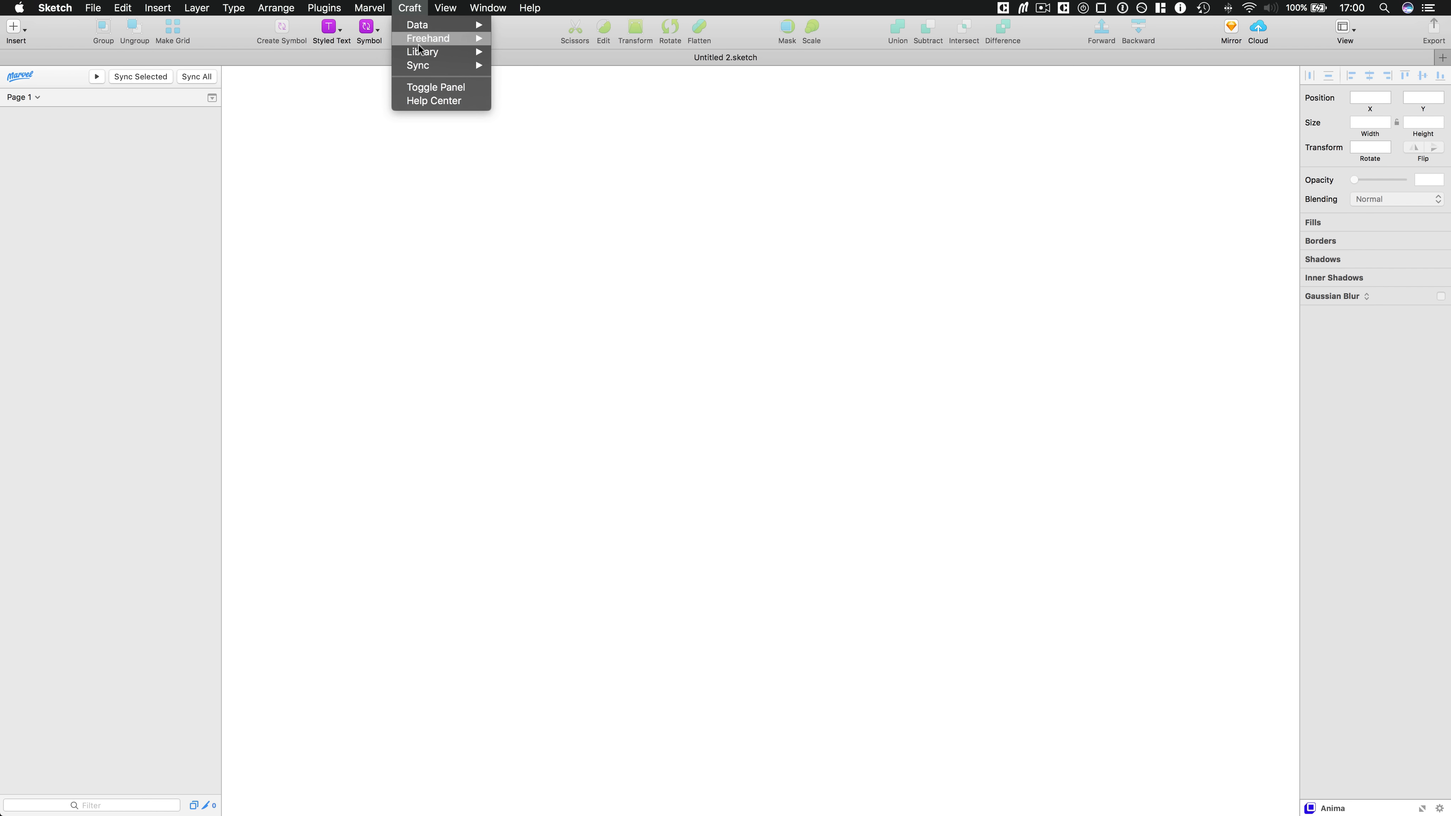
left_click(441, 87)
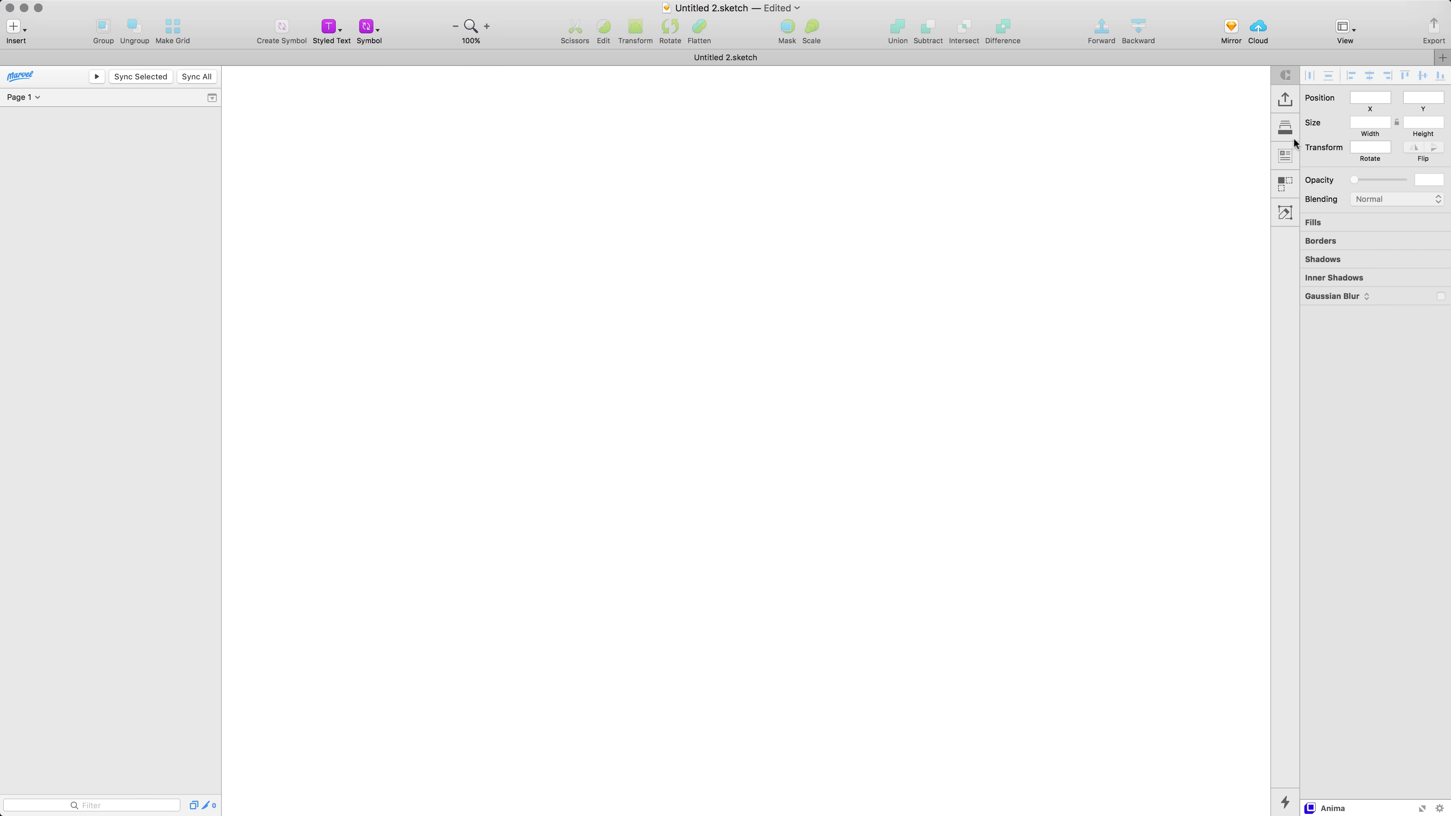
left_click(1422, 809)
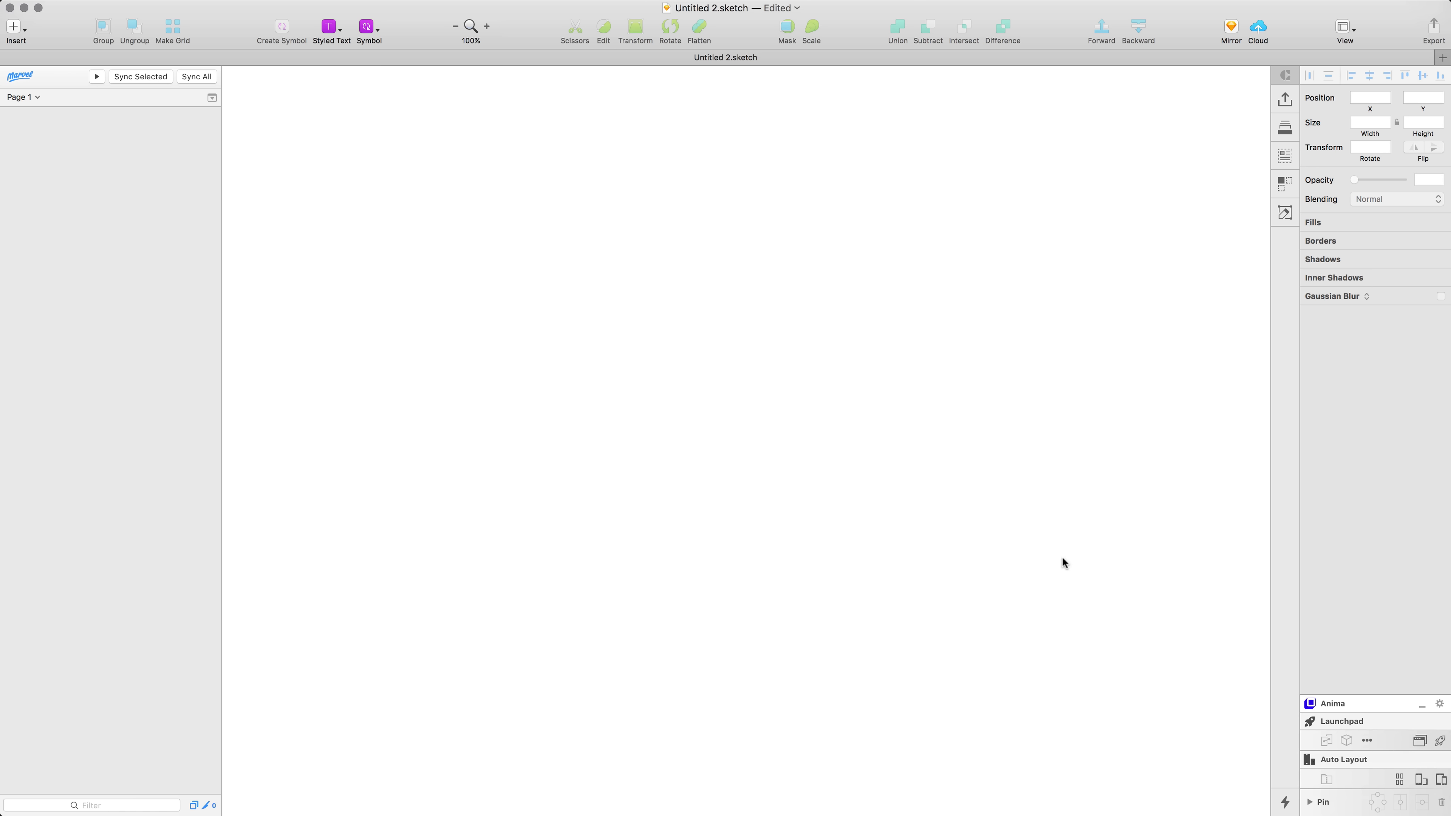
Step: Draw a light grey rectangle about 244 × 123 in the upper part of the canvas with a corner radius of 18
key("r")
left_click_drag(360, 143, 534, 231)
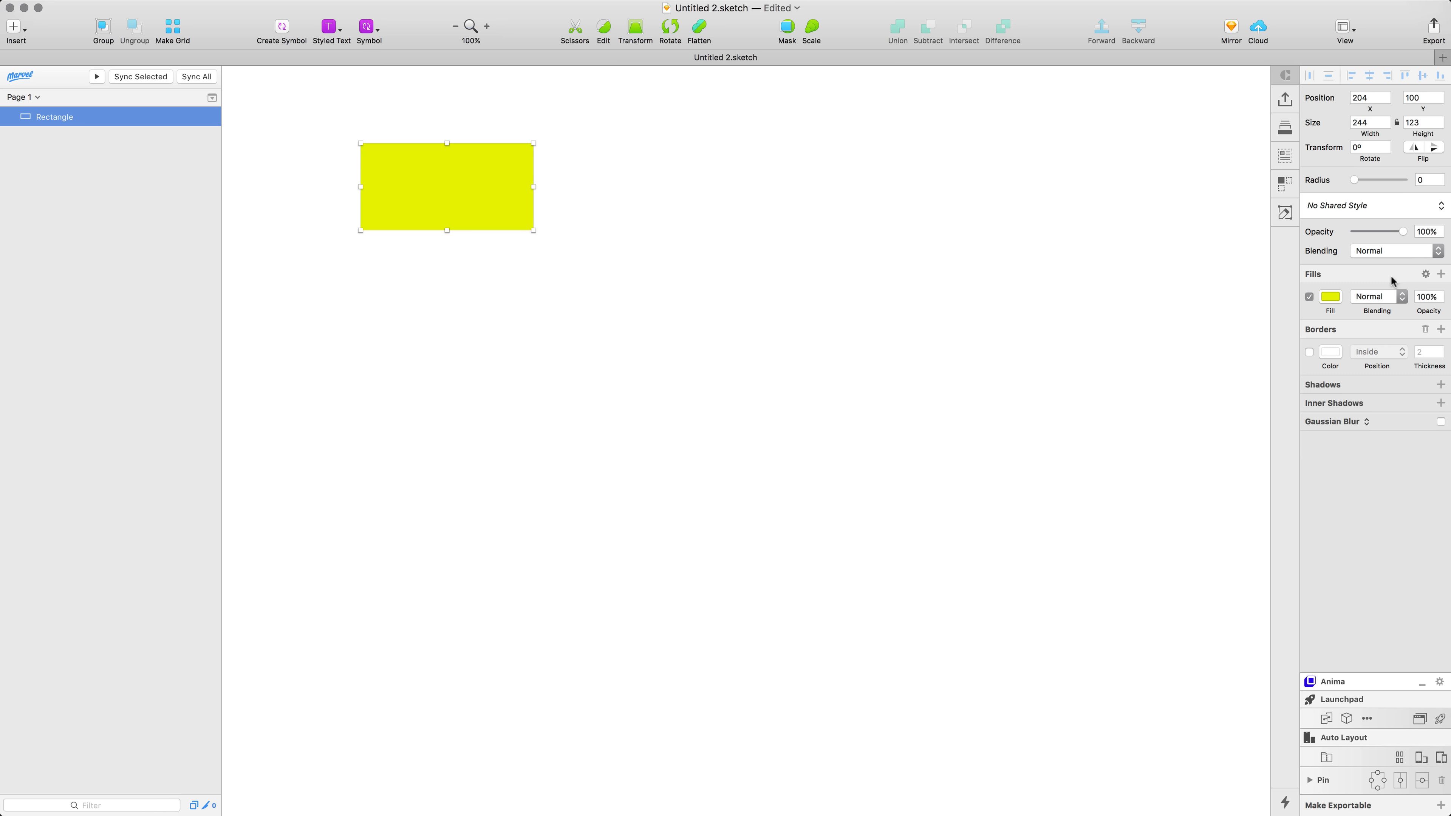
left_click(1330, 296)
left_click(1307, 371)
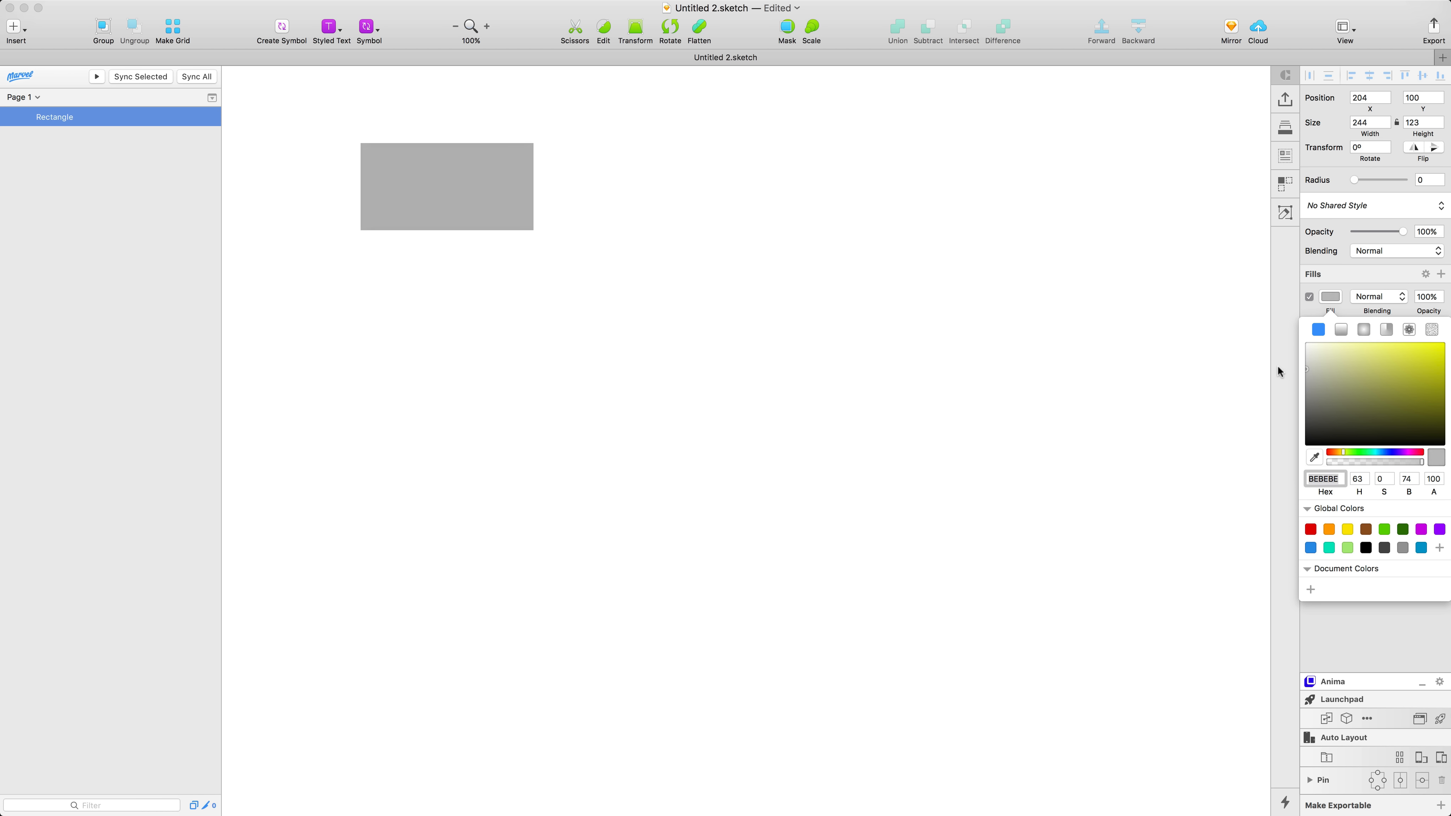
left_click(1378, 184)
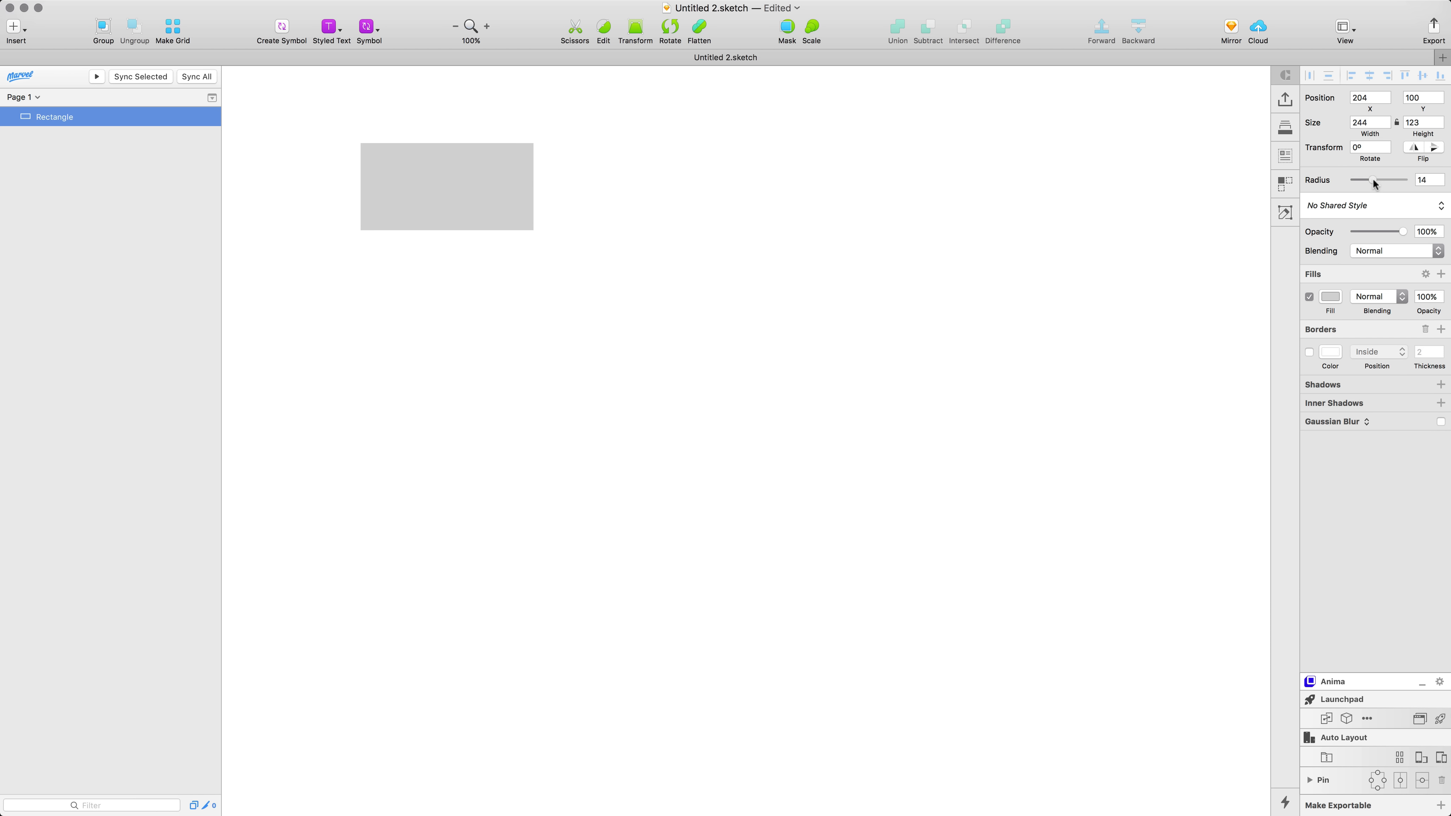
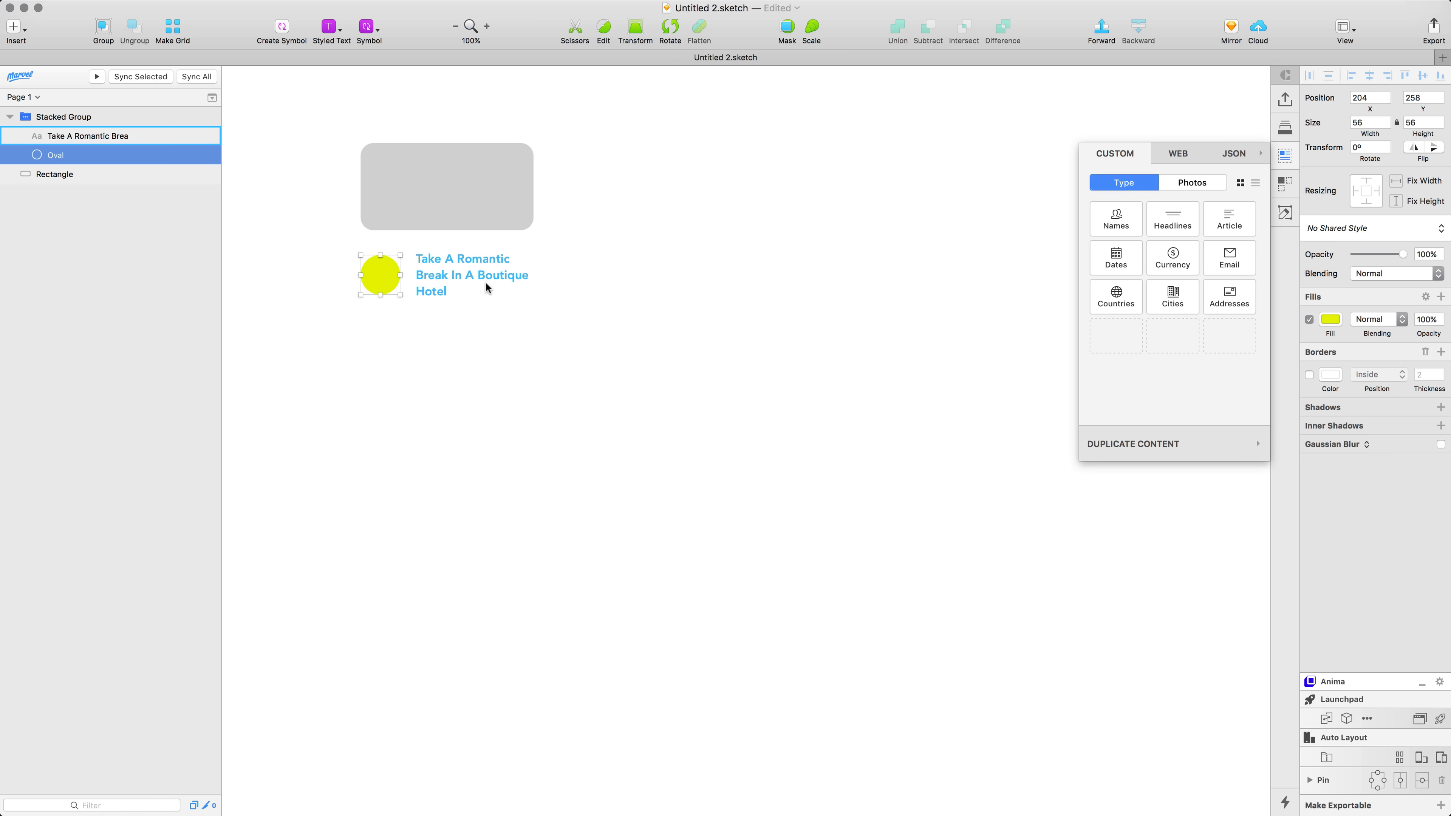
Step: Move the stacked group with the yellow oval and headline up by about 10 px, closer to the grey rectangle
left_click(453, 314)
left_click(442, 273)
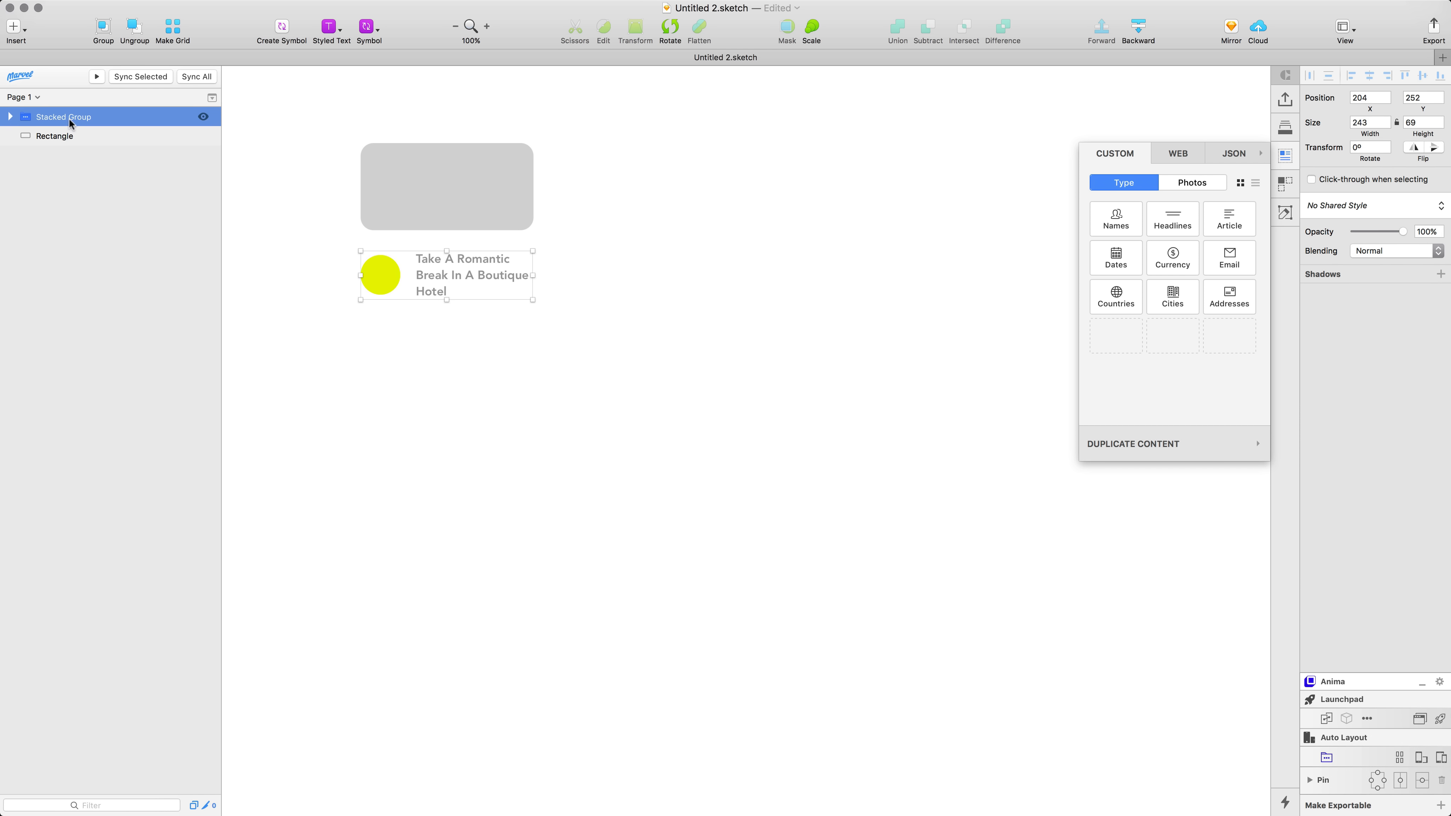
key("shift")
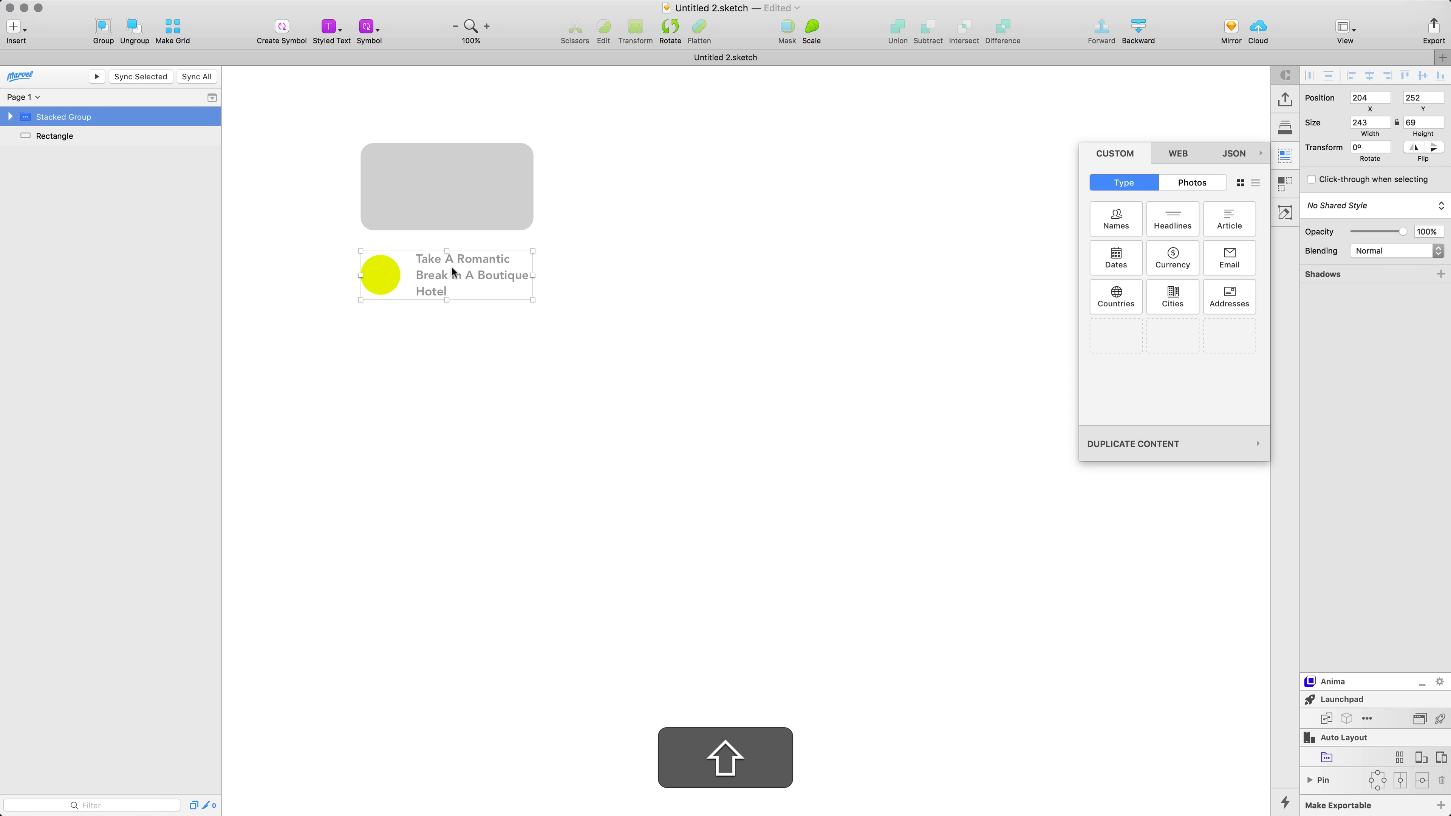
left_click_drag(451, 265, 451, 258)
Step: Stack the grey rectangle and the headline group vertically with Anima, left-aligned with a spacing of 19
left_click(427, 175, "shift")
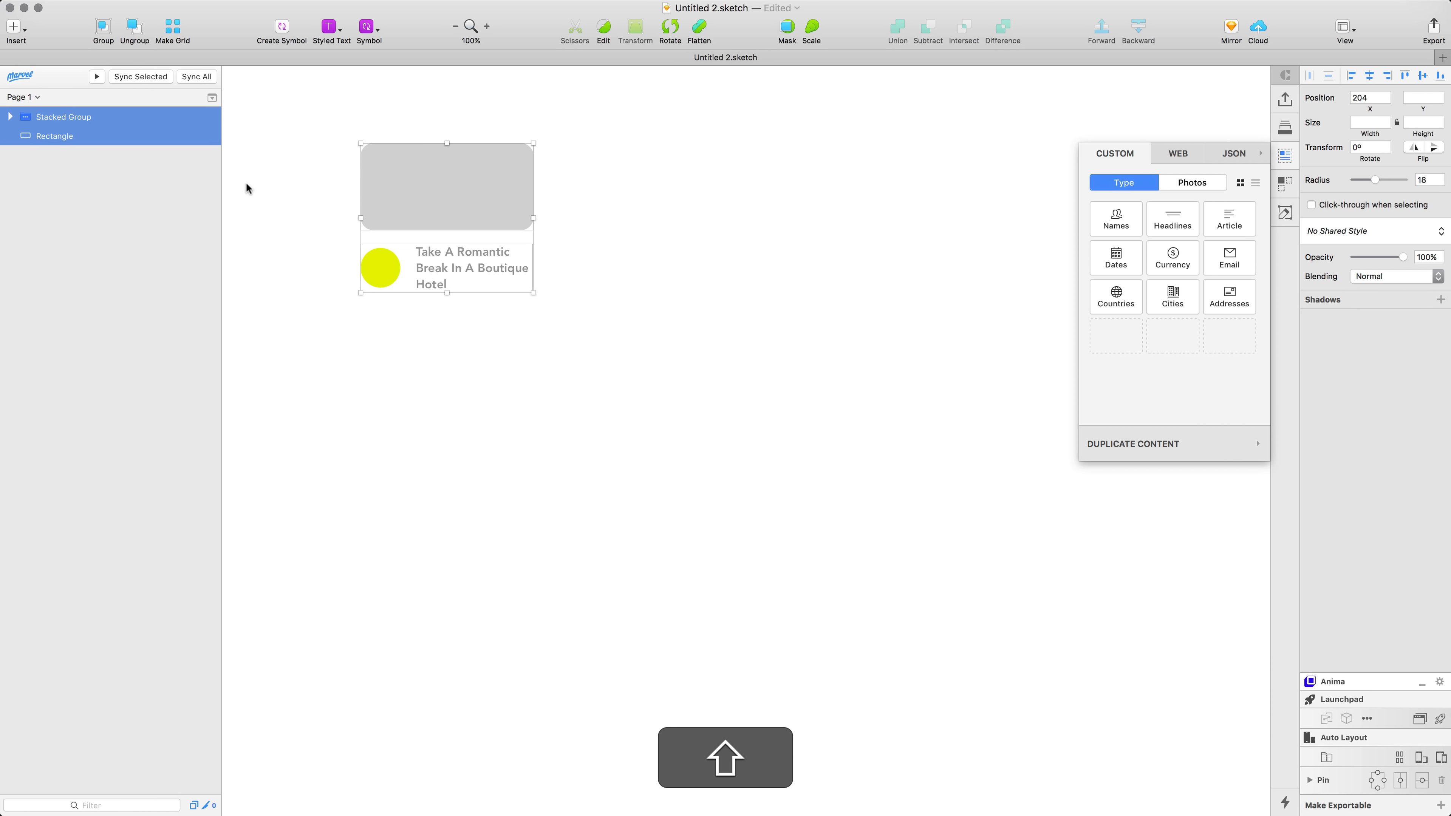
left_click(1328, 759)
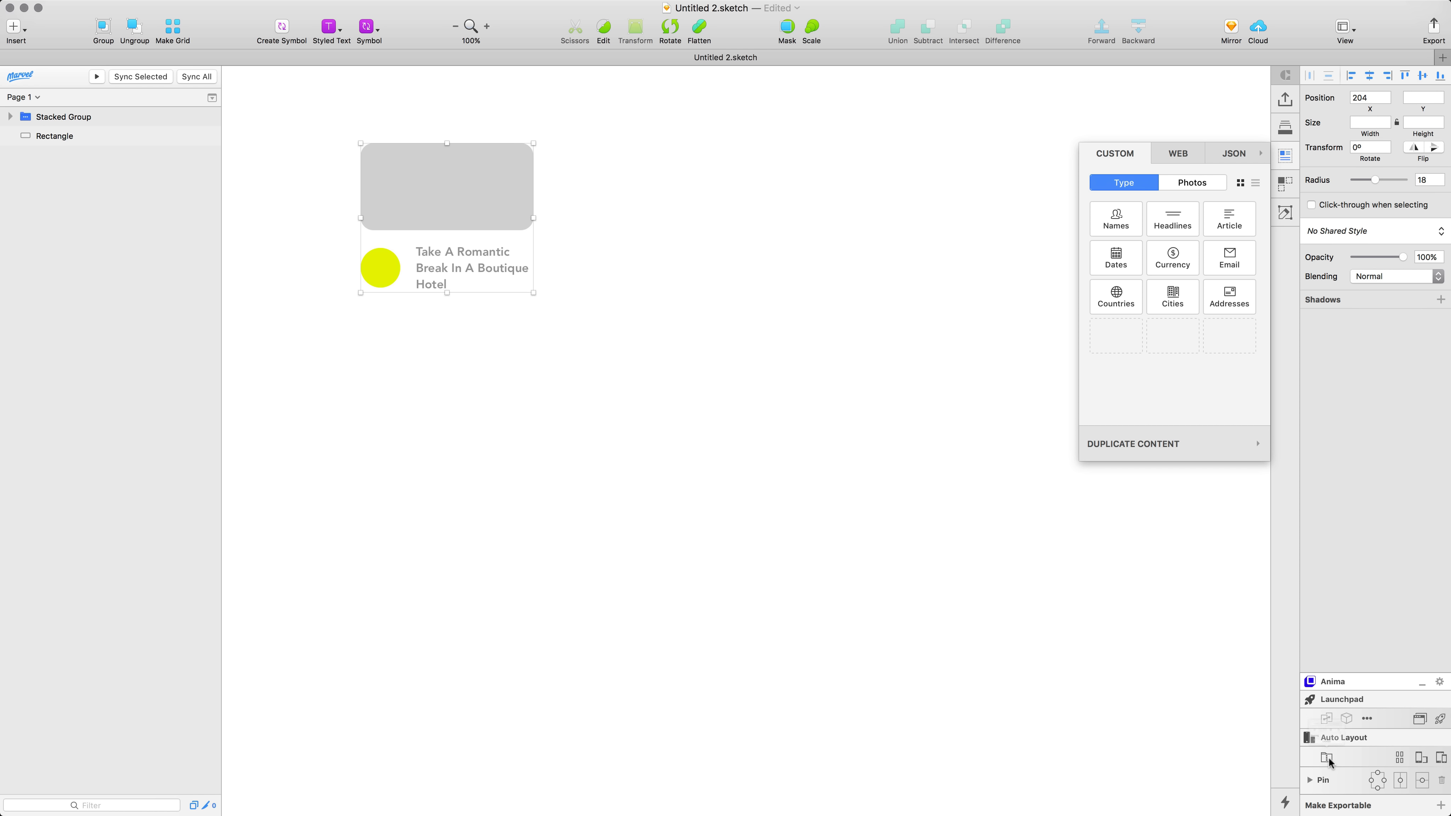
left_click(1285, 684)
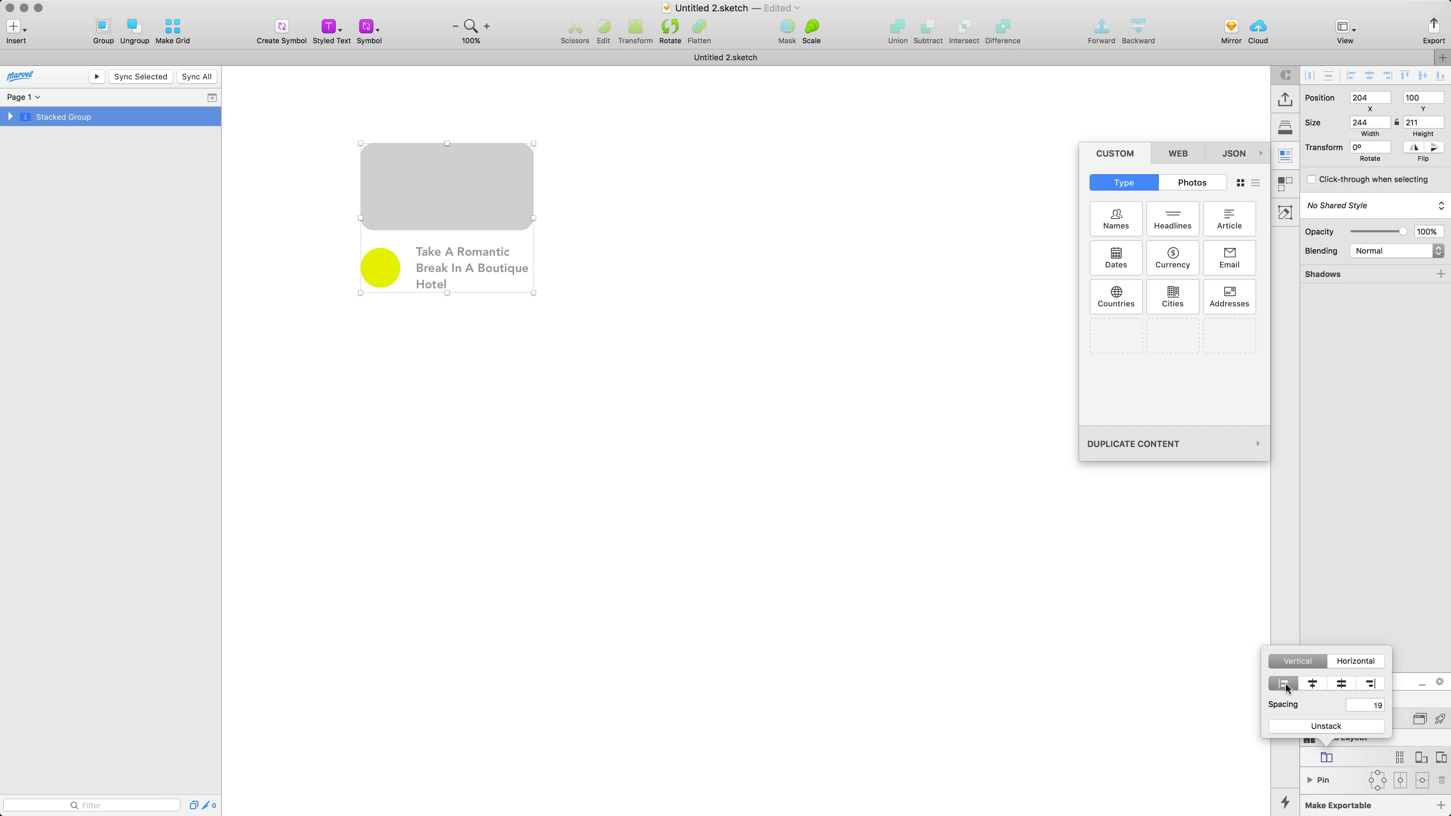
left_click(957, 595)
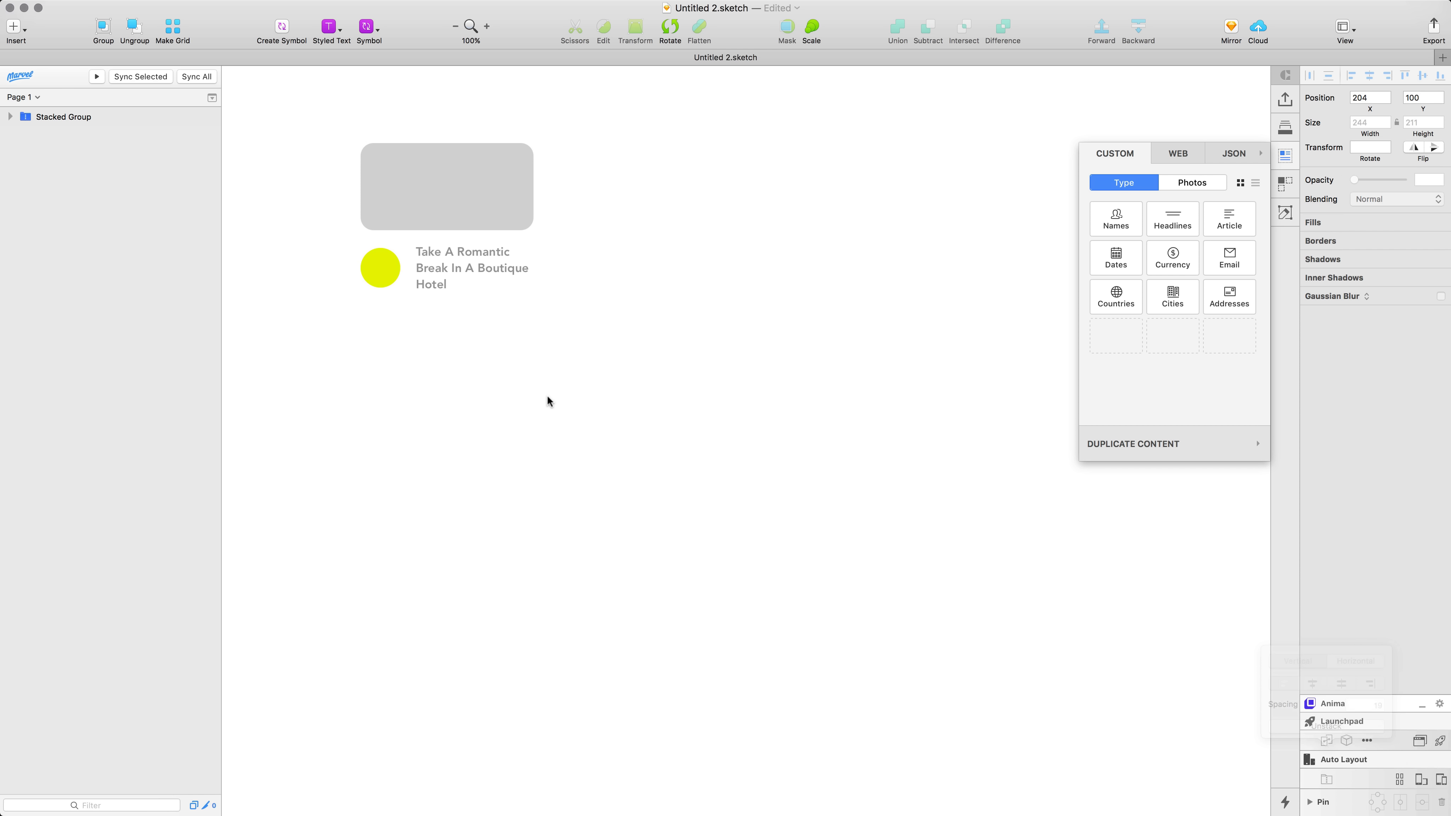
Step: Duplicate the stacked card group with Craft's Duplicate, enabling both vertical and horizontal repetition
left_click(400, 224)
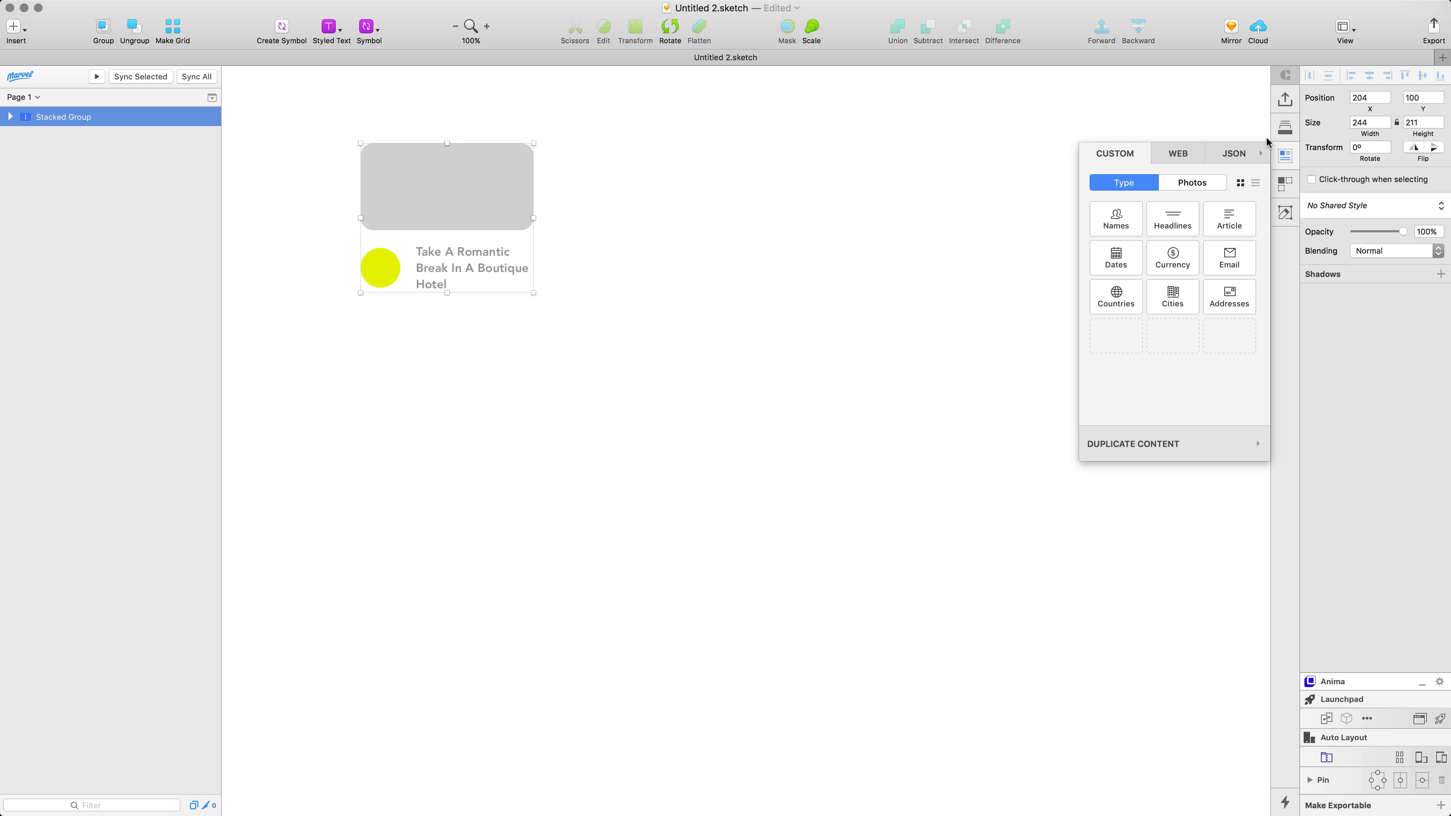
left_click(1287, 189)
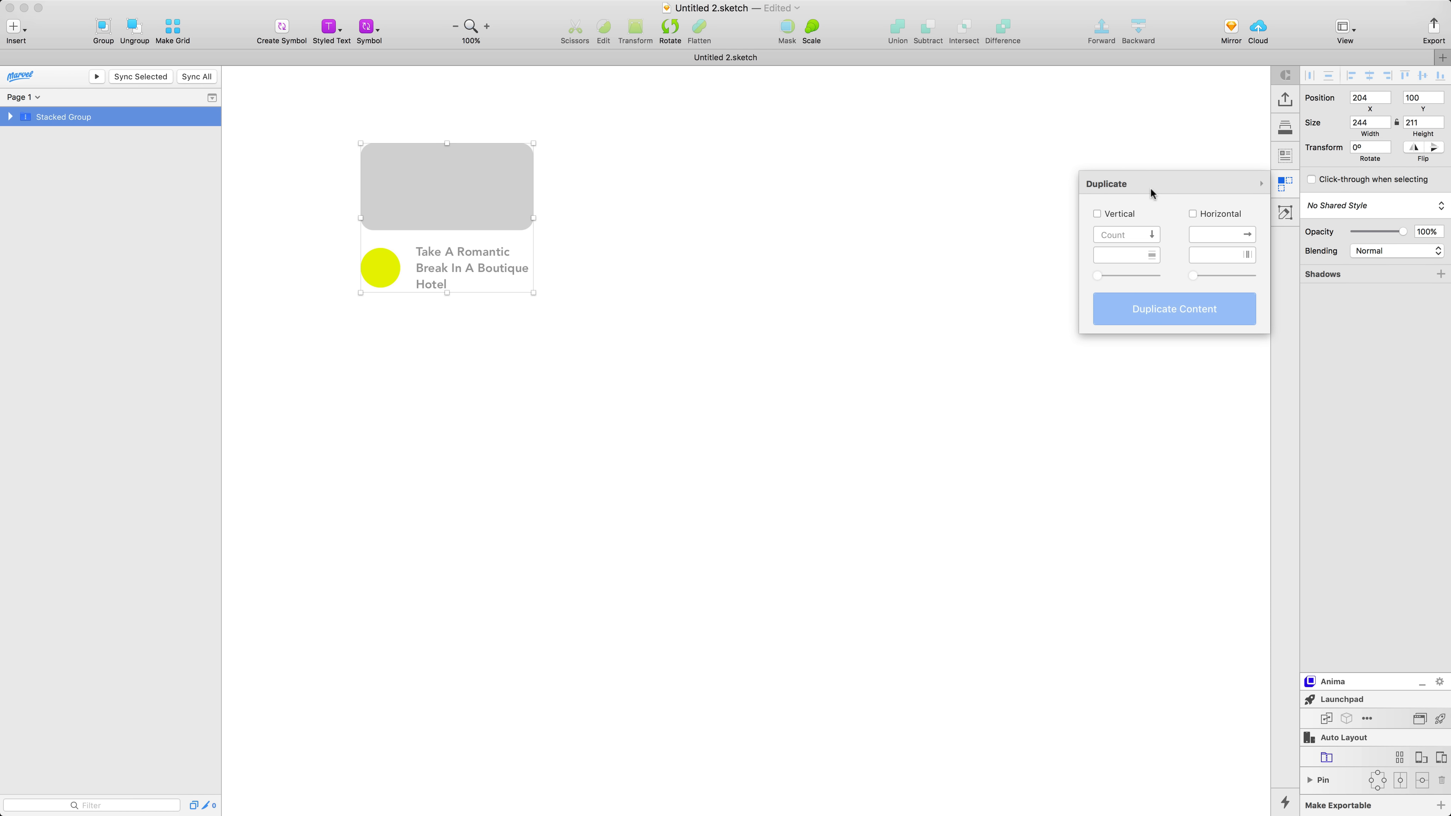
left_click(1097, 215)
left_click(1193, 215)
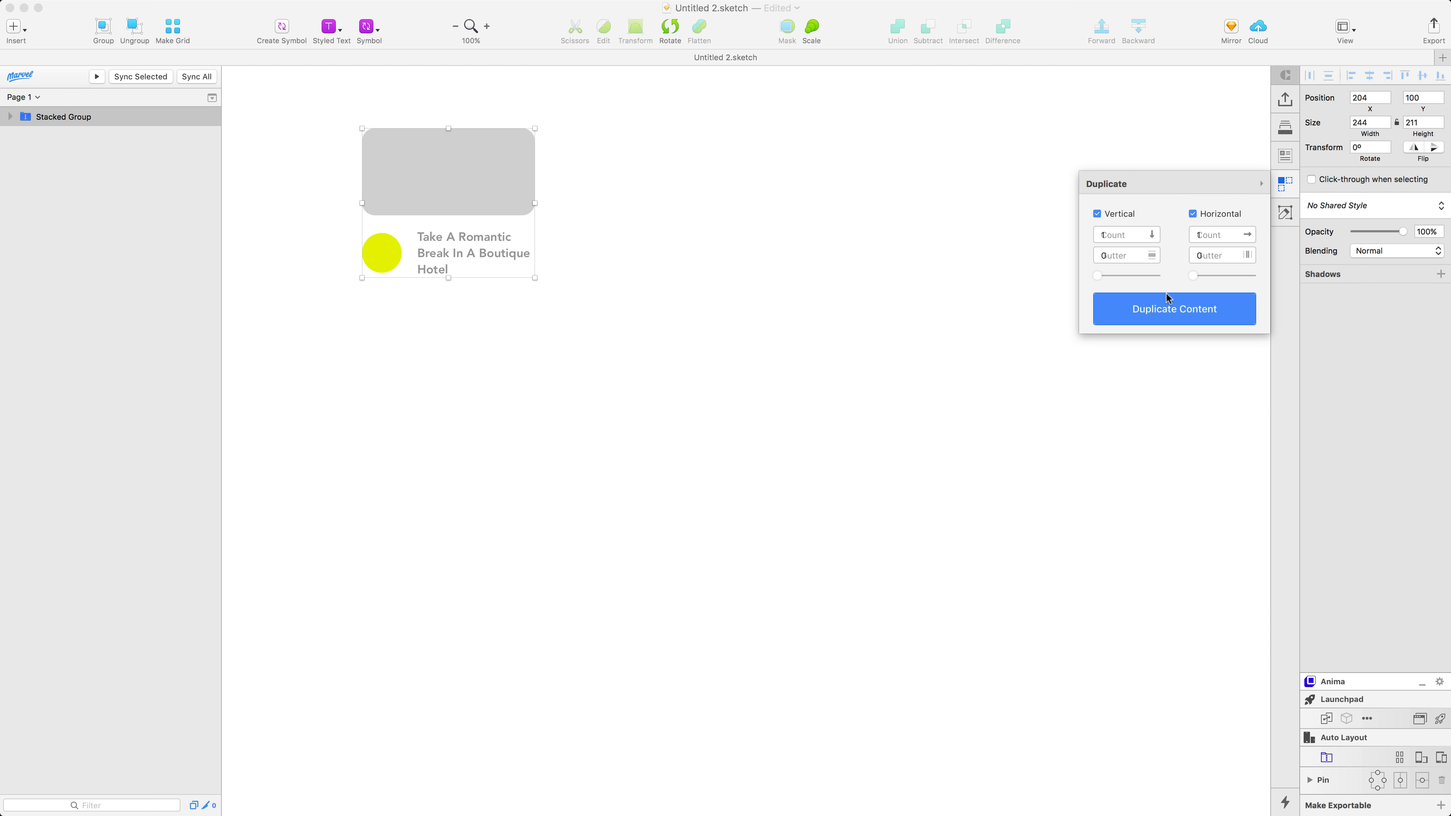
left_click(1180, 316)
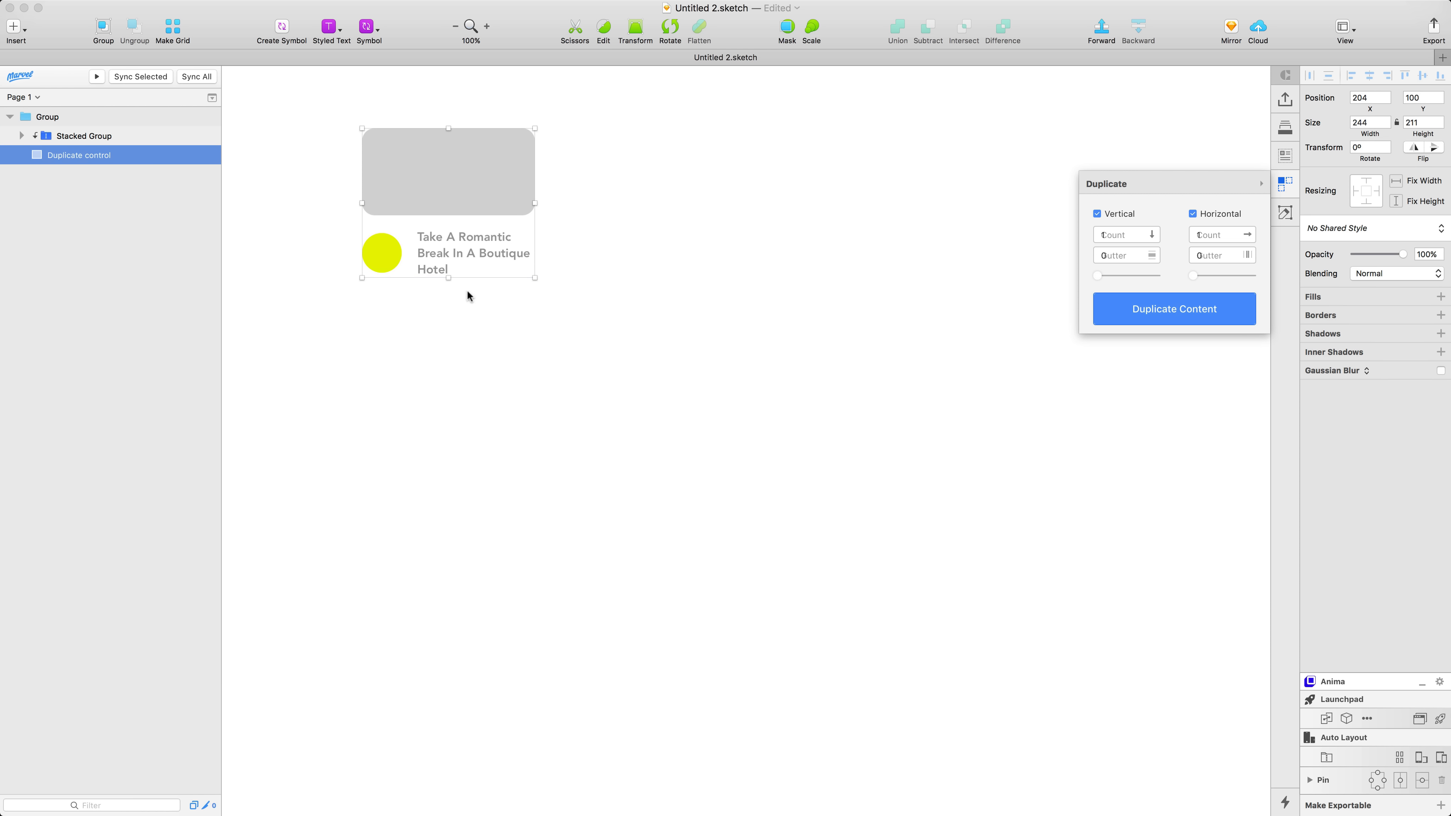
Step: Repeat the card vertically to a count of 4 with a gutter of 28, and stack the four cards vertically with Anima, left-aligned
left_click_drag(451, 281, 454, 586)
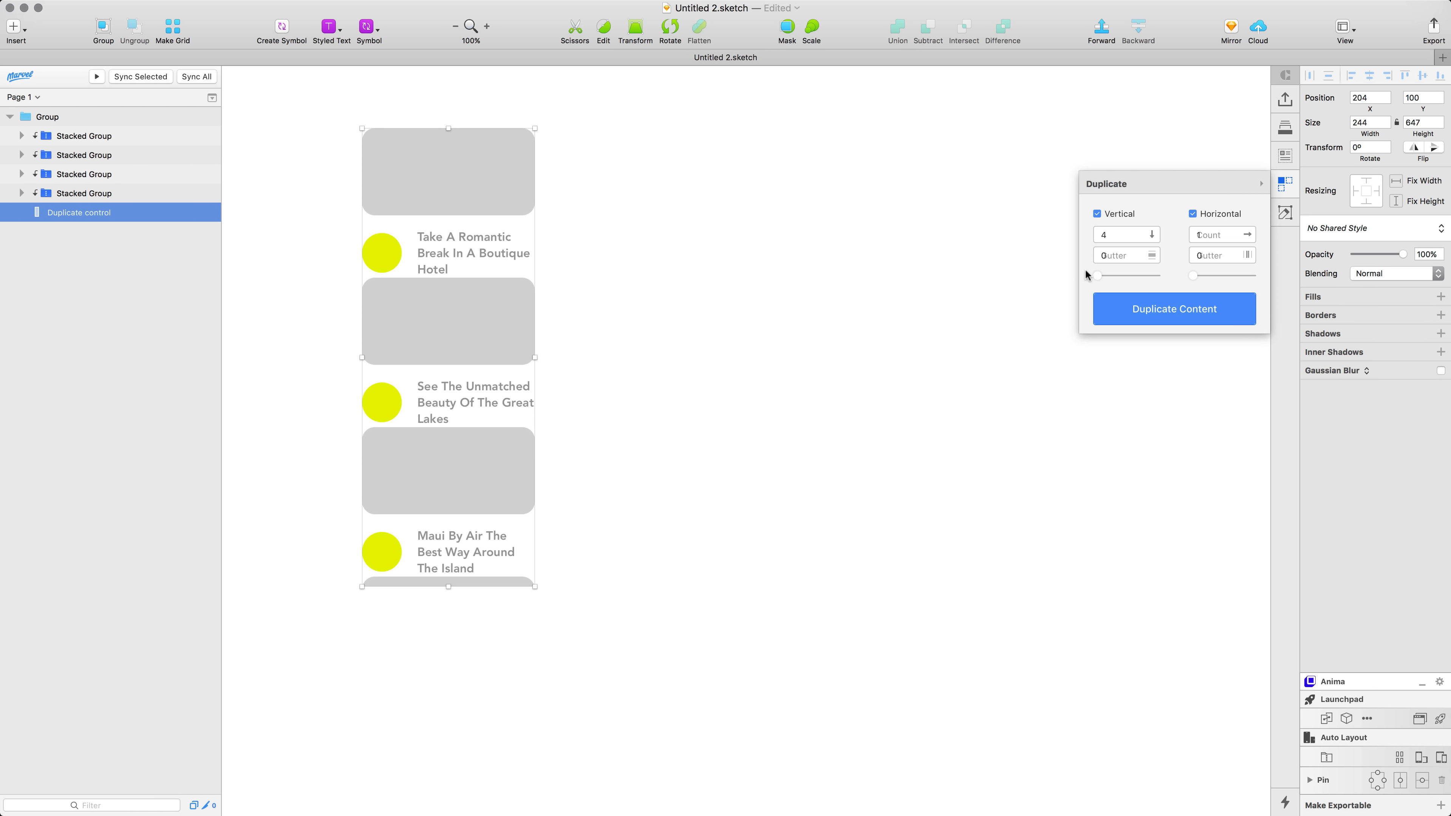
left_click_drag(1100, 274, 1114, 272)
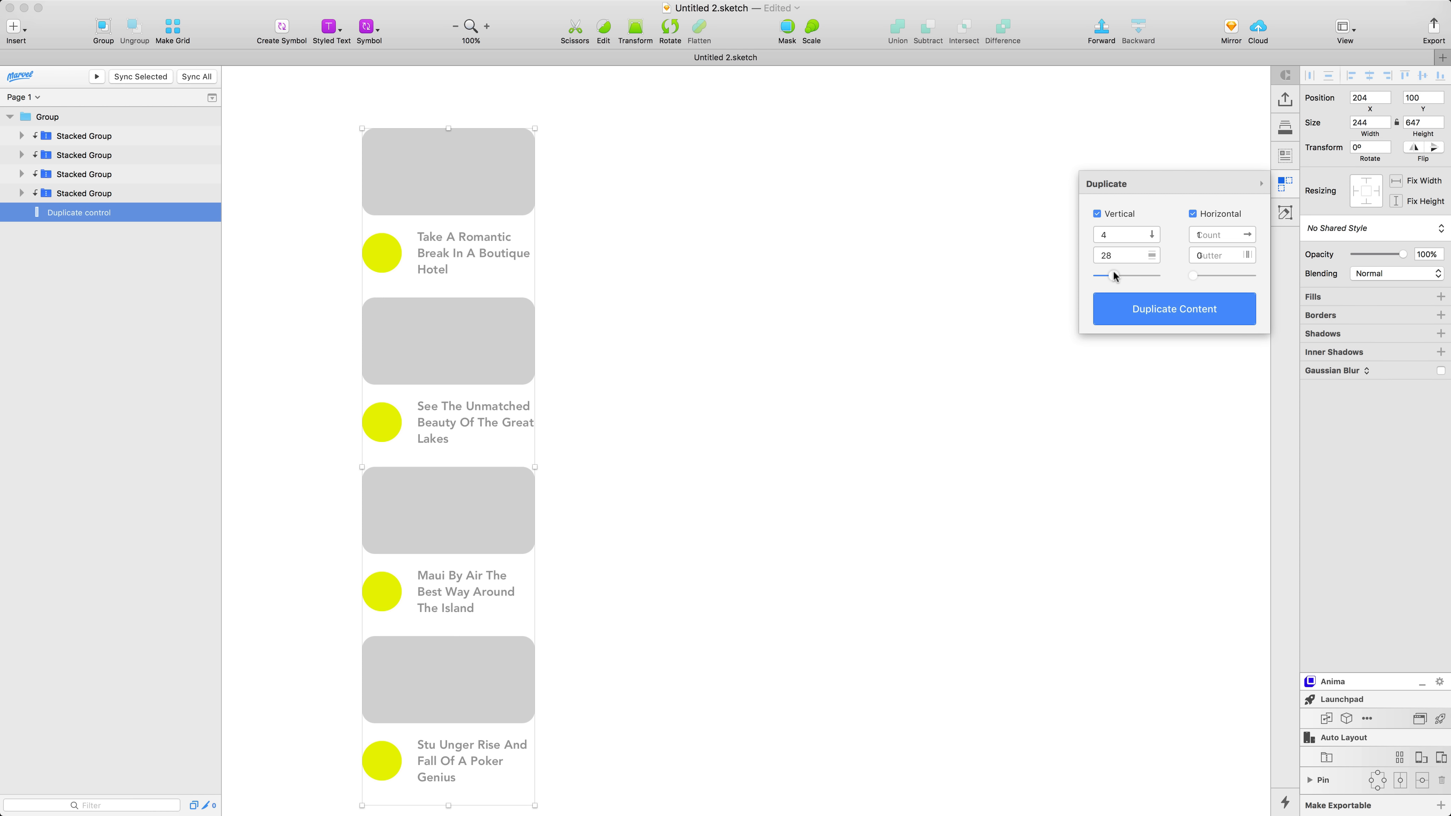
left_click(94, 137)
left_click(119, 196, "shift")
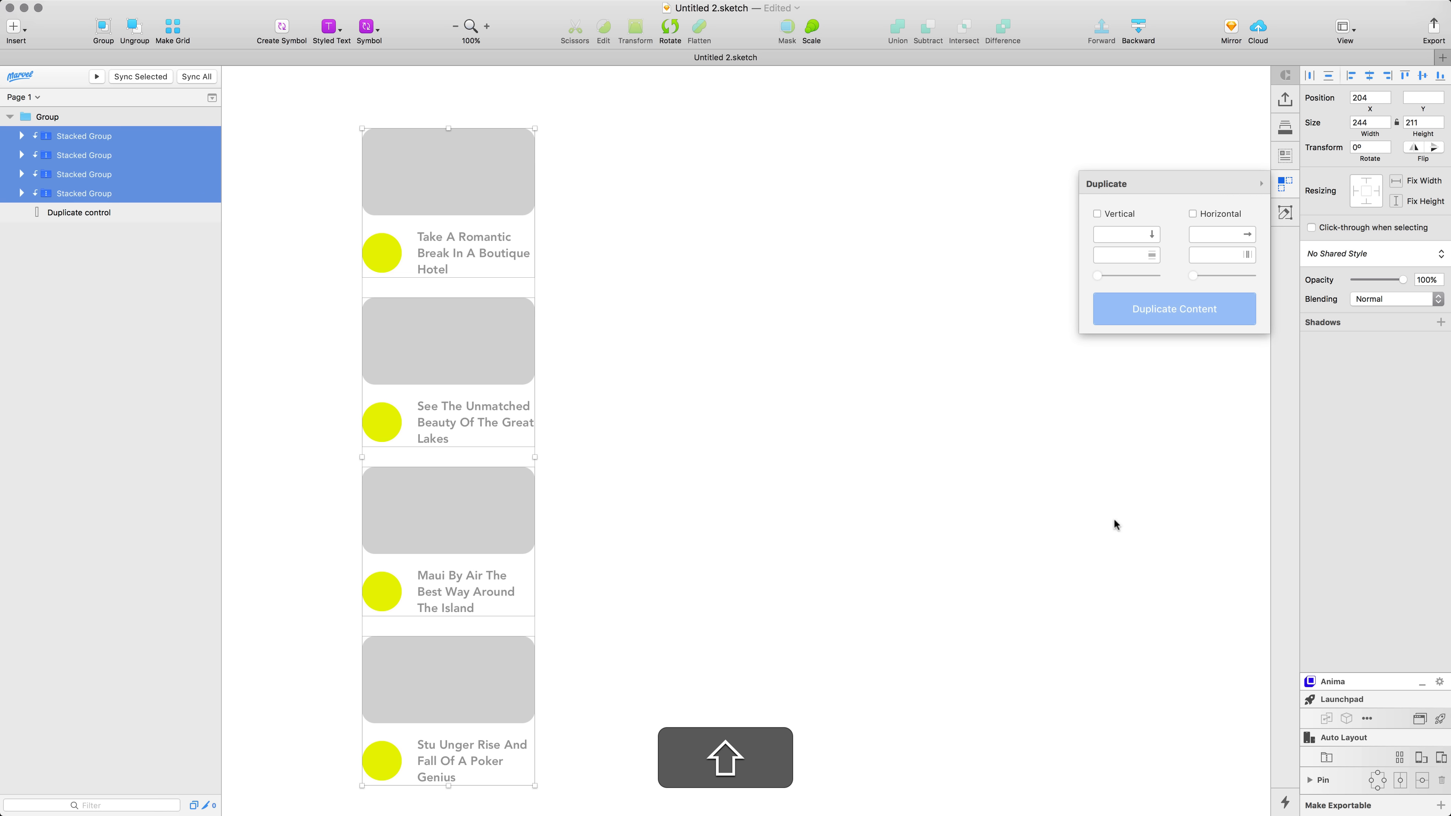
left_click(1326, 758)
left_click(1285, 685)
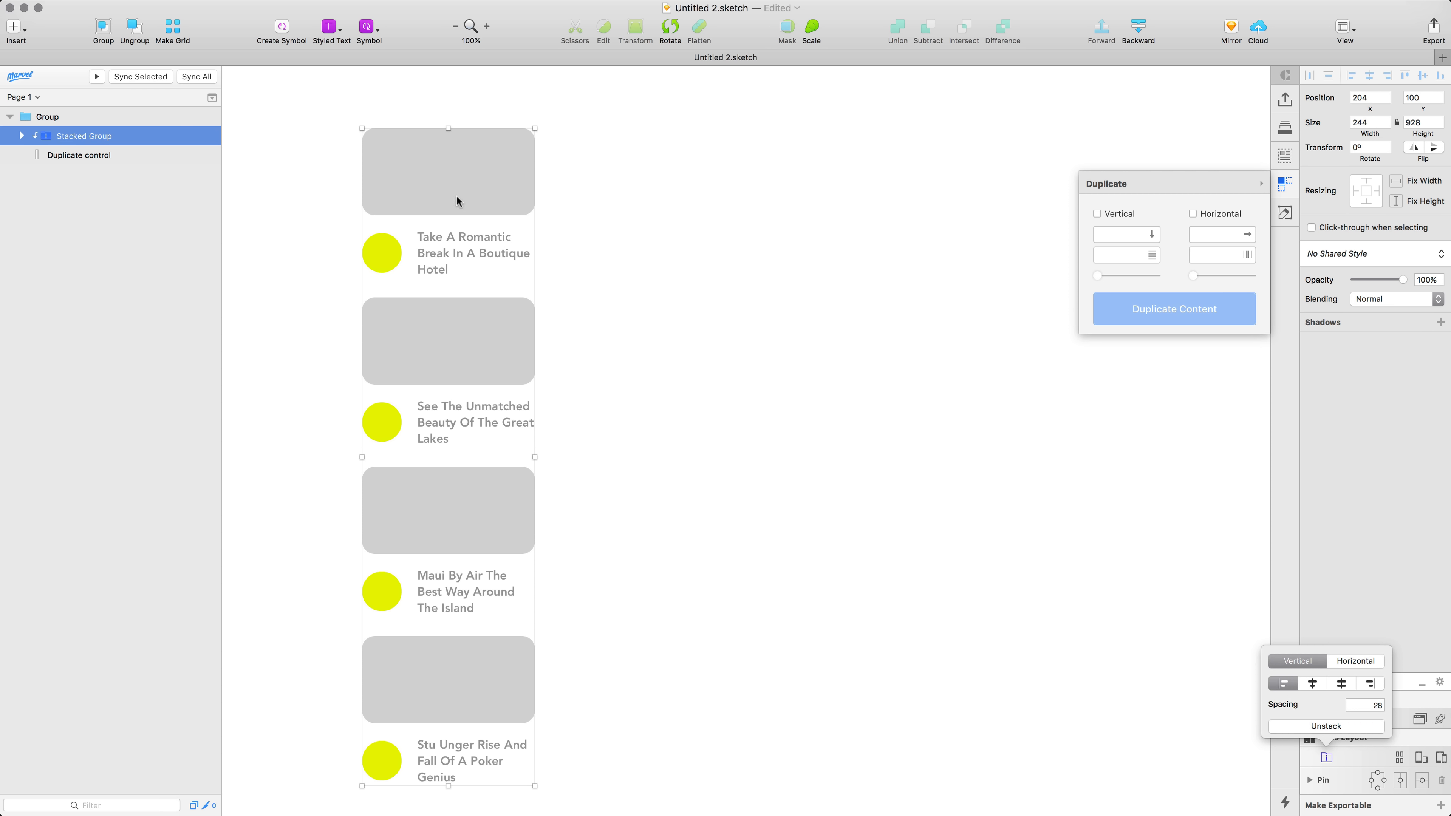
Step: Repeat the stacked card column horizontally to a count of 3 with a gutter of 30, using the Duplicate control
left_click(73, 155)
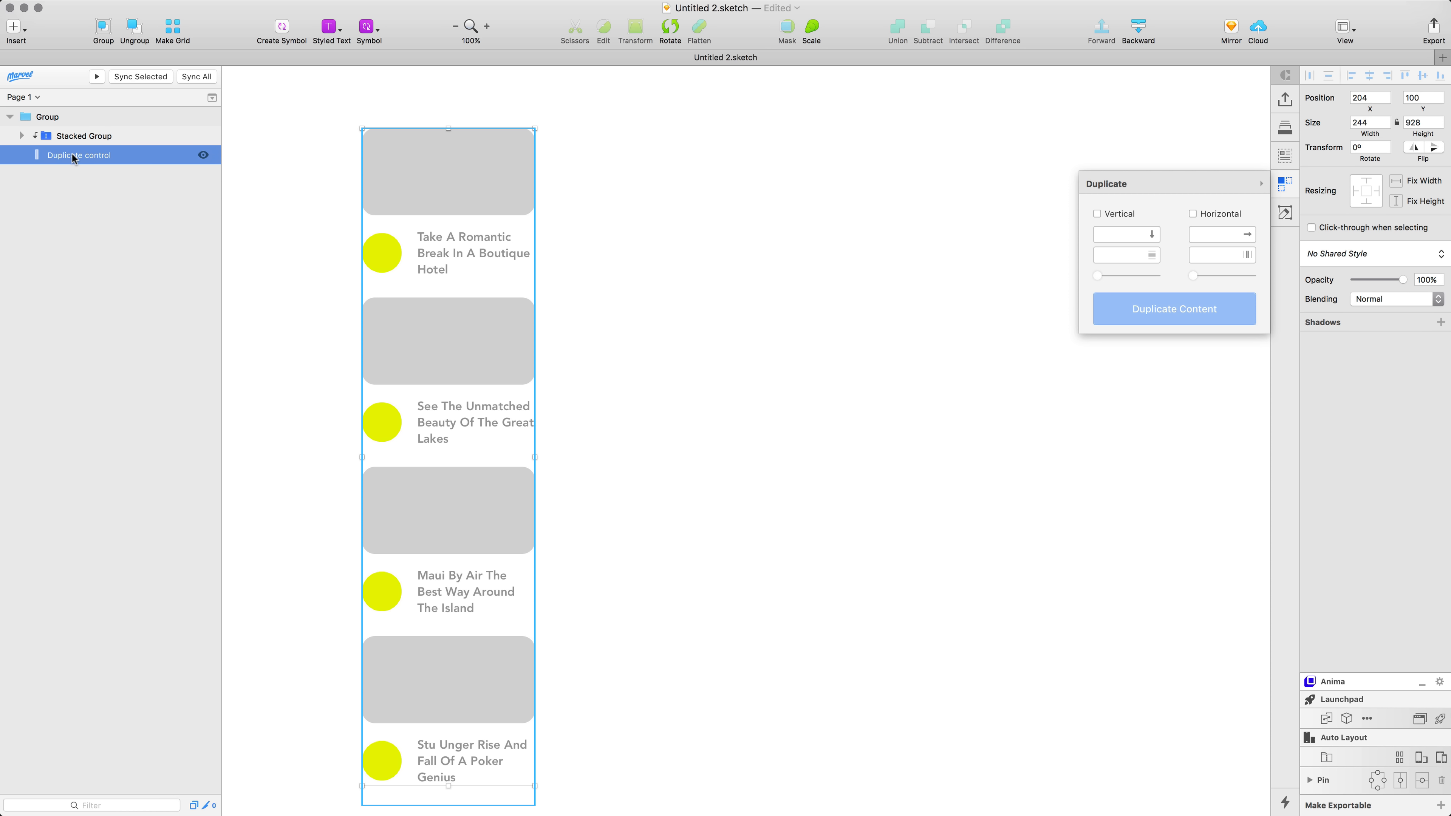
left_click(1193, 214)
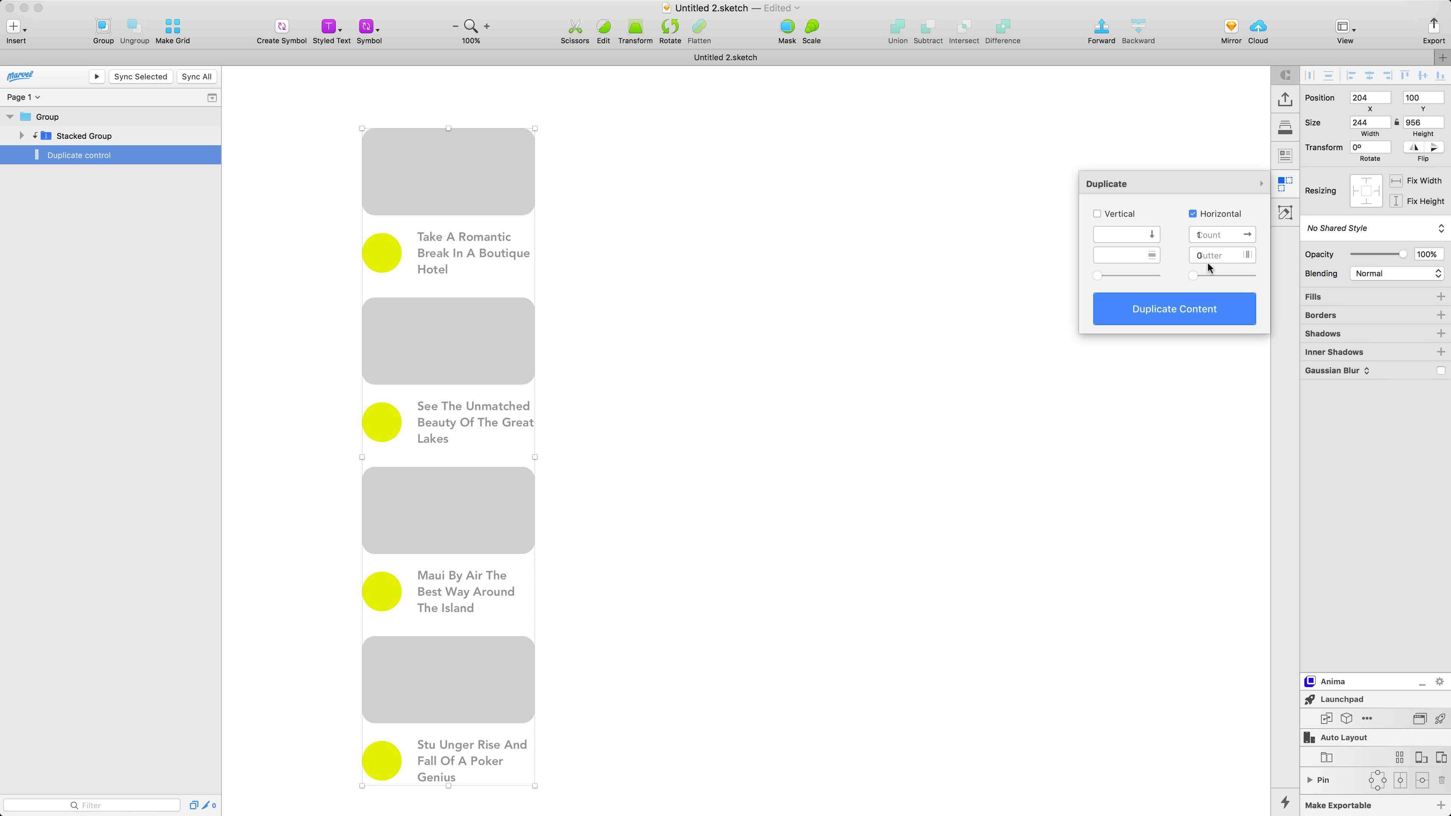
left_click_drag(535, 457, 857, 457)
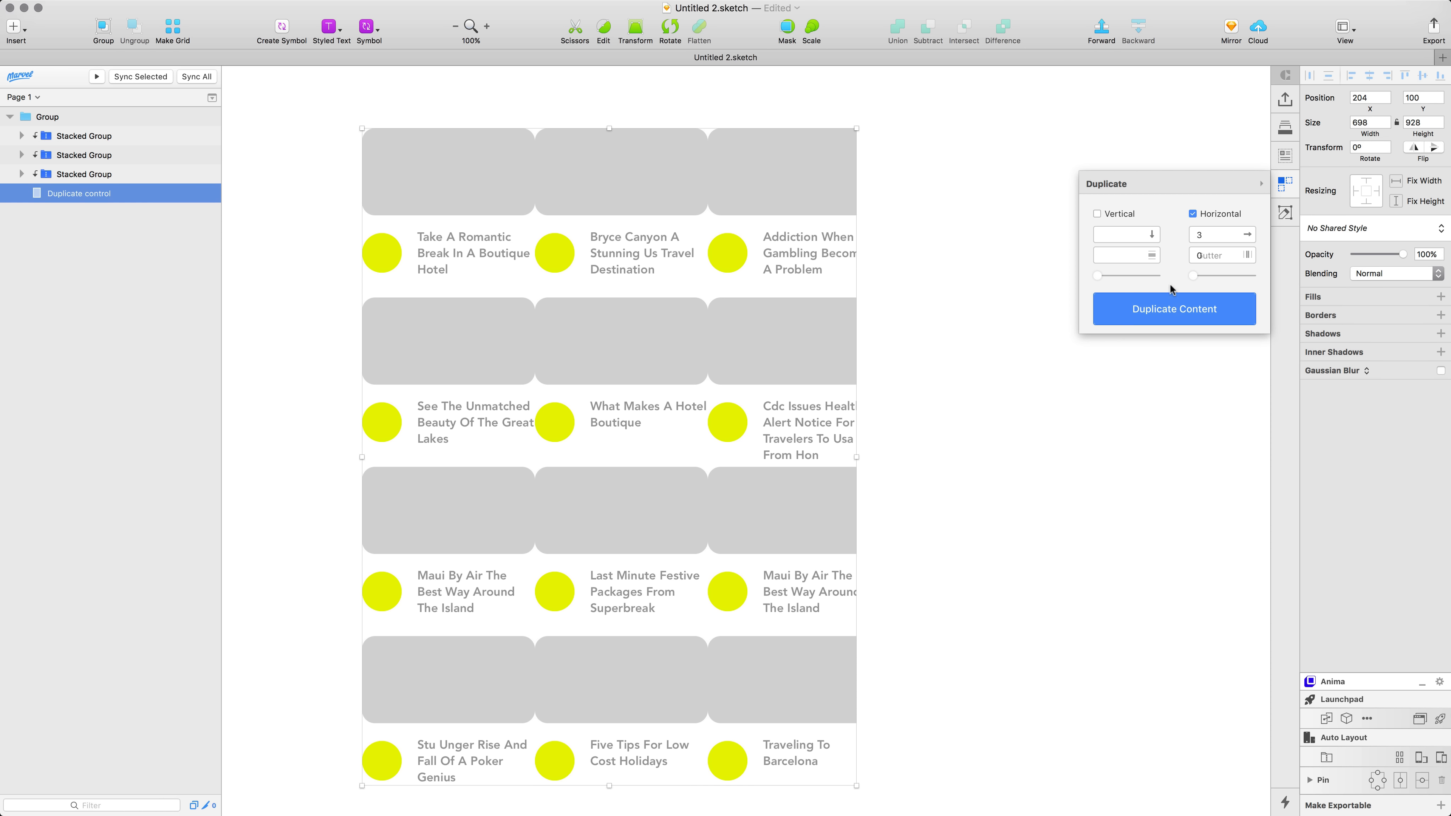
left_click_drag(1198, 278, 1210, 280)
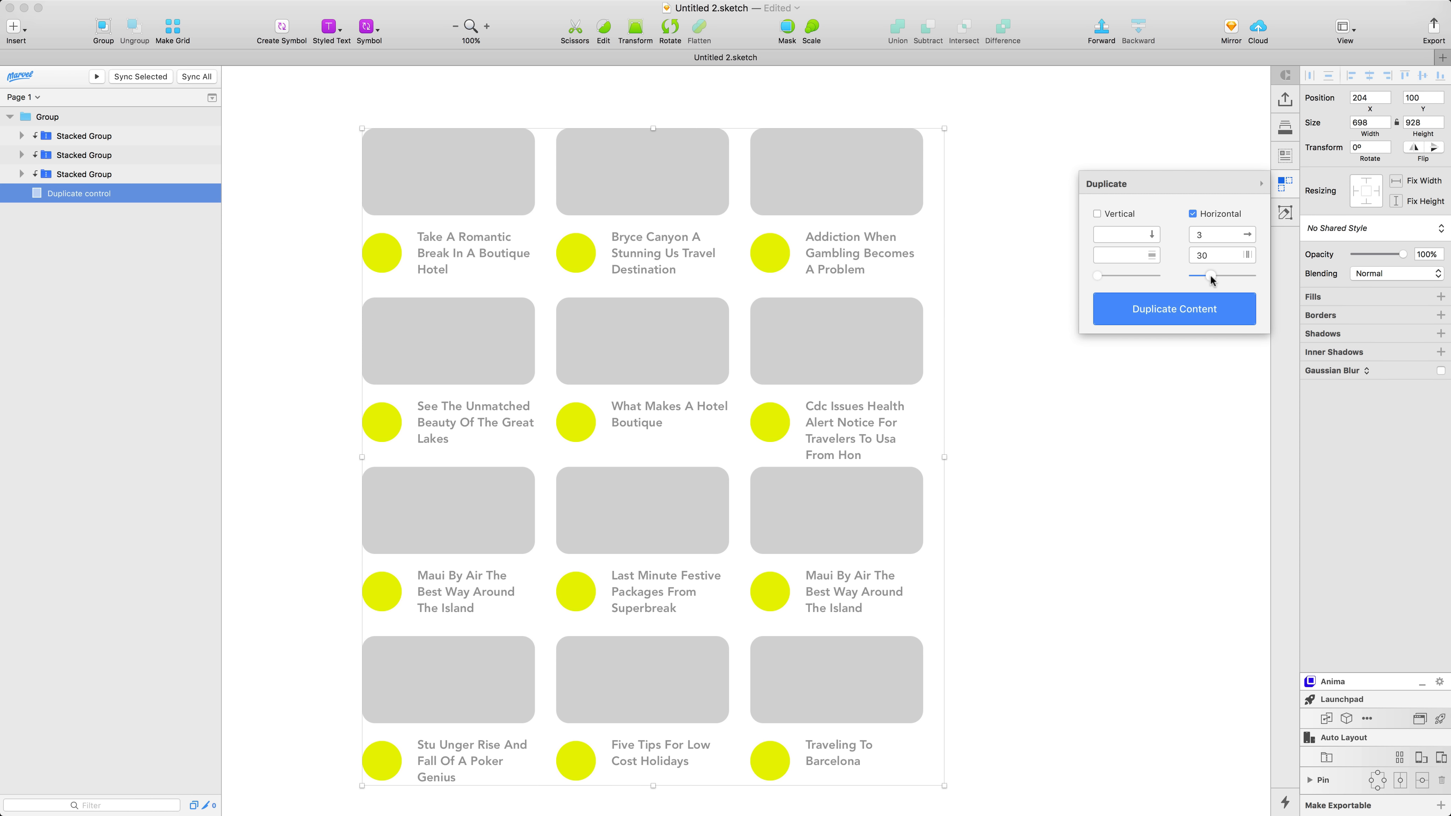
left_click(815, 196)
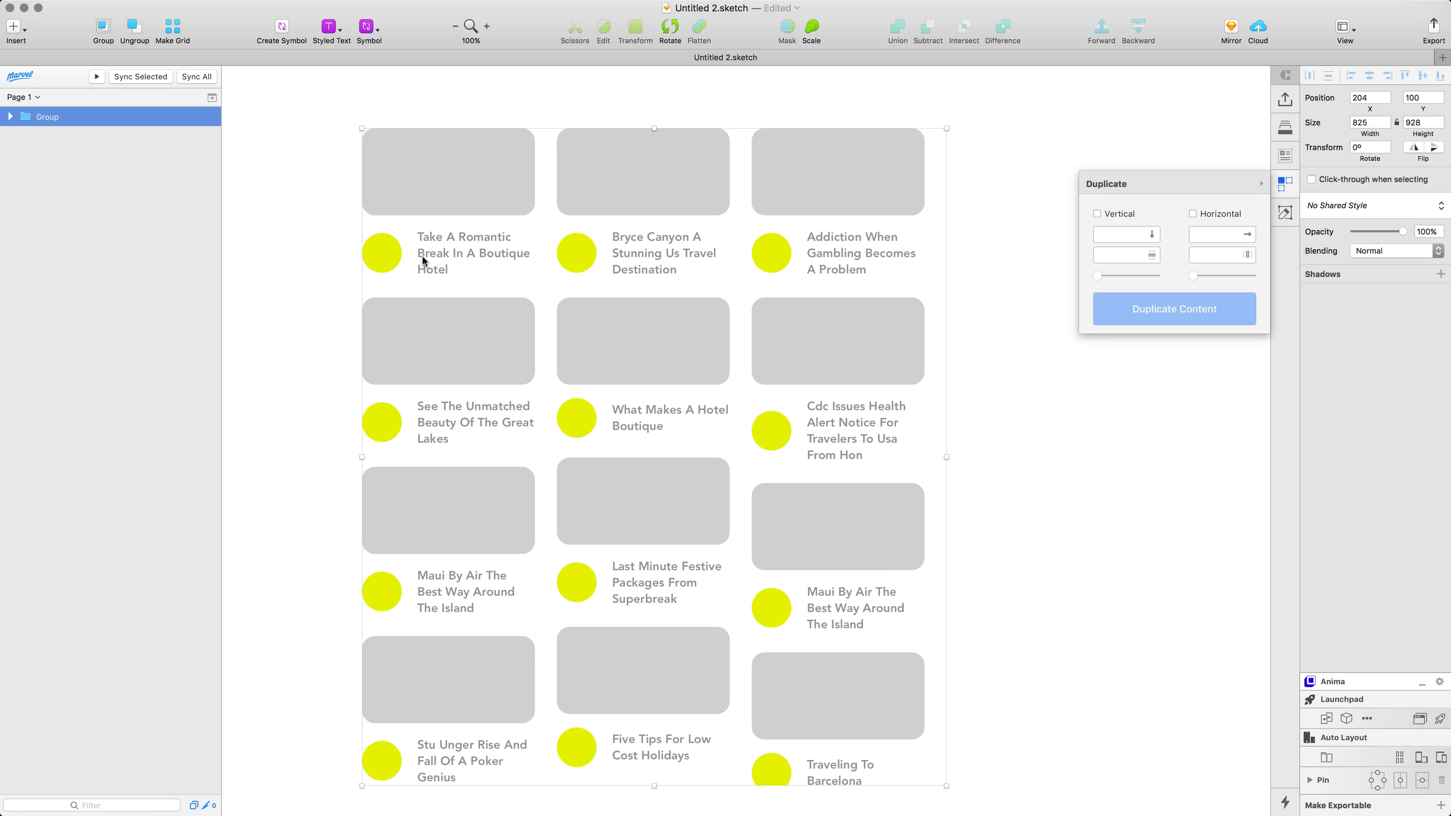
Step: Select all twelve yellow ovals in the card grid and fill them with Neutral persona photos from Content Generator
left_click(382, 253, "super")
left_click(578, 256, "shift+super")
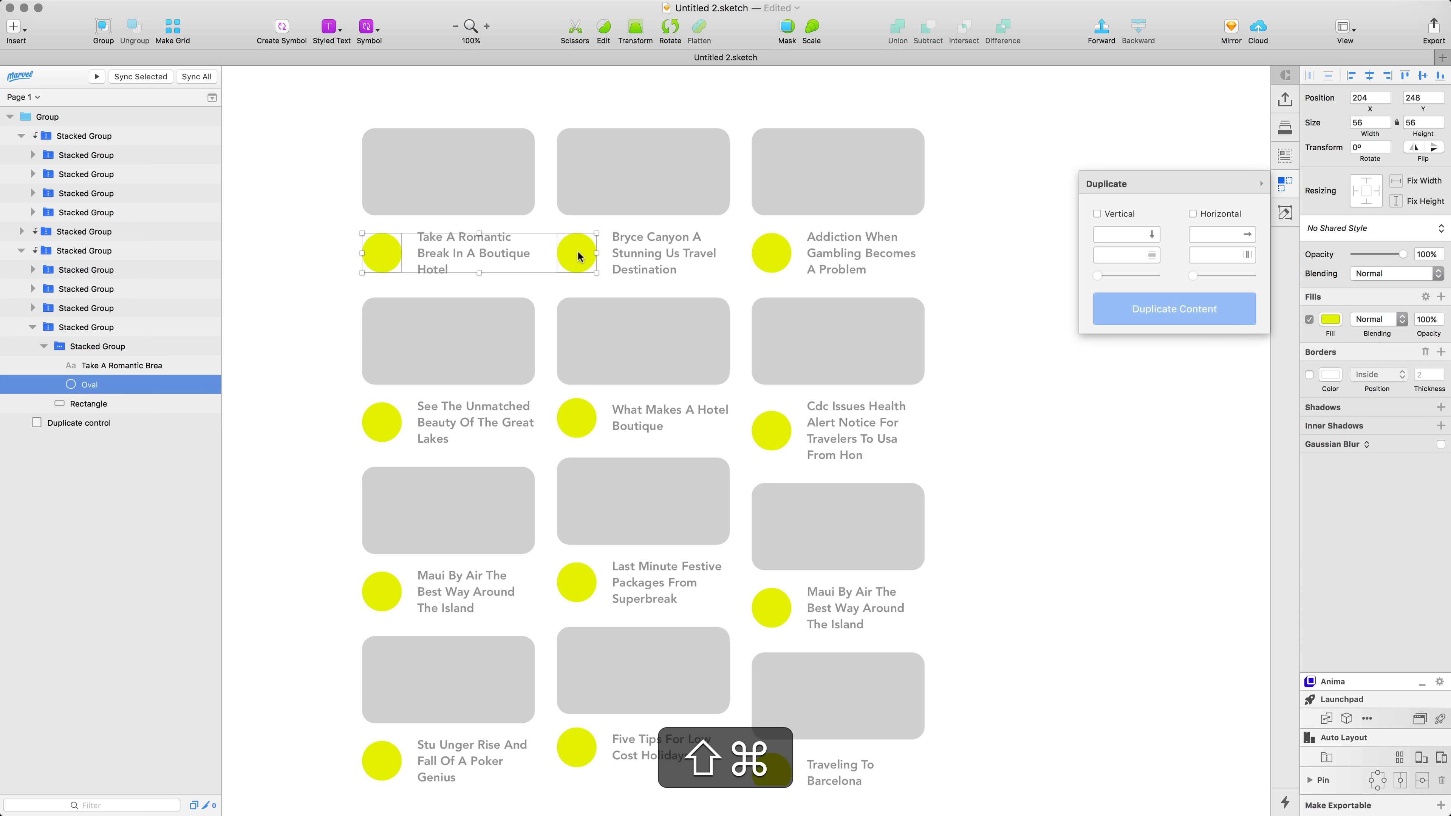
left_click(770, 251, "shift+super")
left_click(388, 429, "shift+super")
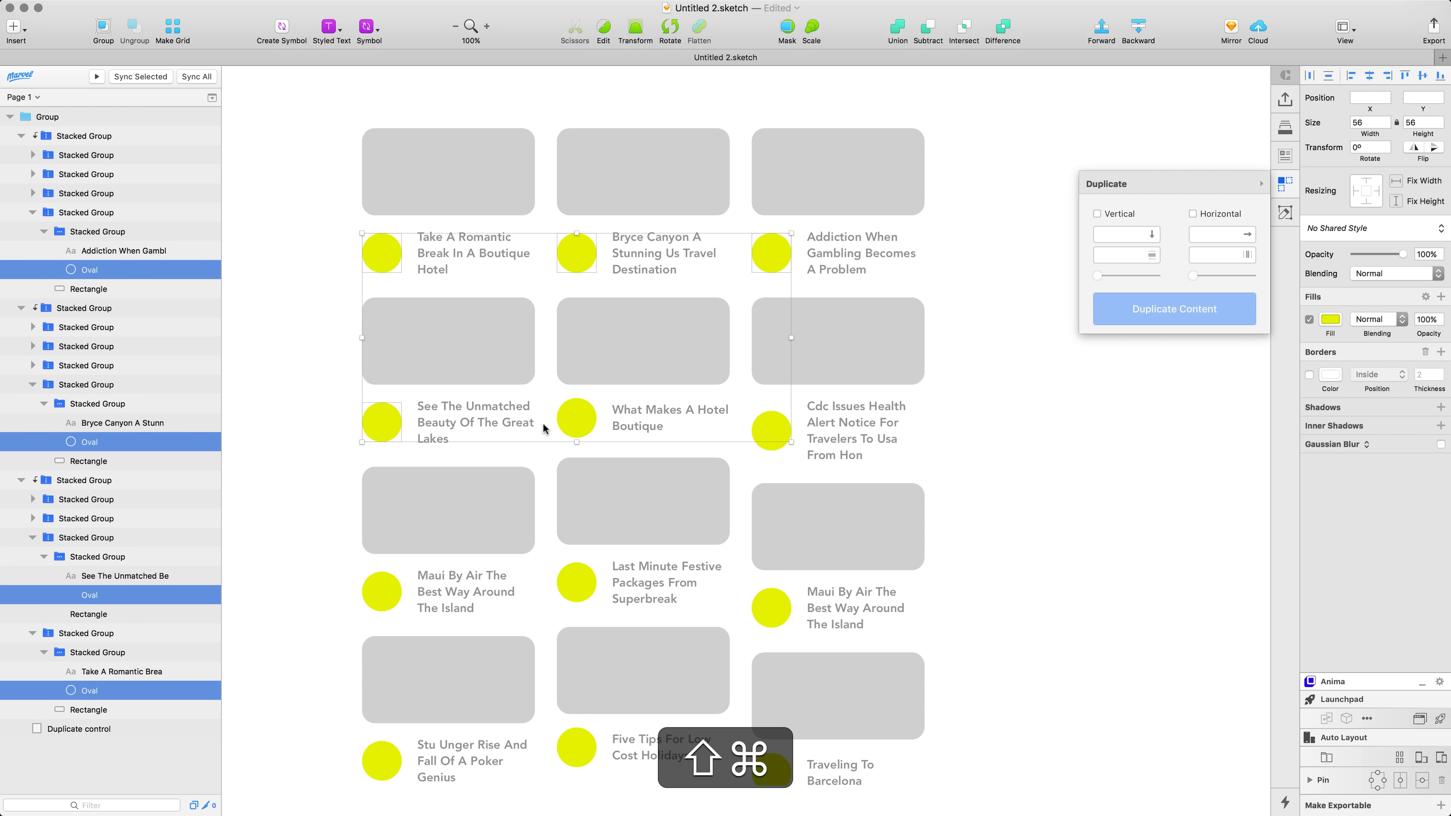
left_click(577, 419, "shift+super")
left_click(768, 436, "shift+super")
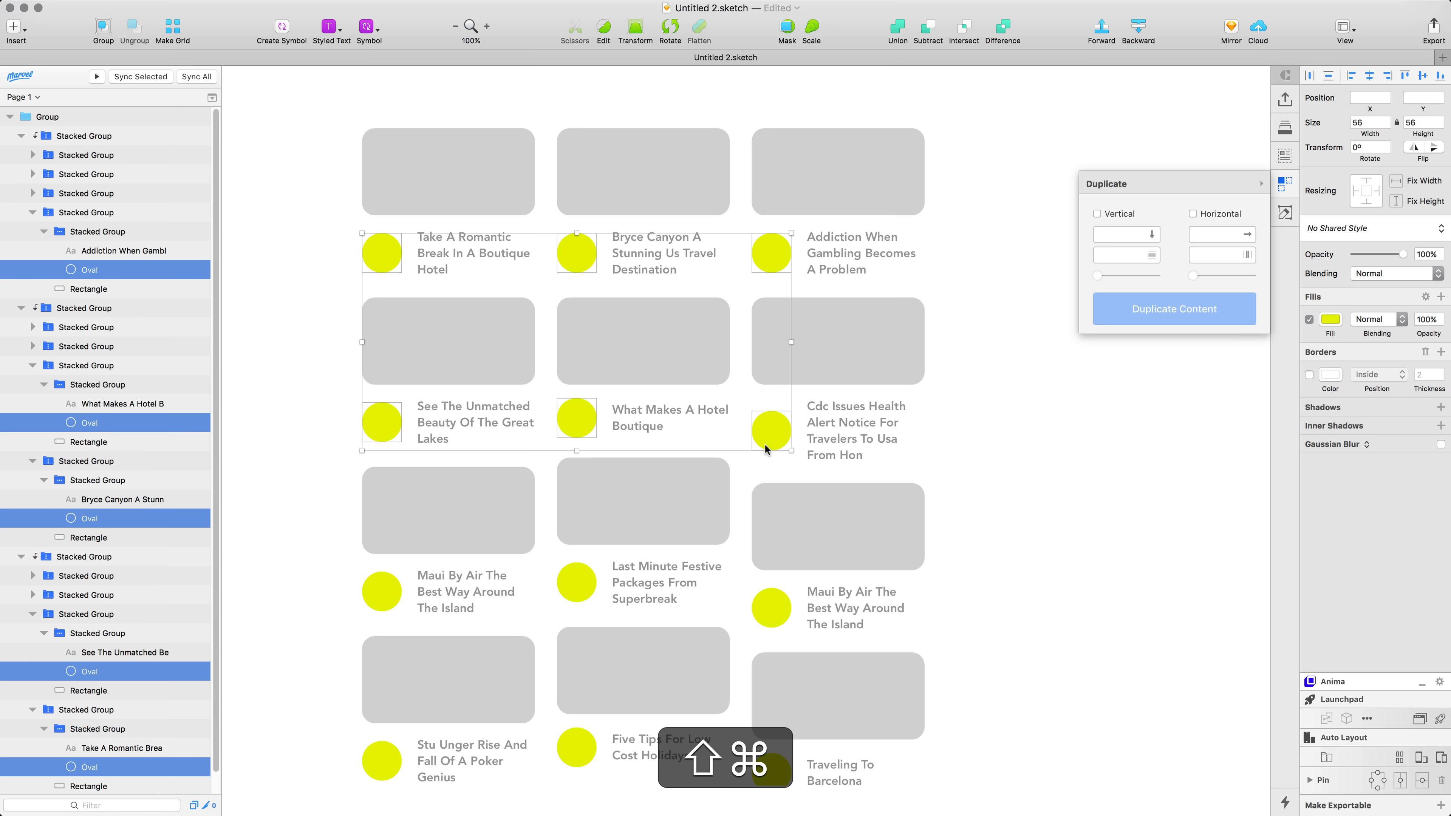
left_click(771, 610, "shift+super")
left_click(576, 582, "shift+super")
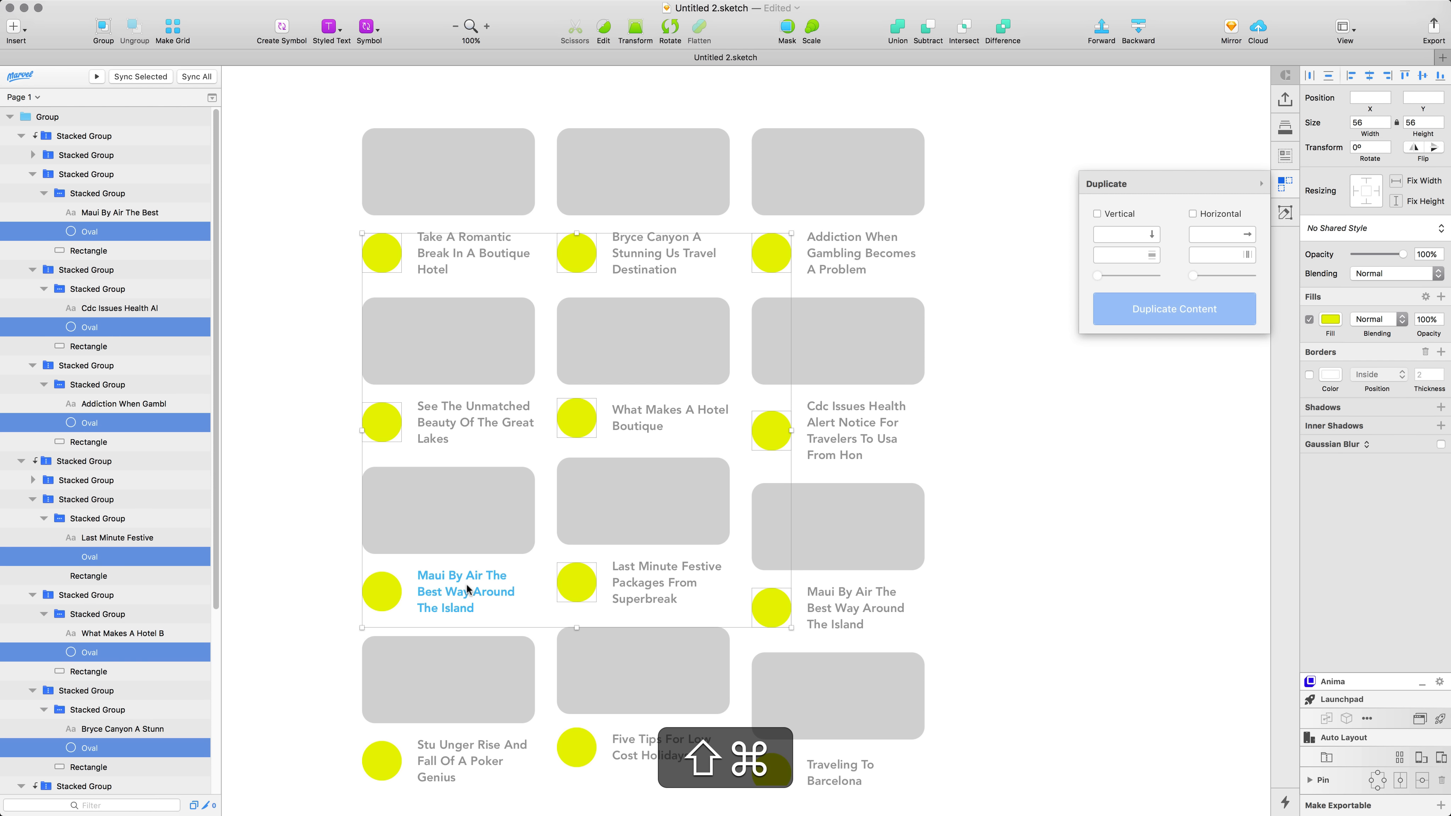
left_click(387, 594, "shift+super")
left_click(375, 766, "shift+super")
left_click(571, 746, "shift+super")
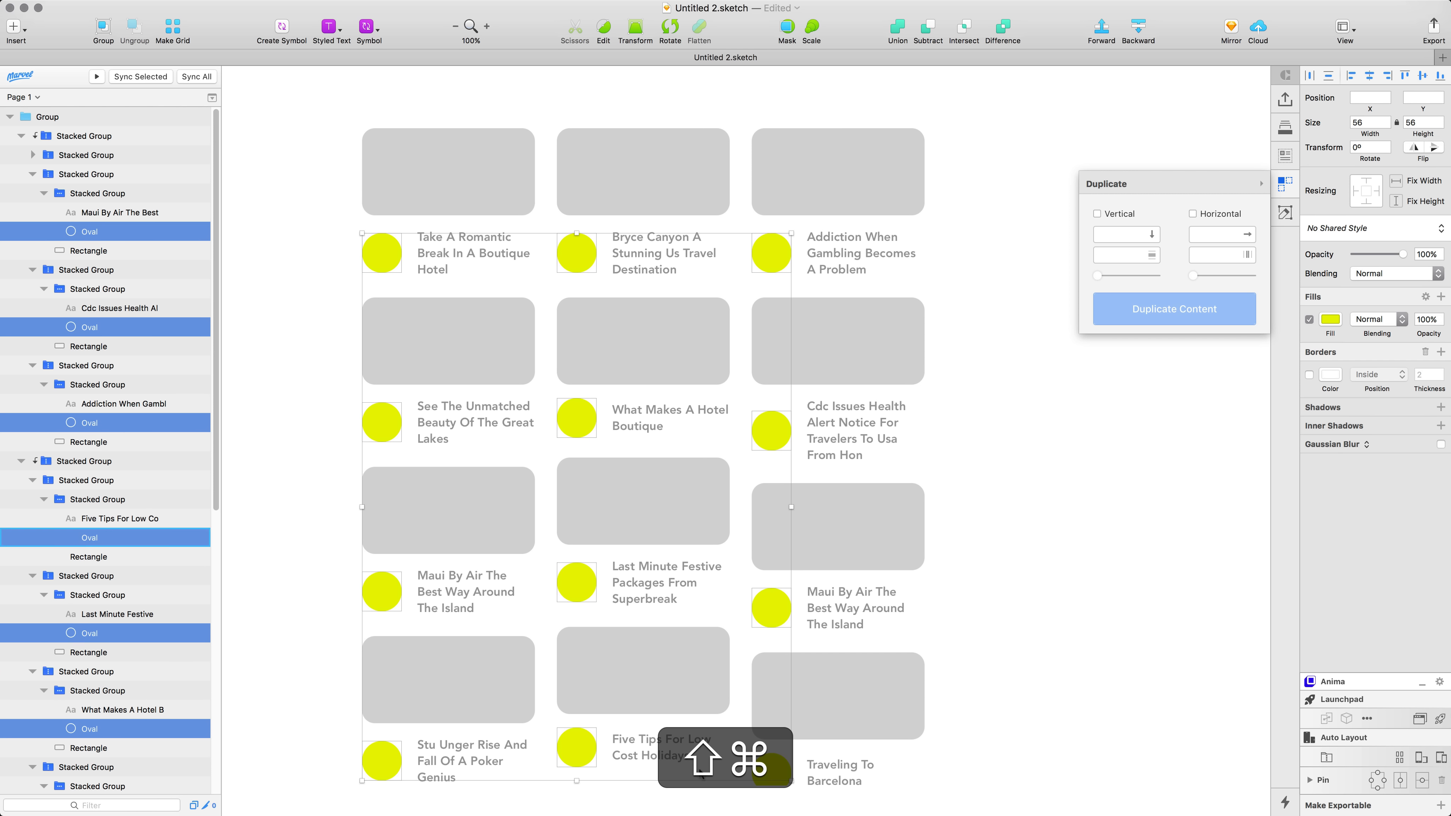
left_click(769, 769, "shift+super")
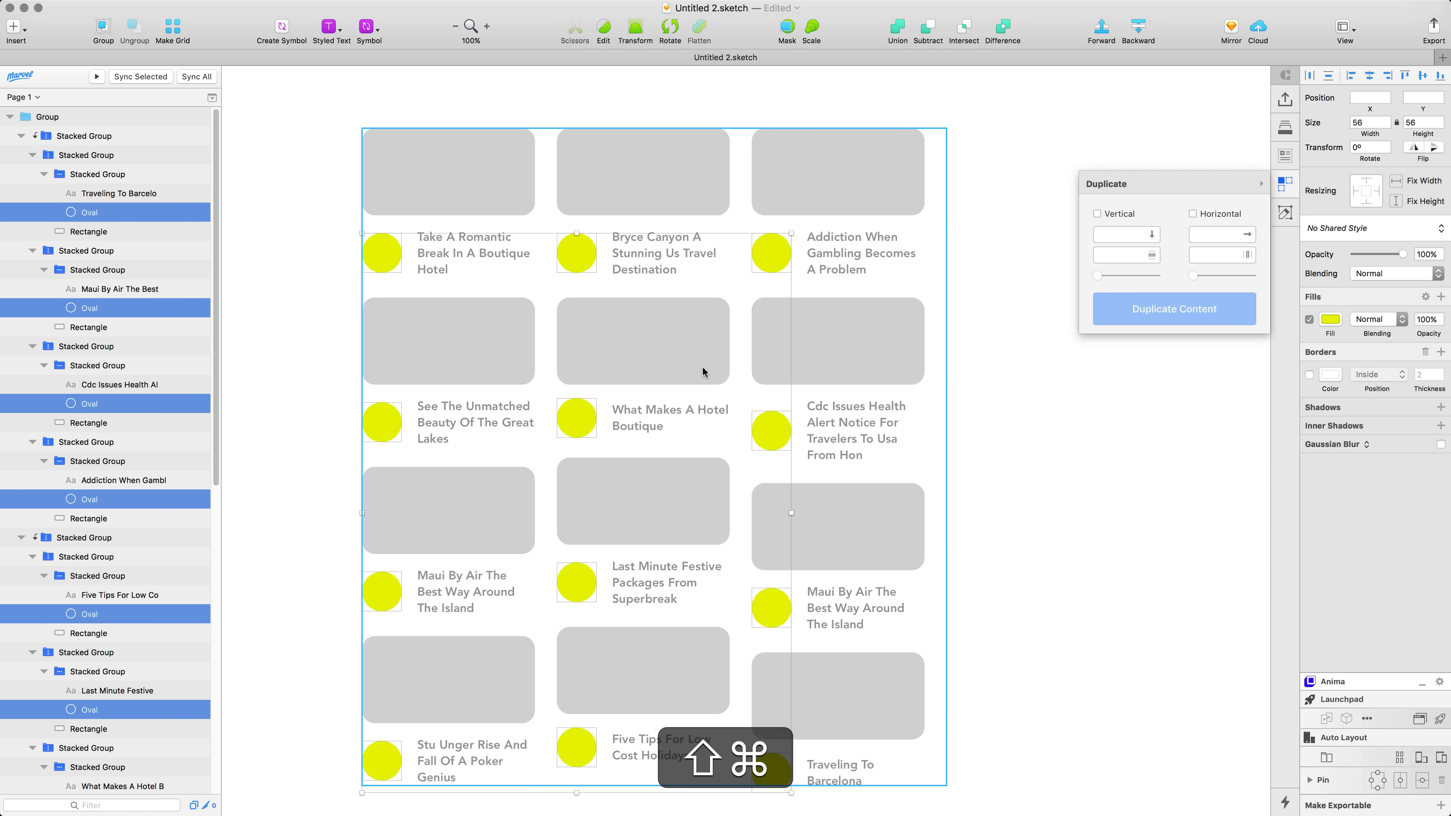
mouse_move(413, 4)
left_click(324, 9)
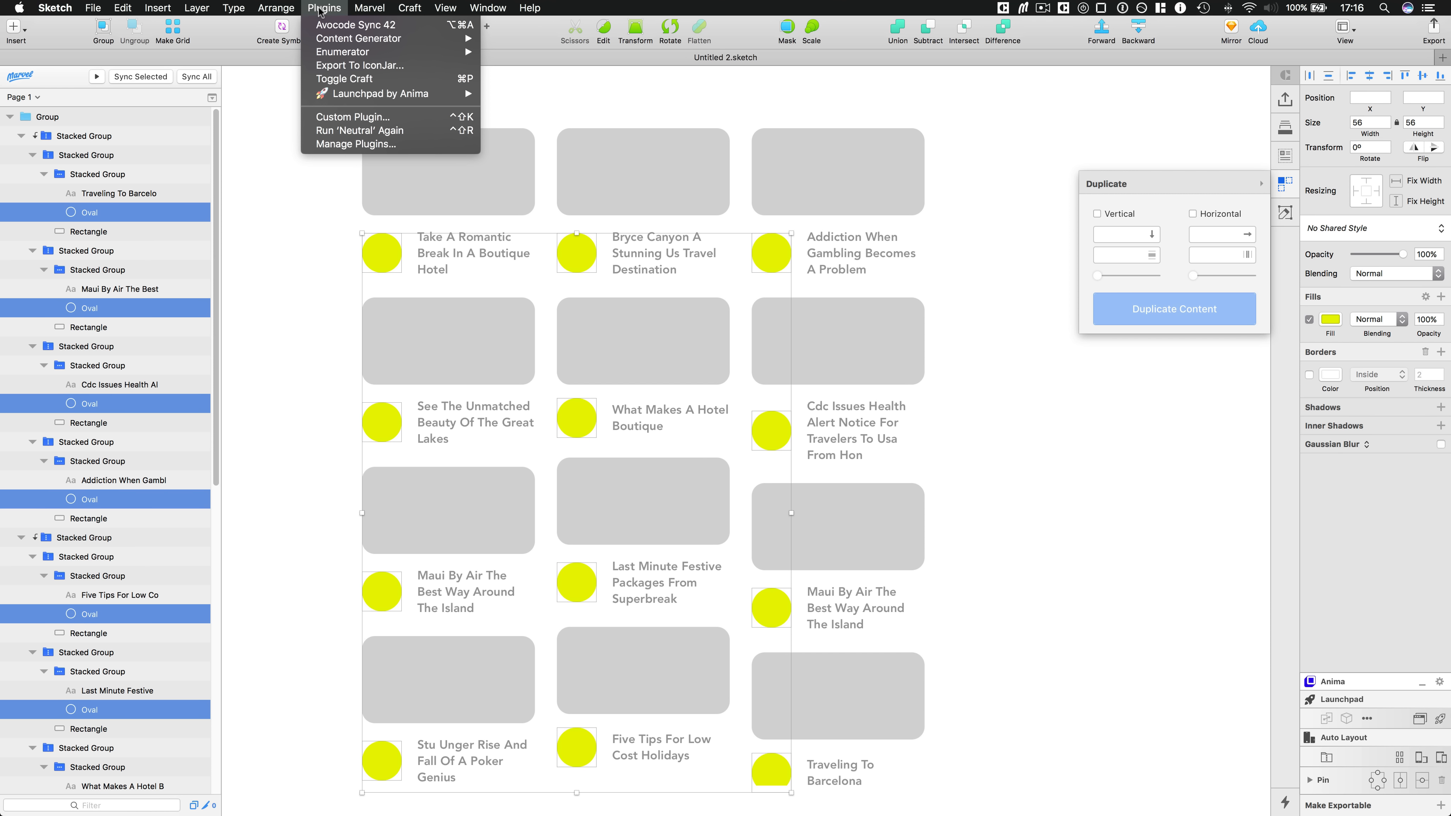
mouse_move(357, 43)
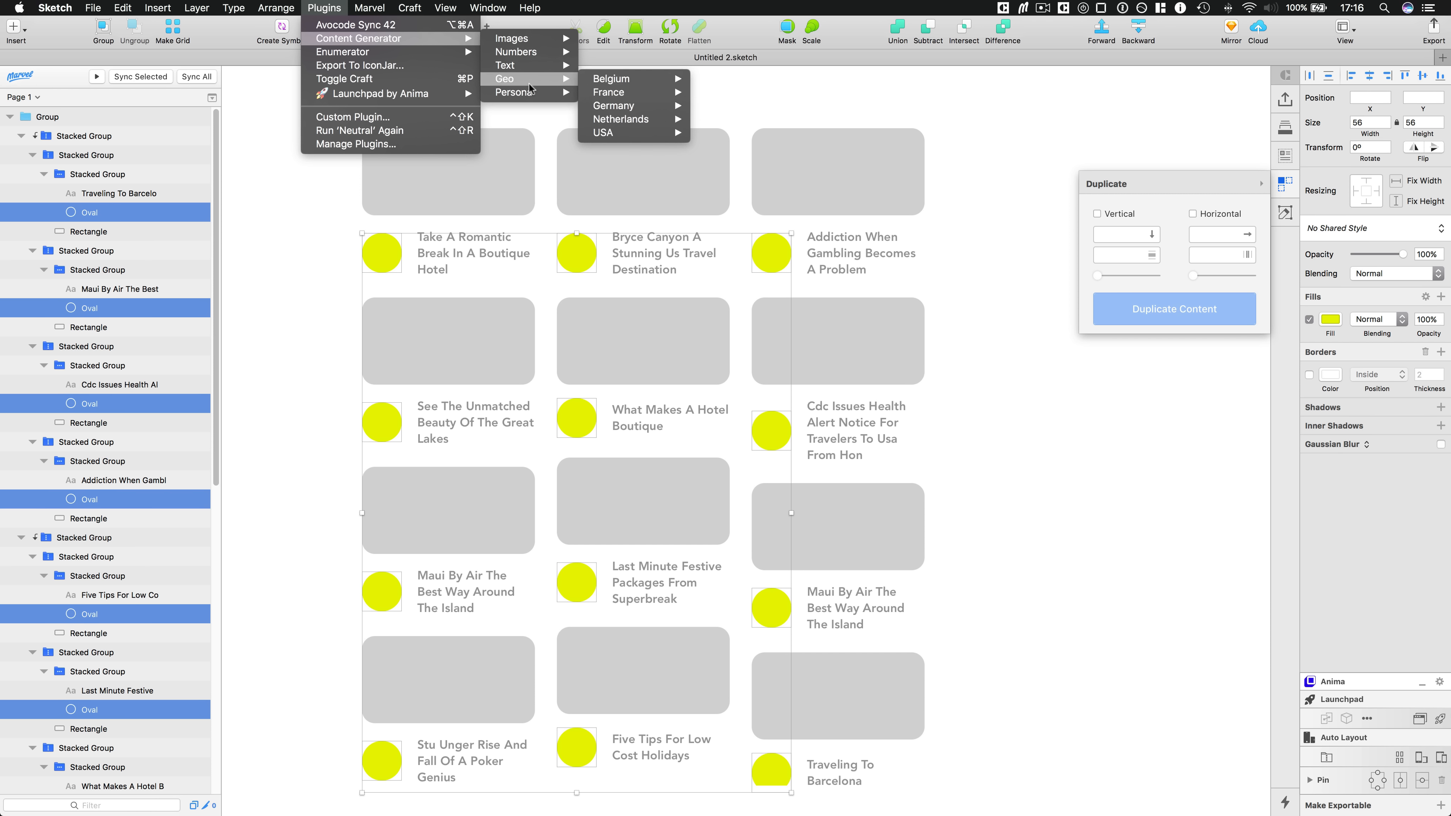
mouse_move(528, 93)
mouse_move(631, 95)
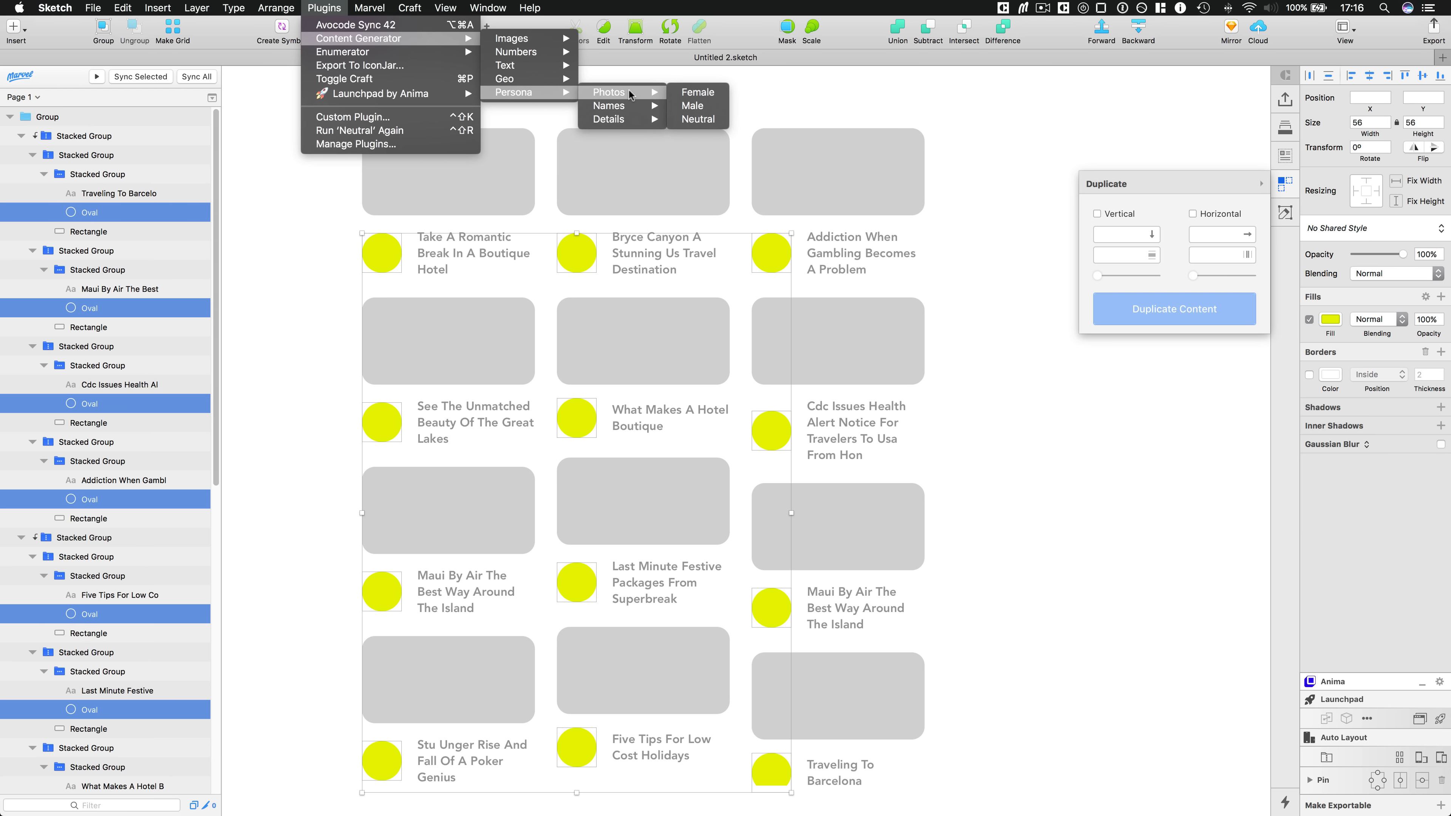
left_click(706, 122)
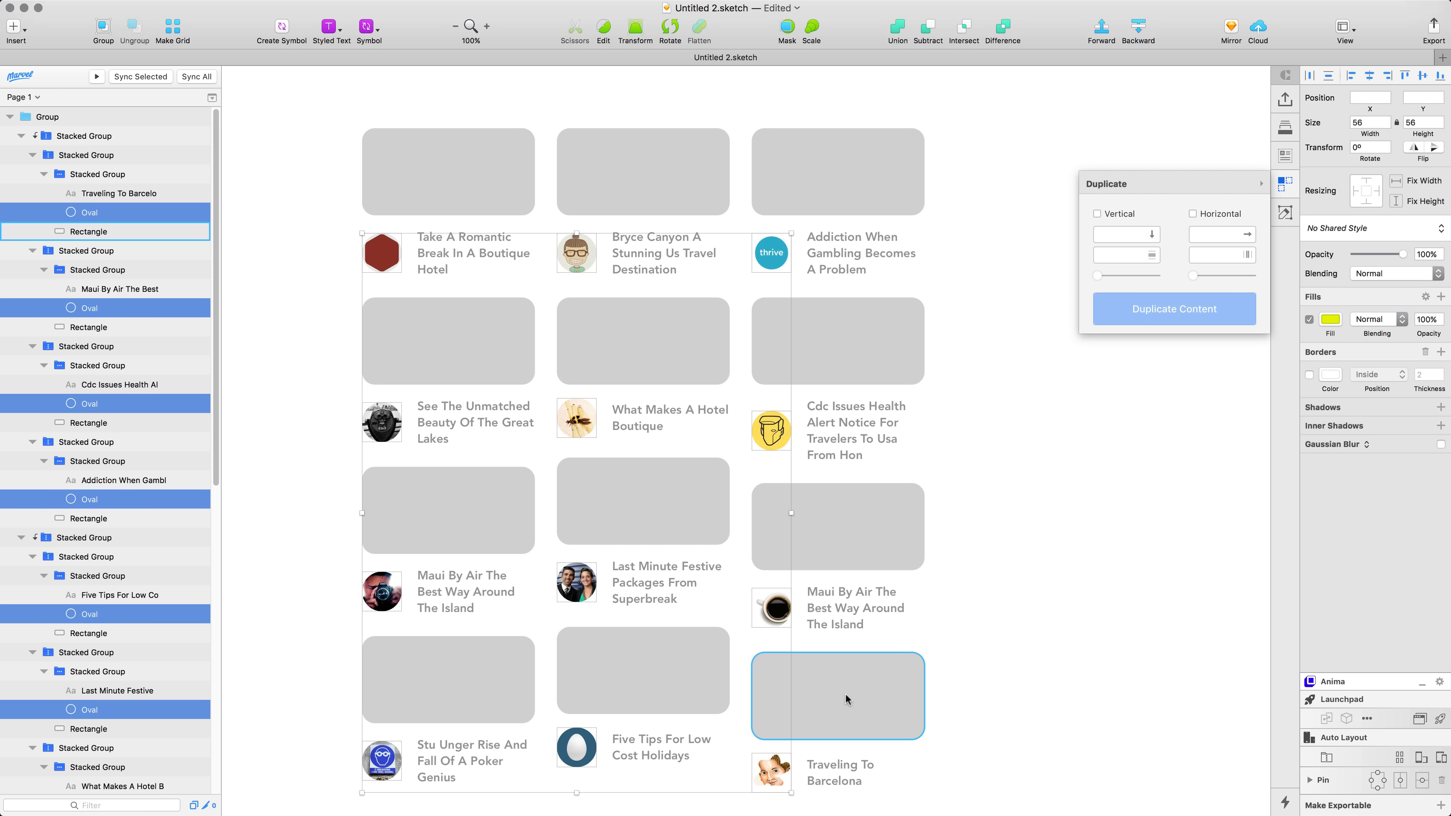
Step: Select all twelve grey card rectangles, fill them with Unsplash photos of the Cats category using Craft, and clear the selection
left_click(471, 201, "super")
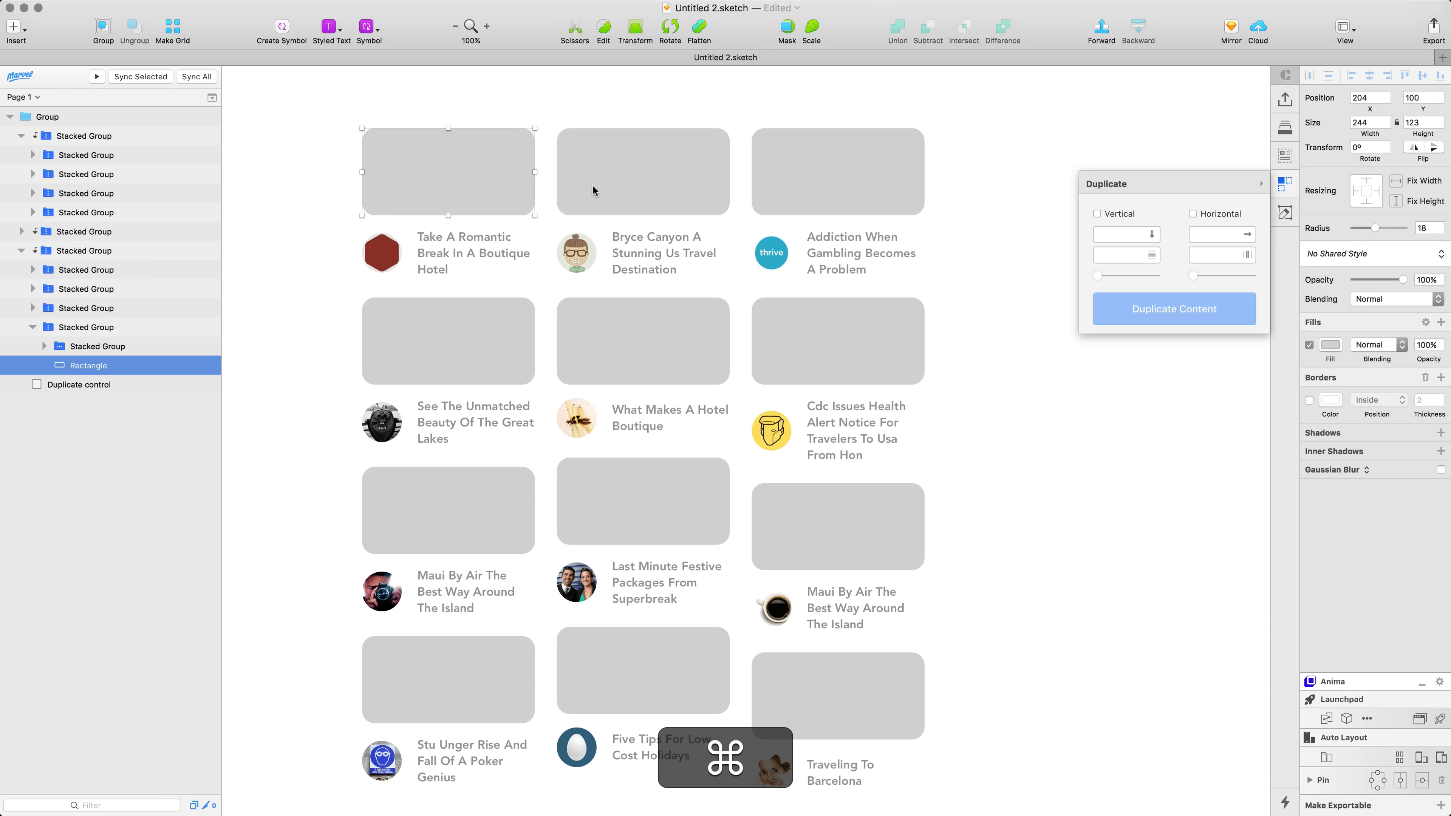
left_click(633, 182, "shift+super")
left_click(804, 178, "shift+super")
left_click(448, 341, "shift+super")
left_click(647, 333, "shift+super")
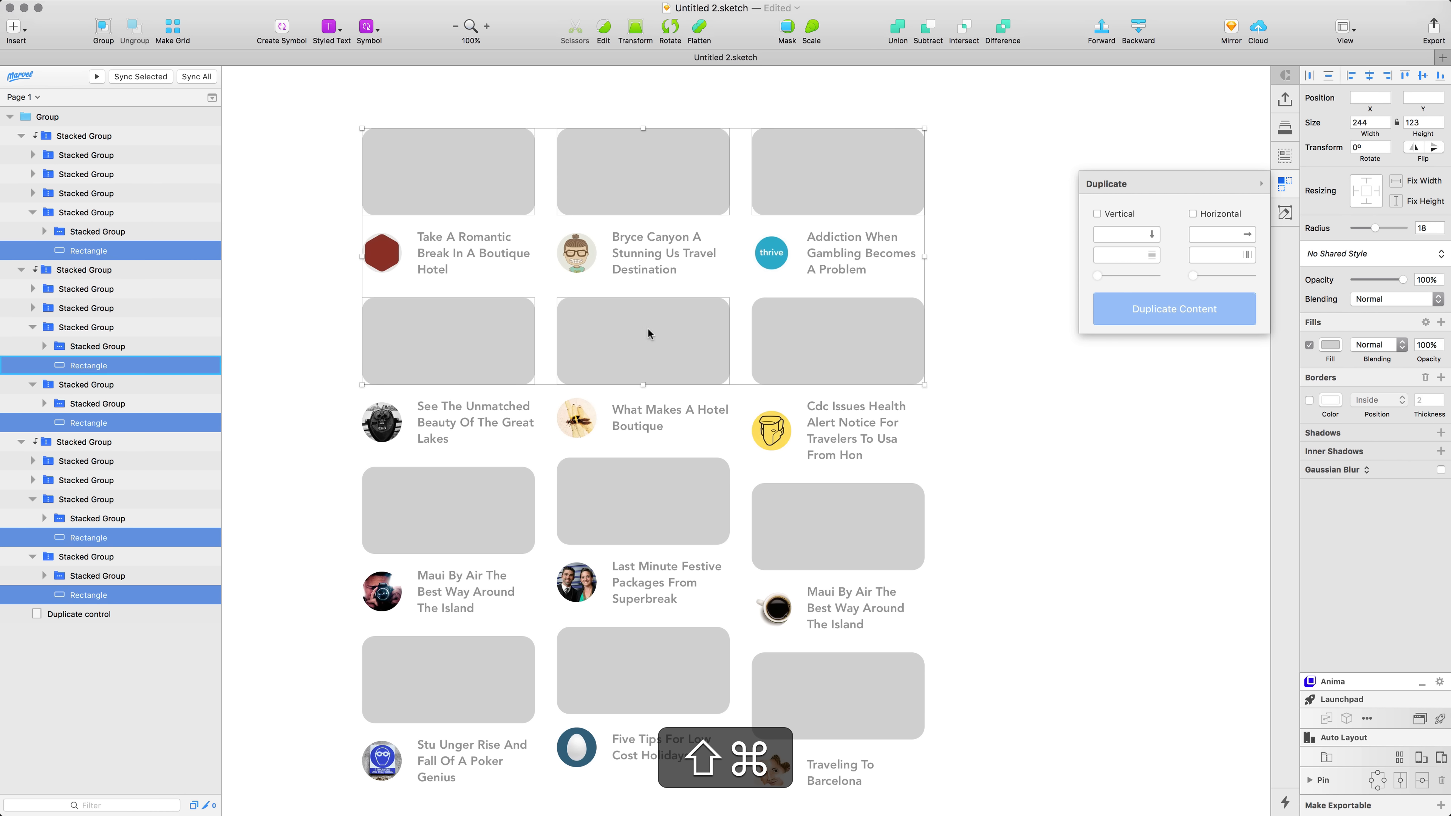
left_click(778, 324, "shift+super")
left_click(475, 528, "shift+super")
left_click(589, 518, "shift+super")
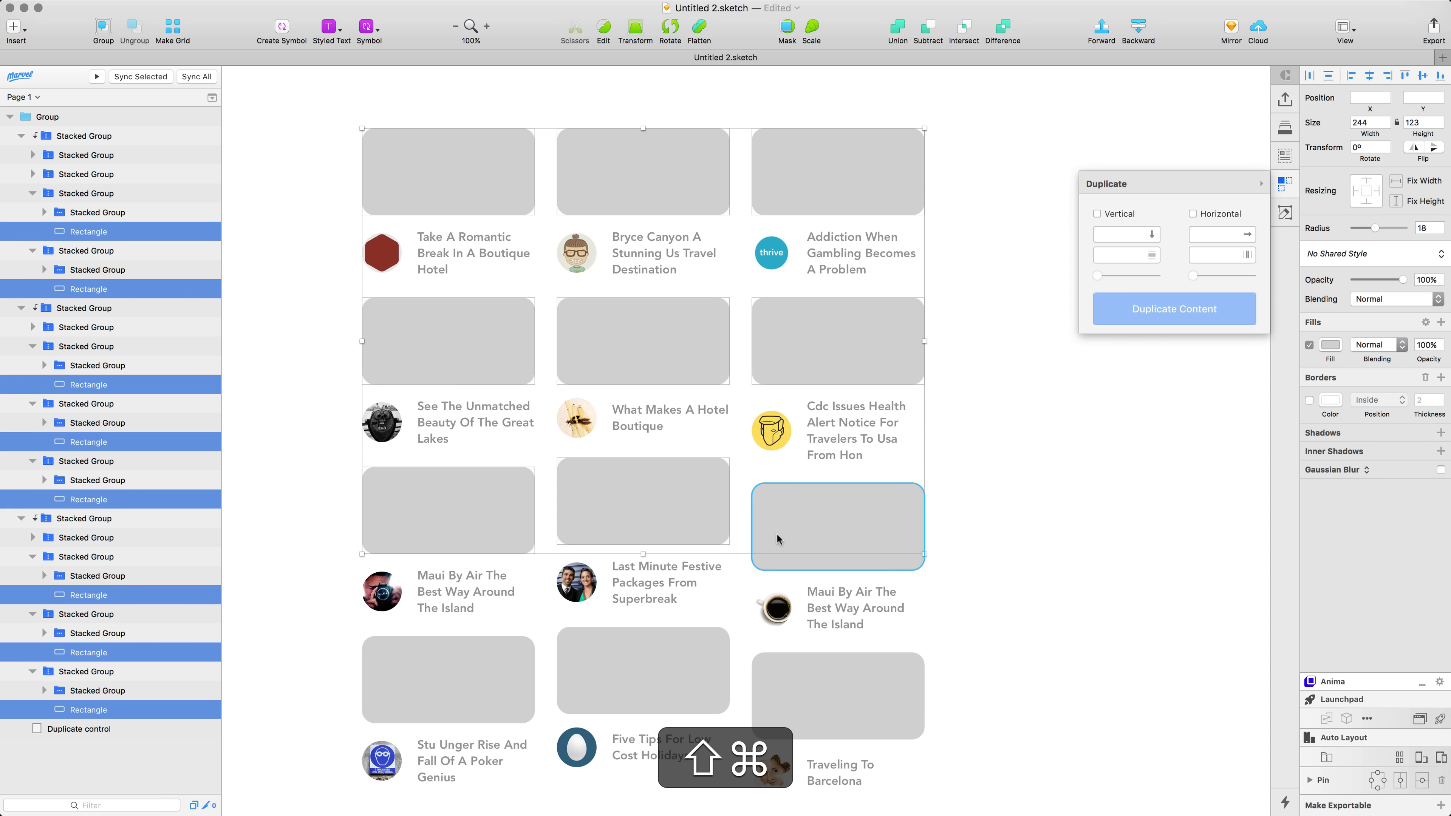
left_click(778, 538, "shift+super")
left_click(508, 678, "shift+super")
left_click(623, 673, "shift+super")
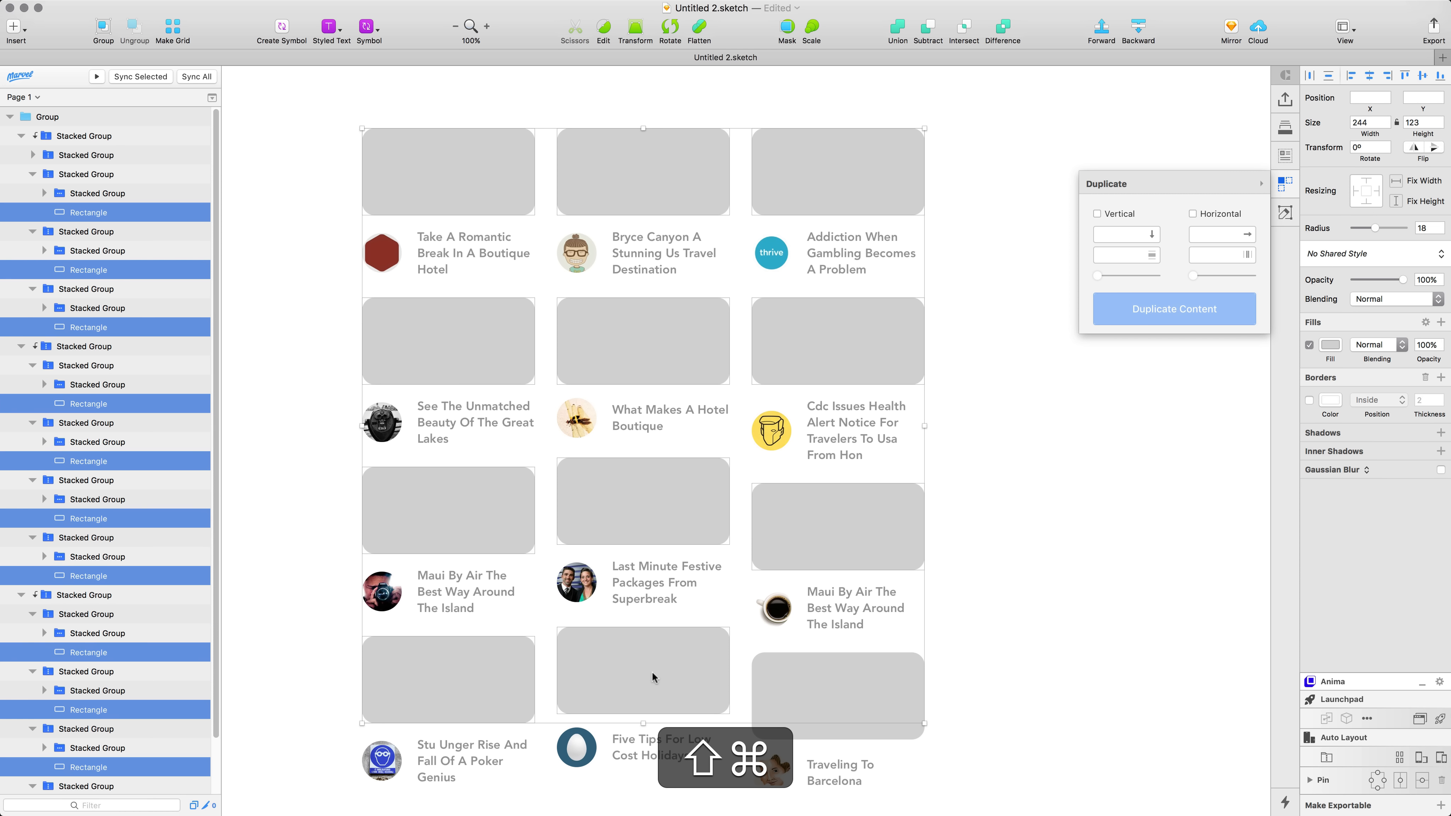
left_click(790, 692, "shift+super")
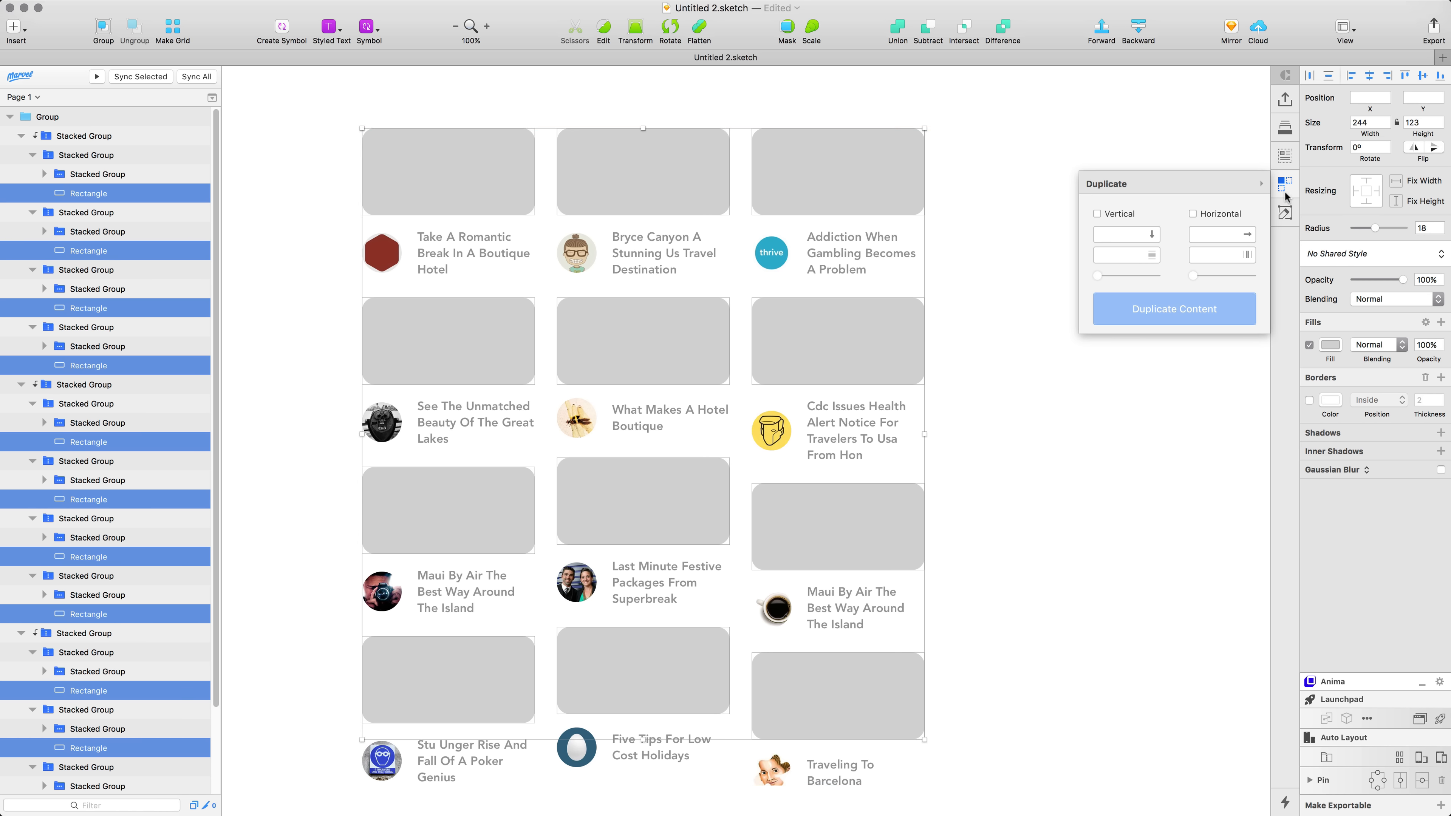
left_click(1284, 159)
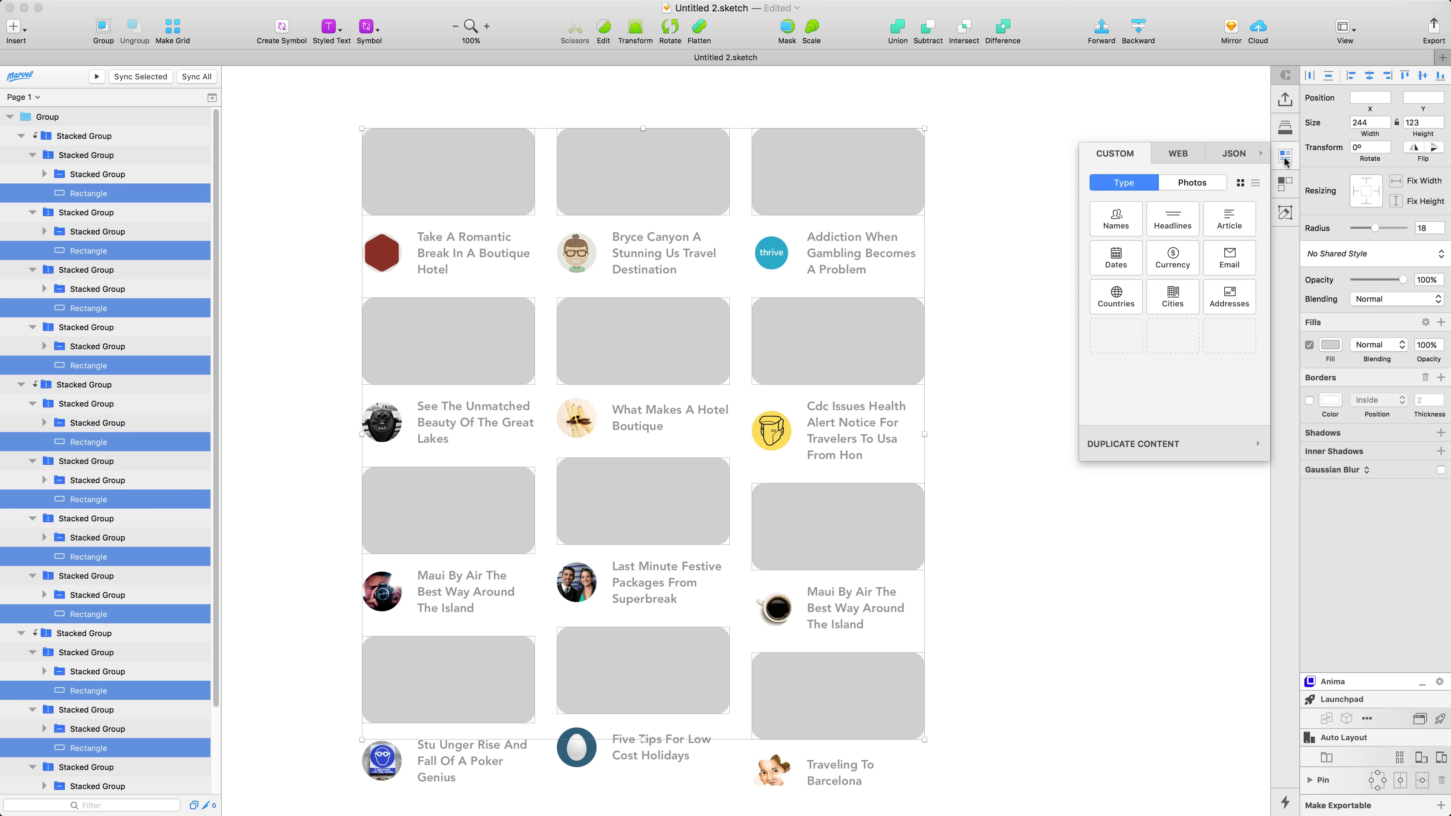
left_click(1191, 187)
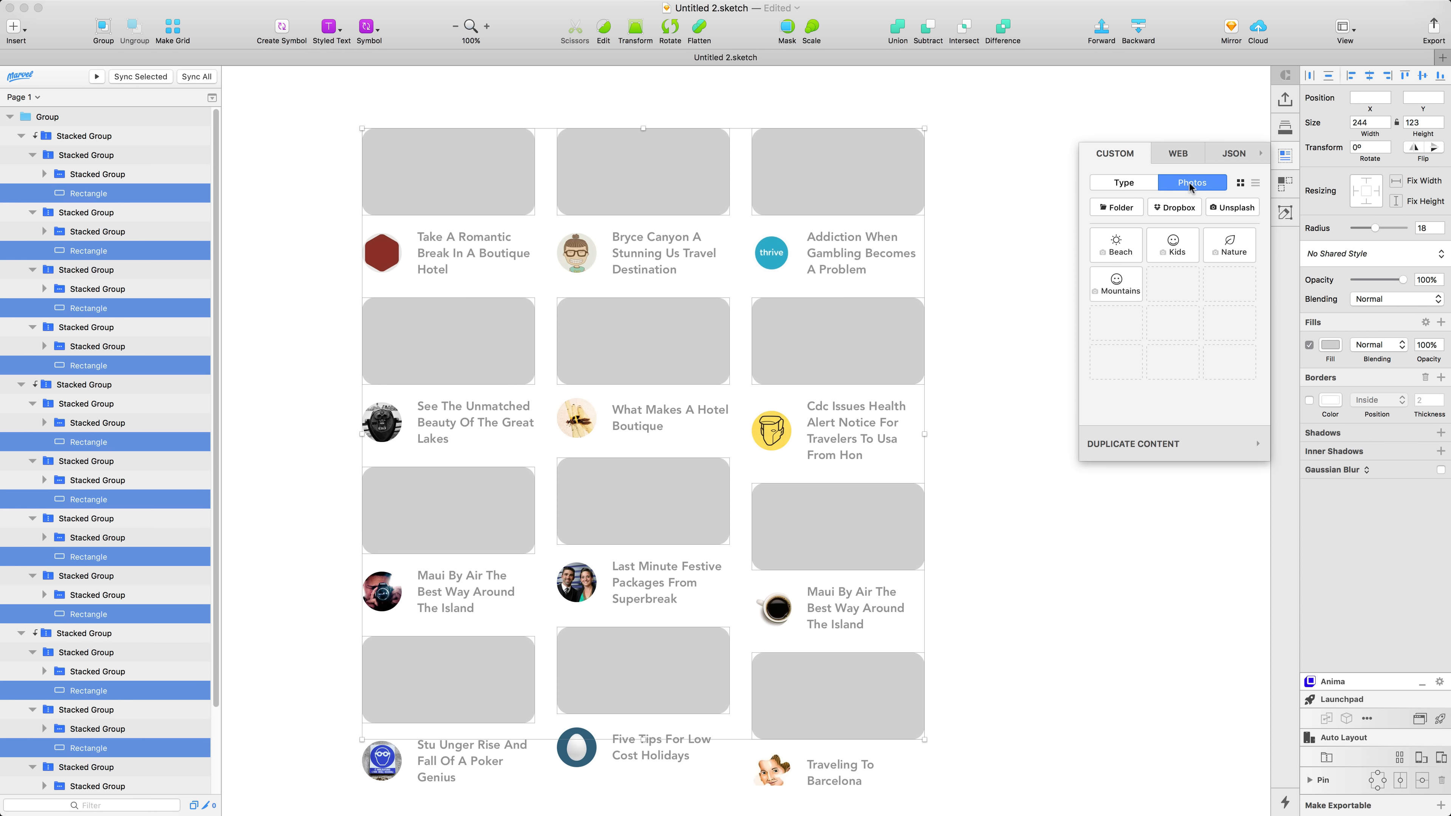
mouse_move(1162, 254)
left_click(1231, 210)
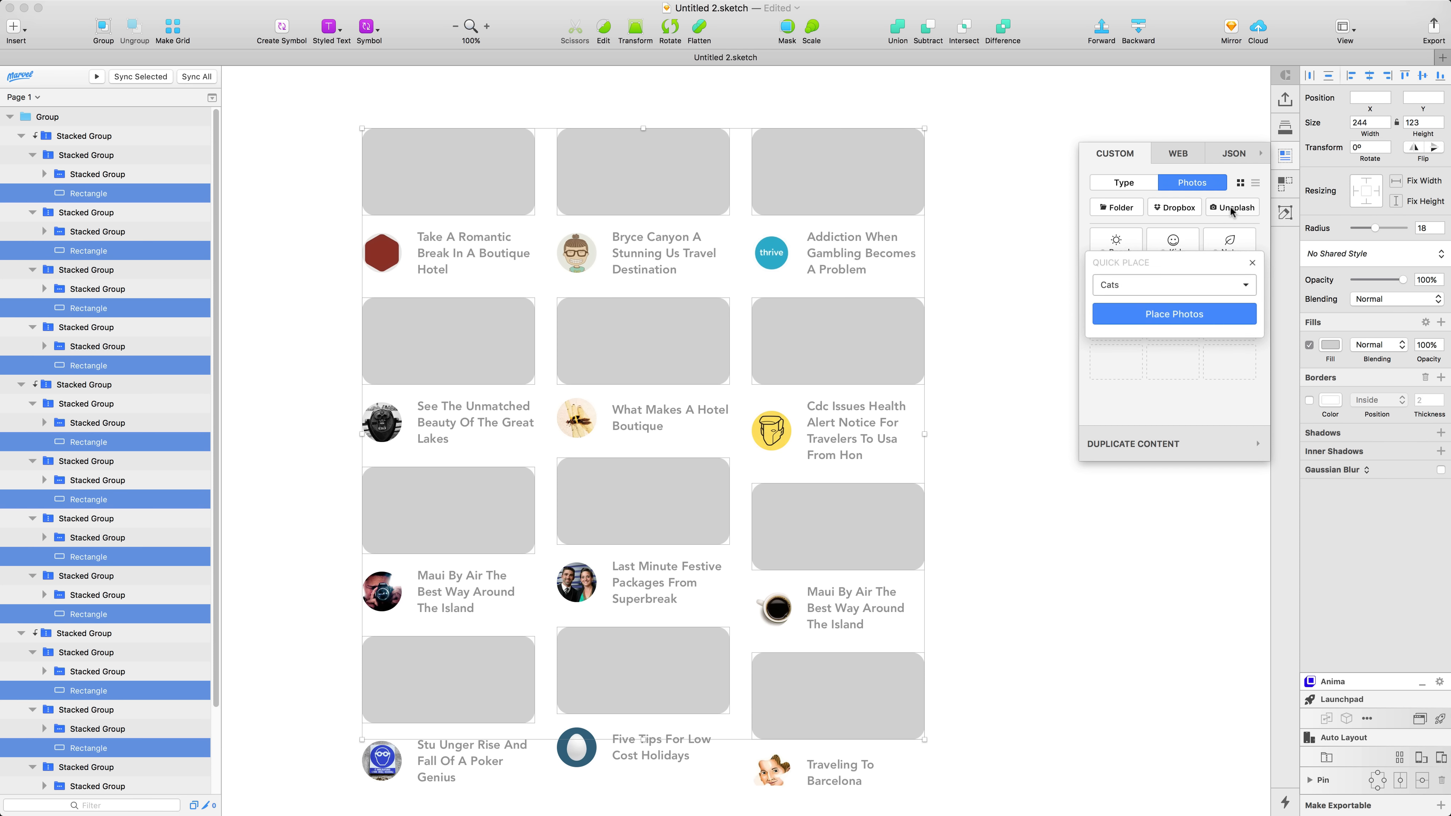
left_click(1174, 291)
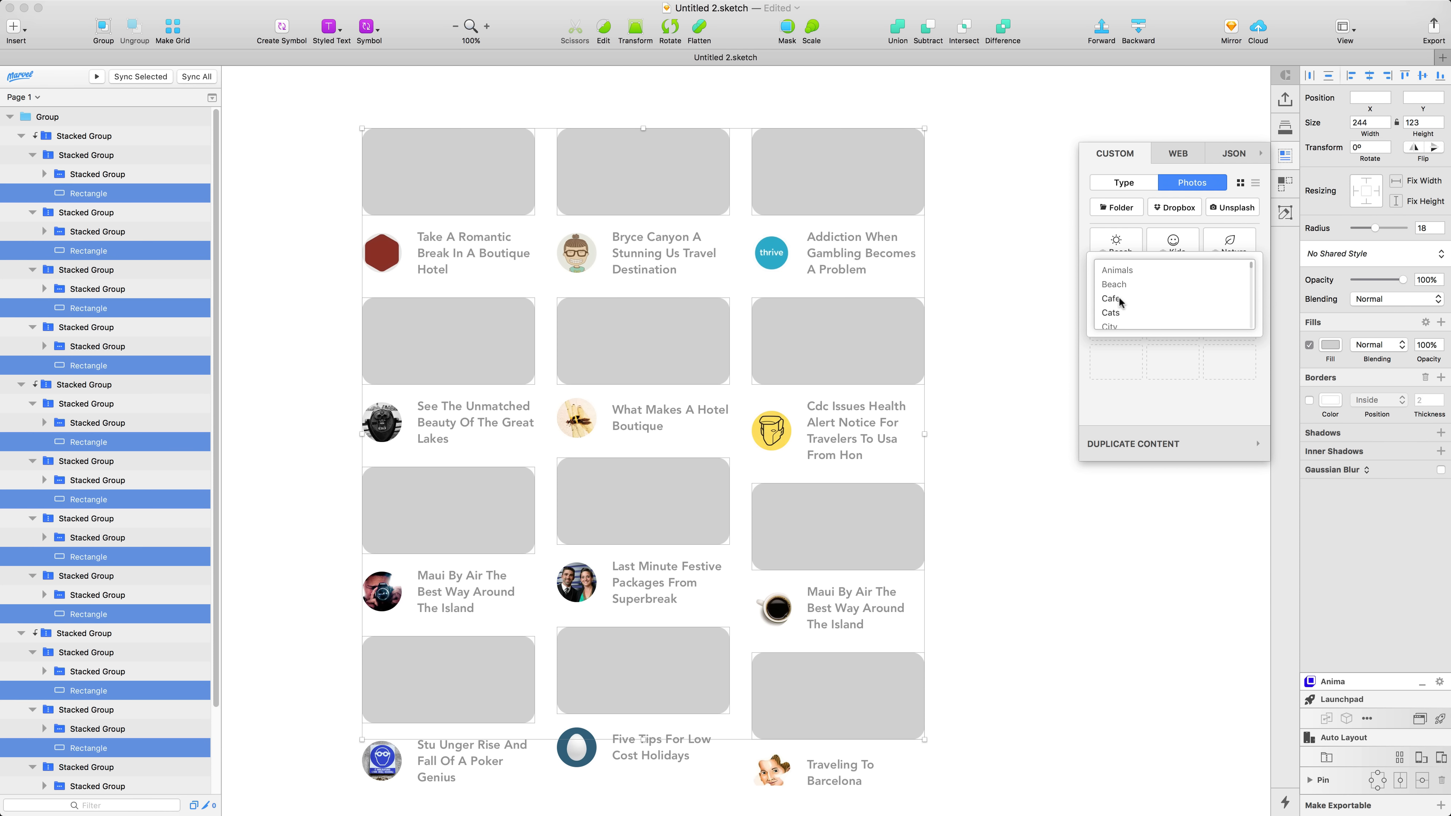
left_click(1117, 312)
left_click(1162, 315)
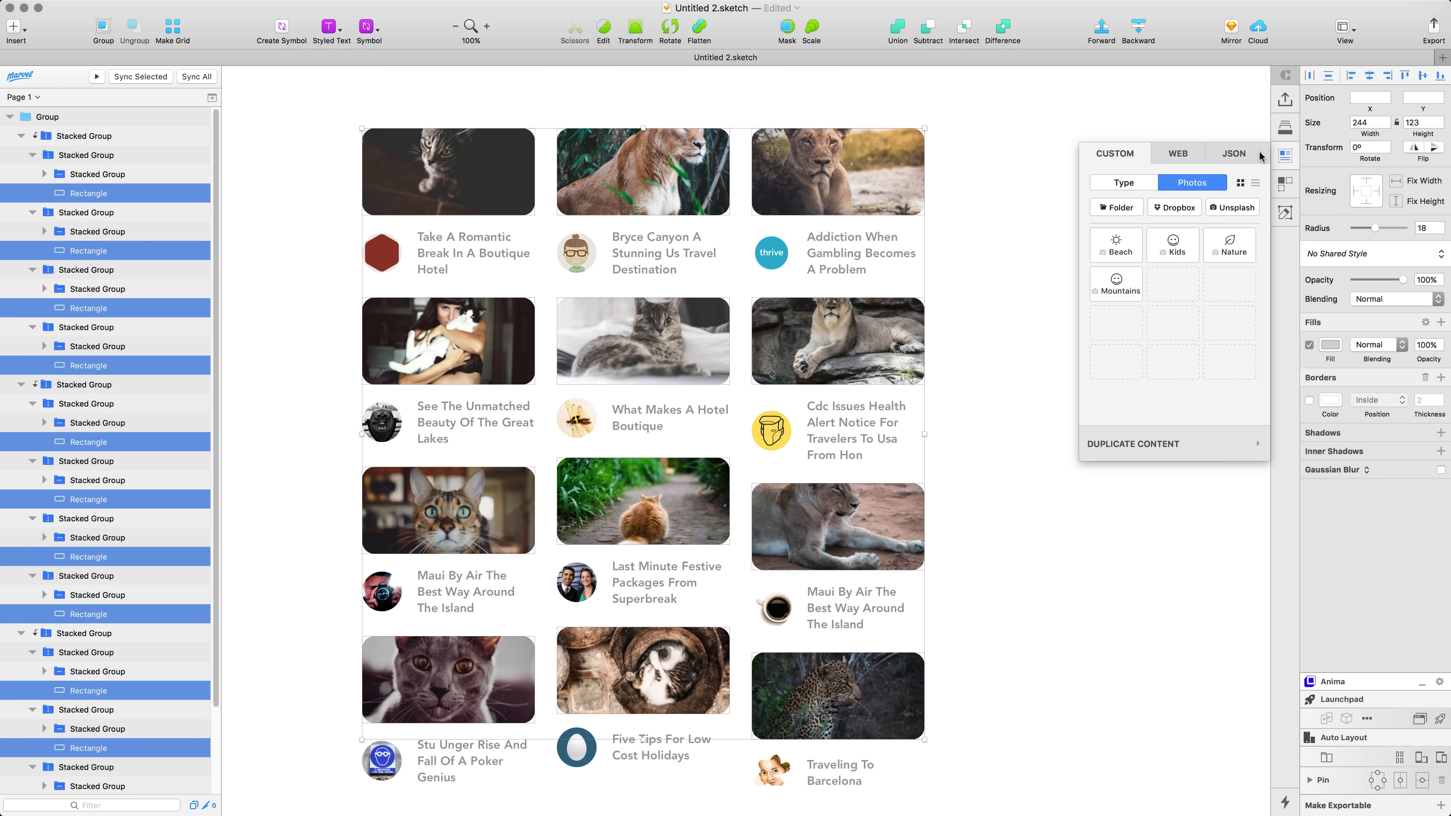
left_click(1285, 156)
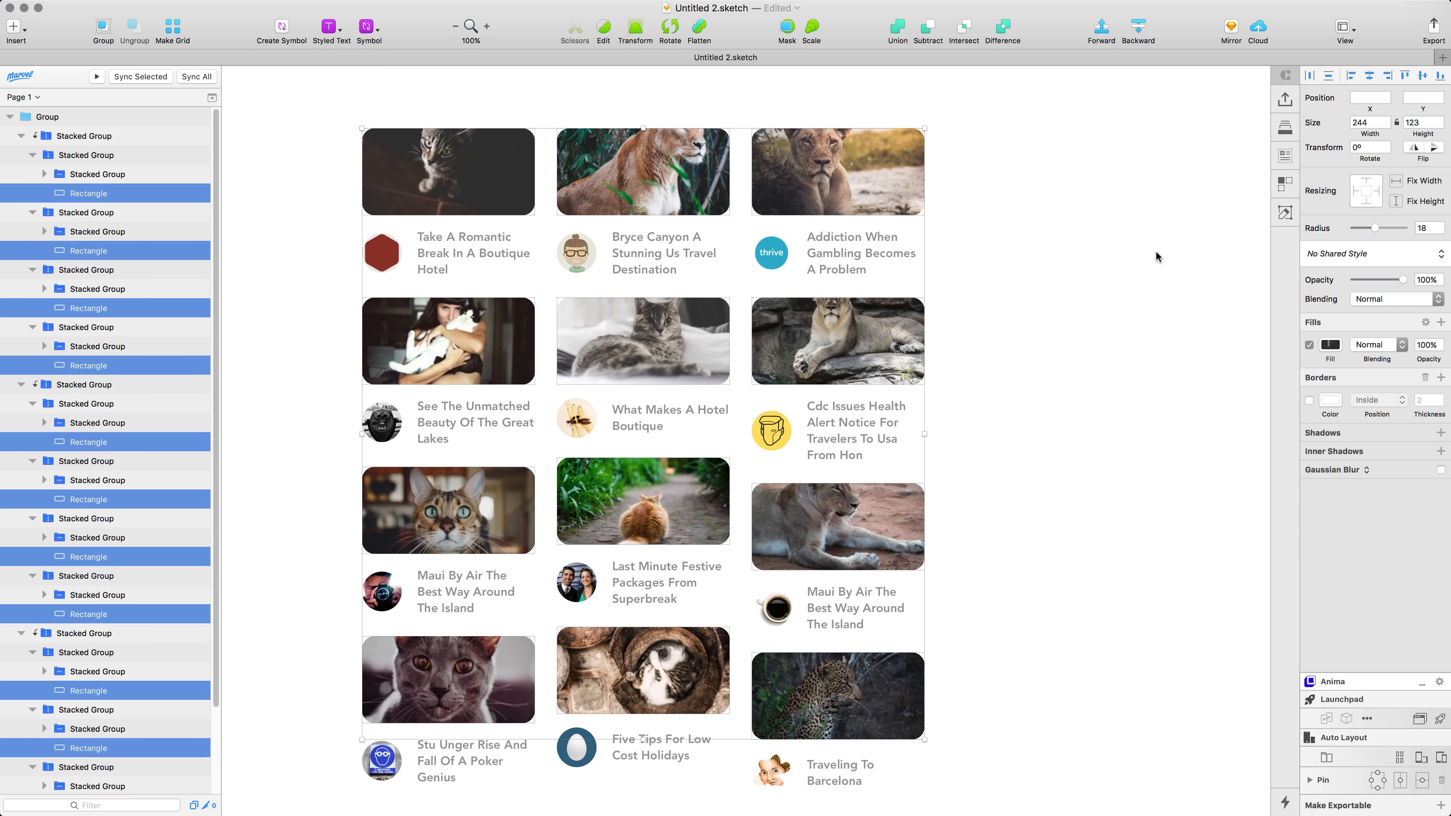
left_click(1034, 255)
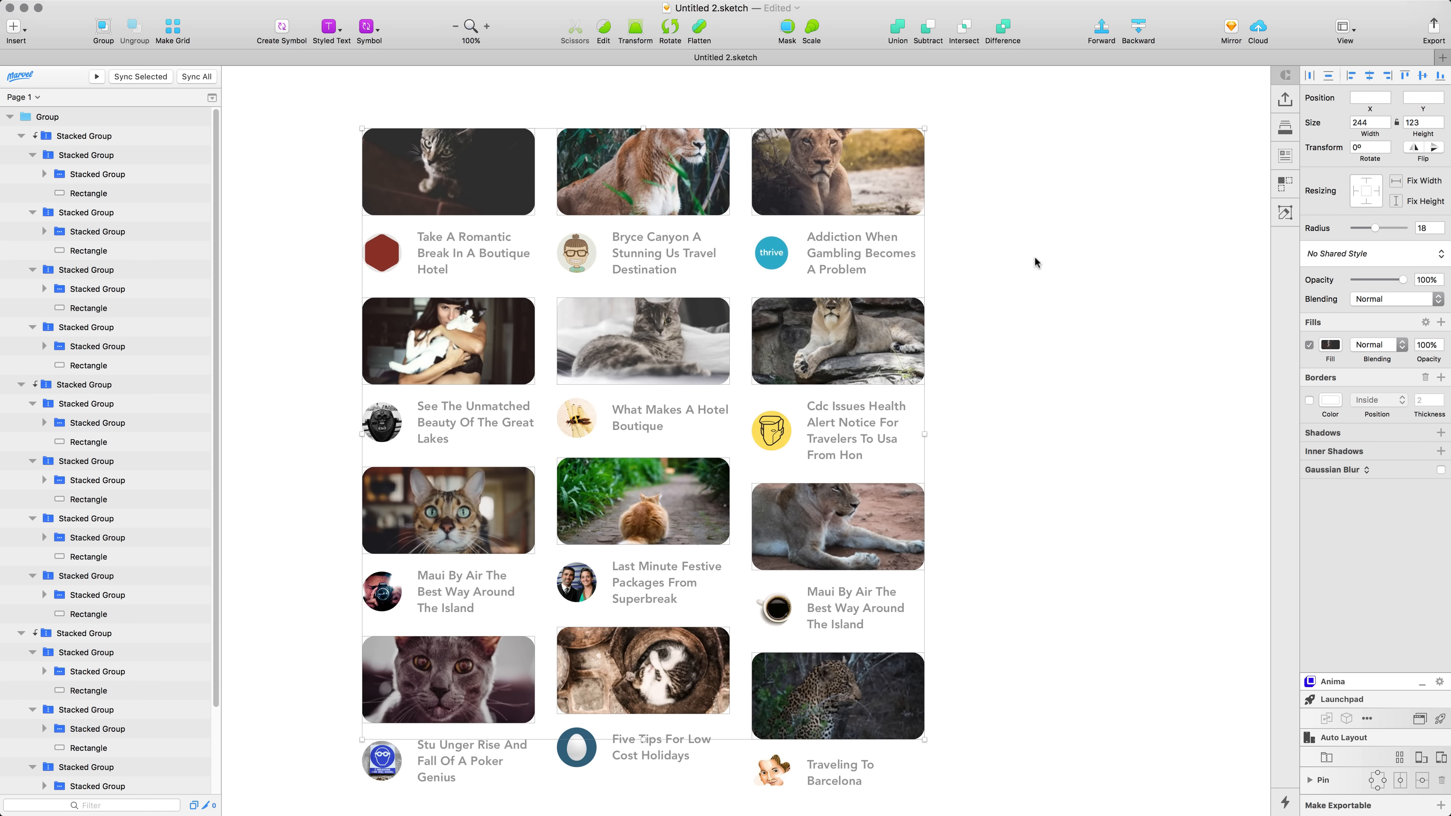
Step: Reorder the third column by moving first the Traveling To Barcelona card and then the Maui By Air card up to the second row
left_click(488, 344, "super")
left_click(72, 156)
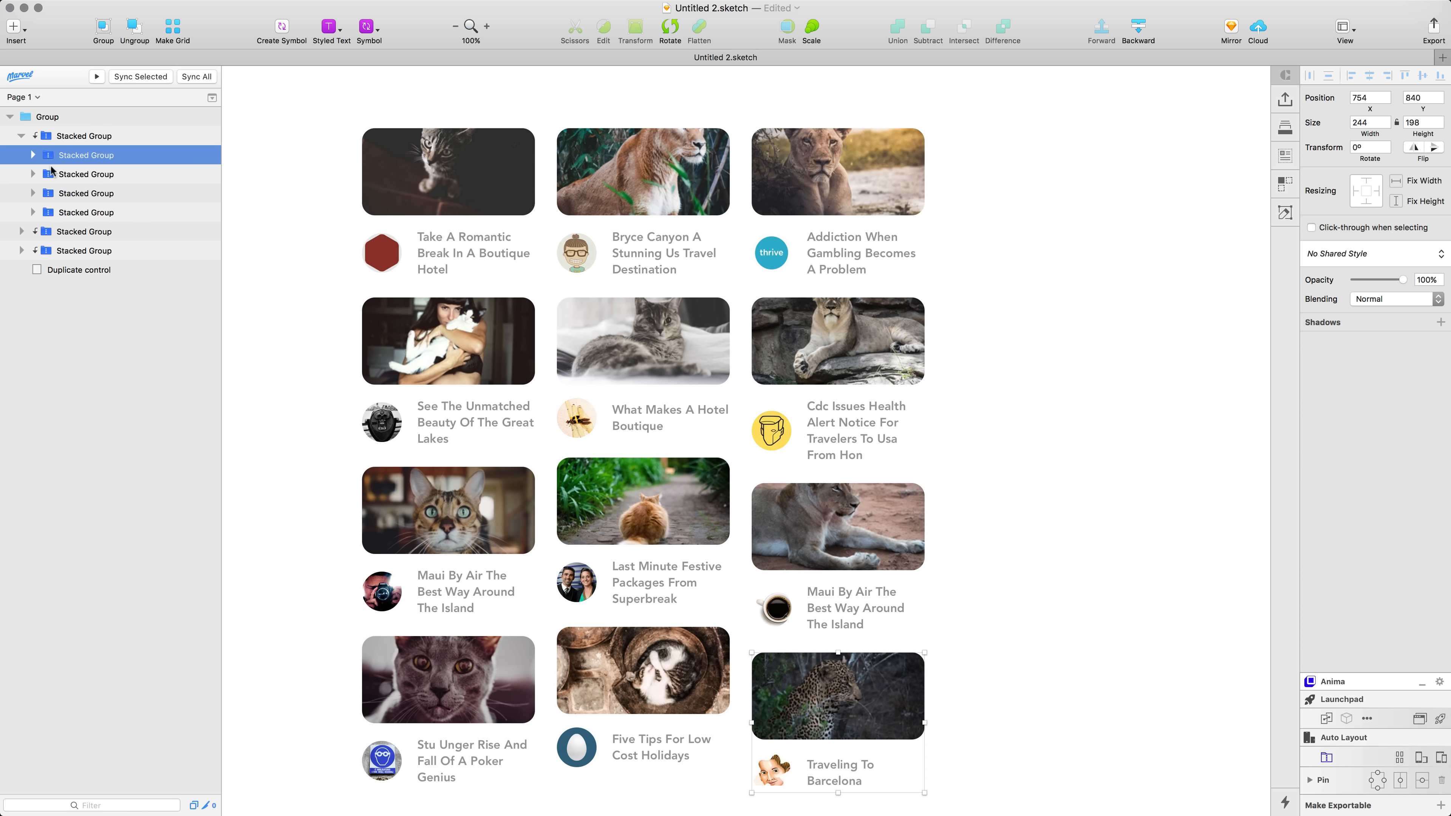
left_click(33, 155)
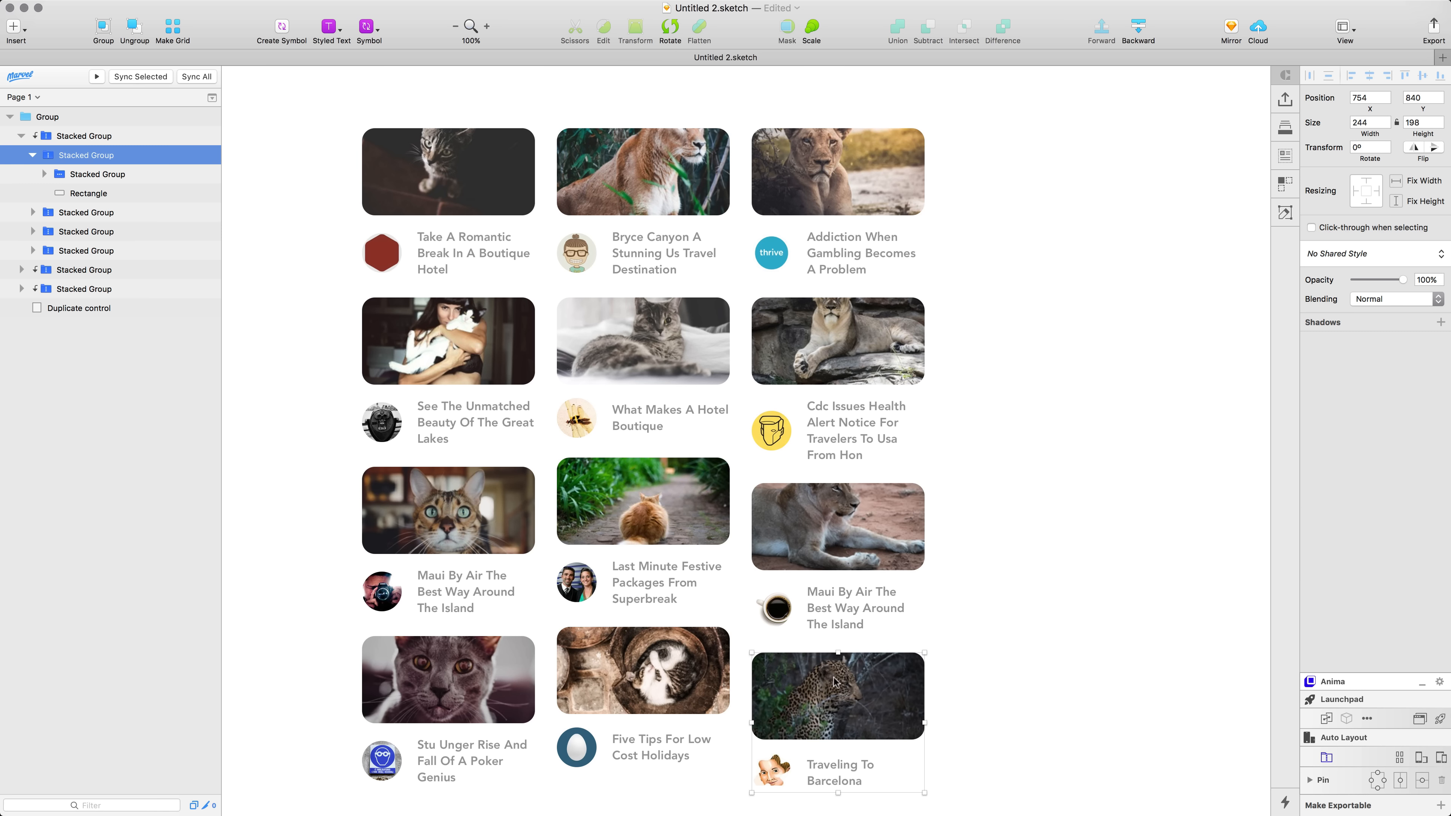
left_click_drag(804, 693, 808, 269)
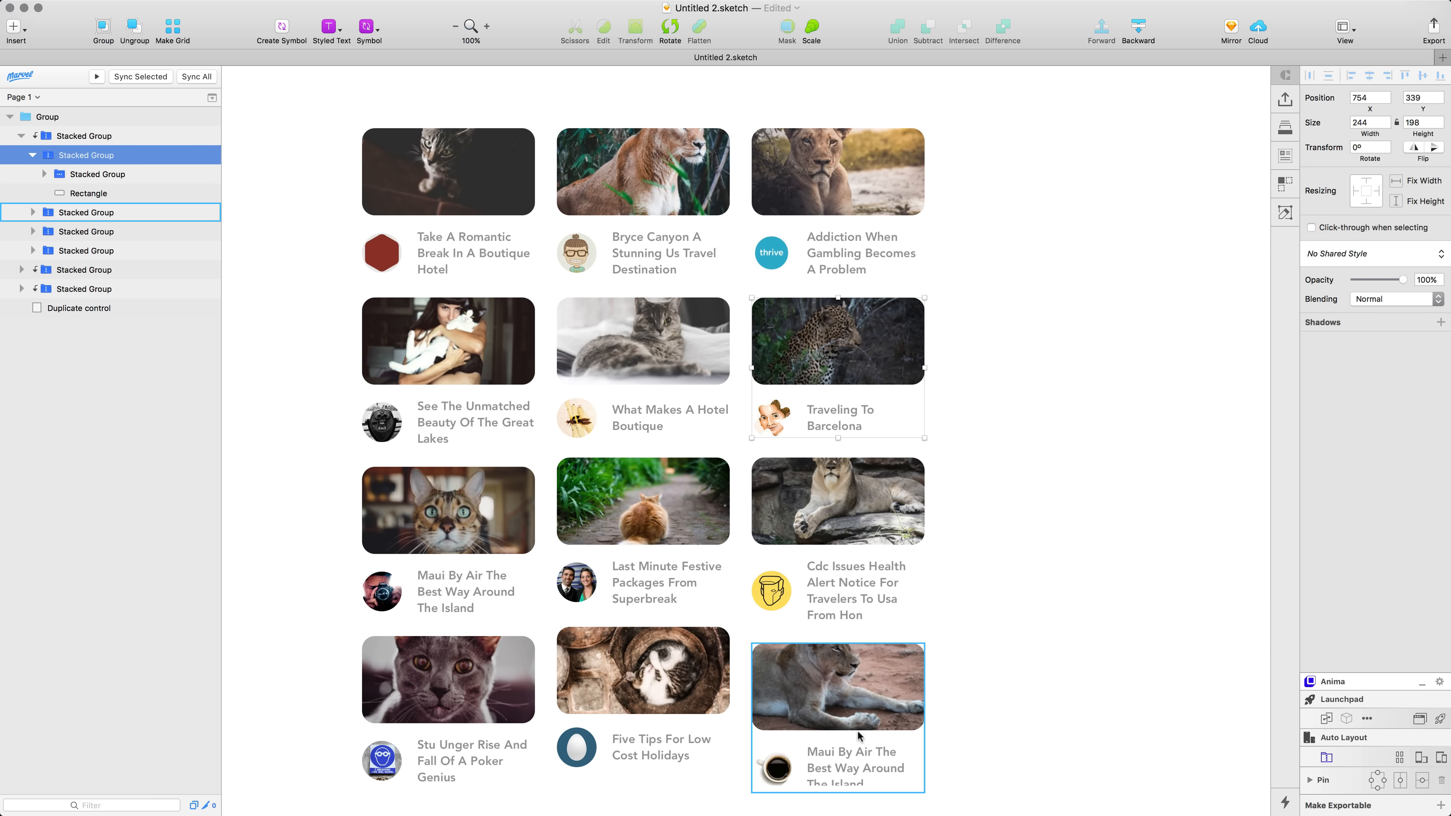
left_click_drag(811, 678, 803, 320)
double_click(836, 426)
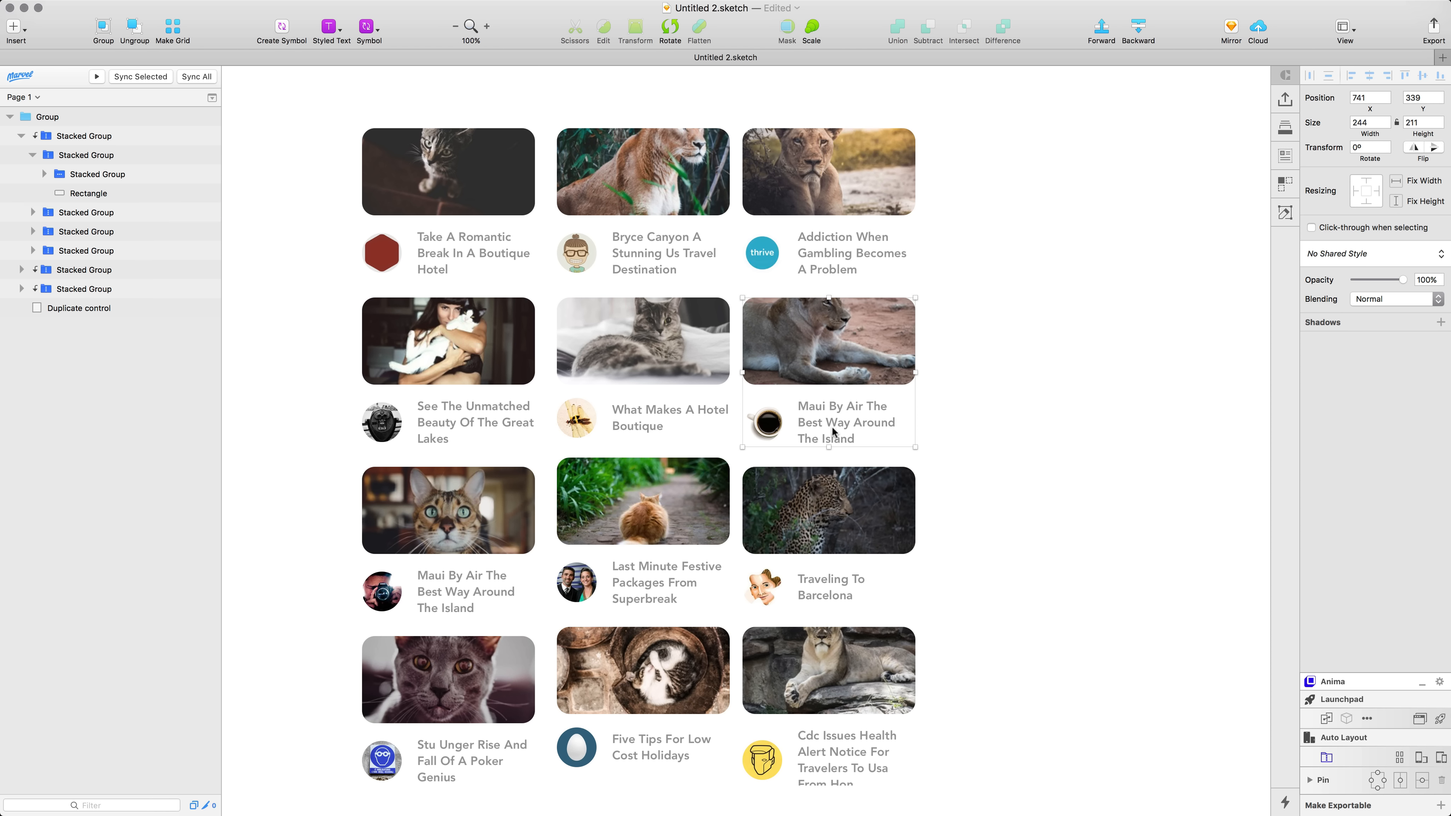
Step: Append a line of filler text to the third column's Maui By Air title to test the stack's reflow, and undo it
double_click(837, 423)
double_click(841, 426)
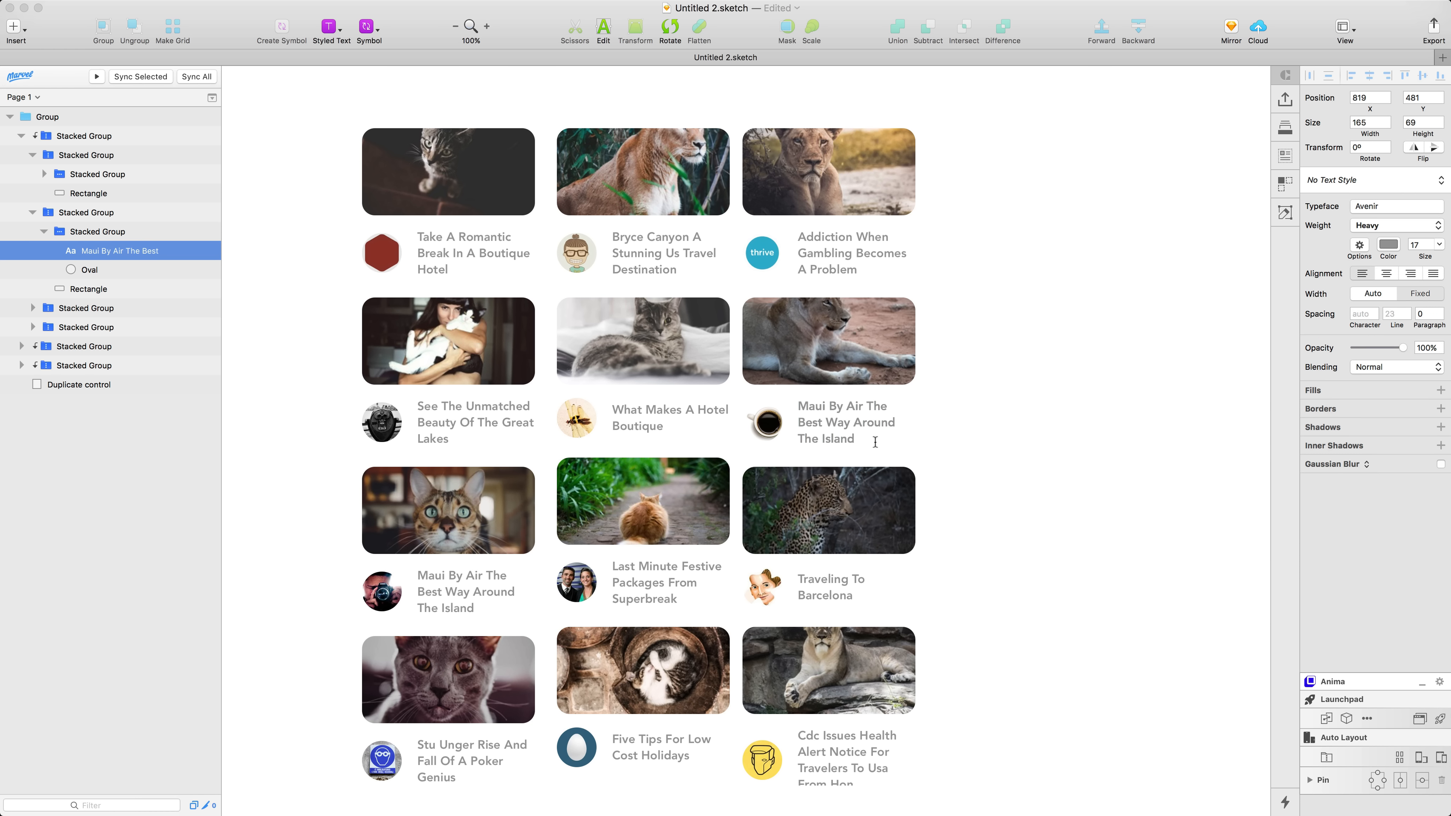
key("super+a")
left_click(855, 439)
type("sasasasasa")
key("Escape")
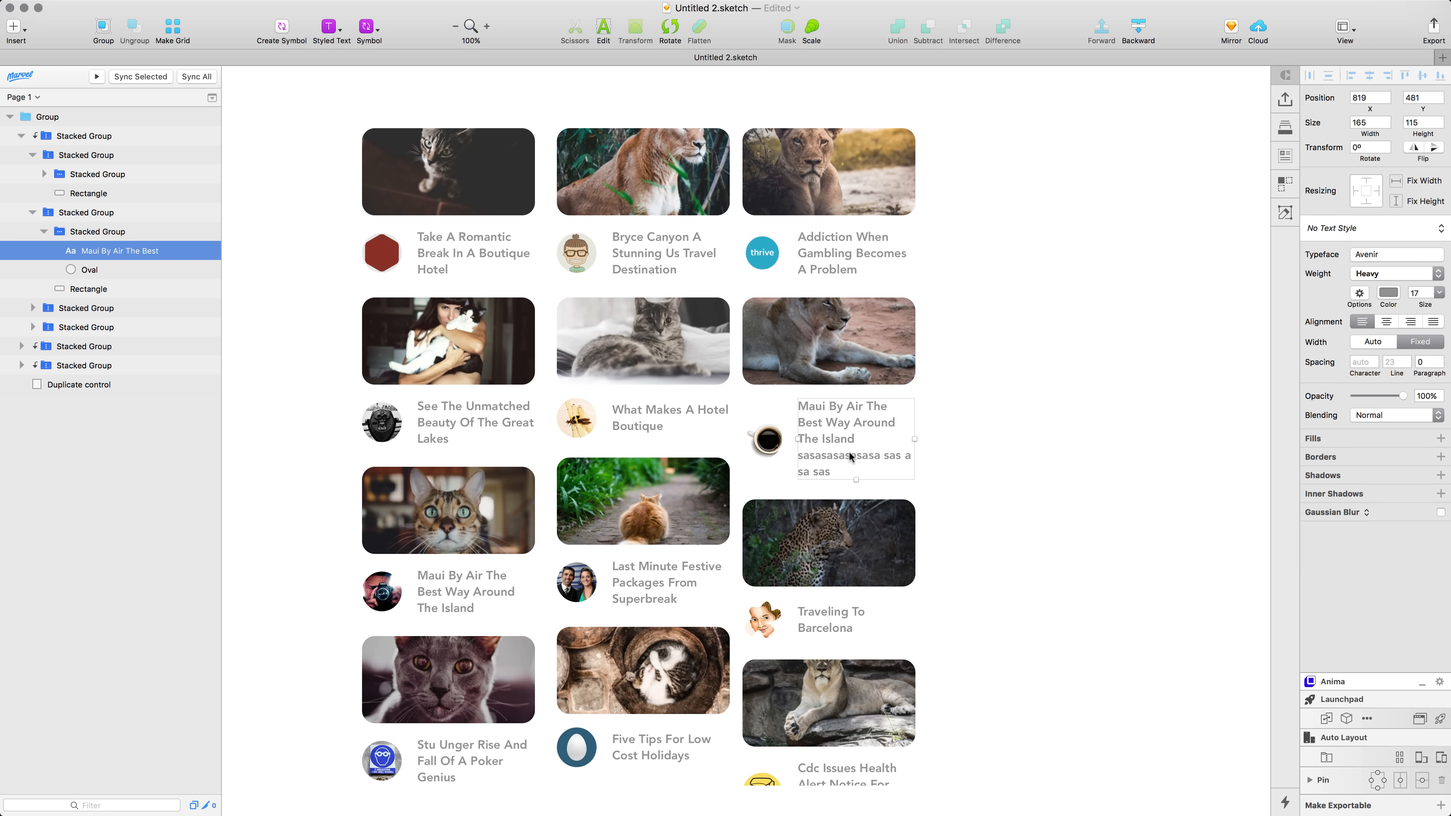
key("super+z")
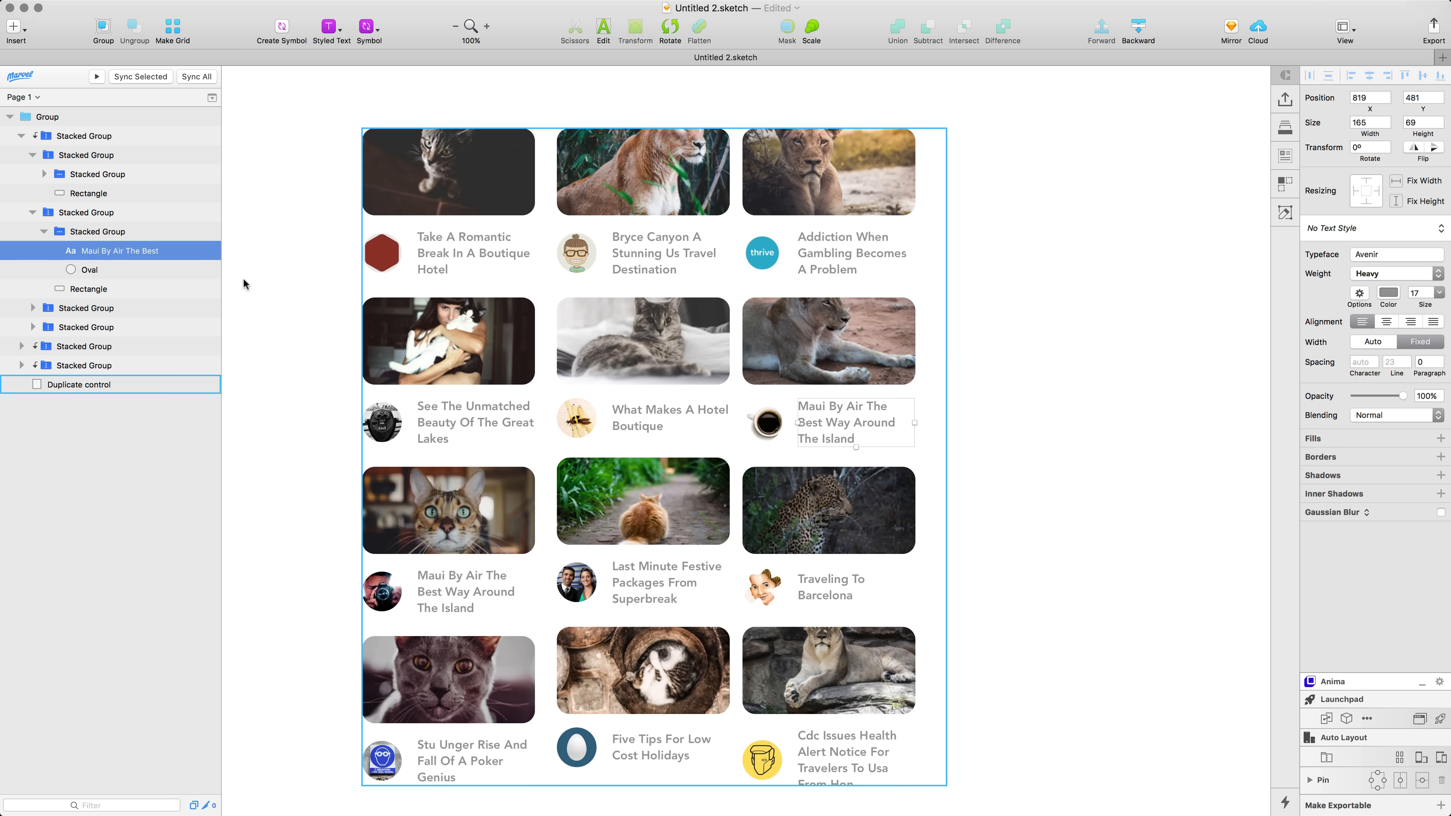
Step: Try resizing the whole card grid group to about 1086 by 917, and undo the resize
left_click(49, 117)
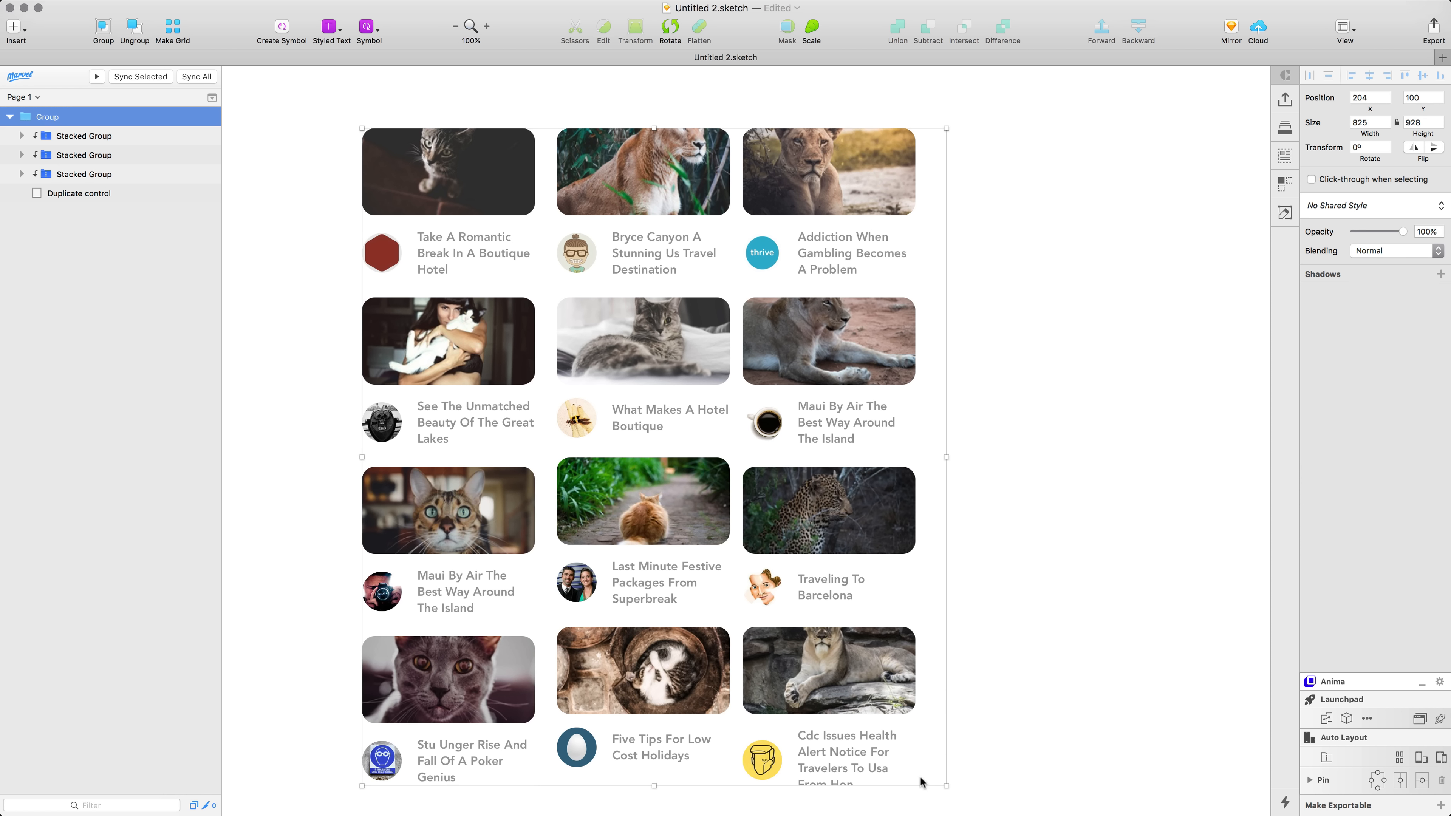
left_click_drag(946, 786, 764, 758)
left_click_drag(850, 764, 1131, 779)
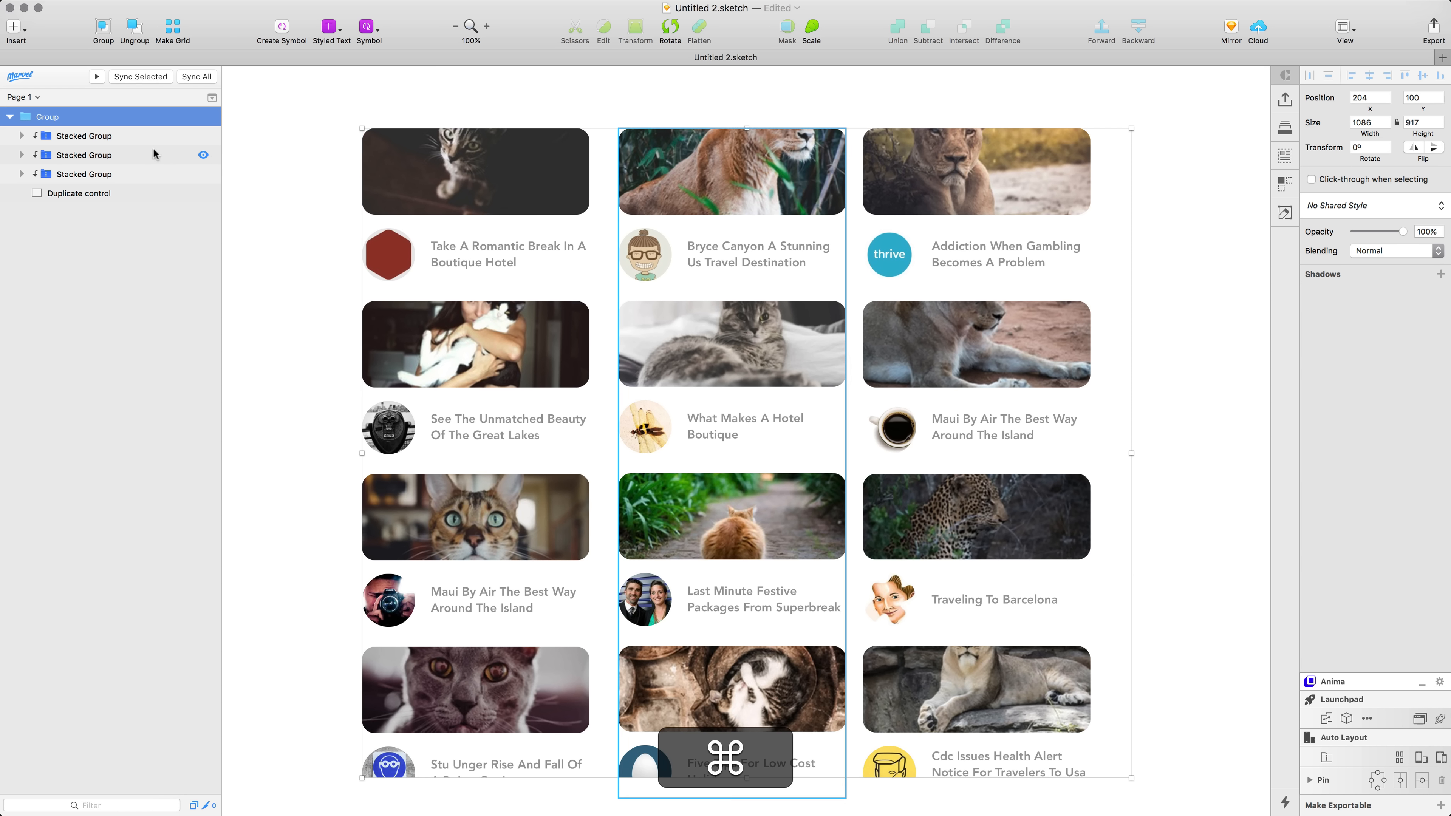
left_click(888, 220, "super")
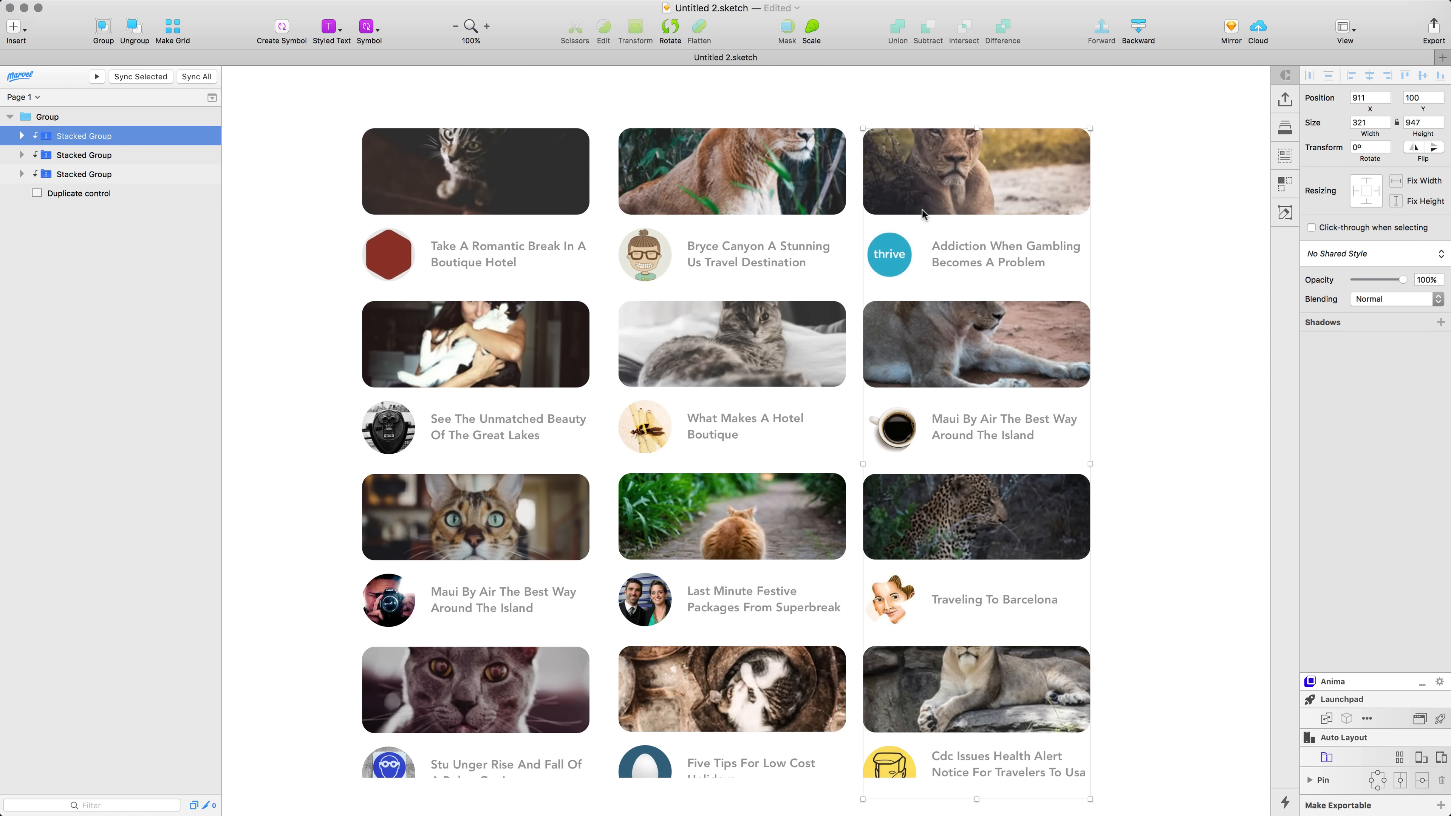
key("super+z")
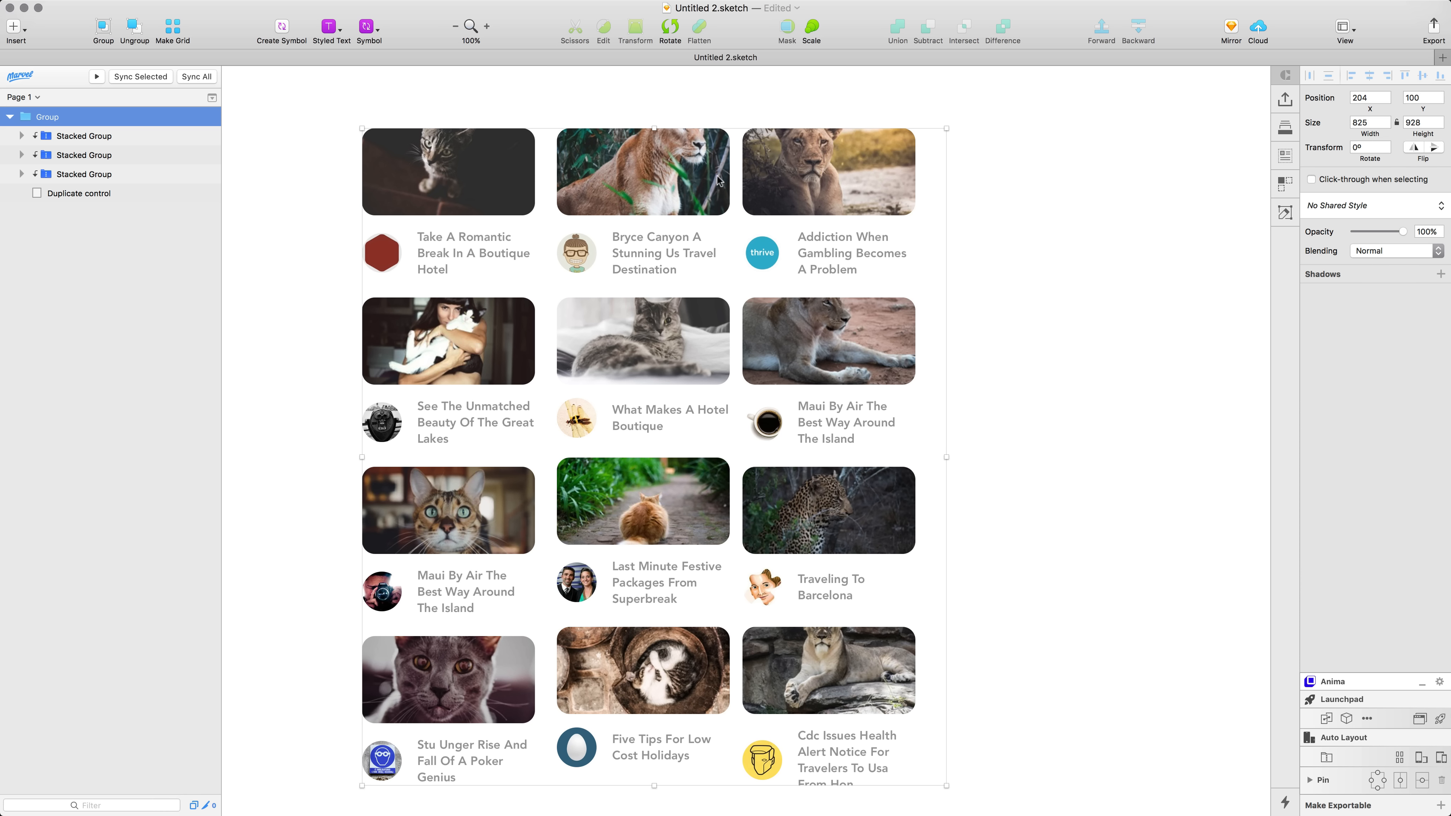
Step: Add an iPad Pro artboard and fit the card grid group inside it at about X 38, Y 48, enlarged to about 964 by 1285
key("a")
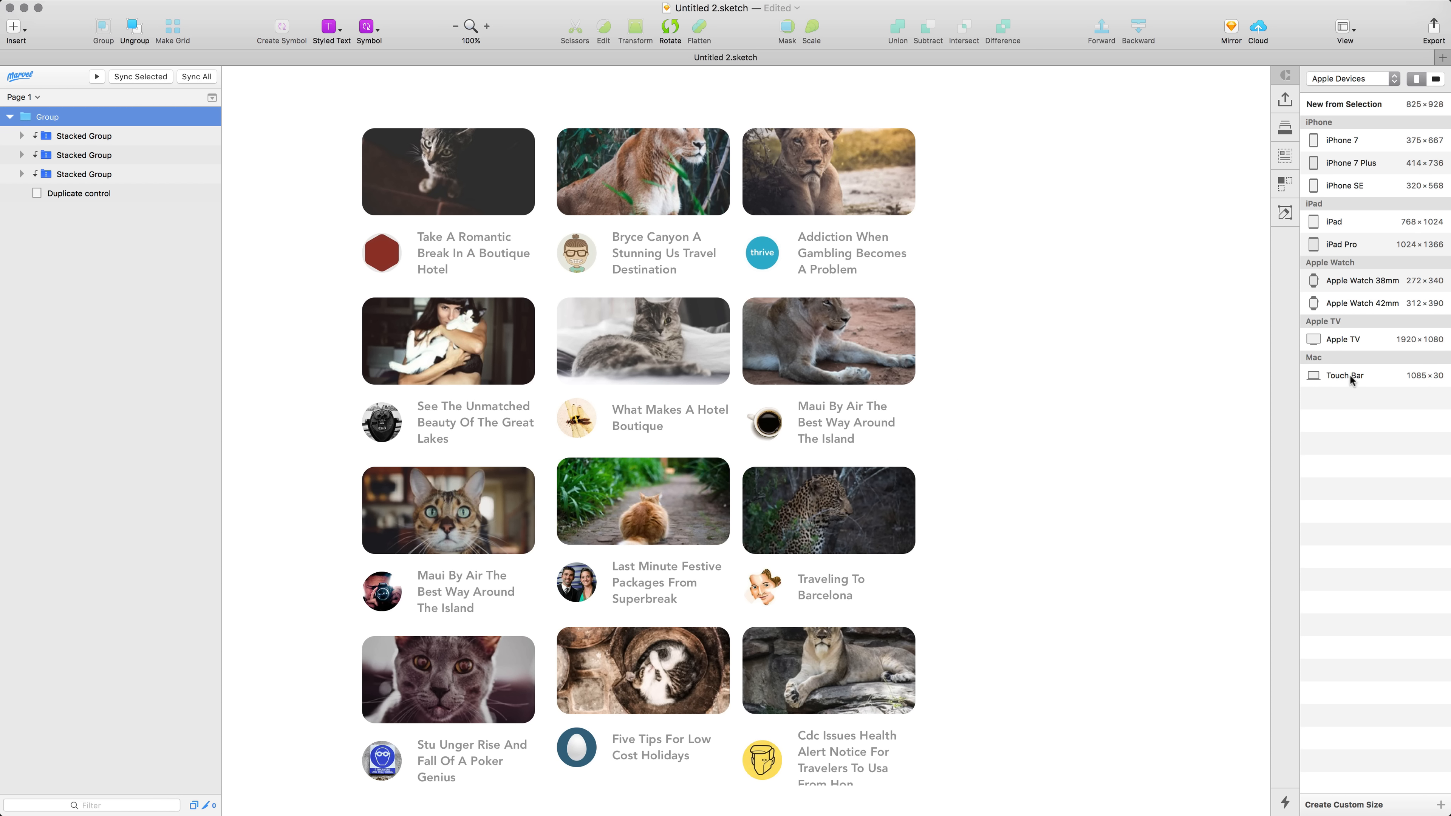
left_click(1345, 246)
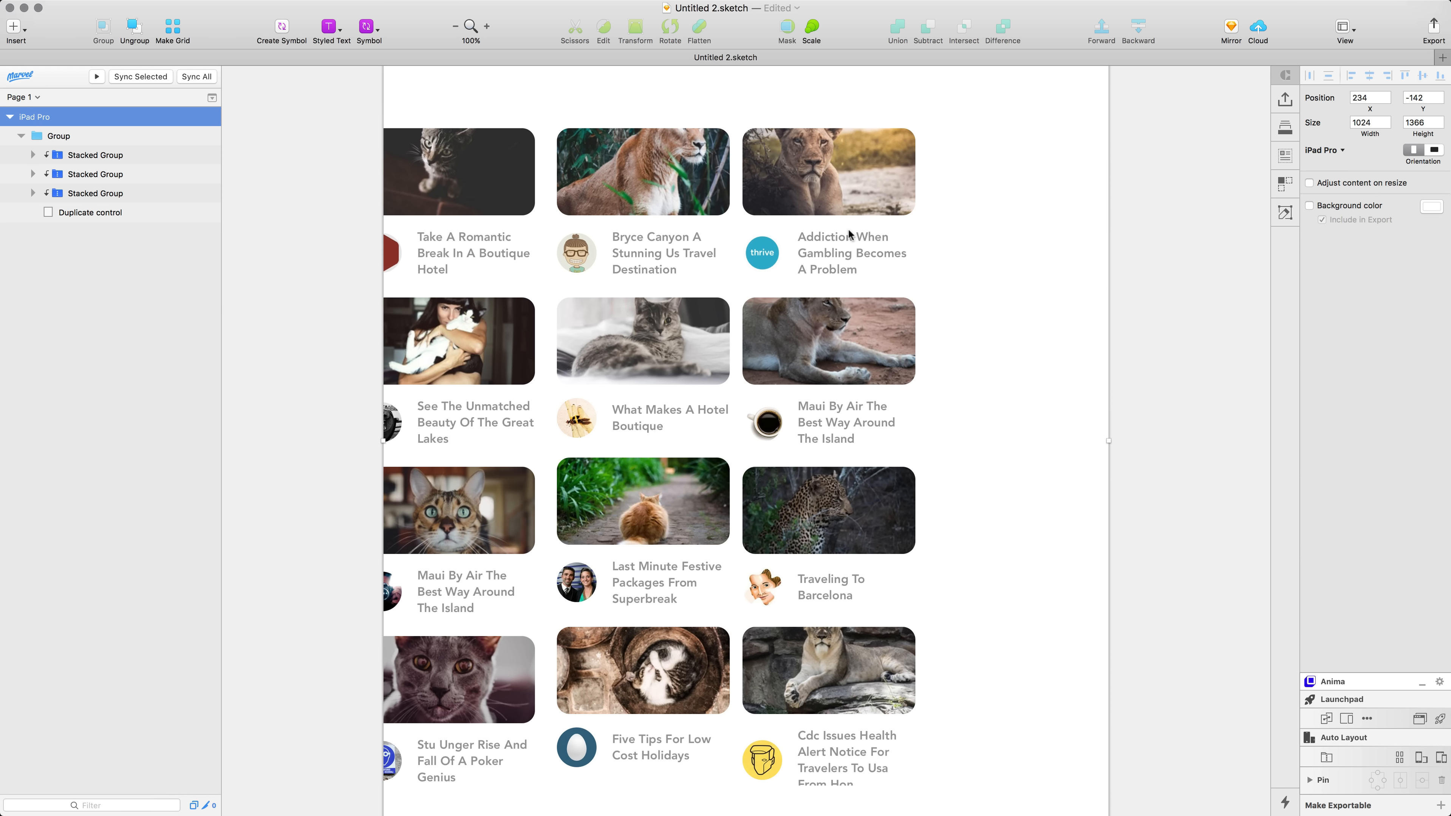
left_click(63, 136)
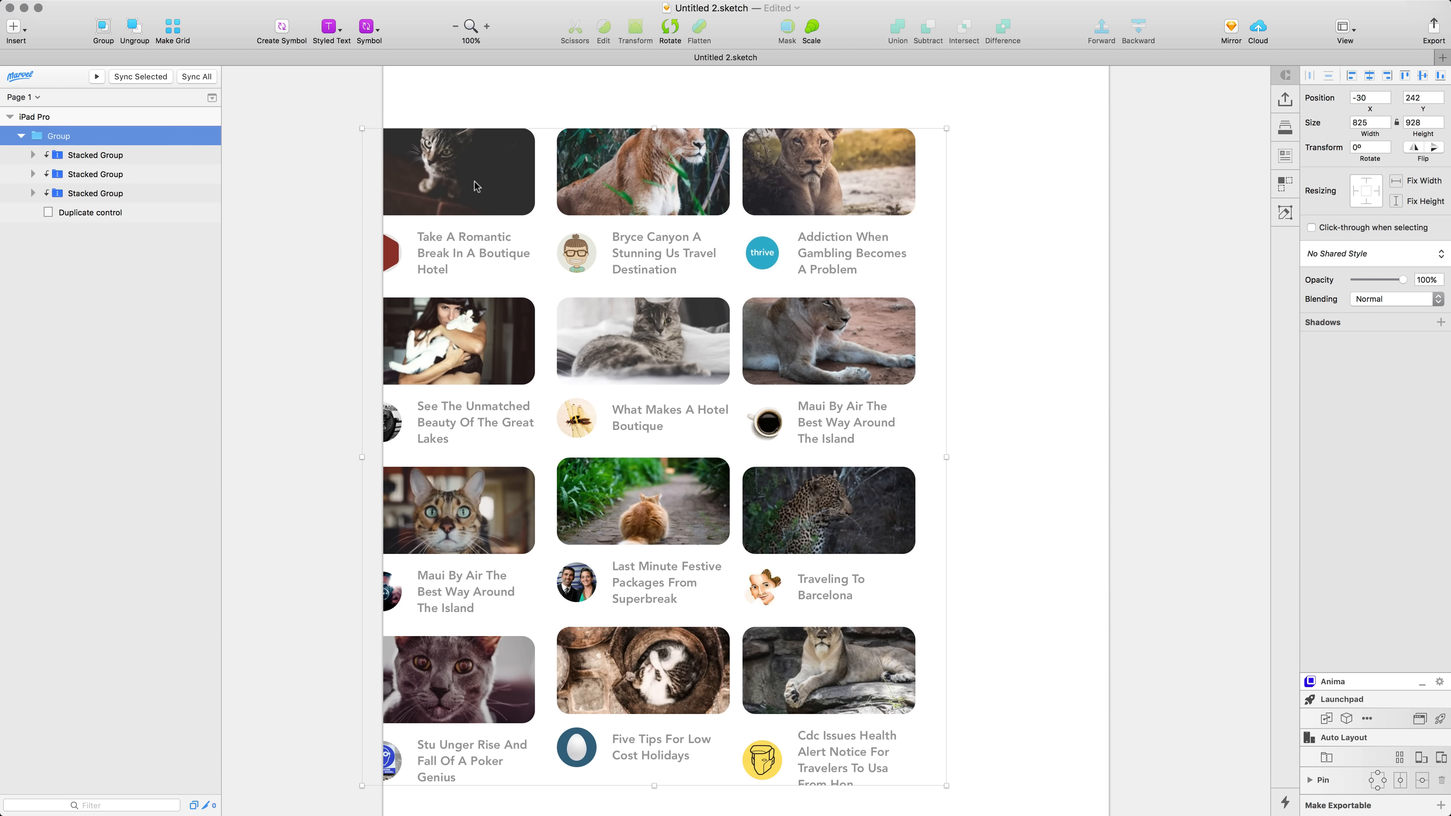
left_click_drag(481, 174, 595, 144)
key("super+minus")
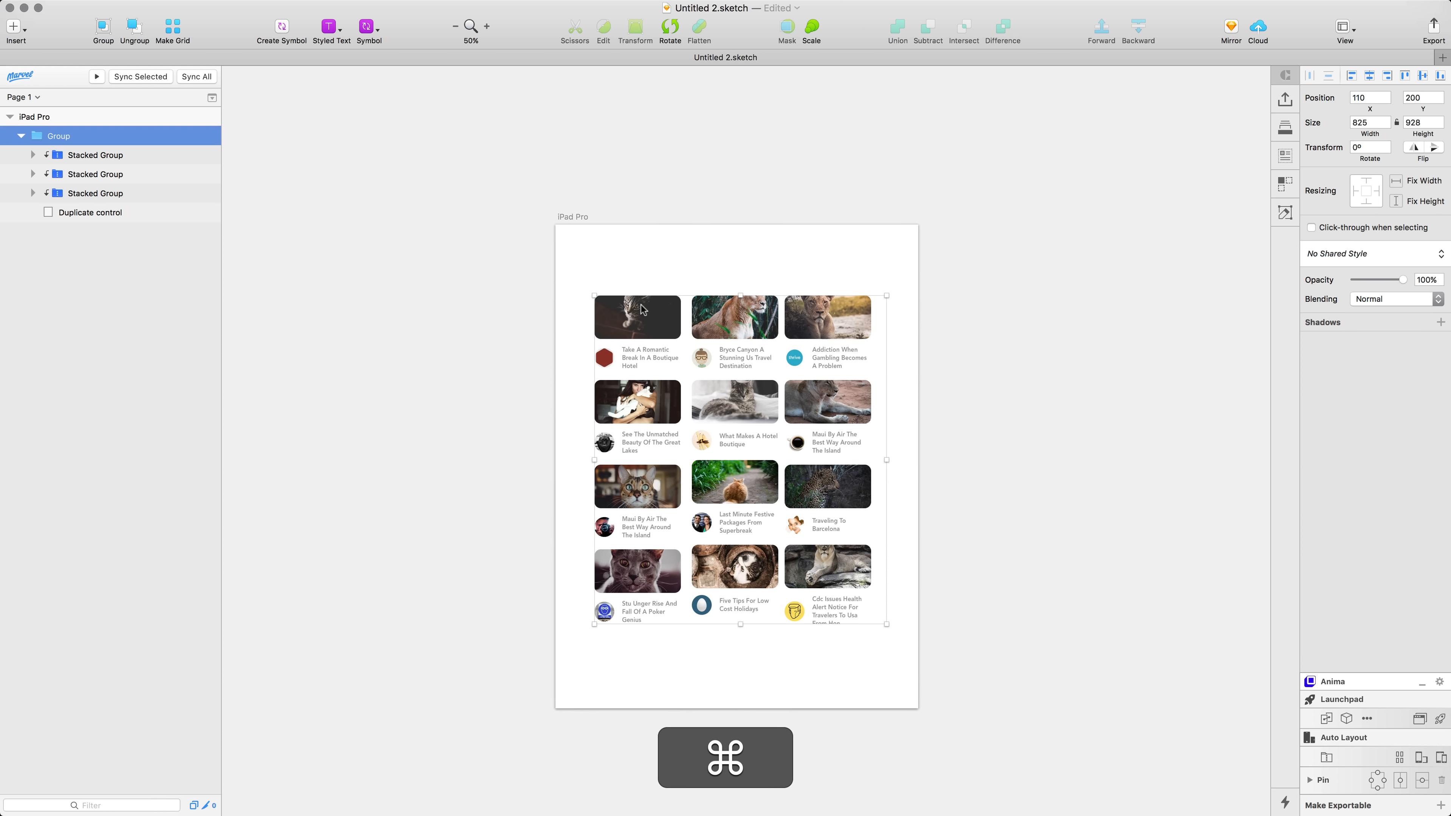
left_click_drag(642, 311, 613, 248)
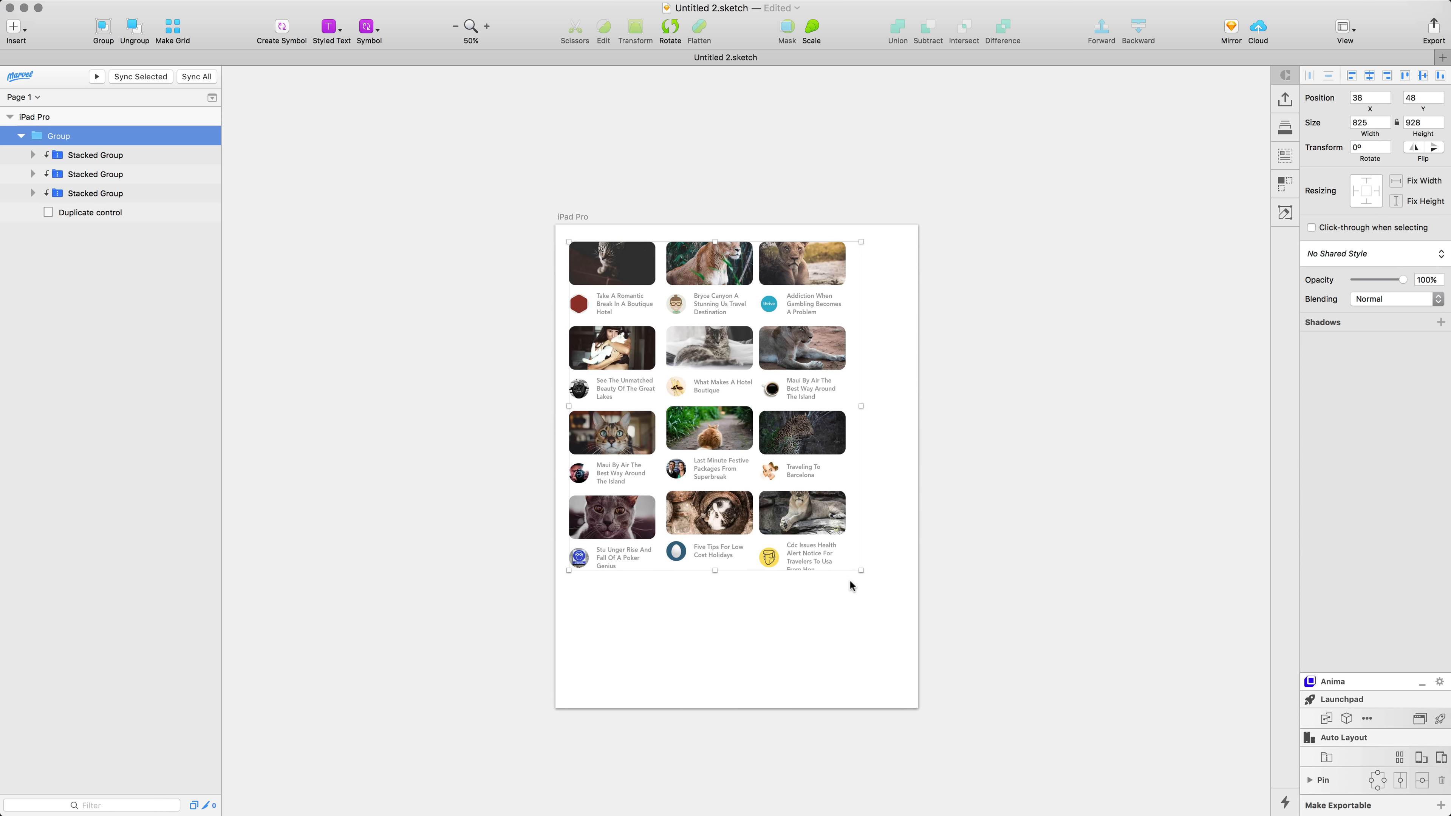
left_click_drag(861, 571, 909, 699)
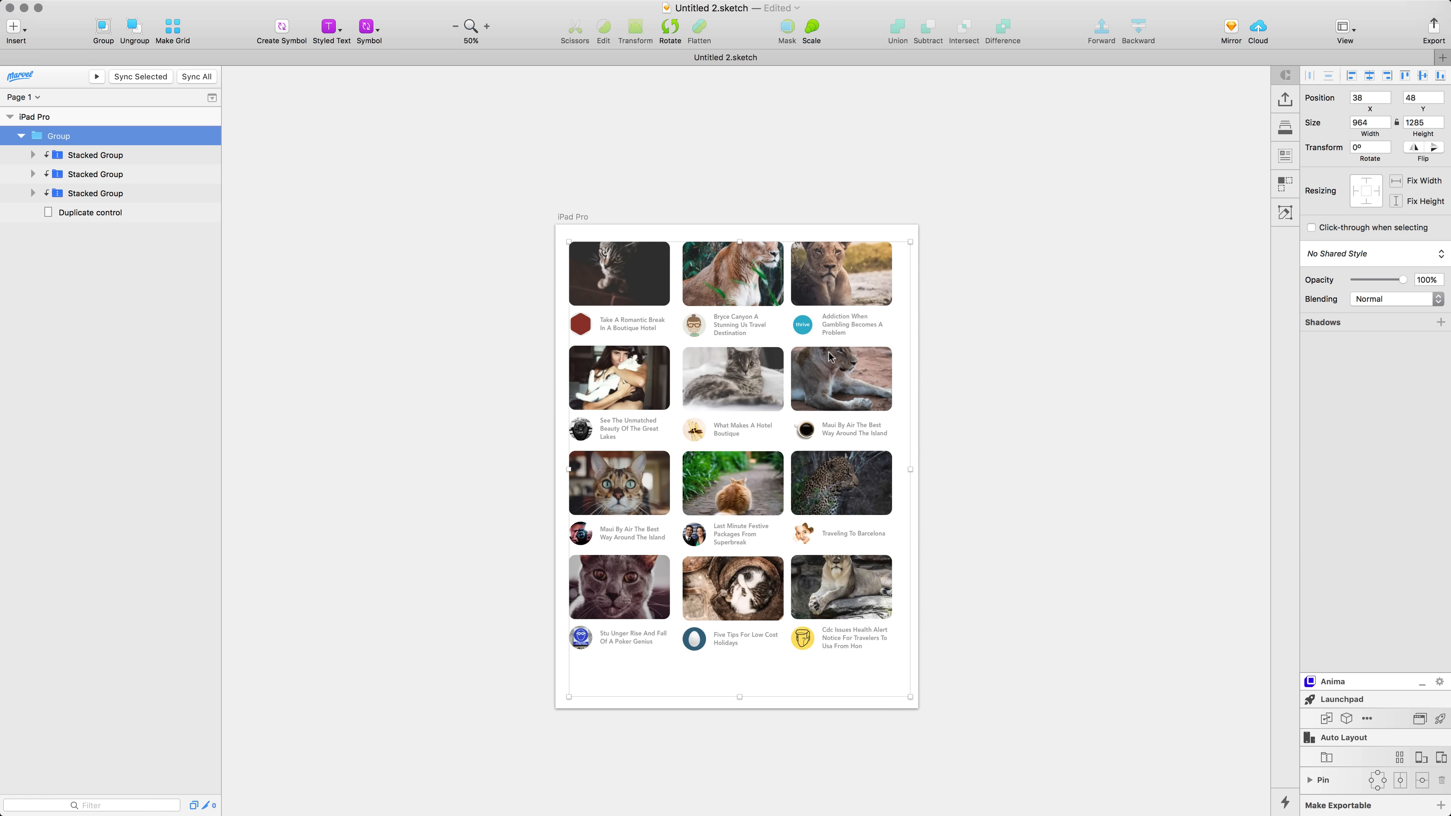
Step: Add an iPhone 7 artboard beside the iPad Pro artboard
left_click(572, 219)
key("a")
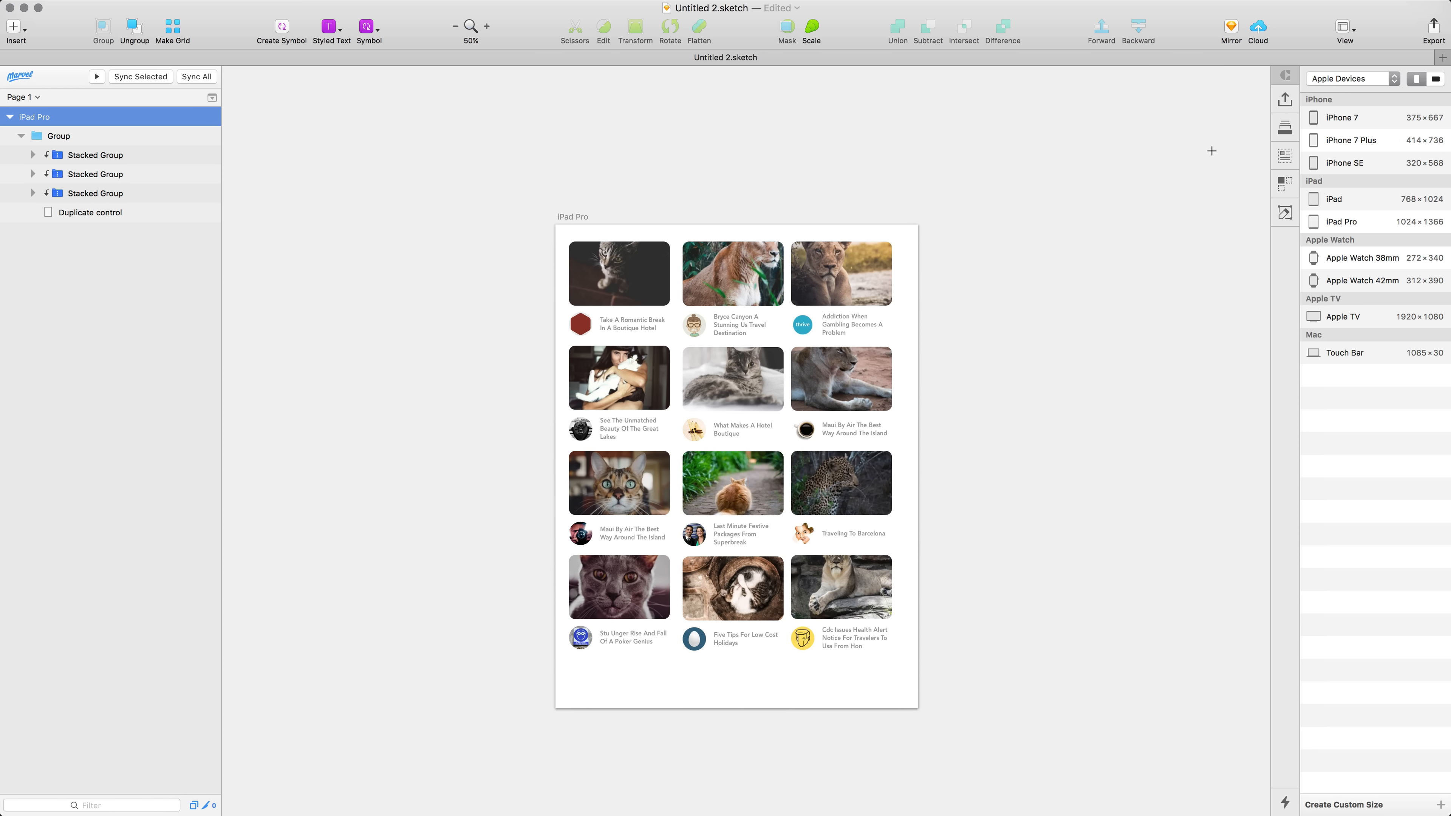
left_click(1359, 122)
left_click(966, 525)
scroll(966, 525, "right", 1)
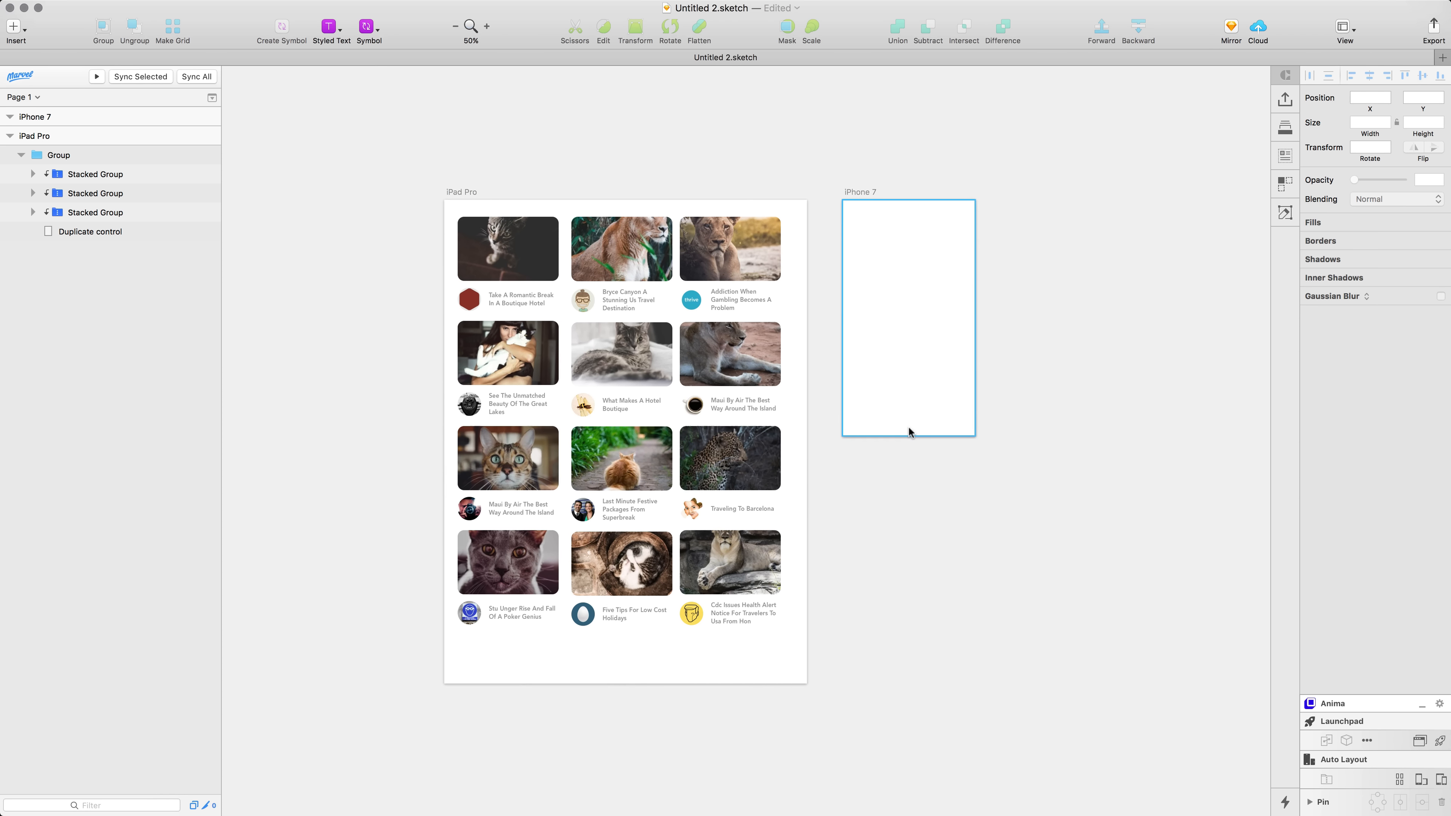
Step: Copy the iPad grid's third card column into the iPhone 7 artboard and place it at about X 45, Y 35
left_click(95, 176)
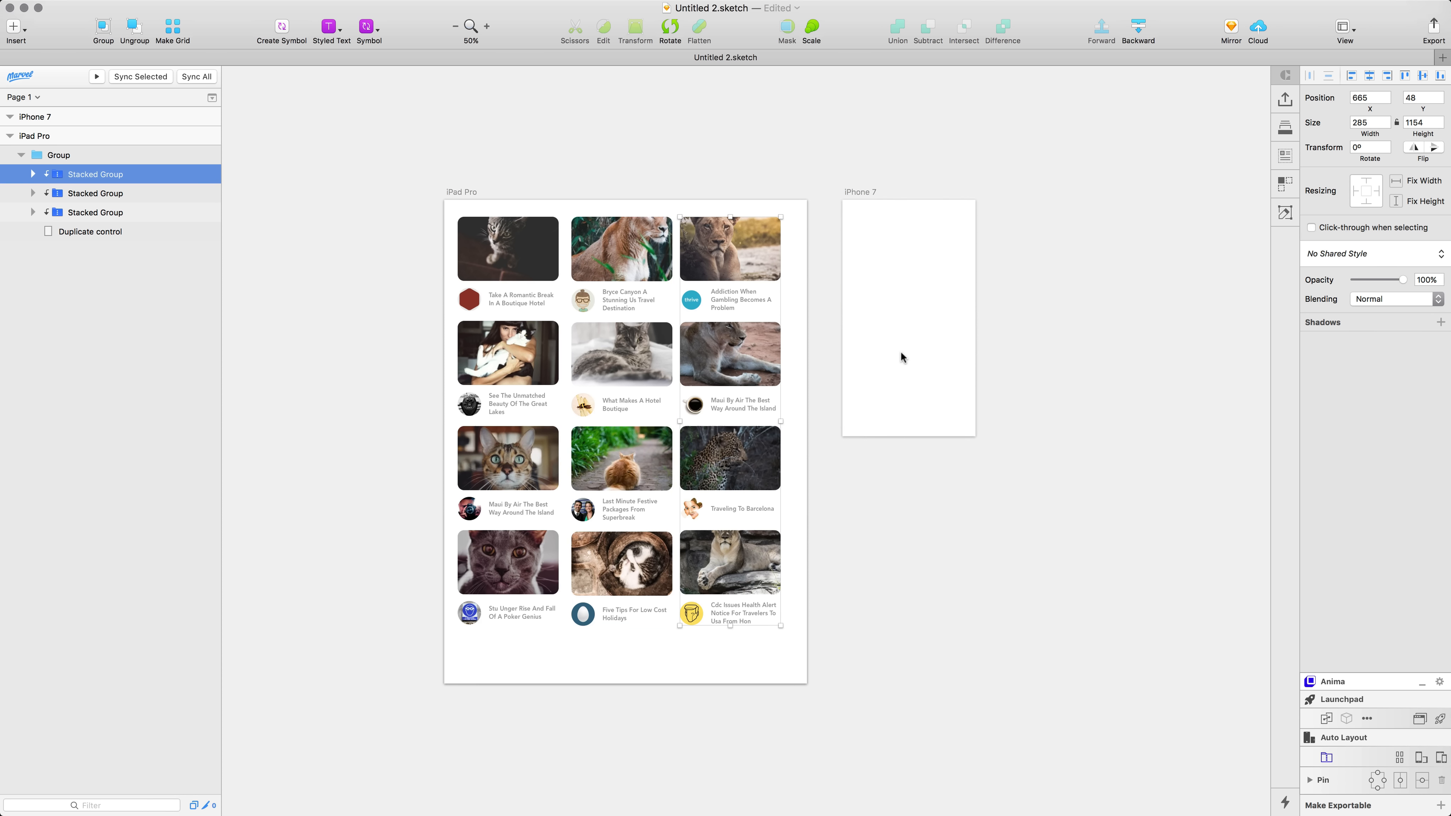
key("super+c")
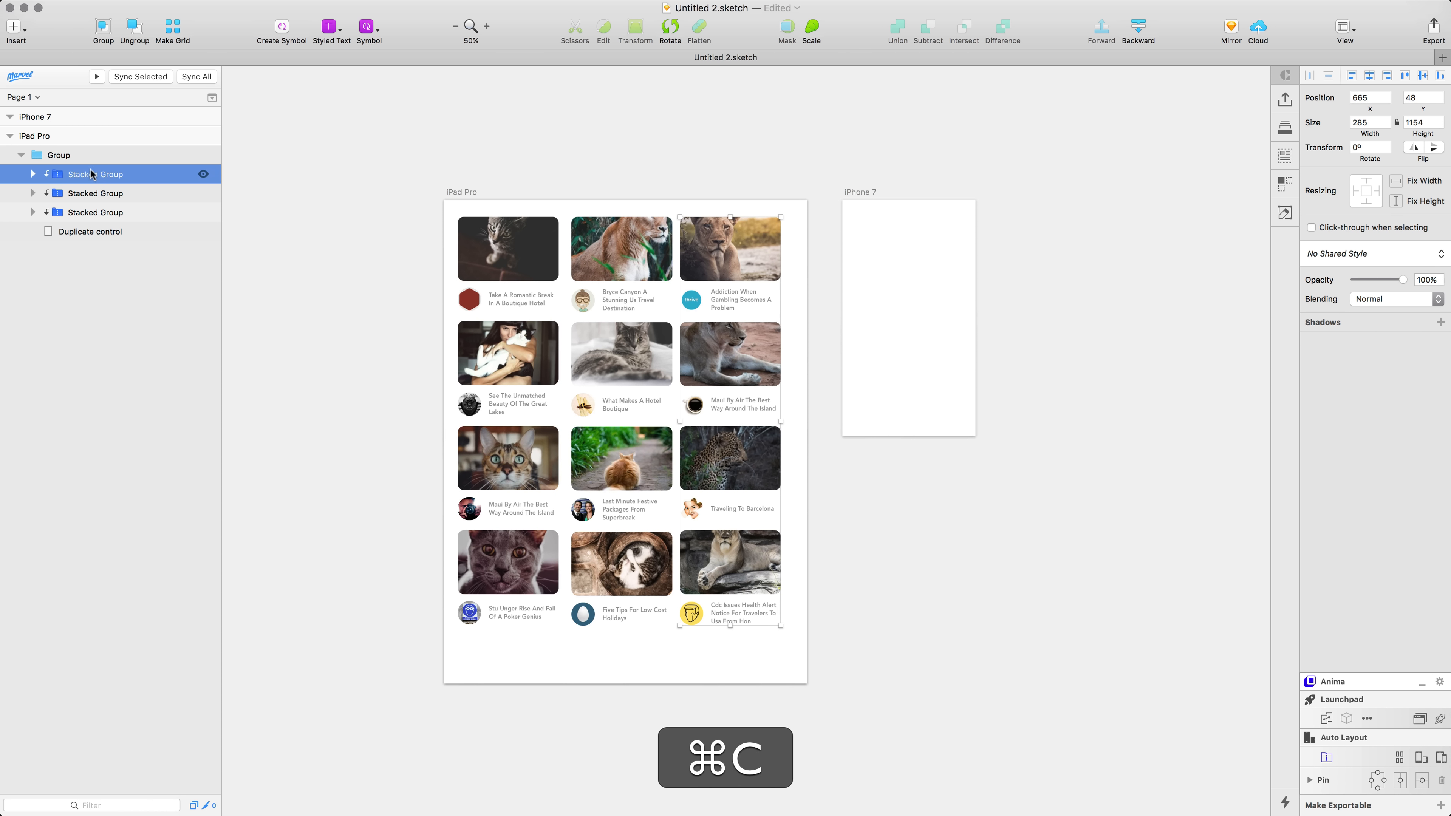
left_click(49, 120)
key("super+v")
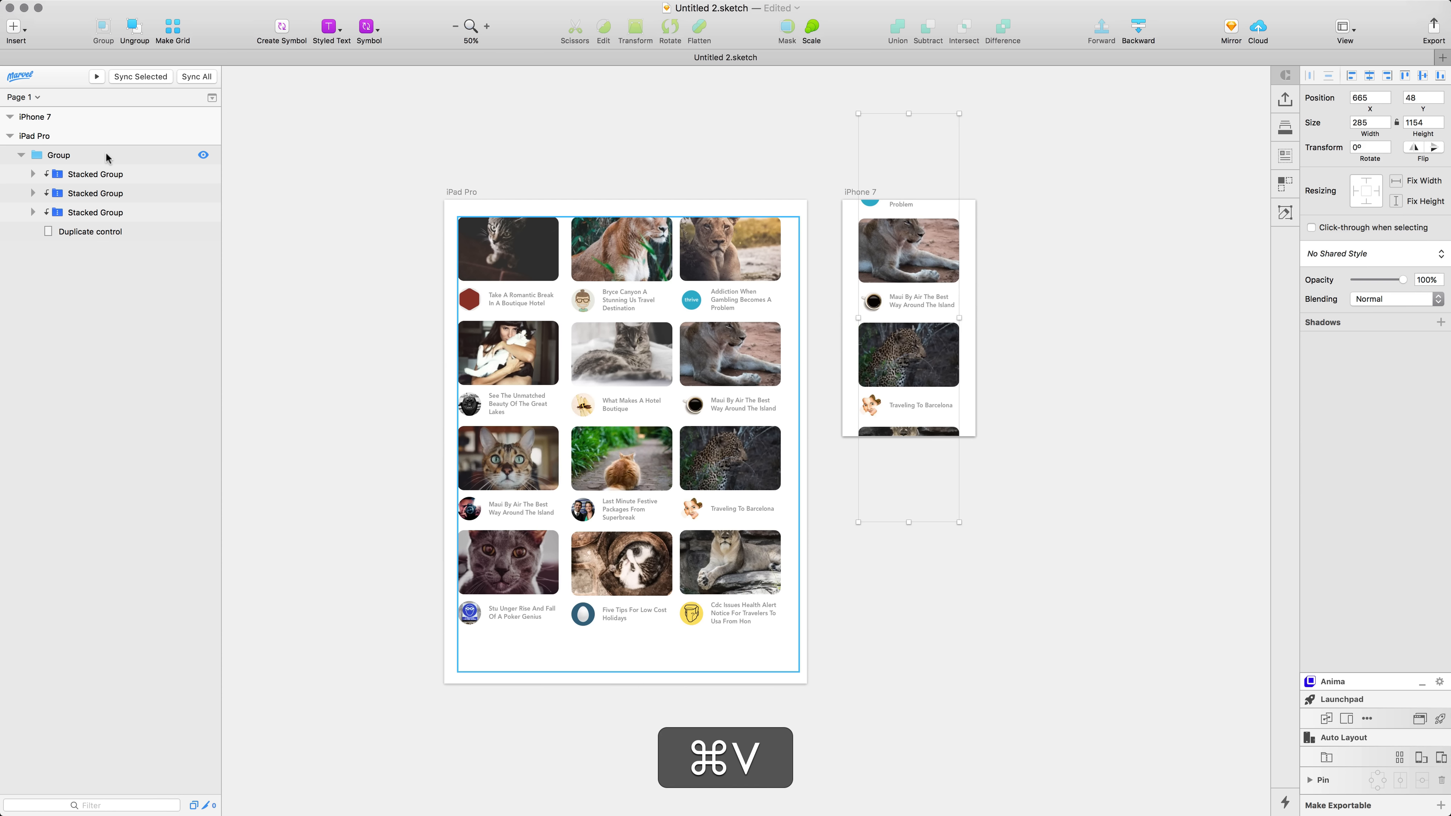
left_click_drag(898, 245, 898, 337)
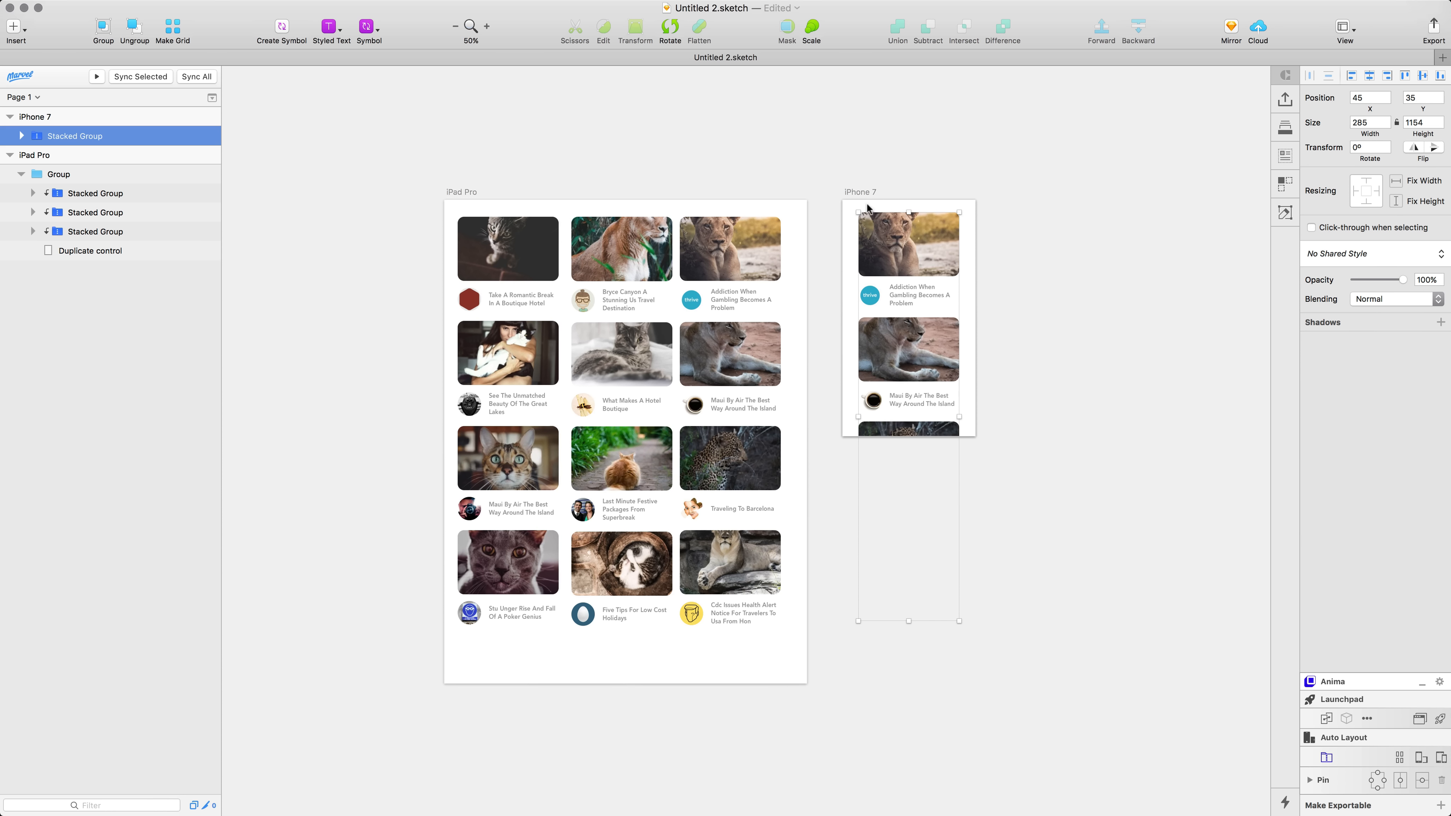
Step: Double the iPhone 7 artboard's height by setting it to 667*2
left_click(862, 193)
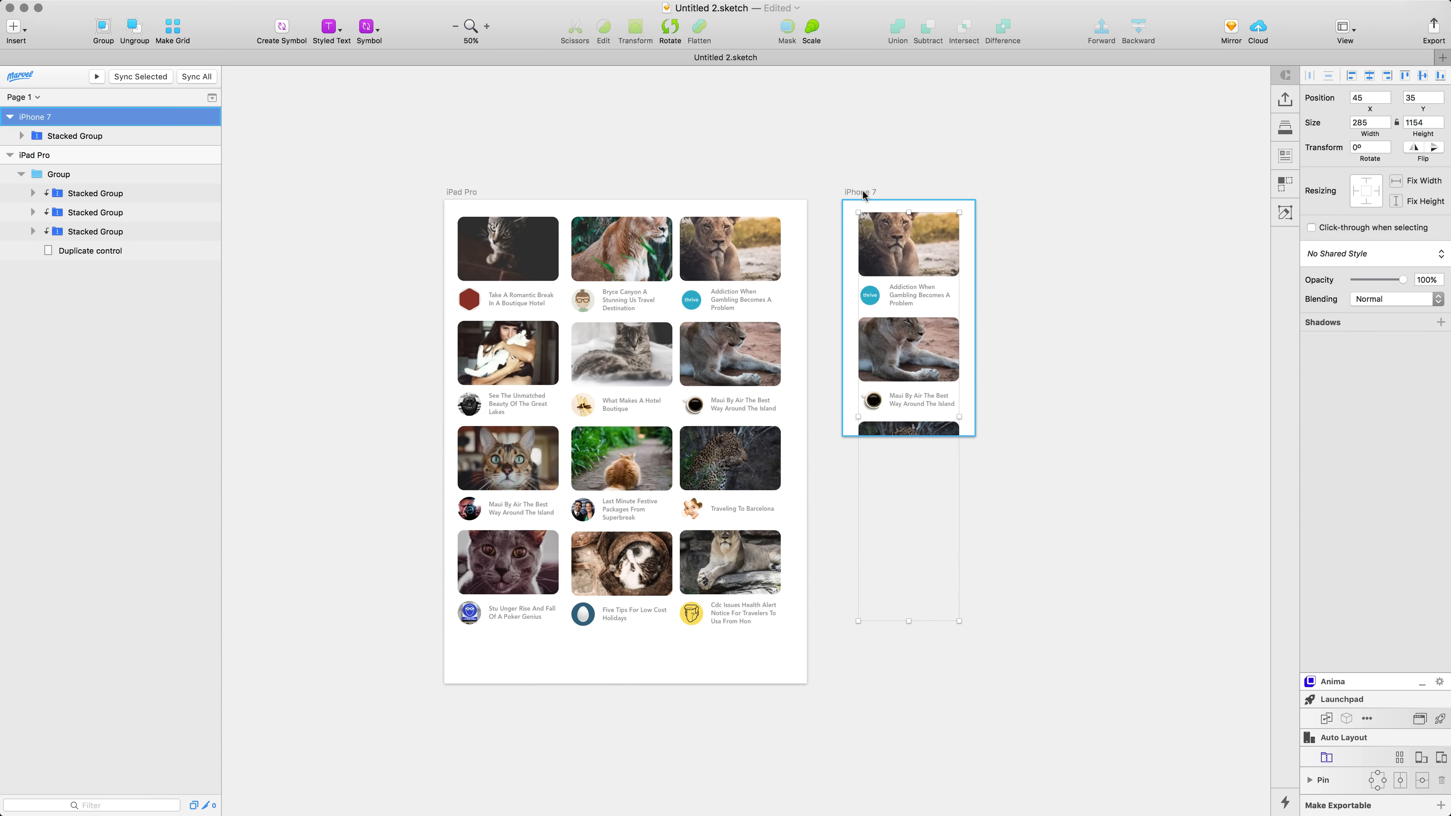
left_click(1424, 126)
type("*2")
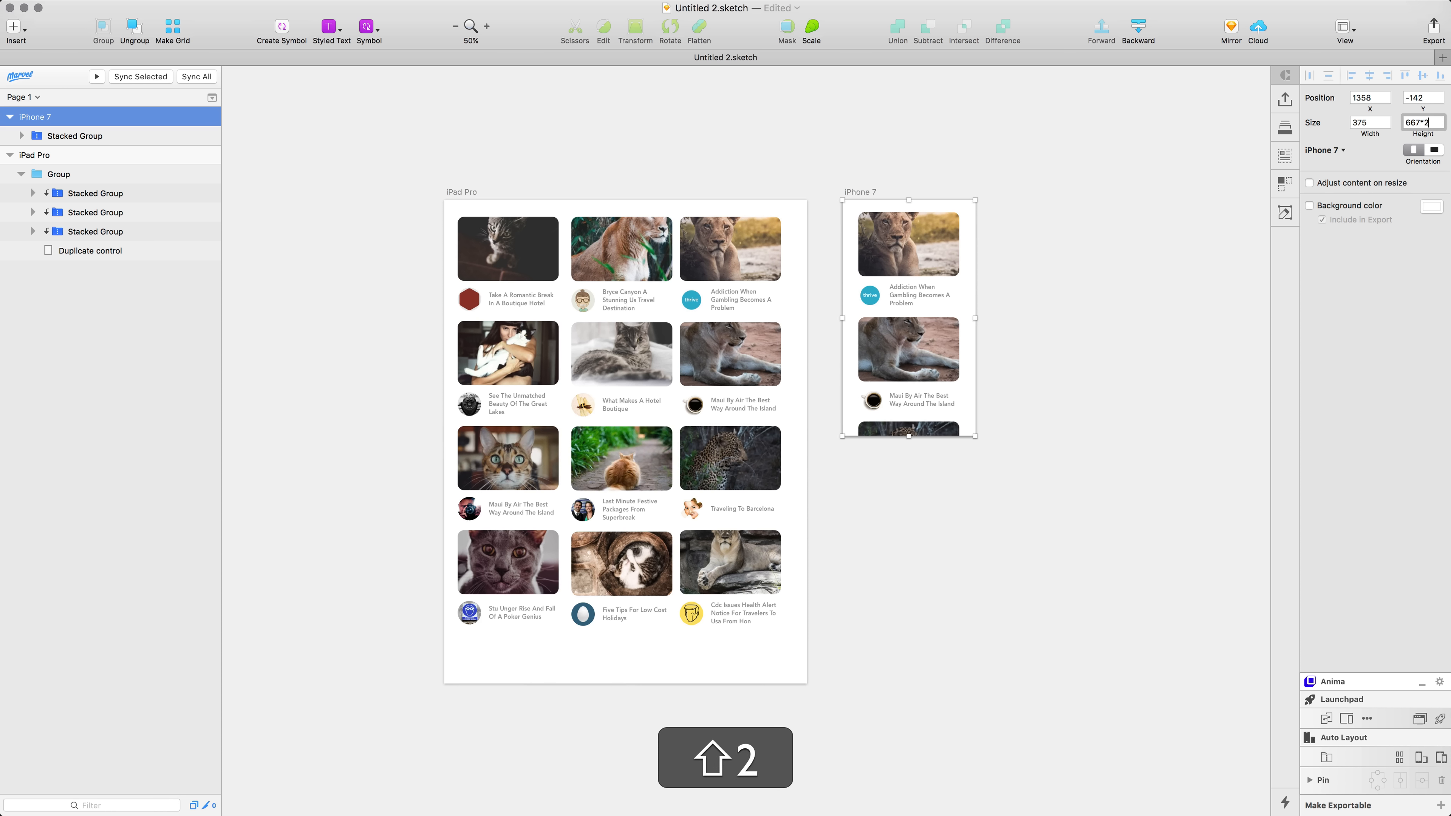
key("Return")
Step: Resize the iPhone artboard's card column to about 327 by 1286, starting at about X 26, Y 29
left_click(915, 242)
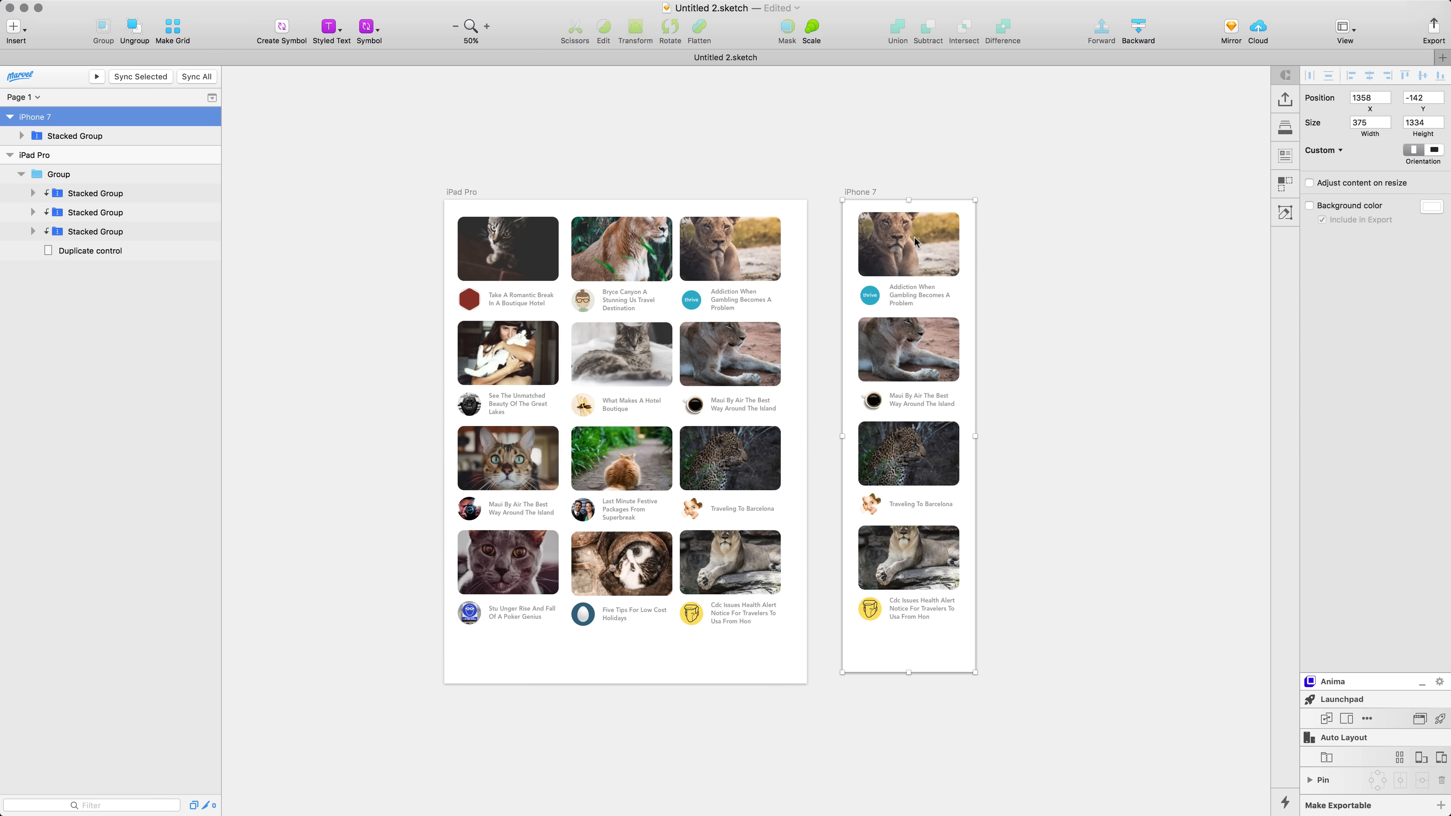
left_click(953, 274)
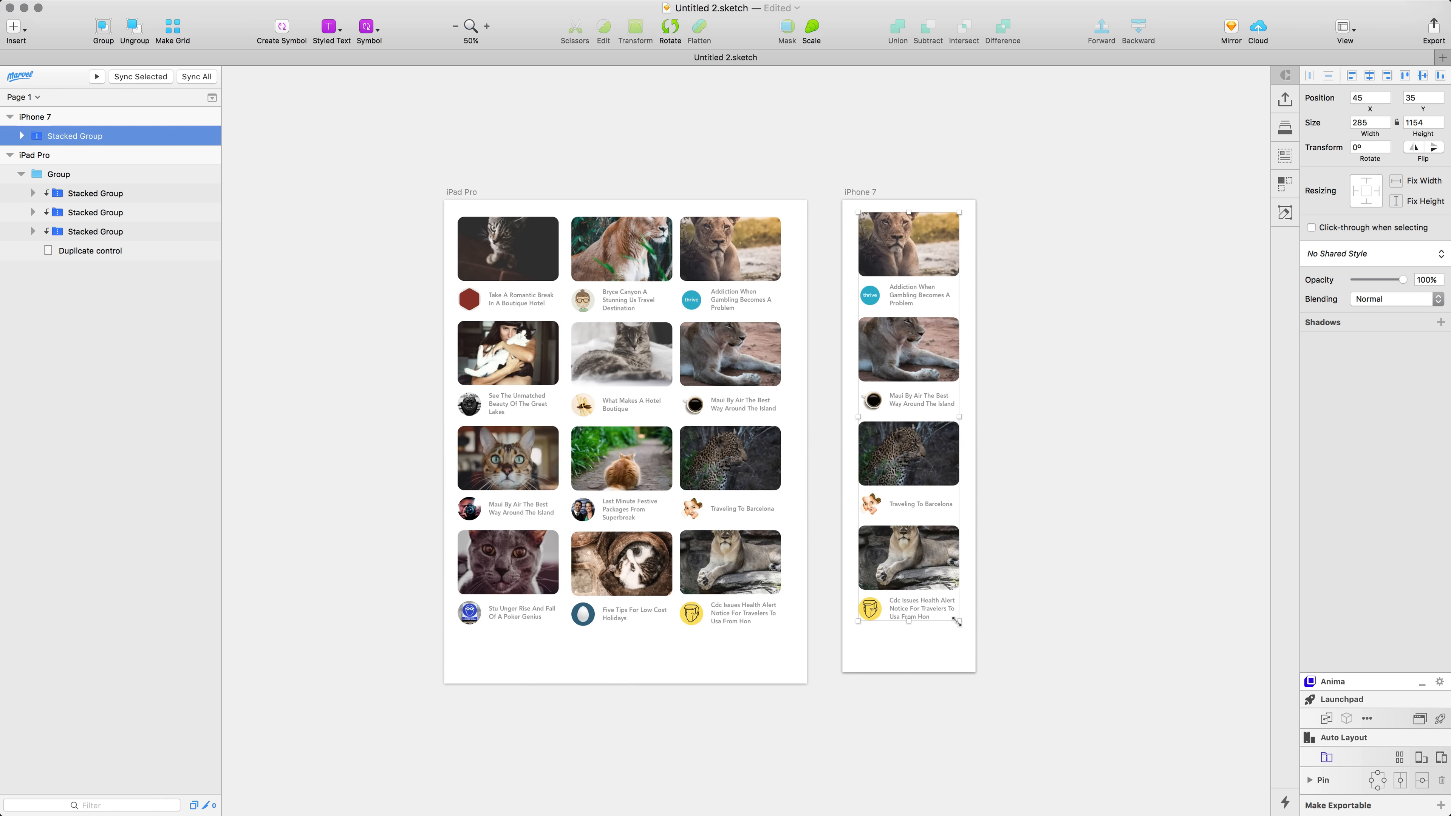
left_click_drag(959, 623, 967, 672)
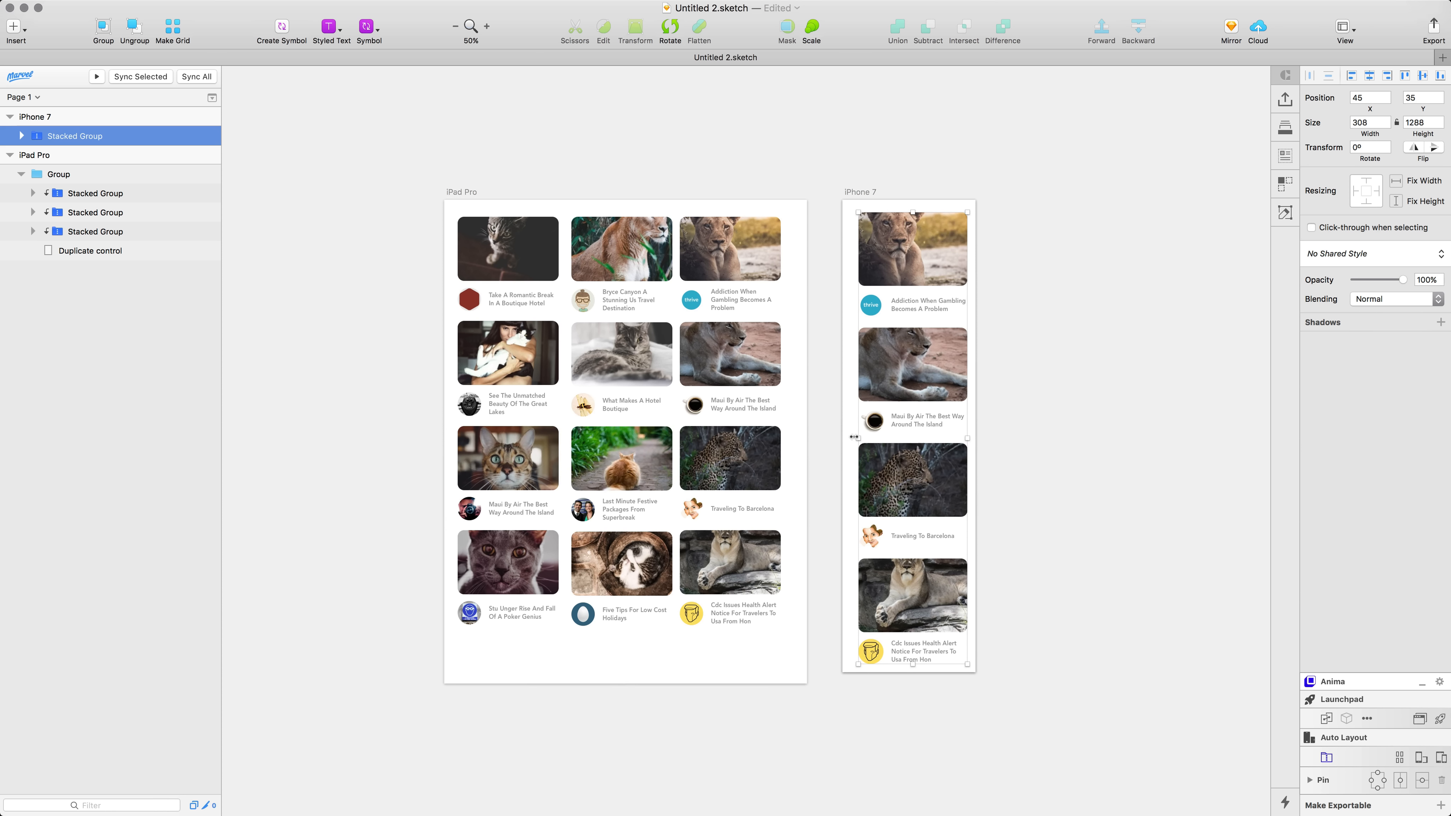
left_click_drag(855, 437, 851, 440)
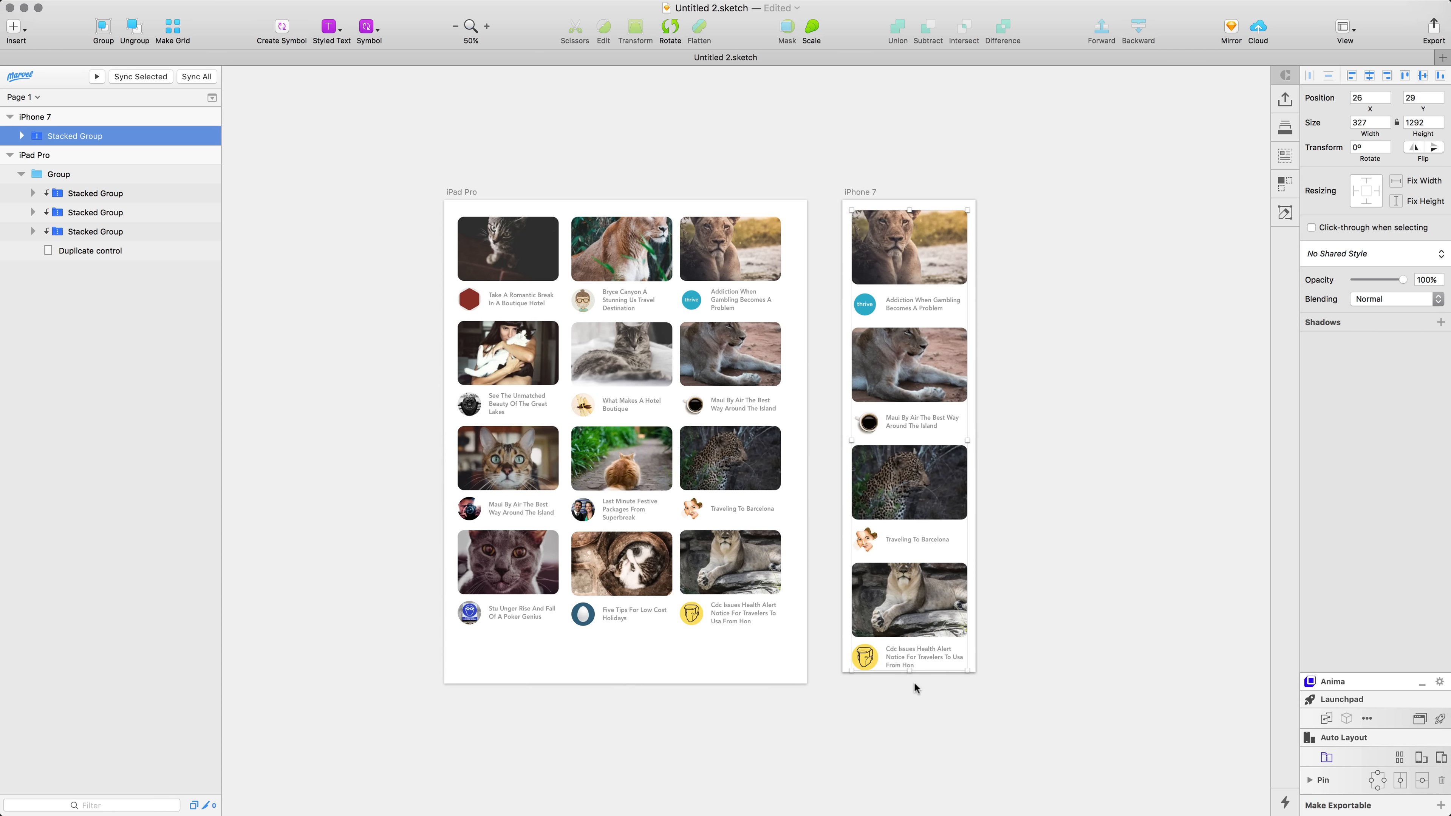
left_click_drag(908, 669, 908, 665)
left_click(1099, 470)
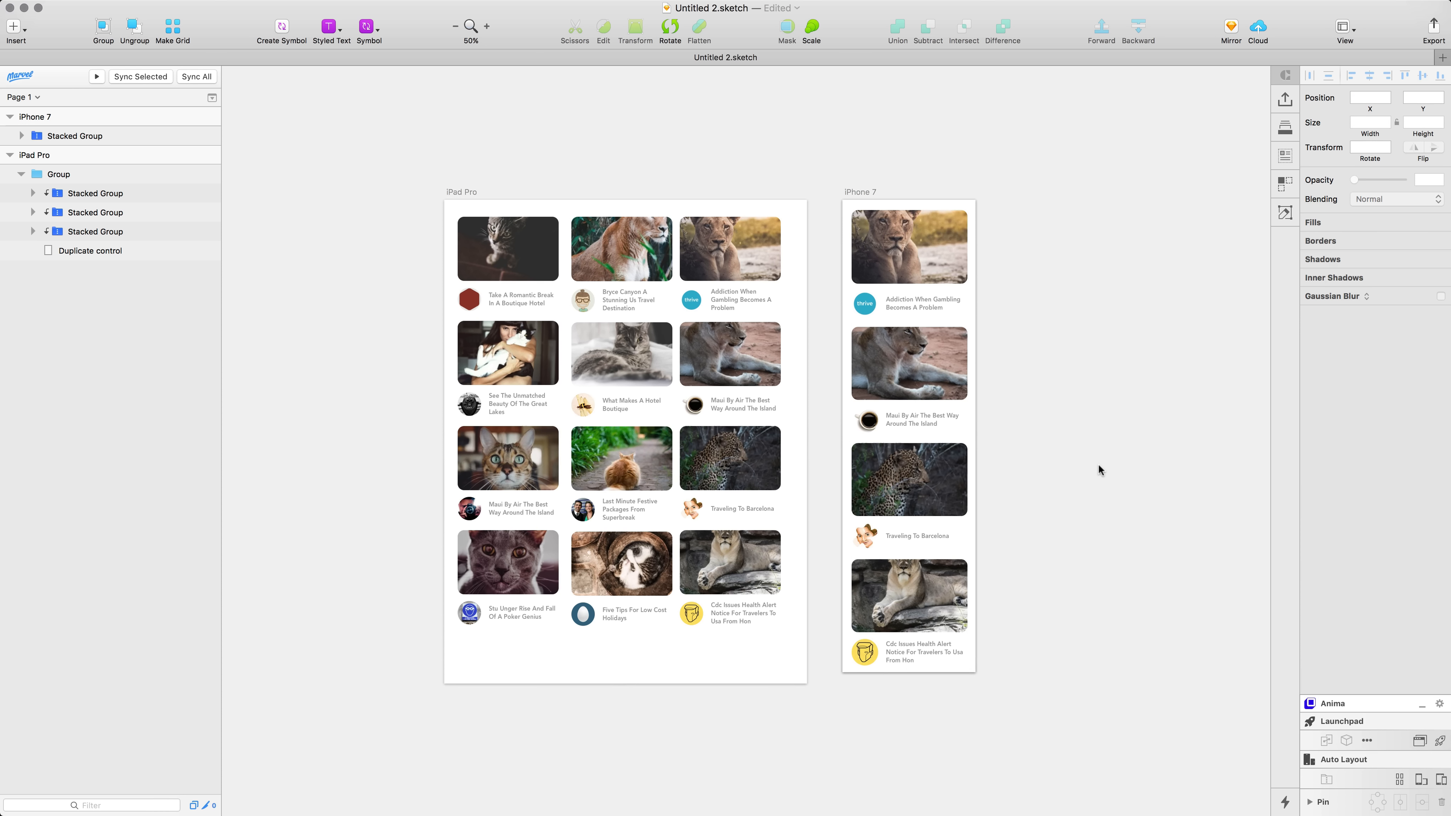
Step: Nudge the iPhone artboard's card column up to Y 25
left_click(935, 259)
key("Up")
key("Up")
key("Up")
key("Up")
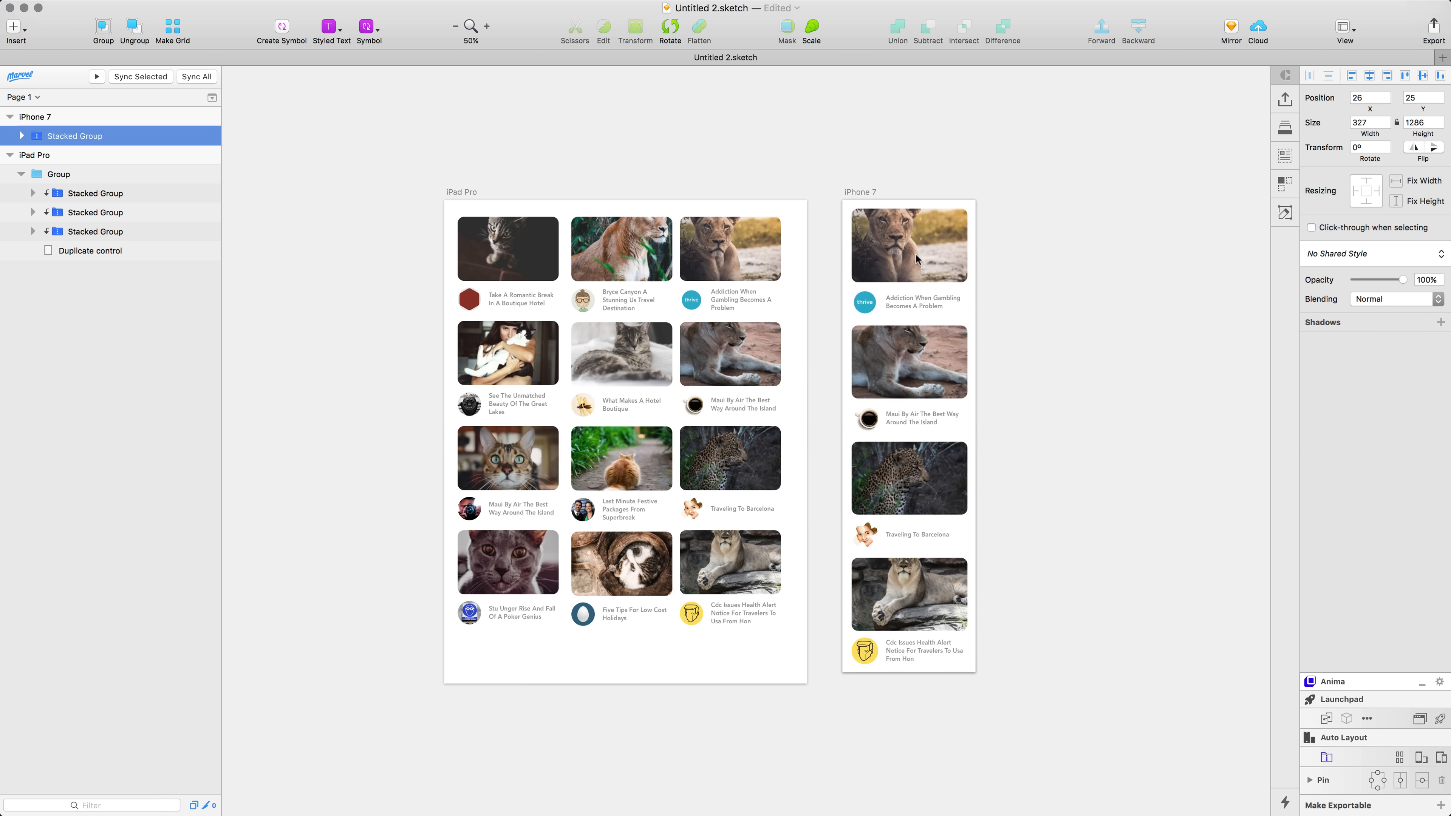
Step: Duplicate the iPhone 7 artboard in landscape orientation and open the Stack settings of the copy's card column
left_click(863, 193)
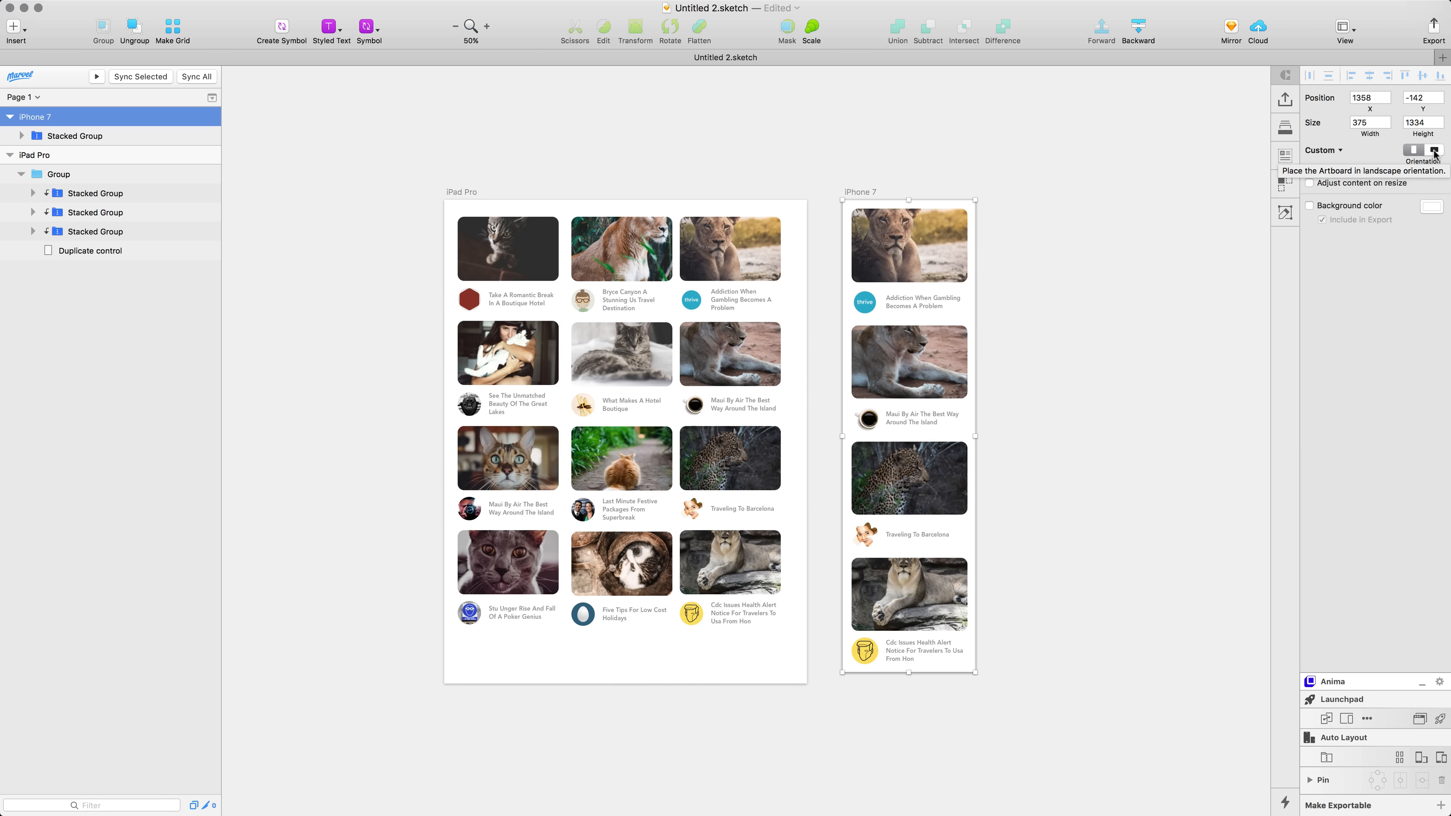
key("super+d")
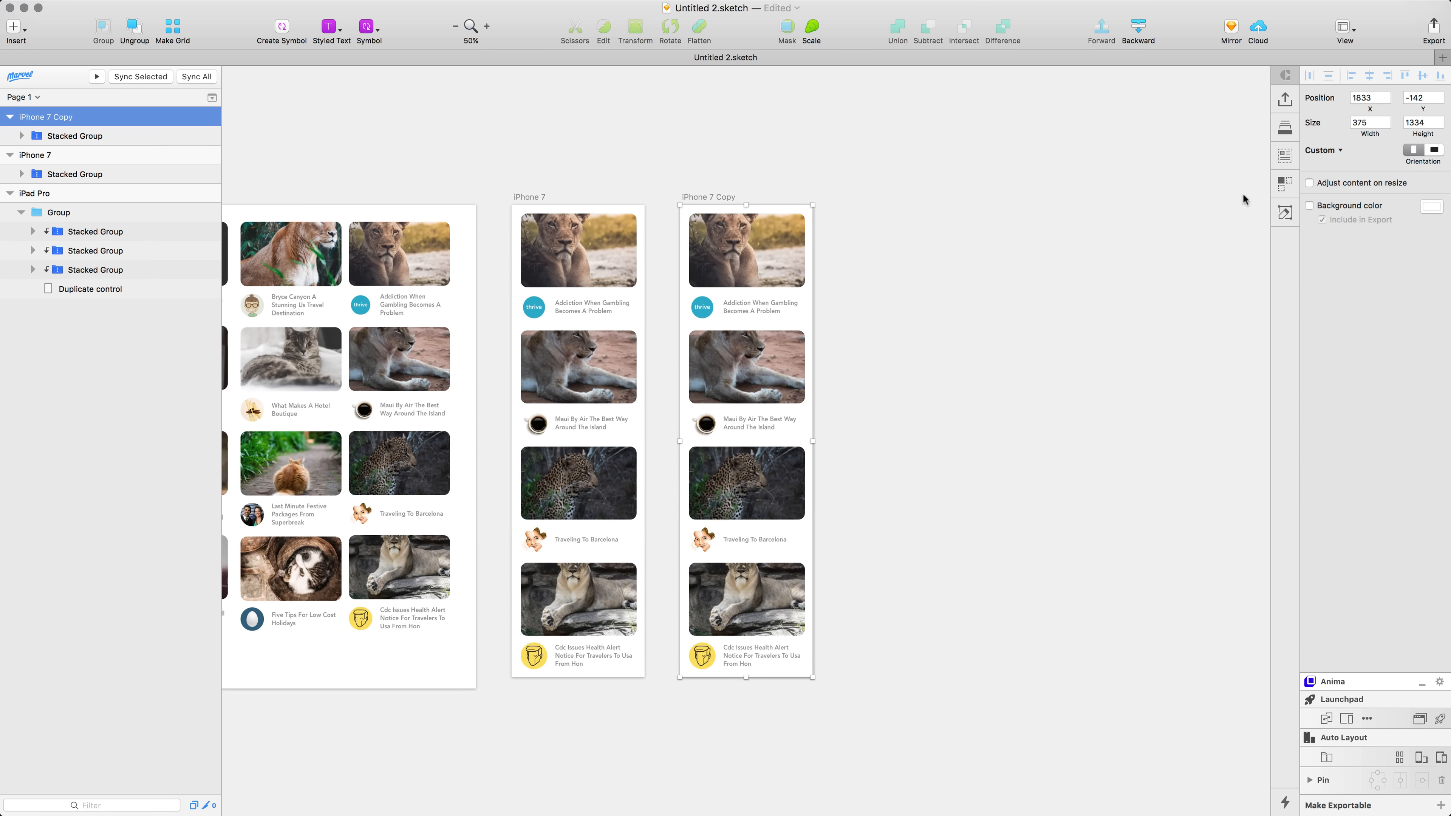
left_click(1432, 151)
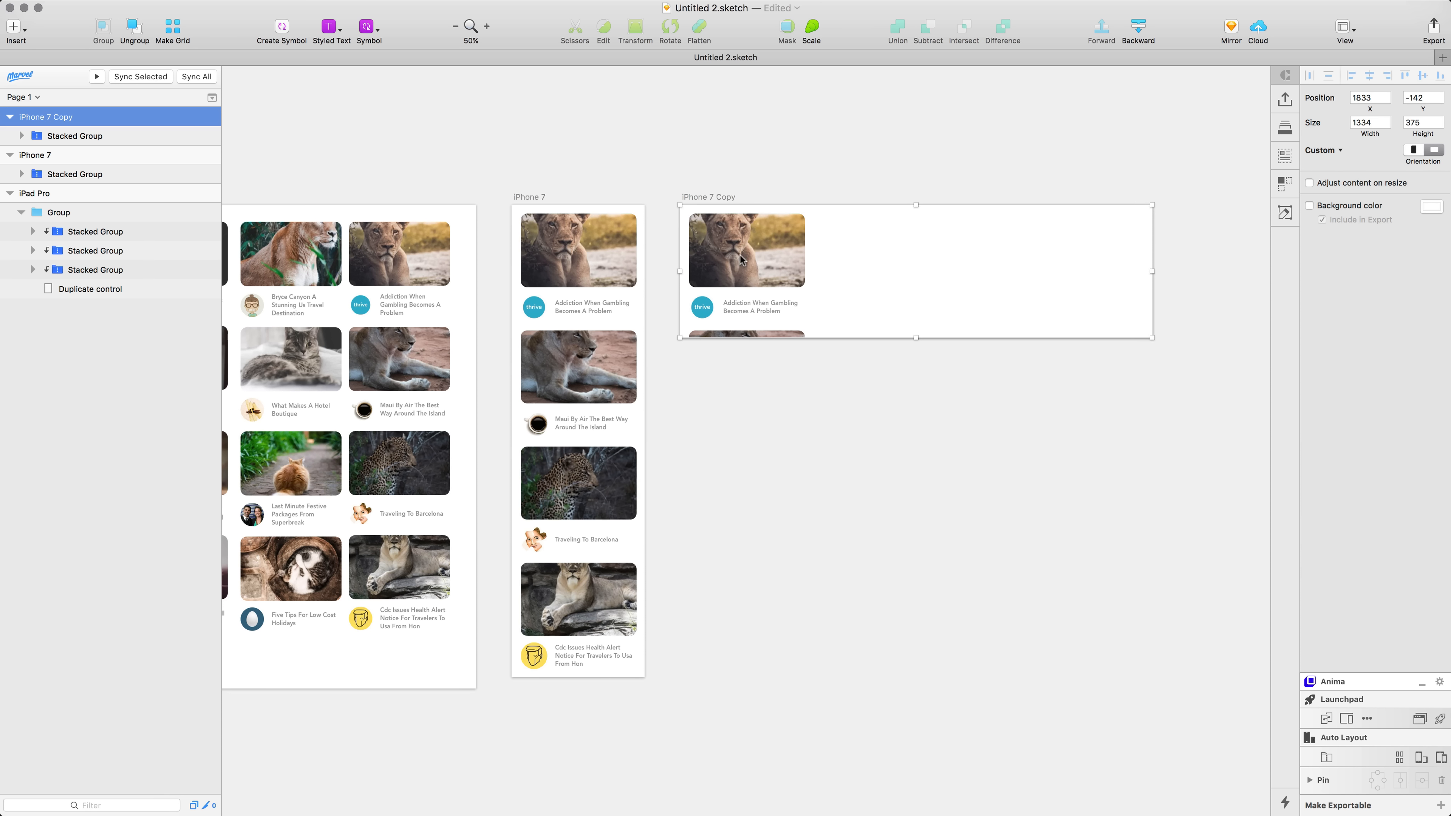
left_click(87, 139)
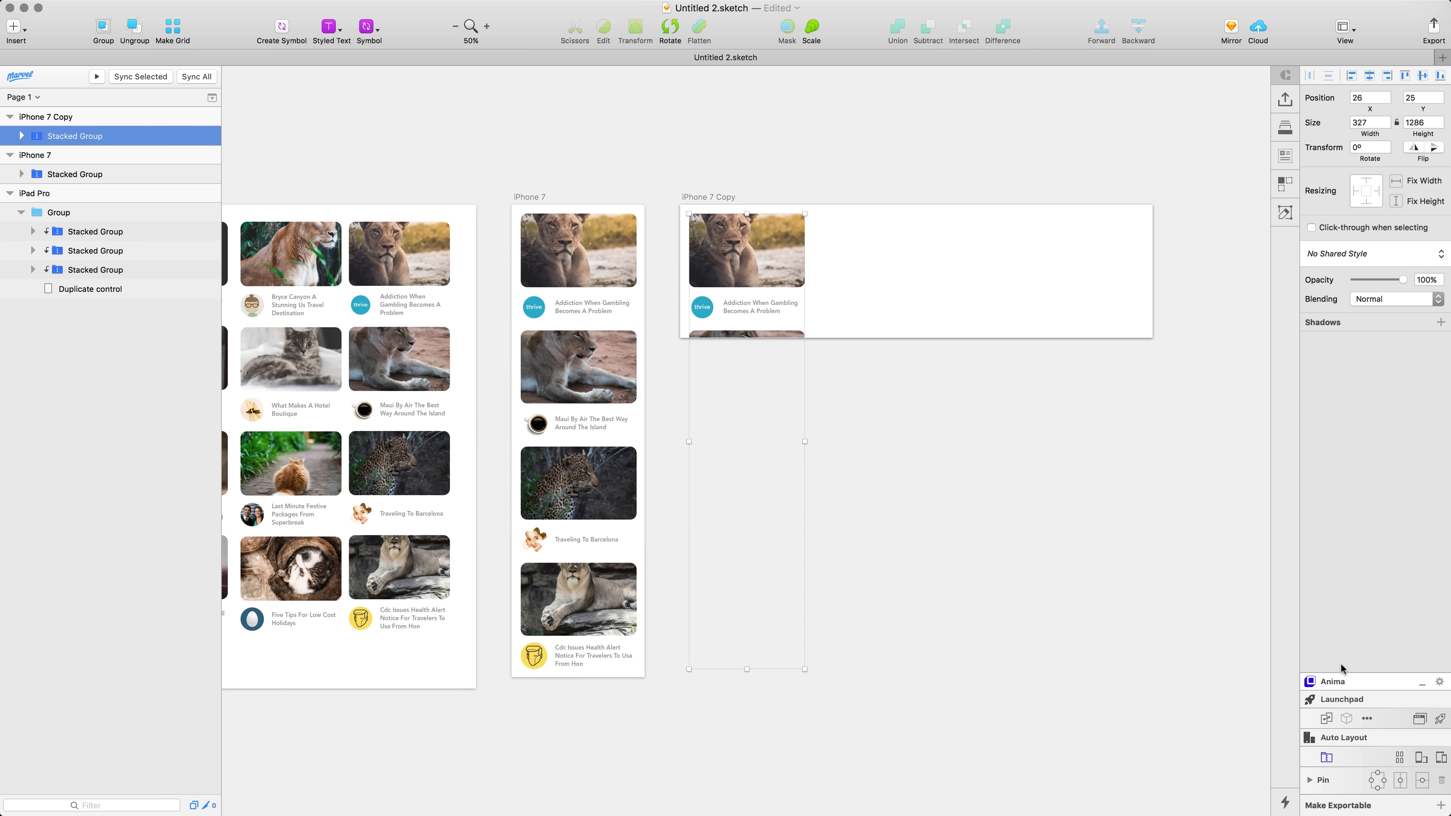
left_click(1326, 758)
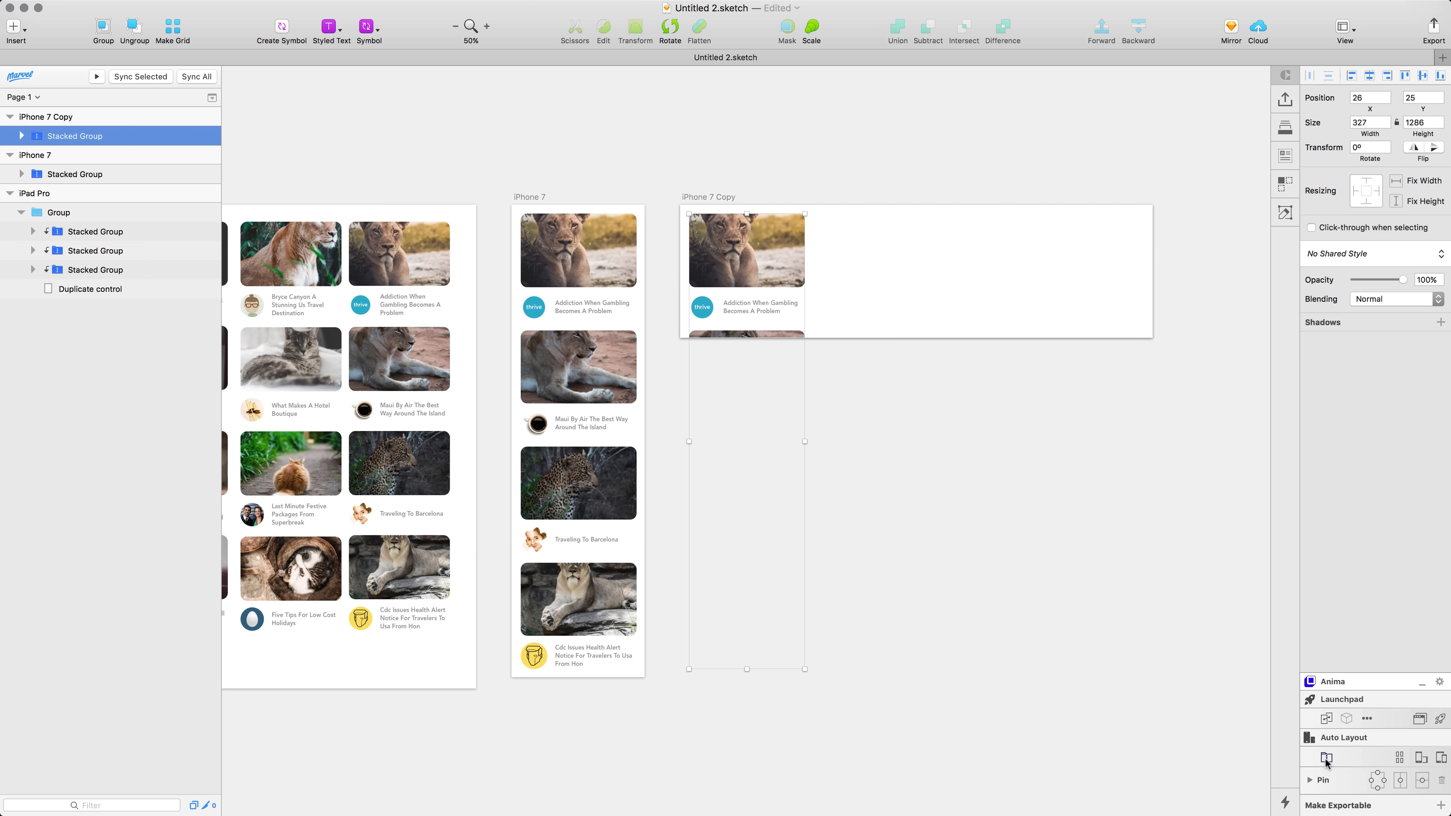
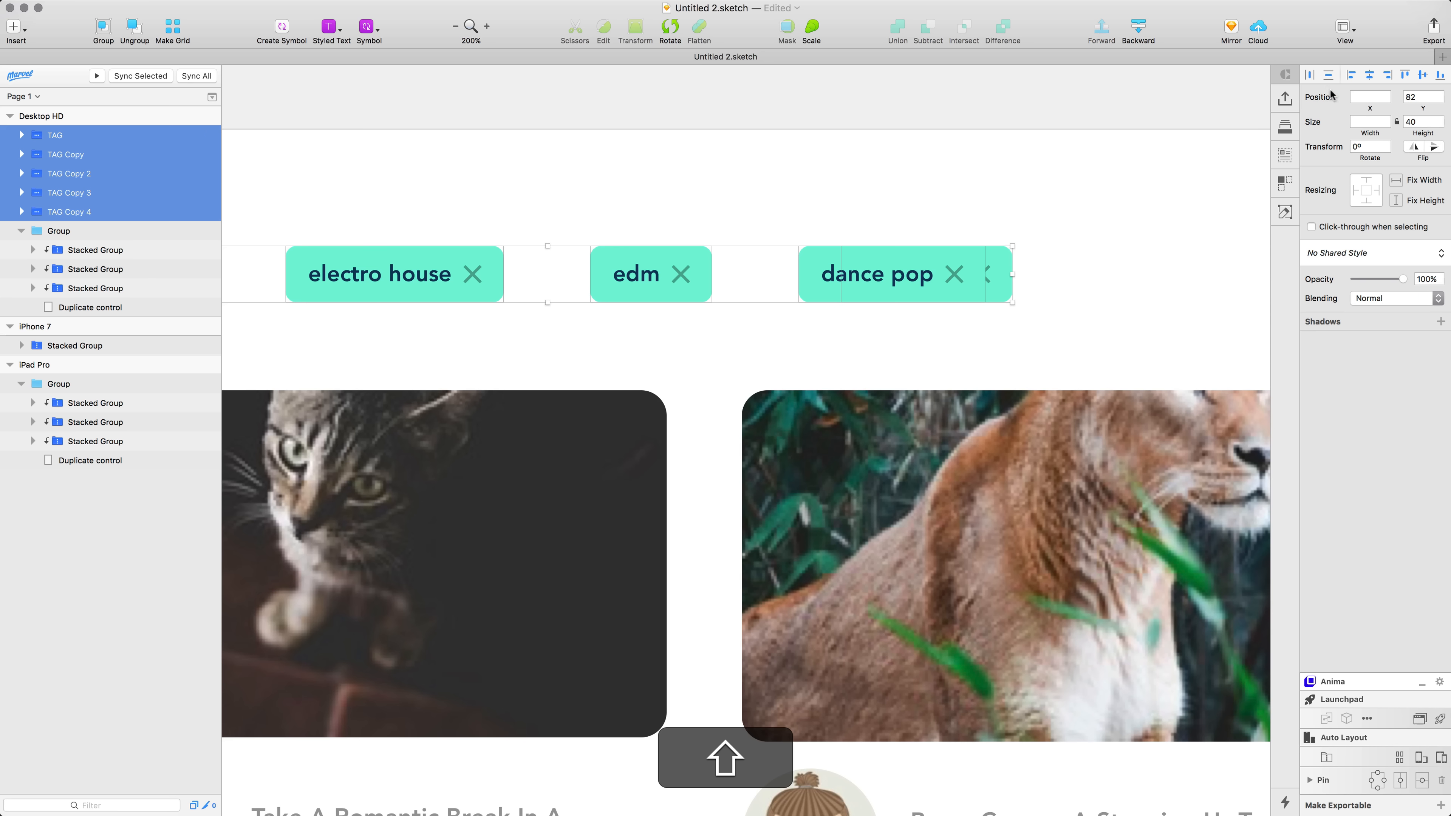
Step: Distribute the five tags above the desktop card grid horizontally with equal spacing, and select the Desktop HD artboard
left_click(1310, 75)
left_click(792, 136)
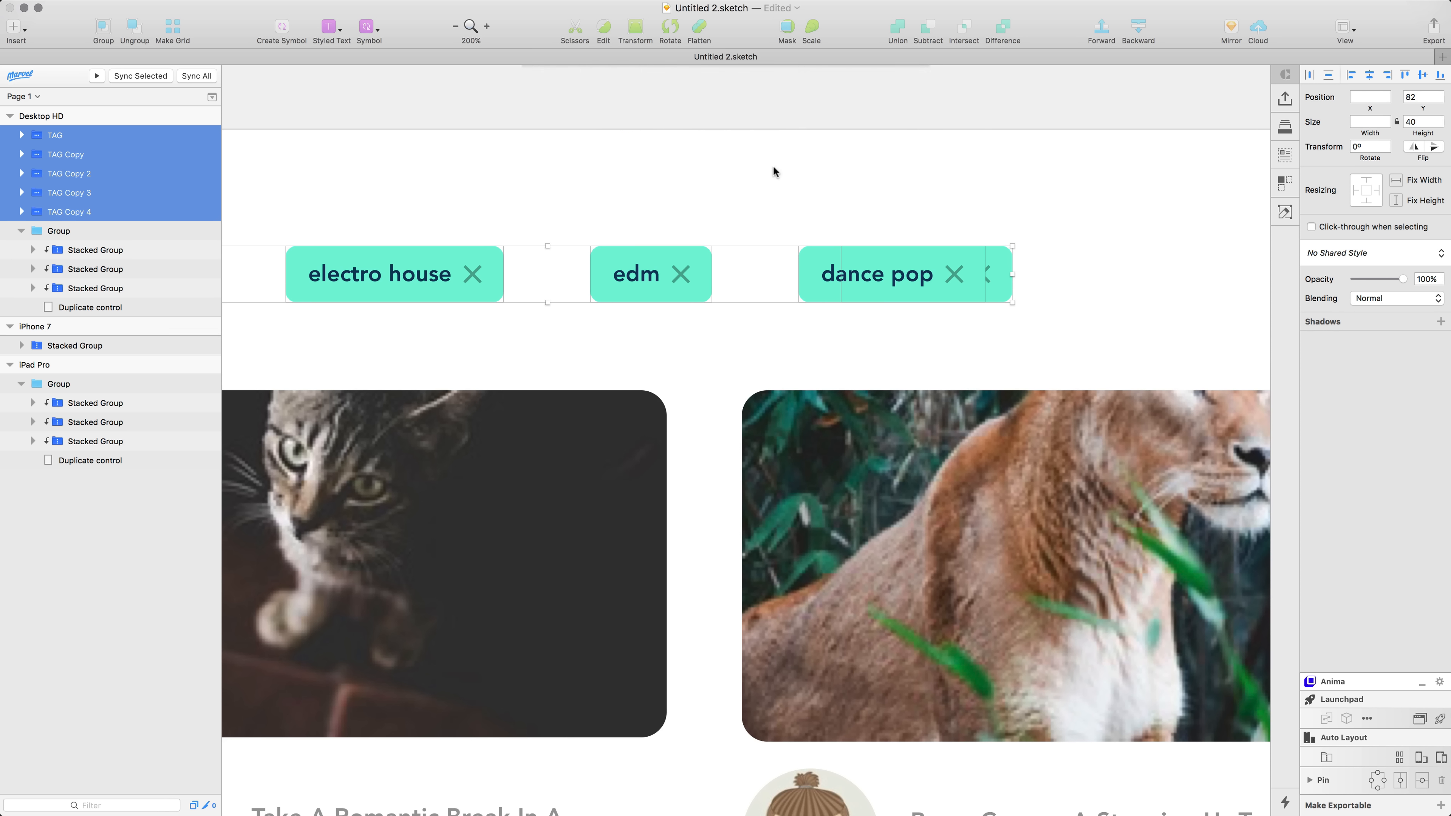
left_click_drag(671, 347, 855, 310)
left_click(642, 163)
key("super+minus")
key("super+minus")
key("super+minus")
left_click(399, 195)
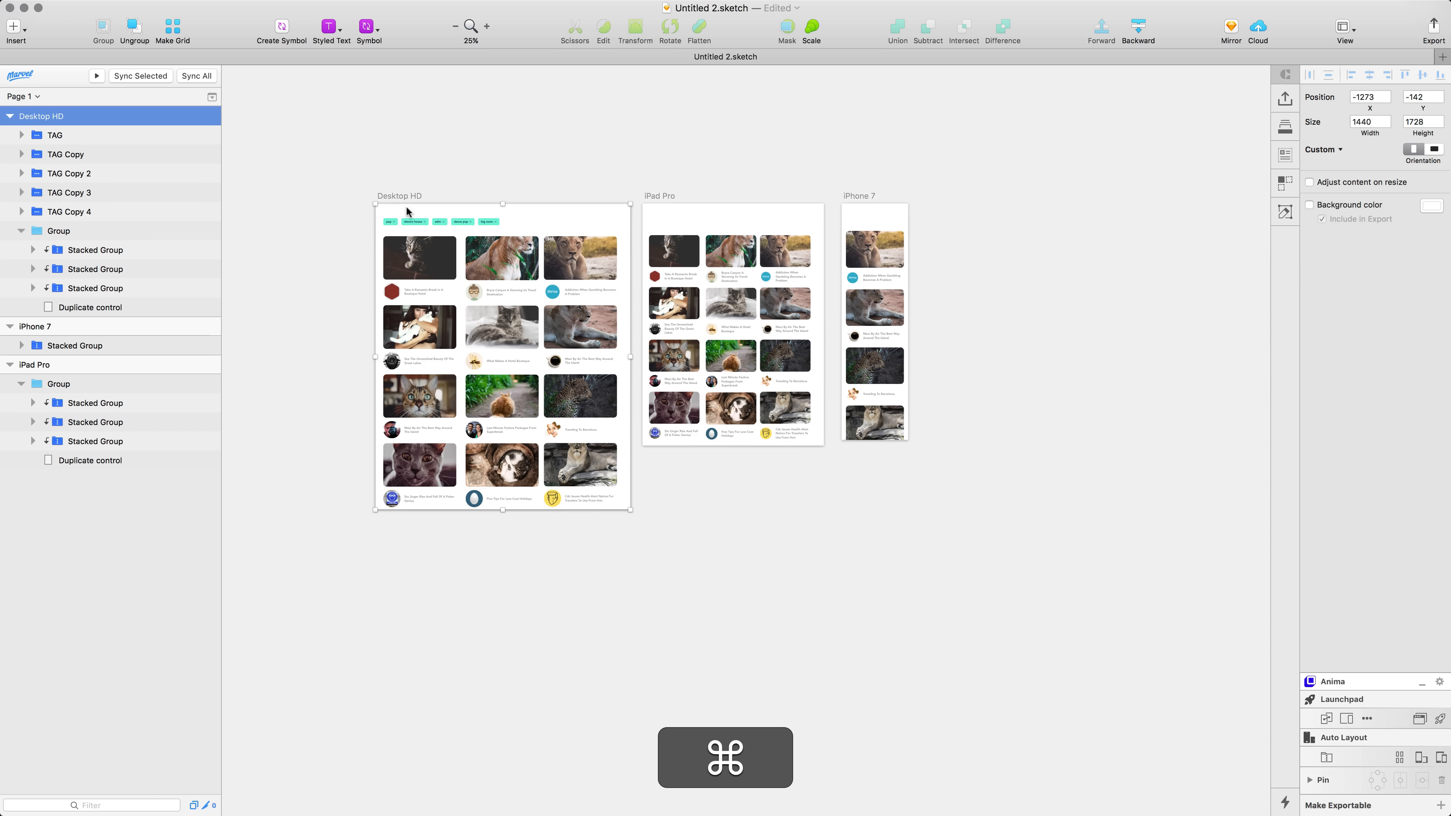
Step: Duplicate the Desktop HD artboard and place the copy below the original at about X -1206, Y 2009
key("super+d")
left_click_drag(657, 280, 414, 676)
scroll(641, 541, "left", 10)
scroll(640, 540, "down", 6)
left_click_drag(826, 426, 532, 411)
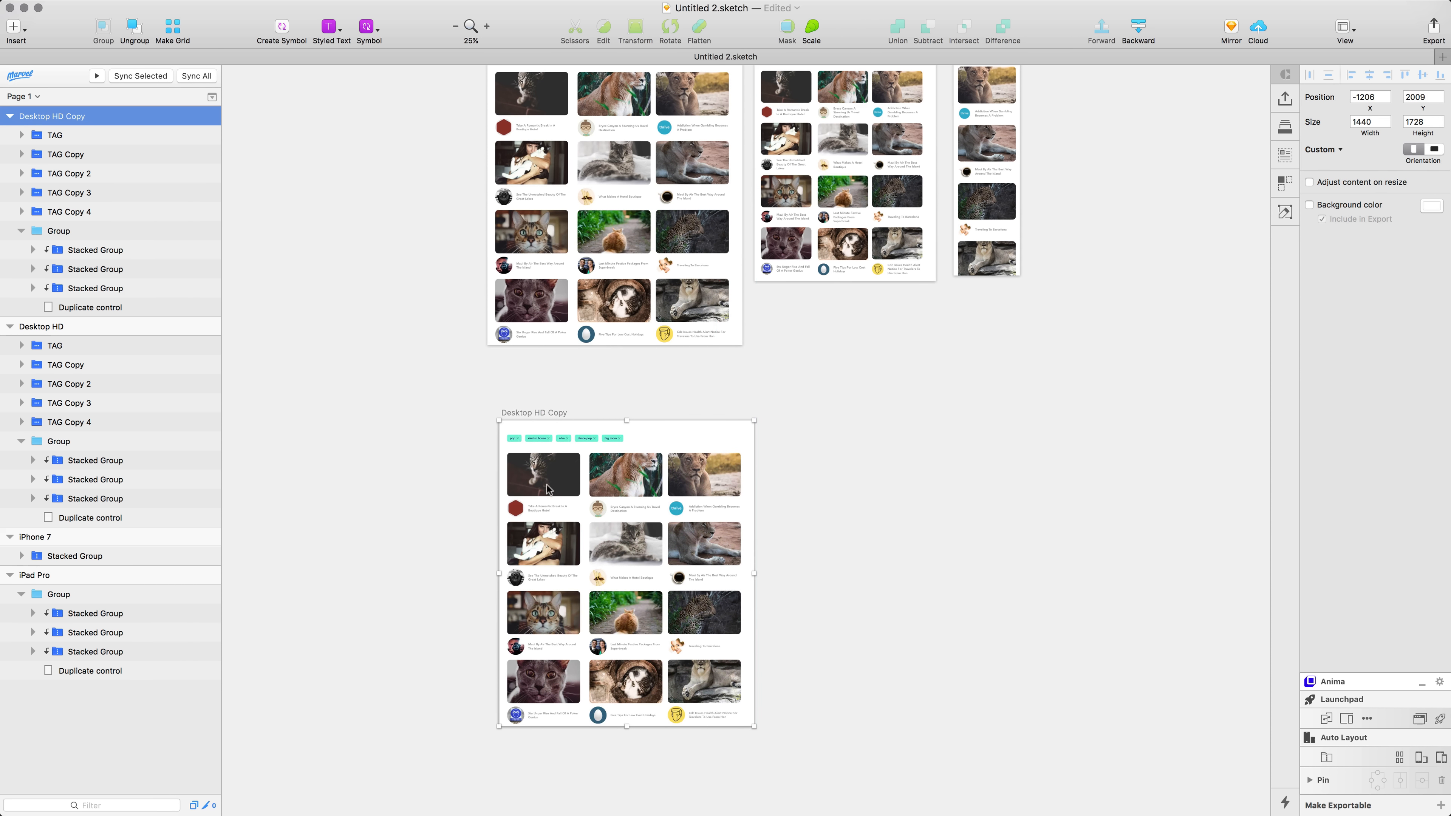
Step: Replace all the card photos in the copied desktop artboard with Nature photos from Craft's custom photo data
left_click(546, 482, "super")
left_click(625, 477, "shift+super")
left_click(704, 477, "shift+super")
left_click(704, 543, "shift+super")
left_click(625, 543, "shift+super")
left_click(544, 543, "shift+super")
left_click(543, 613, "shift+super")
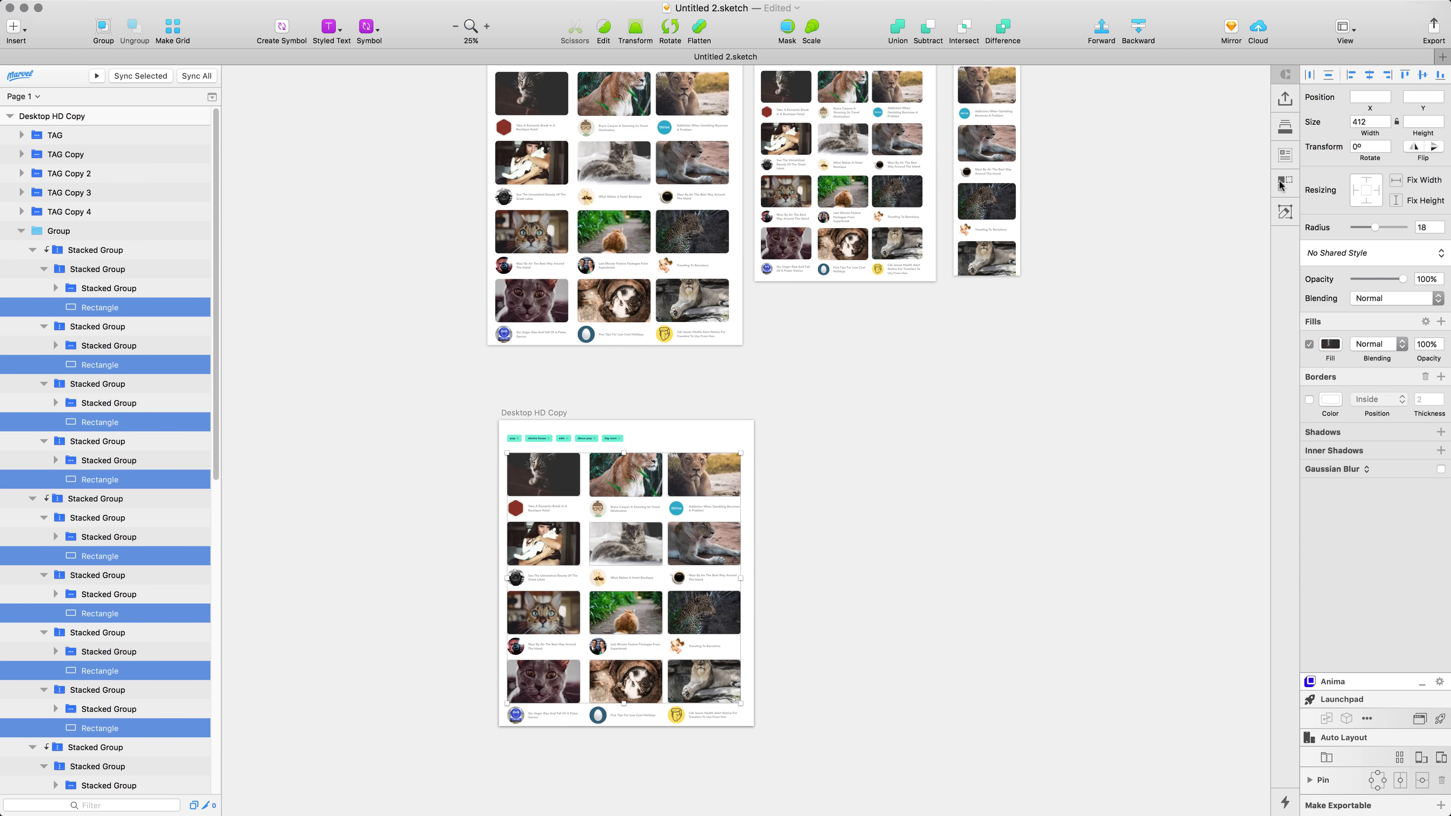
left_click(1282, 184)
left_click(1284, 162)
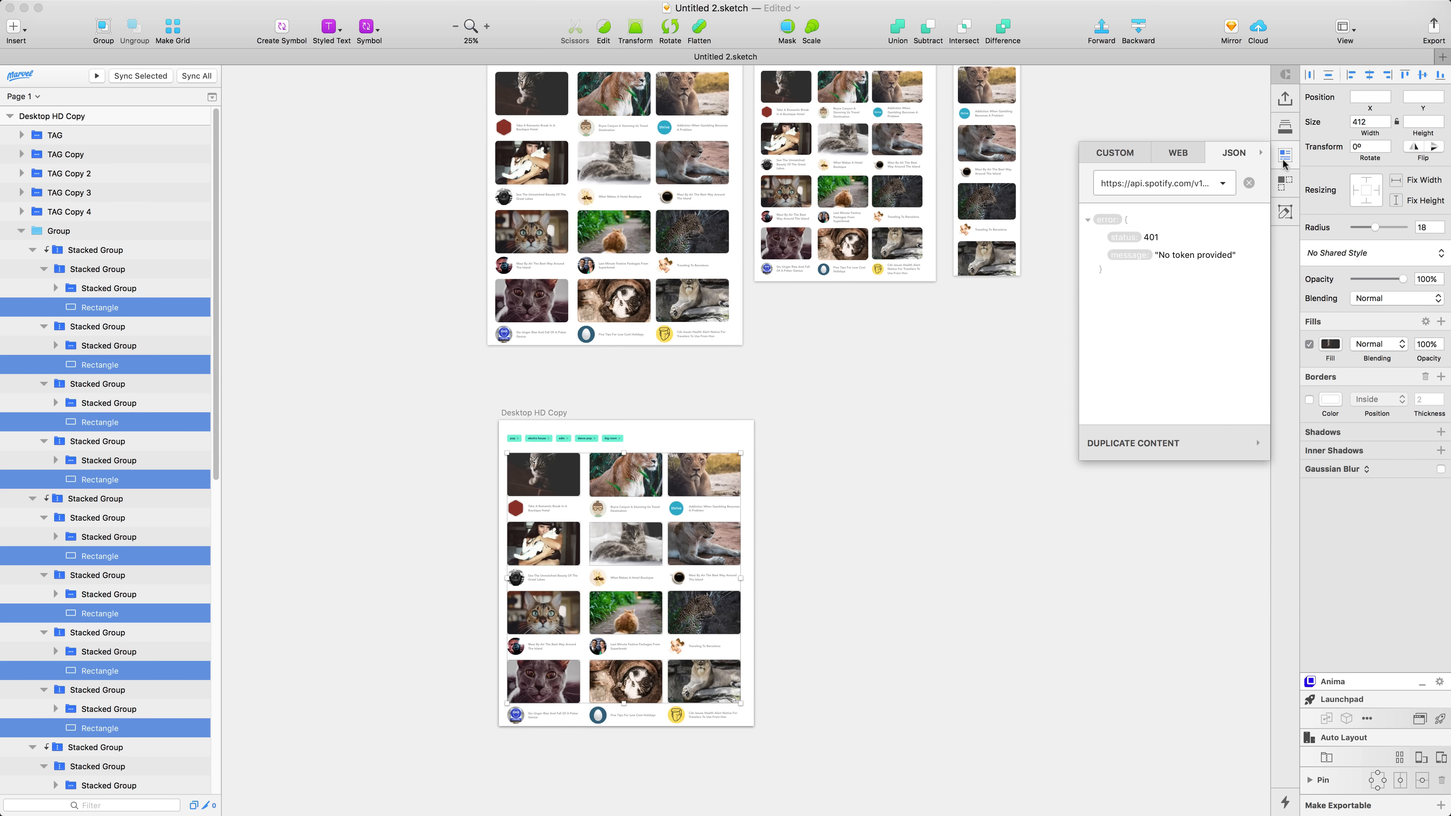
left_click(1187, 154)
left_click(1033, 153)
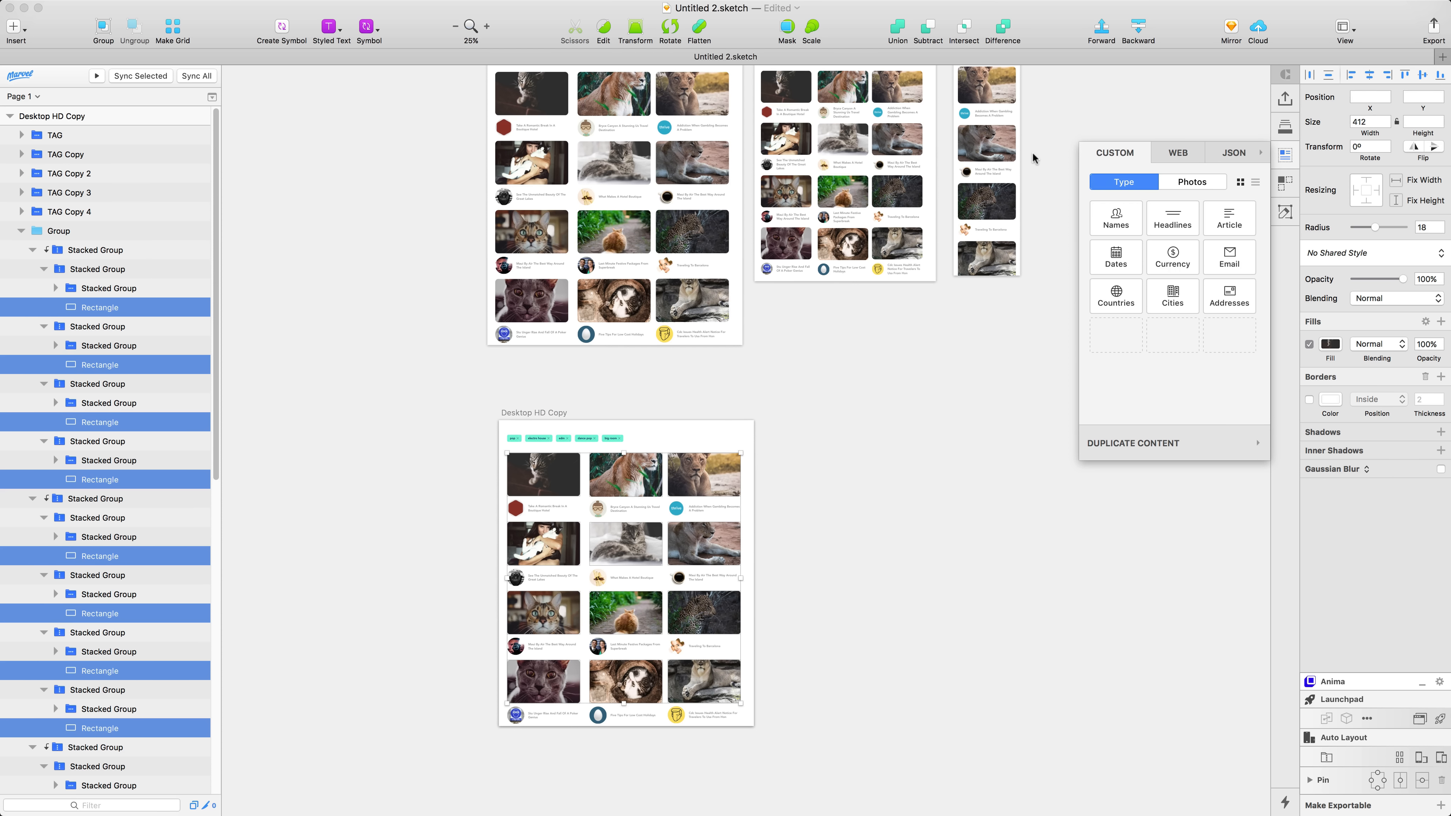
left_click(1203, 183)
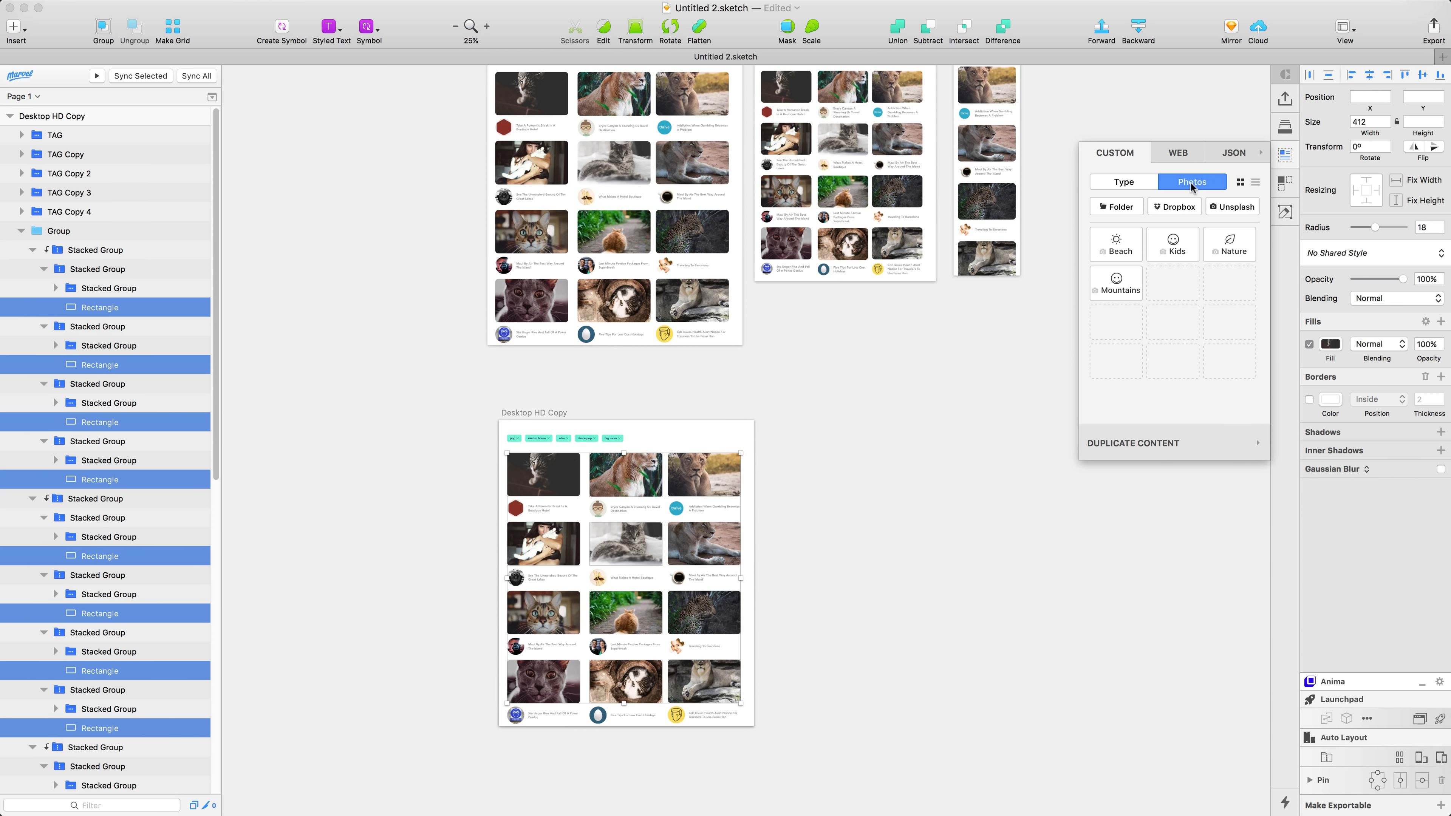
left_click(1230, 252)
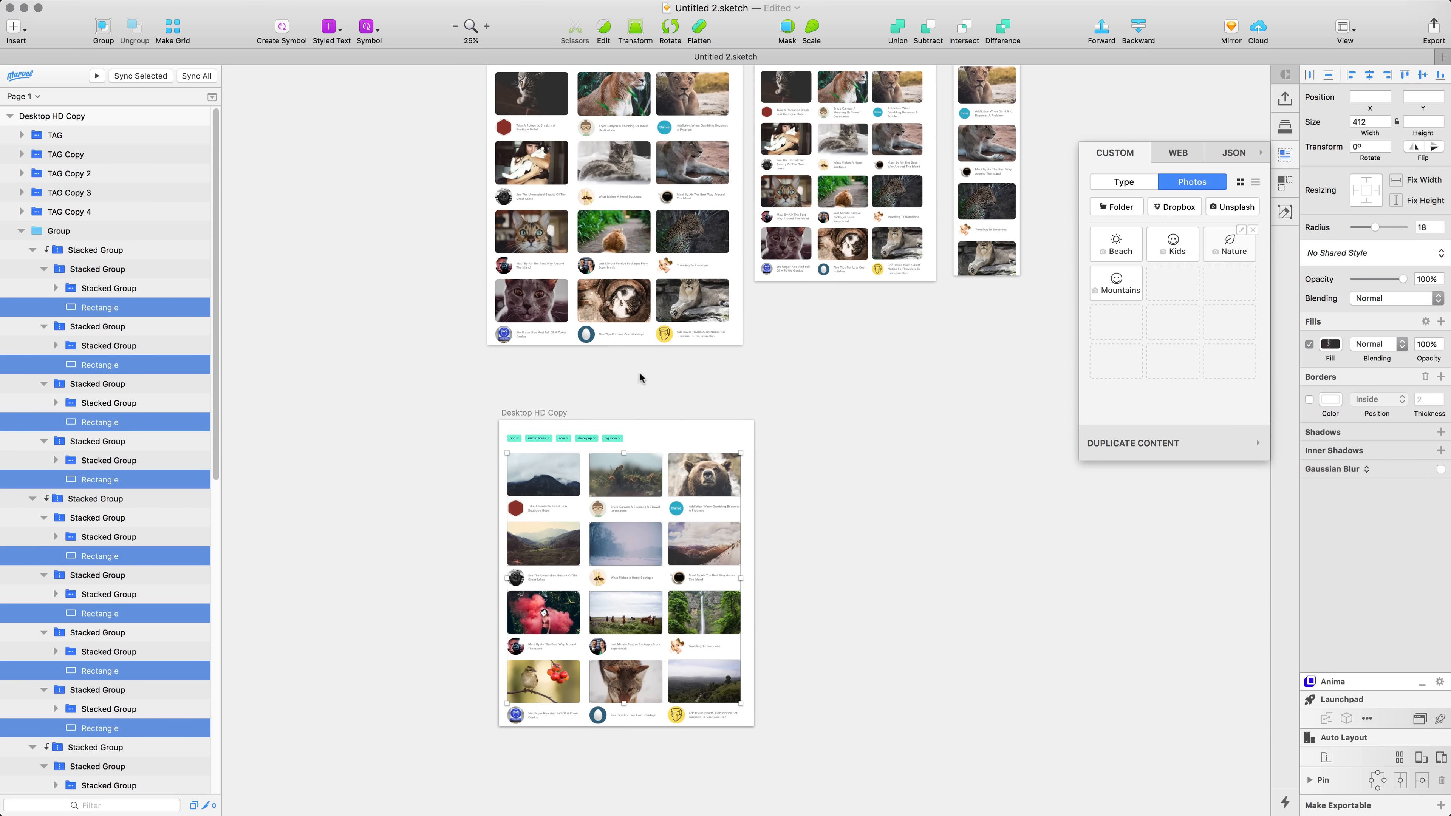
Step: Link the last tag on the Desktop HD artboard to the Desktop HD Copy artboard with Anima
scroll(727, 367, "up", 5)
scroll(726, 367, "right", 4)
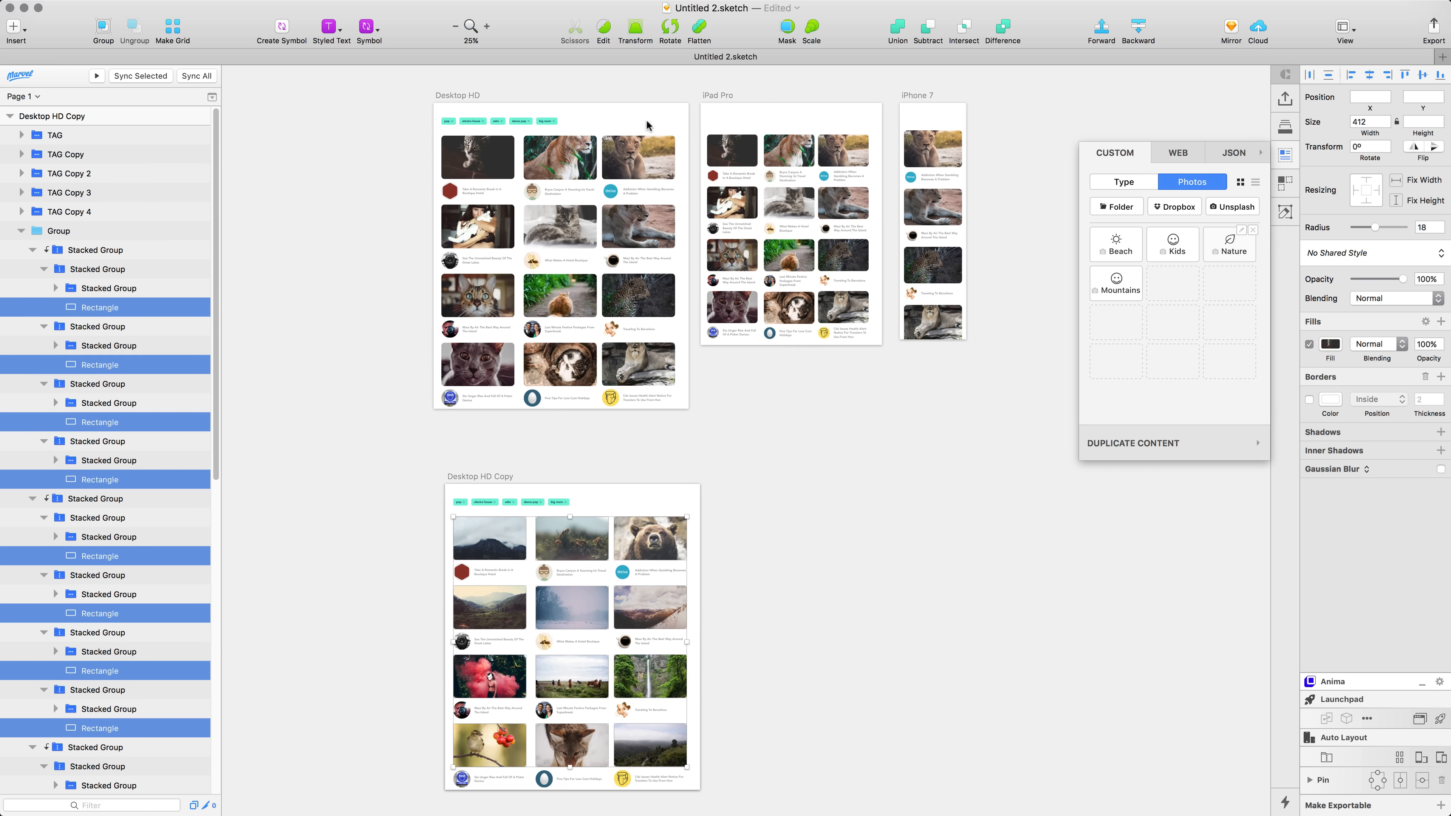
left_click(548, 121)
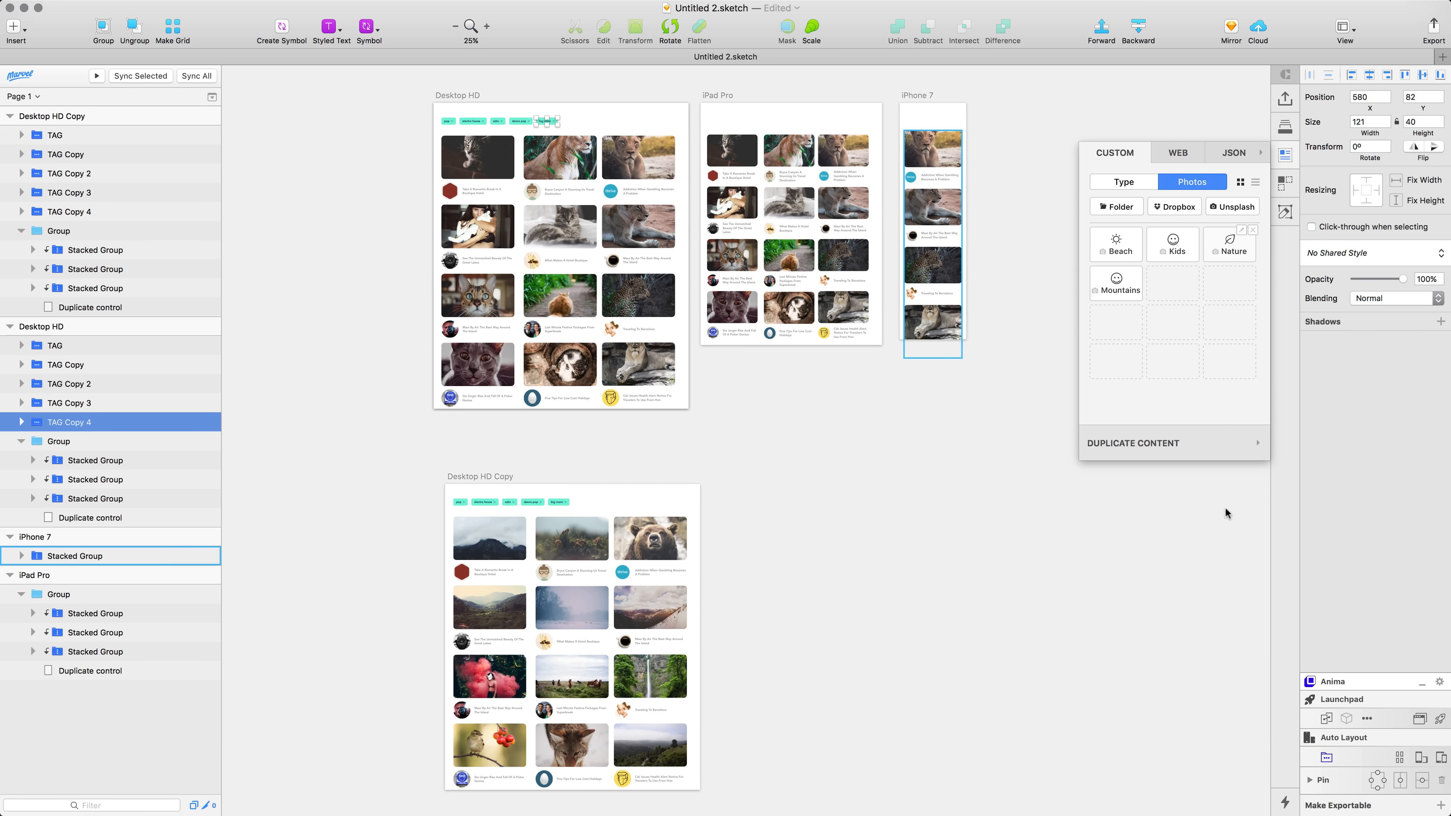
left_click(1326, 720)
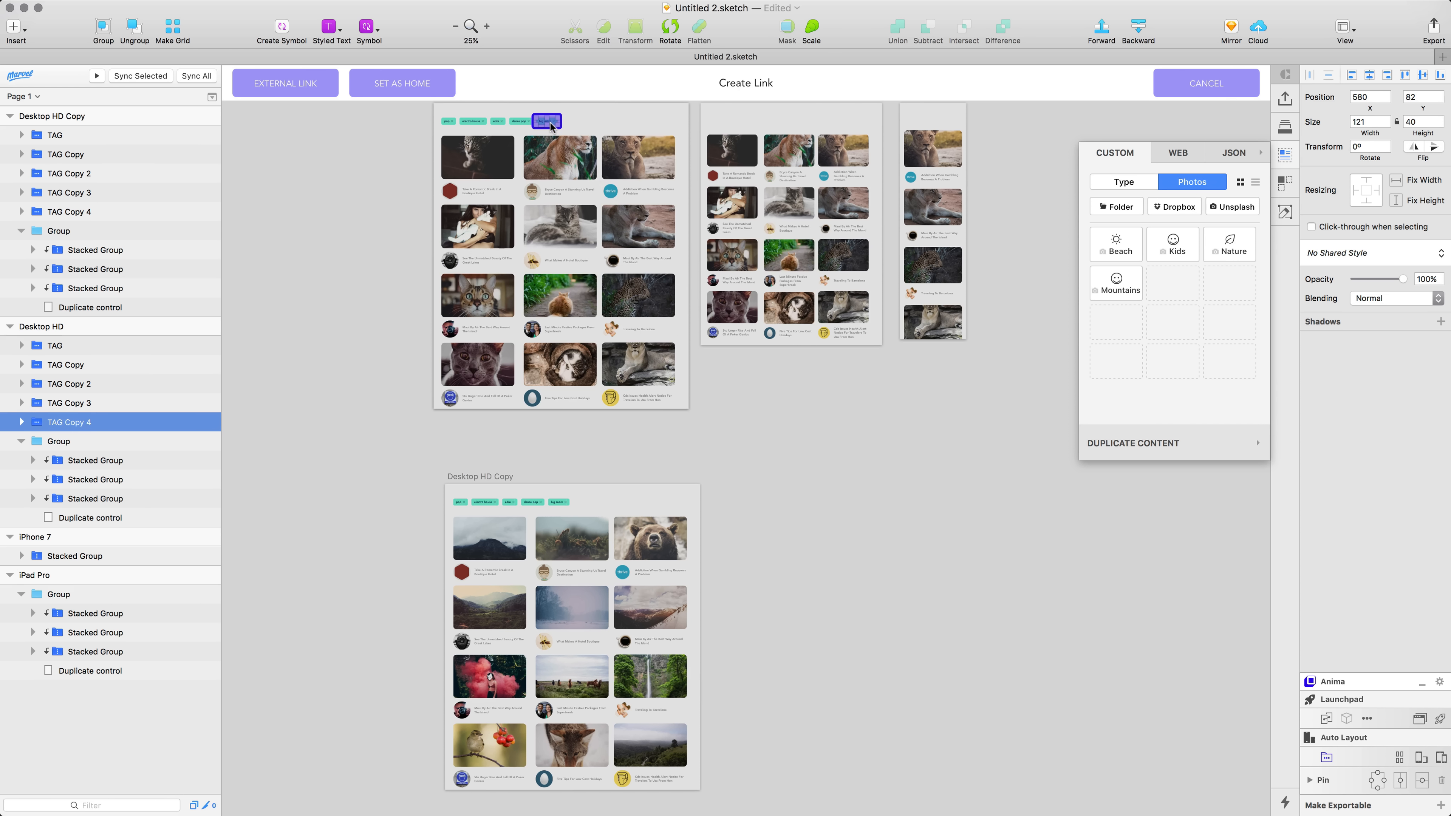
left_click(550, 538)
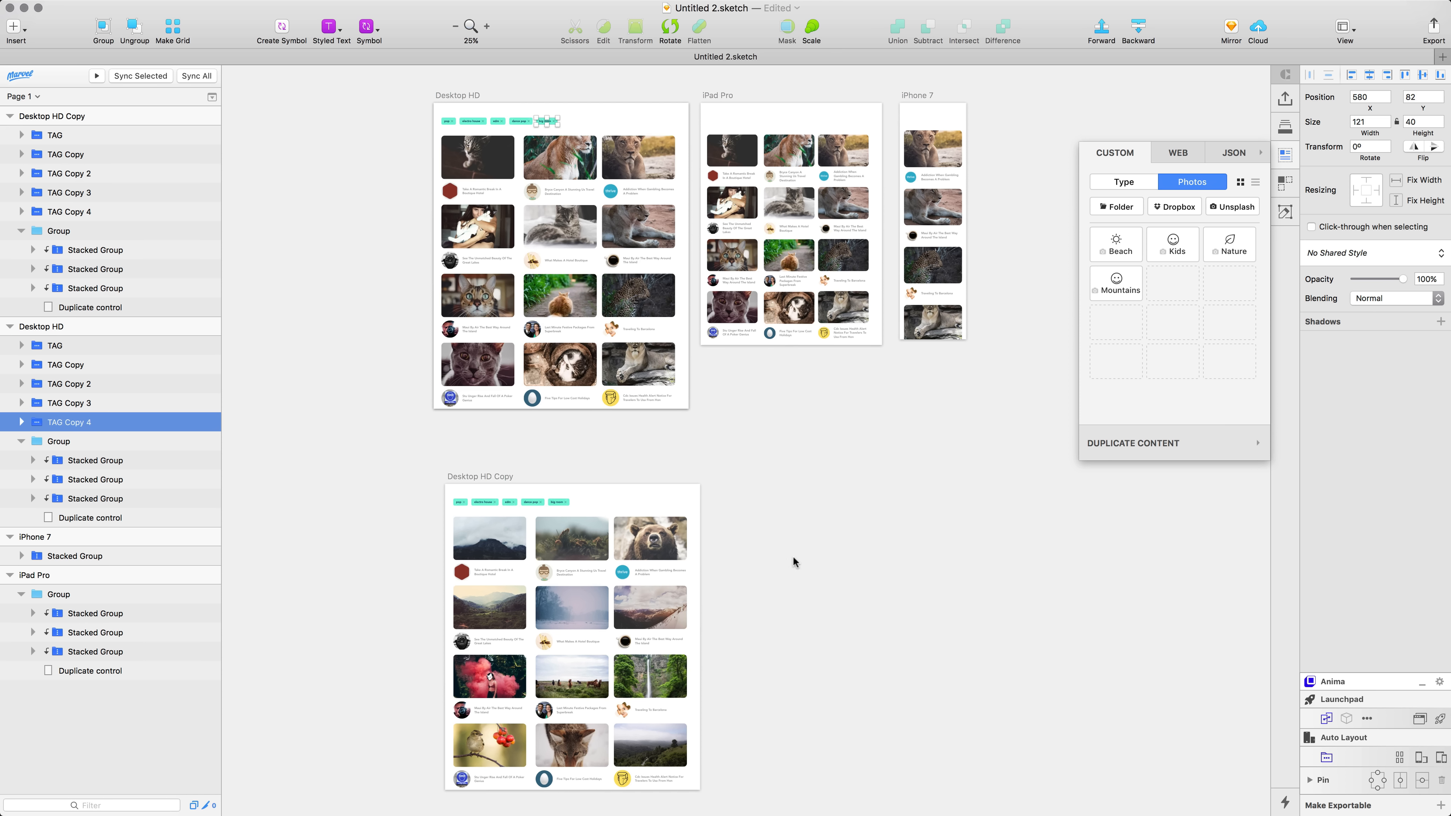
left_click(938, 440)
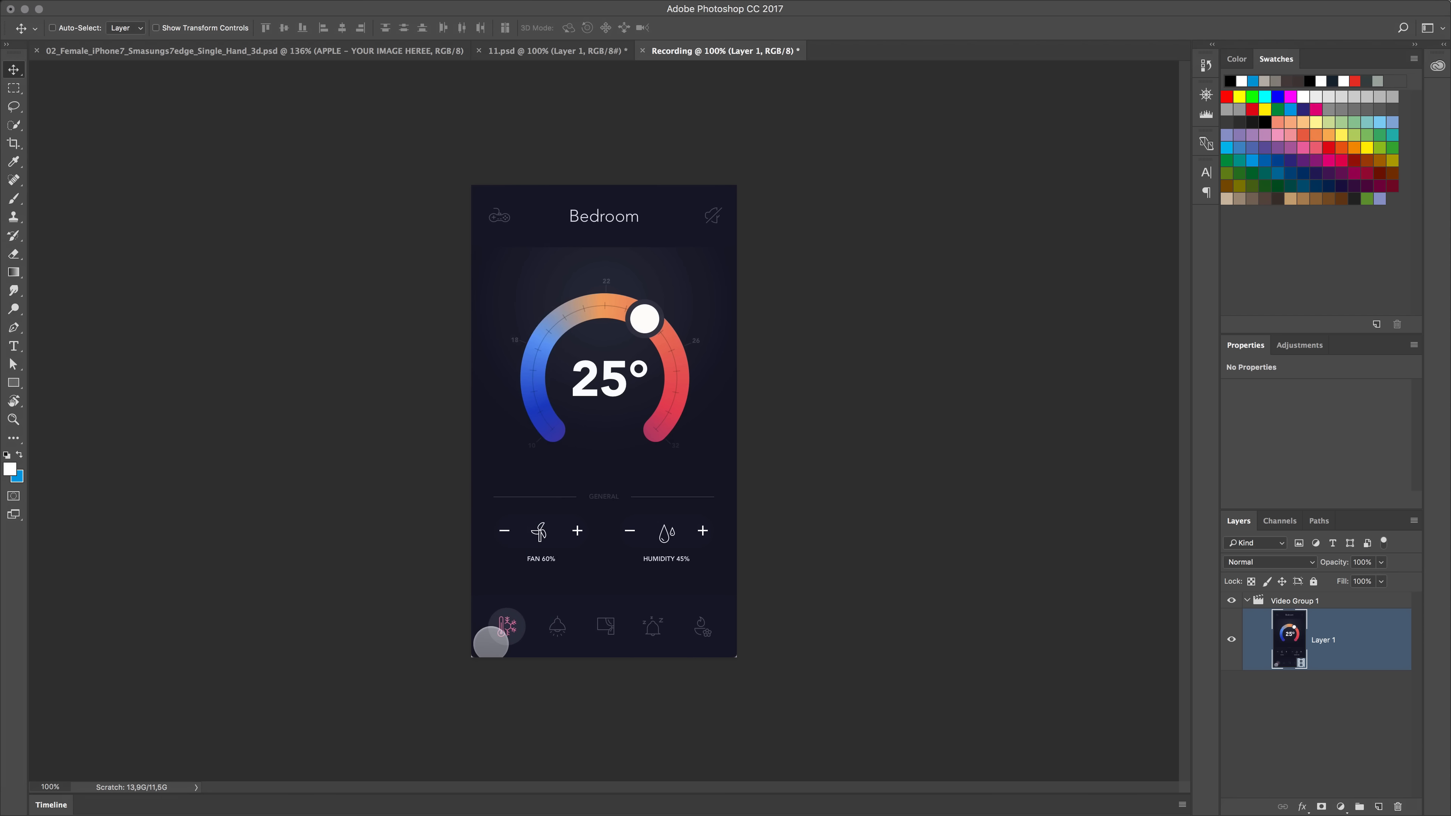
Step: In Photoshop, show the Recording document's timeline and scrub the clip to 0:00:02:19
left_click(53, 805)
left_click_drag(223, 694, 553, 694)
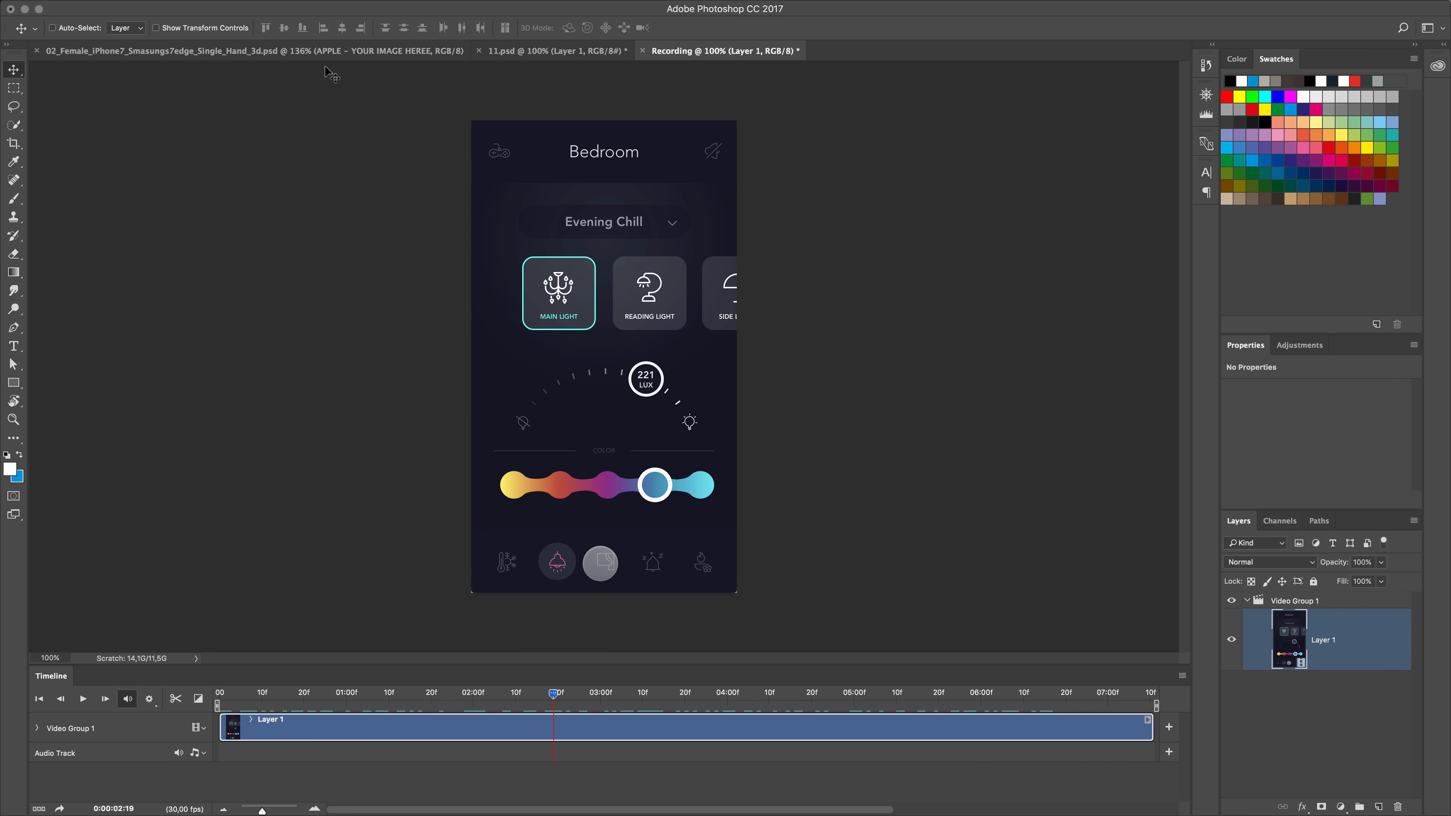
Step: Open the hand mockup's phone screen smart object and paste the Recording document's video layer into it
left_click(323, 51)
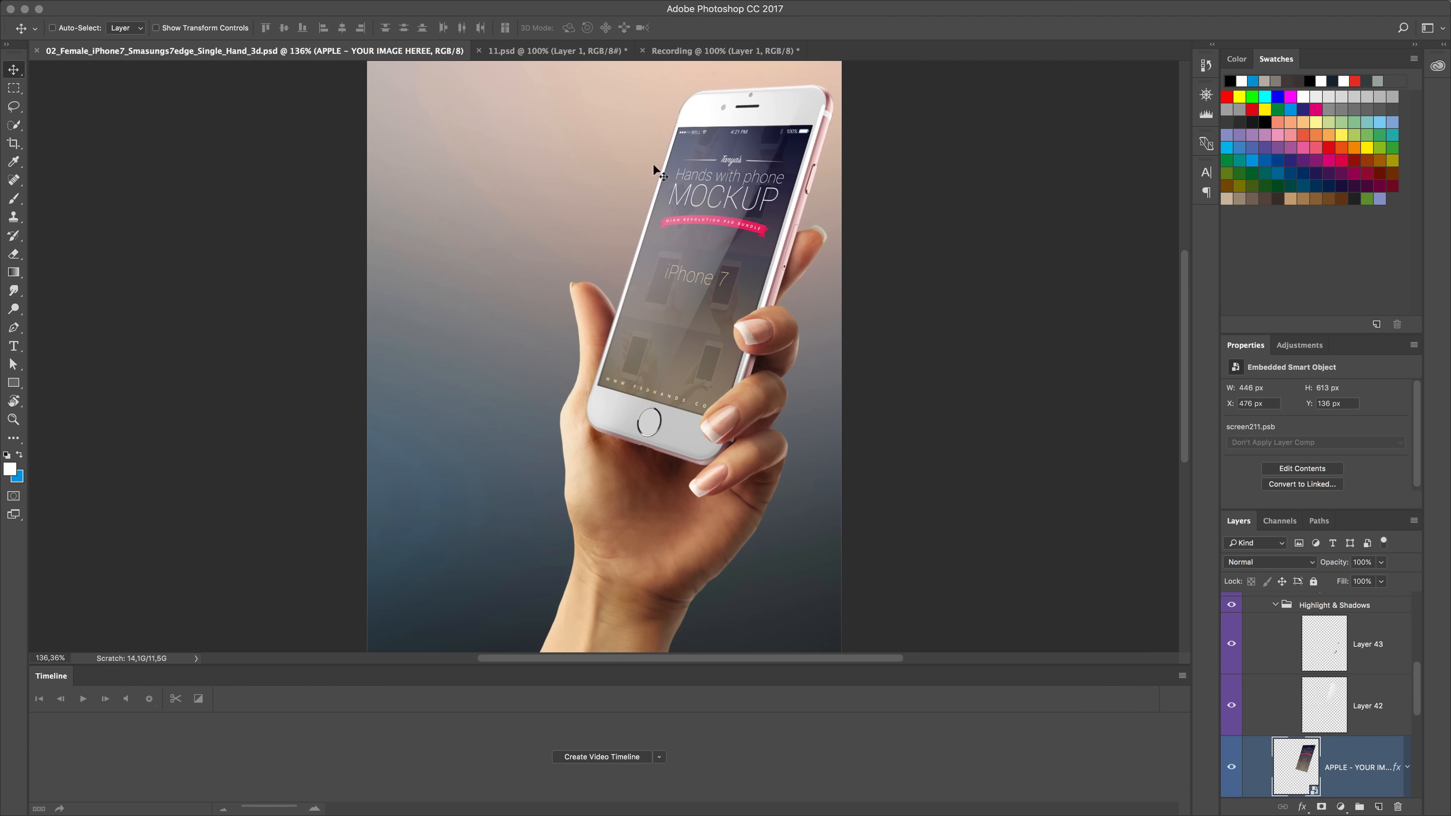
double_click(1314, 791)
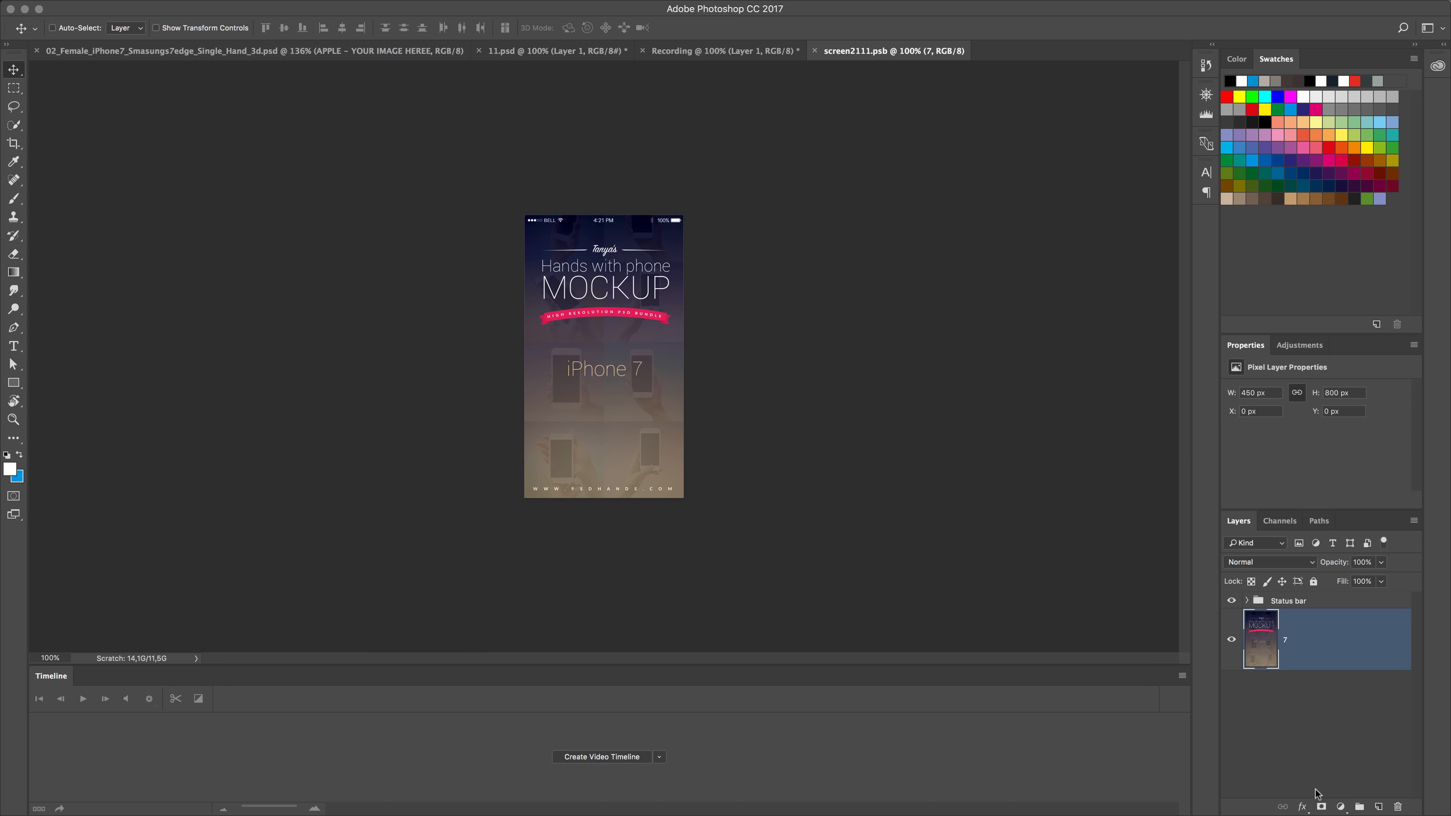
left_click(674, 51)
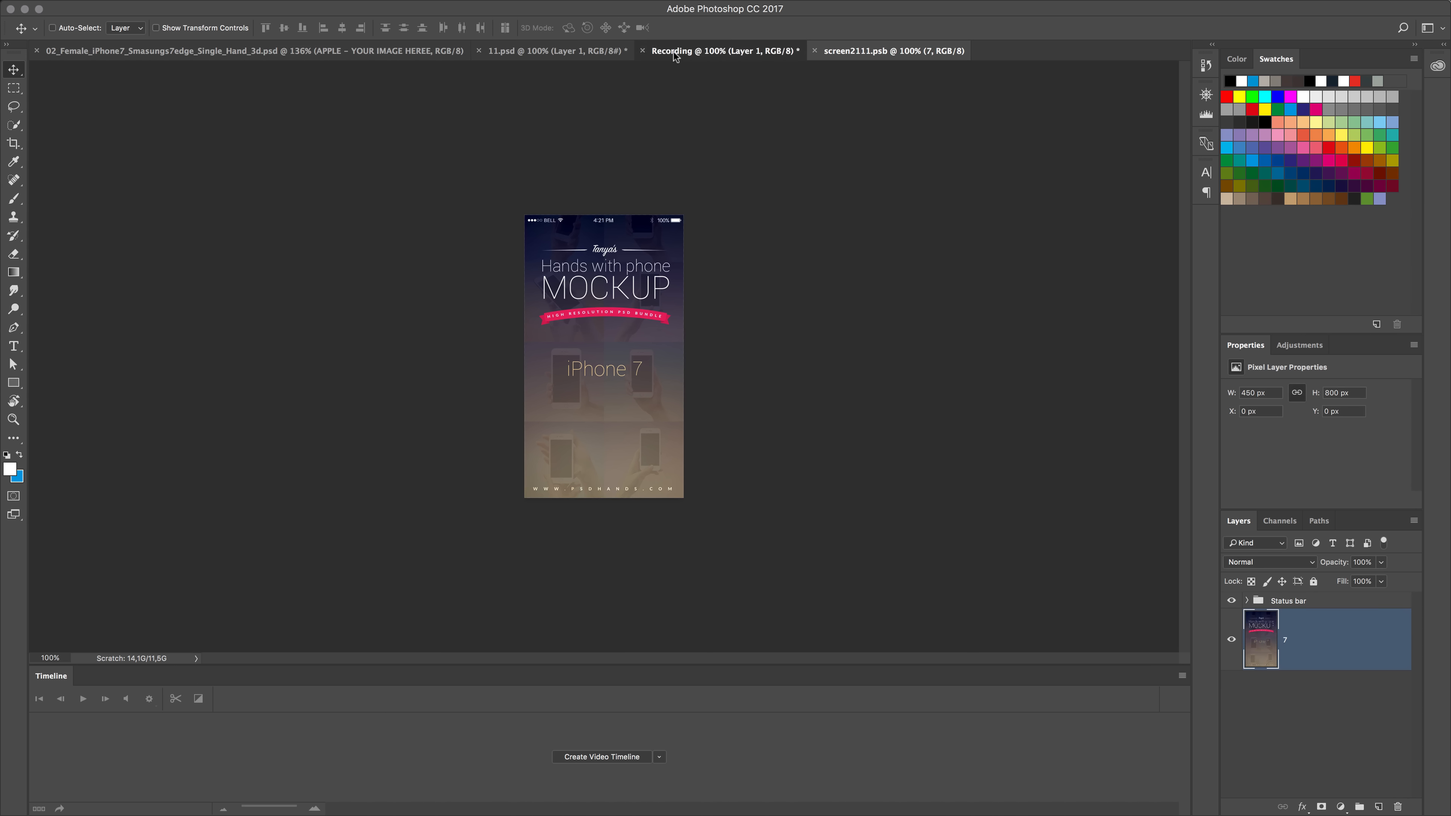
left_click(853, 52)
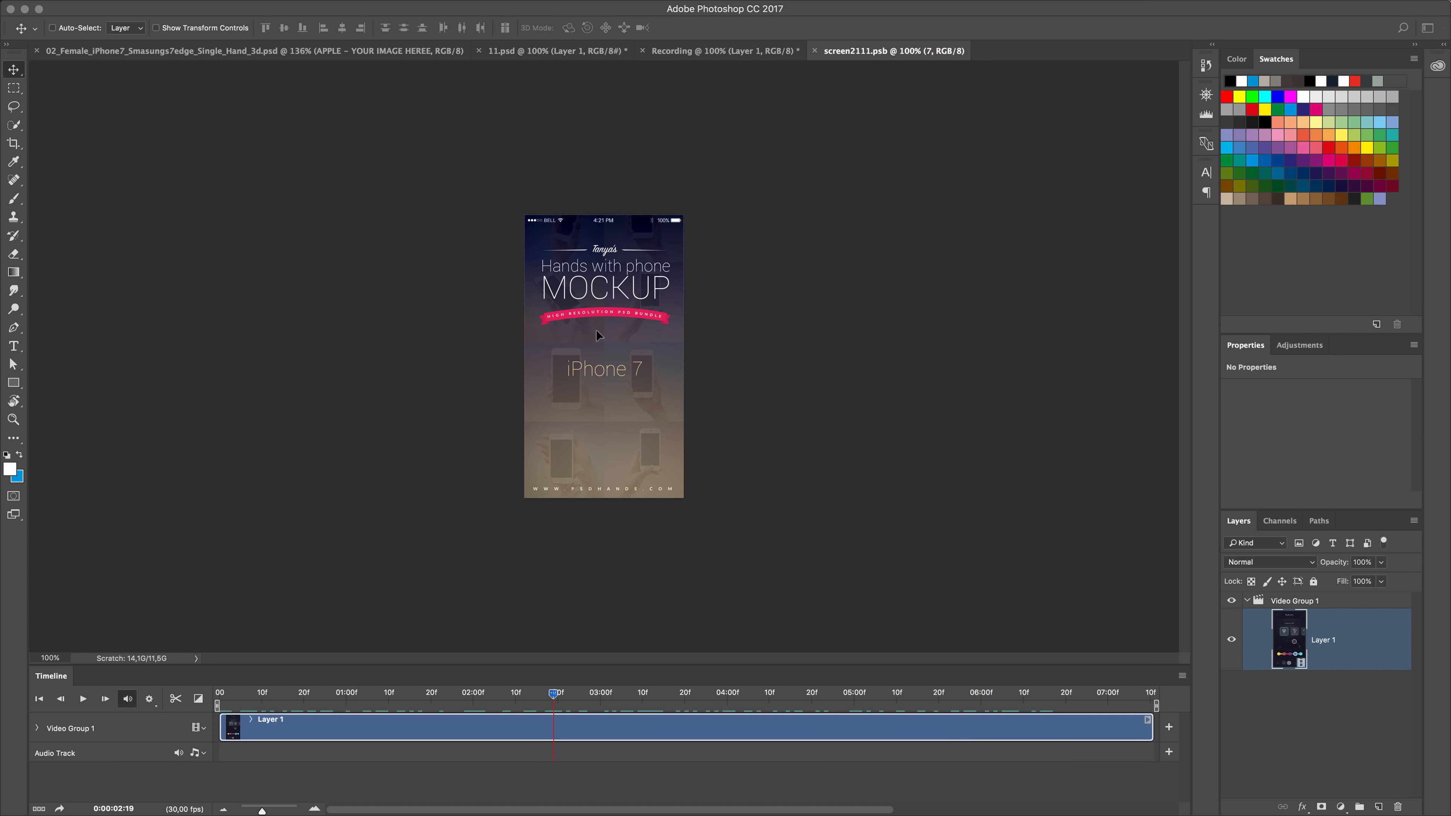
key("super+v")
Step: Scale the pasted video layer to about 61% and move it up to cover the phone screen canvas
key("super+t")
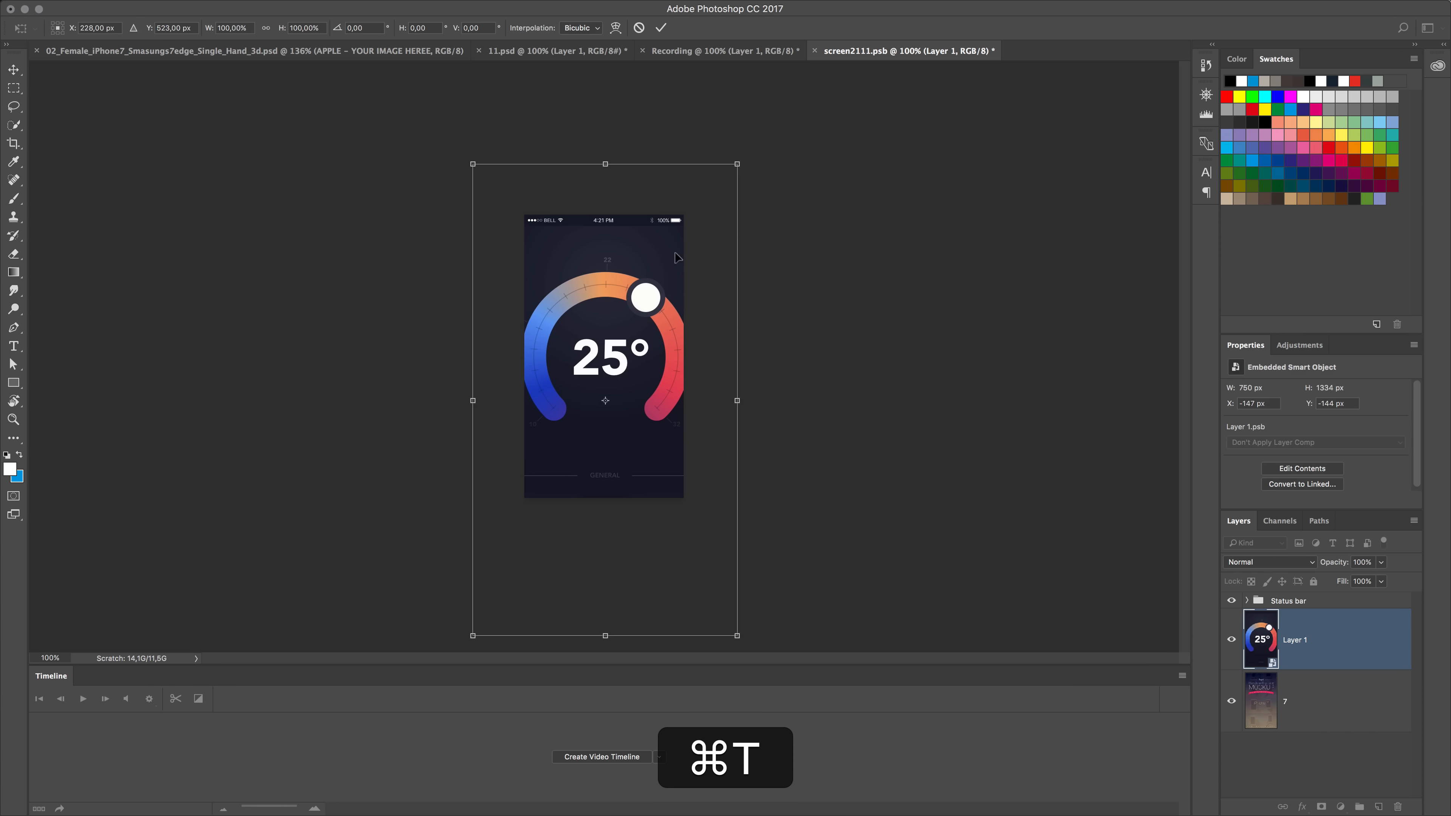
left_click_drag(737, 166, 668, 246)
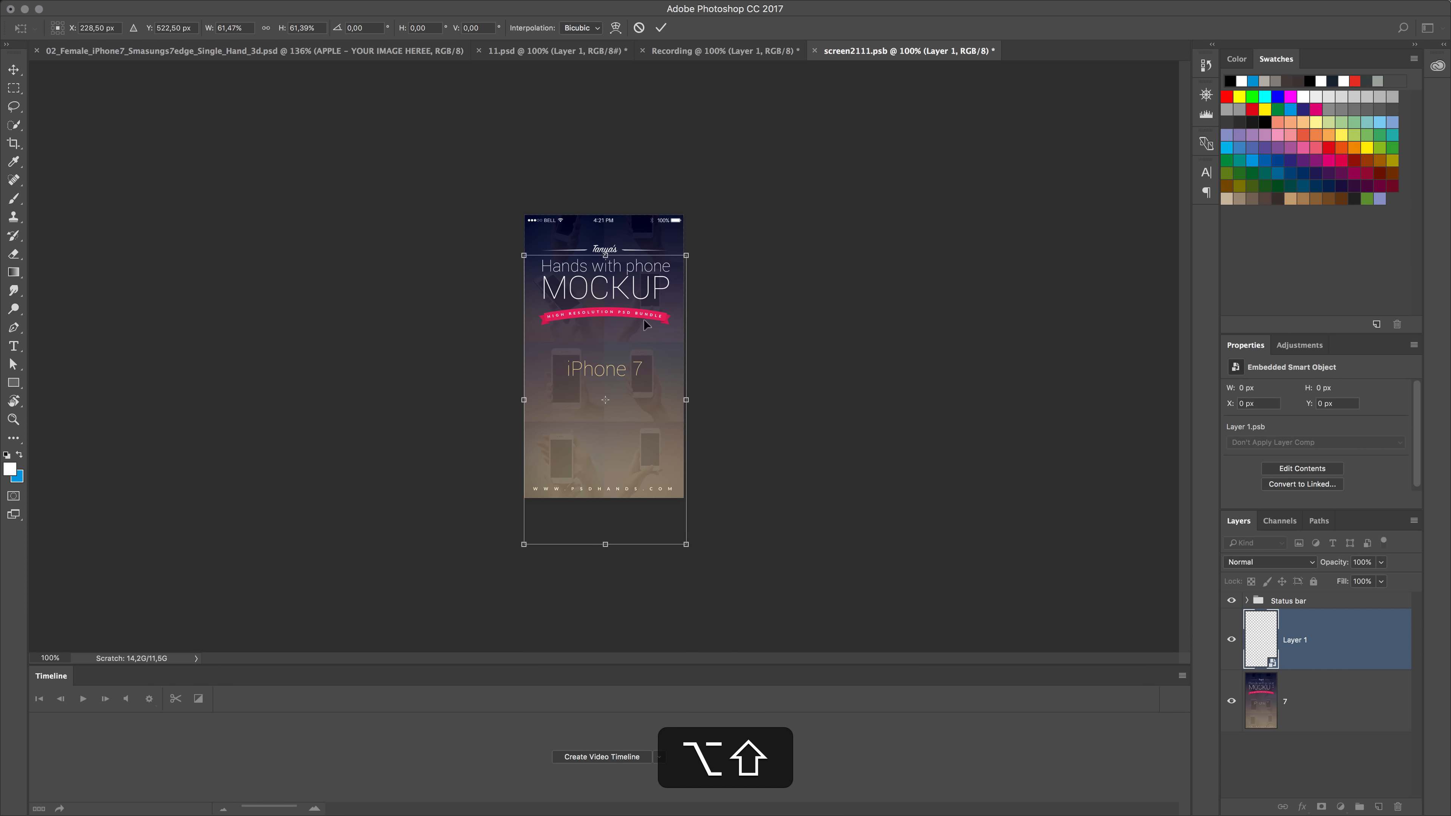
left_click_drag(646, 326, 644, 282)
key("Return")
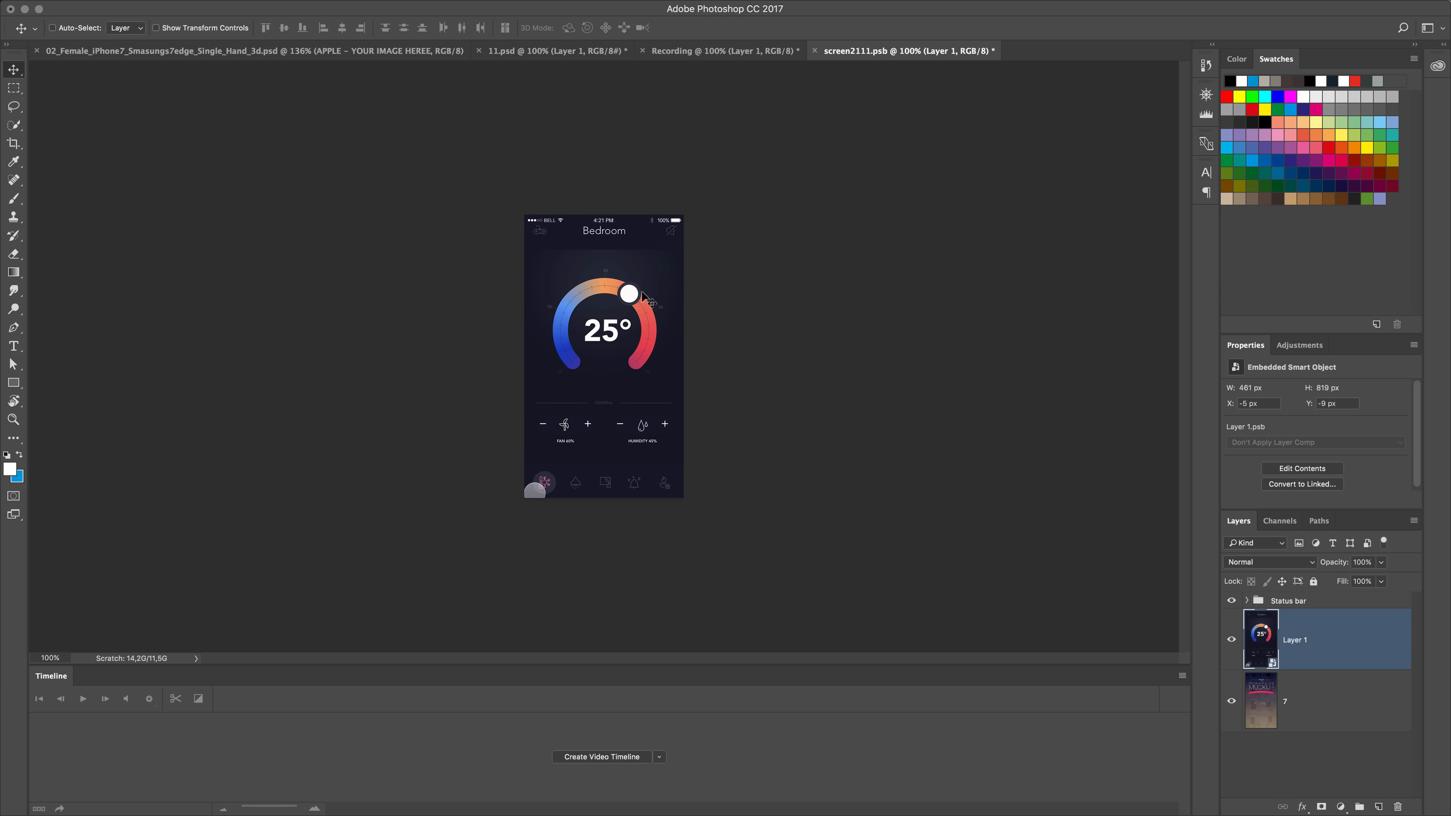
Step: Create a video timeline in the screen smart object and save it to update the hand mockup
left_click(604, 758)
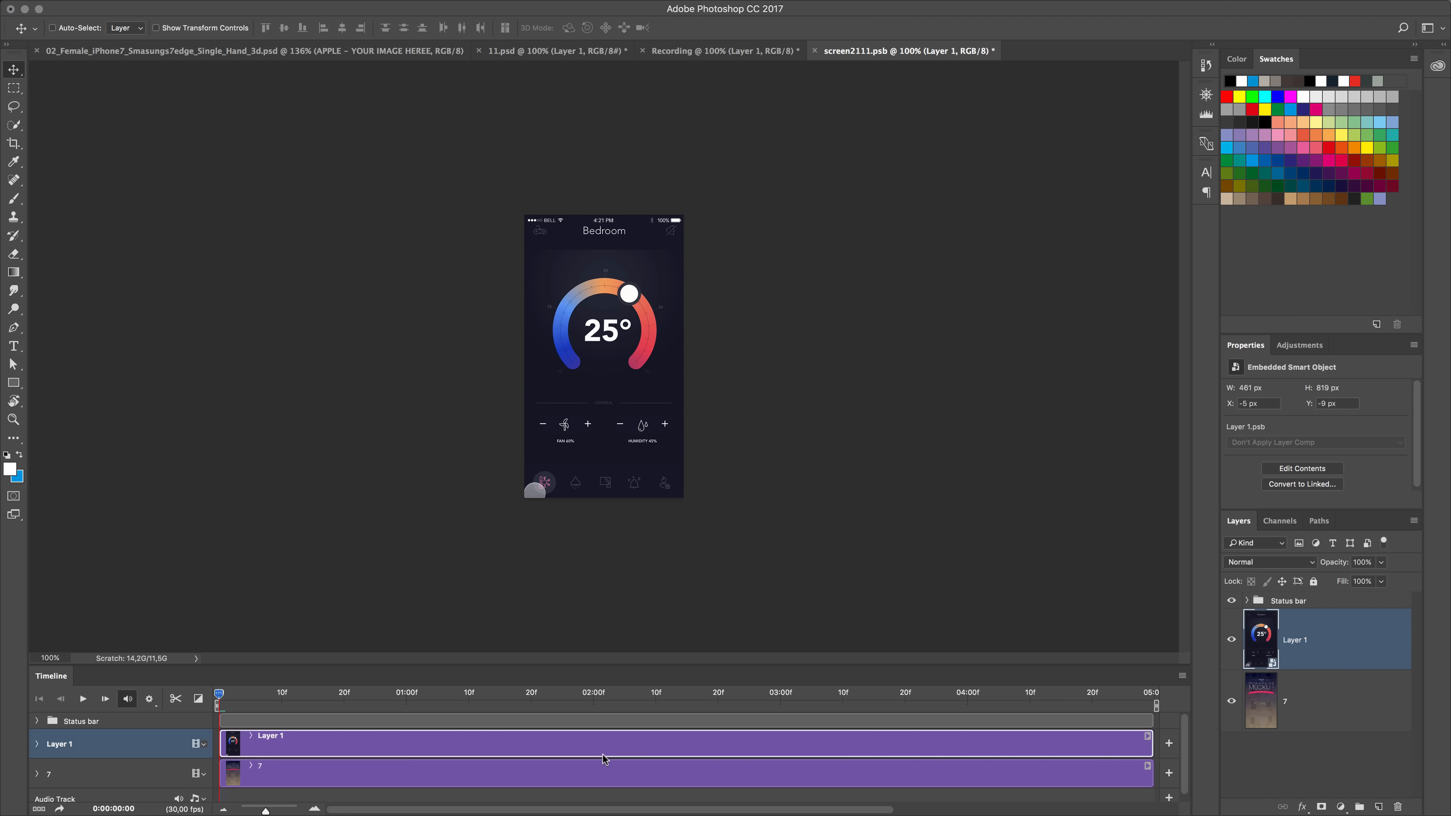
key("super+s")
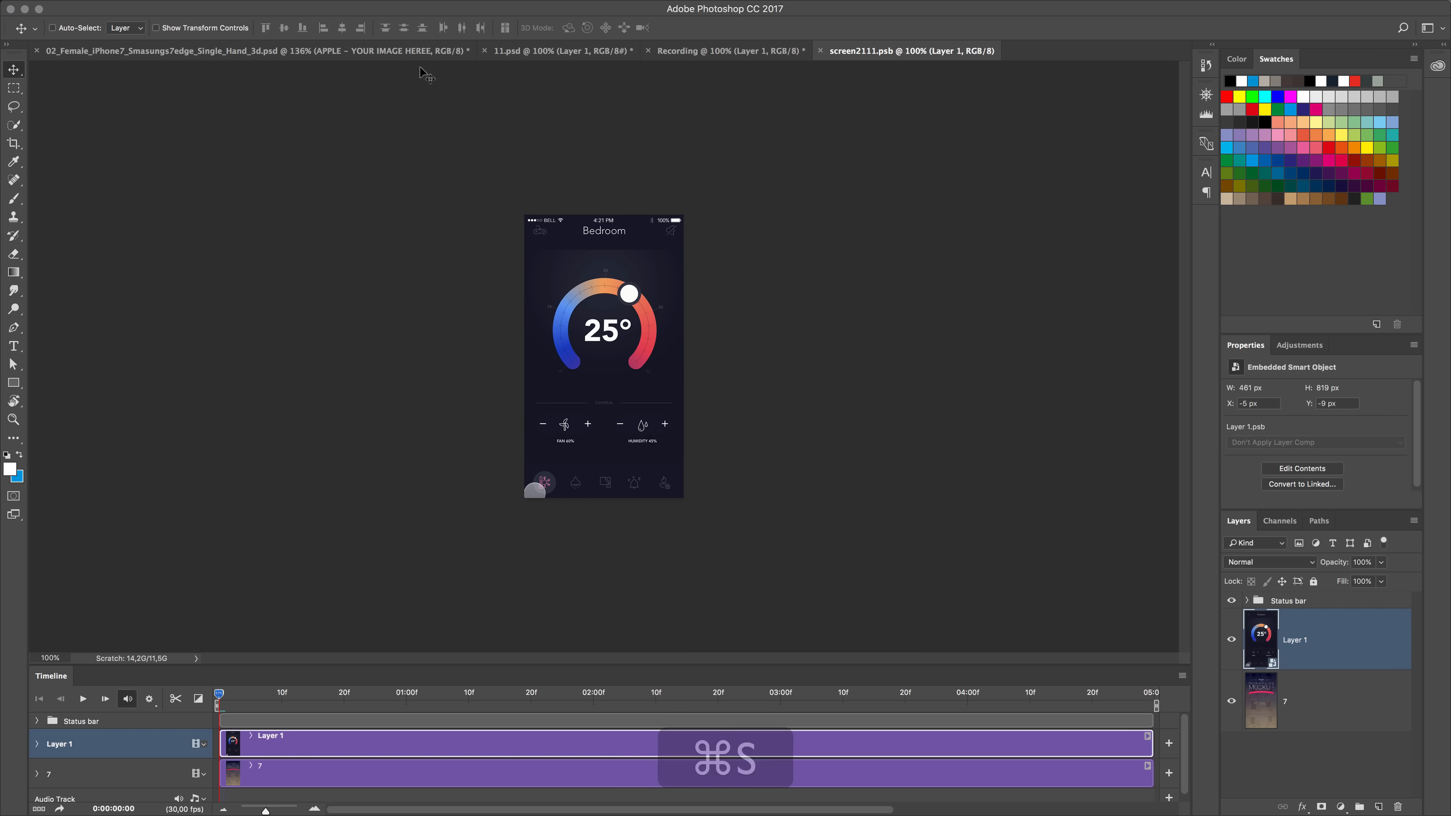
left_click(354, 51)
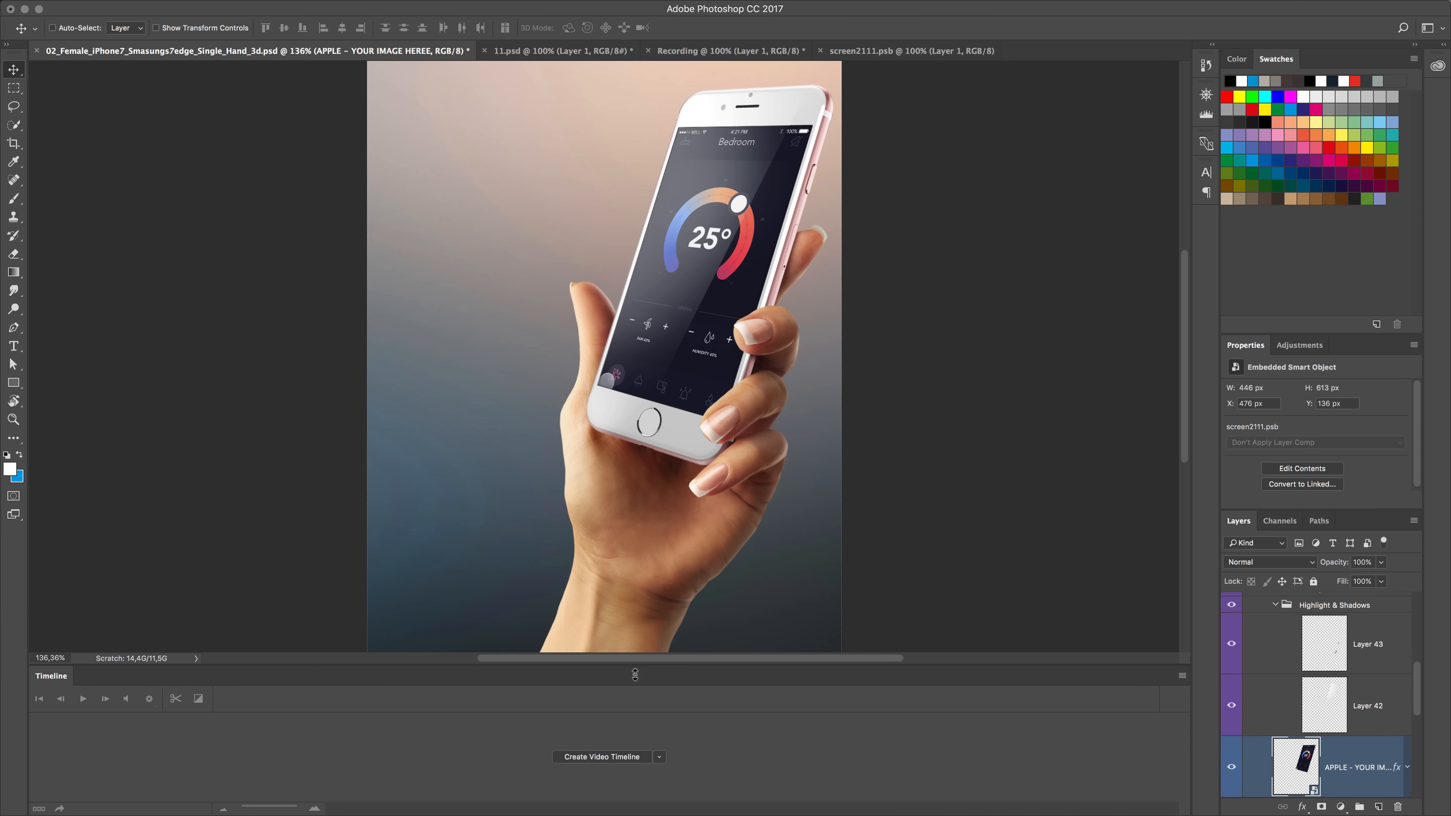
Step: Create a video timeline for the hand mockup, close screen2111.psb and play the animation
left_click(629, 760)
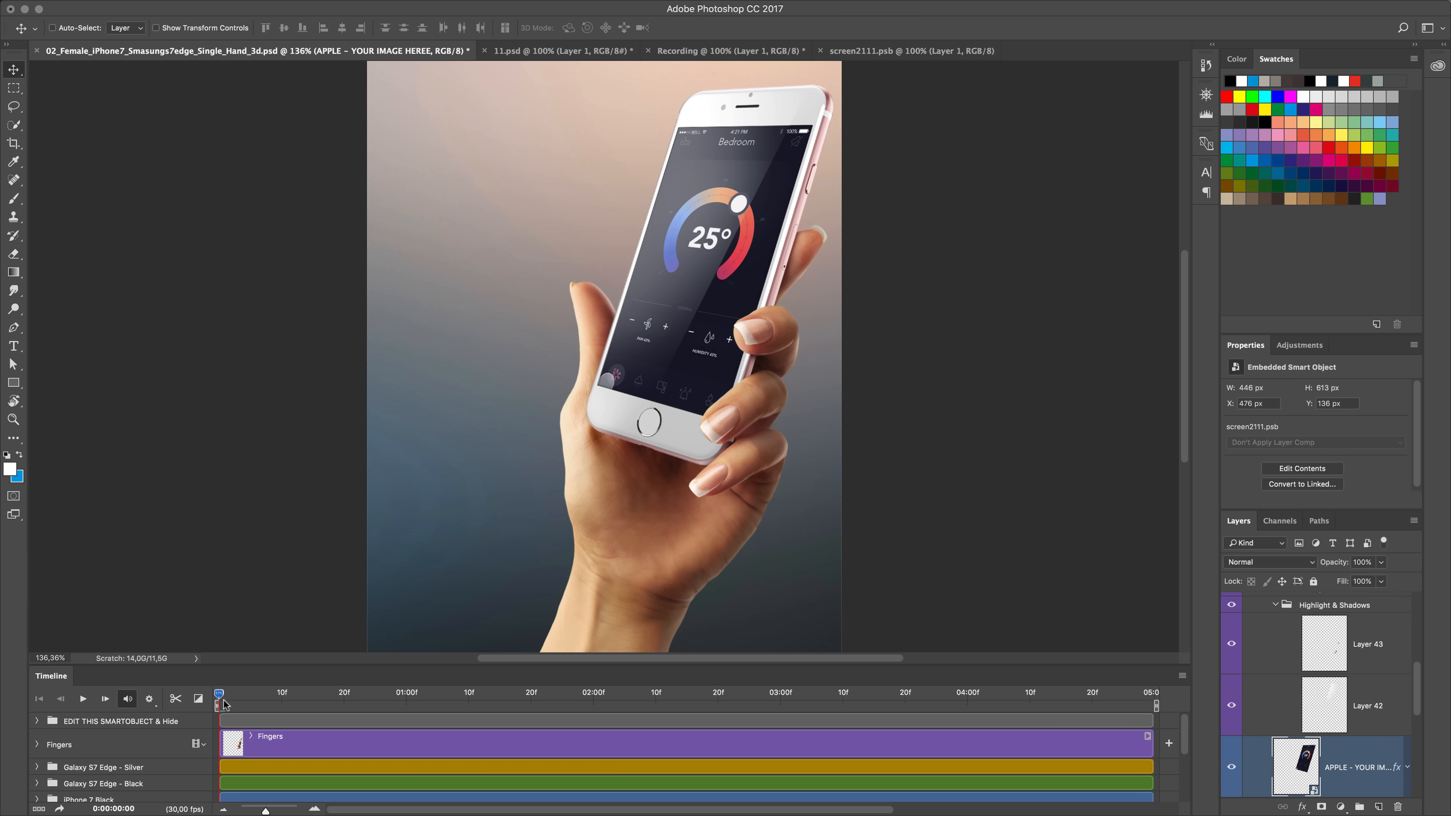
key("super+w")
key("space")
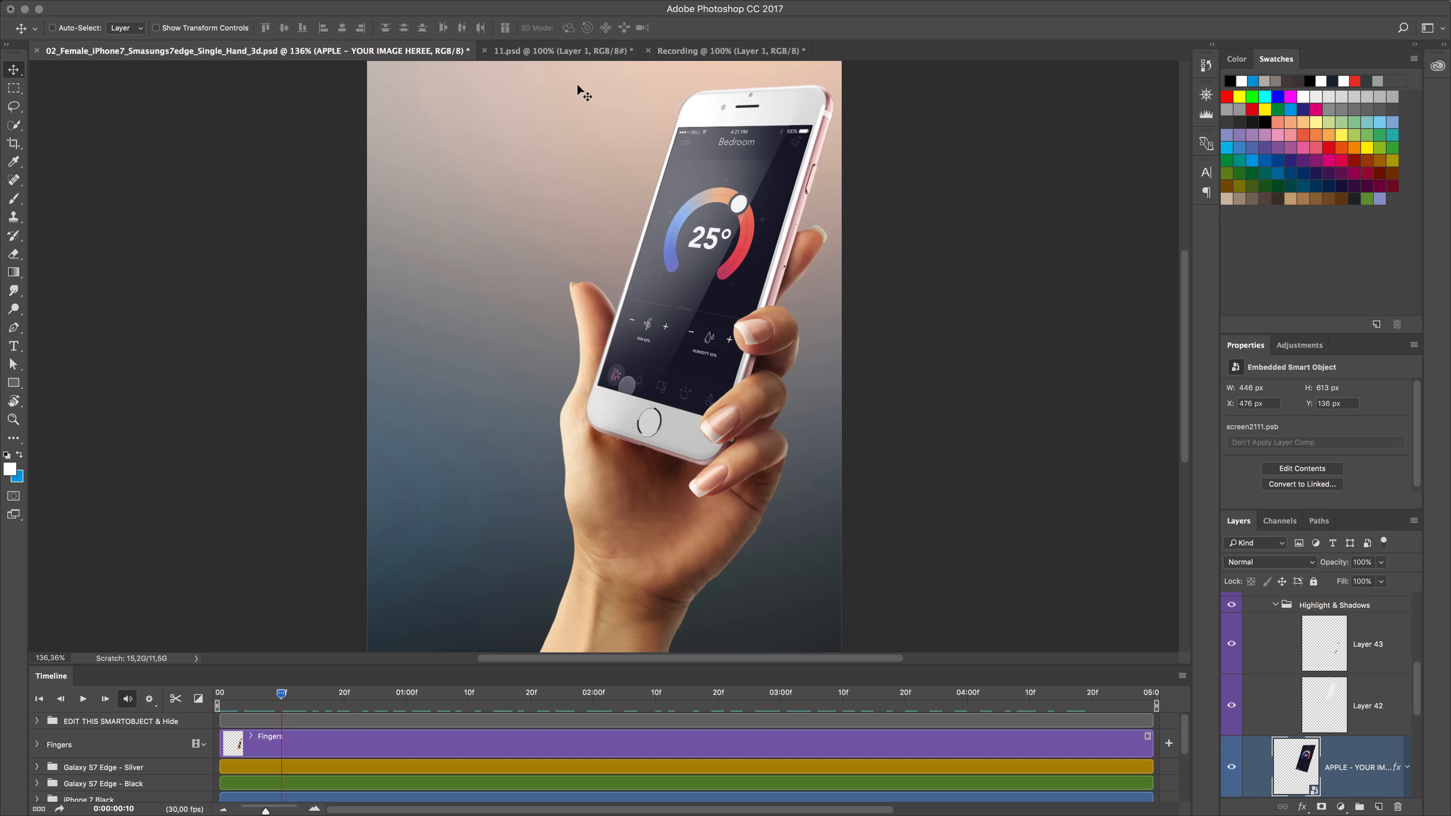
Step: In 11.psd, return the playhead to the start and play the phone mockup animation
left_click(566, 51)
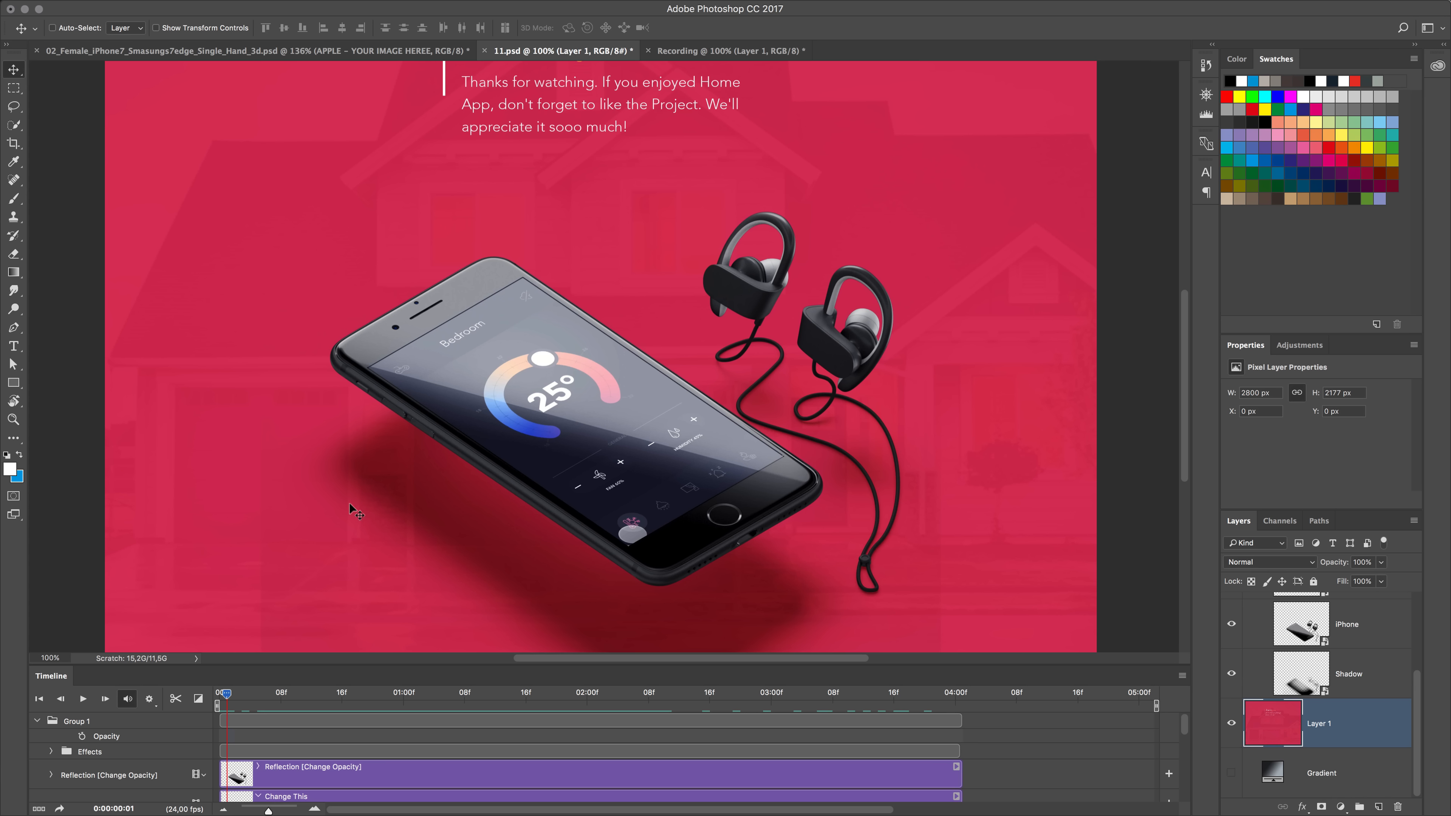
left_click_drag(235, 694, 285, 687)
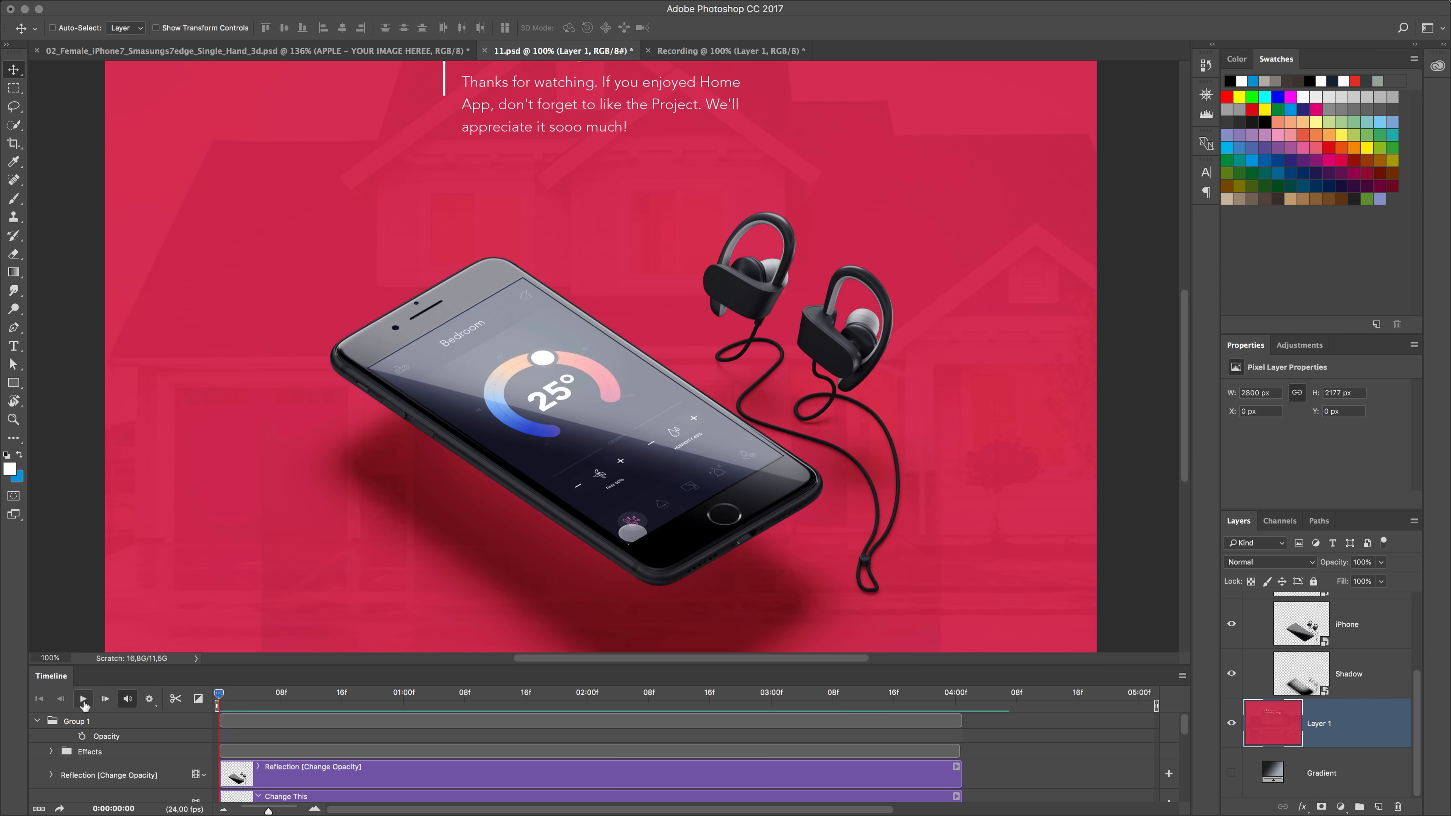
left_click(84, 703)
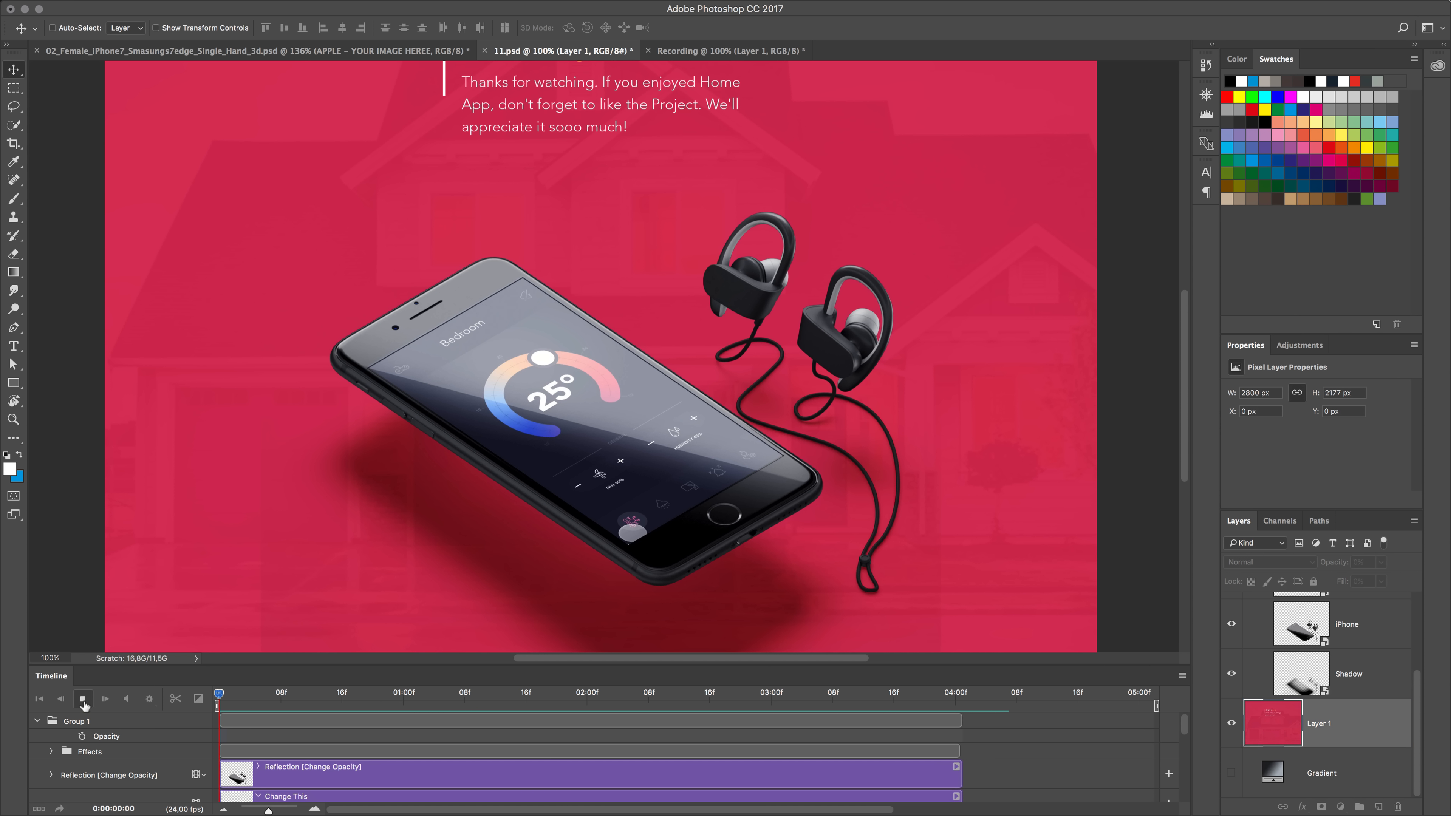